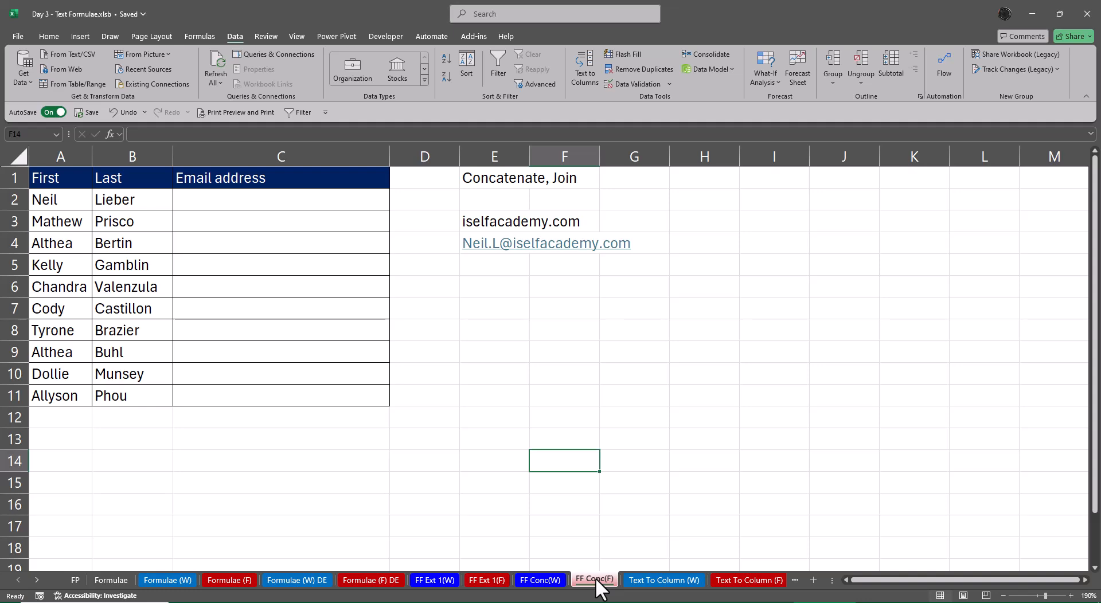
Review the FF Ext 1(F), FF Conc(F) and Text To Column (F) sheets and the function list on the Formulae sheet
click(487, 580)
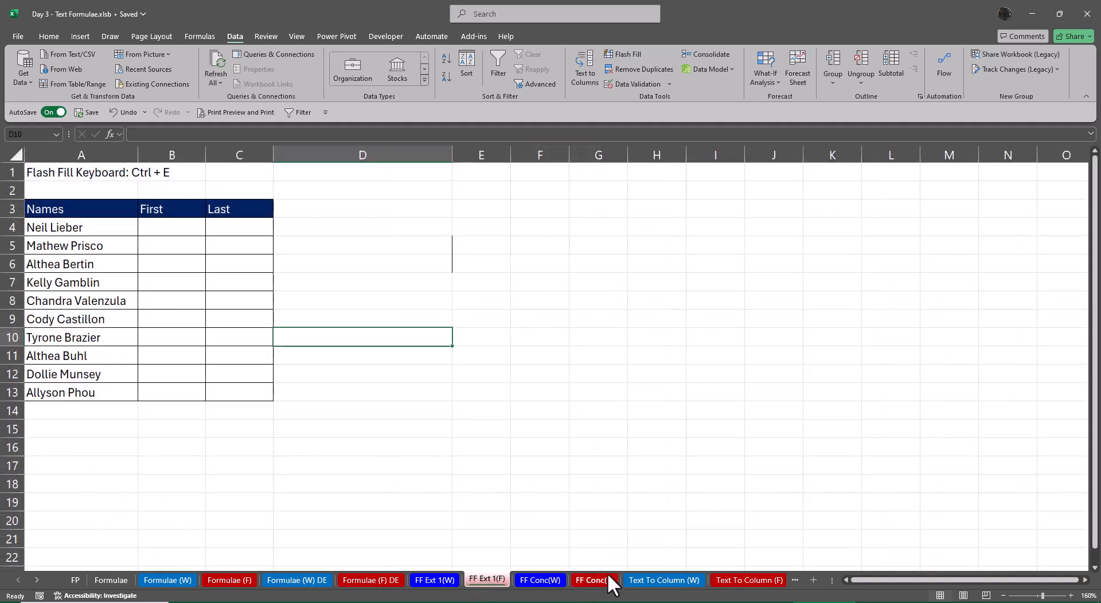
click(594, 580)
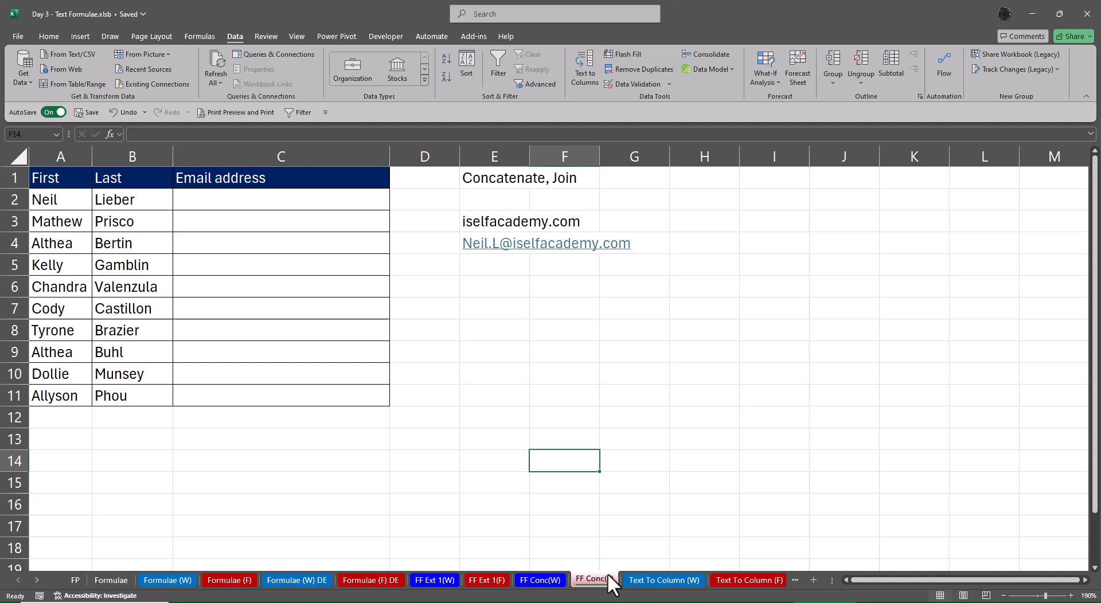
click(748, 580)
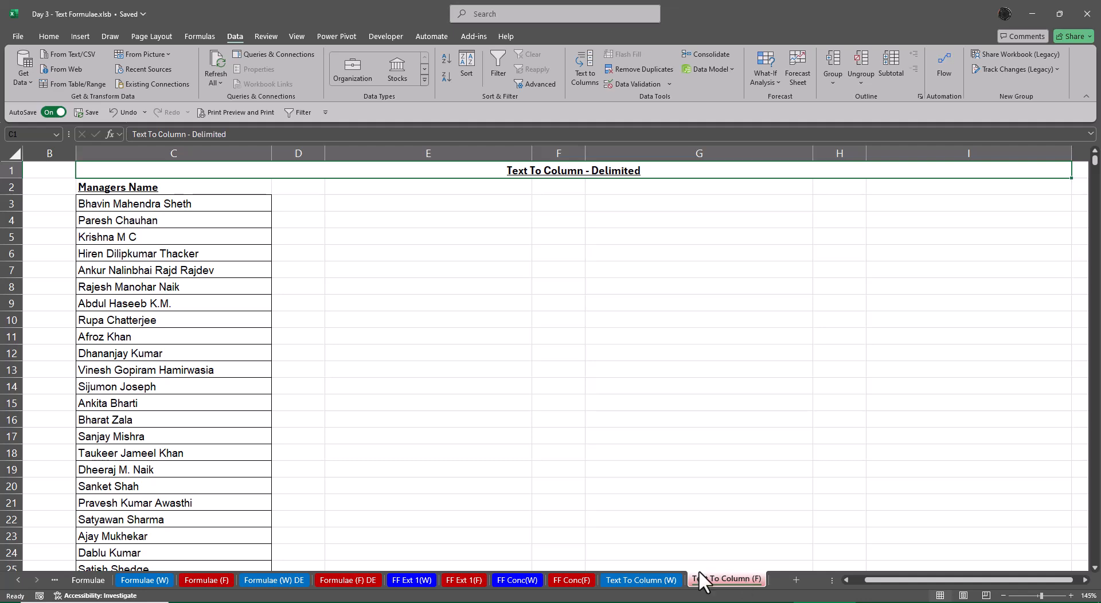
click(19, 580)
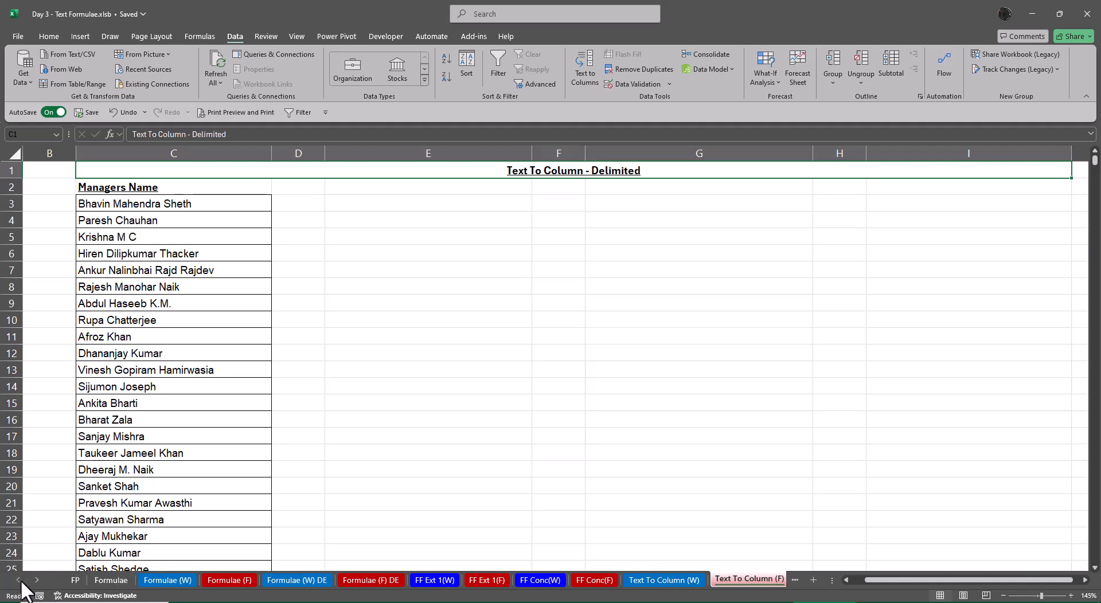
click(109, 580)
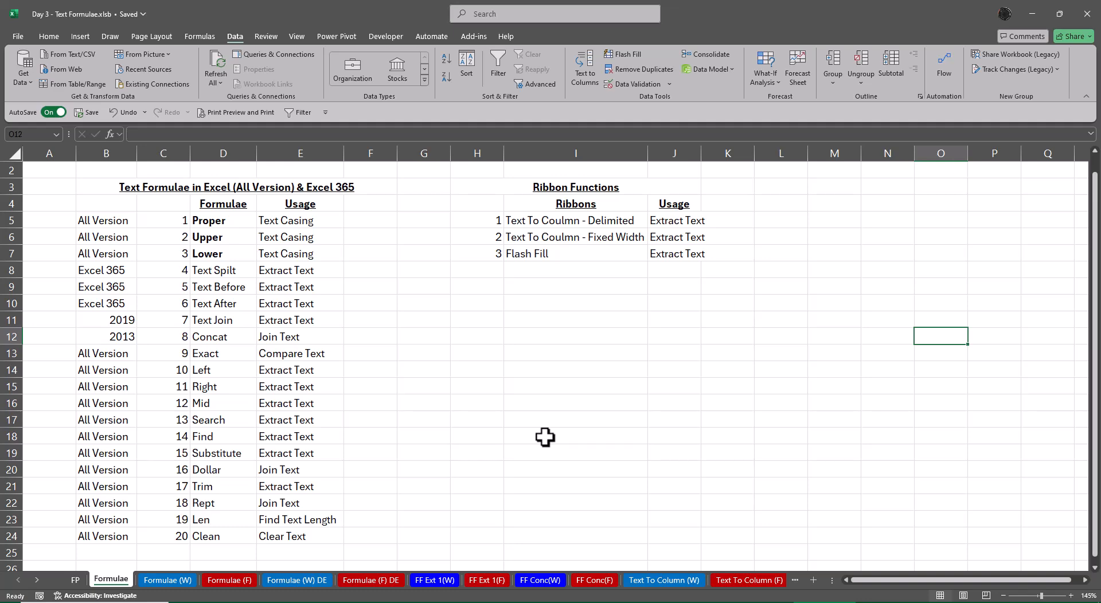
click(152, 490)
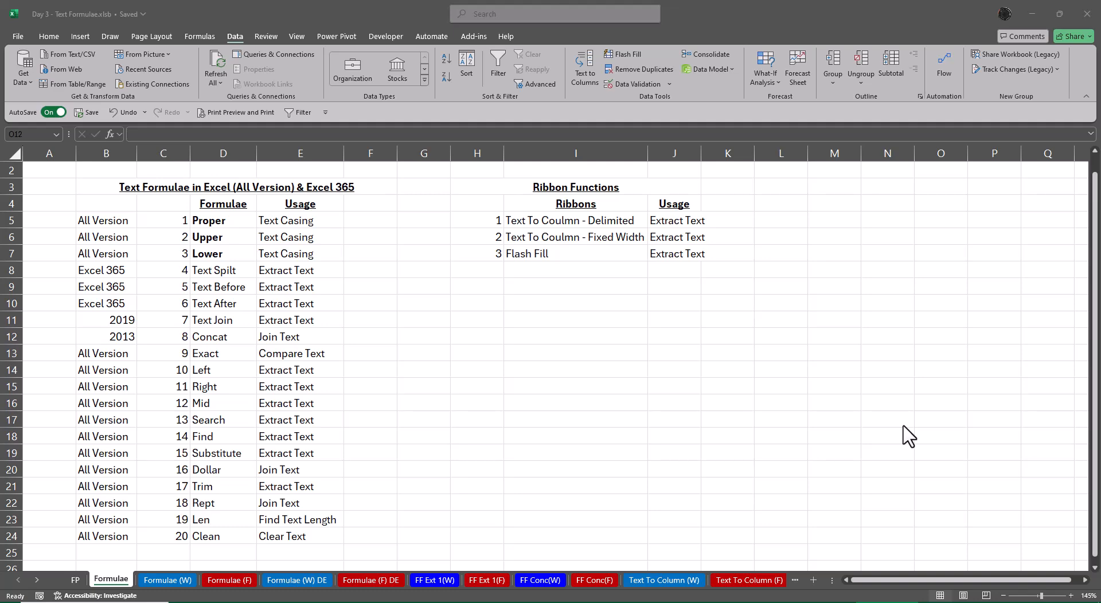
Make the Text Spilt entry in cell D8 of the formulae list bold
click(212, 269)
key(ctrl+b)
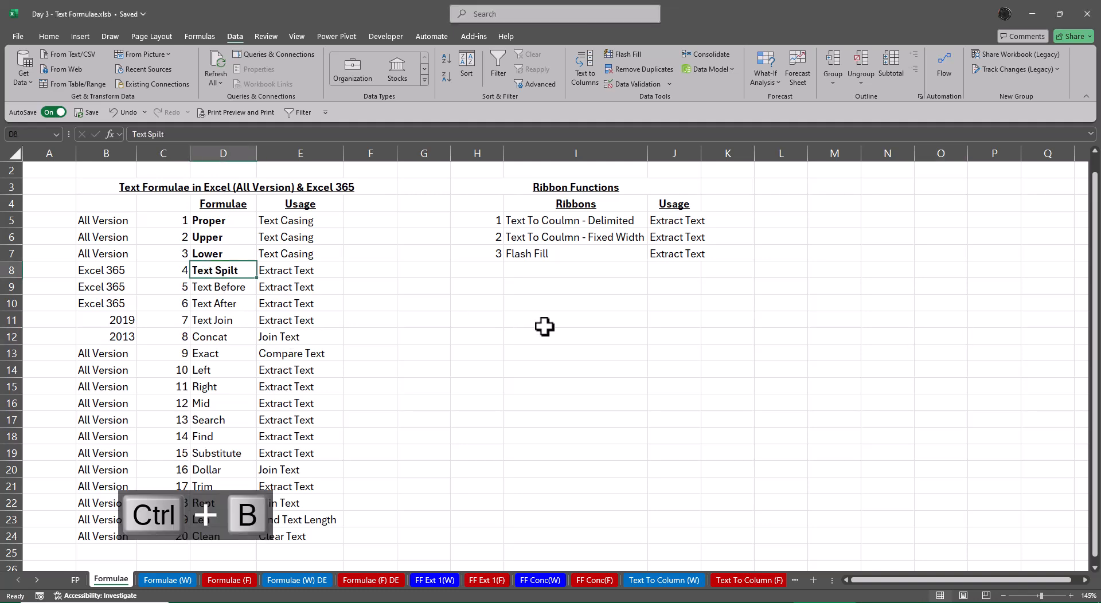
click(544, 324)
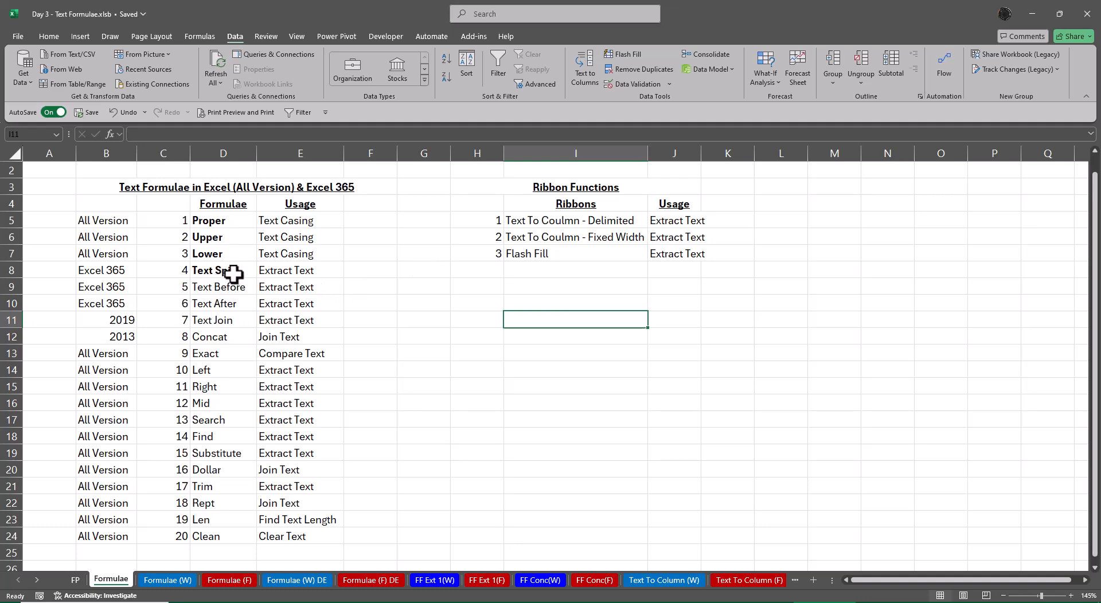
Copy the two All Version labels from B5:B6 to G5:G6, beside the two Text To Column ribbon functions
click(107, 274)
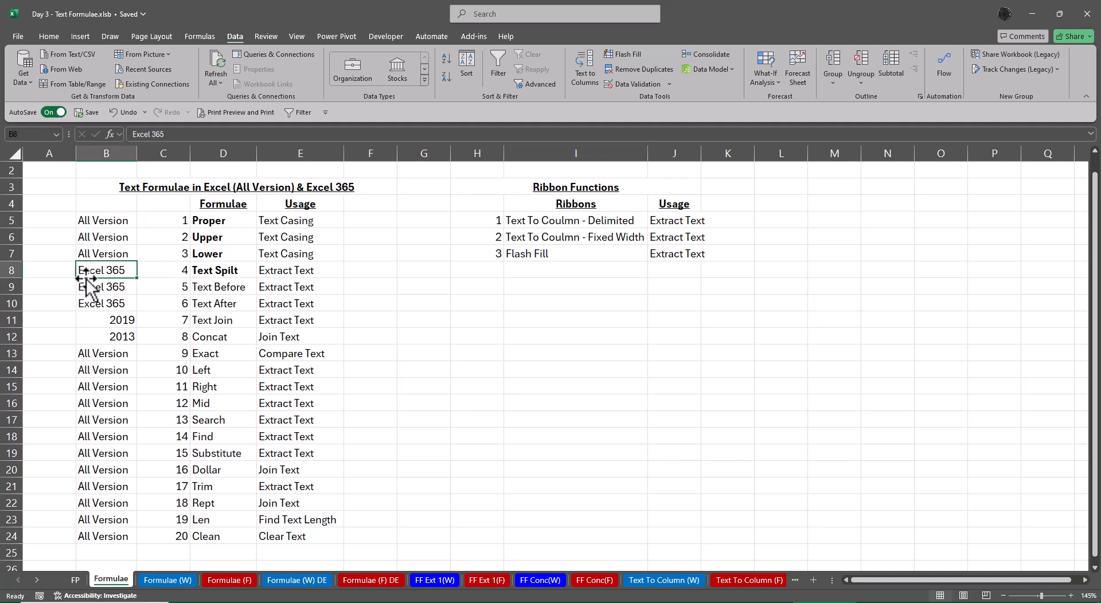
drag(123, 220, 126, 236)
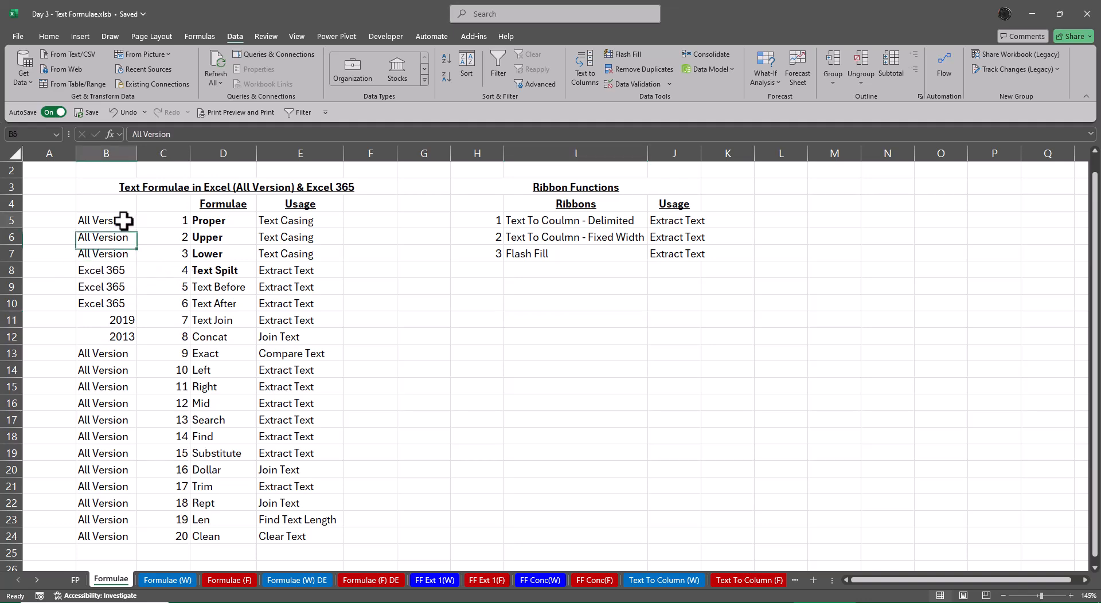
key(ctrl+c)
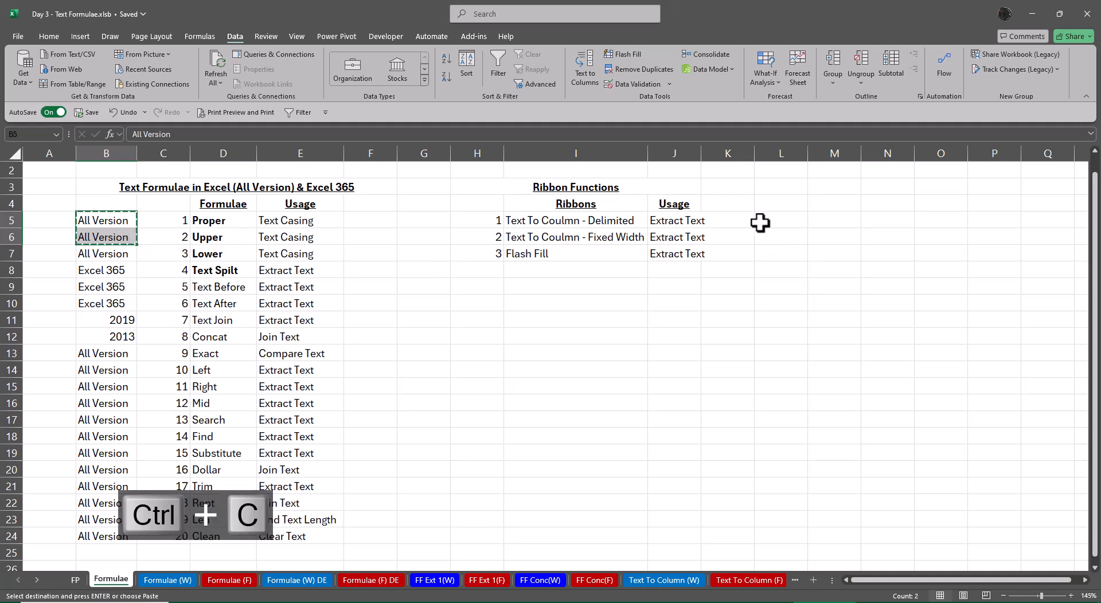
click(429, 222)
key(ctrl+v)
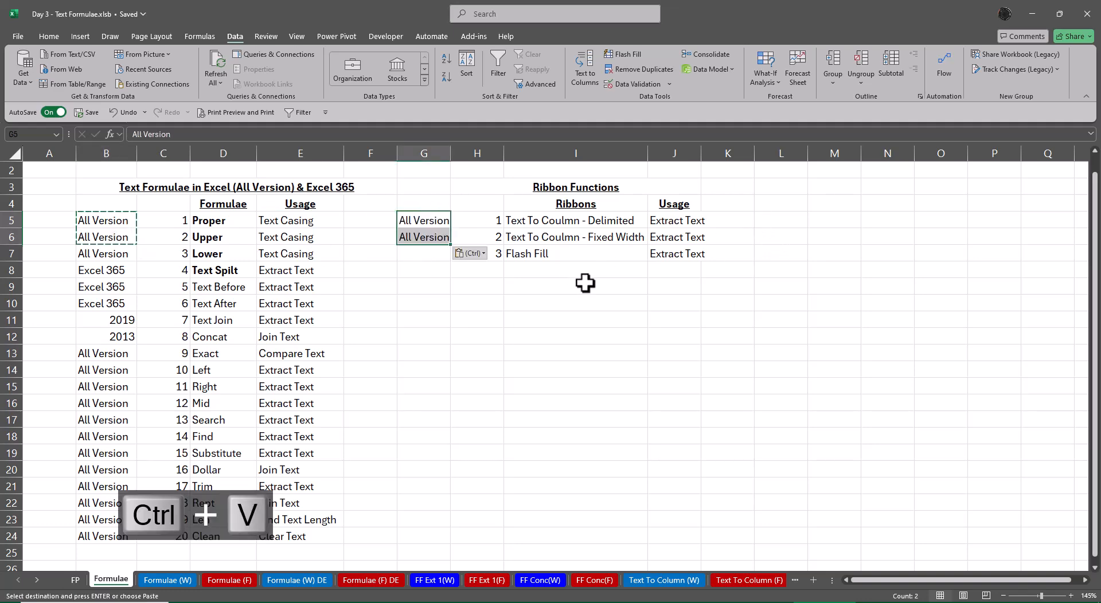
key(Escape)
click(580, 285)
Enter 2013 in cell G7 as the version for Flash Fill
click(411, 250)
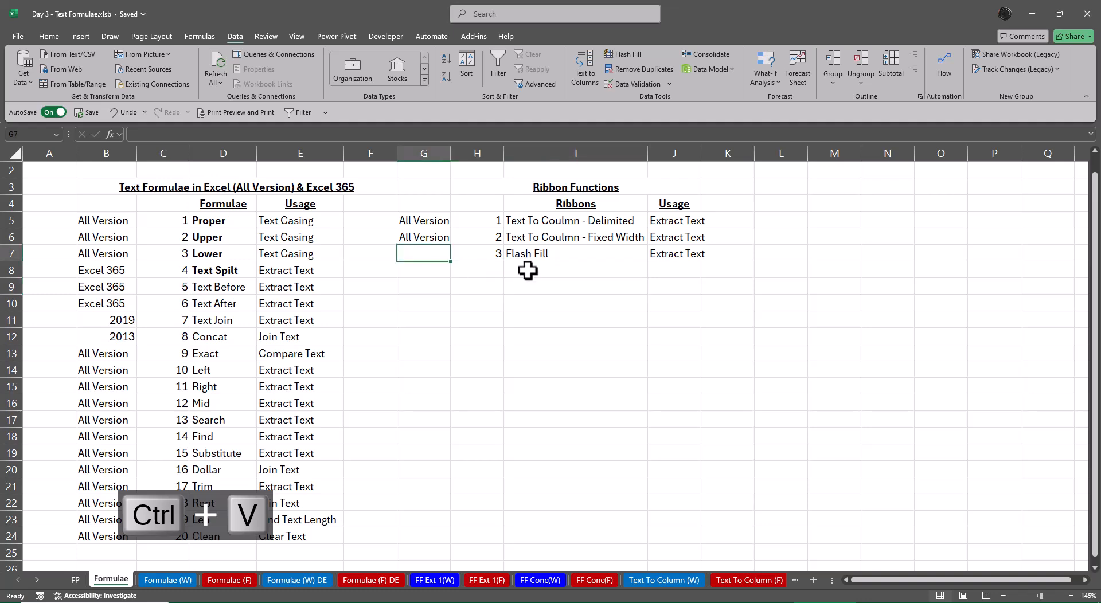
text(2013)
key(Return)
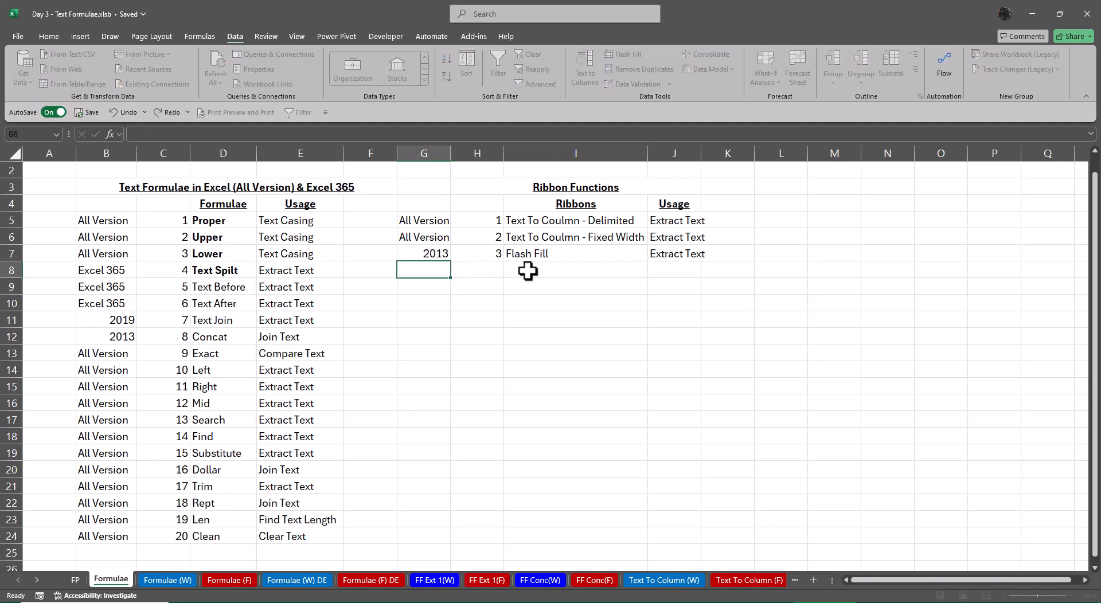
AutoFit column G to the version labels in G5:G7 and slightly widen the Usage column J
key(Up)
key(Up)
key(Up)
key(shift+Down)
key(shift+Down)
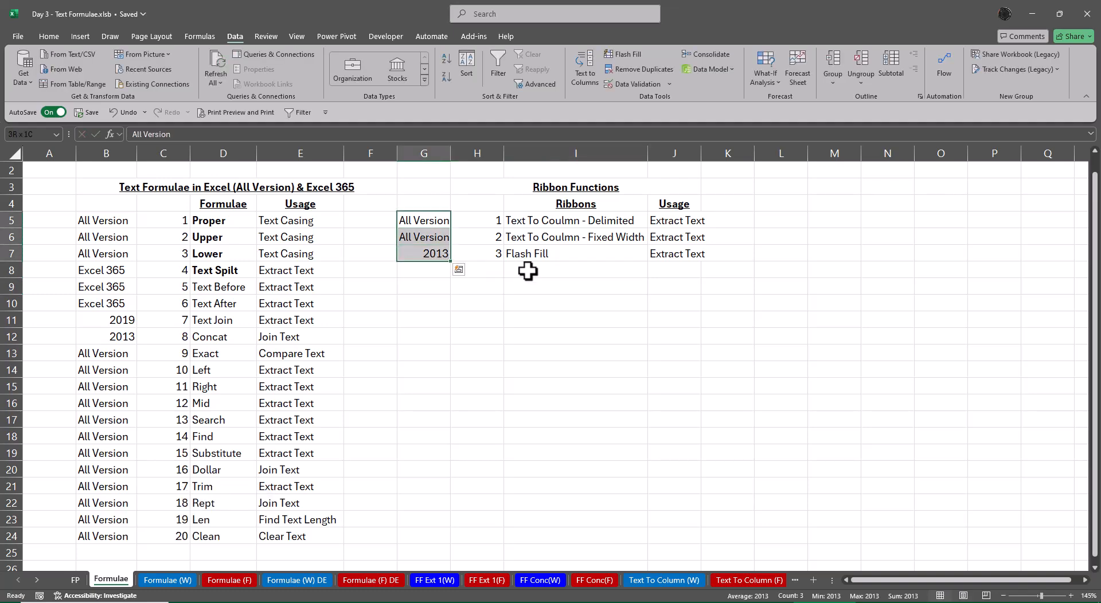
key(alt+o)
key(alt+c)
key(alt+a)
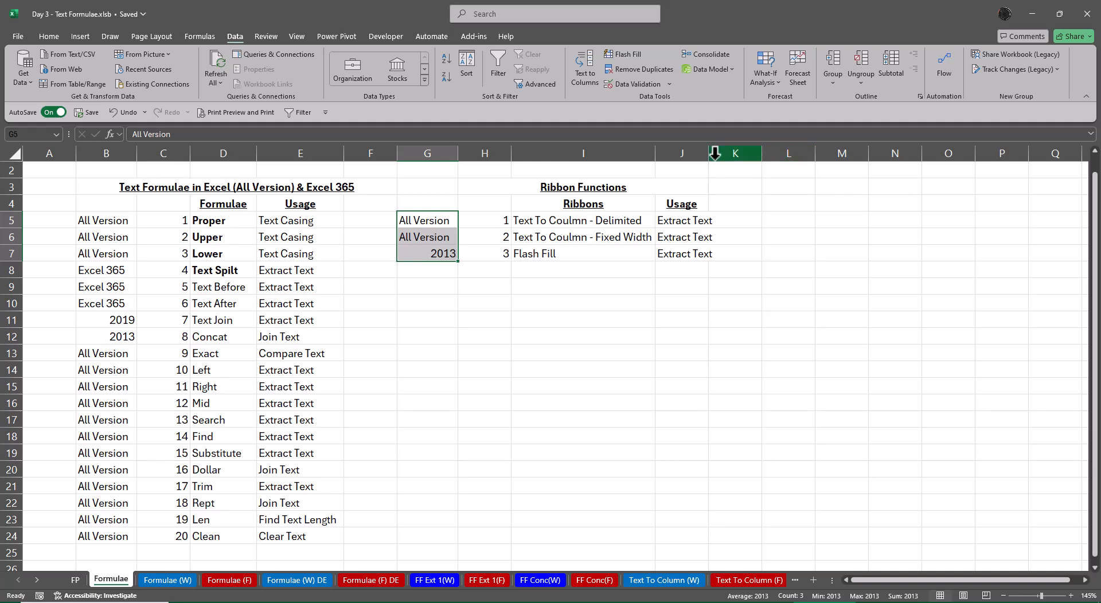
drag(709, 149, 717, 149)
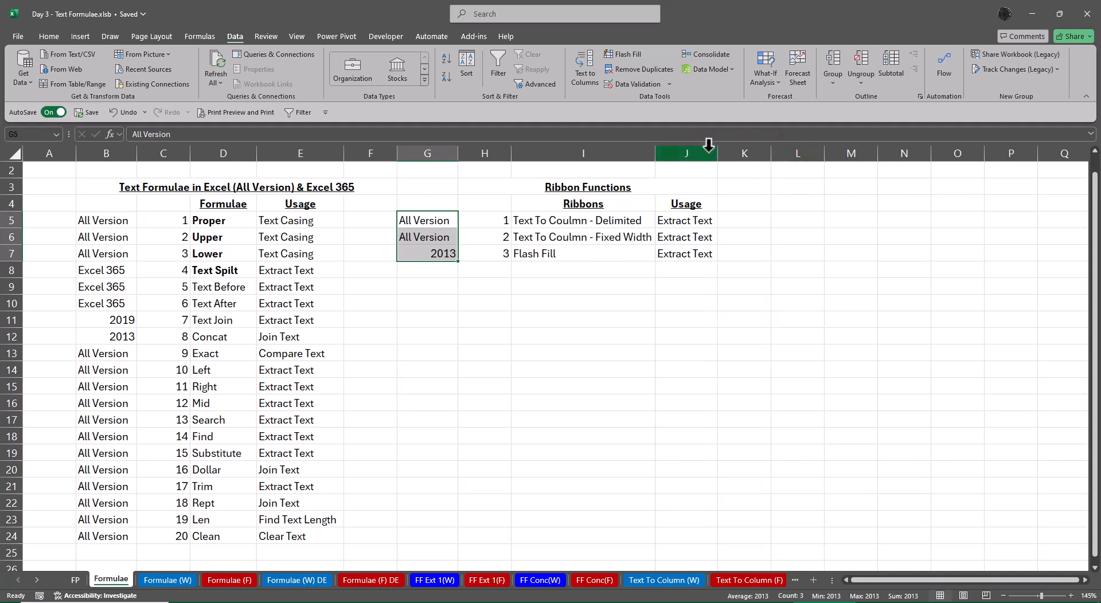
Correct the spelling in cell I5 so that it reads "Text To Column - Delimited"
double_click(551, 220)
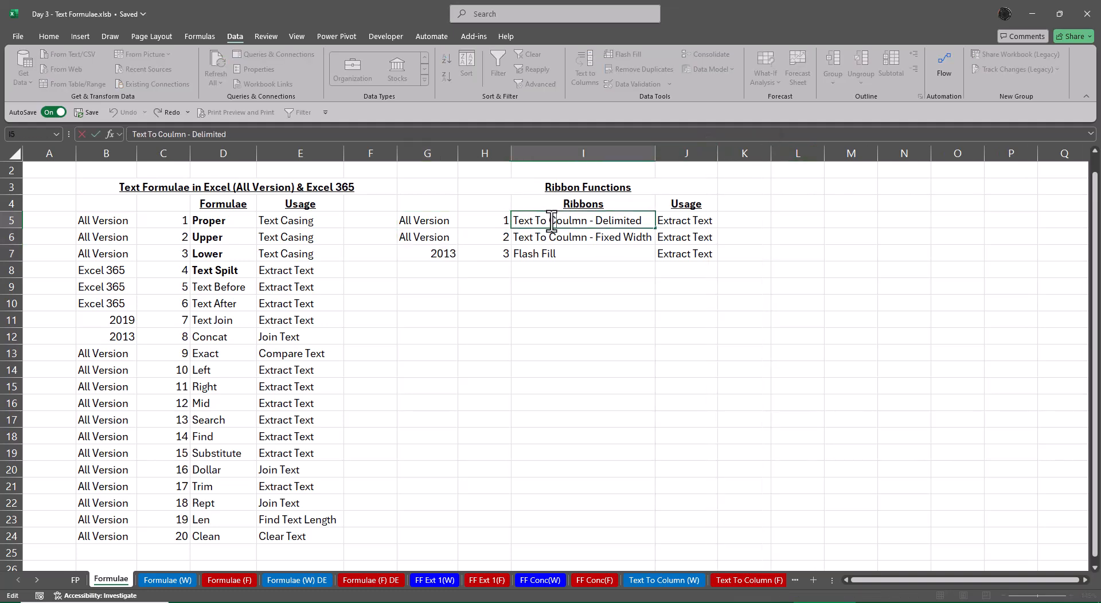
key(Delete)
text(u)
key(Return)
key(Up)
key(shift+Down)
key(ctrl+q)
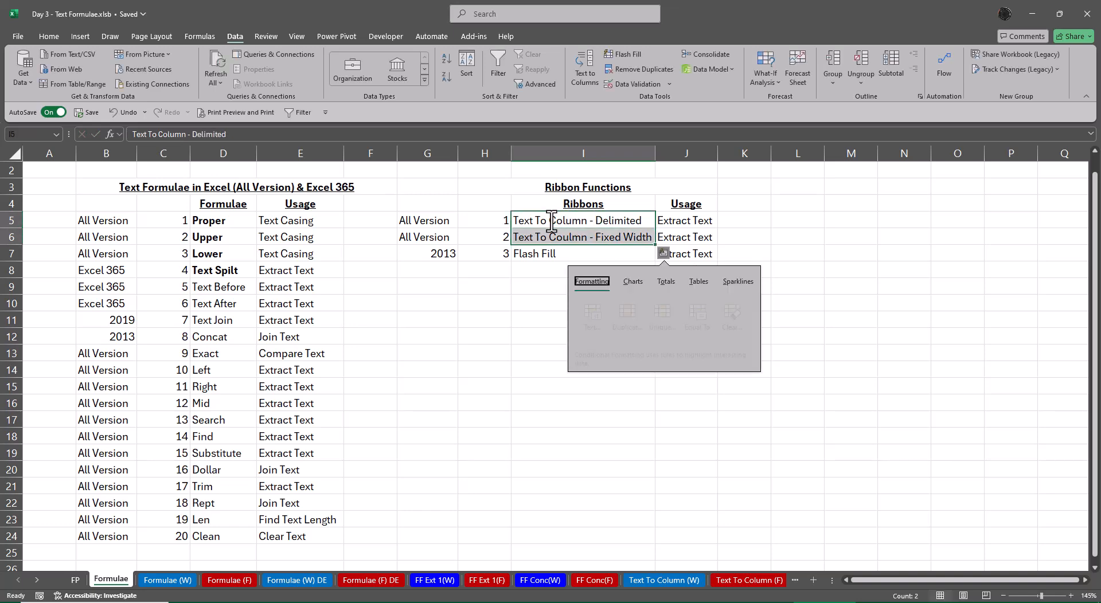
key(Escape)
Correct the spelling in cell I6 so that it reads "Text To Column - Fixed Width"
key(Down)
key(F2)
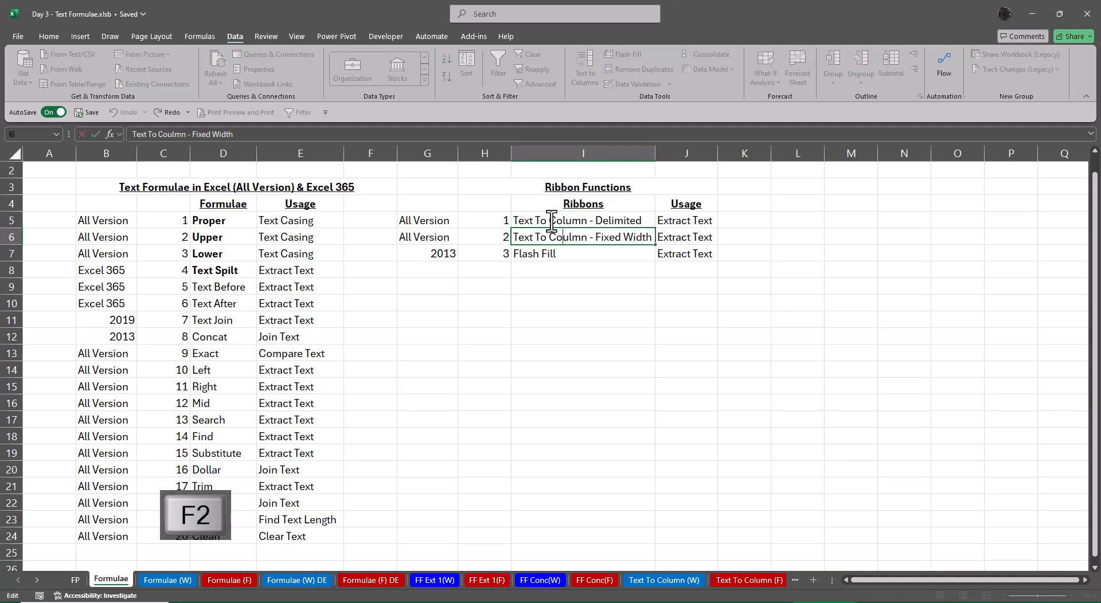
key(Delete)
key(Delete)
text(lu)
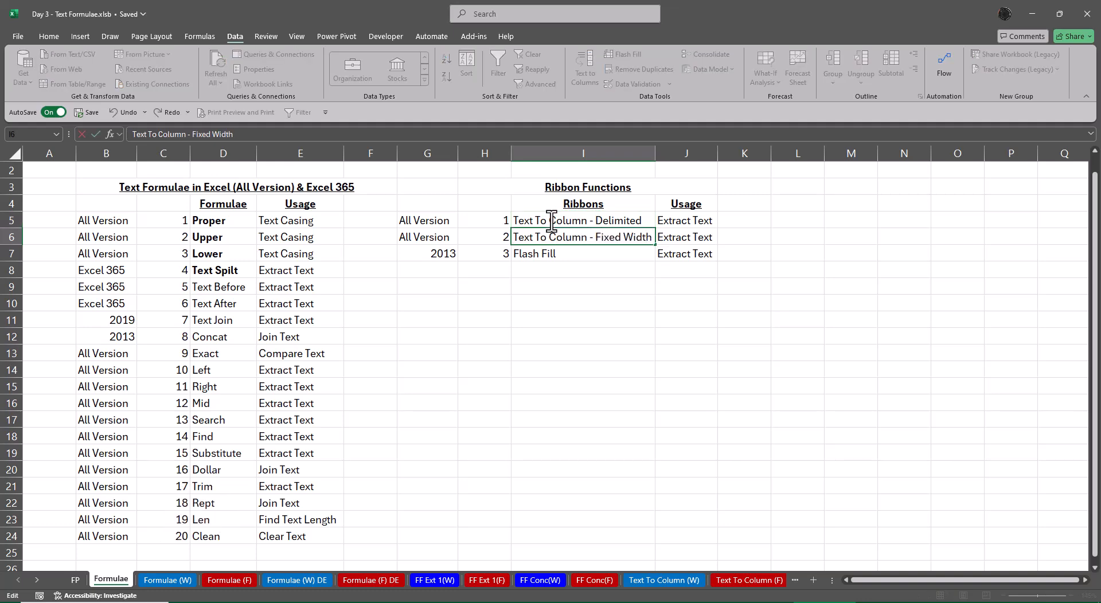
key(Return)
Make the Text To Column - Delimited entry and its usage in I5:J5 bold
key(Up)
key(Up)
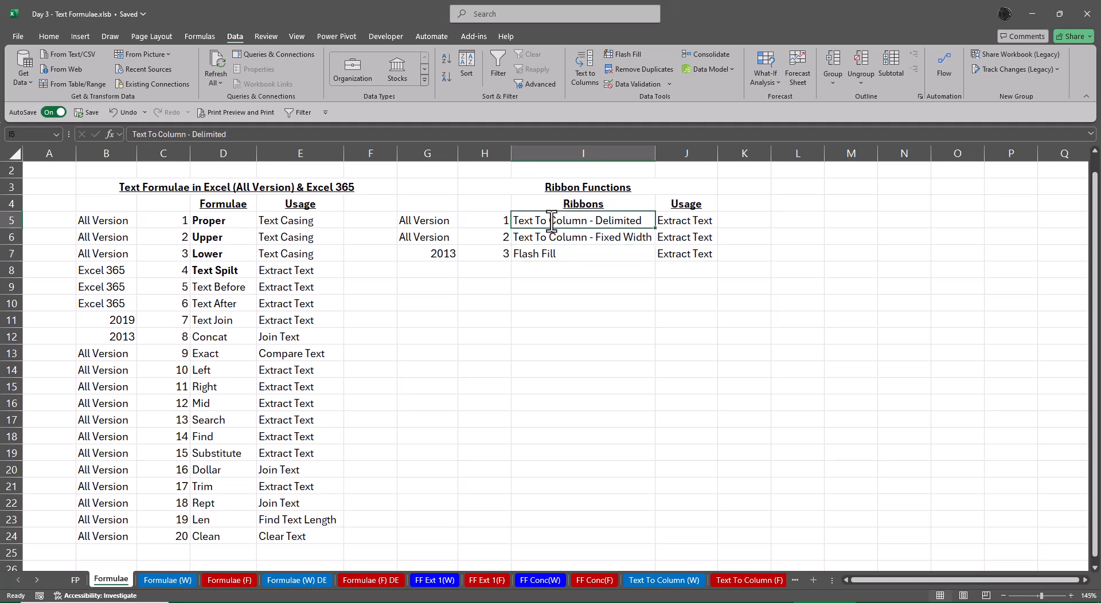
key(shift+Right)
key(ctrl+b)
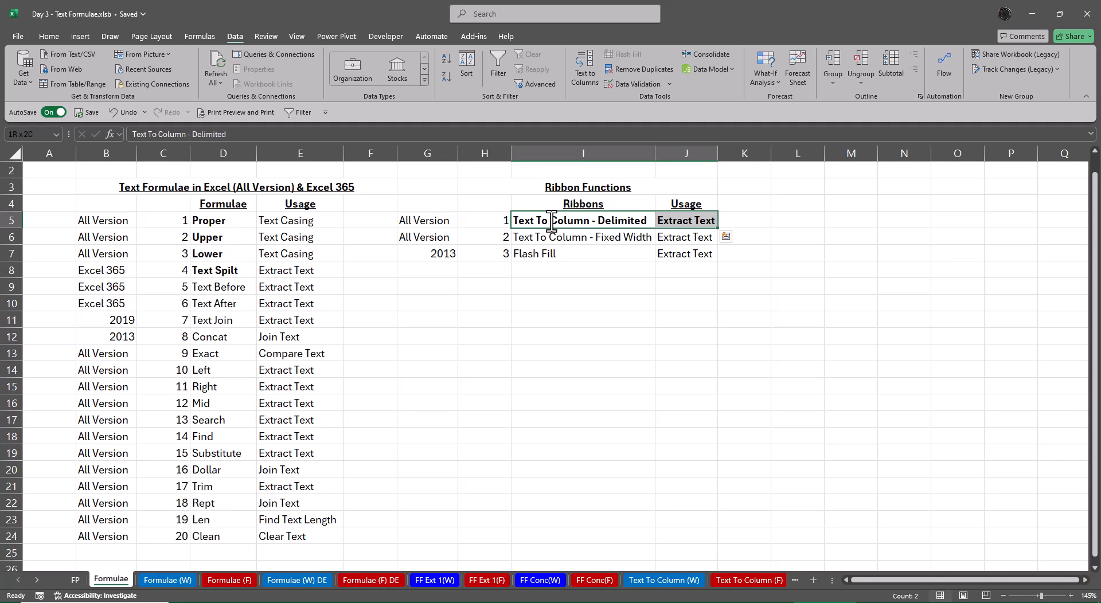
Open the Text To Column (F) sheet and check how far down the Managers Name list extends
click(734, 582)
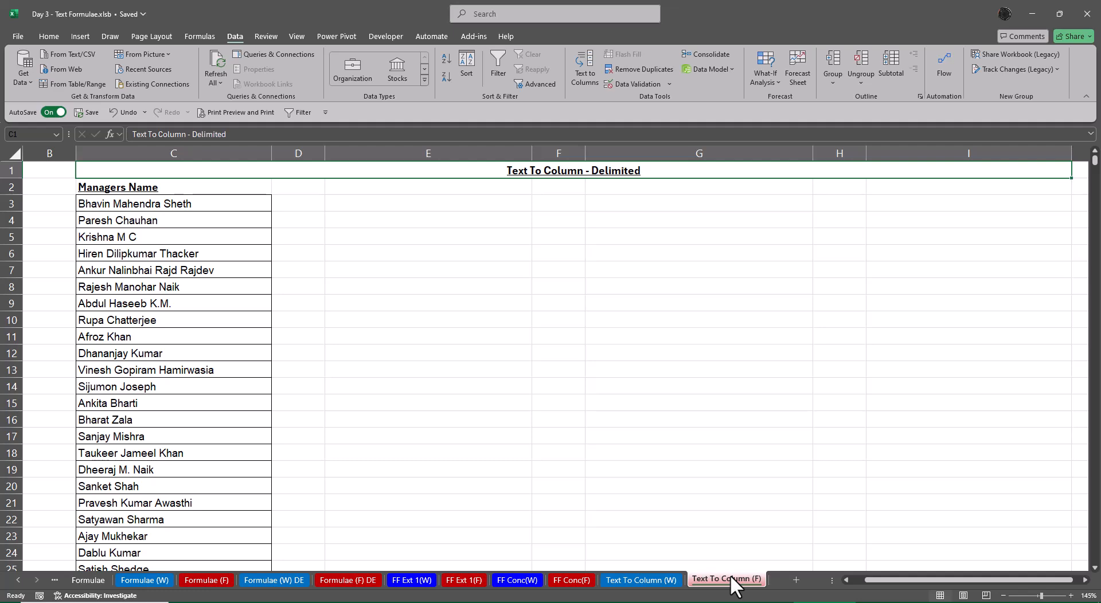
key(Down)
key(Down)
key(Down)
key(ctrl+Down)
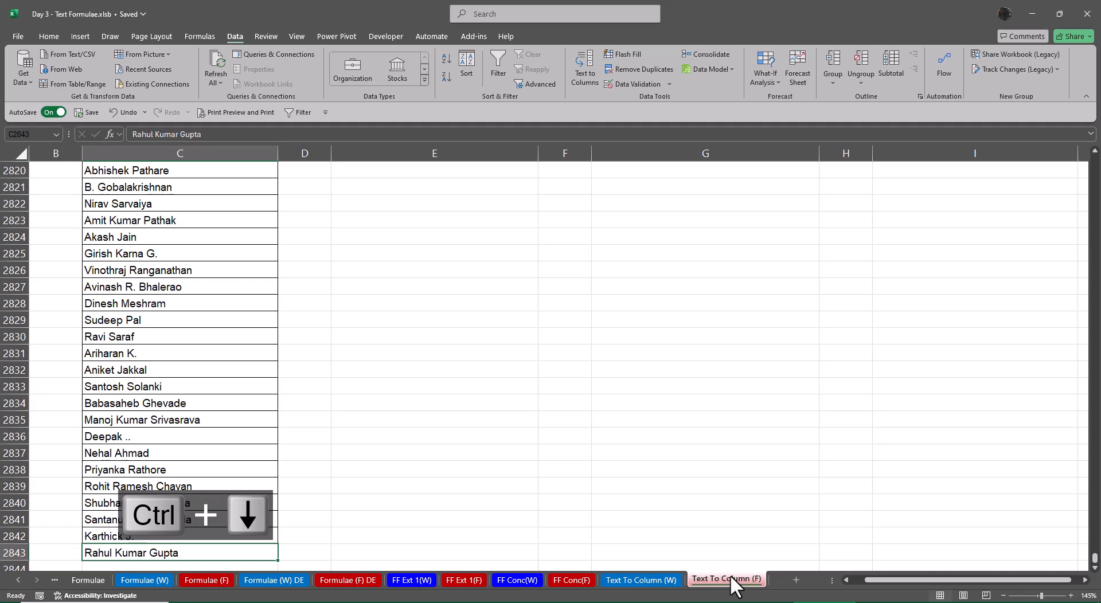
key(ctrl+Up)
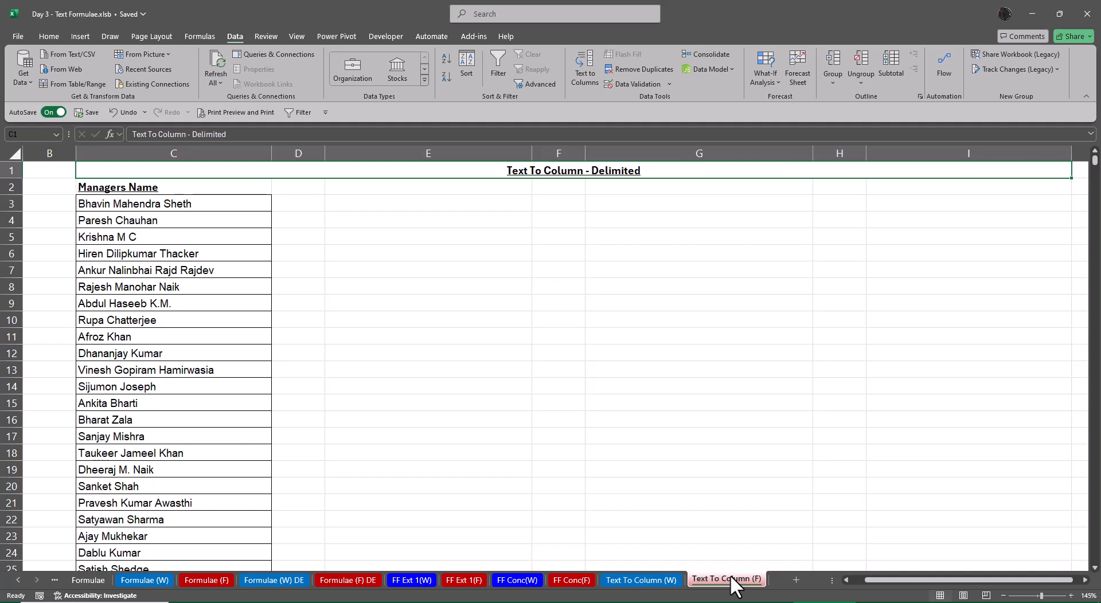
Try to run Text to Columns with only the empty cell E2 selected
key(Down)
key(Right)
key(Right)
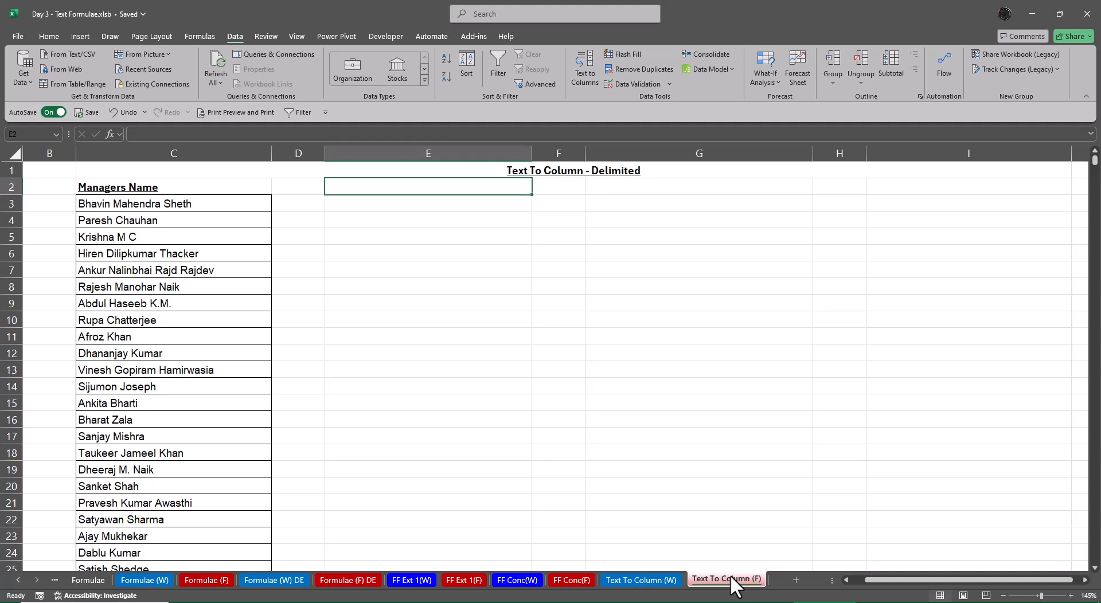
key(alt)
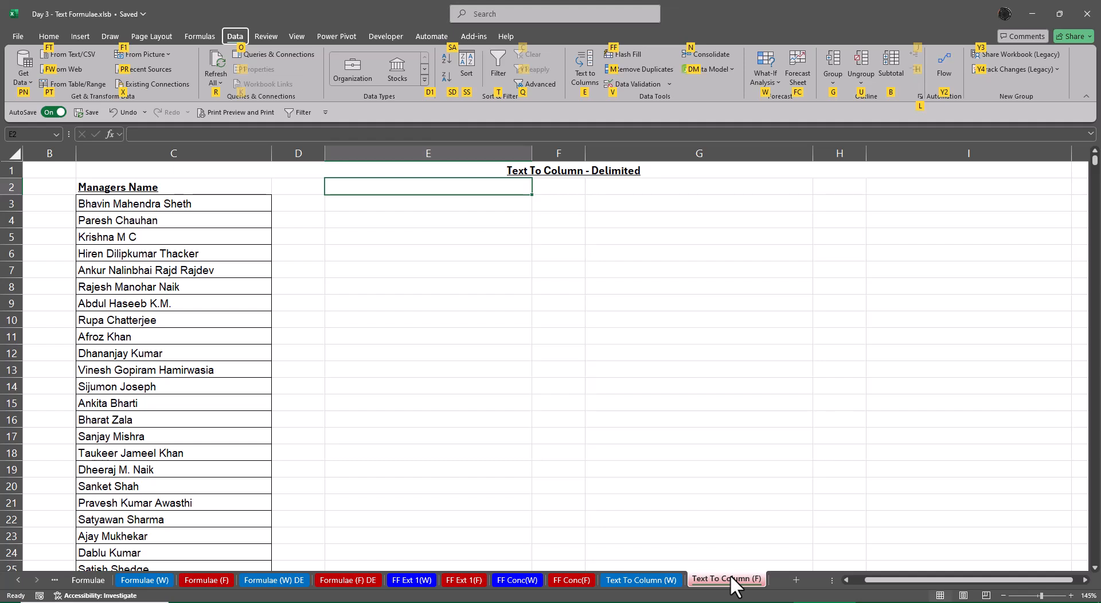
key(e)
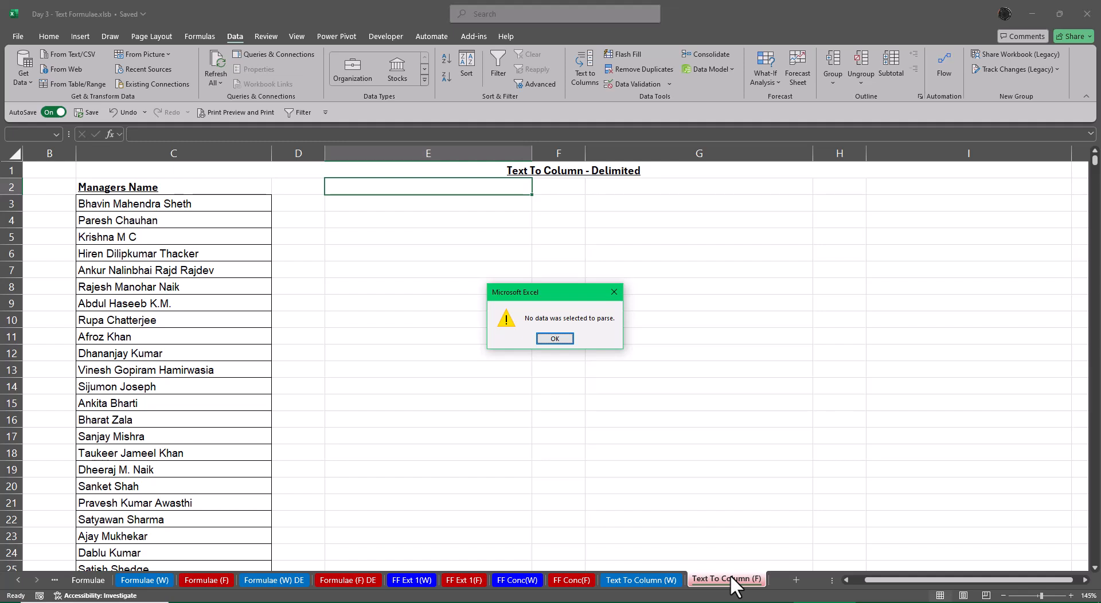
key(Return)
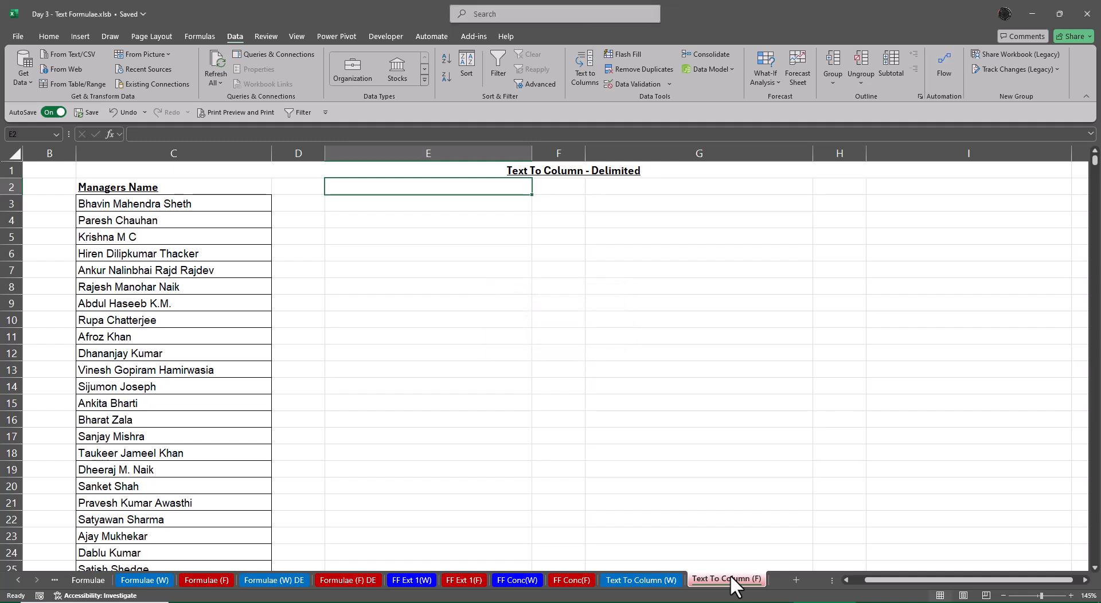
Copy the complete Managers Name list in column C, from the heading in C2 to the last name
key(Left)
key(Left)
key(Down)
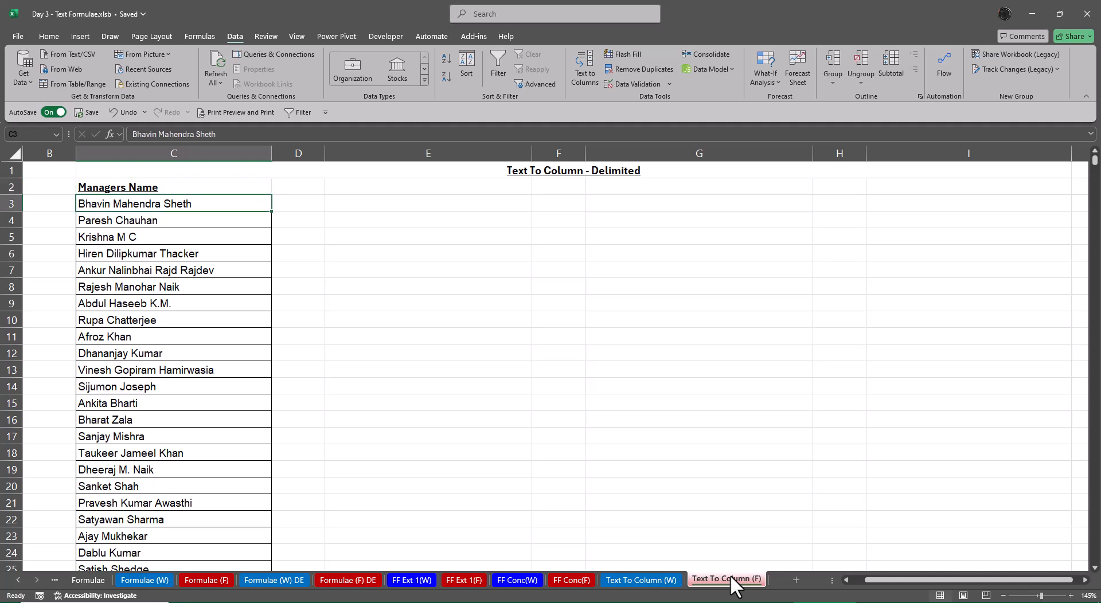
key(ctrl+shift+Down)
key(Up)
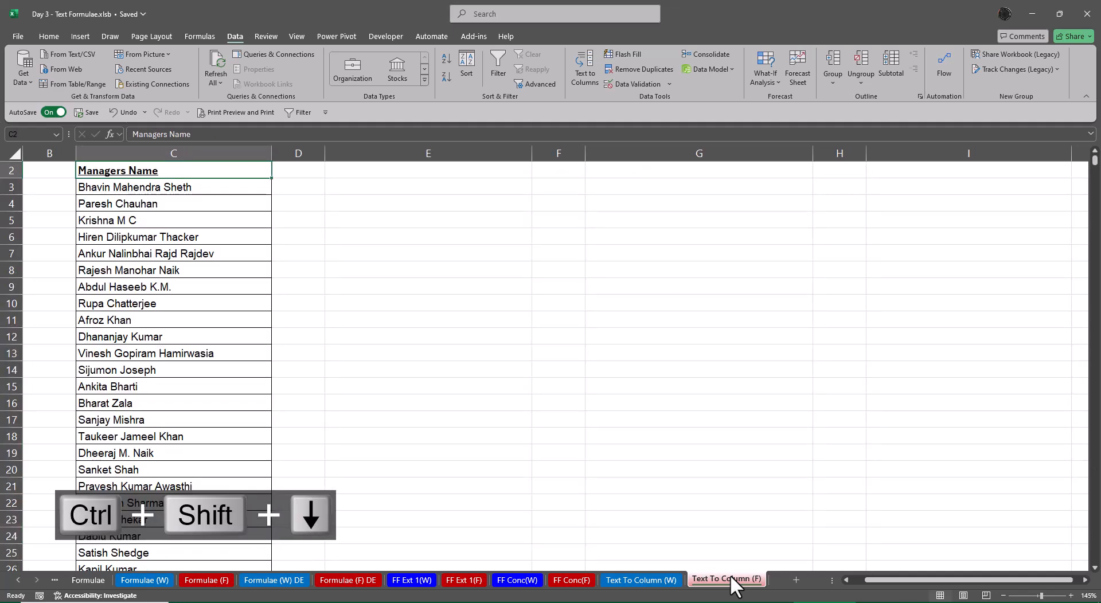
key(ctrl+shift+Down)
key(ctrl+c)
Paste the copied Managers Name list into column E, starting at cell E2
key(Right)
key(Right)
key(Right)
key(Right)
key(Right)
key(Right)
key(Right)
key(Right)
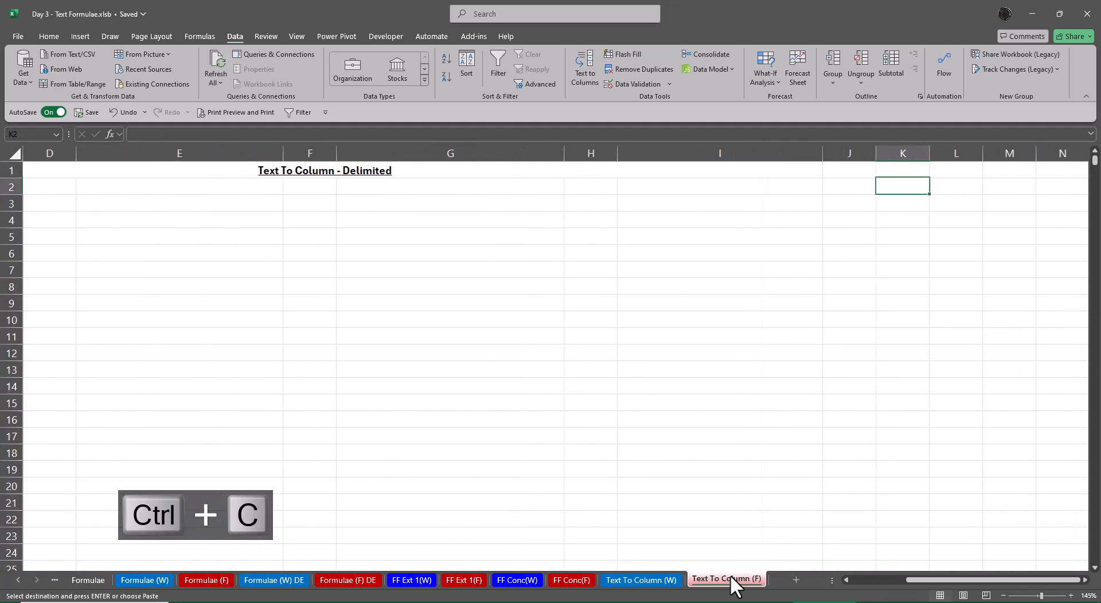
key(Left)
key(Left)
key(Left)
key(Left)
key(Left)
key(Left)
key(Left)
key(Left)
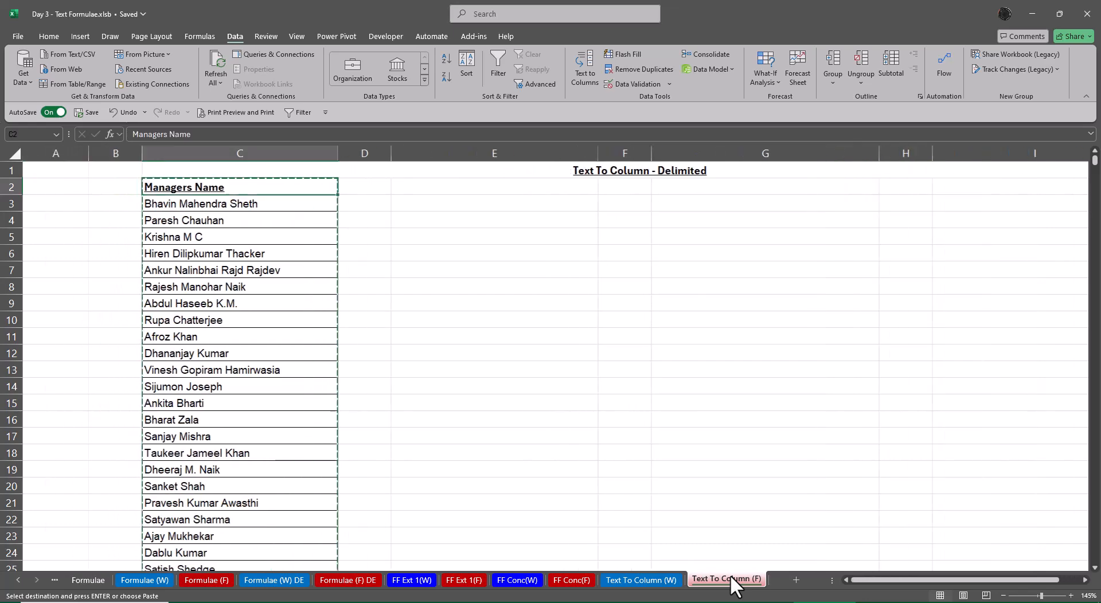
key(Right)
key(Right)
key(ctrl+v)
key(Escape)
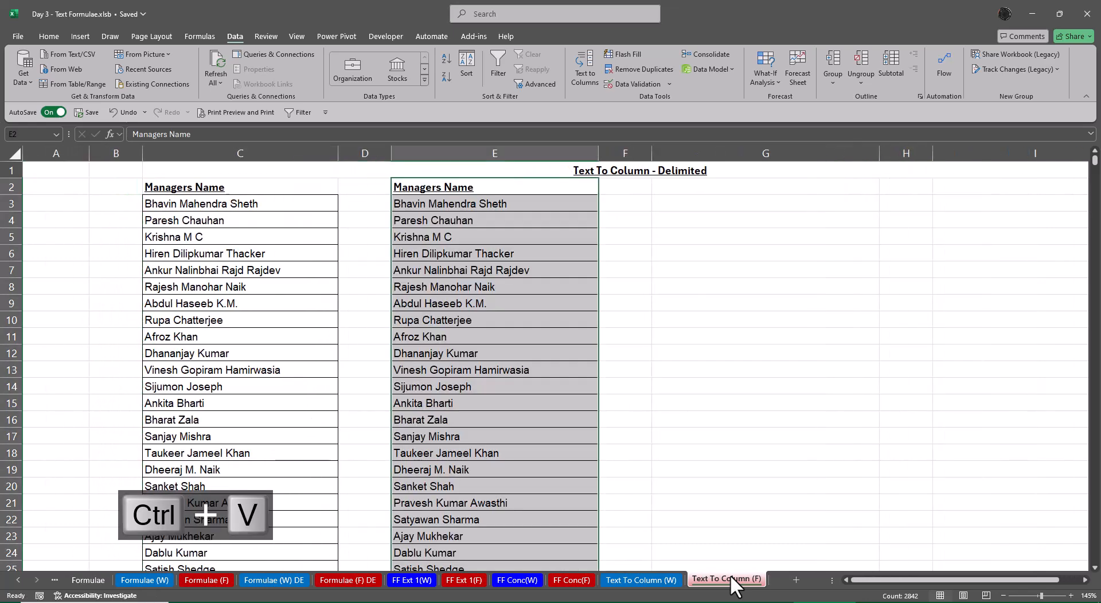
Clear the heading in cell E2 above the pasted list of names
key(Down)
key(Up)
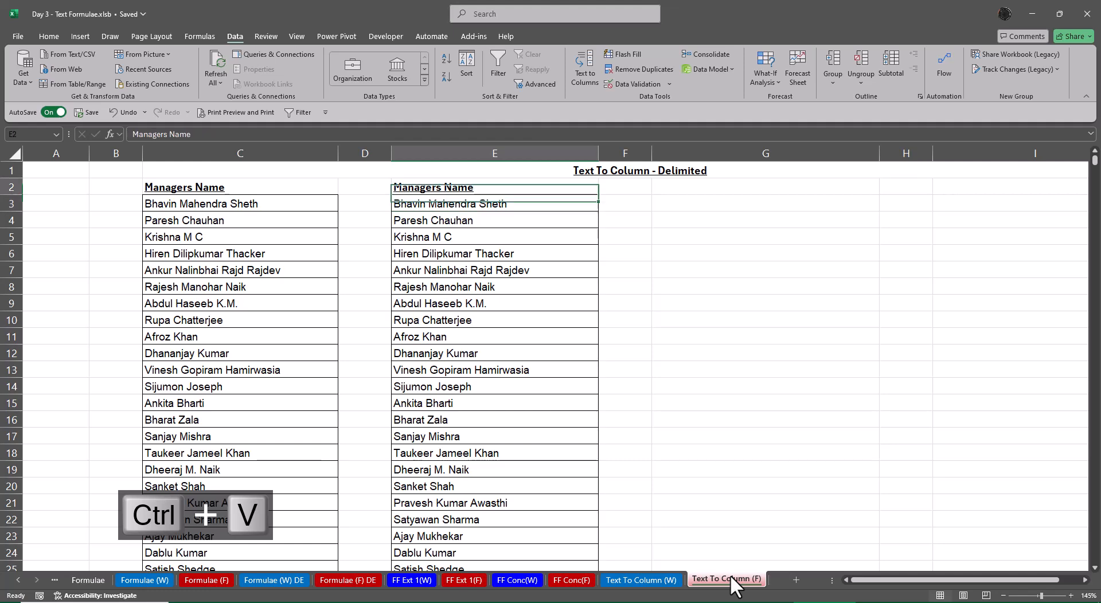
key(Delete)
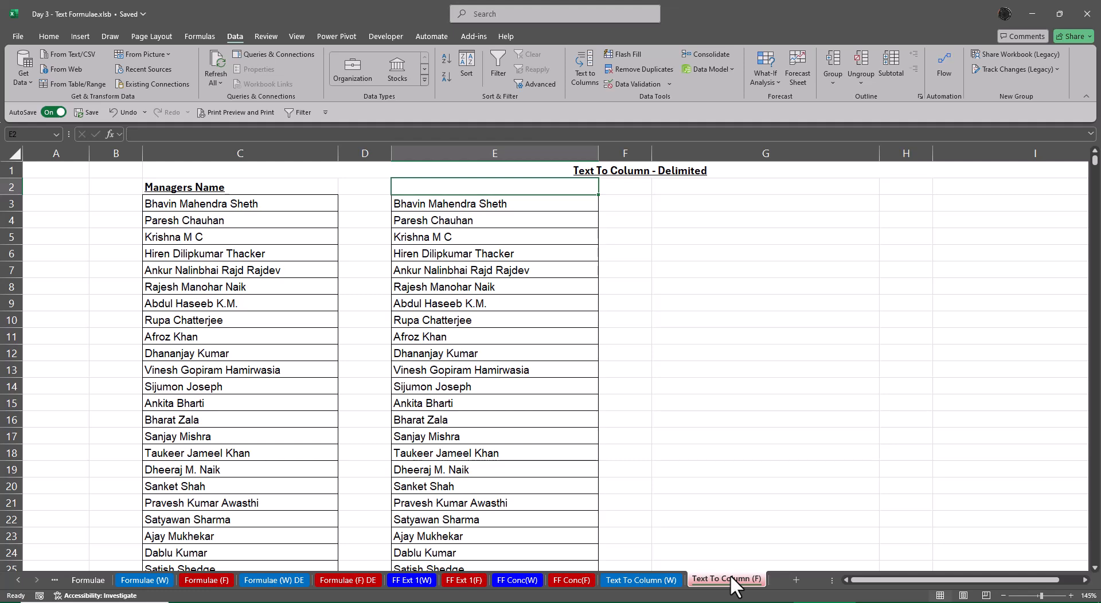
key(Down)
key(Down)
key(Down)
key(Down)
key(Down)
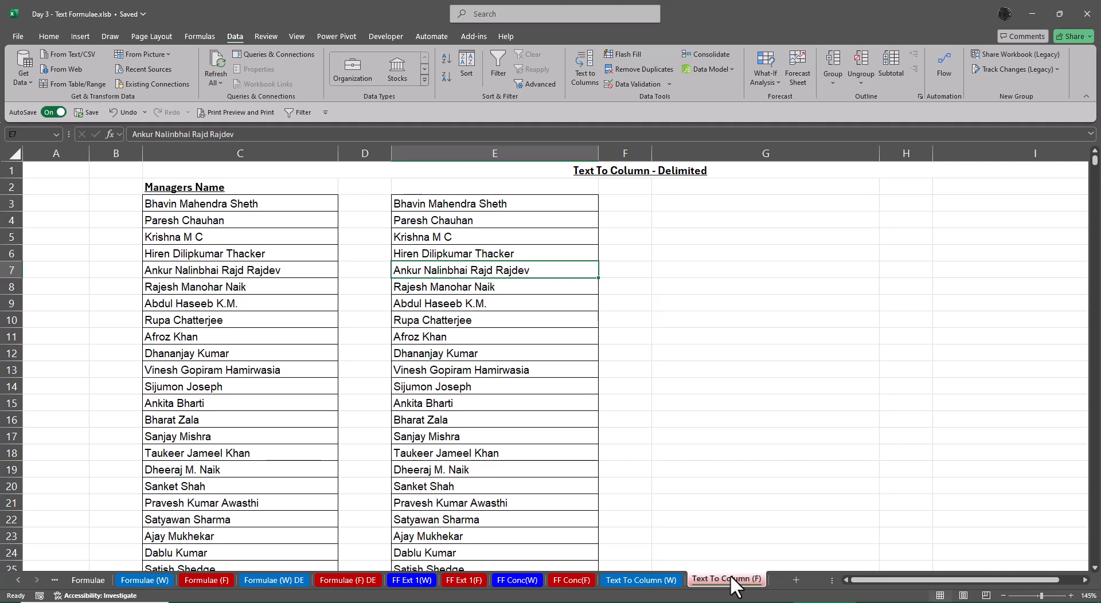
key(Right)
key(Right)
key(Right)
key(Right)
key(Right)
key(Right)
key(Right)
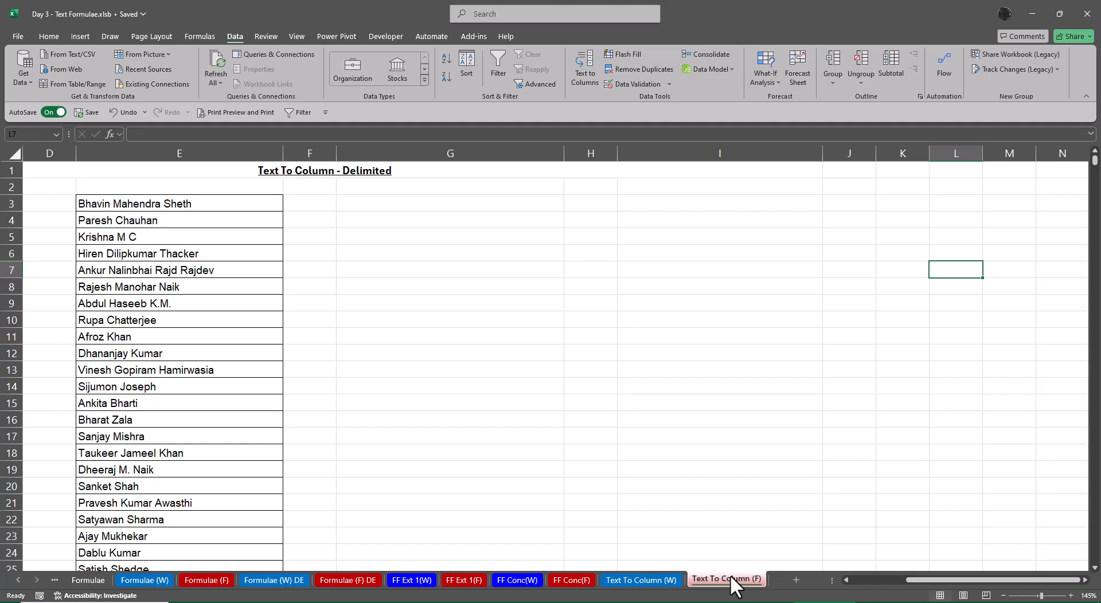
key(Left)
key(Left)
key(Left)
key(Left)
key(Left)
key(Left)
key(Left)
key(Left)
key(Left)
key(Left)
key(Left)
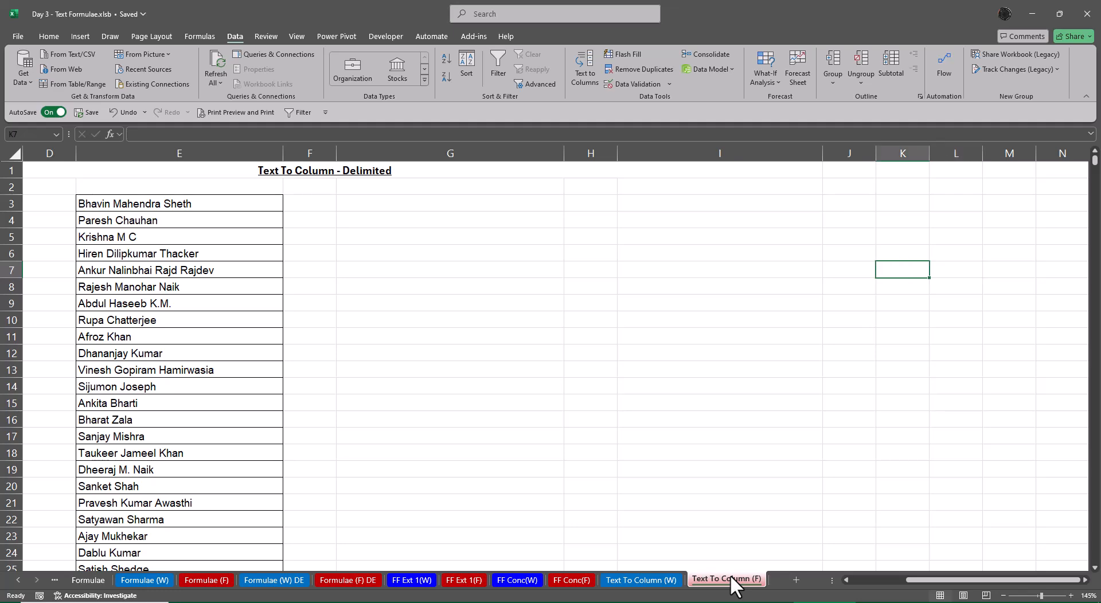
key(Right)
key(Right)
key(Right)
key(Right)
key(Right)
key(Right)
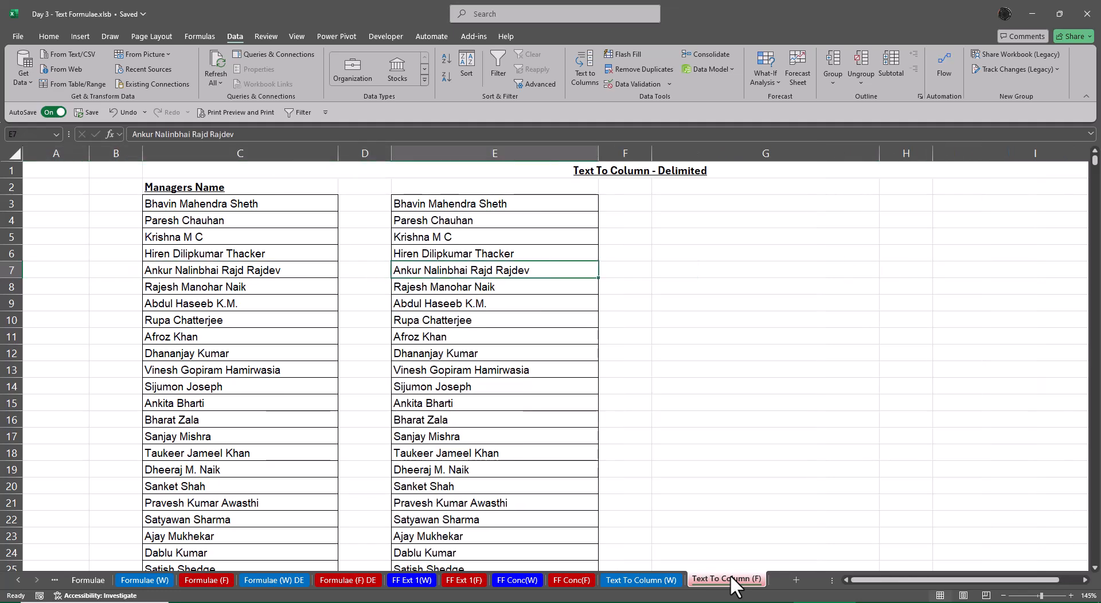
key(Up)
key(Up)
key(Up)
key(Up)
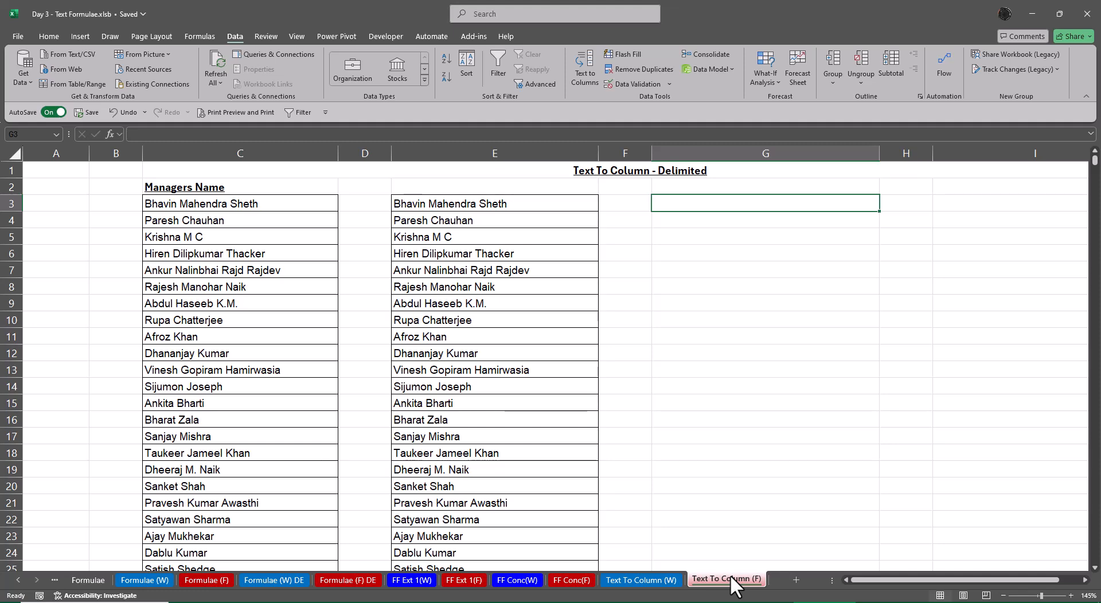
Insert two blank columns before column A
key(Left)
key(Left)
key(Left)
key(Left)
key(Left)
key(Left)
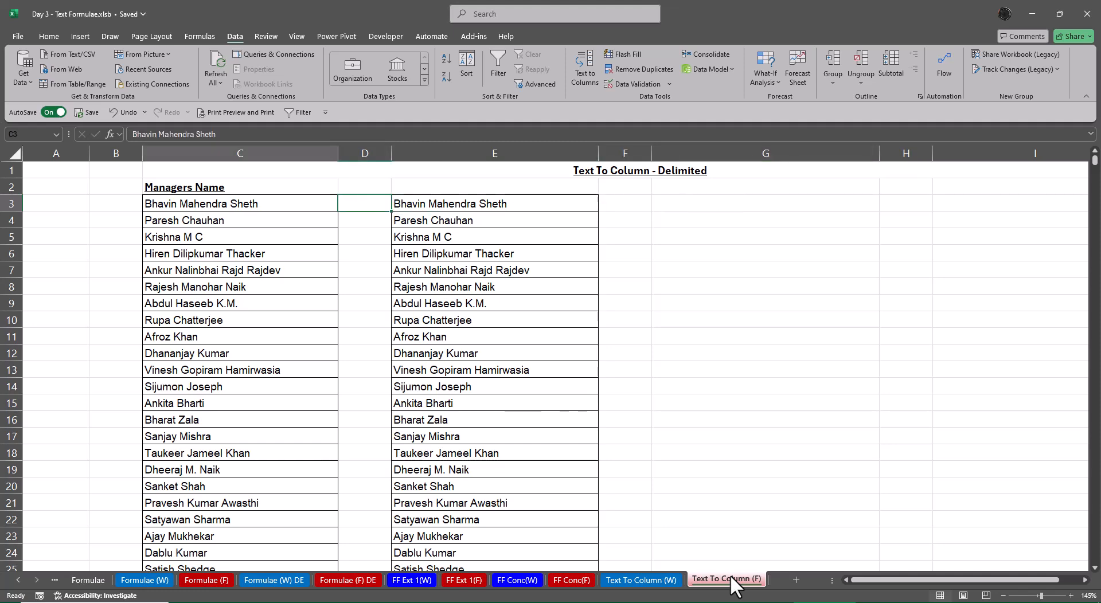
key(ctrl+space)
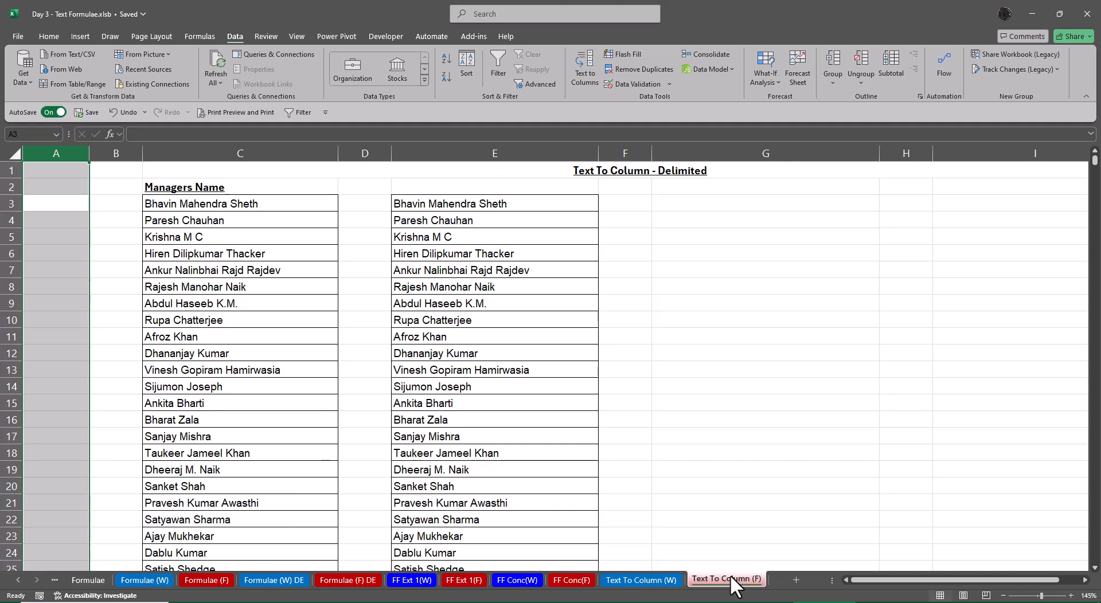
key(Down)
key(Up)
key(ctrl+space)
key(ctrl+plus)
key(ctrl+plus)
key(ctrl+plus)
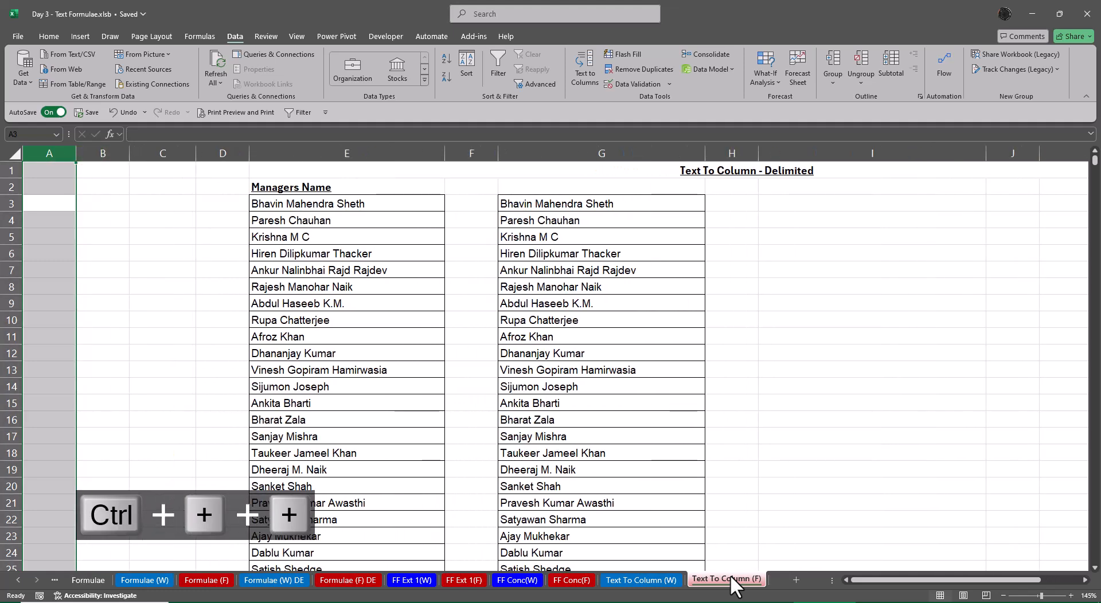
Enter "Selecting Column" in cell B3 and autofit the width of column B to it
key(Right)
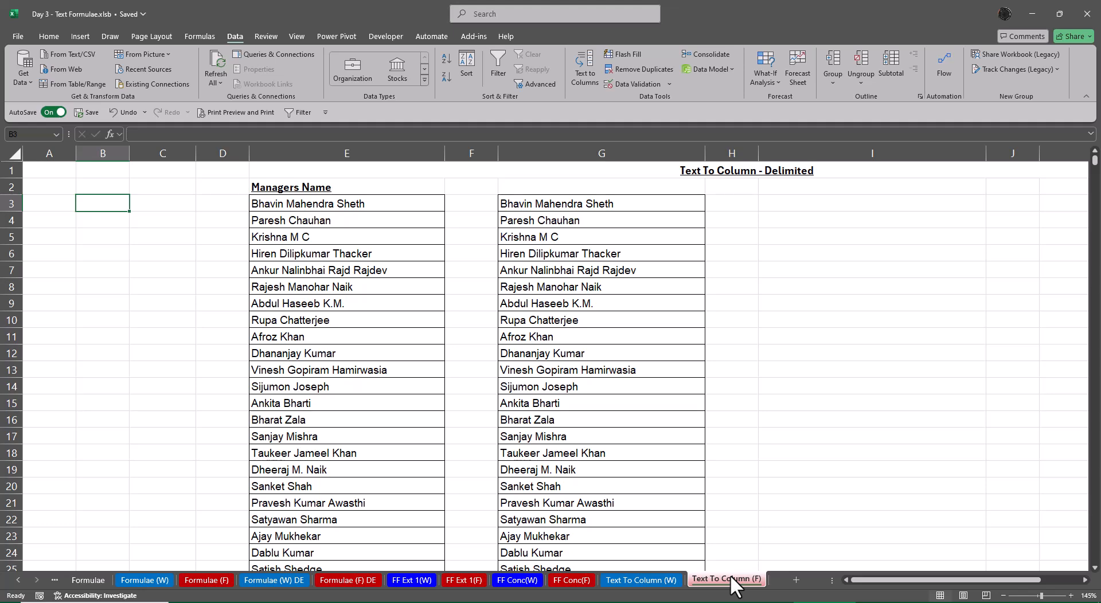
text(Select)
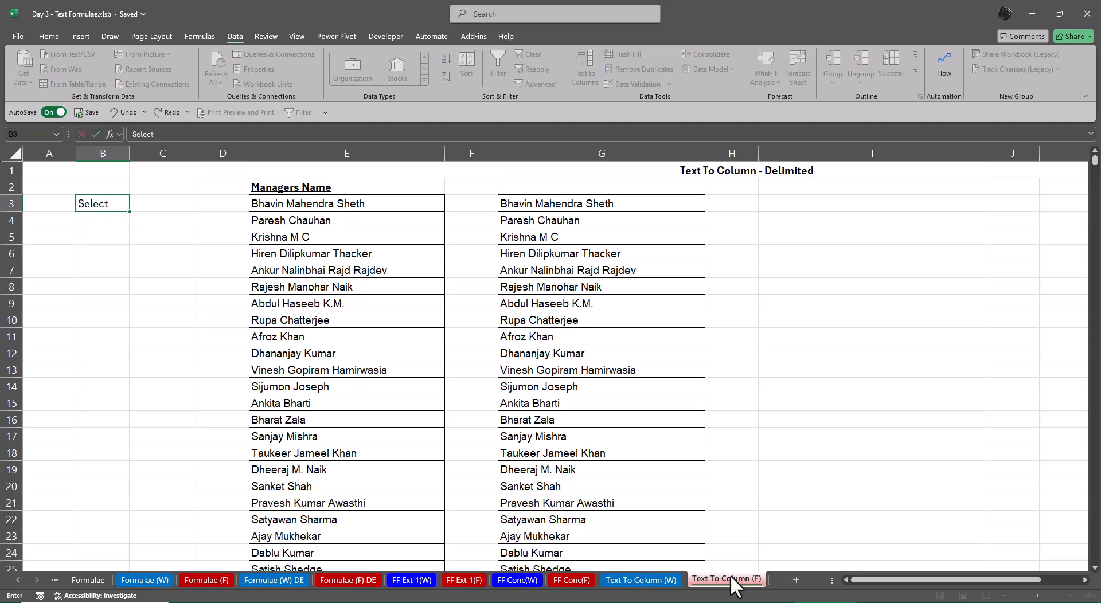
text(eing Column)
key(Return)
key(Up)
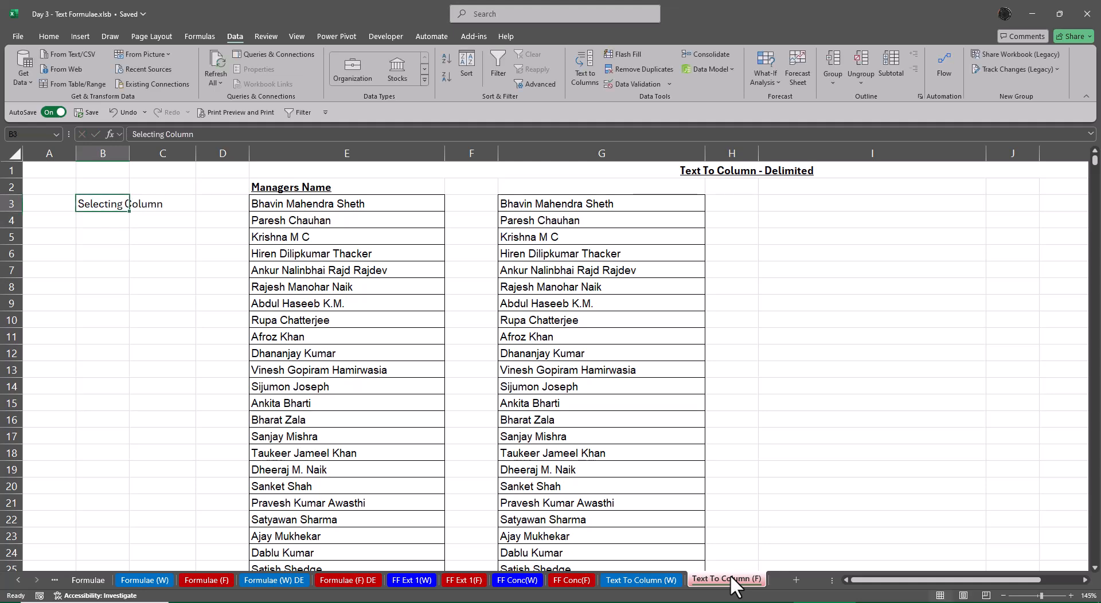
key(alt+c)
key(alt+o)
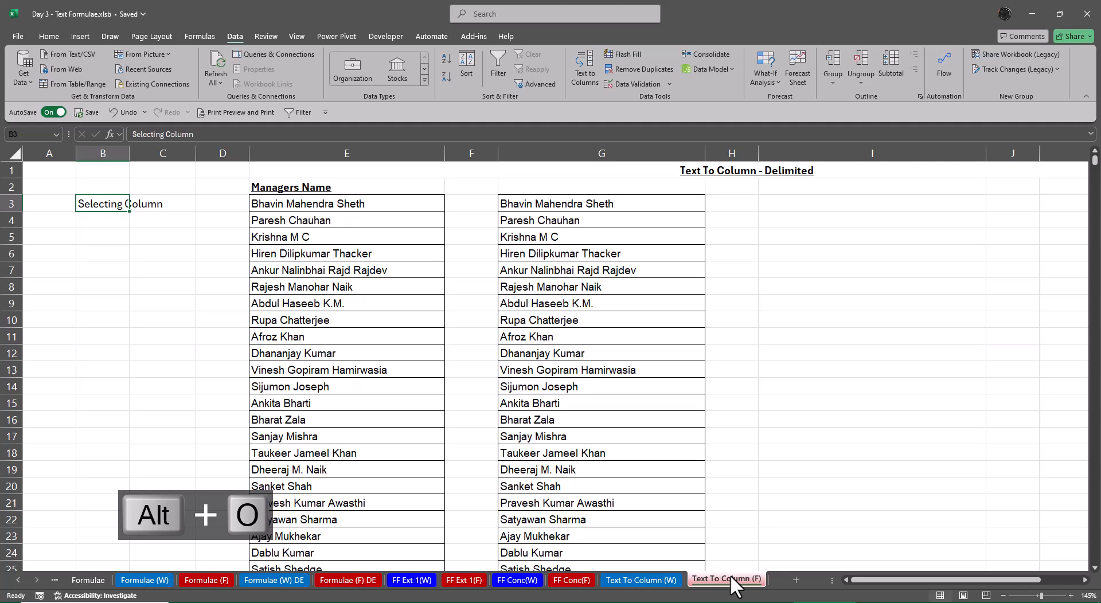
key(alt+a)
Enter "Ctrl Space" in cell C3 beside the Selecting Column label
key(Right)
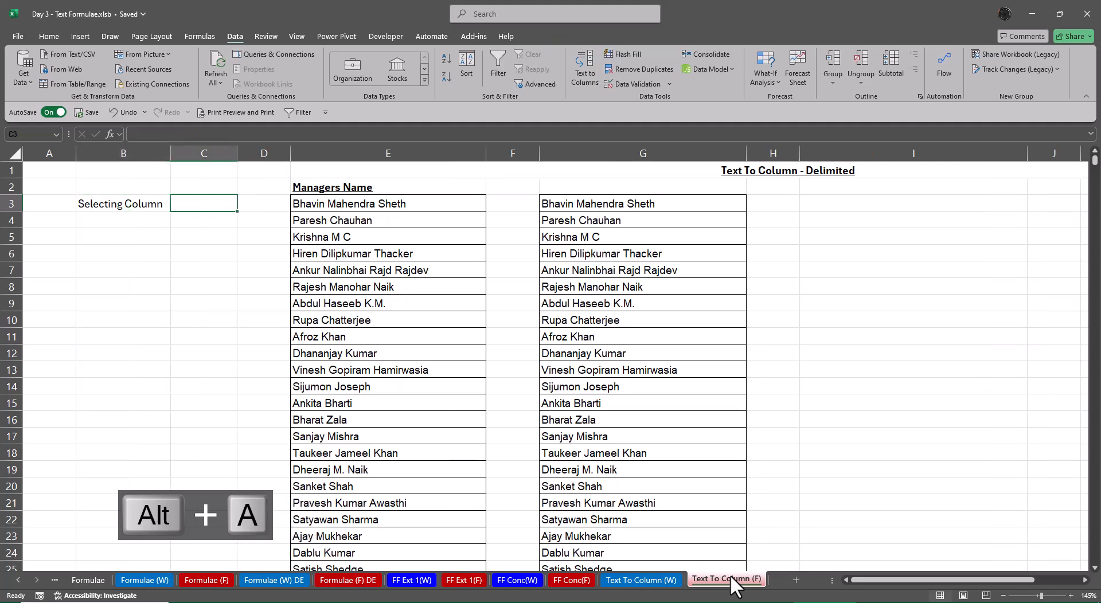
text(Ctrl)
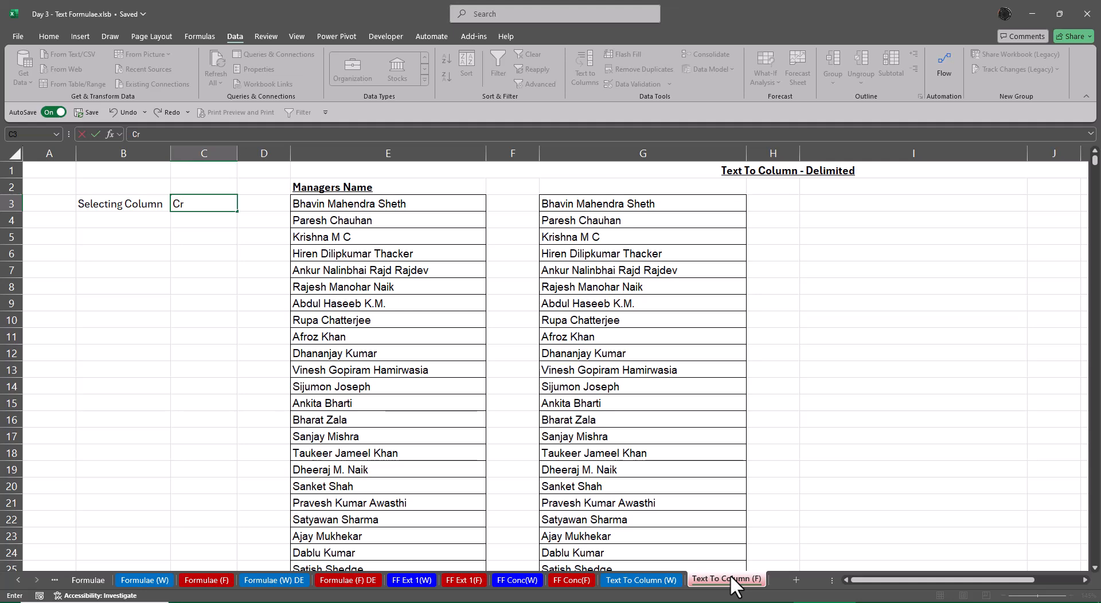
text( Space)
key(Return)
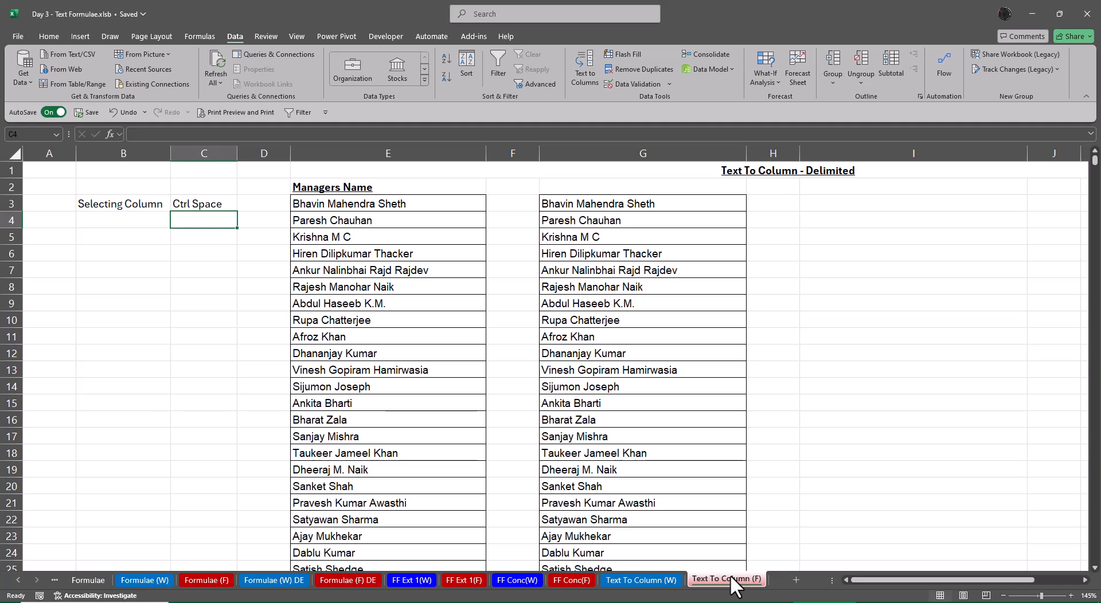
Enter "Ctrl Numeric Pad +" in cell C5 and autofit the width of column C to it
key(Left)
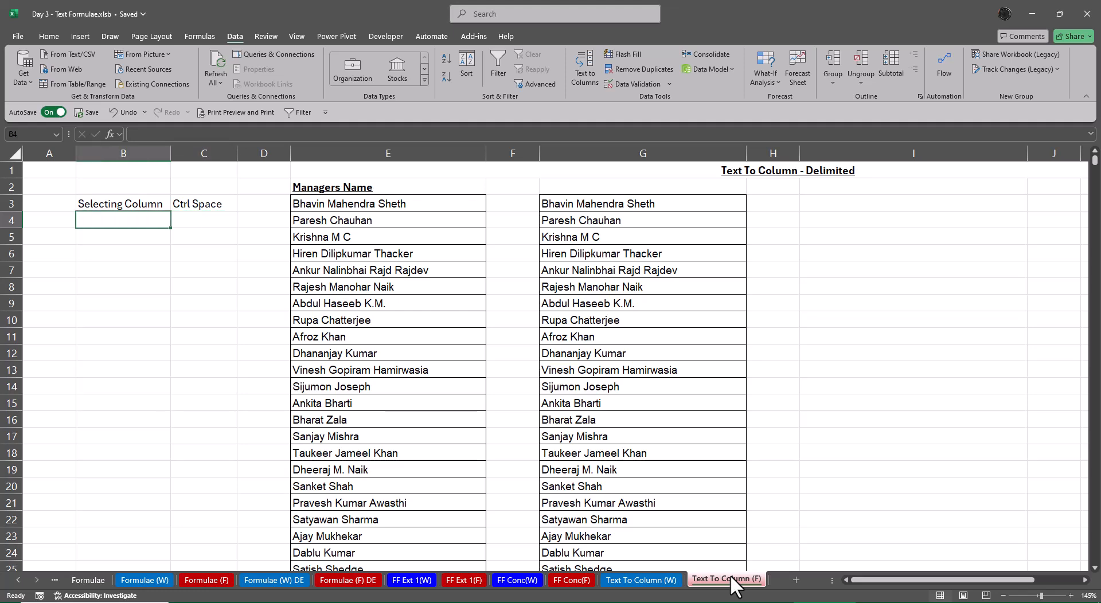
key(Down)
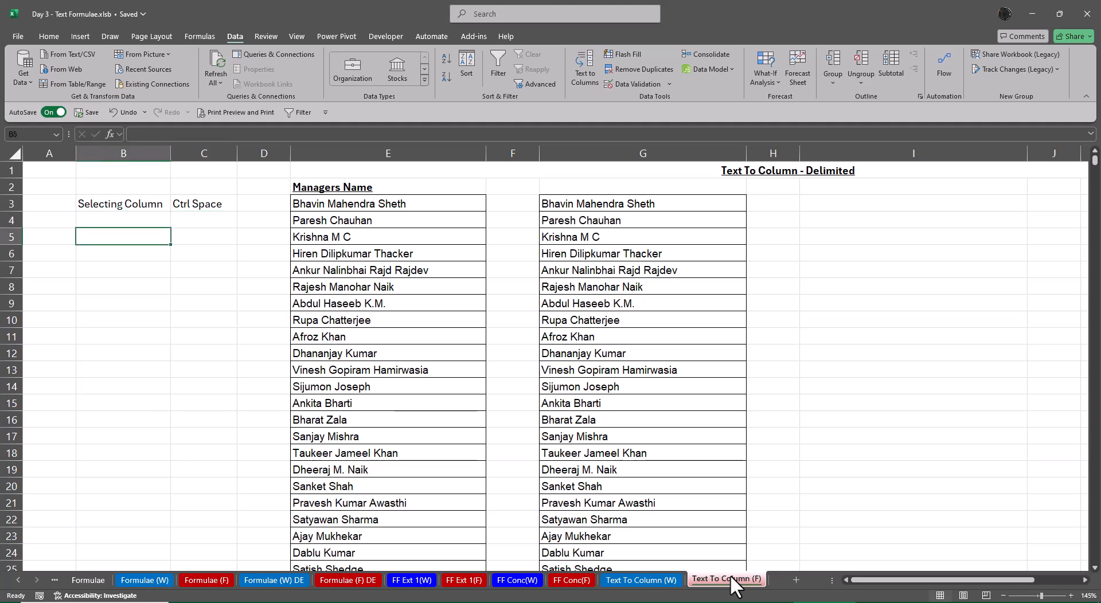
key(Right)
text(C)
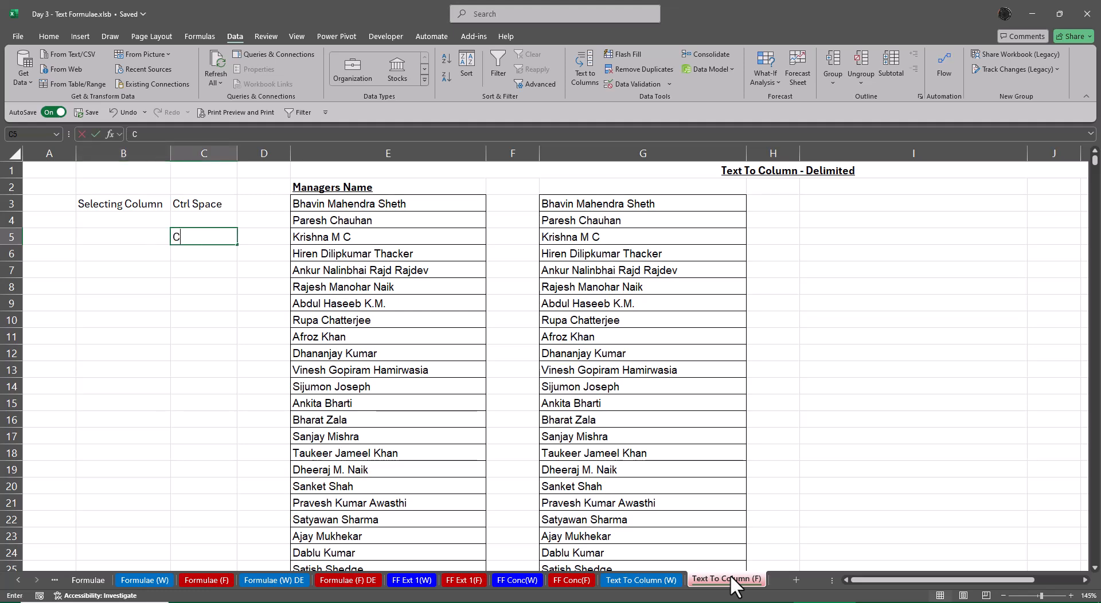
text(trl)
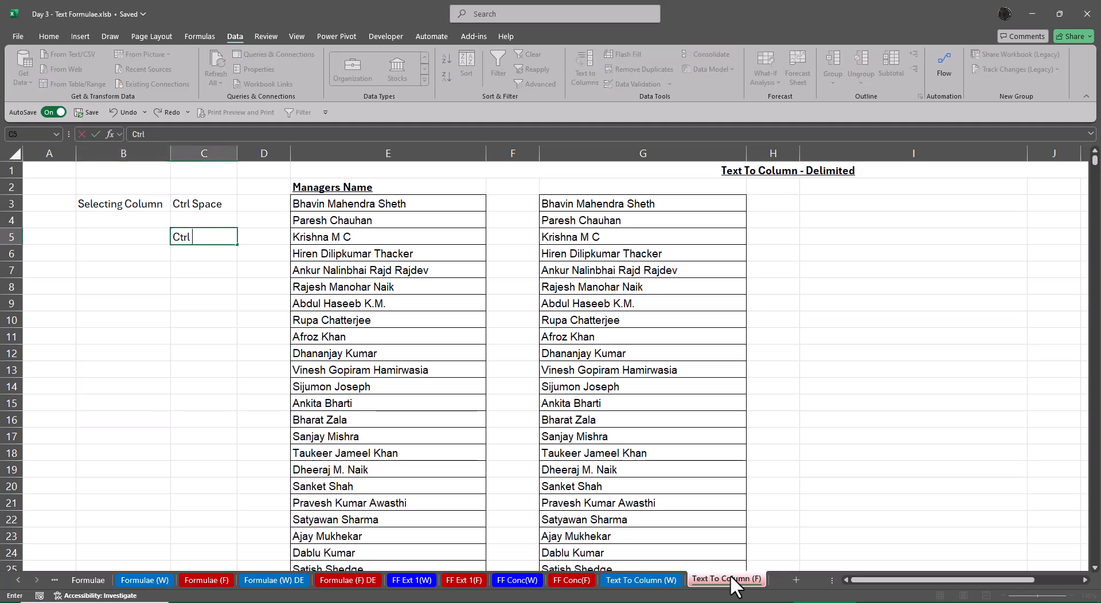
text( +)
key(F2)
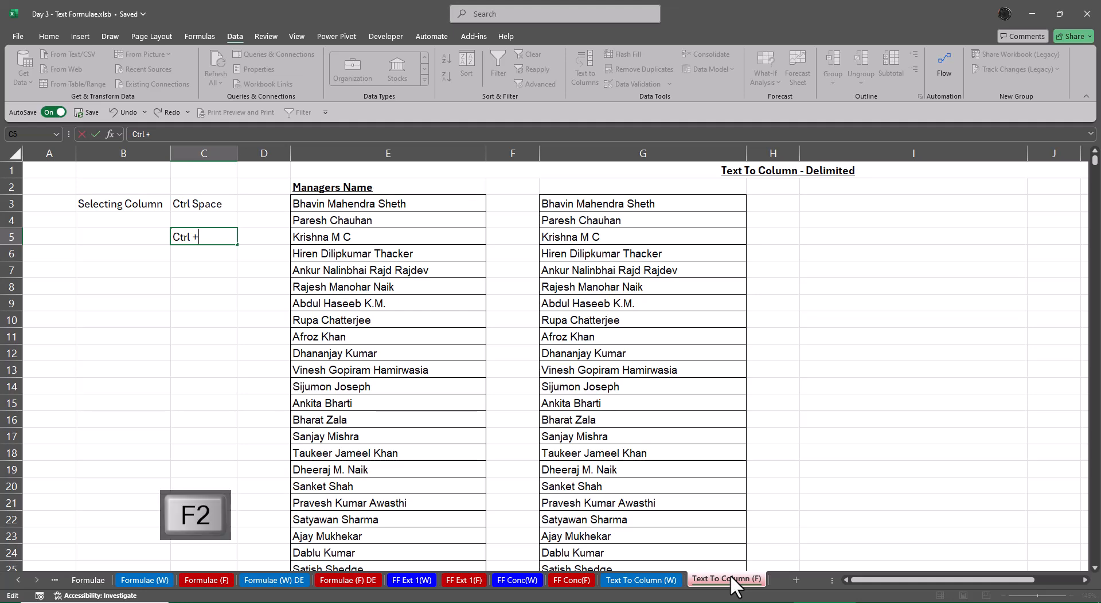
key(Left)
text(Numeric )
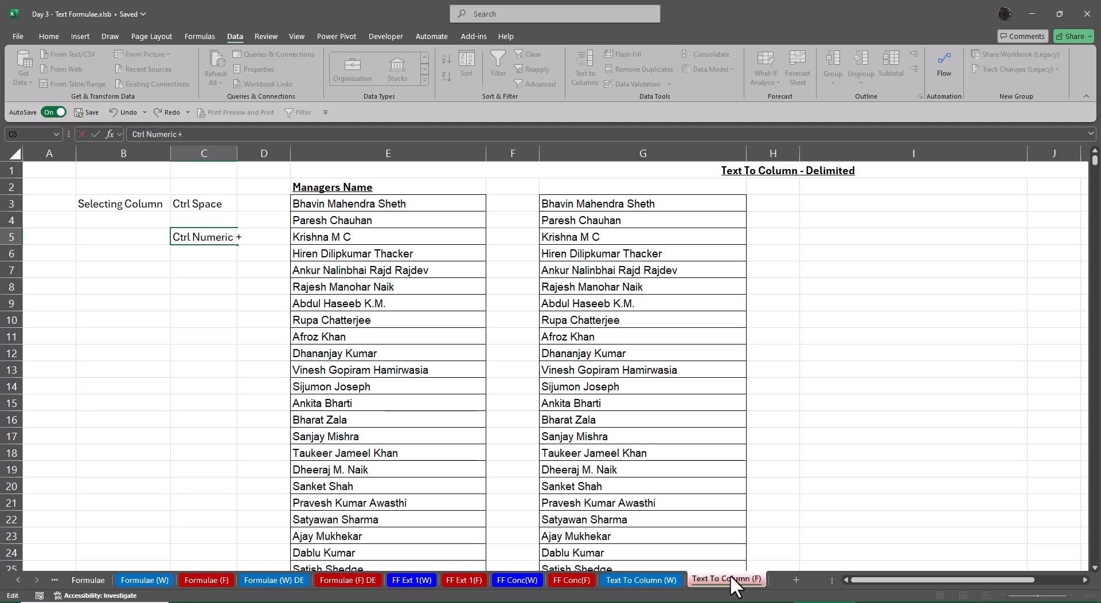
text(Pad)
key(Return)
key(Up)
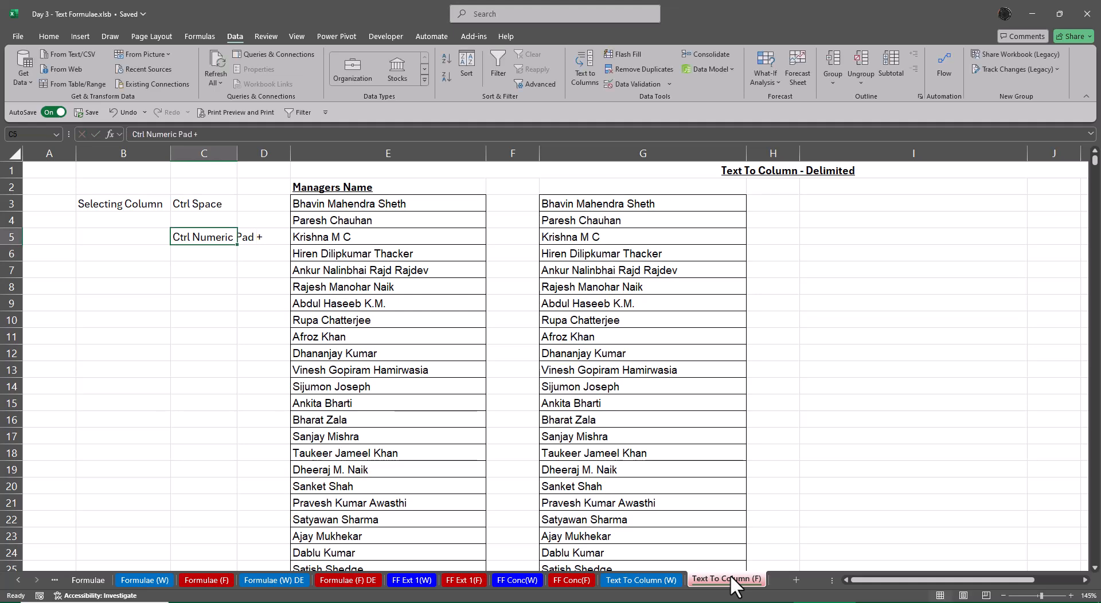
key(alt+o)
key(alt+c)
key(alt+a)
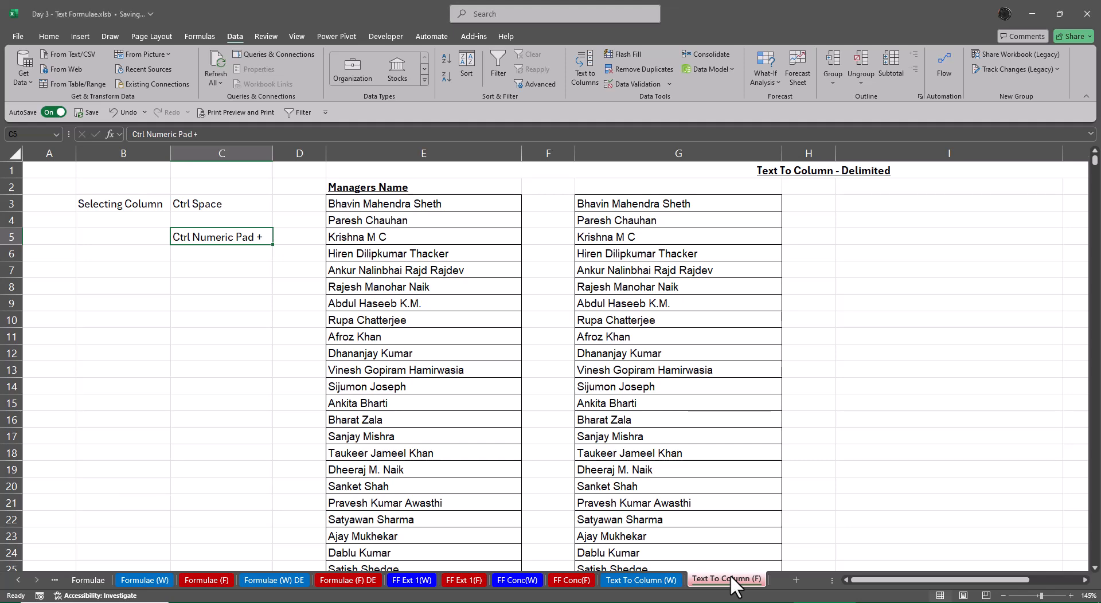
Enter "Ctrl Shift +" in cell C6 below the numeric pad shortcut
key(Down)
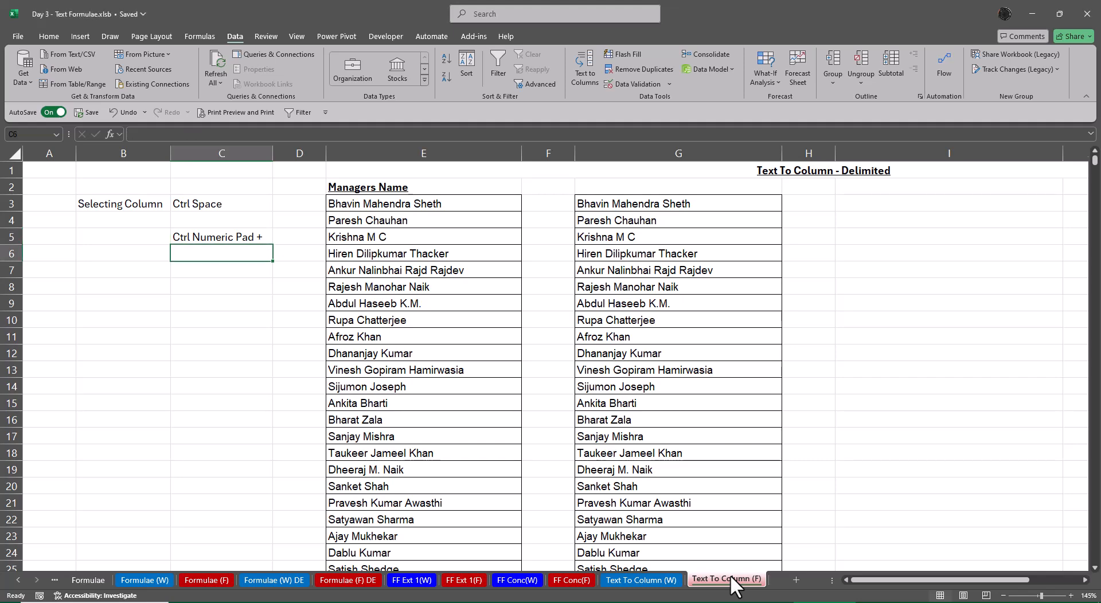
text(Ctrl )
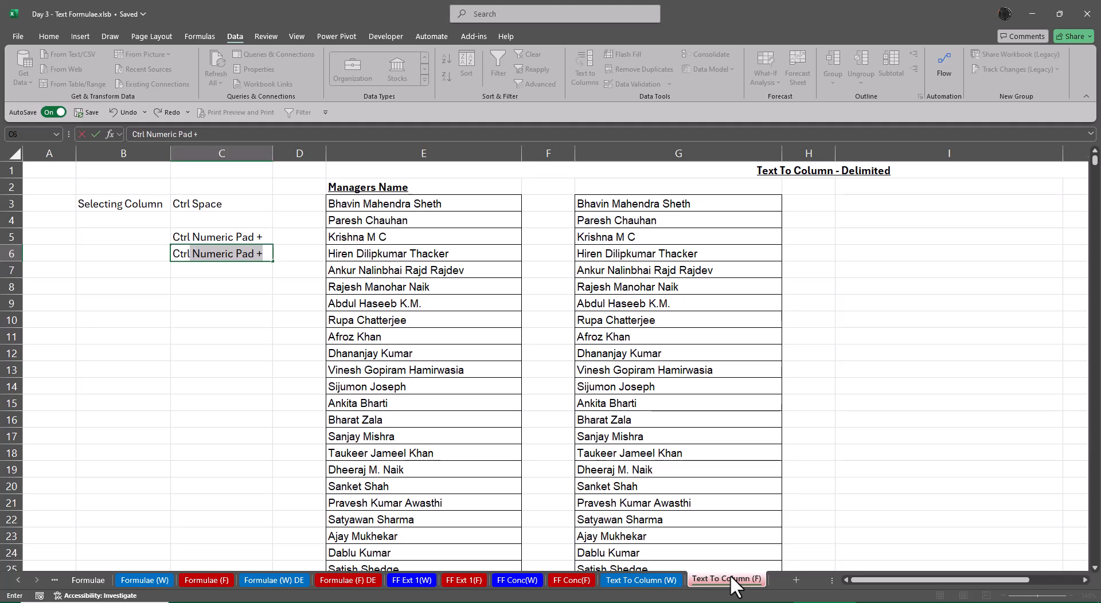
text(Shift)
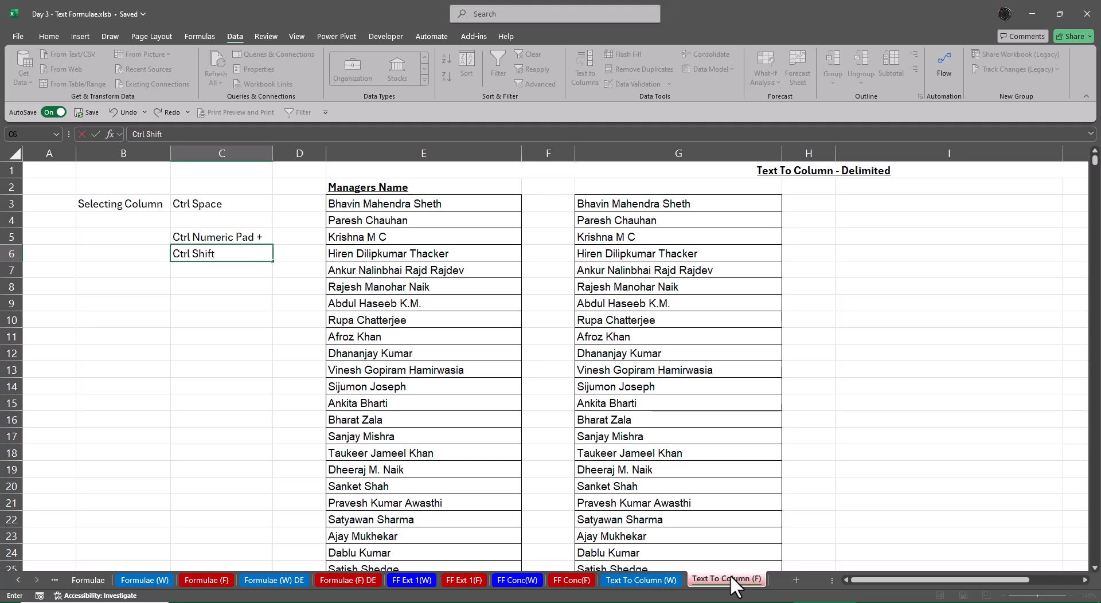
text( +)
Label the two insert shortcuts with "Add a Cell, Row" in B5 and "or Column" in B6
key(Up)
key(Left)
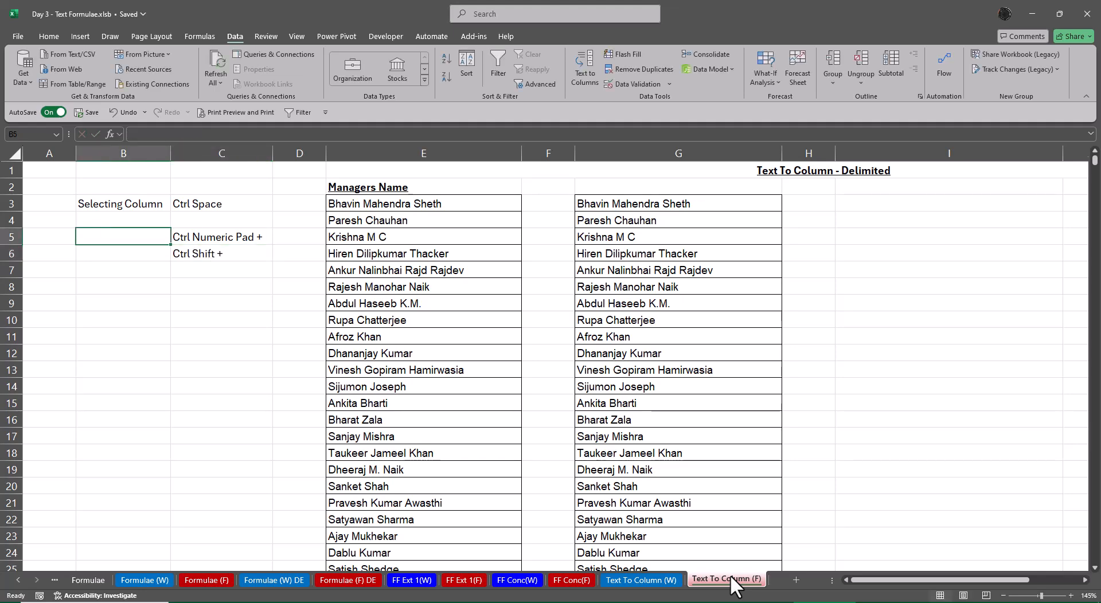
key(shift+Down)
text(Add)
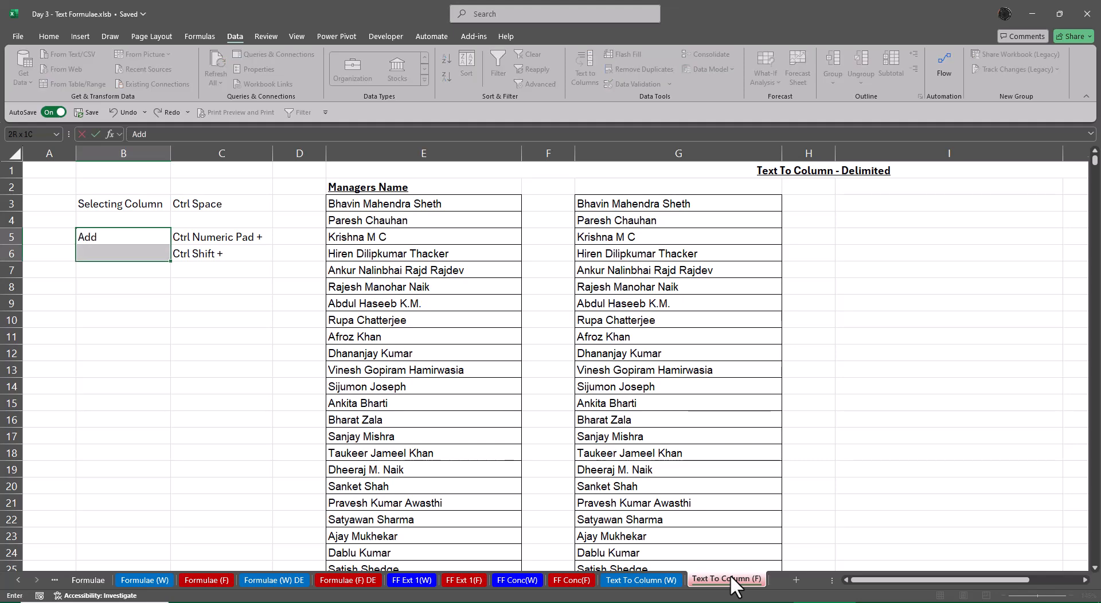
text( a Cell, Row)
key(Return)
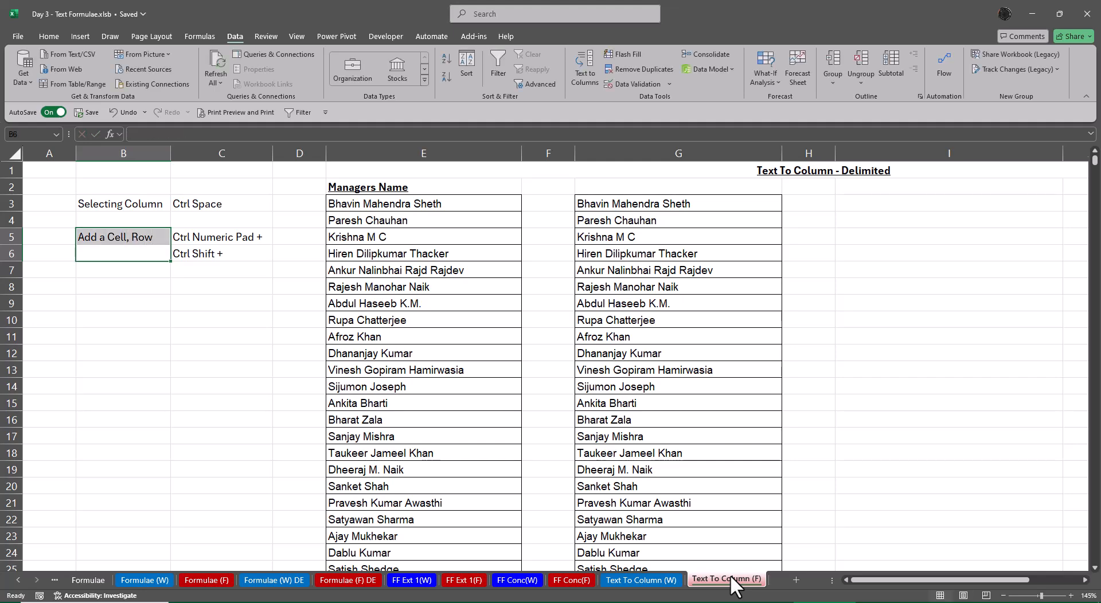
text(or Column)
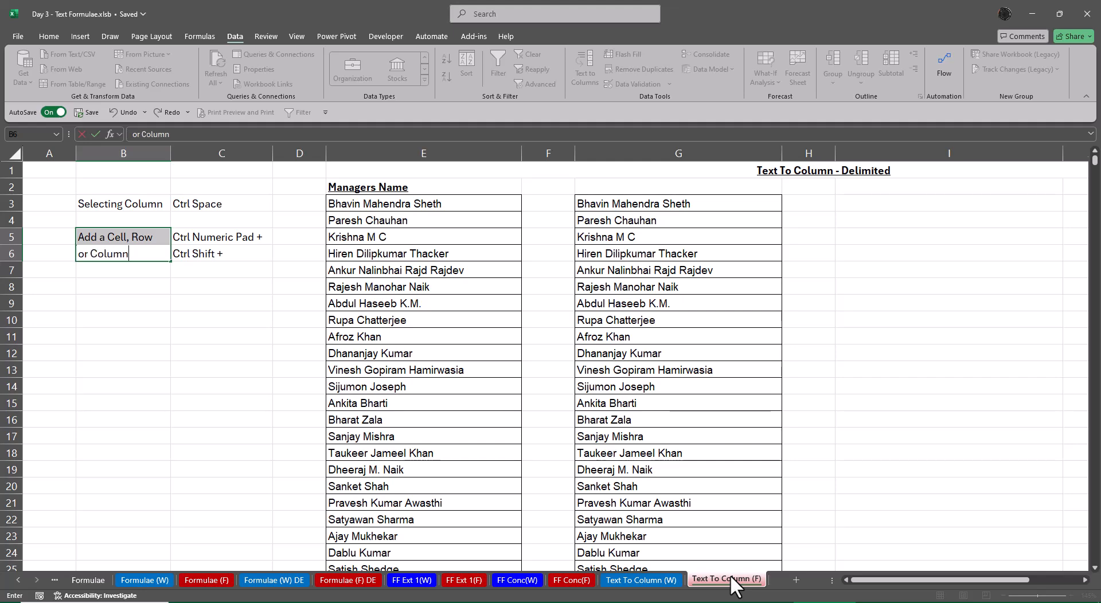
key(Return)
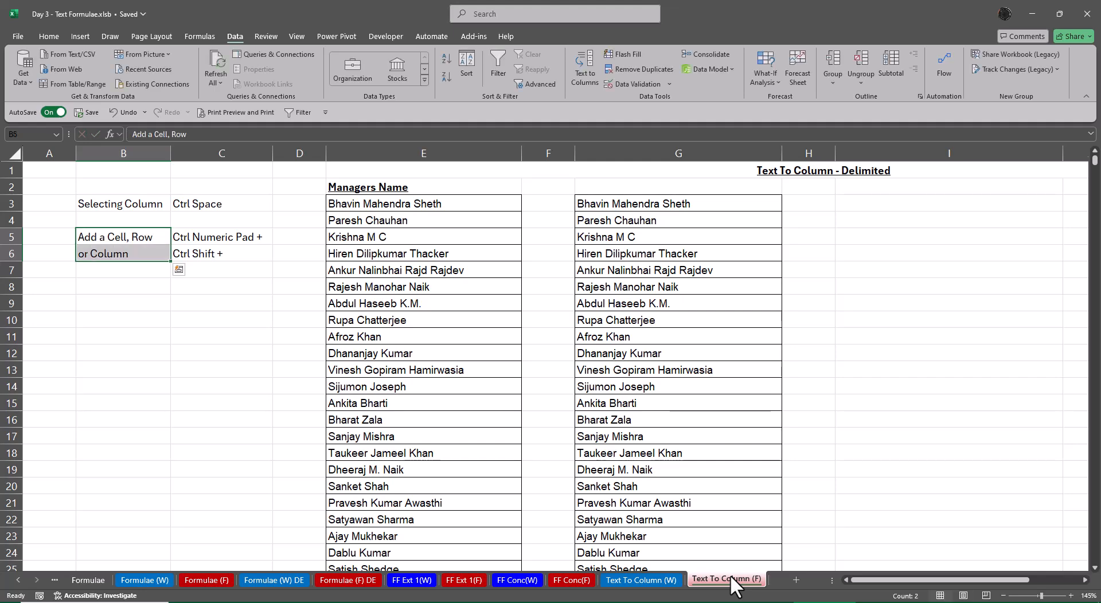
Insert two blank columns before column A and delete both of them again
key(Right)
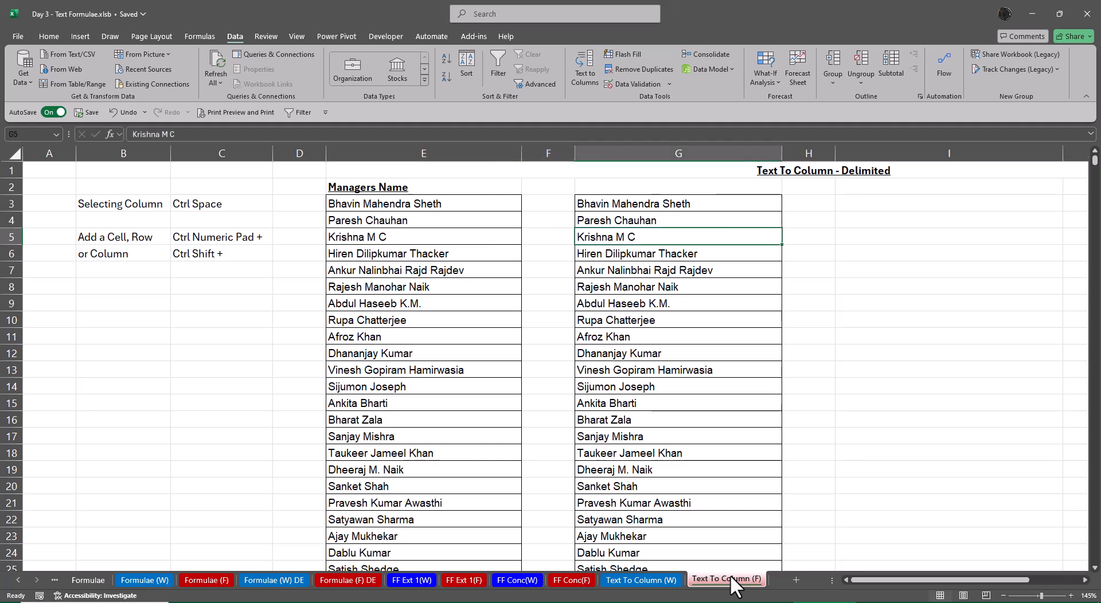
key(ctrl+space)
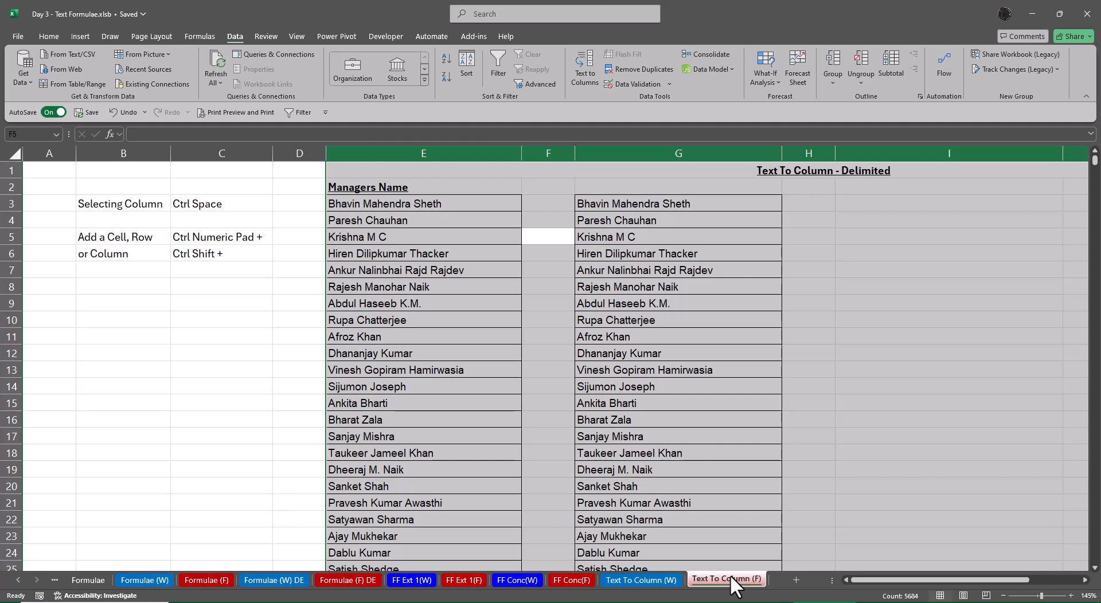
key(Home)
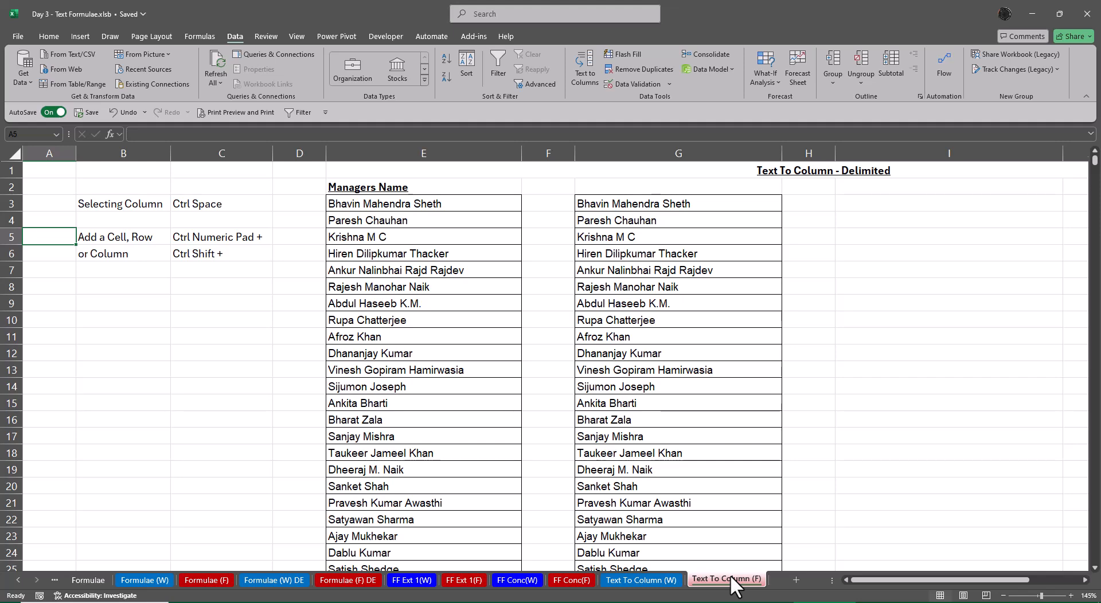
key(ctrl+space)
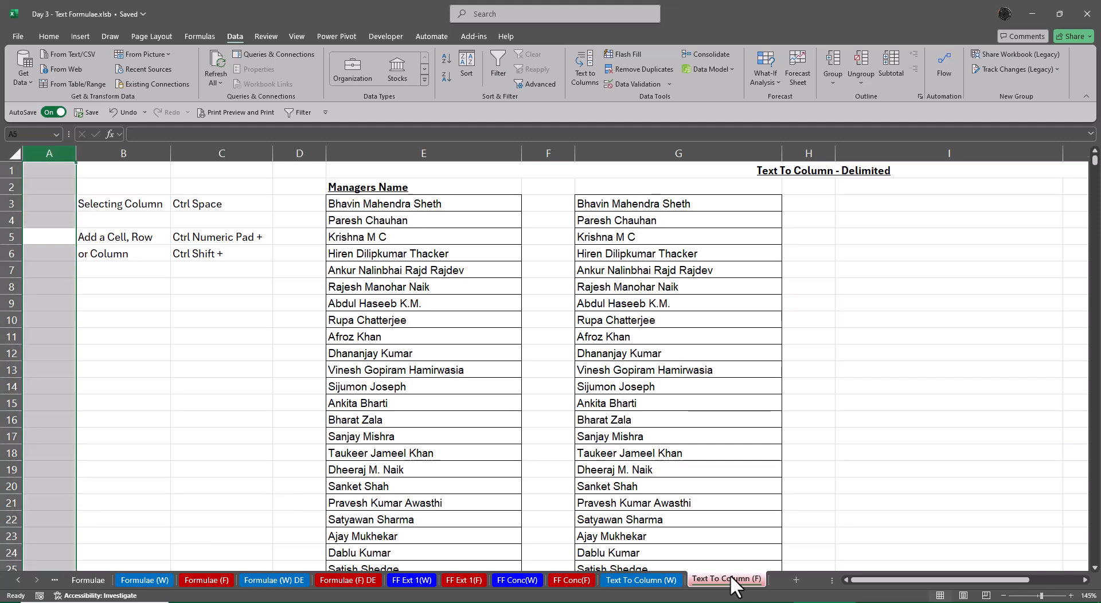
key(ctrl+plus)
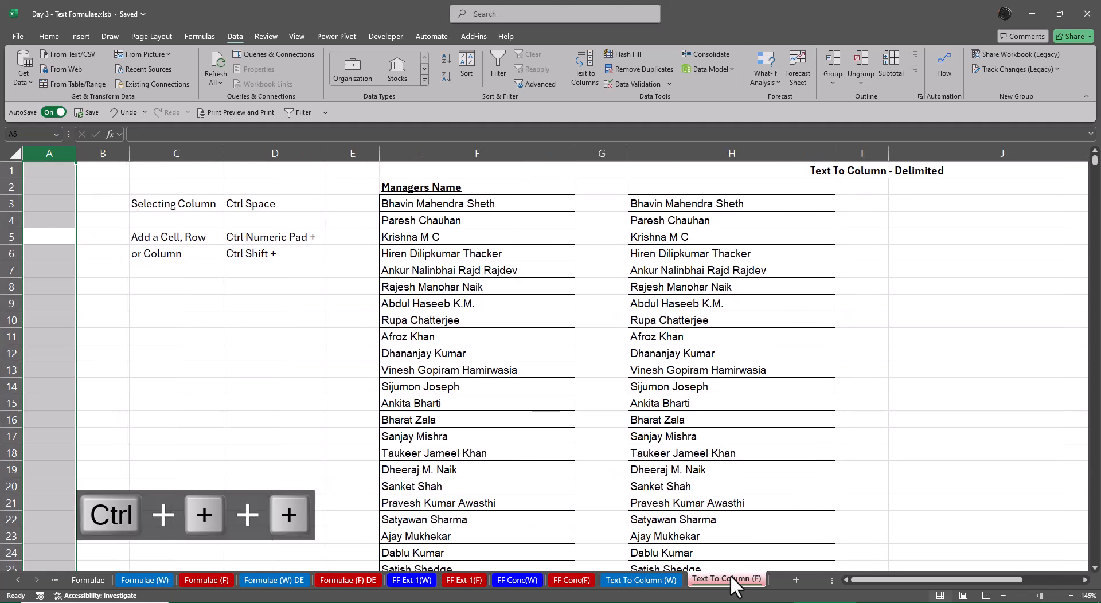
key(ctrl+plus)
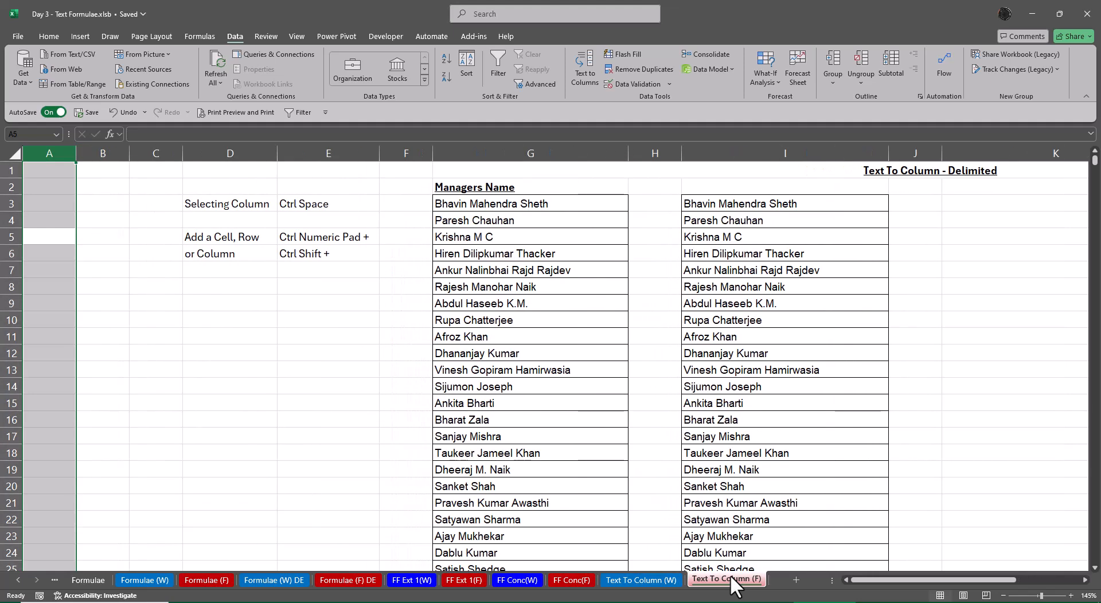
key(ctrl+minus)
key(ctrl+minus)
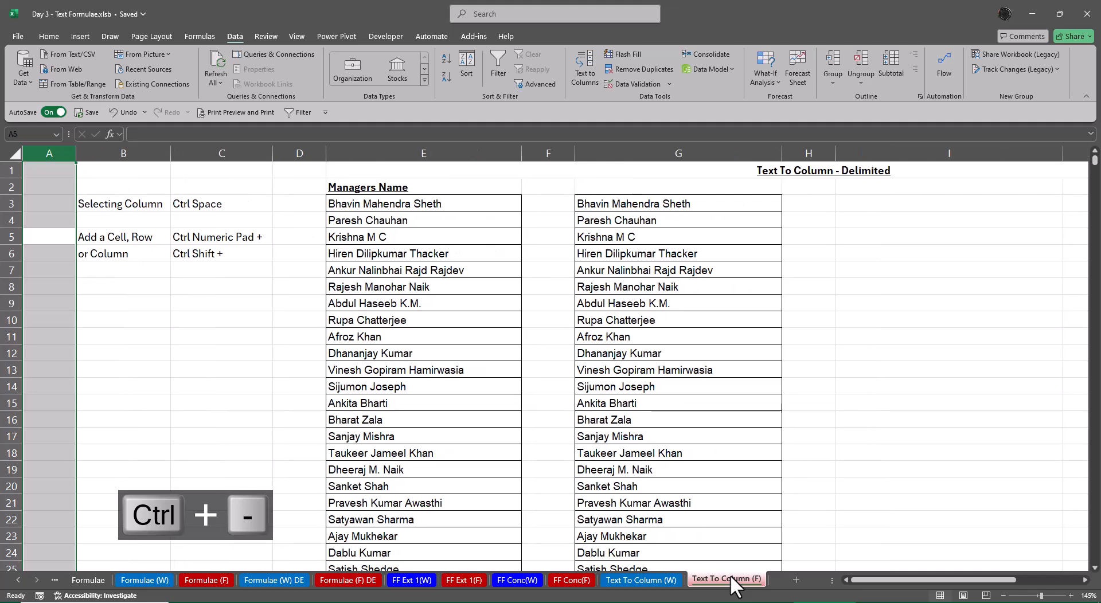
Open the Insert cells options for cell B8 and dismiss them without inserting anything
key(Down)
key(Down)
key(Down)
key(Right)
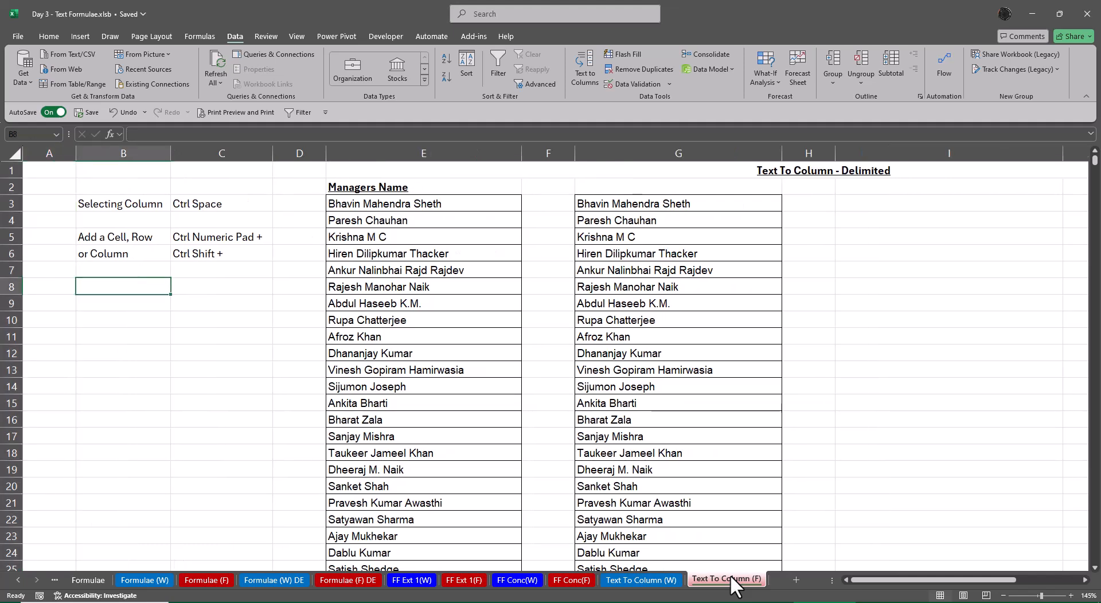
key(ctrl+plus)
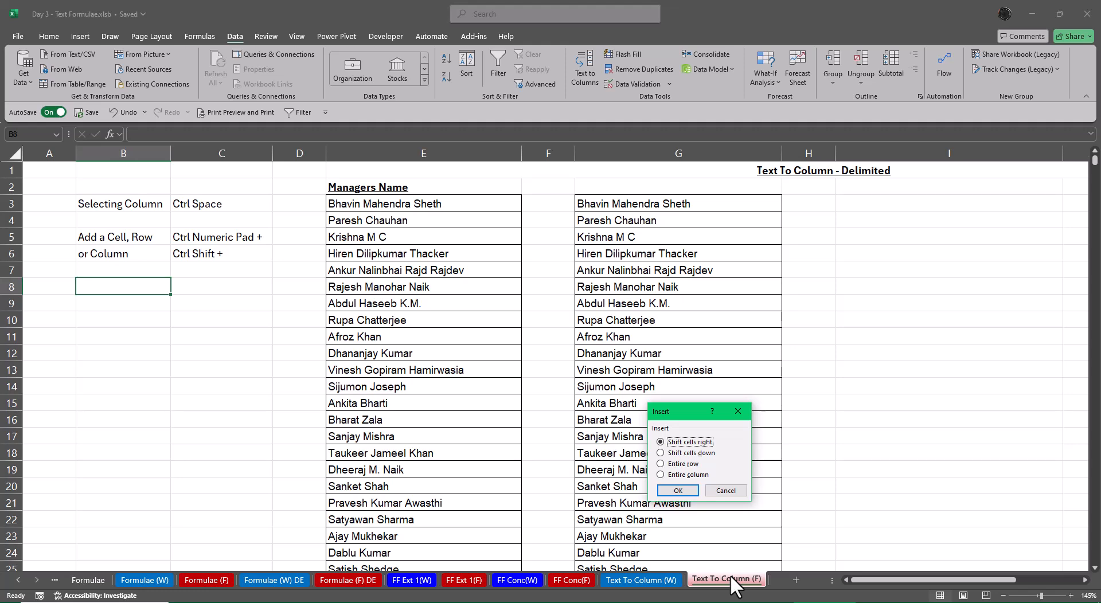
key(Escape)
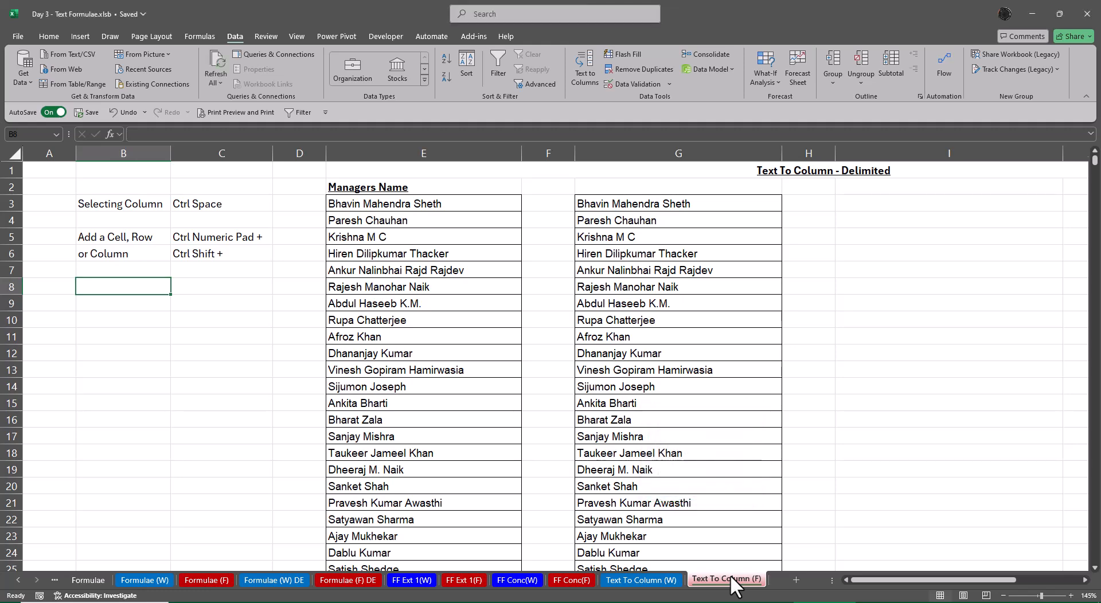
Insert a blank column before column B and undo the insertion
key(ctrl+space)
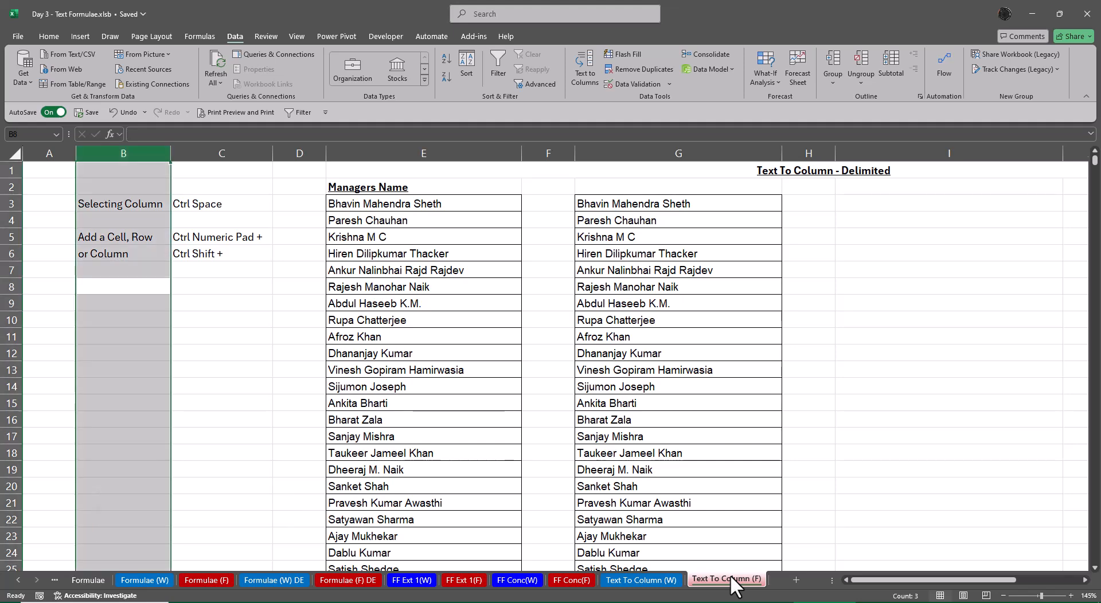
key(ctrl+plus)
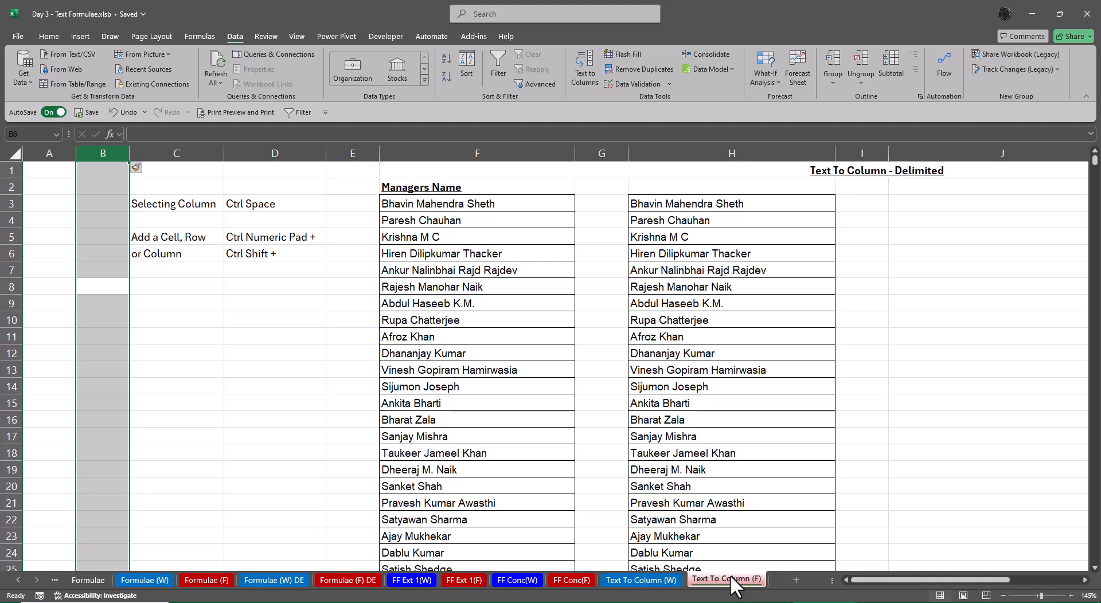
key(ctrl+z)
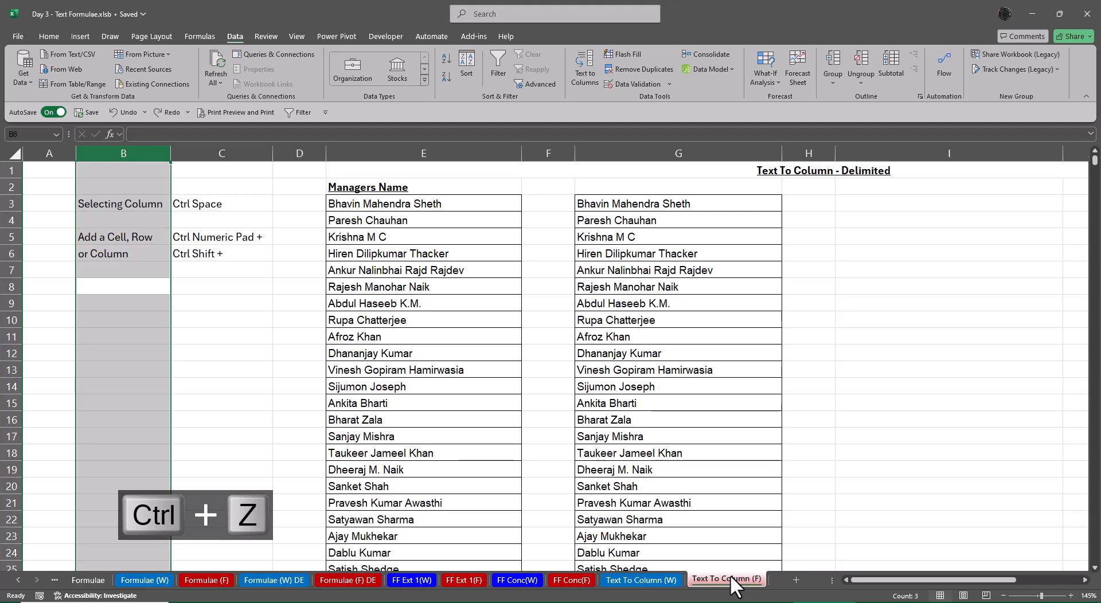
Select the manager names in column G from G3 down to the last filled row
key(Right)
key(Right)
key(Right)
key(Right)
key(Right)
key(Right)
key(Right)
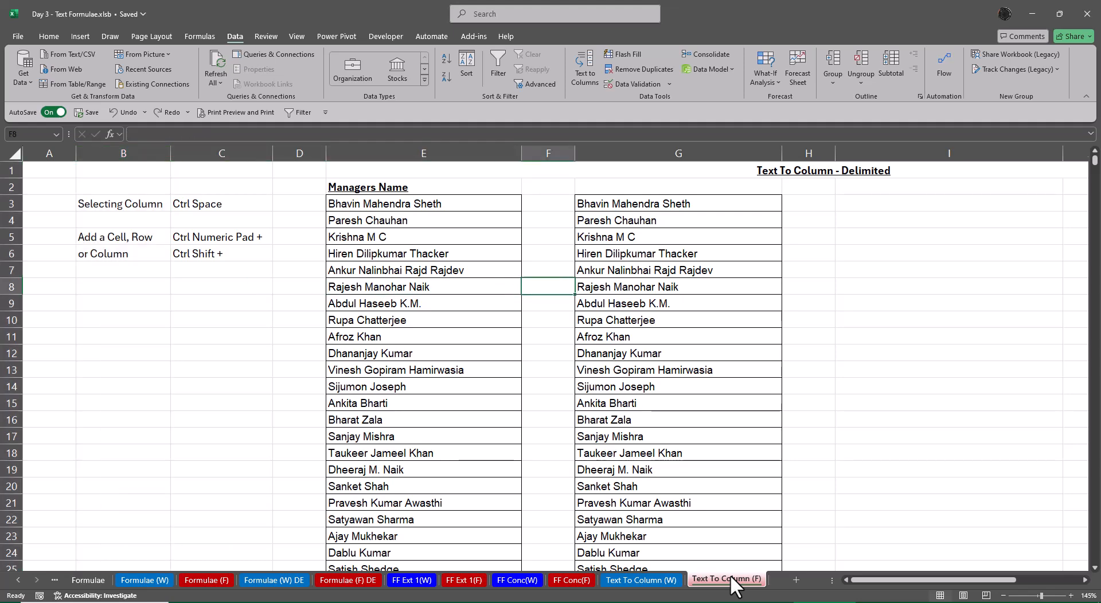
key(Right)
key(Right)
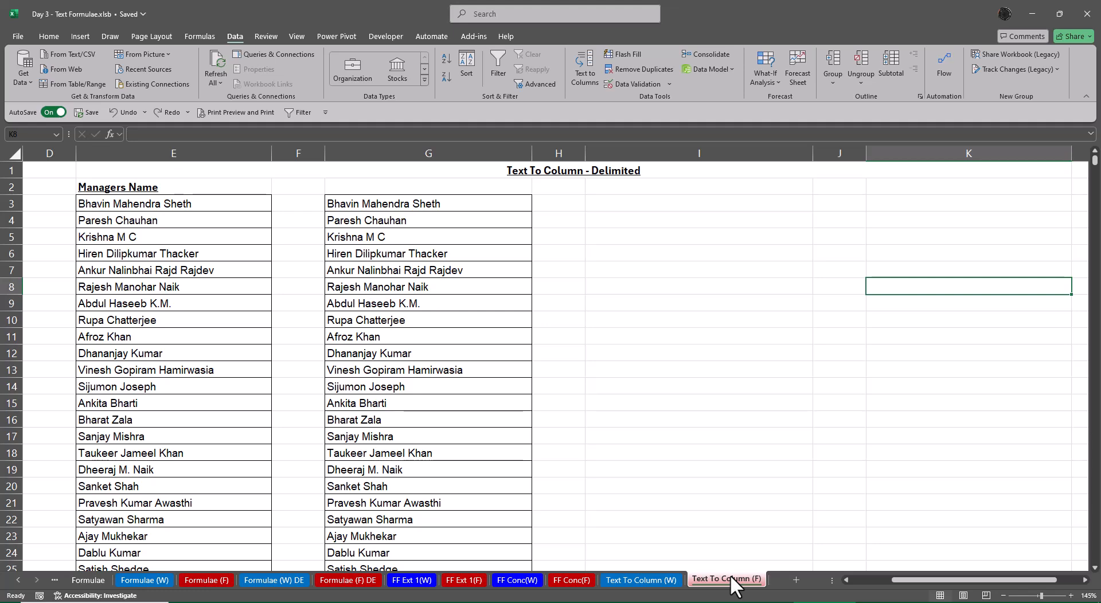
key(Left)
key(Left)
key(Left)
key(Left)
key(Up)
key(Up)
key(Up)
key(Up)
key(Up)
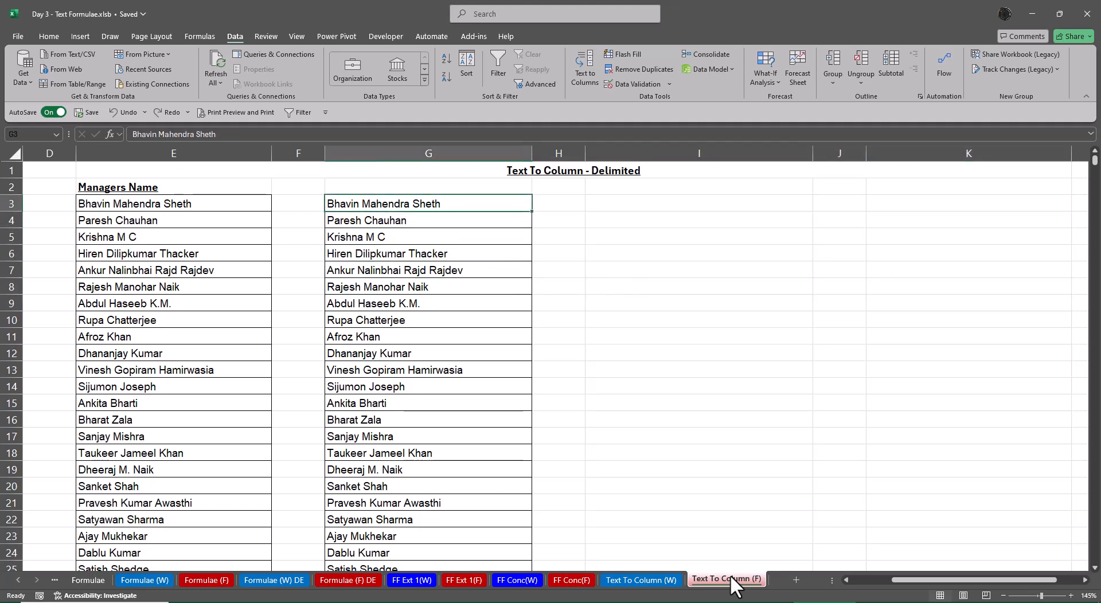
key(ctrl+shift+Down)
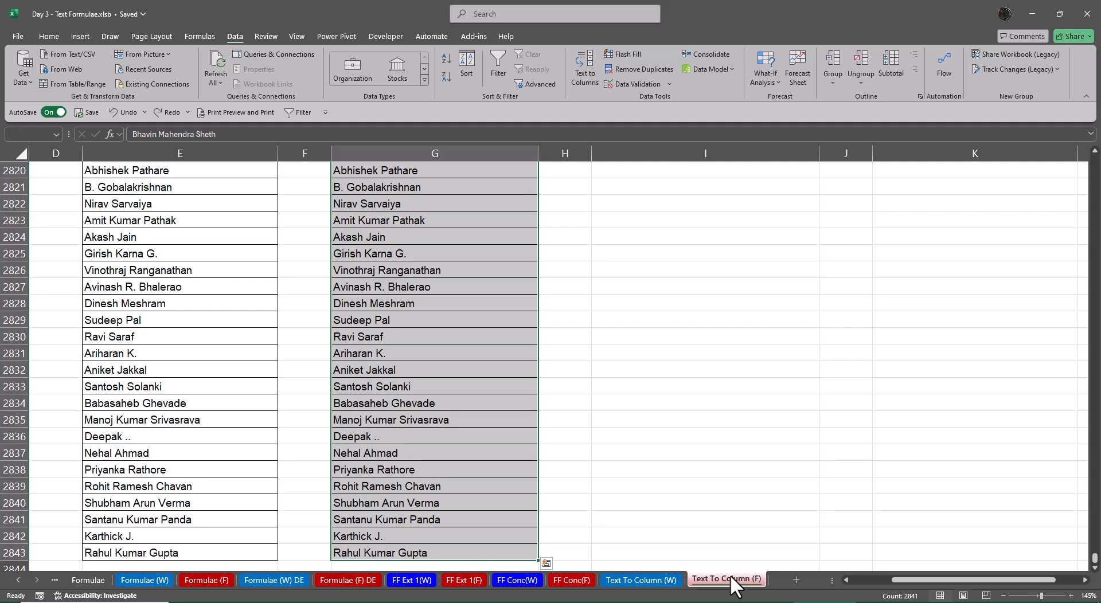
scroll(717, 555, up, 20)
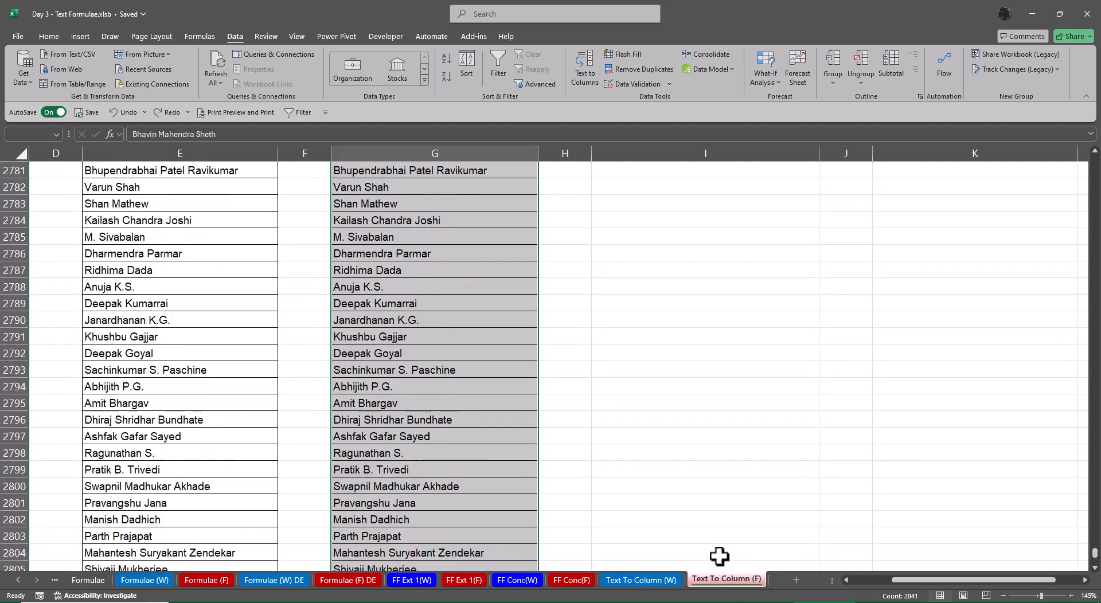
scroll(717, 554, up, 7)
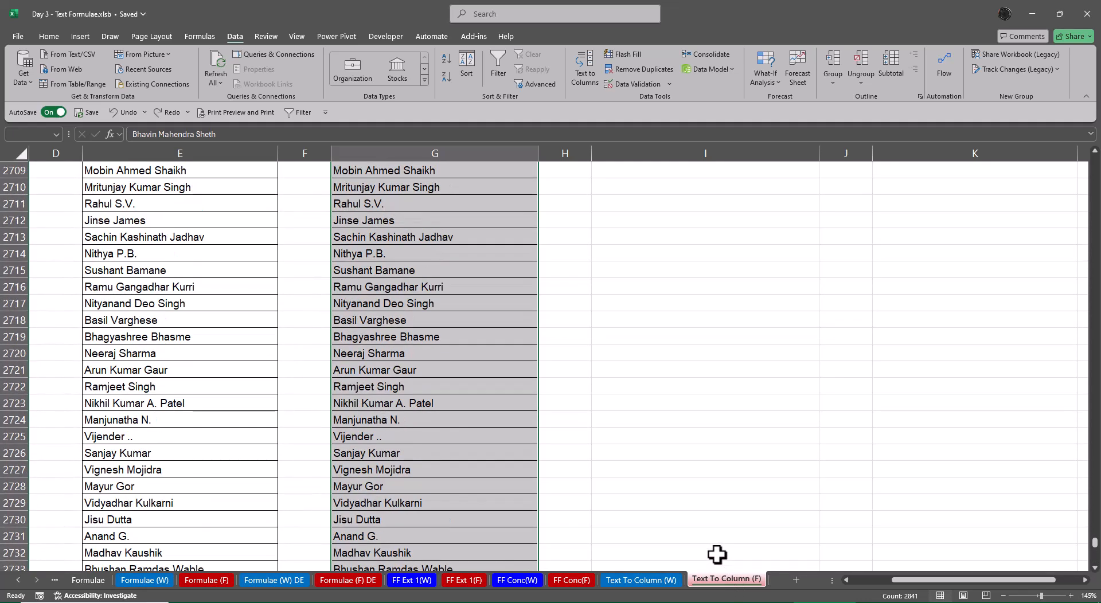
Enter the shortcut note "Alt H A E" in cell I2
key(ctrl+Up)
key(Down)
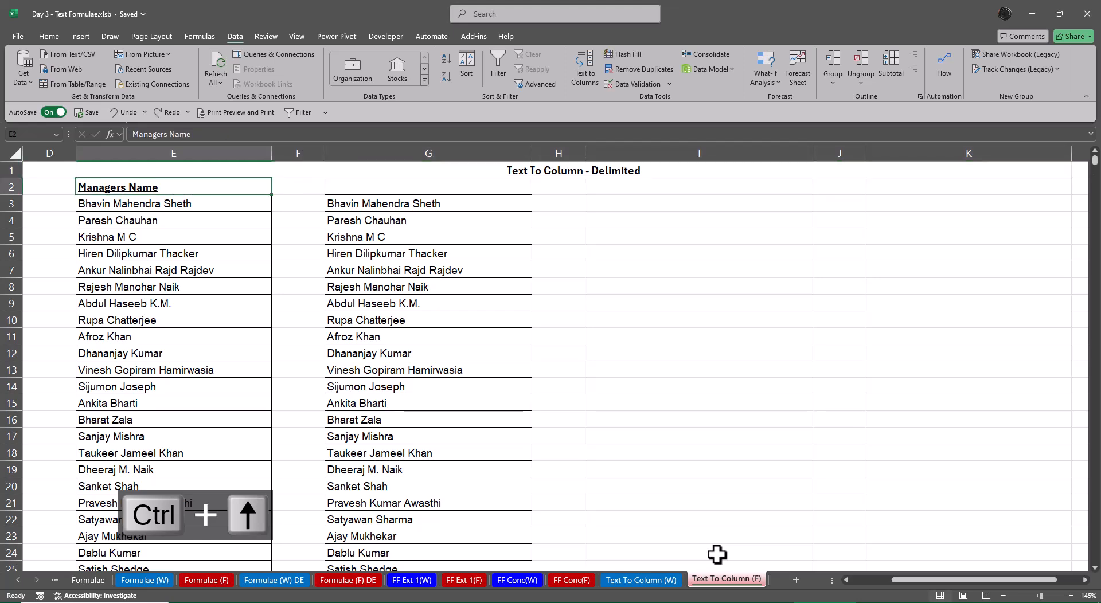
key(Right)
key(Right)
key(Right)
key(Right)
text(Al)
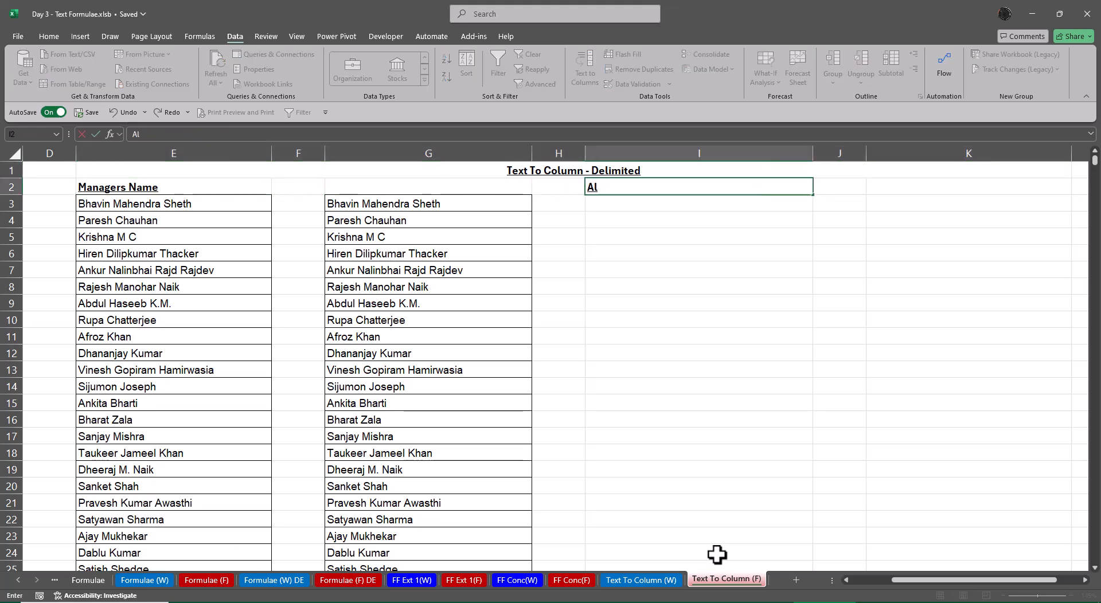
text(t H A E)
key(ctrl+Return)
Append " - Text to Column" to the shortcut note in cell I2
key(F2)
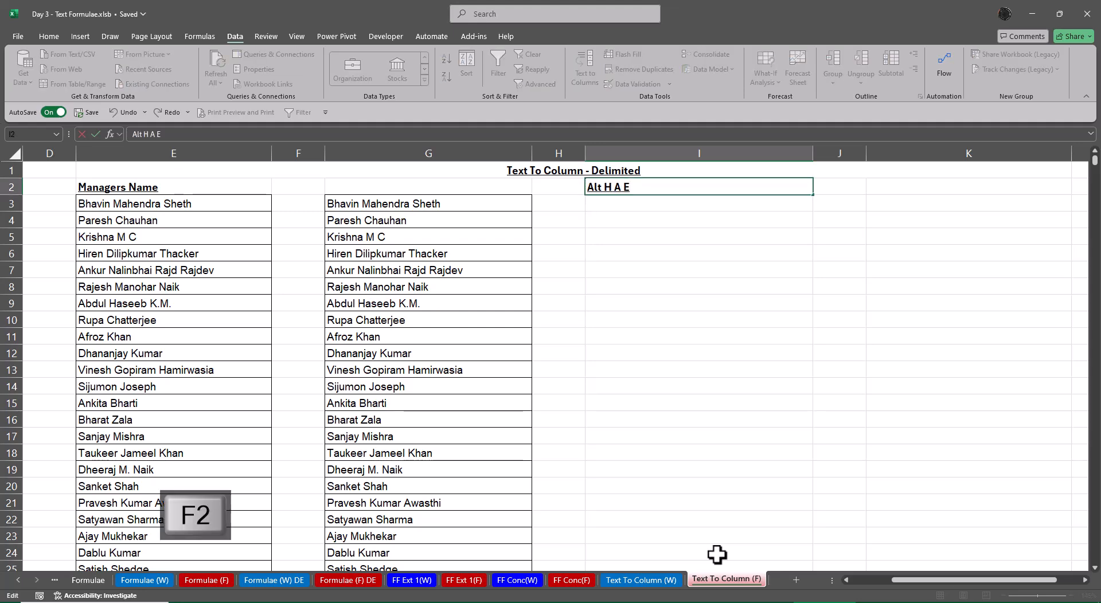
text(- Text to C)
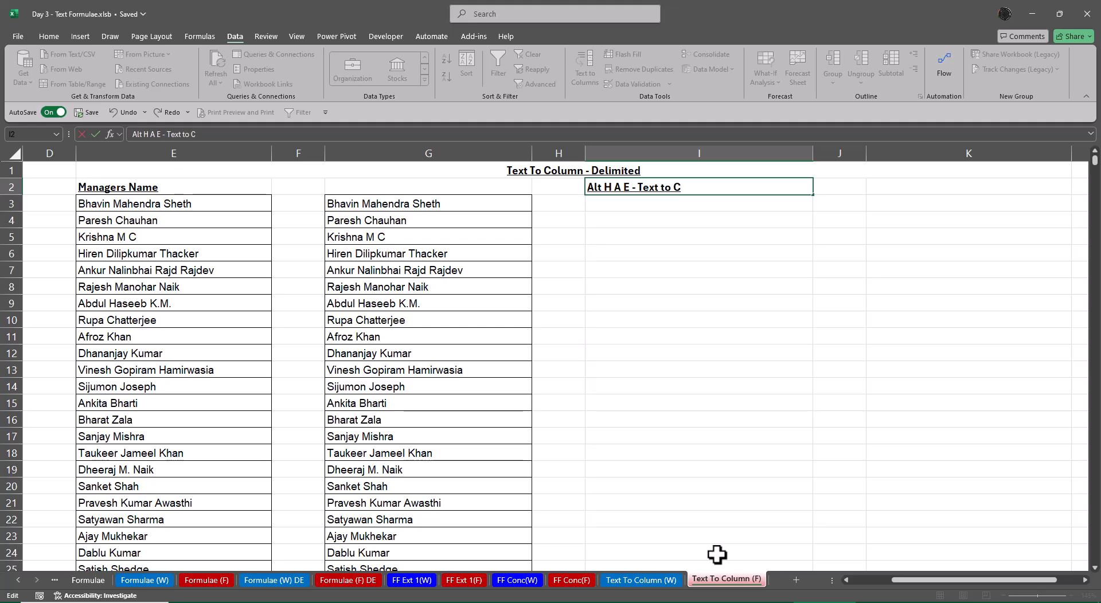
text(olumn)
key(Return)
key(Up)
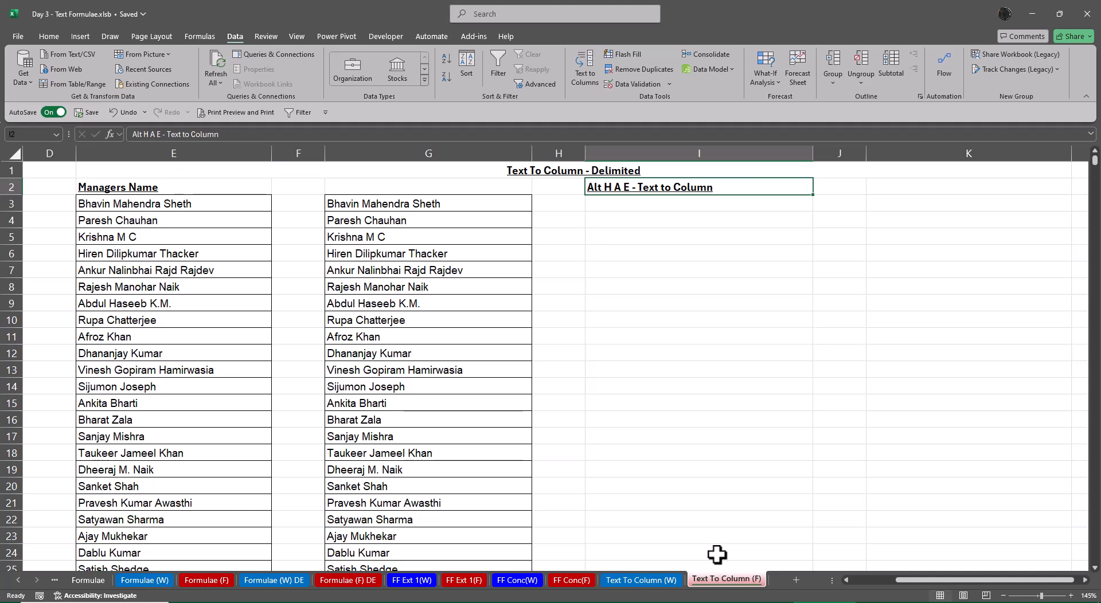
Open the Text to Columns wizard for all names from G3 down and close it without converting
key(Left)
key(Left)
key(Down)
key(ctrl+shift+Down)
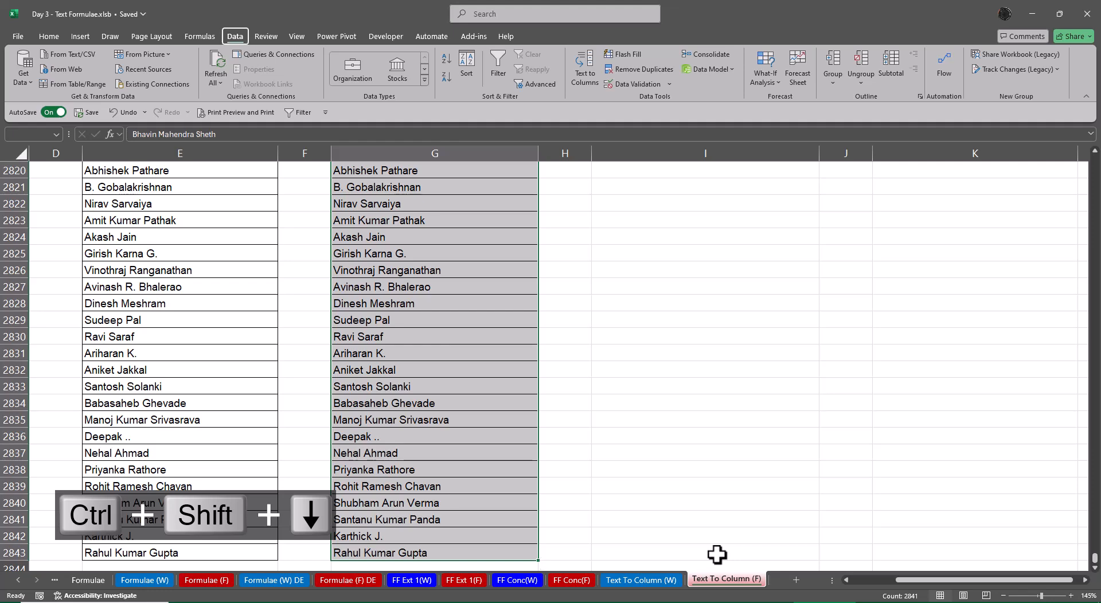
key(alt)
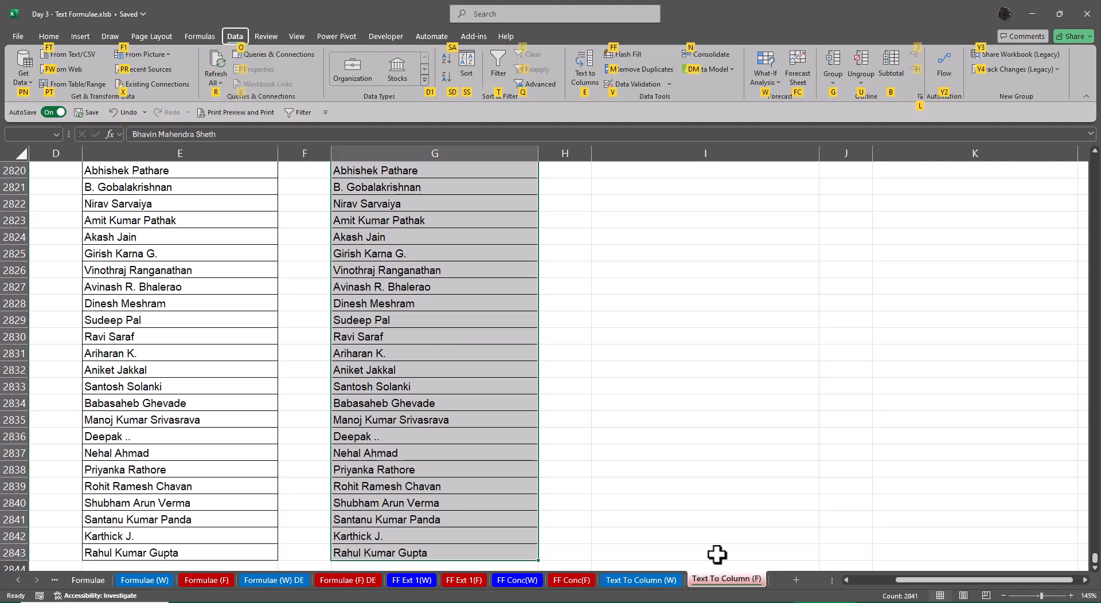
key(e)
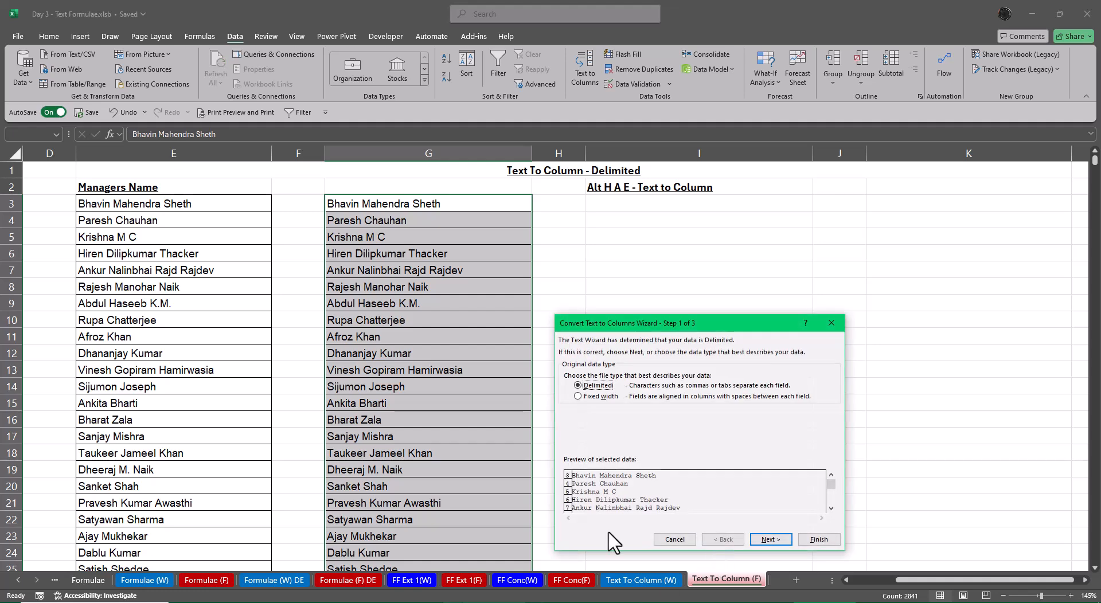
drag(661, 330, 691, 240)
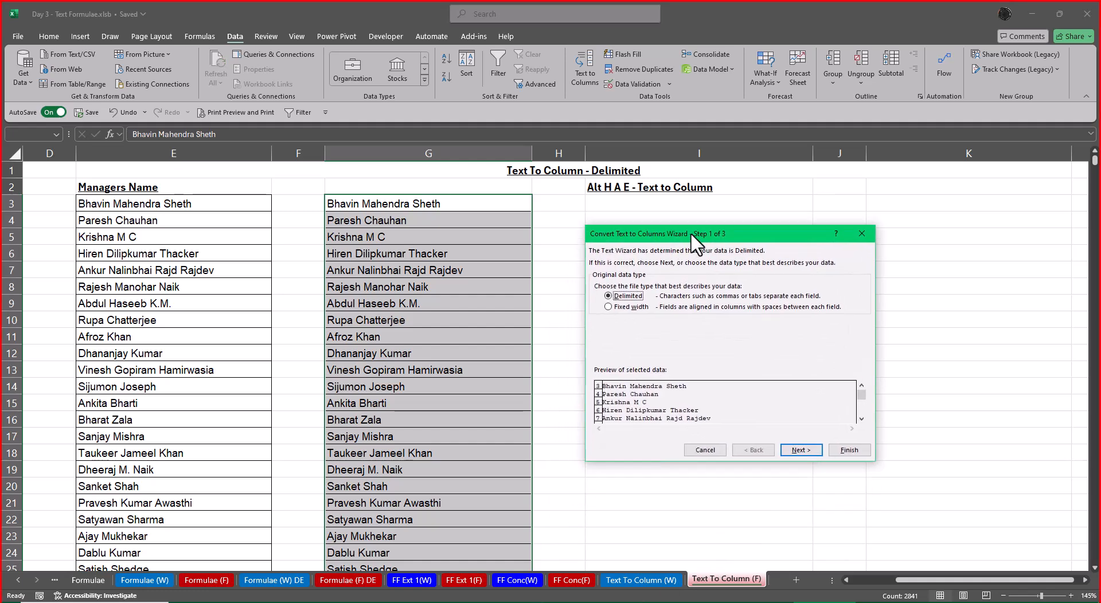
click(862, 234)
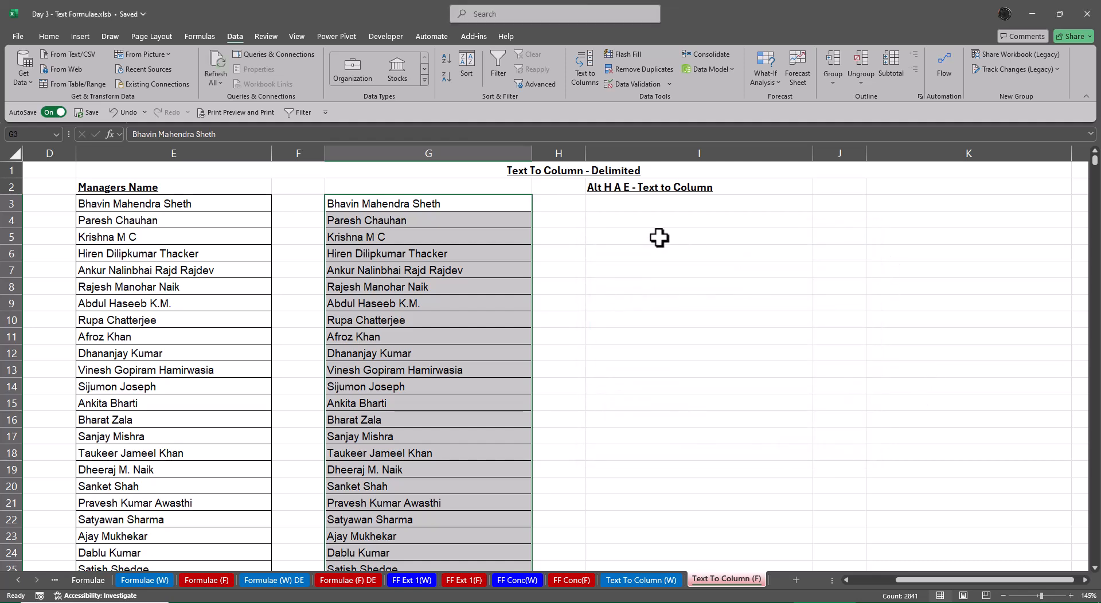
Correct the shortcut note in cell I2 to "Alt A E - Text to Column"
click(610, 190)
double_click(611, 190)
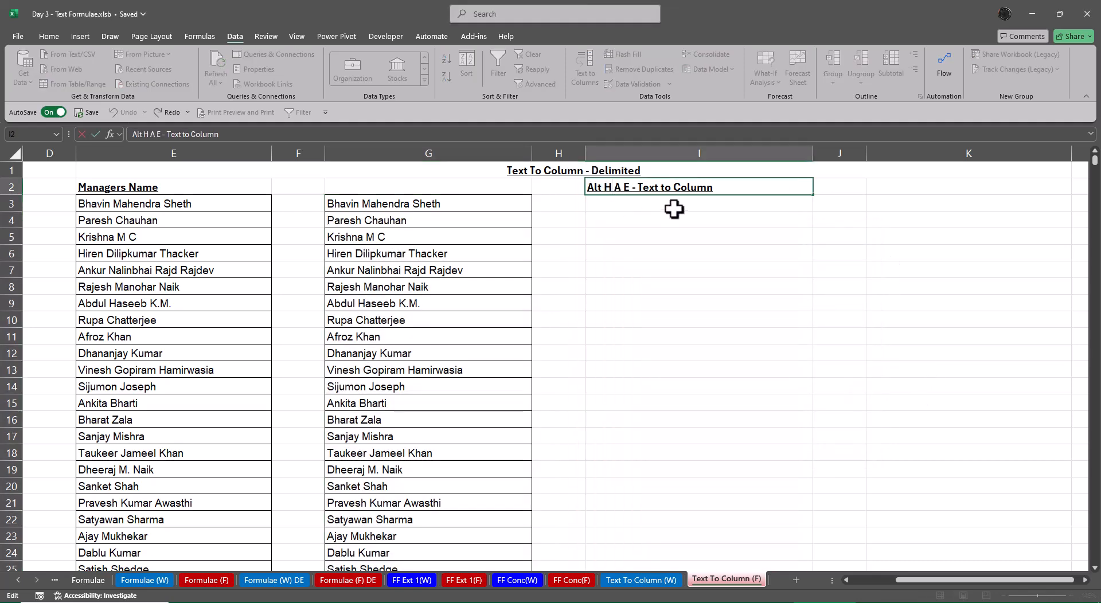
key(BackSpace)
key(BackSpace)
key(Return)
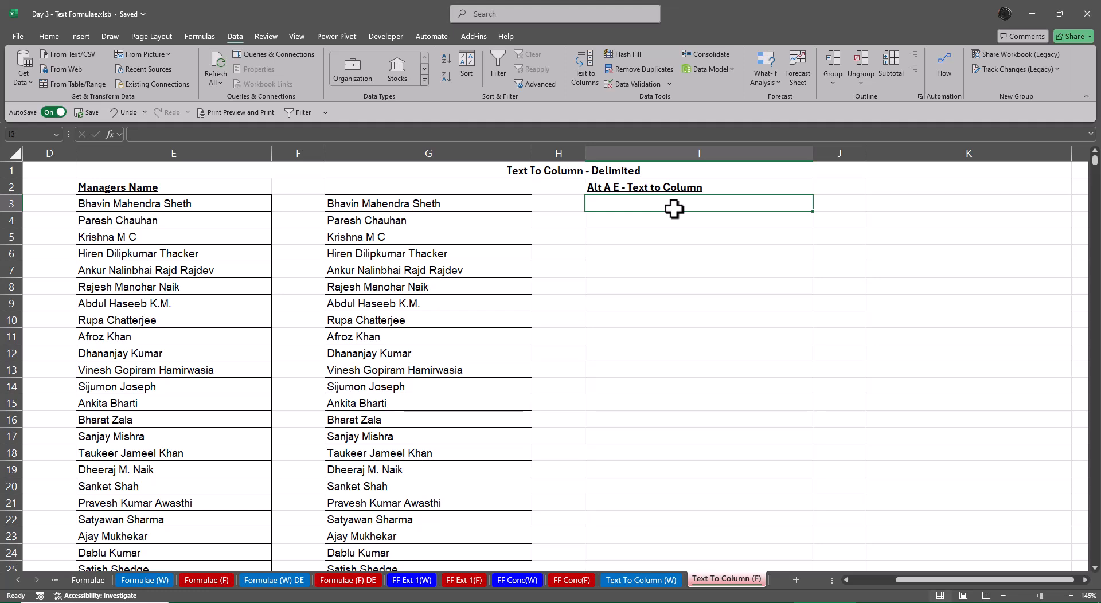
Start a Delimited Text to Columns conversion of all names from G3 down and advance to the delimiter settings
key(Left)
key(Left)
key(ctrl+shift+Down)
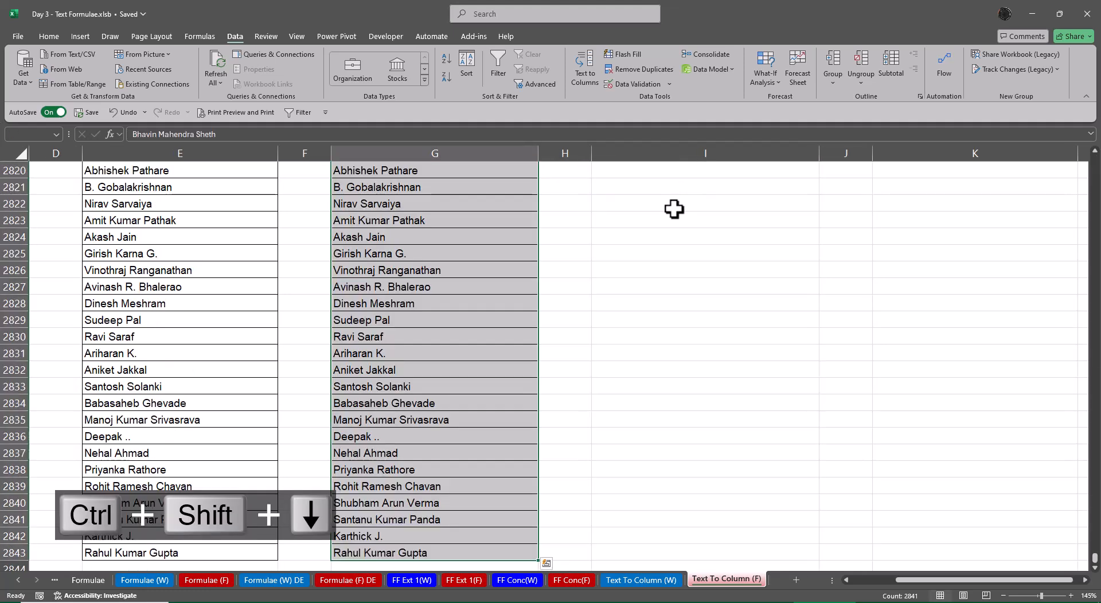
key(alt+a)
key(e)
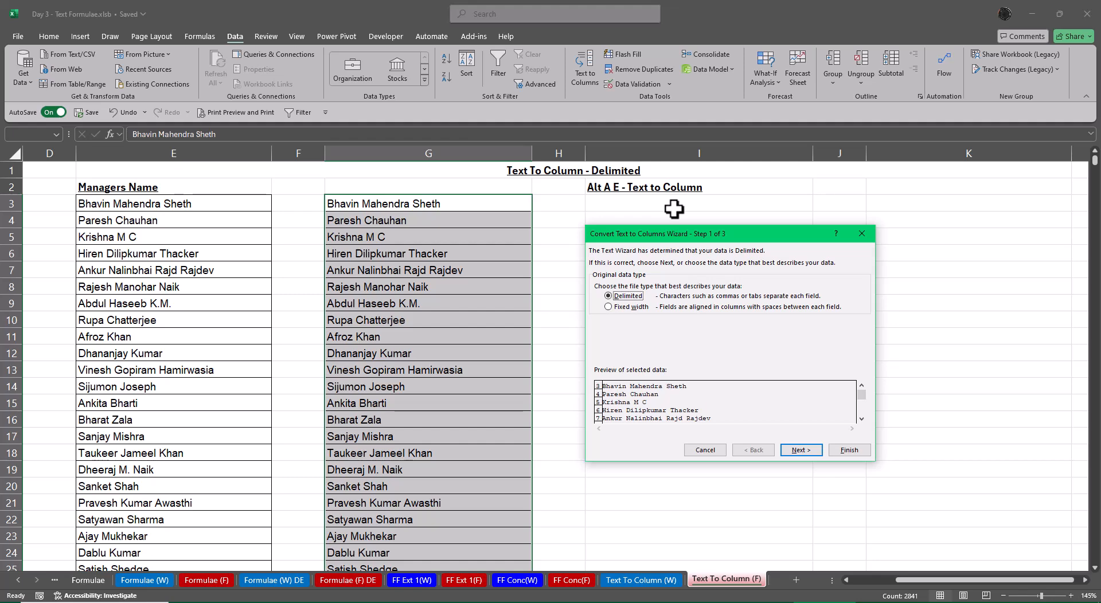
click(816, 452)
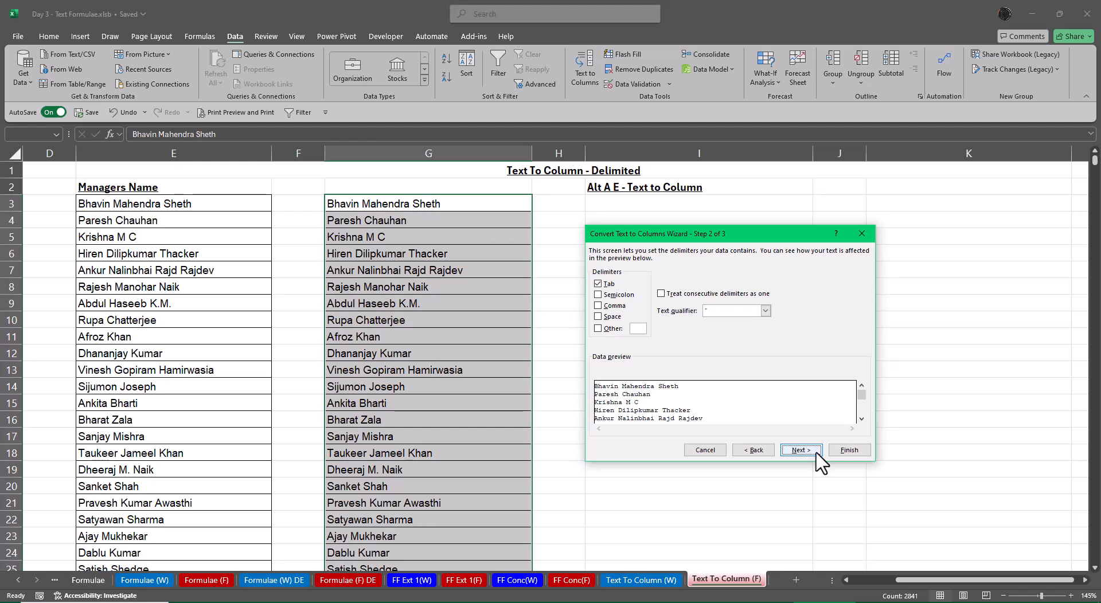
Replace Tab with Space as the delimiter and check the split in the data preview
click(598, 283)
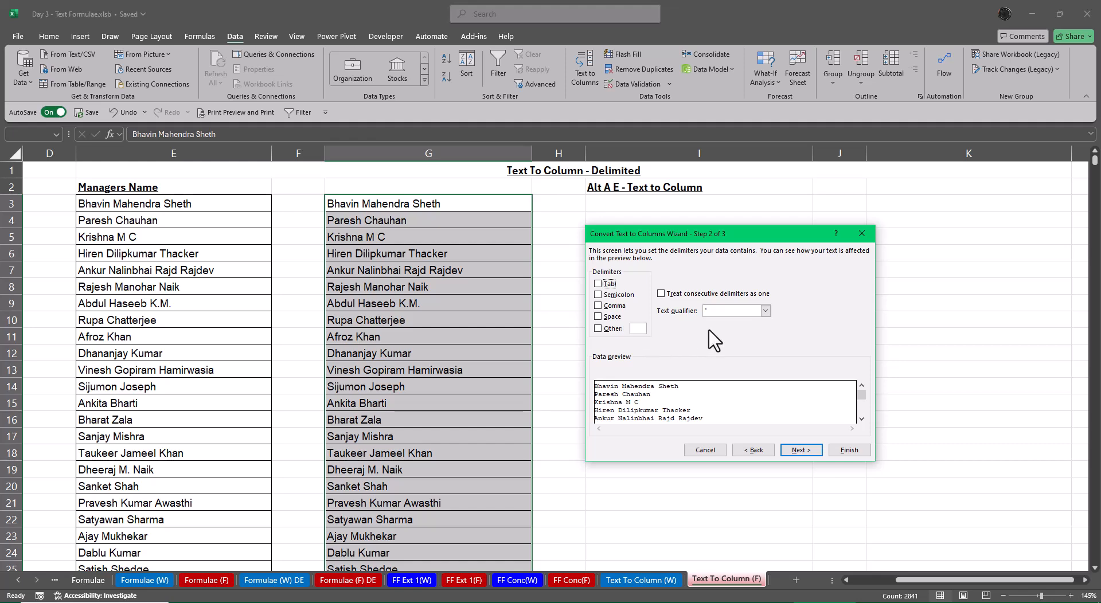
click(598, 317)
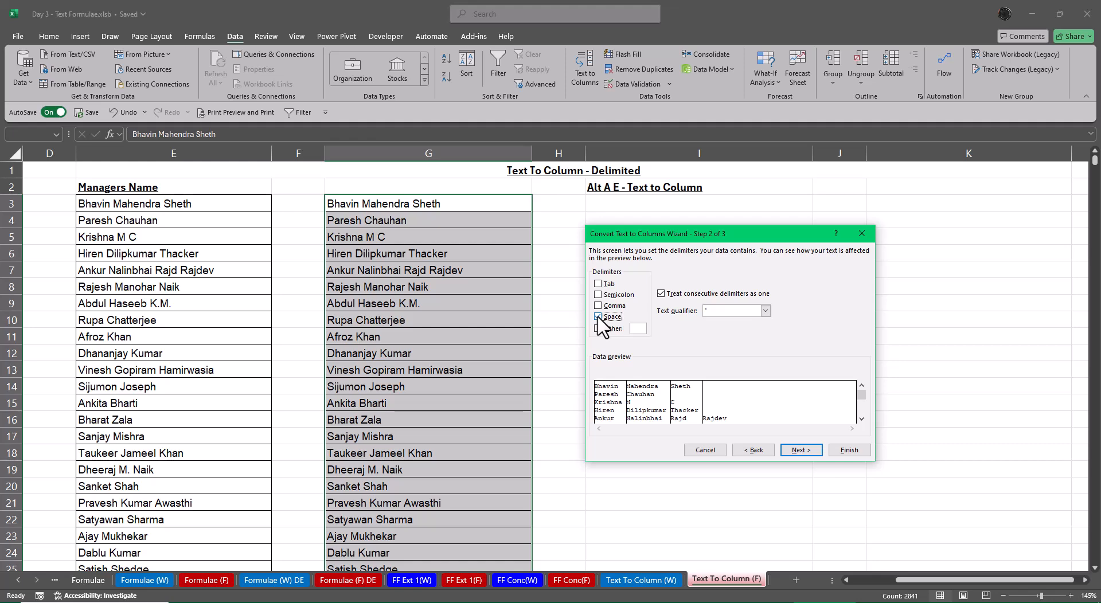
click(862, 419)
click(861, 419)
click(861, 418)
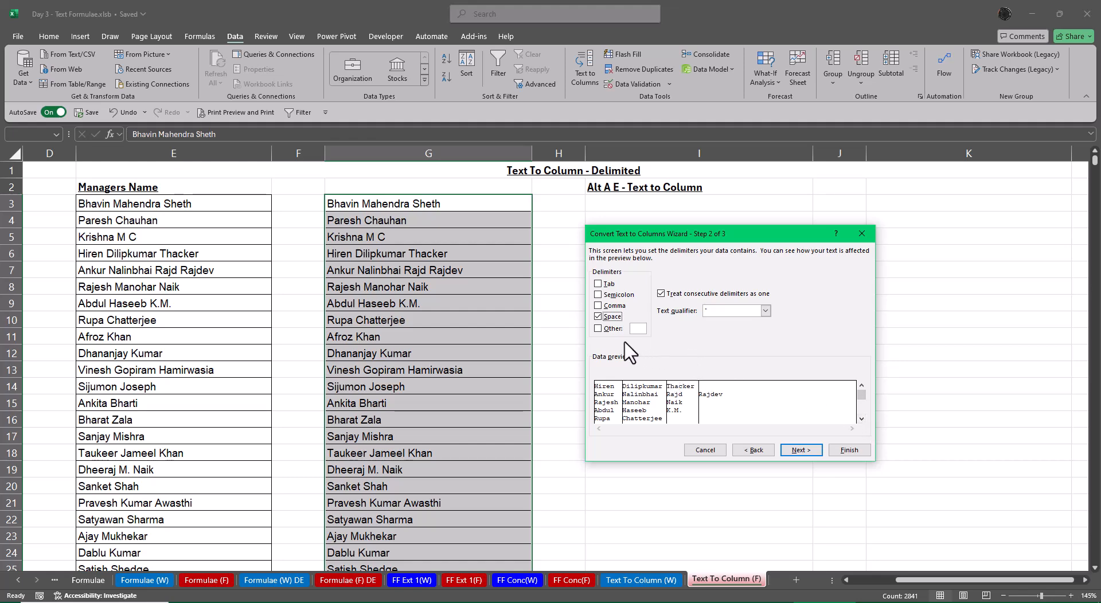
Add a full stop (.) as the Other delimiter and check the resulting split further down the data preview
click(598, 328)
text(.)
click(862, 419)
click(861, 419)
click(861, 418)
click(862, 418)
click(861, 419)
click(862, 418)
click(862, 419)
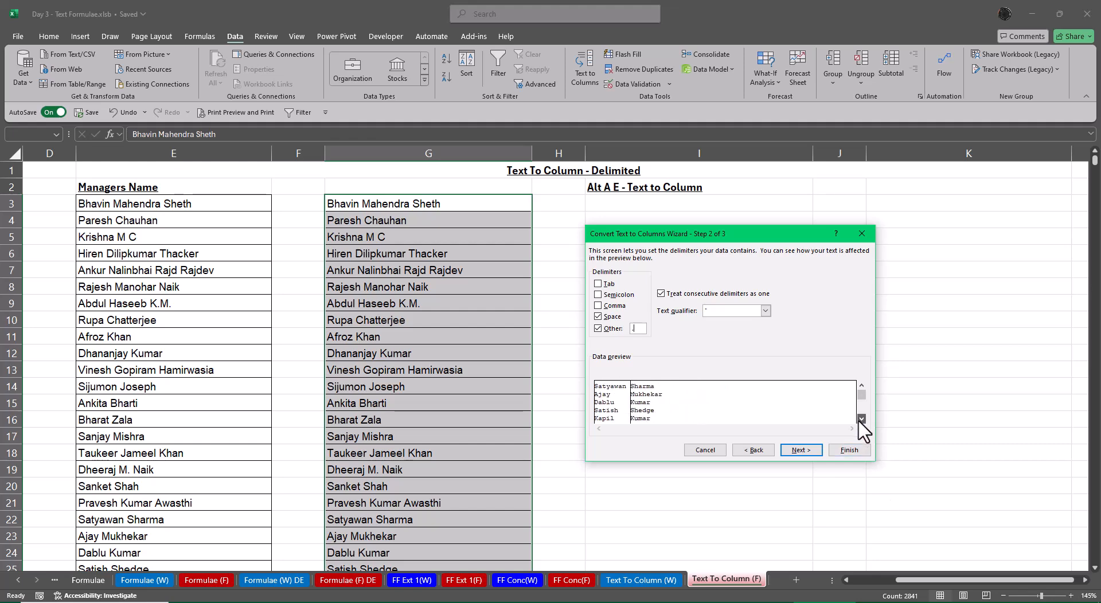
click(862, 419)
click(862, 419)
click(862, 418)
click(861, 418)
click(862, 419)
click(862, 418)
click(862, 418)
click(862, 419)
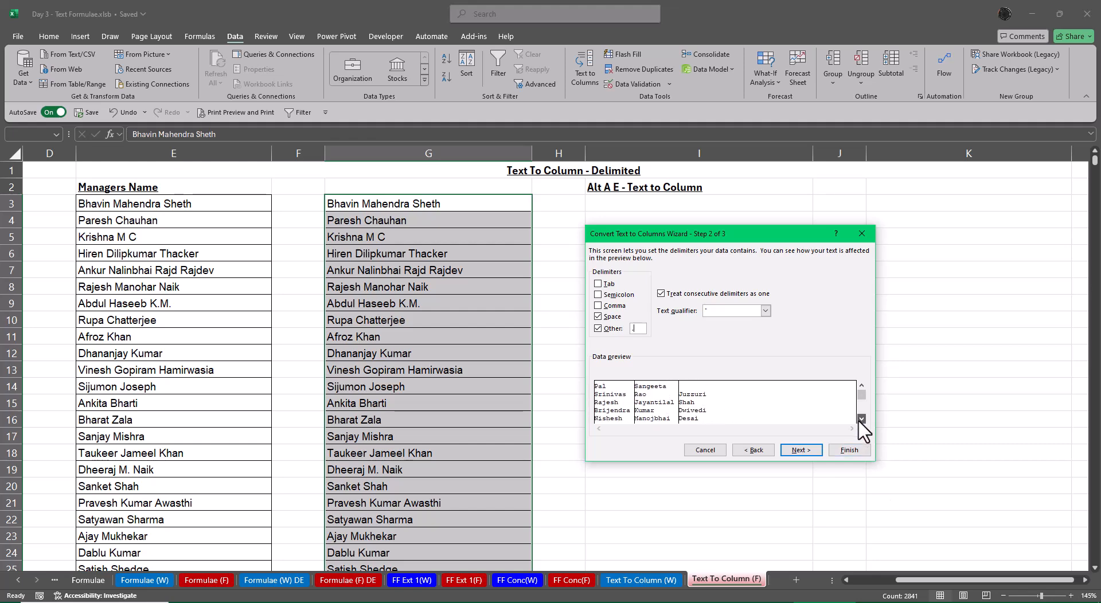
click(861, 419)
click(862, 419)
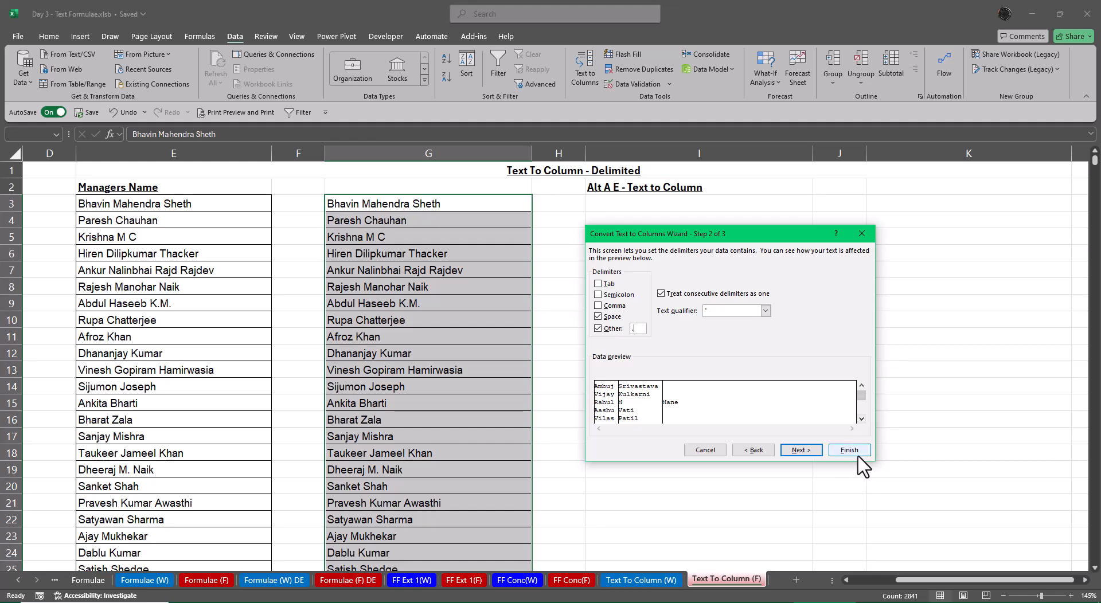
Set all three previewed columns to Text format and finish the conversion with destination $G$3
click(807, 451)
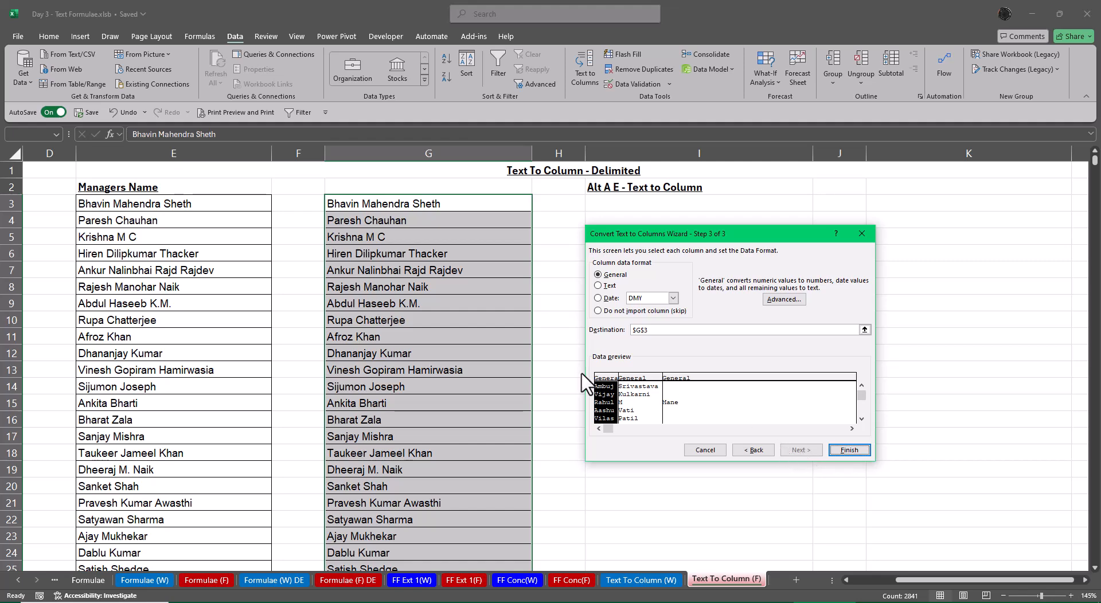
click(604, 286)
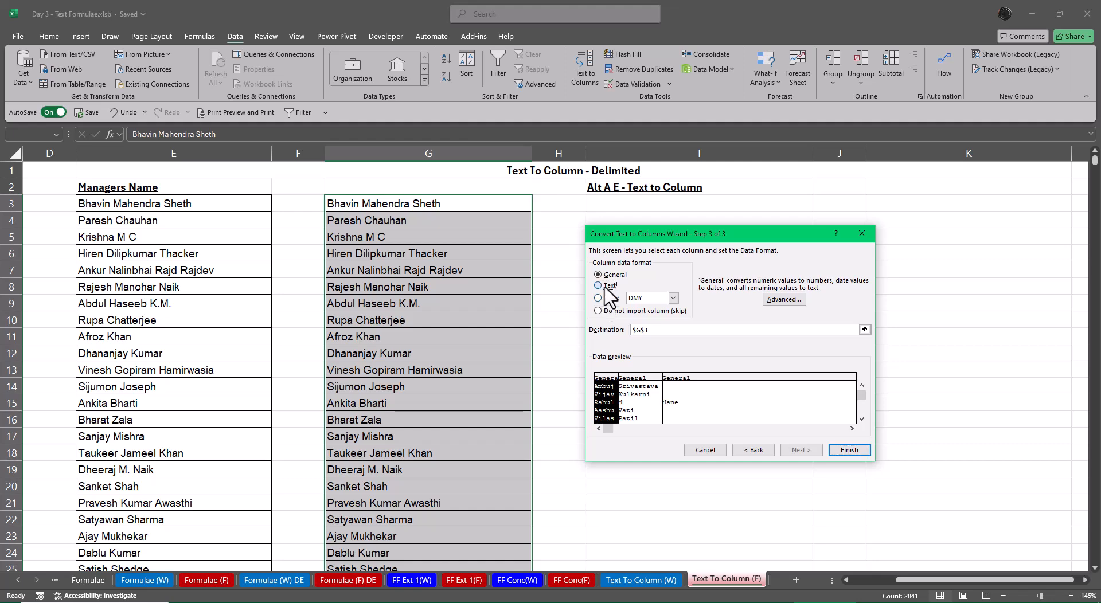
click(635, 380)
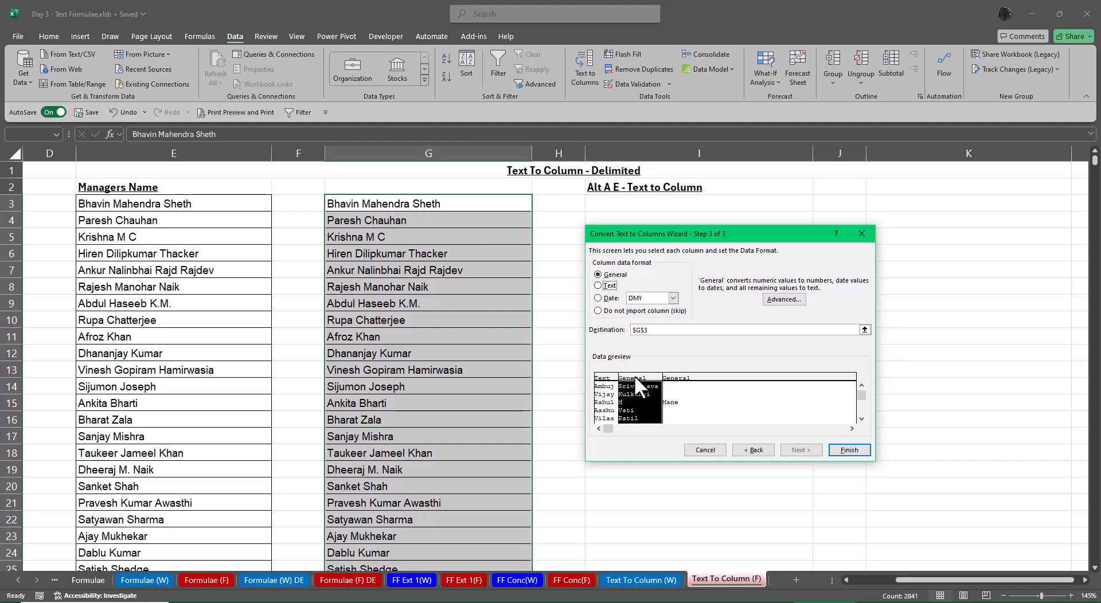
click(601, 285)
click(685, 379)
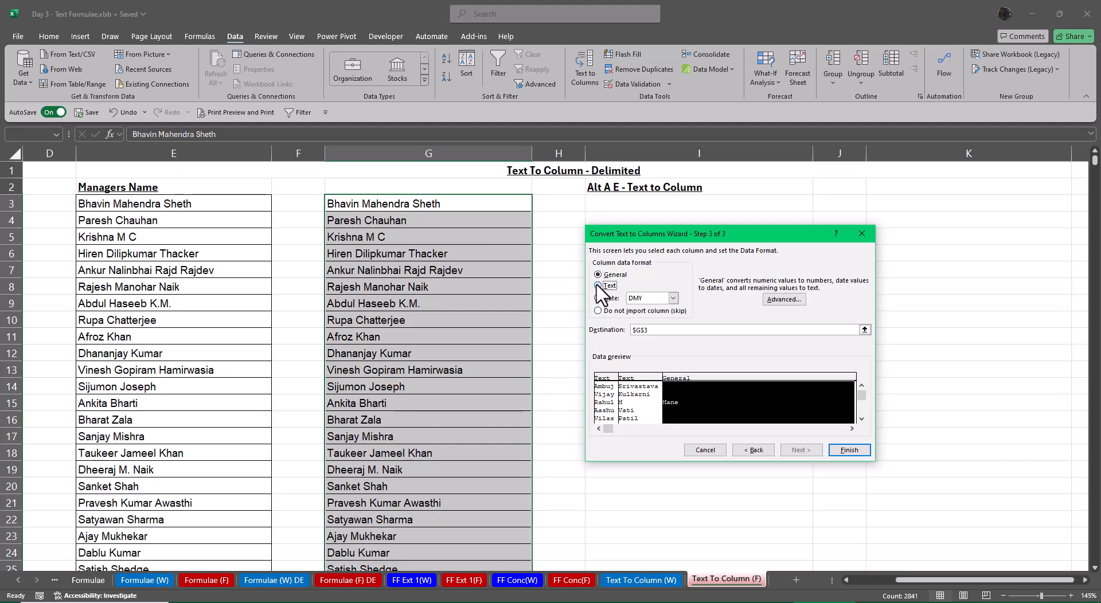
click(598, 286)
click(849, 450)
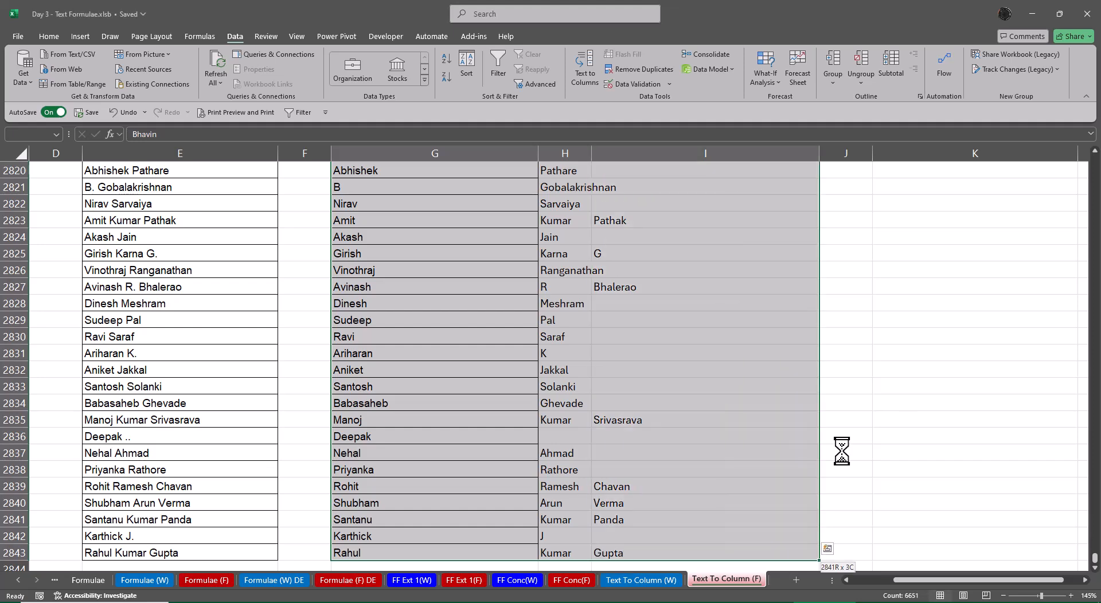
AutoFit the widths of columns G to J to the split names
key(alt+o)
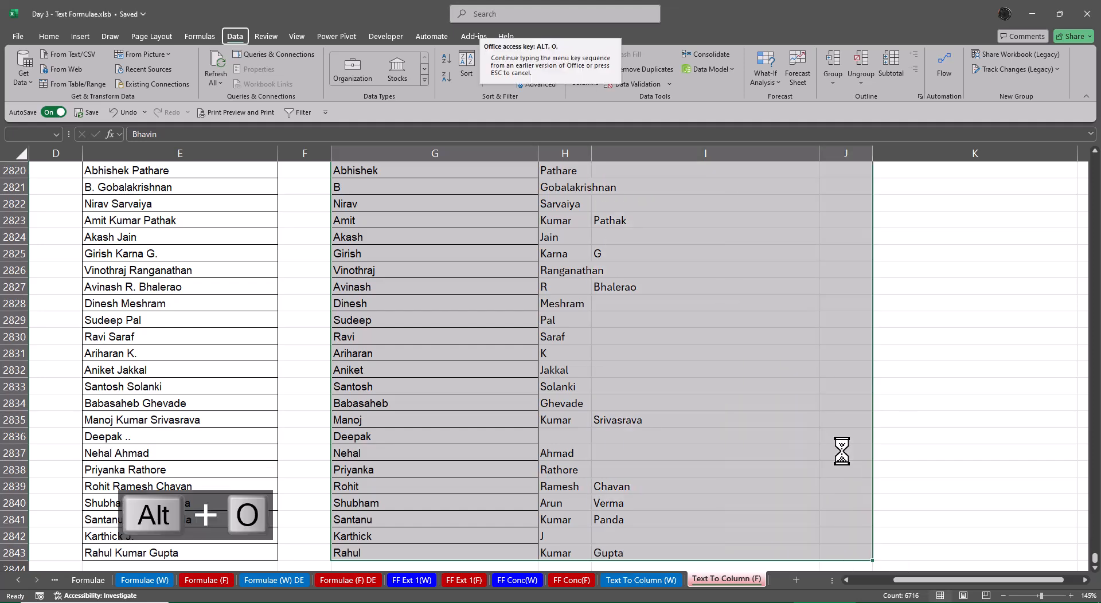
key(alt+c)
key(alt+a)
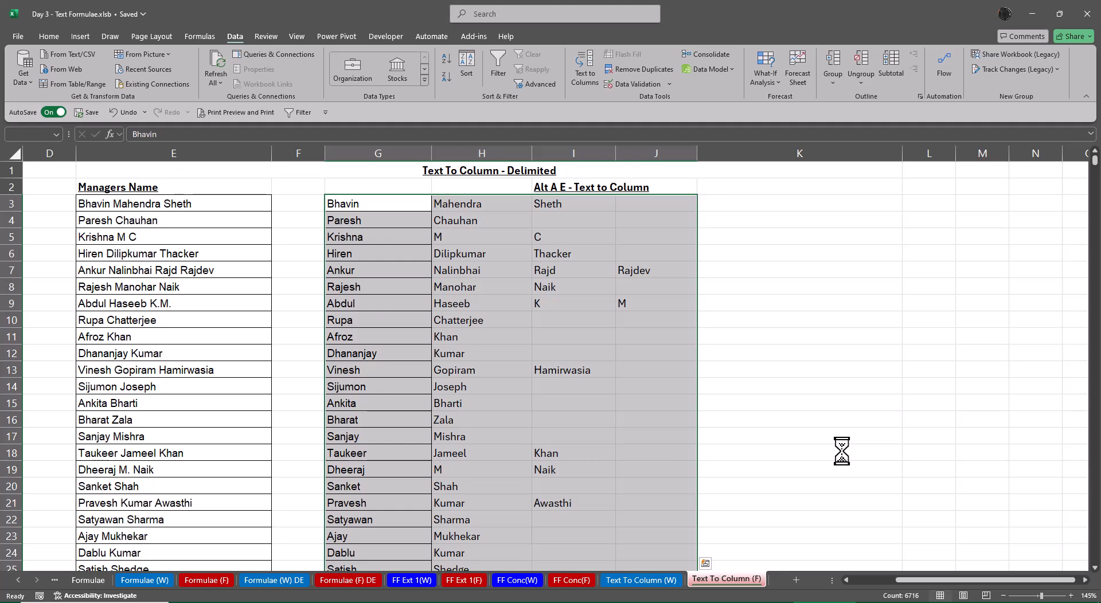
Apply All Borders to the split names in columns G to J and deselect the range
click(47, 36)
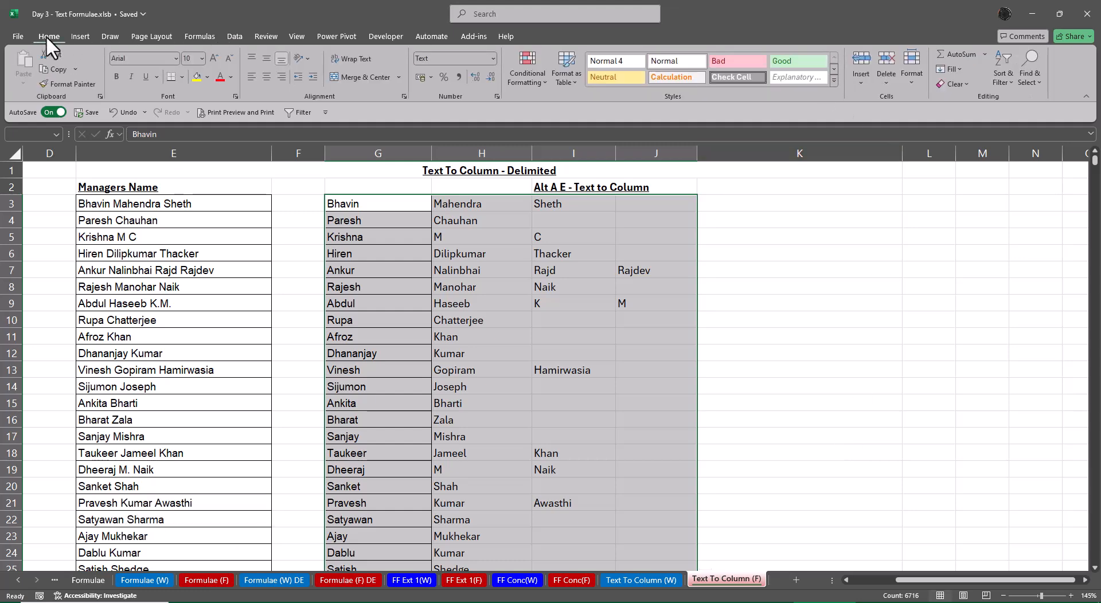
click(180, 78)
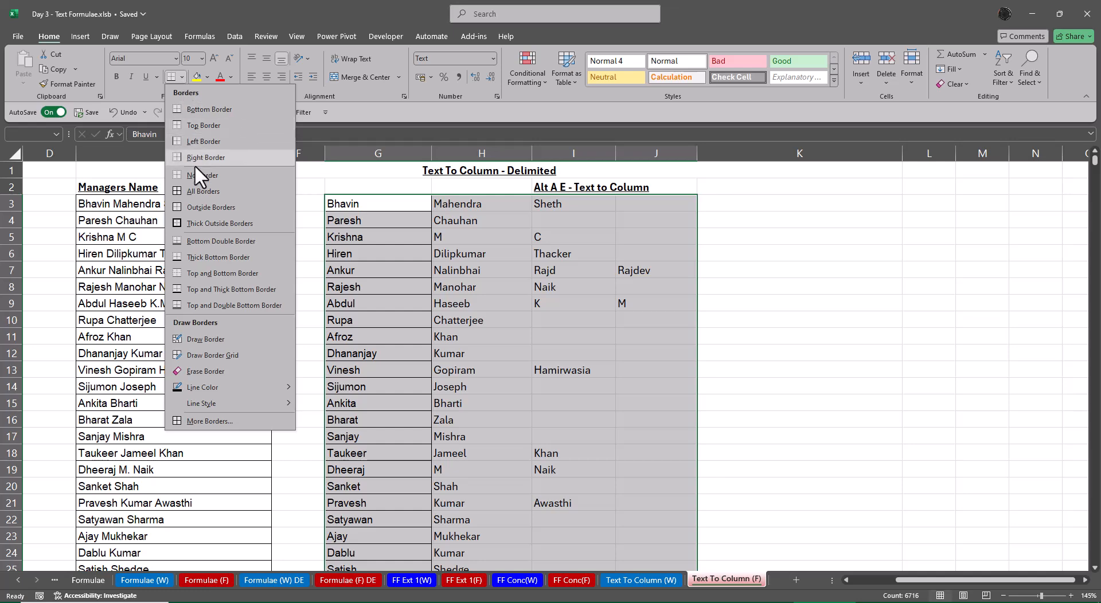
click(198, 191)
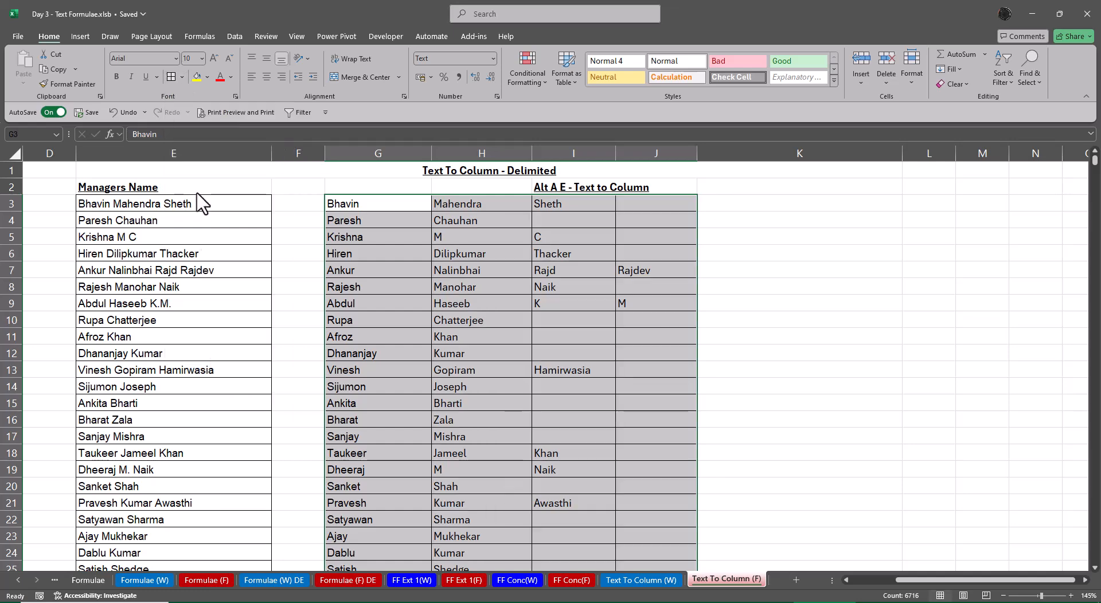
click(852, 283)
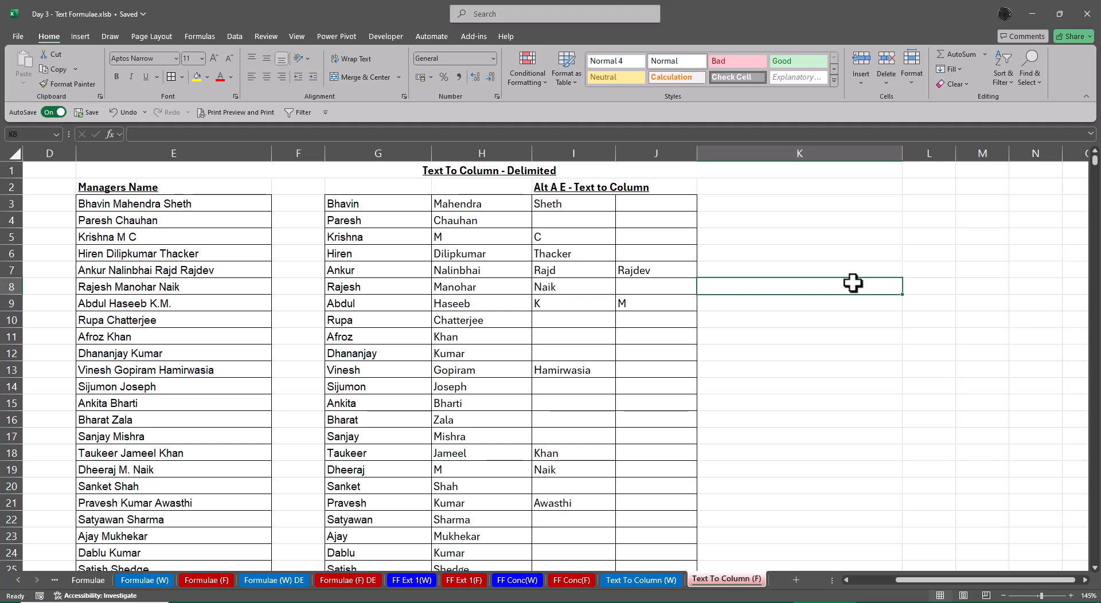
On the Text To Column (W) sheet, open Text to Columns for the names from B4 down, choose Fixed width and close without converting
key(ctrl+Page_Up)
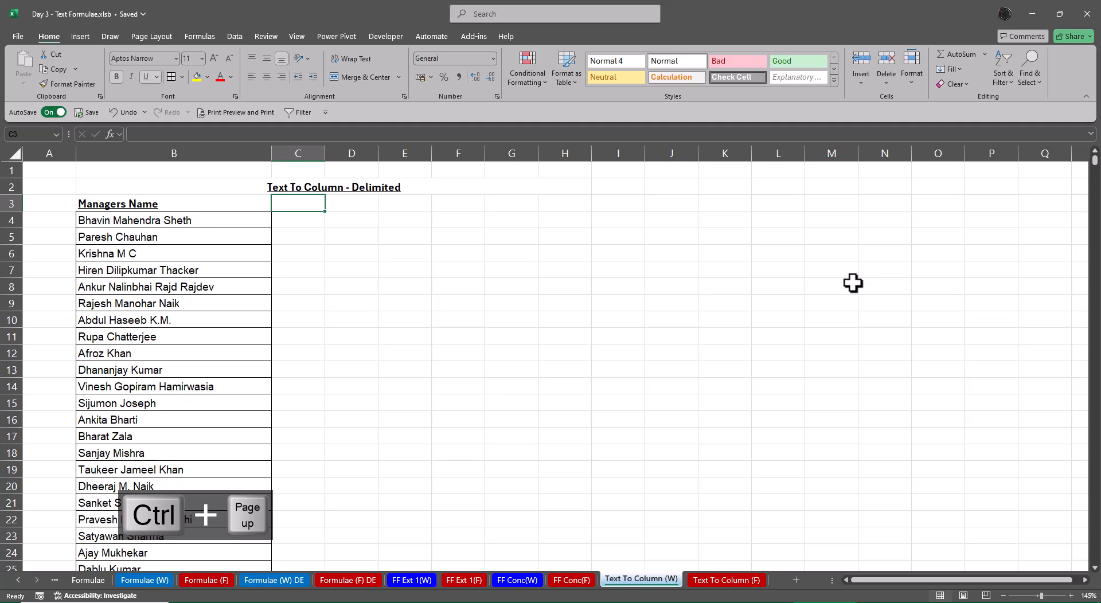
key(Left)
key(Down)
key(ctrl+shift+Down)
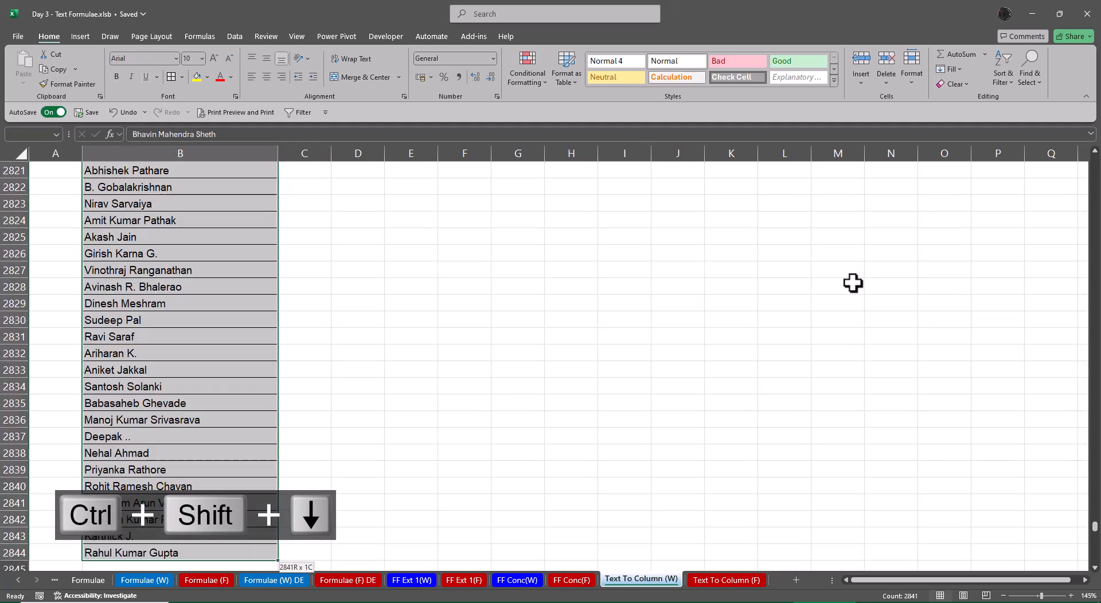
key(alt)
key(a)
key(e)
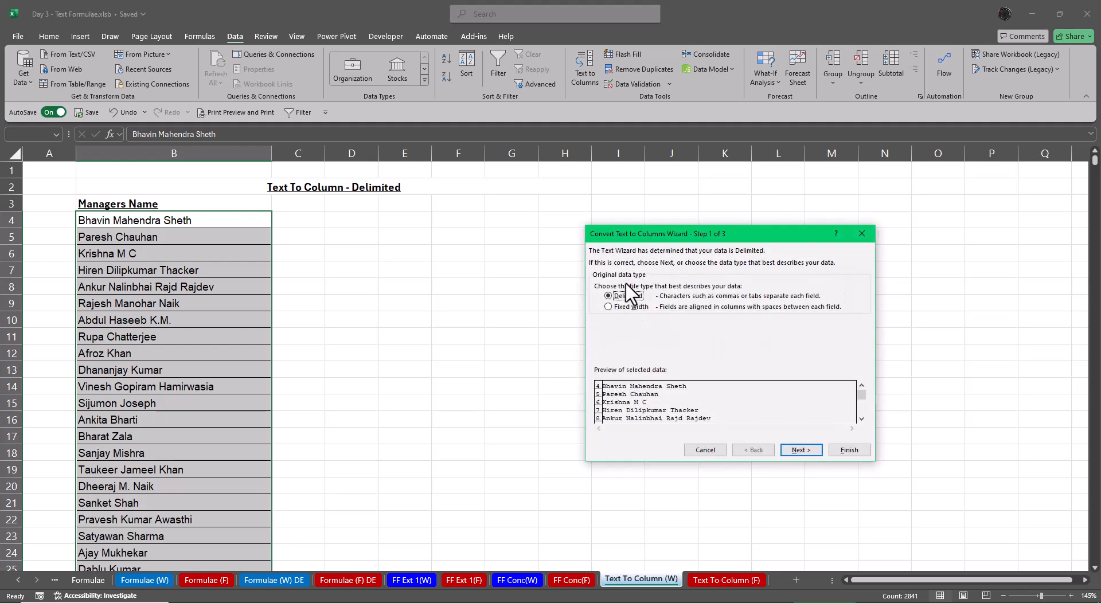
click(628, 307)
click(863, 234)
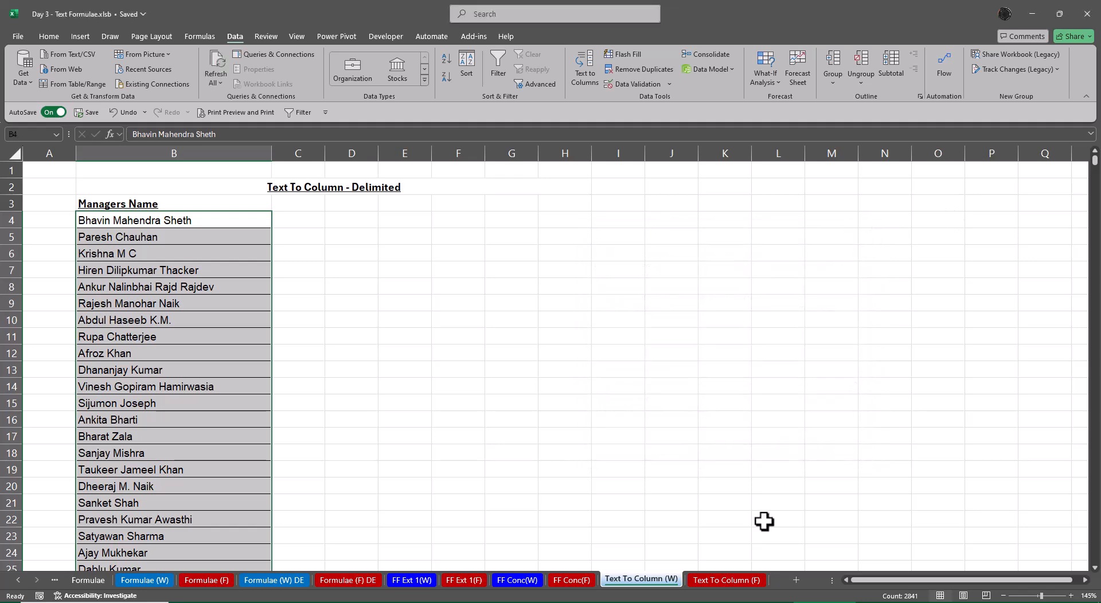
Look through the finished sheets Text To Column (F), FF Conc(F), FF Ext 1(F) and Formulae (F) DE
click(745, 580)
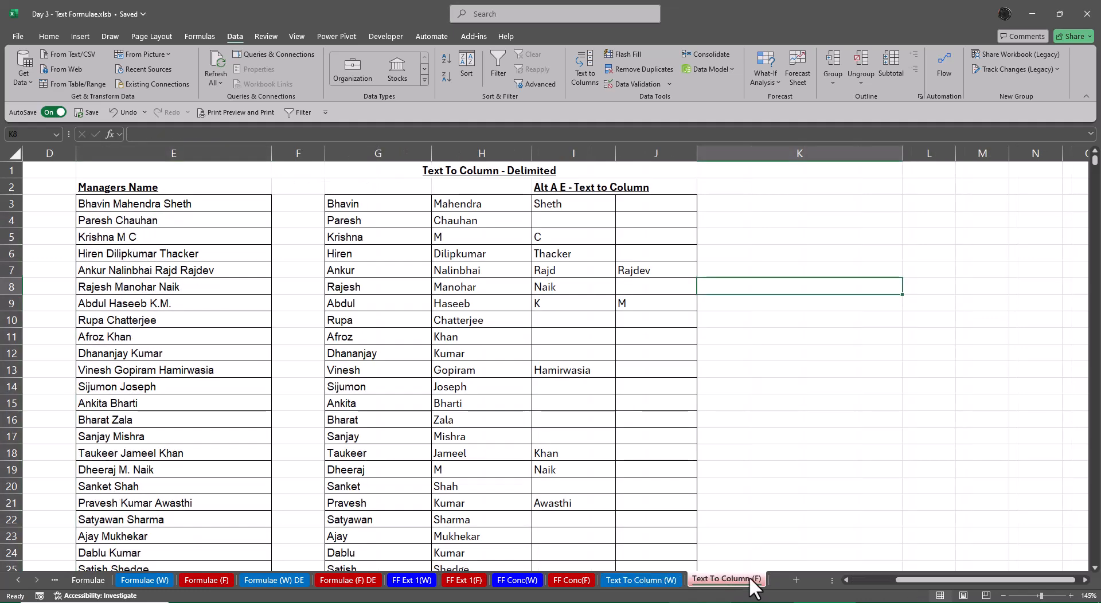
click(573, 580)
click(467, 577)
click(367, 580)
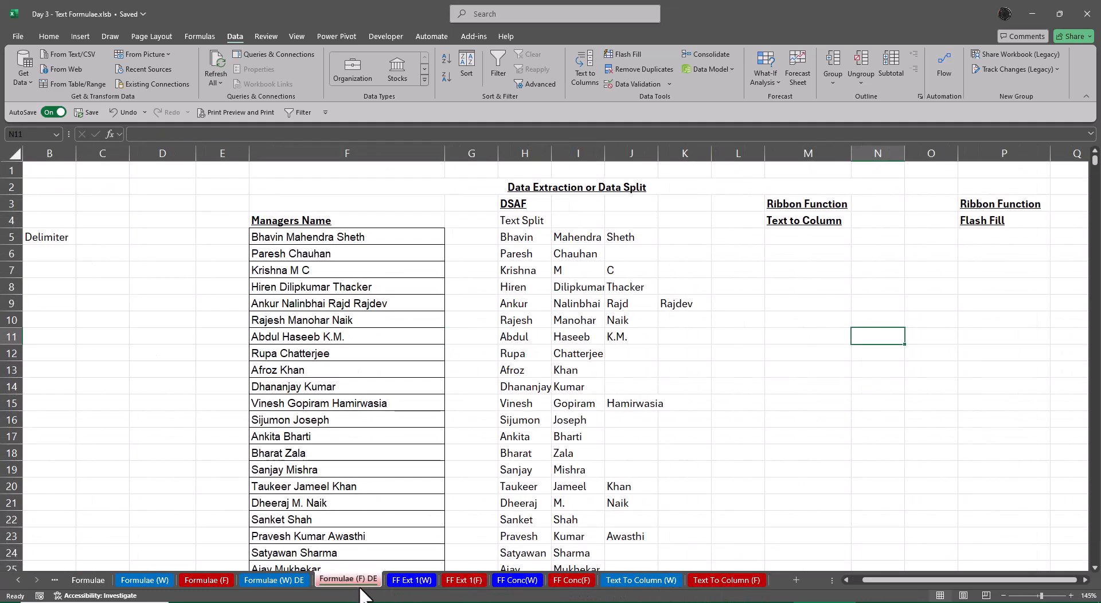
click(726, 580)
Change the tab color of the Text To Column (W) sheet to the standard dark blue
click(641, 580)
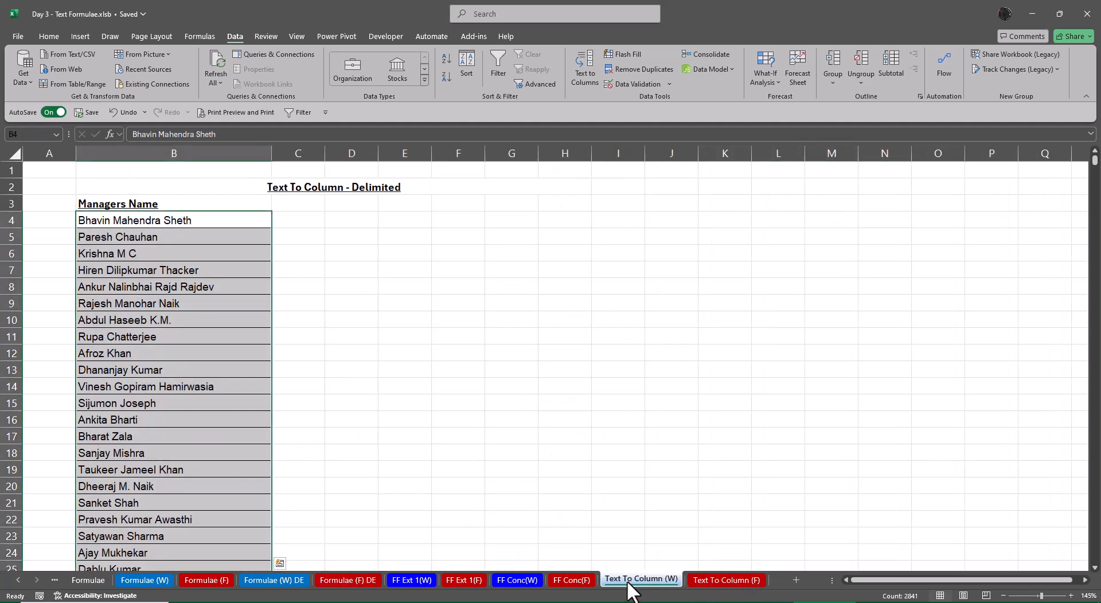
right_click(641, 580)
mouse_move(688, 481)
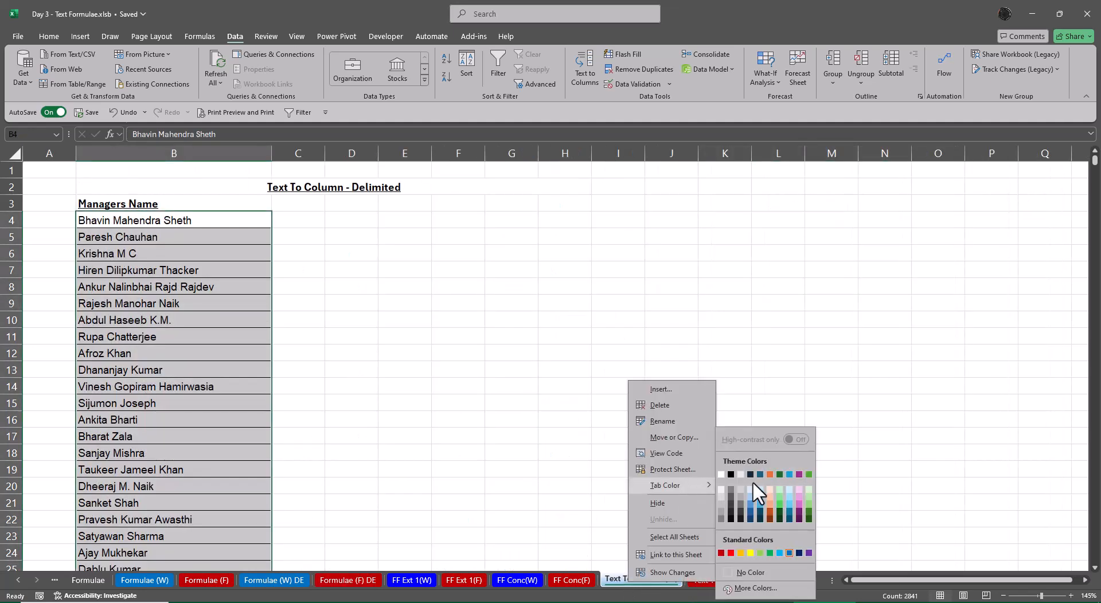
click(798, 552)
click(740, 352)
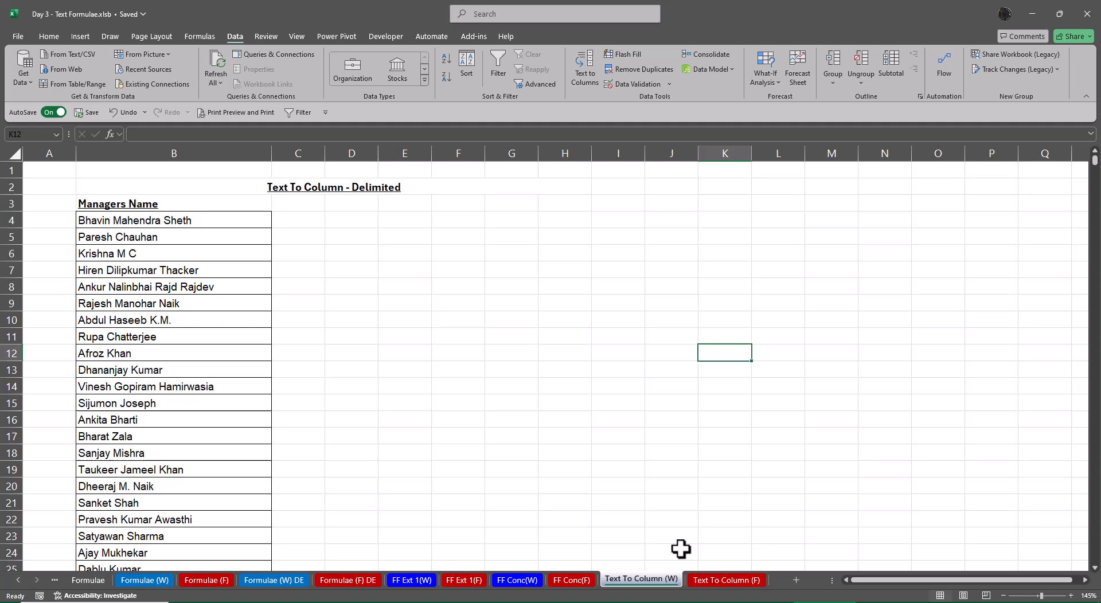
Review the Text To Column (W), Text To Column (F) and FF Conc(W) sheets, ending on Text To Column (F)
click(708, 577)
click(631, 578)
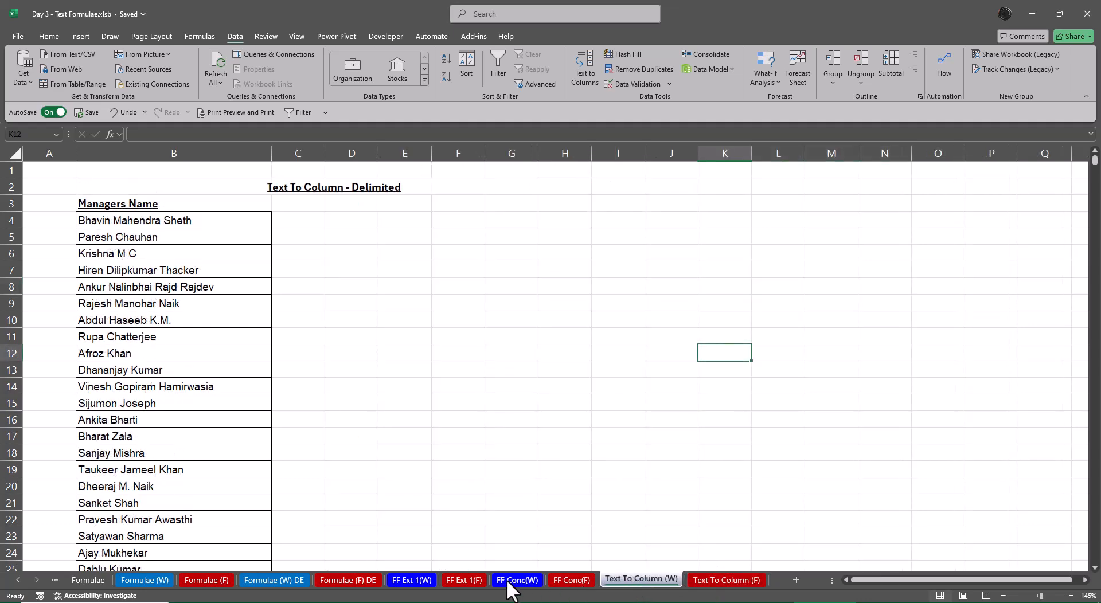
click(515, 580)
click(640, 579)
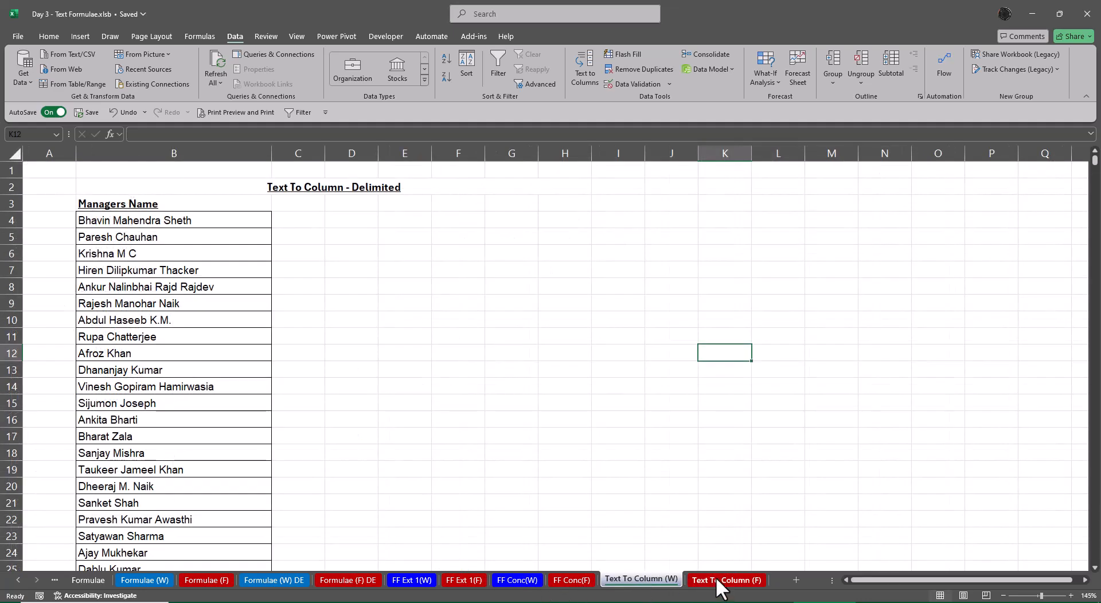
click(718, 580)
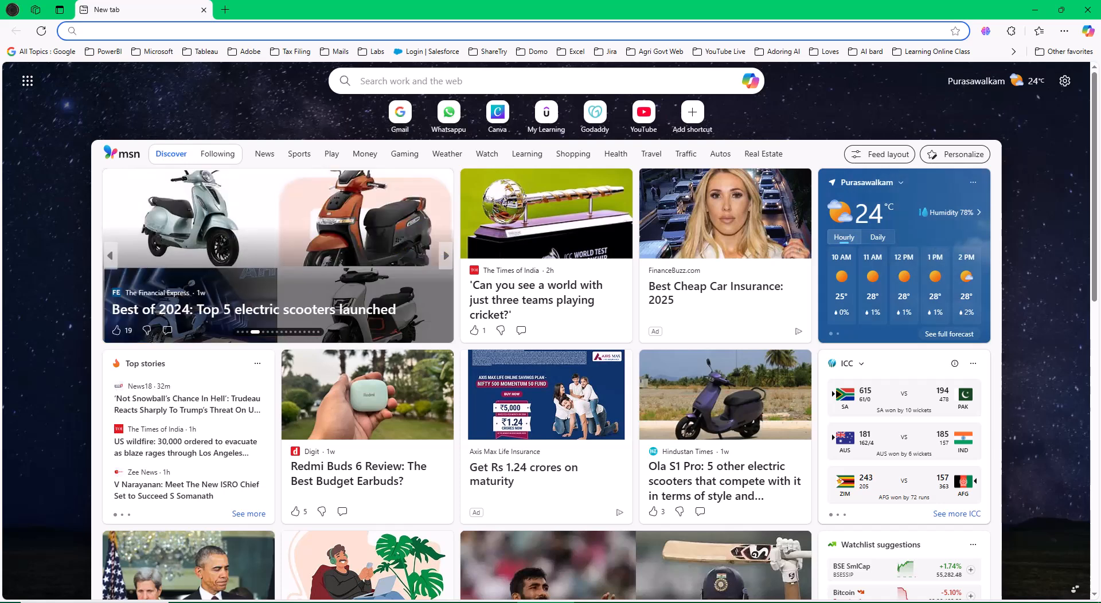
click(651, 118)
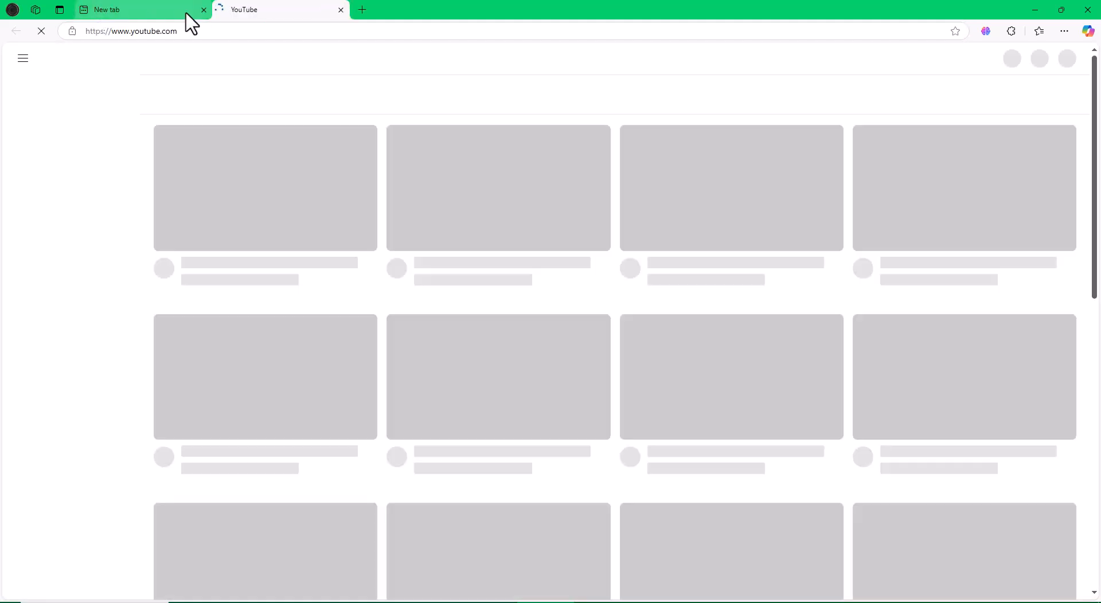
click(203, 10)
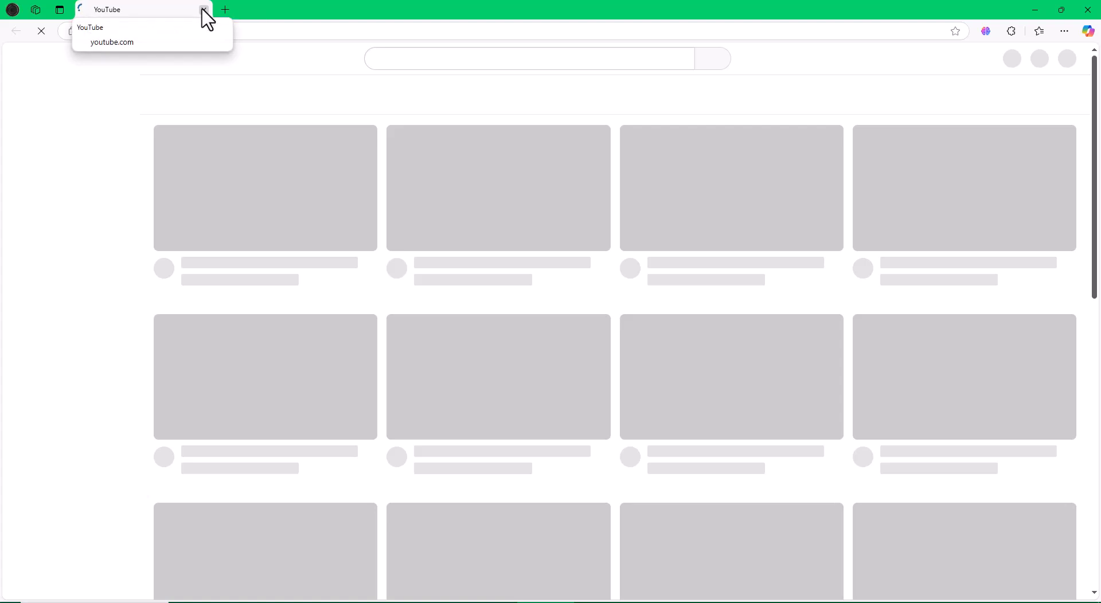
click(203, 10)
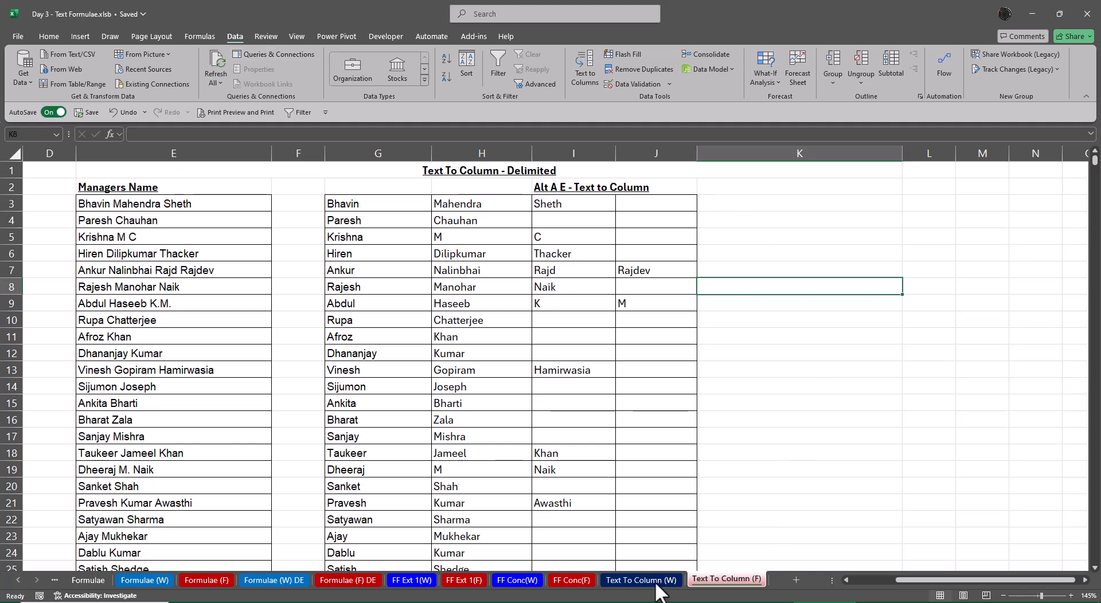
Switch to the web browser and open the YouTube home page
click(537, 602)
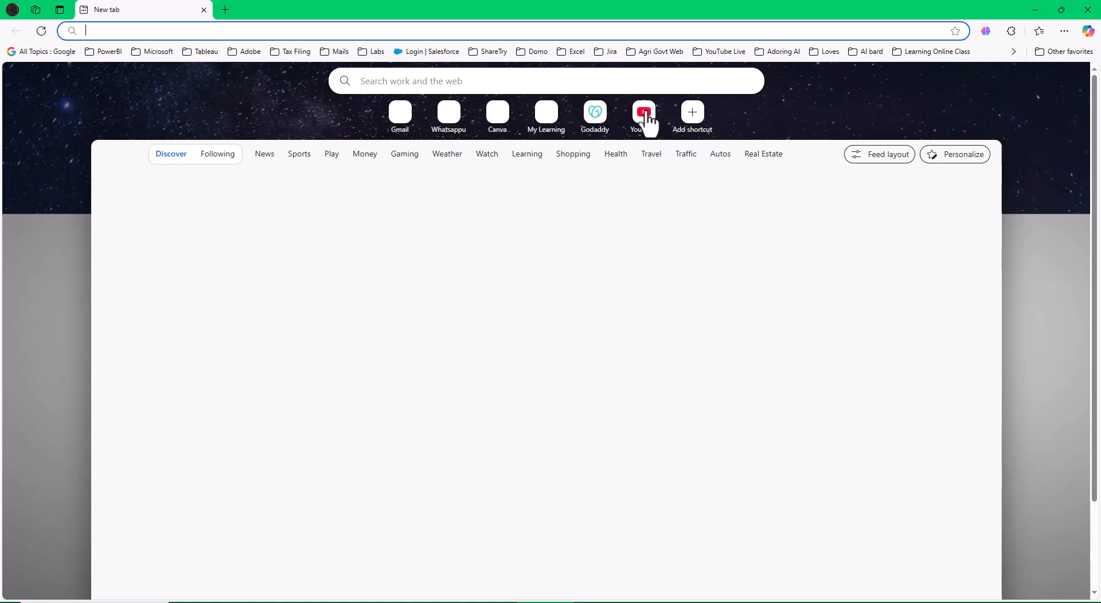
click(645, 116)
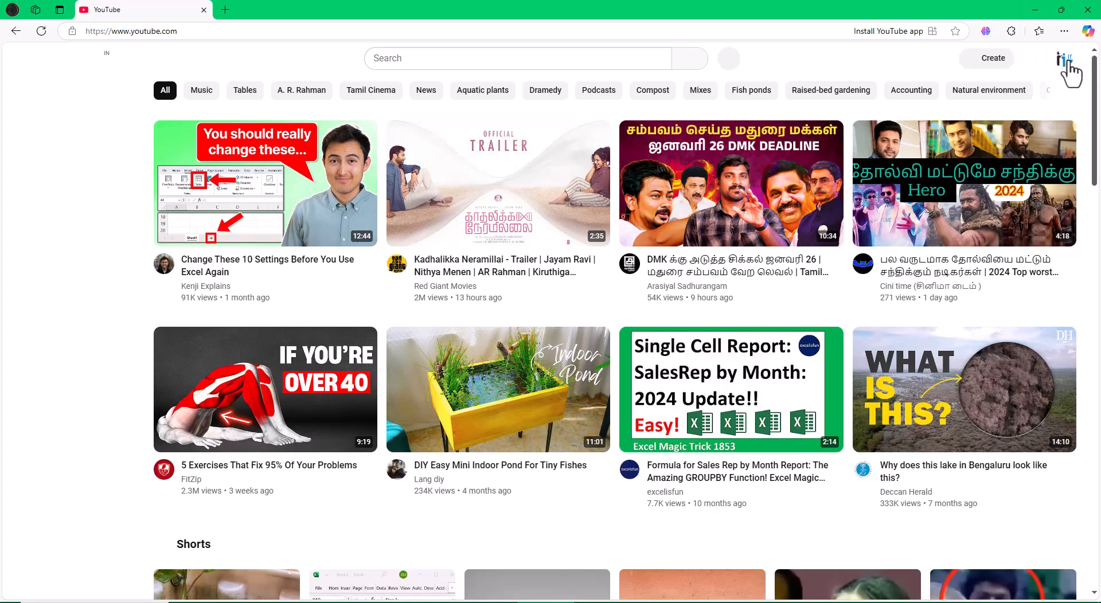
Open the channel's content list in YouTube Studio and dismiss the Google Ads account notice
click(1064, 61)
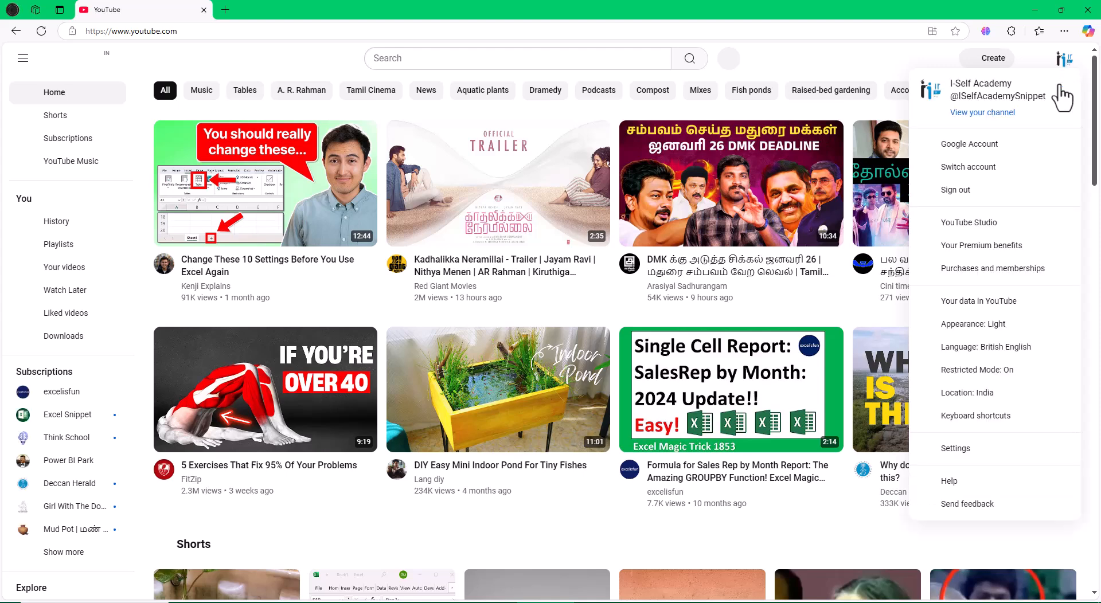
click(968, 224)
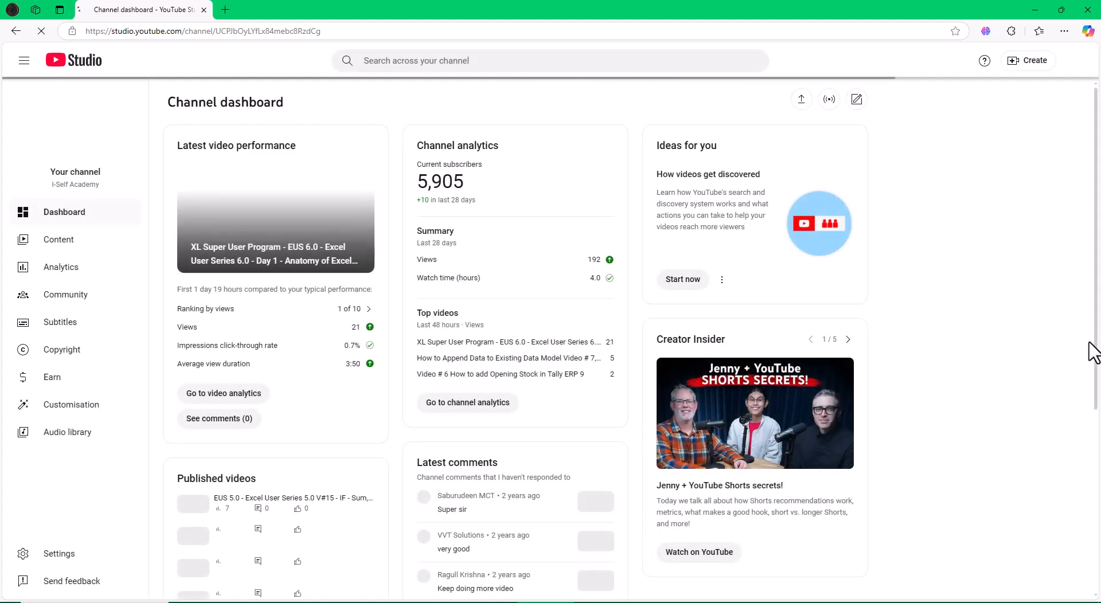
click(72, 240)
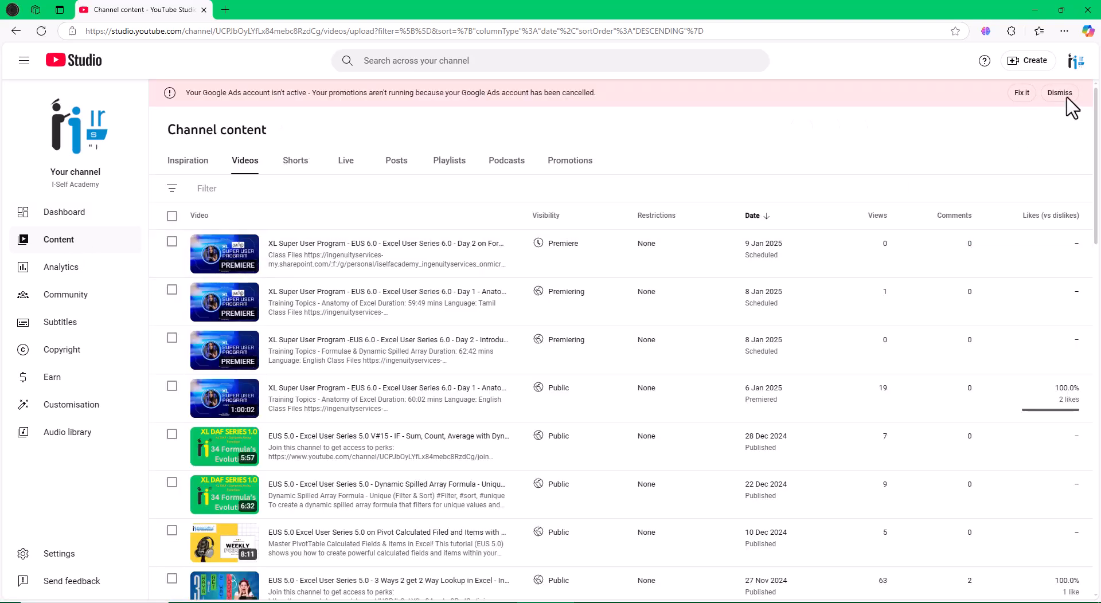
click(1066, 99)
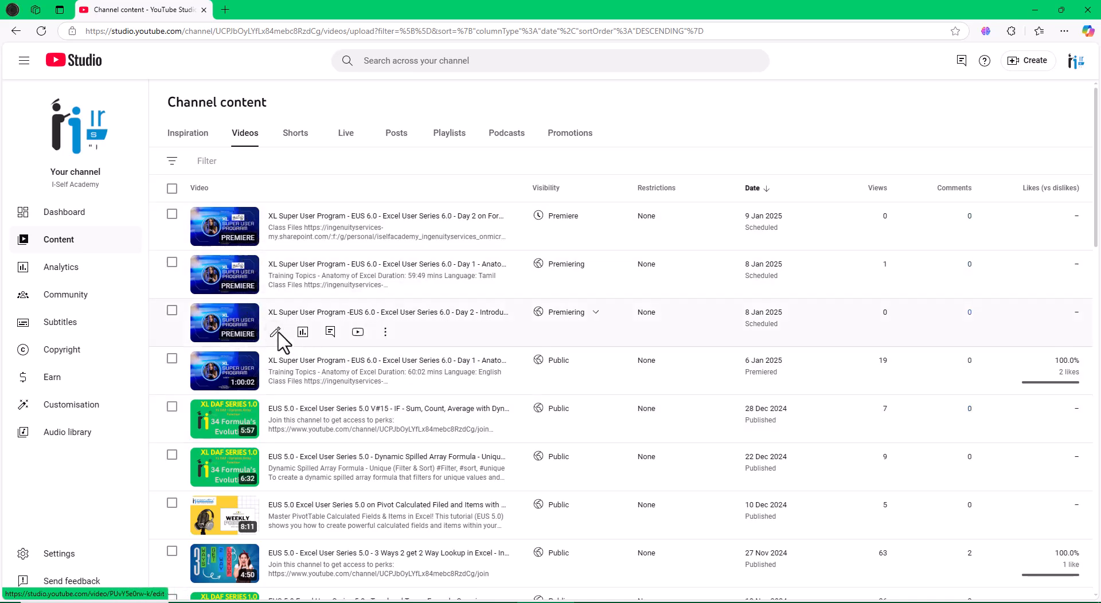
Review the details and description of the Day 2 - Introduction Formulae and DSAF video, then close the browser to return to Excel
click(276, 332)
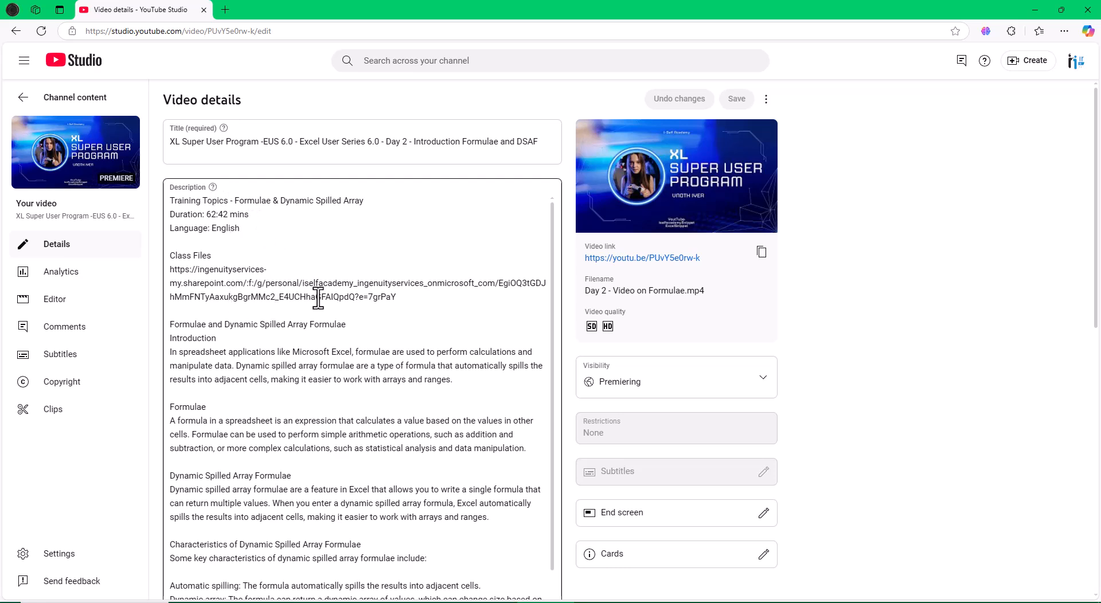
scroll(367, 350, down, 5)
scroll(381, 344, down, 6)
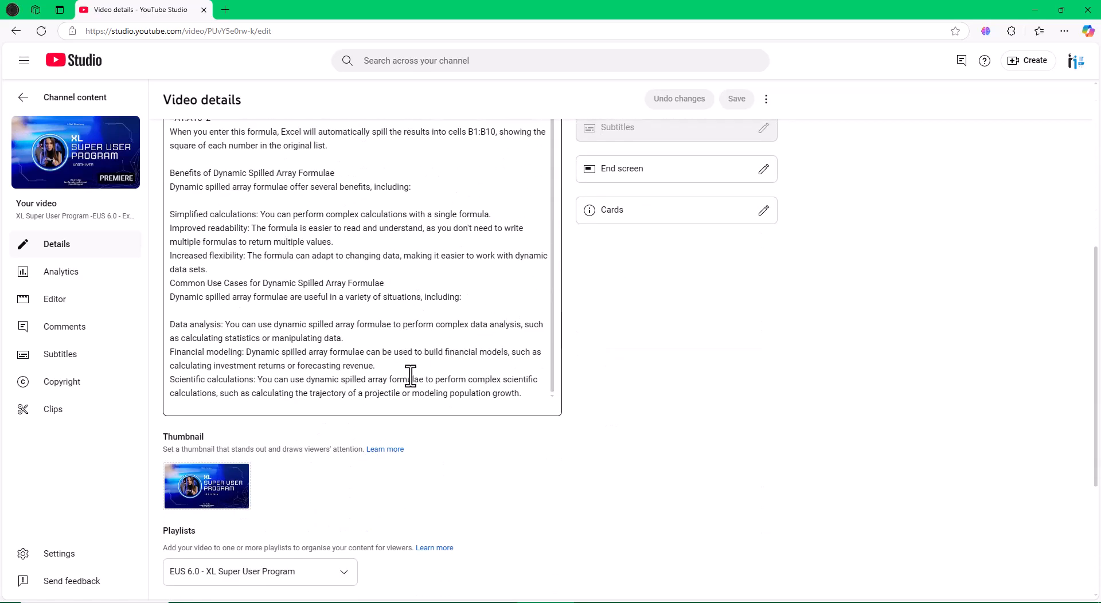
scroll(411, 376, up, 6)
scroll(886, 366, up, 5)
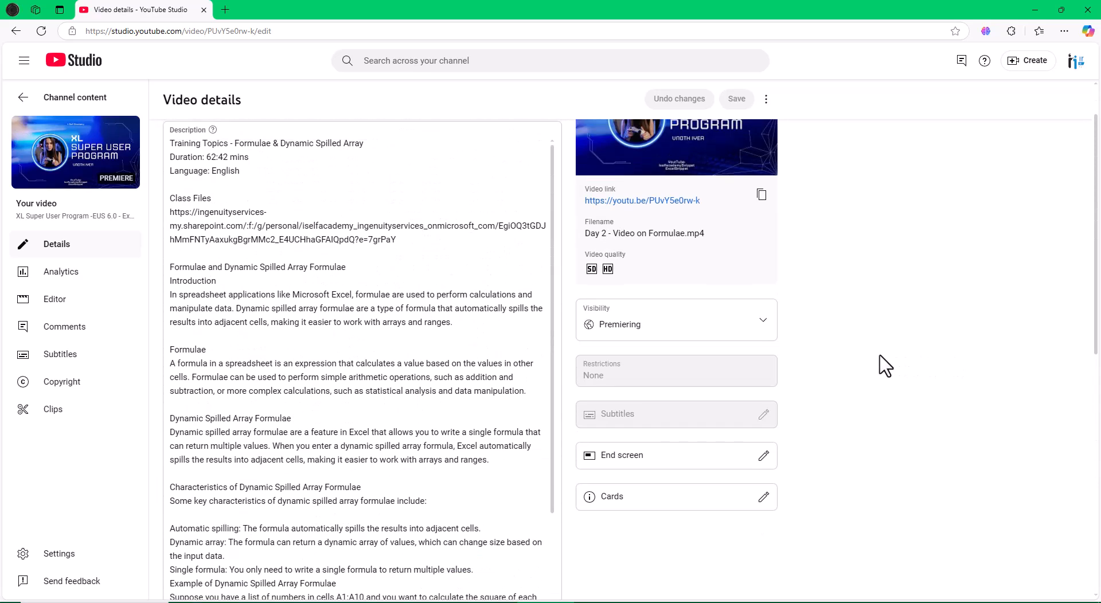
scroll(886, 366, up, 1)
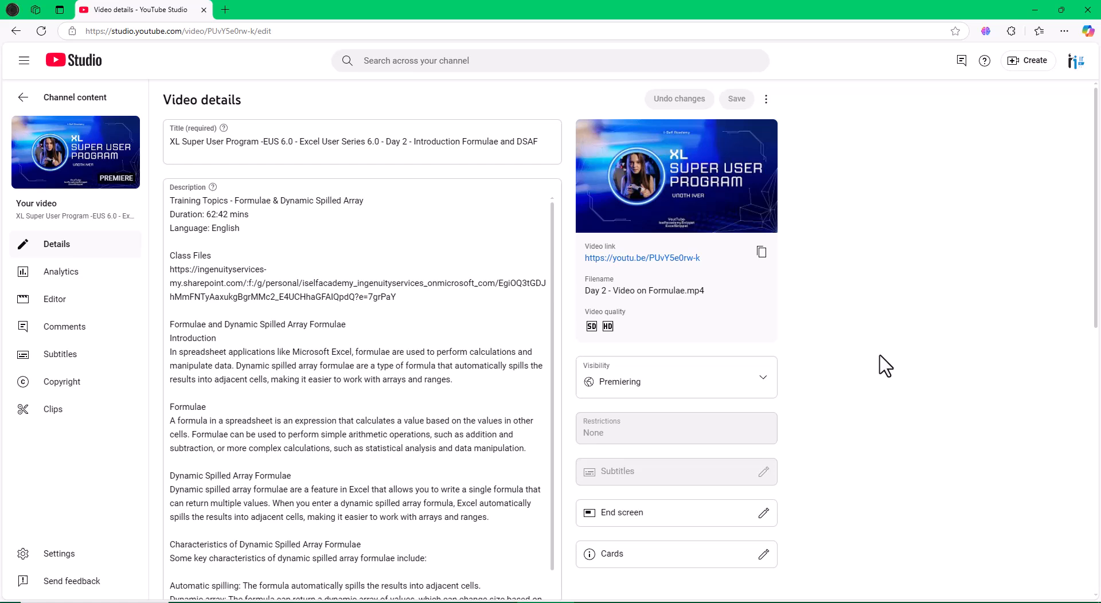
click(23, 106)
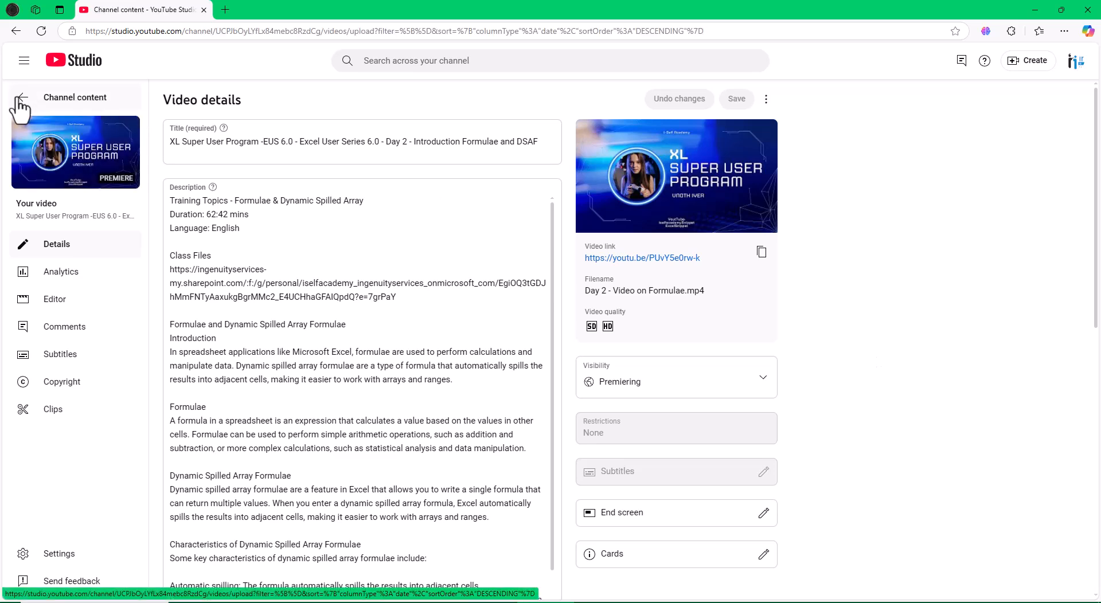
click(1087, 10)
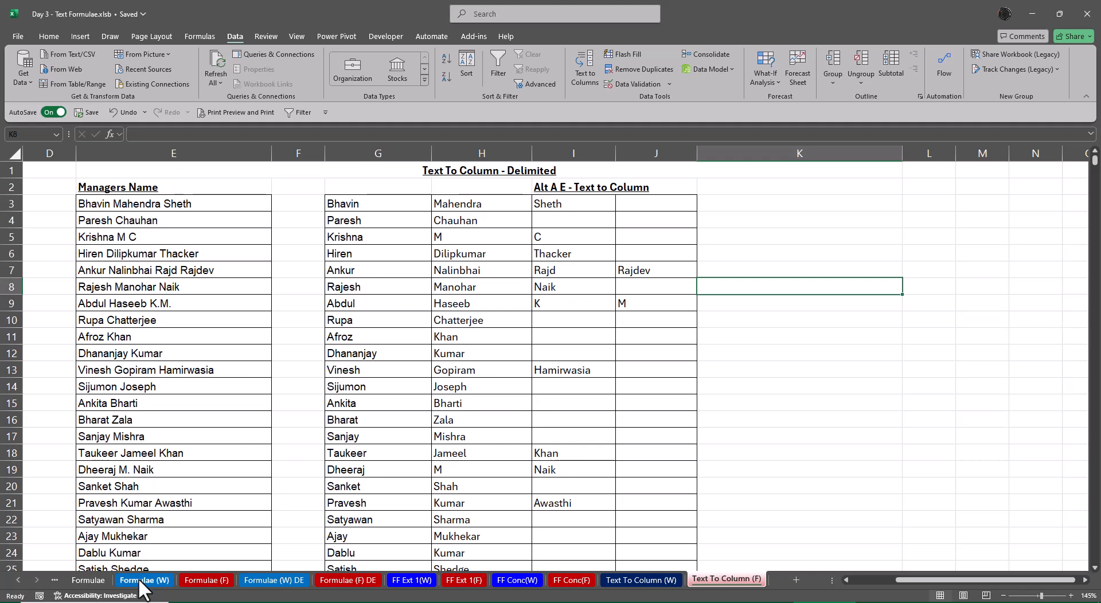
On the Formulae sheet, copy the Concat row's usage Join Text into the Text Join row's usage cell E11
click(97, 581)
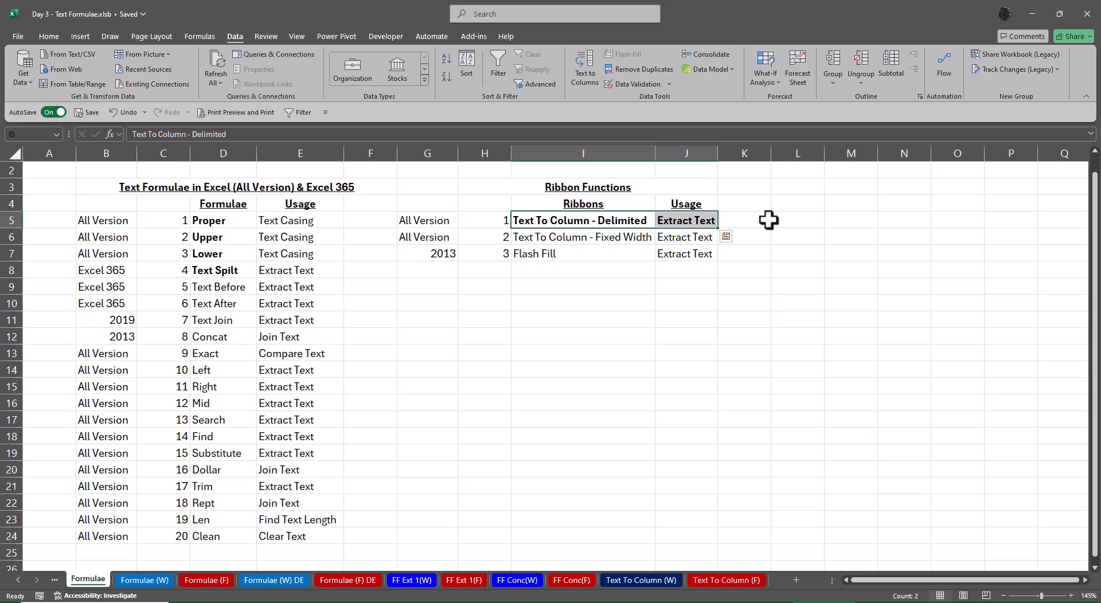
click(296, 336)
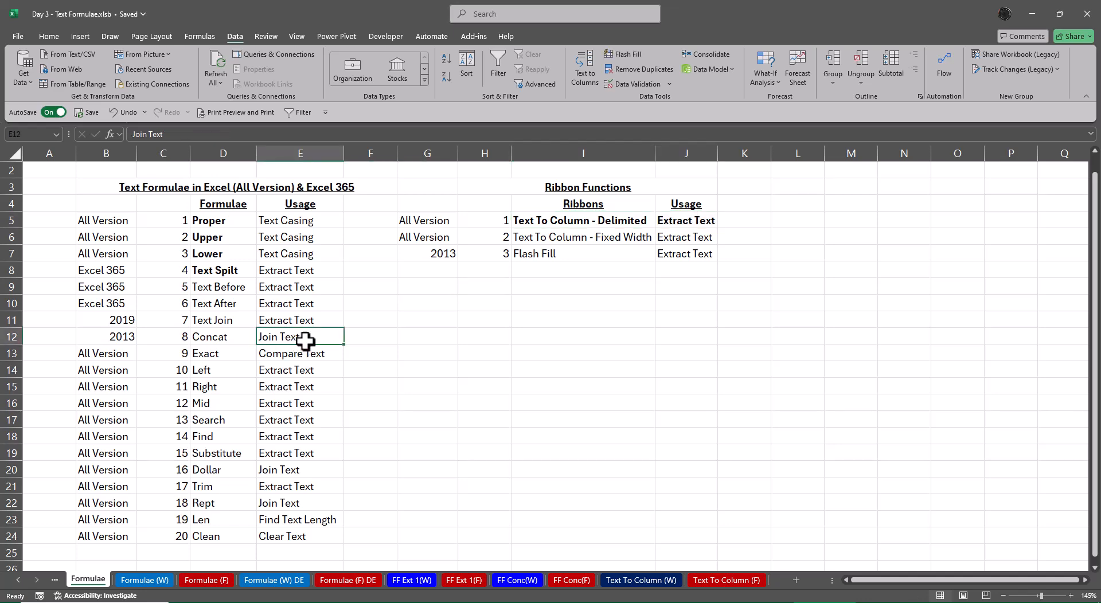
key(ctrl+c)
click(298, 321)
key(ctrl+v)
key(Escape)
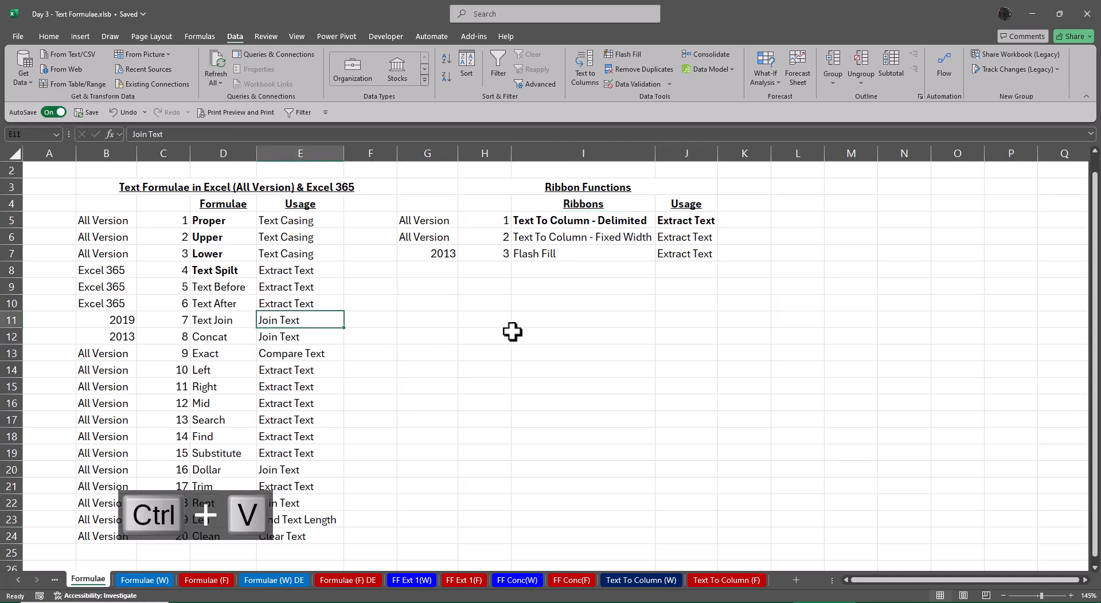
click(507, 333)
click(465, 406)
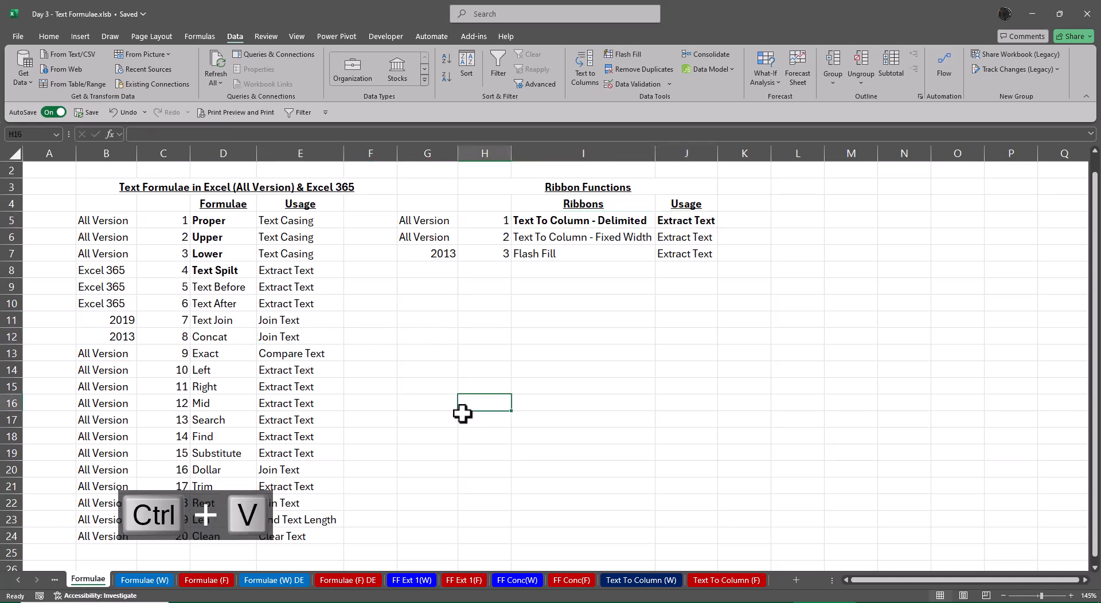
Create a copy of the Text To Column (F) sheet at the end of the workbook
click(744, 581)
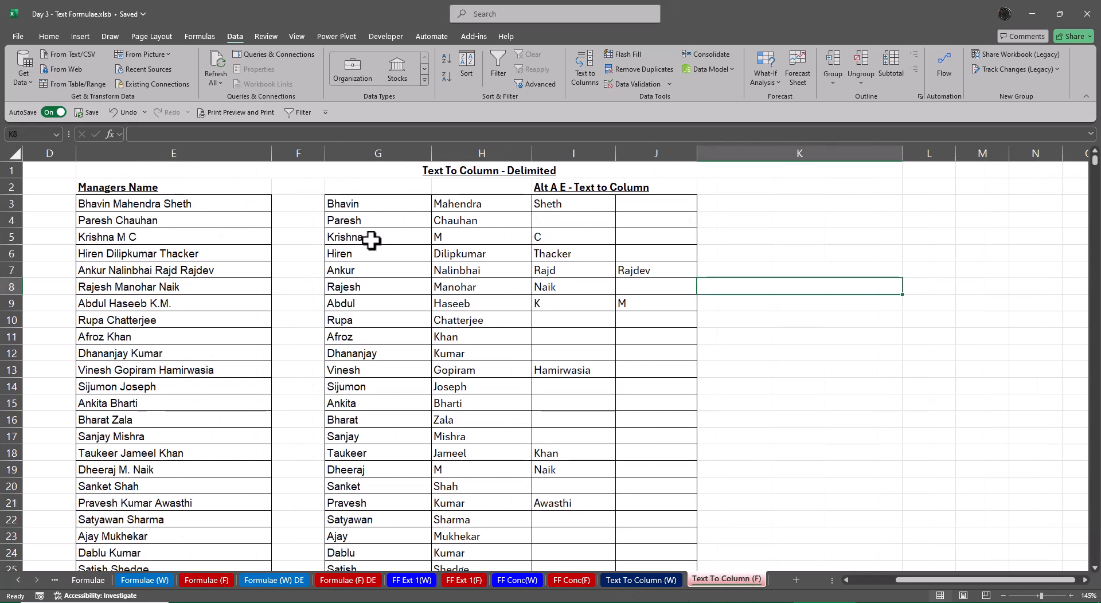
drag(356, 204, 651, 470)
click(877, 286)
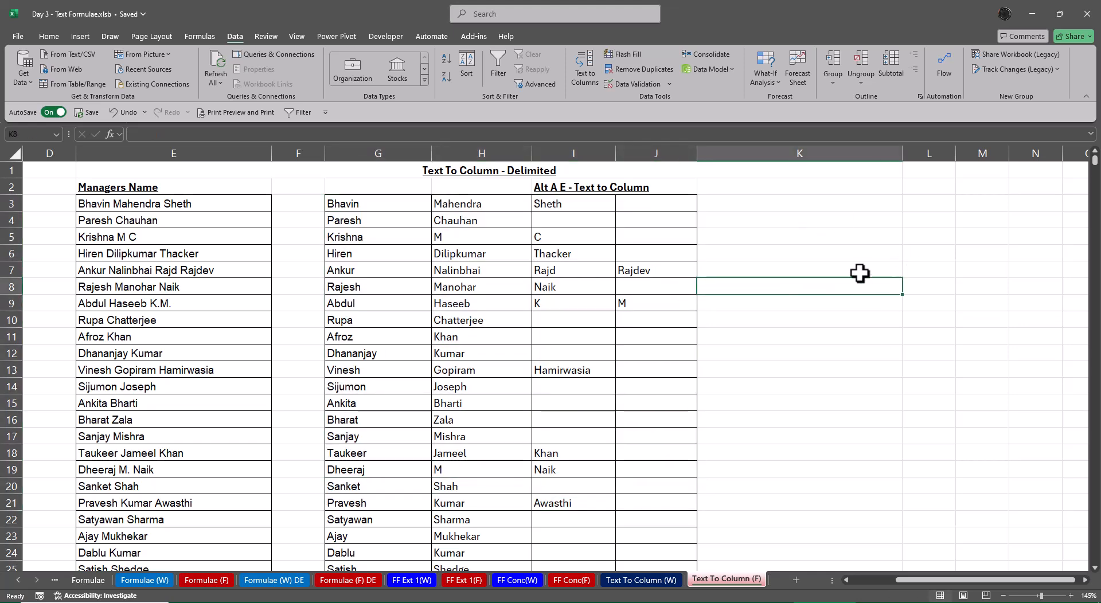
right_click(712, 585)
click(751, 443)
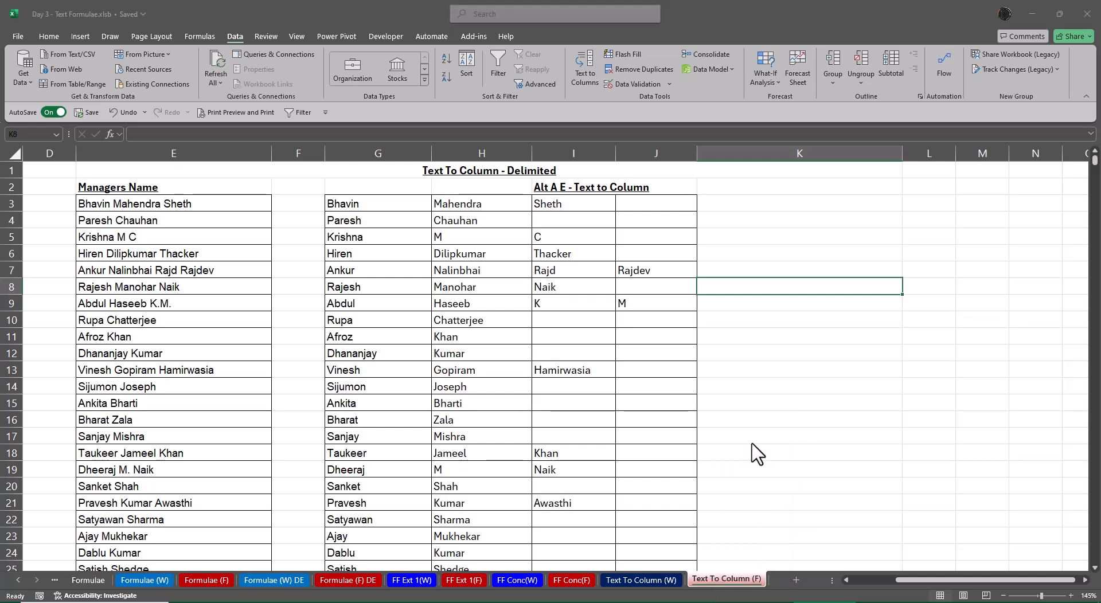
scroll(713, 484, down, 2)
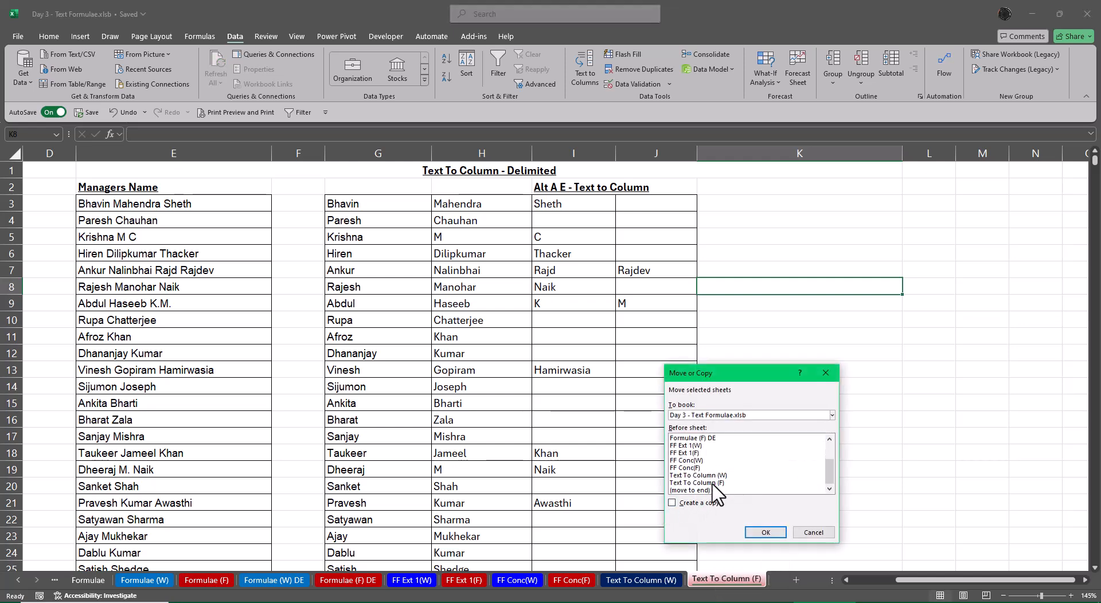
click(711, 490)
click(696, 503)
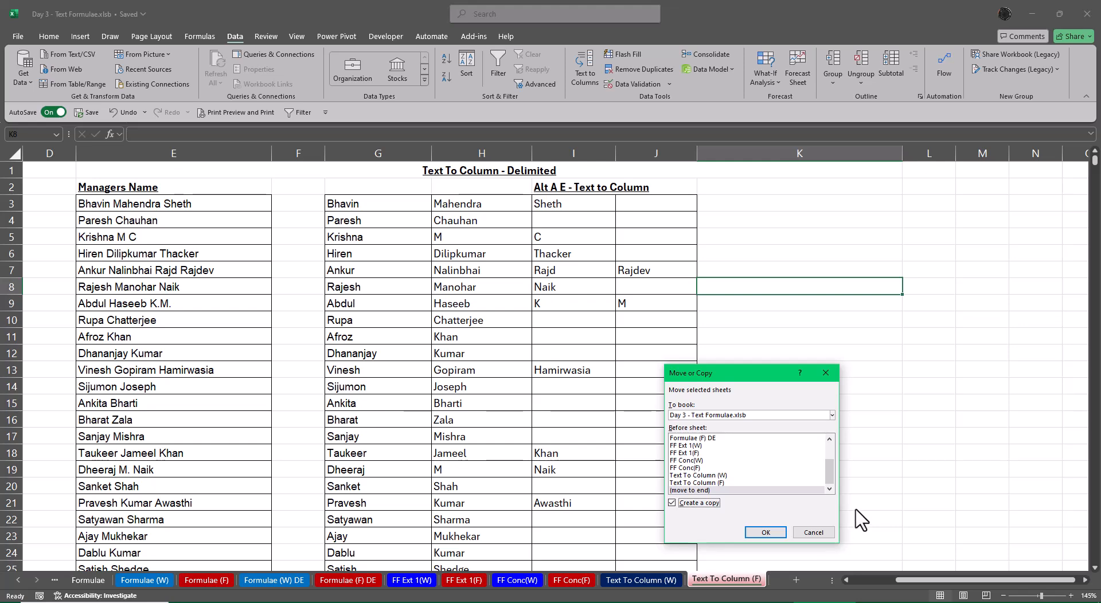
drag(761, 373, 839, 201)
click(844, 360)
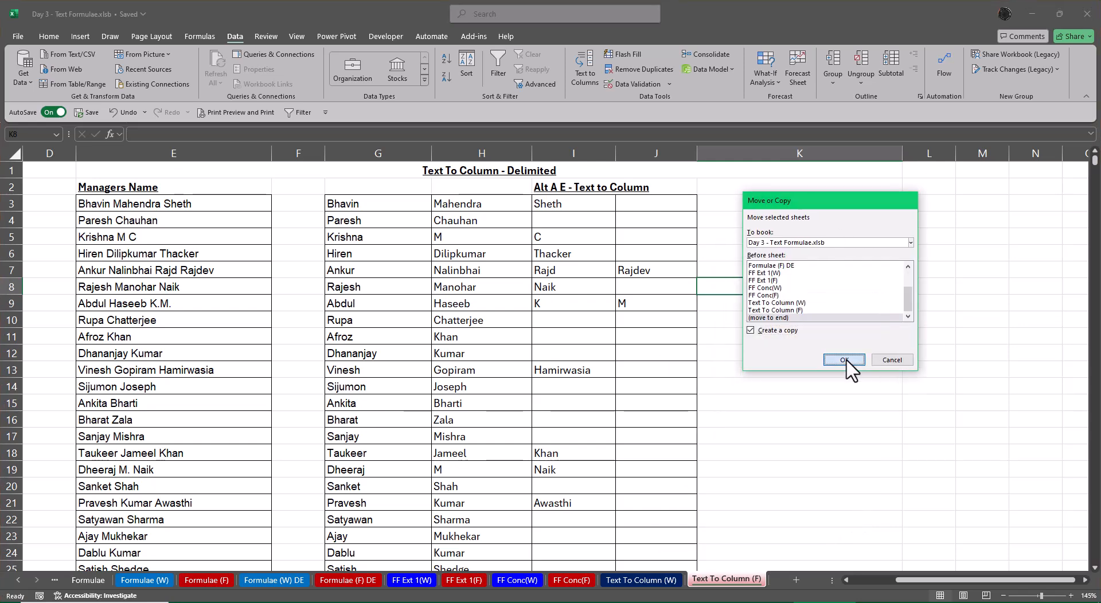
Rename the copied Text To Column (F) sheet as Concat (F)
double_click(712, 581)
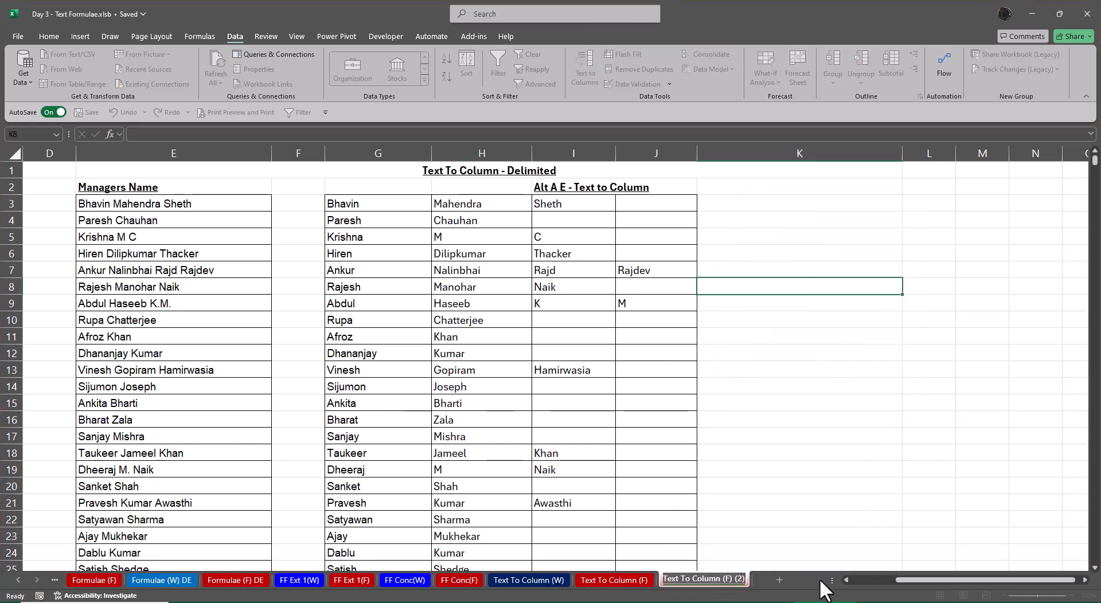
key(Delete)
key(Delete)
key(Delete)
key(Delete)
key(Delete)
key(Delete)
key(Delete)
key(Delete)
key(Delete)
key(Delete)
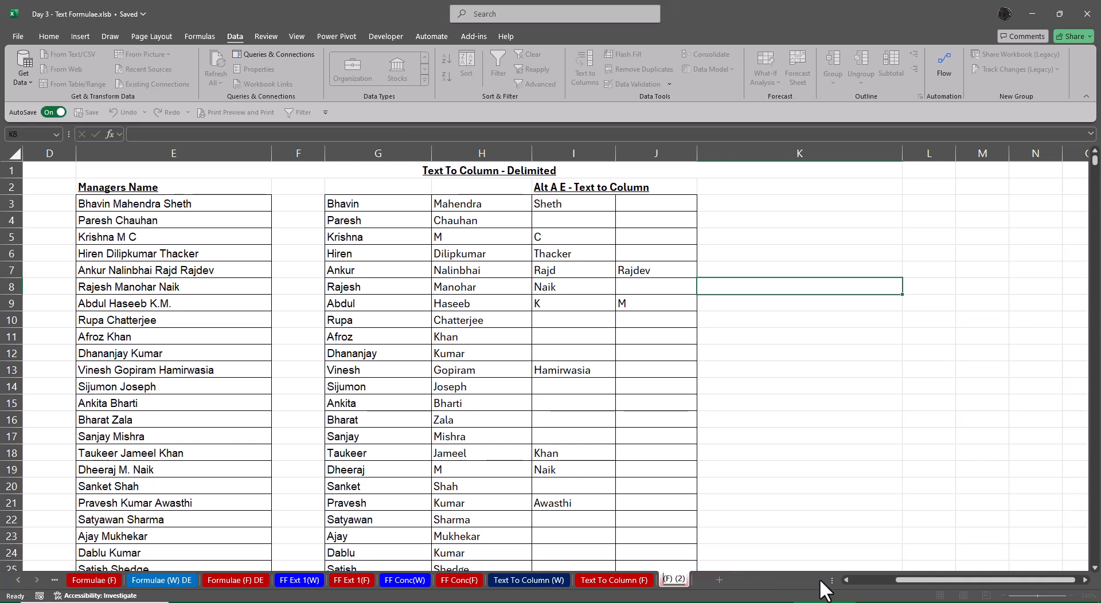
text(Concat (F)
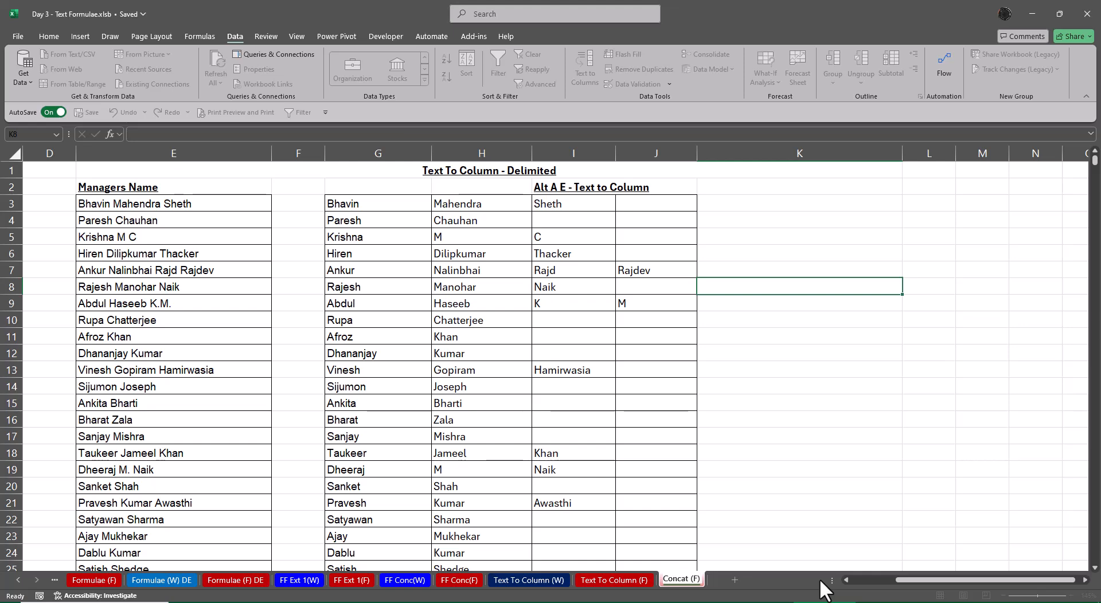
key(Return)
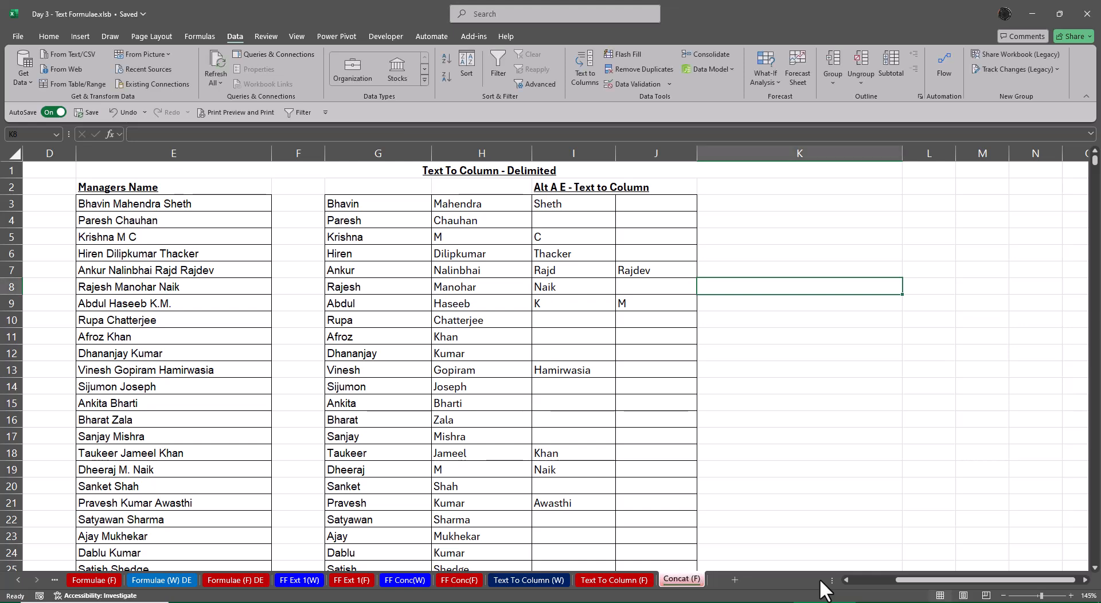
Create a copy of the Text To Column (W) sheet at the end of the workbook
click(628, 580)
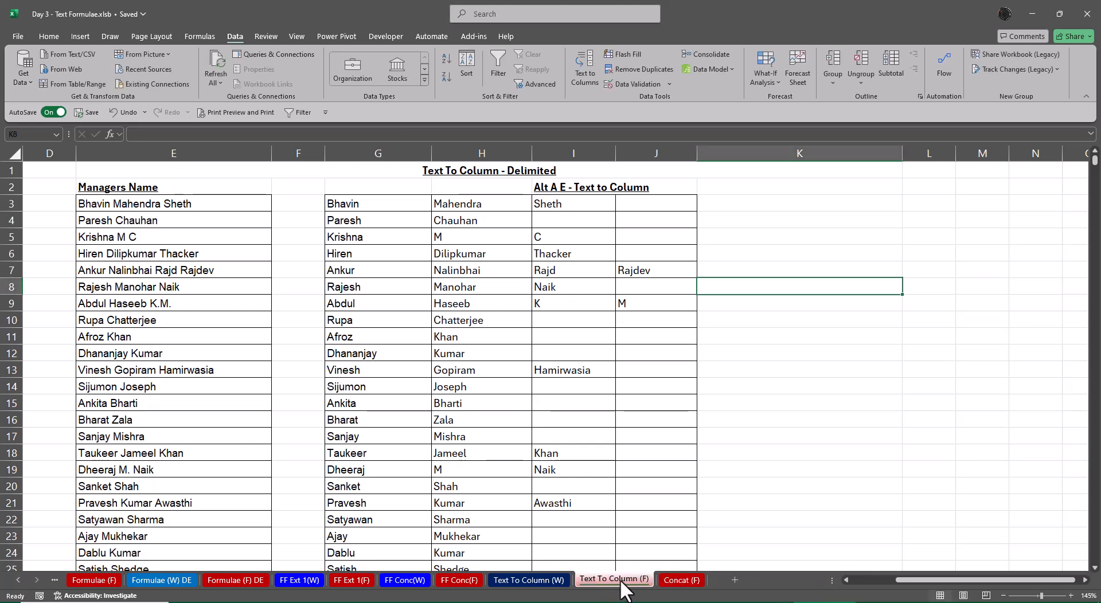
right_click(528, 581)
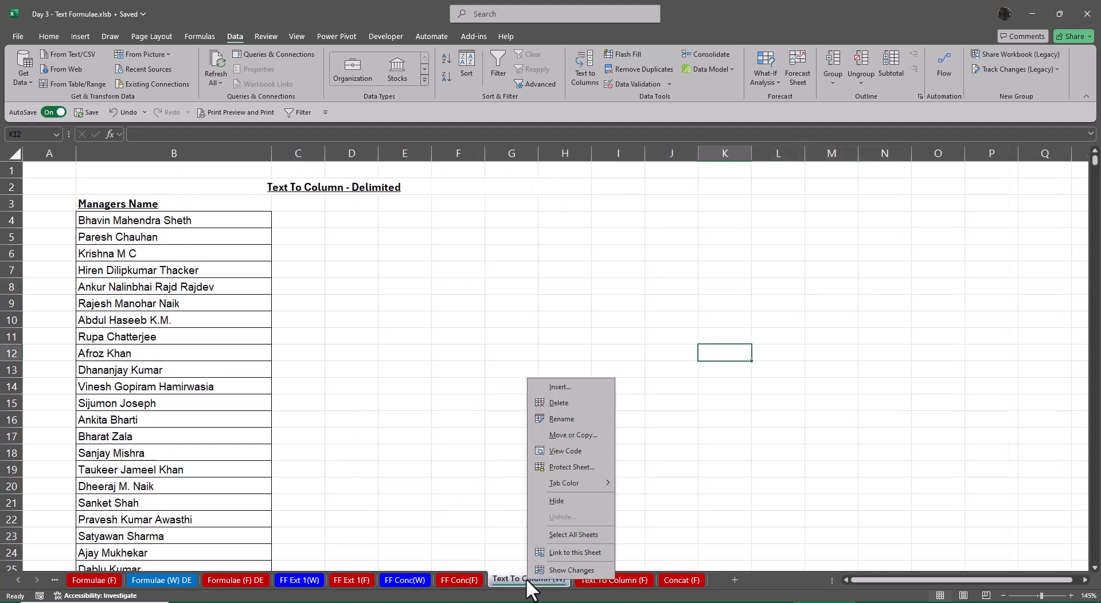
click(574, 431)
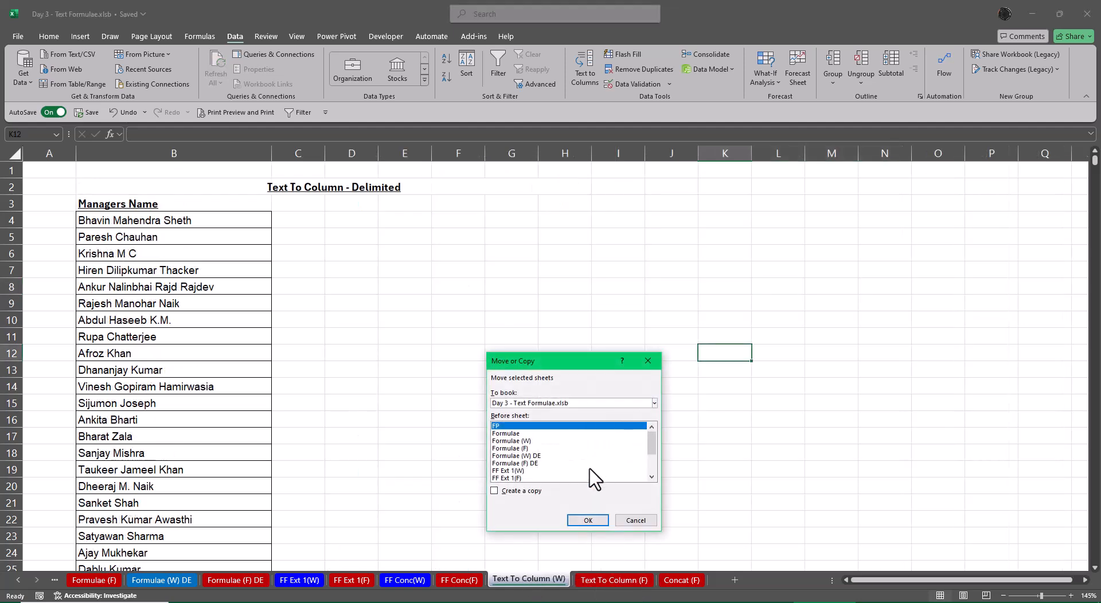
scroll(564, 462, down, 1)
click(519, 478)
click(516, 491)
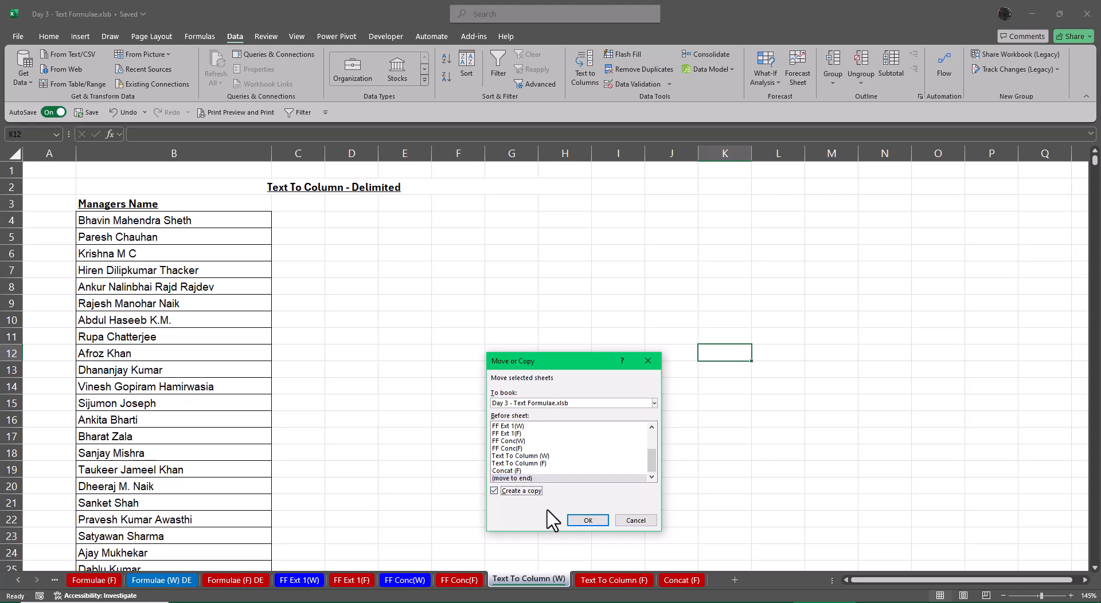
click(588, 520)
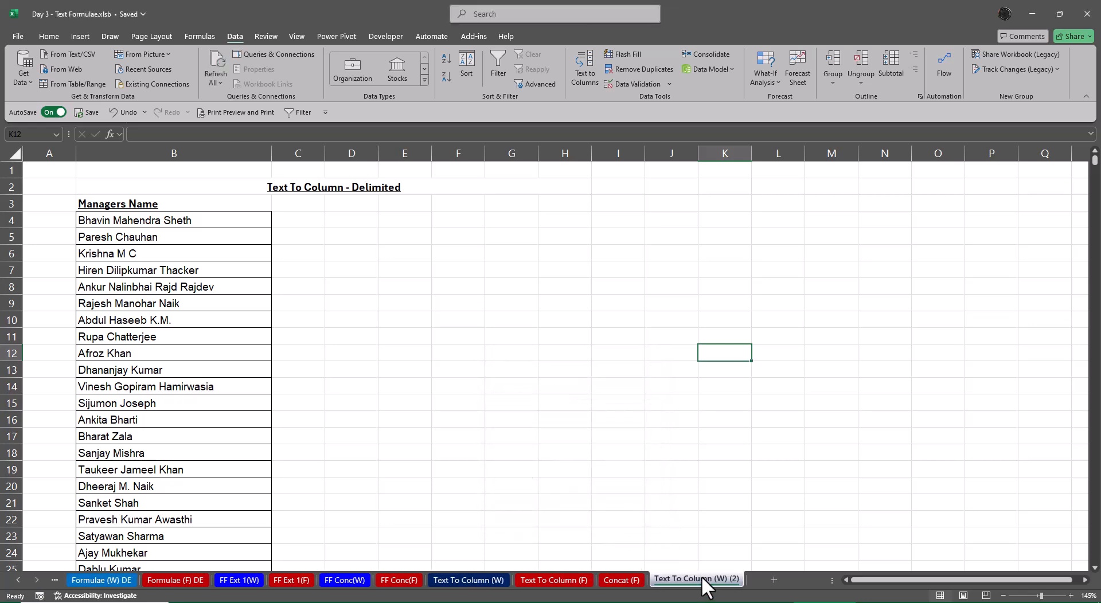
Rename the copied Text To Column (W) sheet as Concat (W)
key(End)
key(BackSpace)
key(BackSpace)
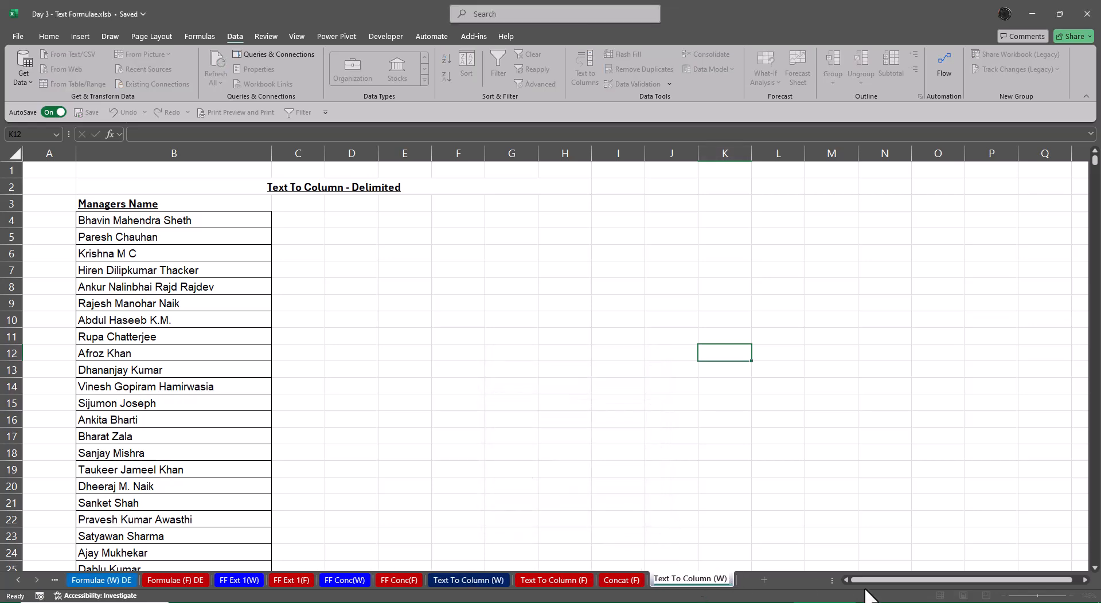
key(Home)
key(Delete)
key(Delete)
key(Delete)
key(Delete)
key(Delete)
key(Delete)
key(Delete)
key(Delete)
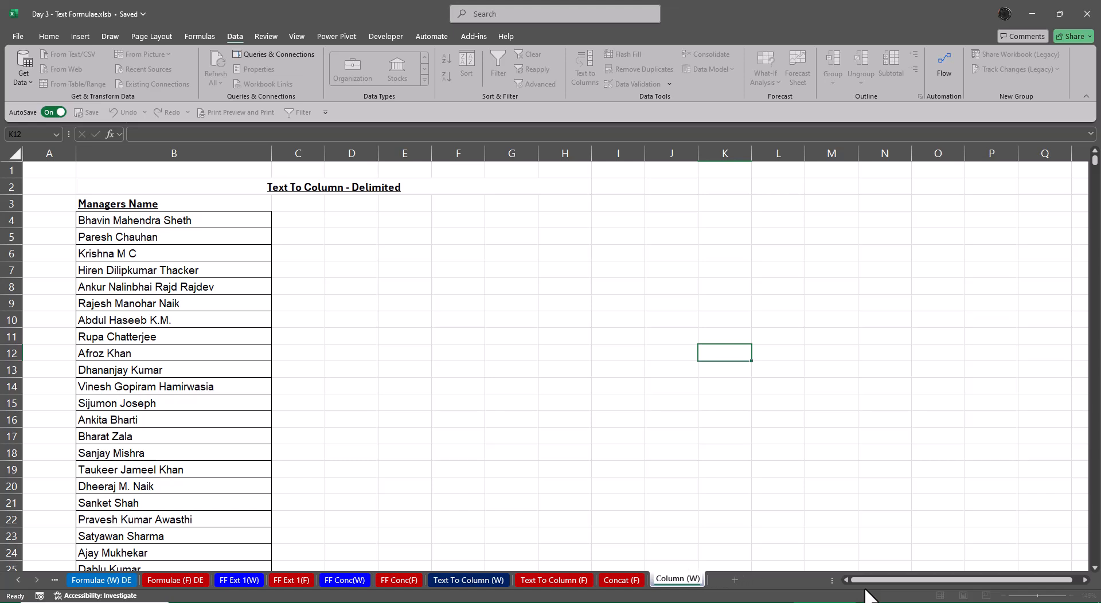
key(Delete)
key(Delete)
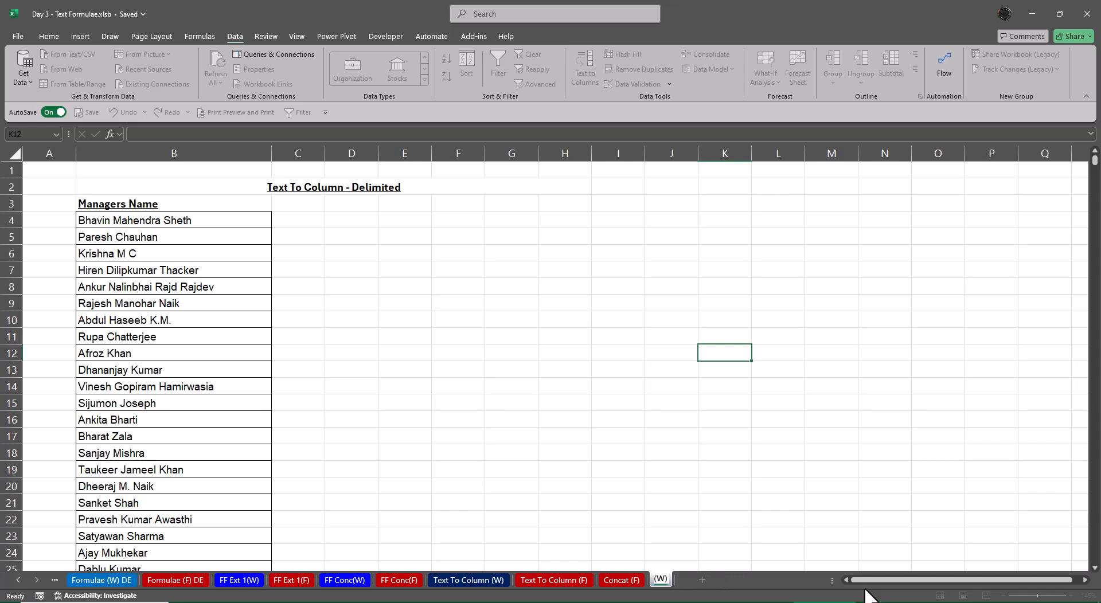
text(Concat)
key(Return)
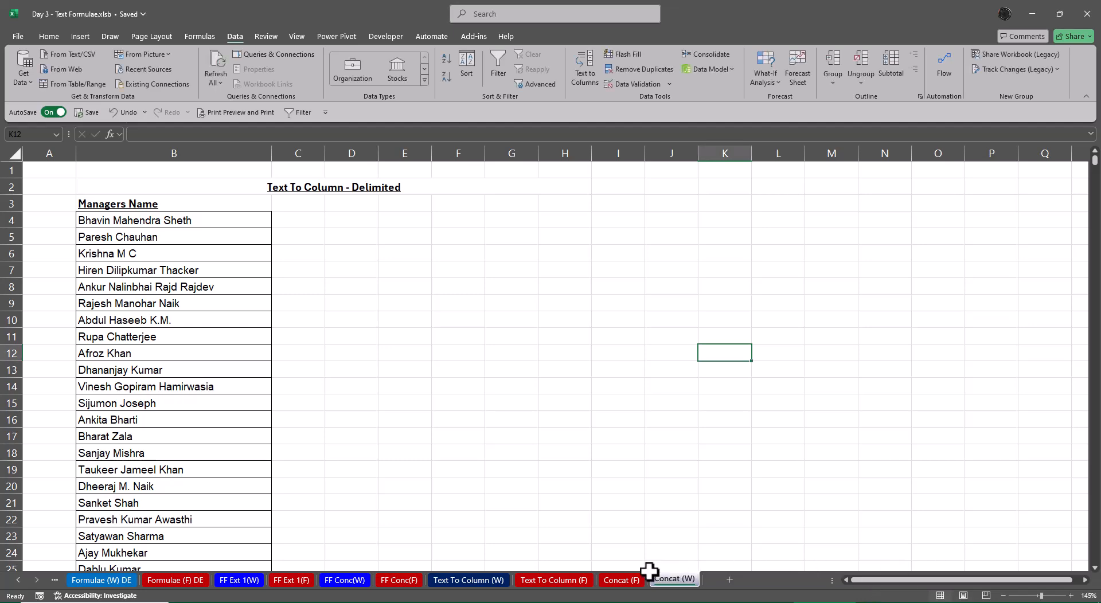
Move the Concat (F) sheet after Concat (W) and open the Concat (W) sheet
drag(633, 591, 704, 575)
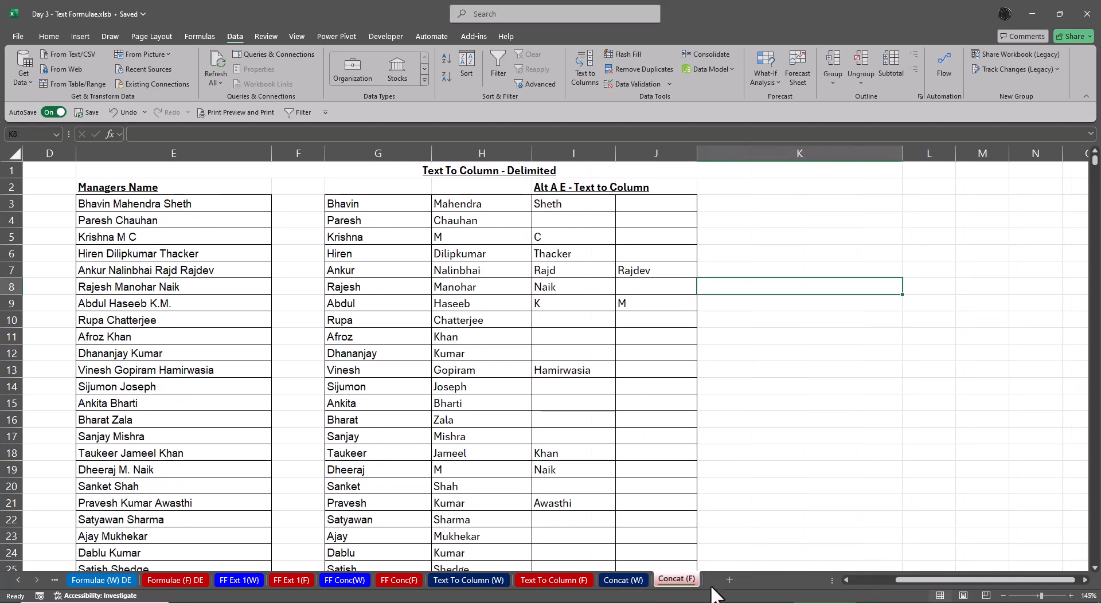
click(603, 576)
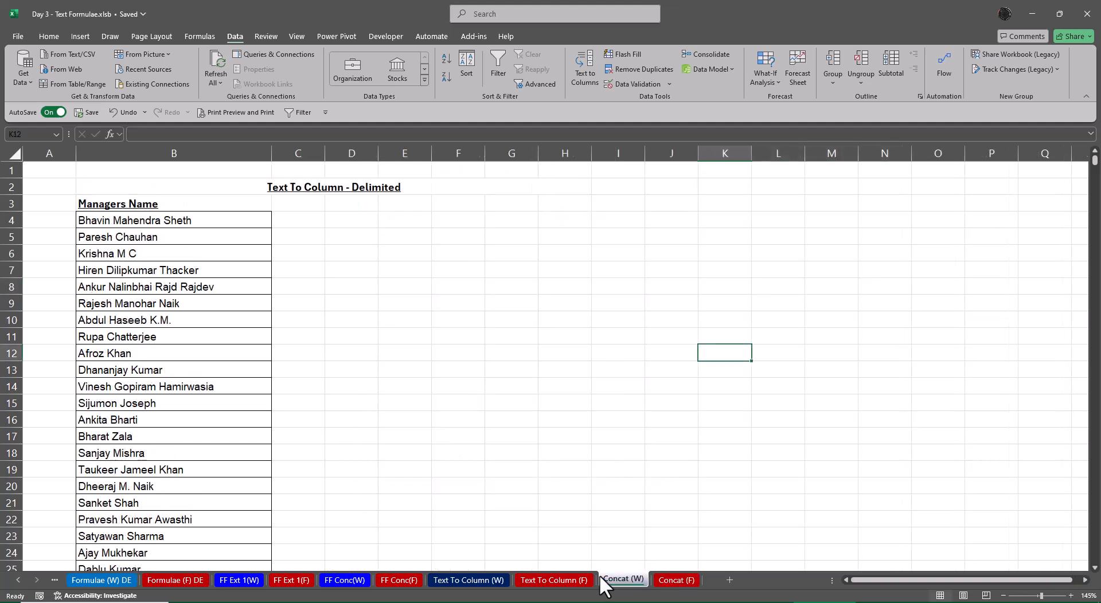
Bold the Text Join and Concat entries in the formula list on the Formulae sheet
click(677, 582)
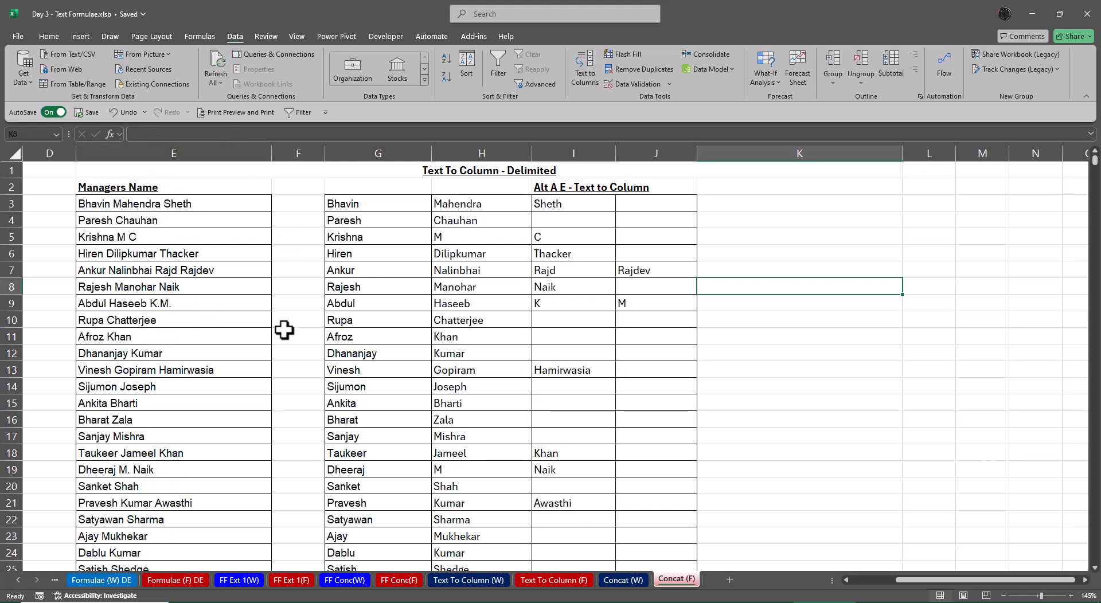
click(920, 188)
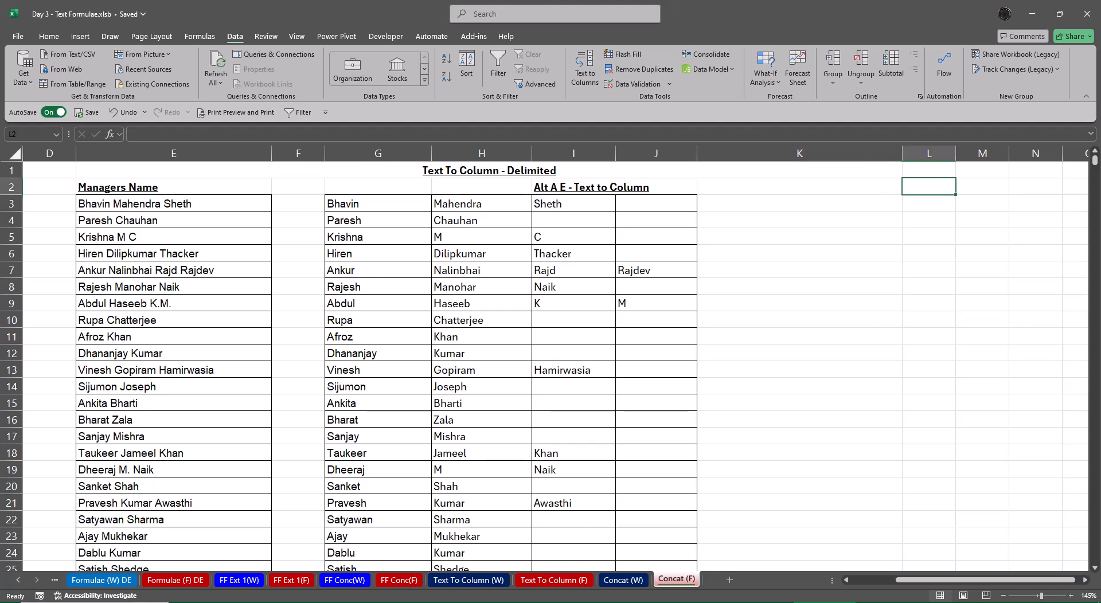
click(19, 581)
click(18, 582)
click(19, 581)
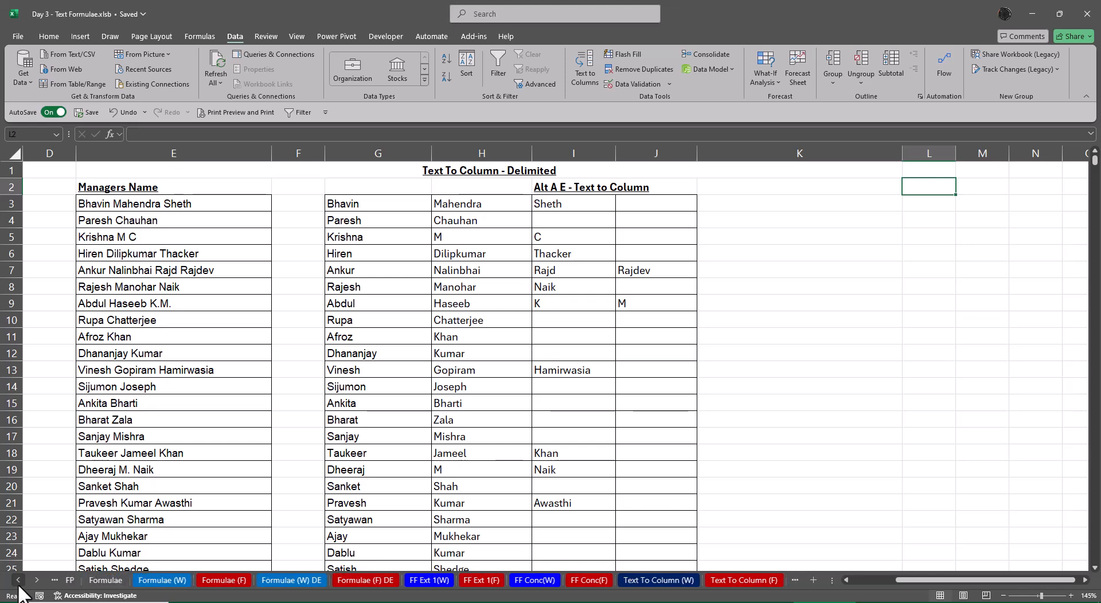
click(19, 581)
click(111, 580)
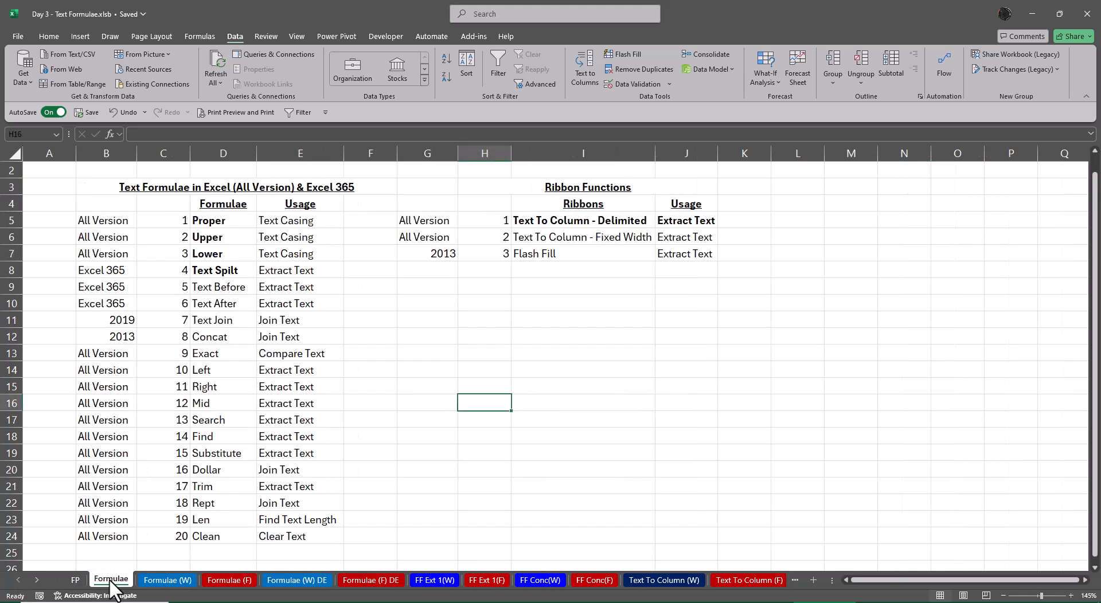
click(229, 319)
key(ctrl+b)
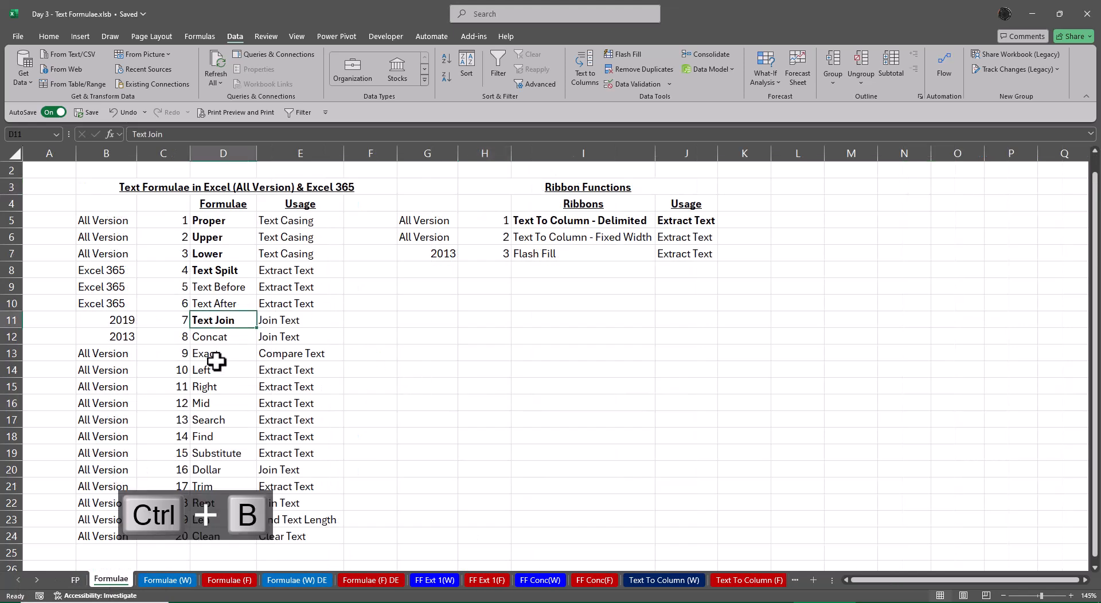
click(214, 335)
key(ctrl+v)
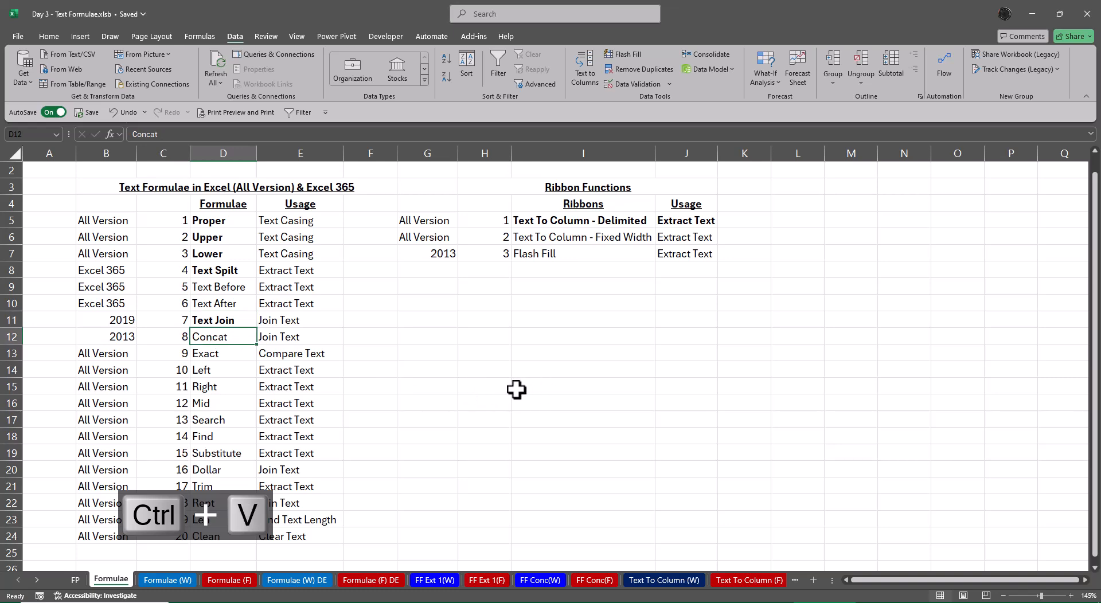
key(ctrl+b)
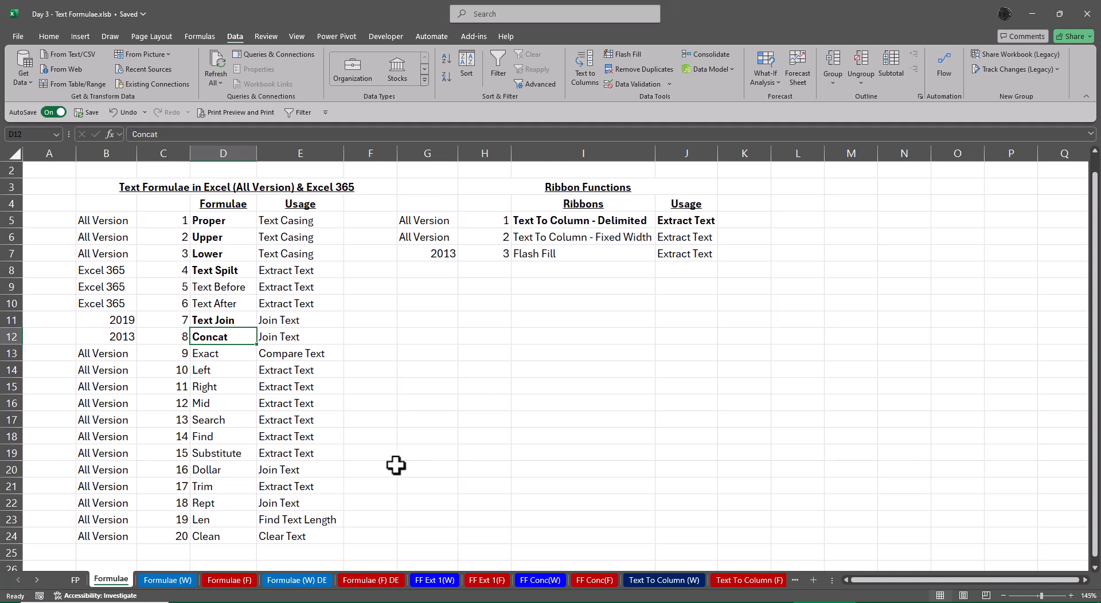
Bold the Trim entry and its usage text in the formula list
click(235, 488)
shift+click(312, 486)
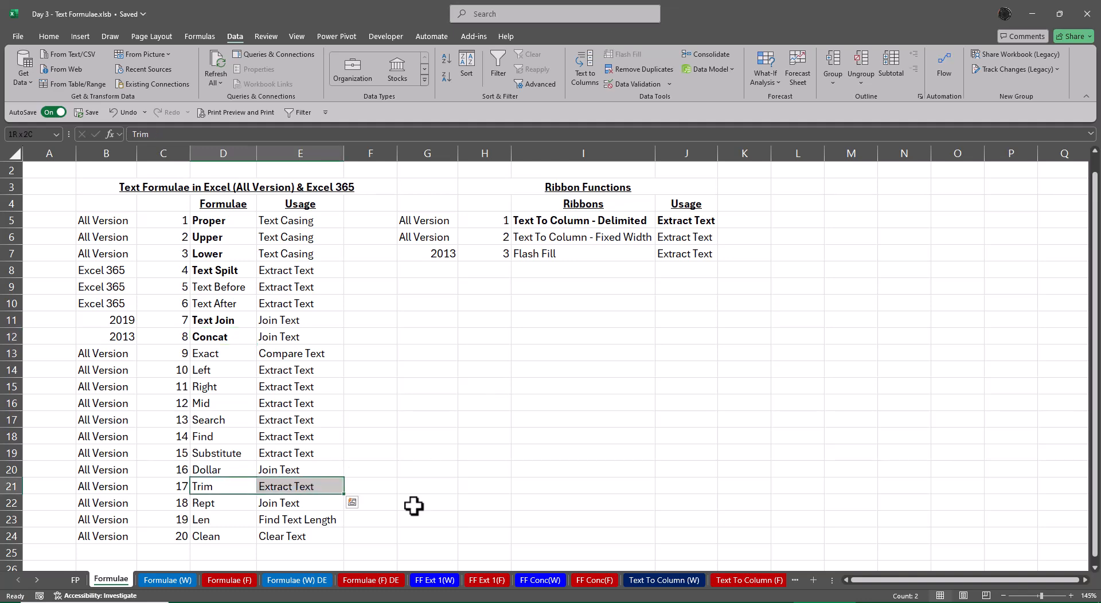
key(ctrl+b)
click(352, 501)
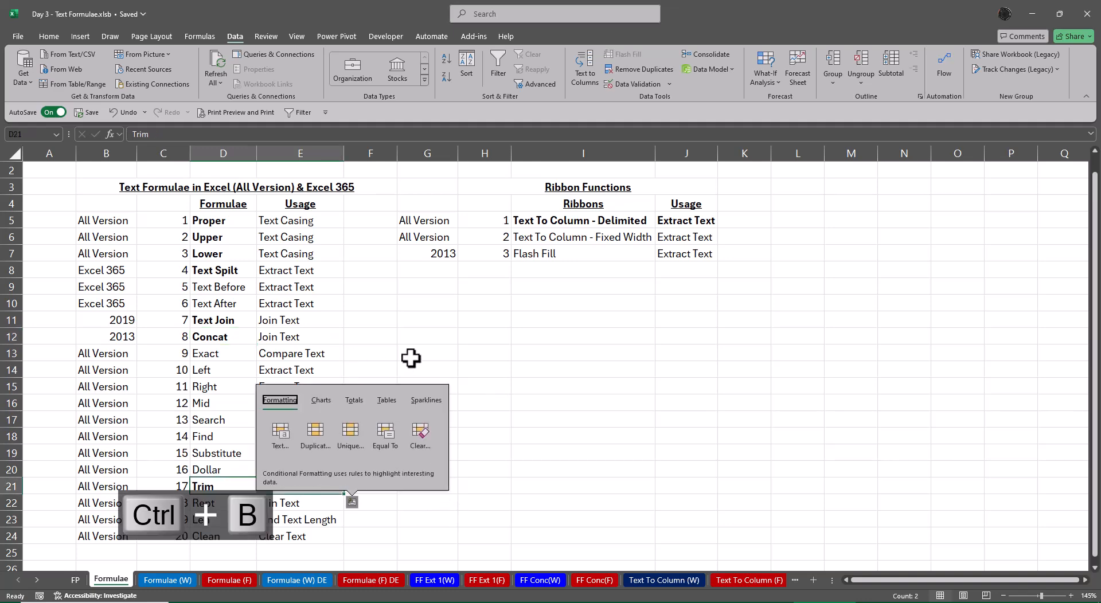
key(Escape)
Bold the Join Text usages of Text Join and Concat, and the Len entry with its usage text
drag(307, 338, 297, 322)
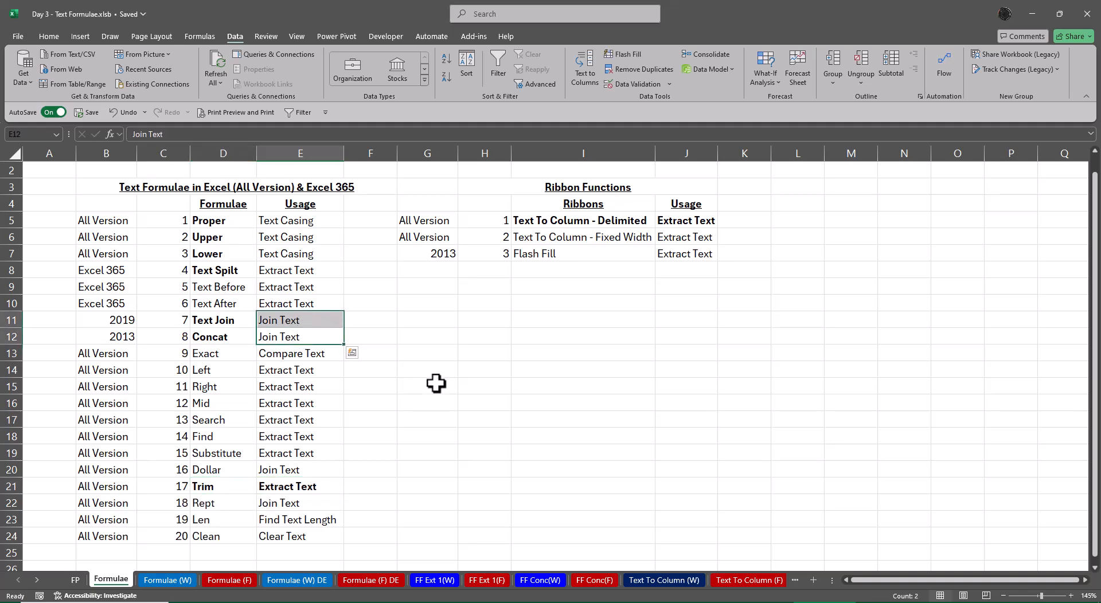
key(ctrl+b)
click(518, 397)
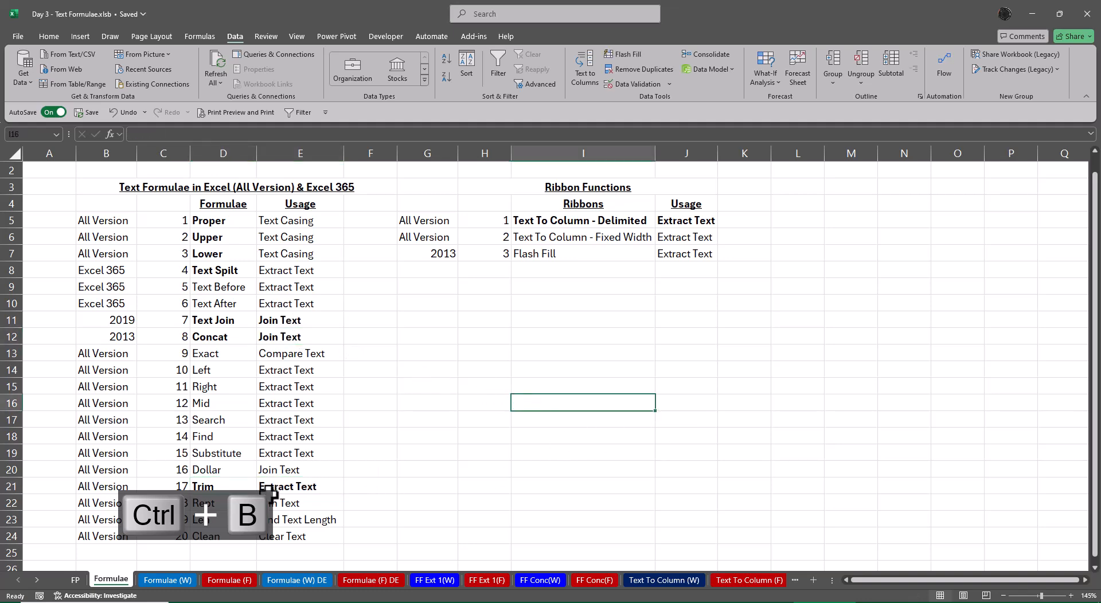
drag(213, 522, 285, 519)
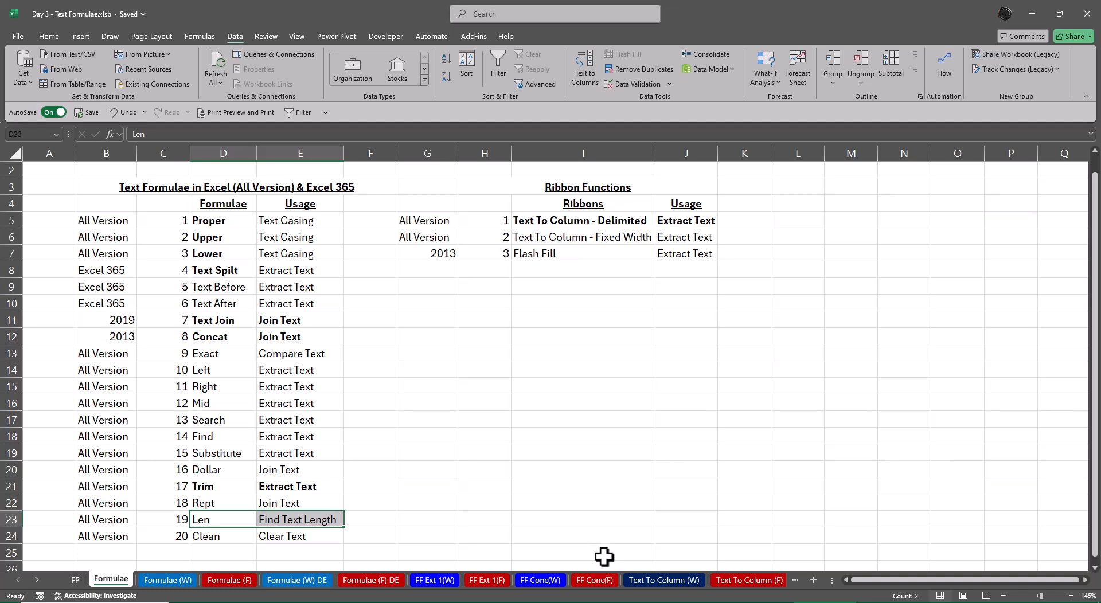
key(ctrl+b)
click(547, 457)
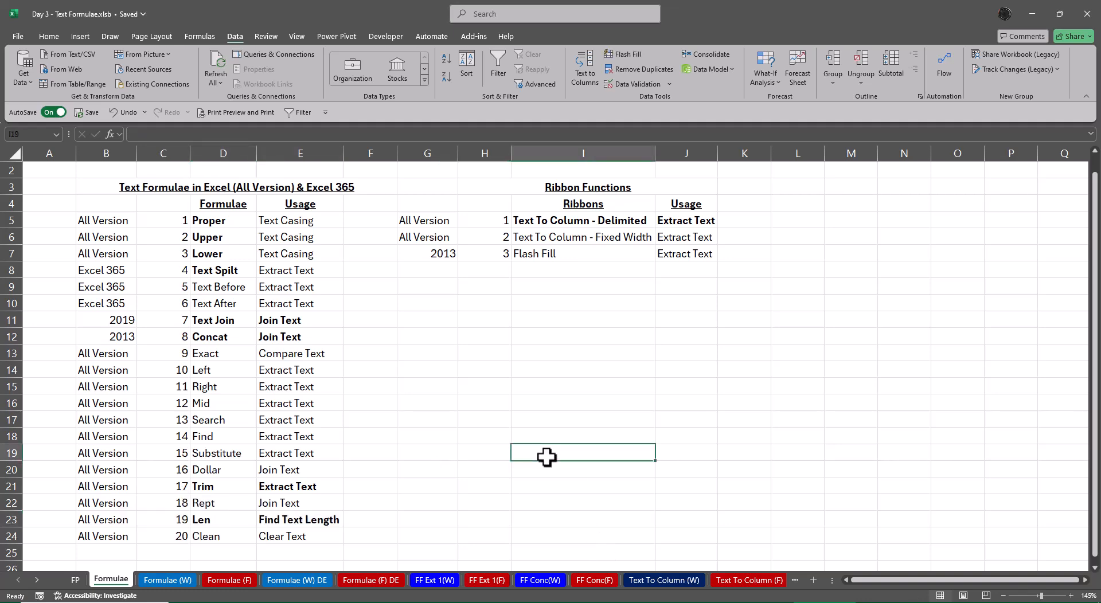
Enter the heading Concat in cell L2 of the Concat (F) sheet
click(36, 580)
click(38, 580)
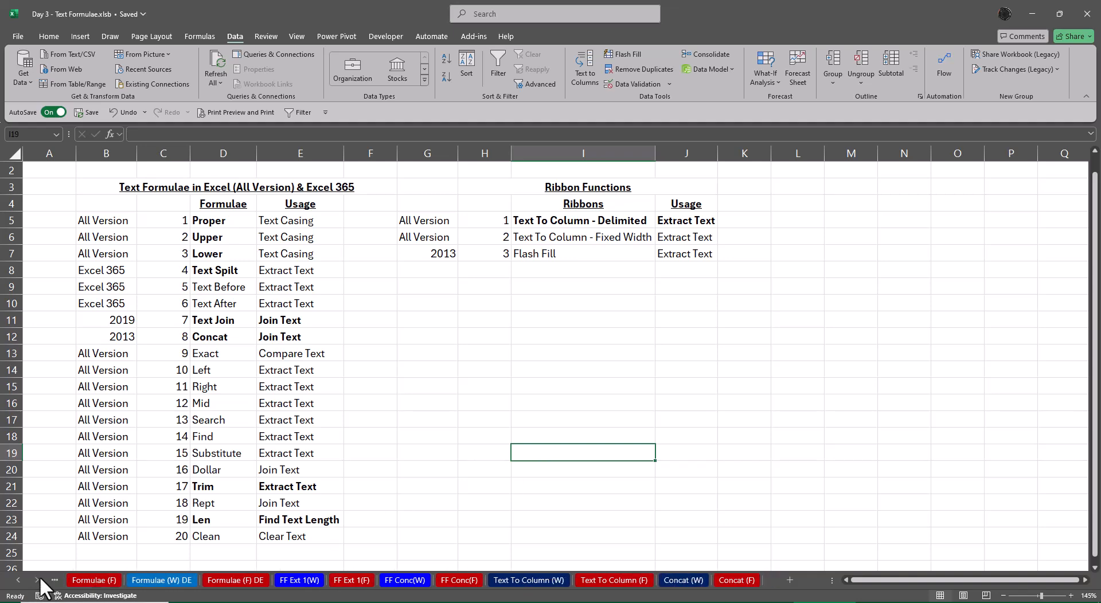
click(737, 582)
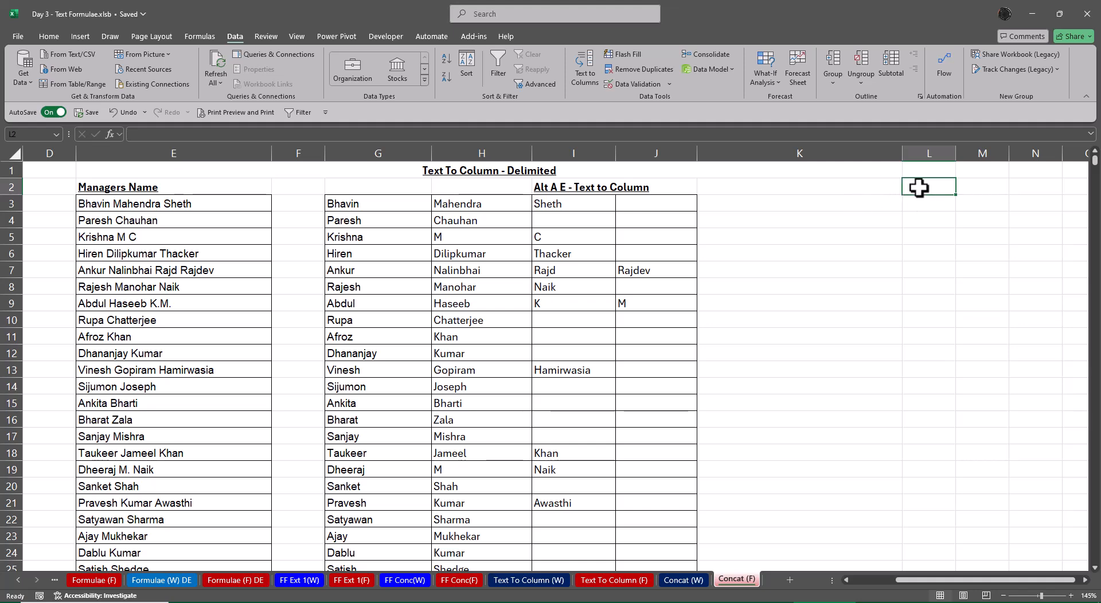
text(Concat)
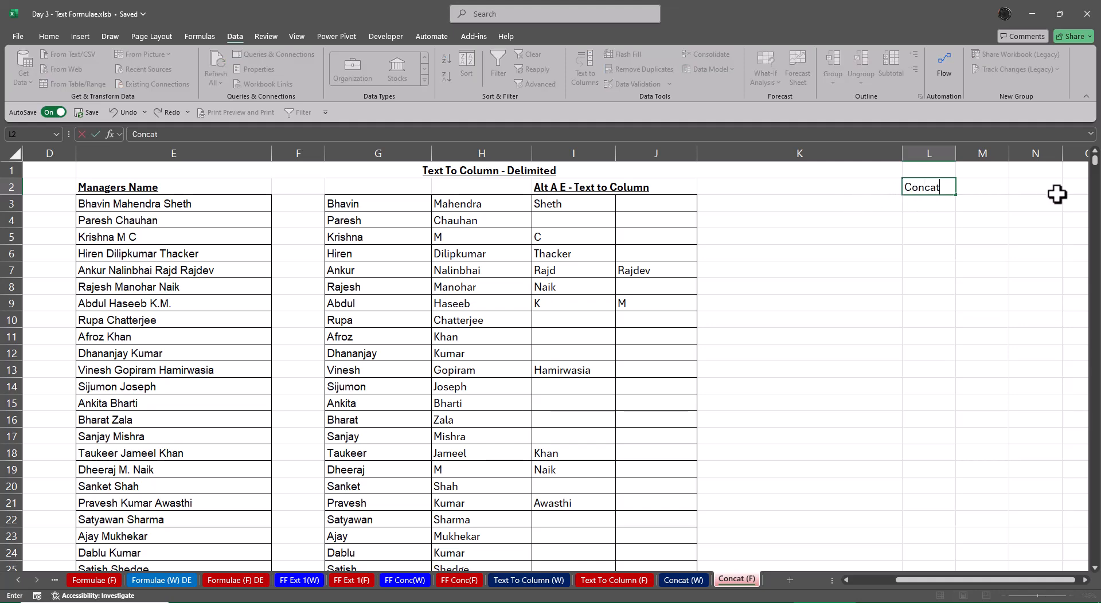
key(Return)
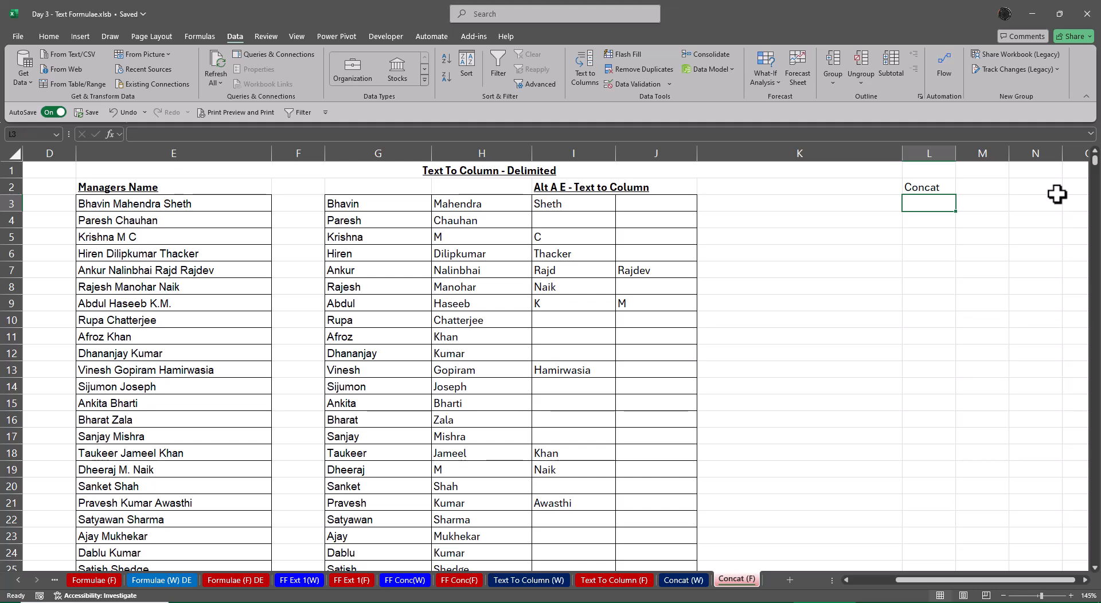
Enter the heading Concatenate in cell K2, beside the Concat heading
key(Up)
key(Left)
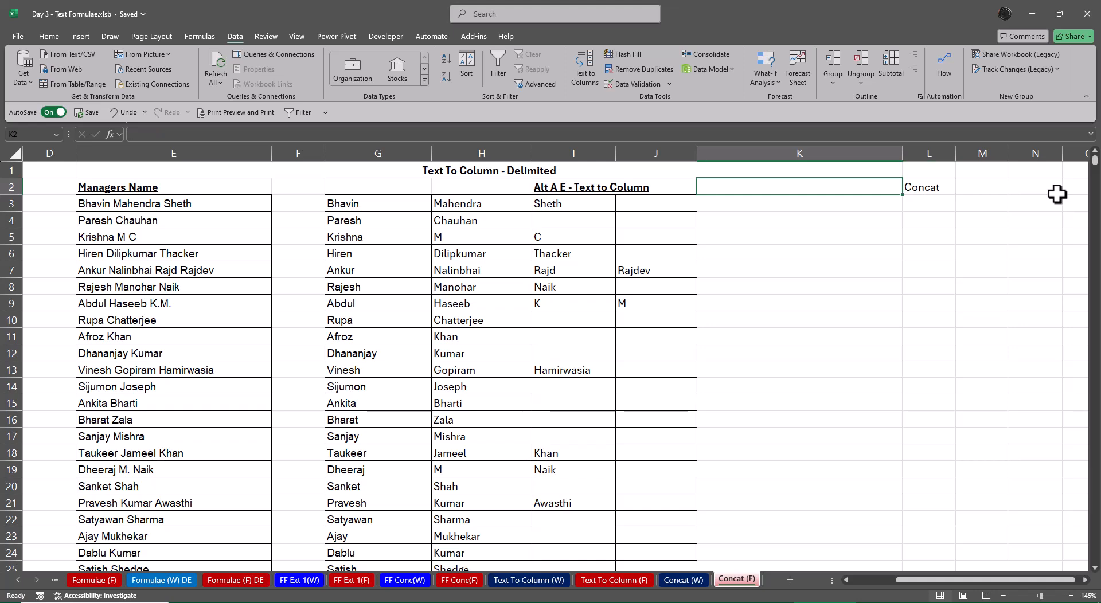
text(Concatenate)
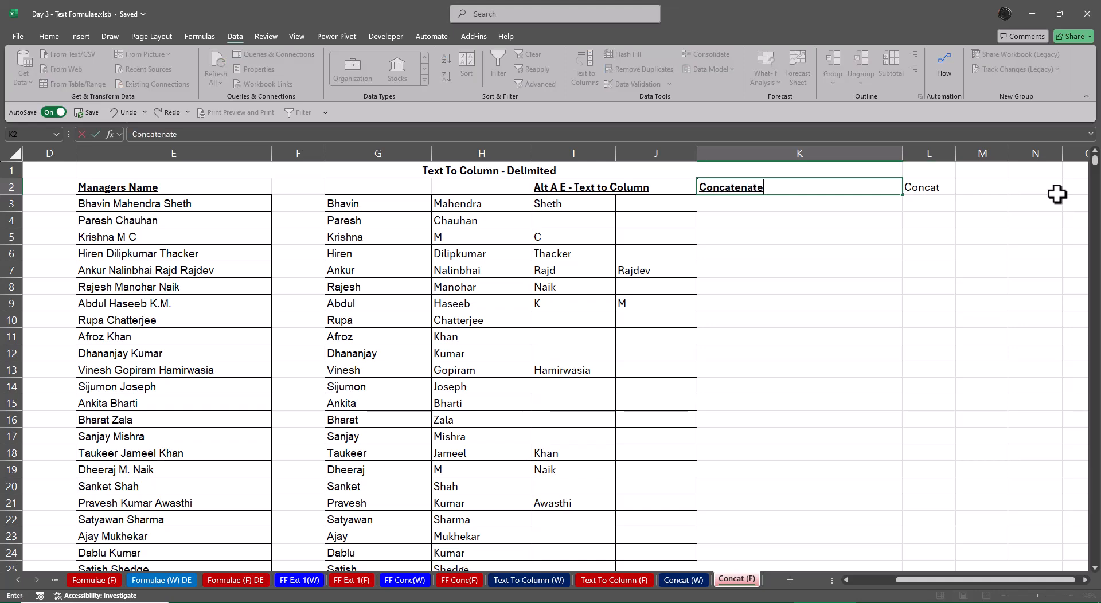
key(Return)
key(Up)
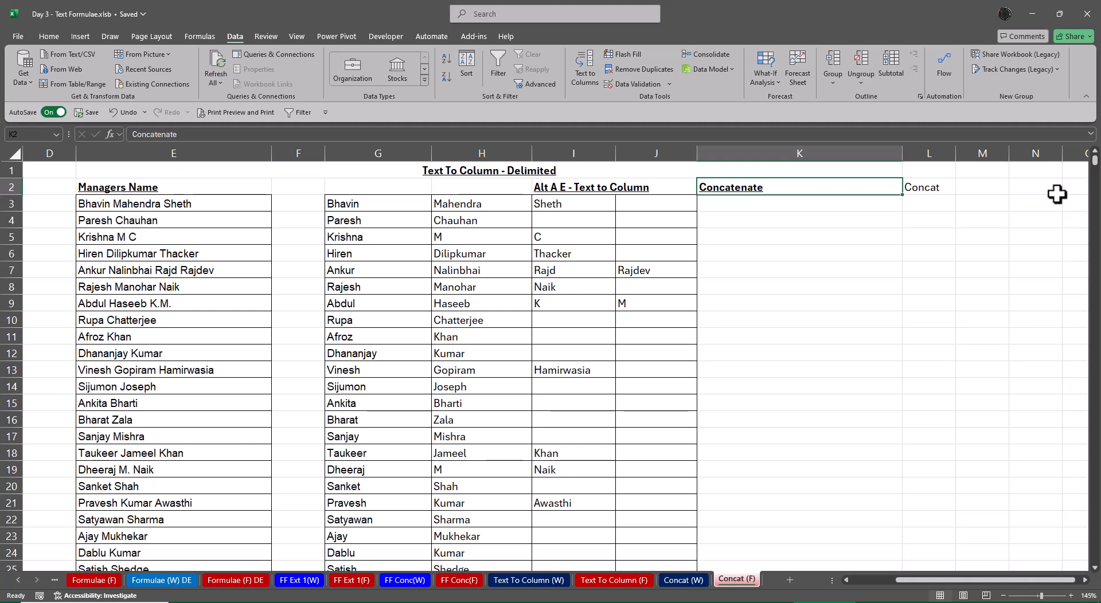
Enter the version year 2013 in cell L1 above the Concat heading
key(Right)
key(Up)
text(2)
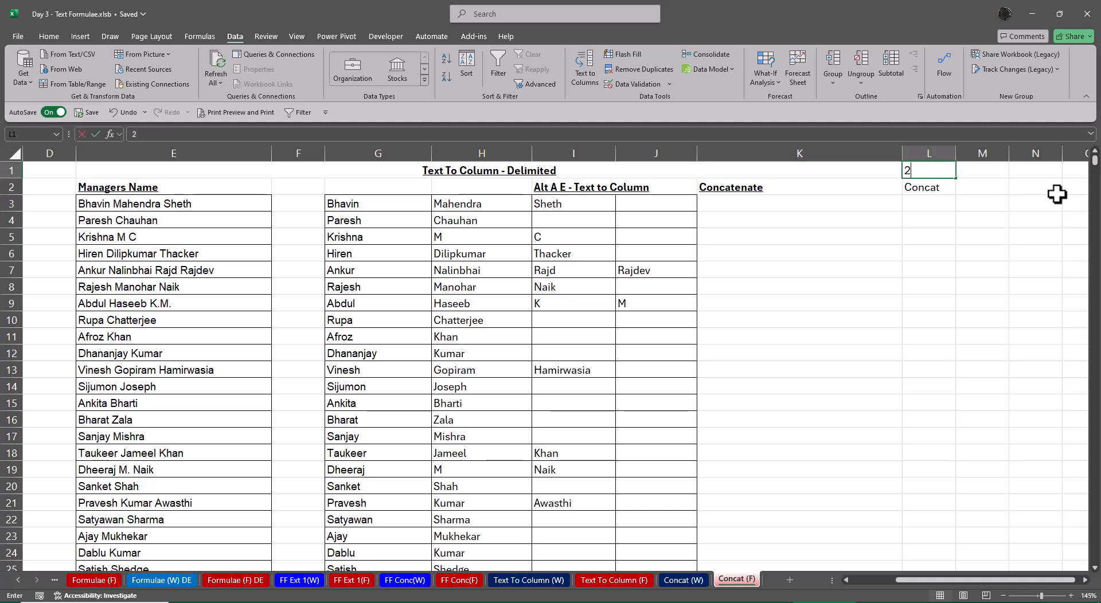
text(013)
key(Return)
key(Up)
Unmerge the Text To Column - Delimited title and merge and center it across E1:J1 only
key(Left)
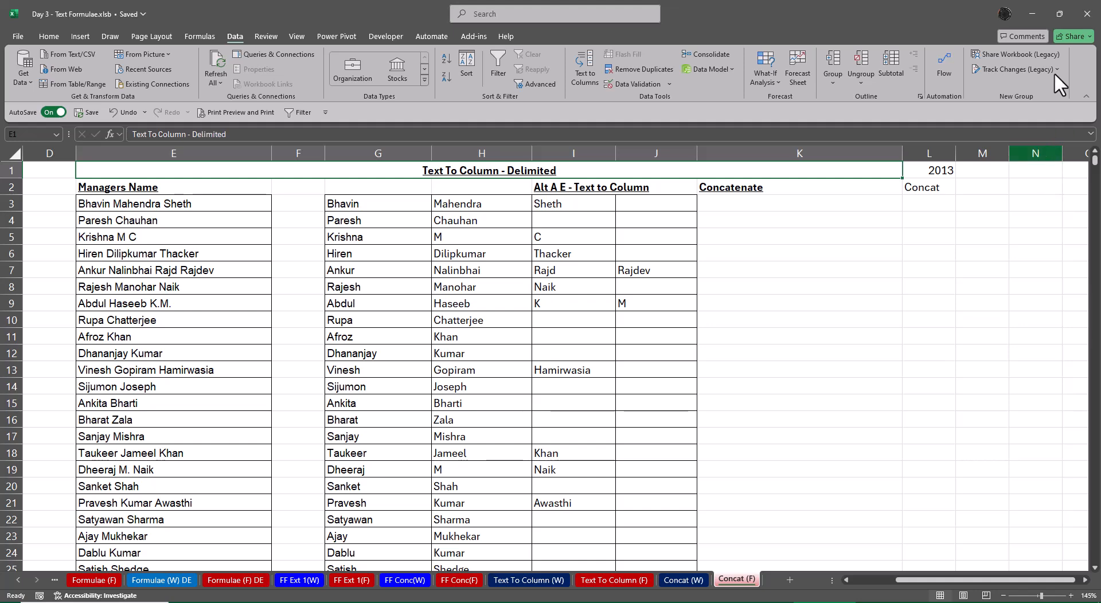
click(50, 35)
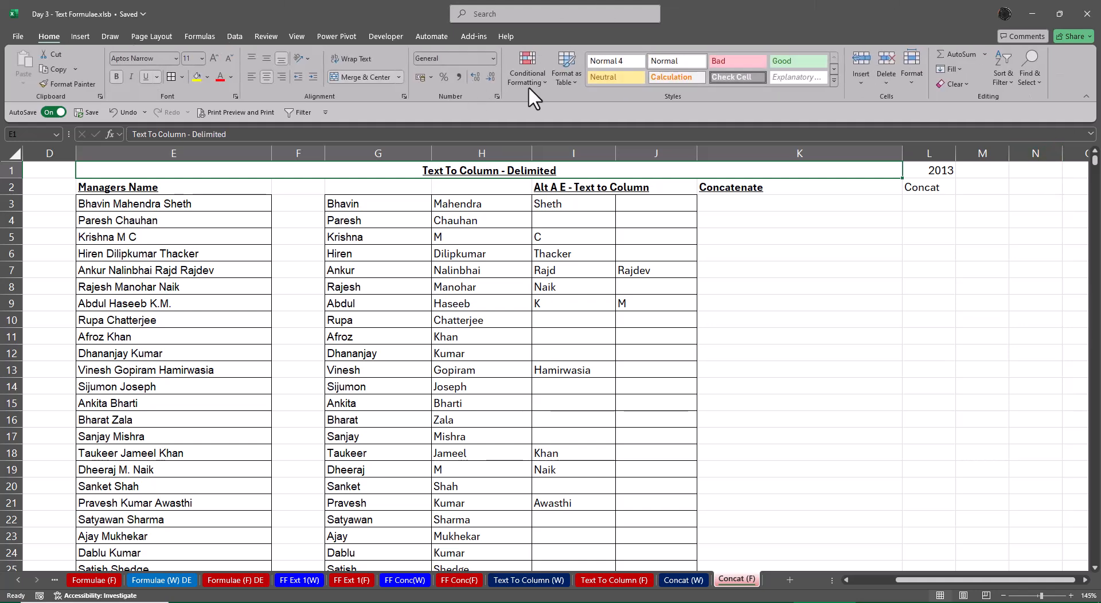
click(353, 77)
drag(156, 172, 653, 172)
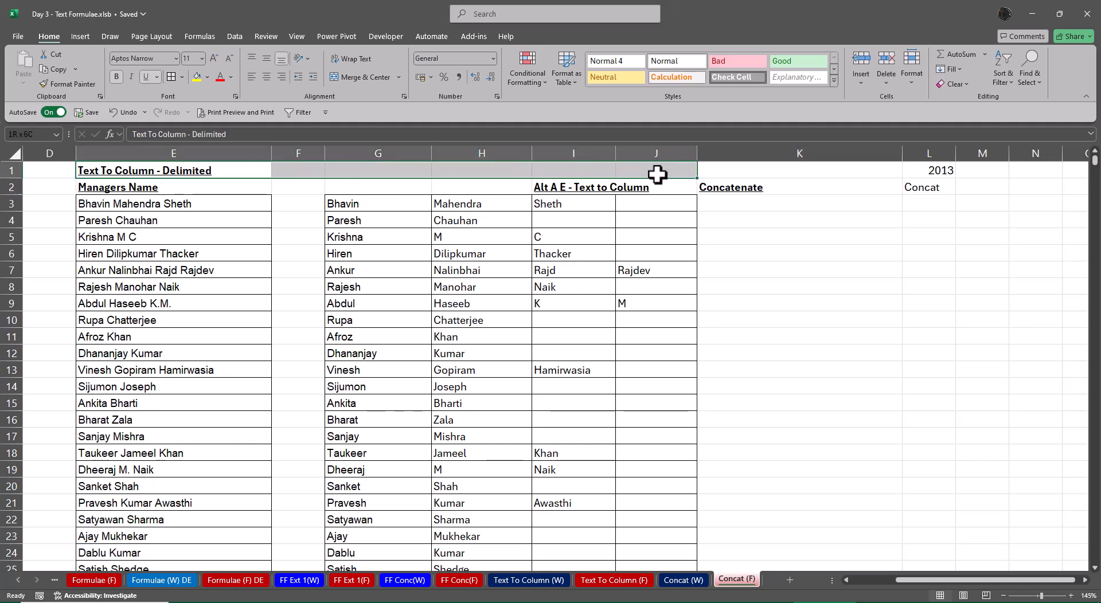
click(346, 77)
Enter All Version in cell K1 above the Concatenate heading
click(758, 170)
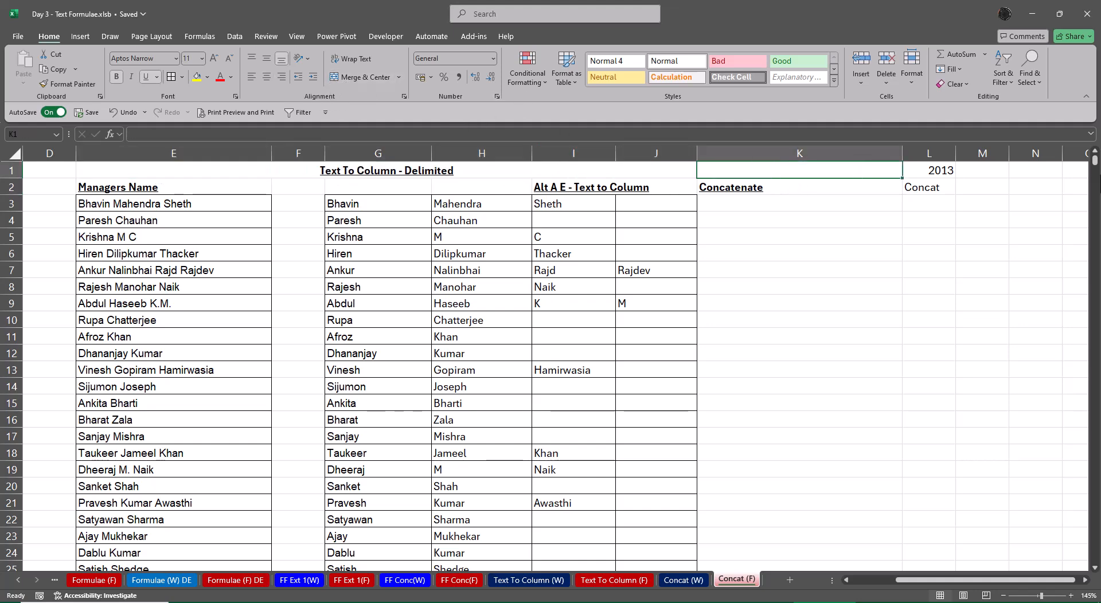
text(All V)
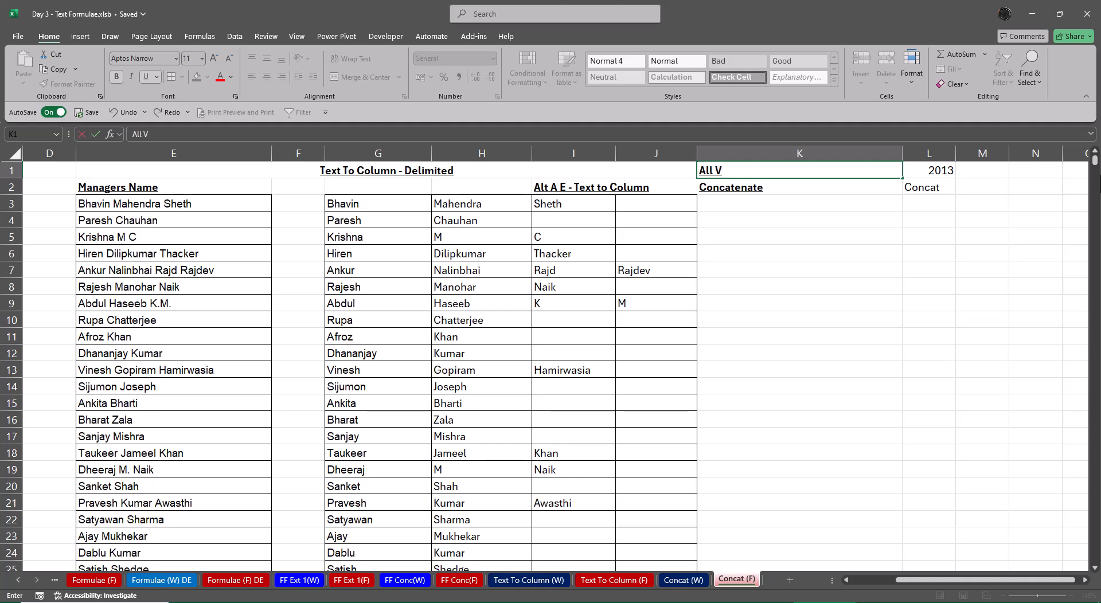
text(ersion)
key(Tab)
Bold and underline the 2013 label in L1 and the Concat heading in L2
key(ctrl+b)
key(ctrl+u)
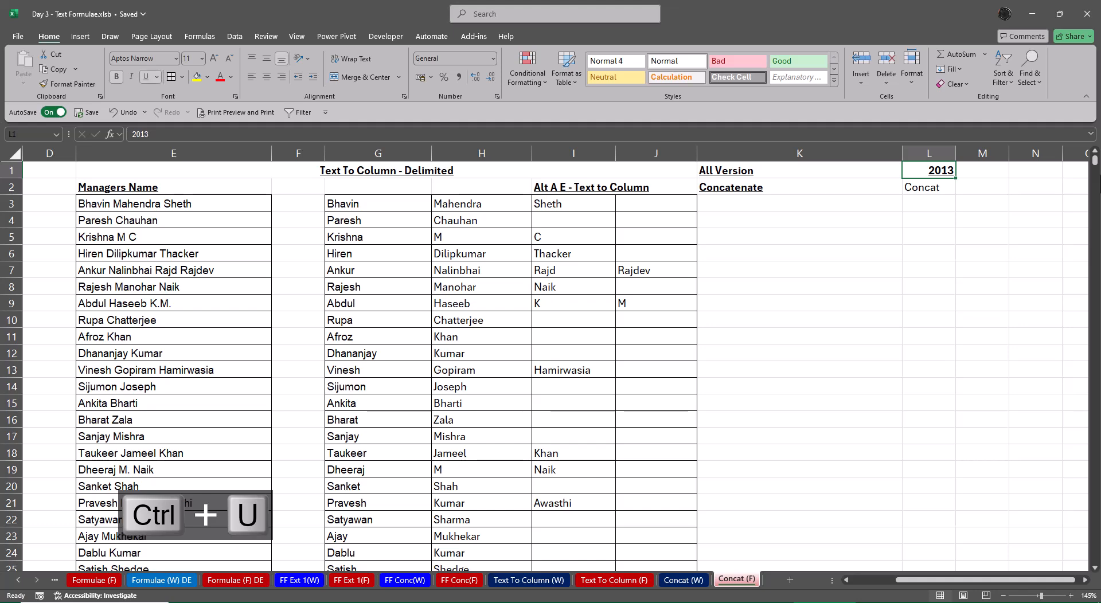
key(Down)
key(Down)
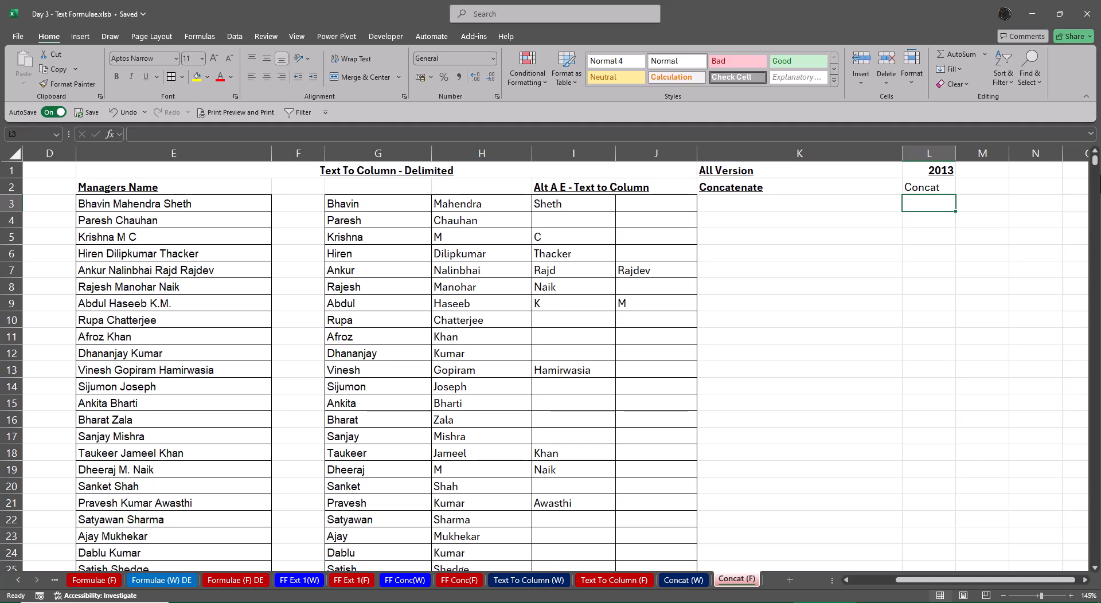
key(Up)
key(ctrl+b)
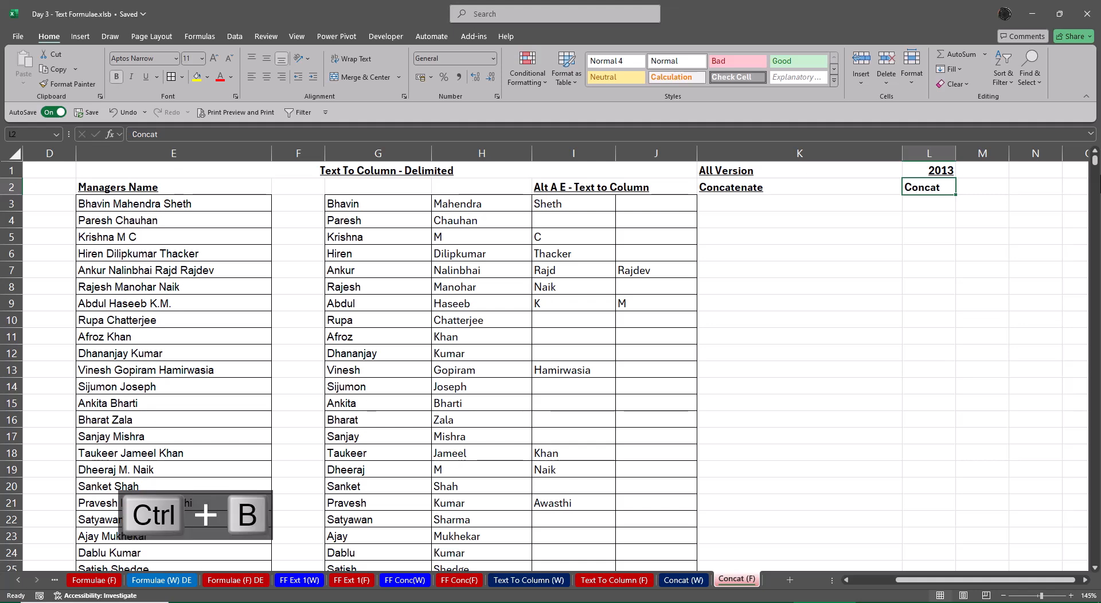
key(ctrl+u)
key(Down)
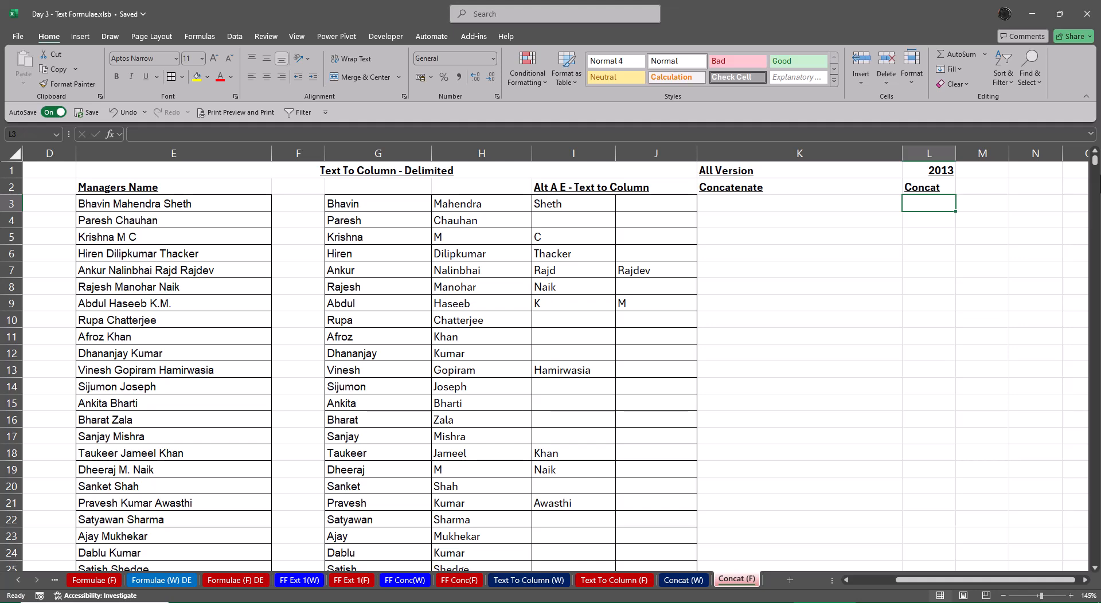
Enter & as the heading in cell M2, next to Concat
key(Up)
key(Right)
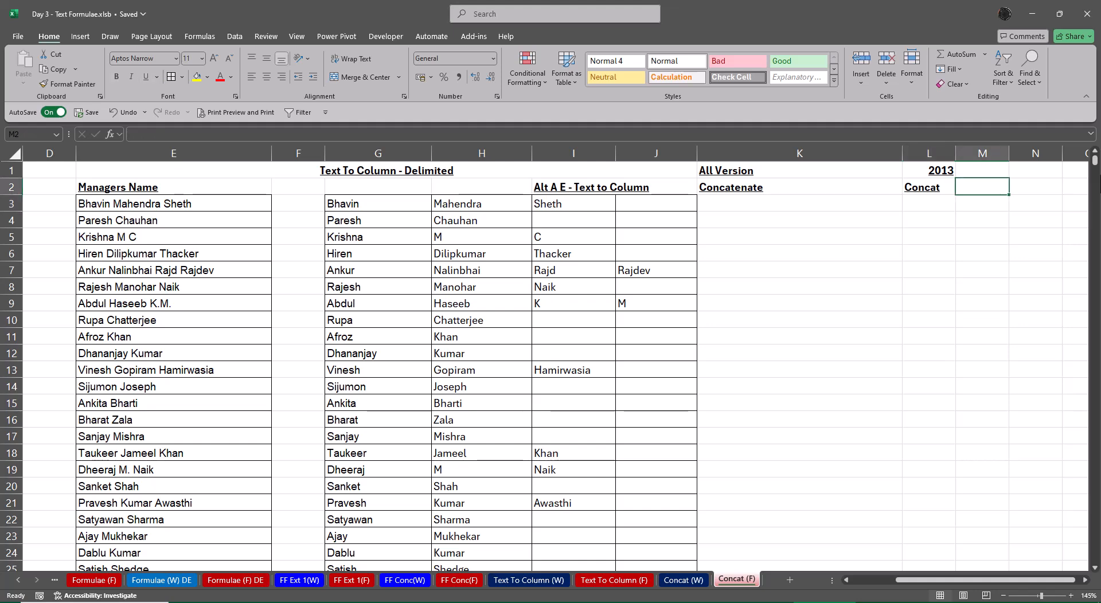
text(&)
key(Return)
Start a CONCAT formula in cell L3 and open its function arguments
key(Left)
text(=co)
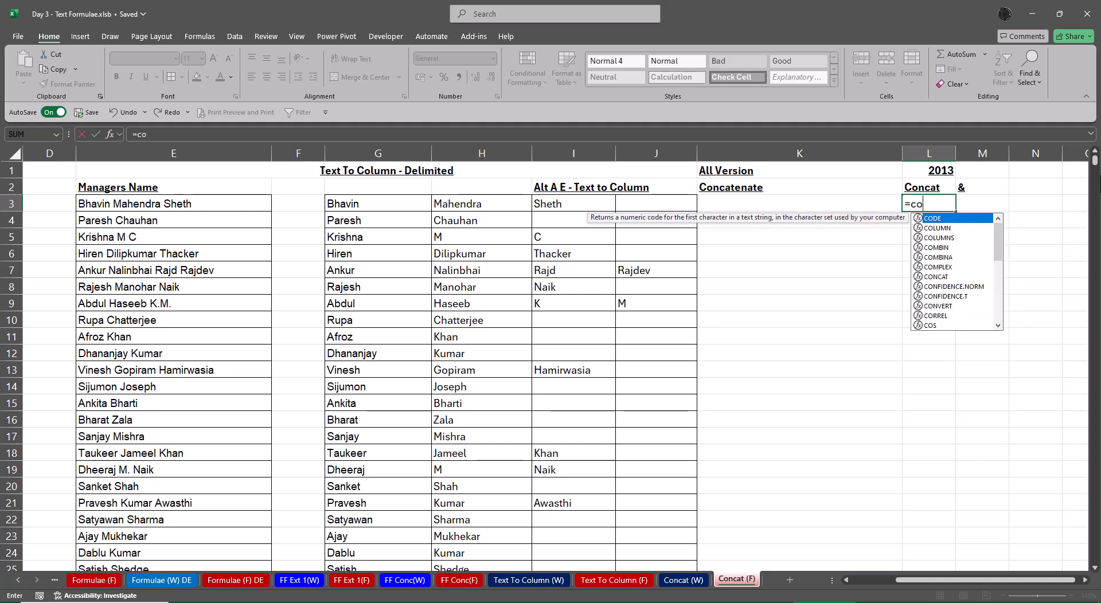
text(nc)
key(Tab)
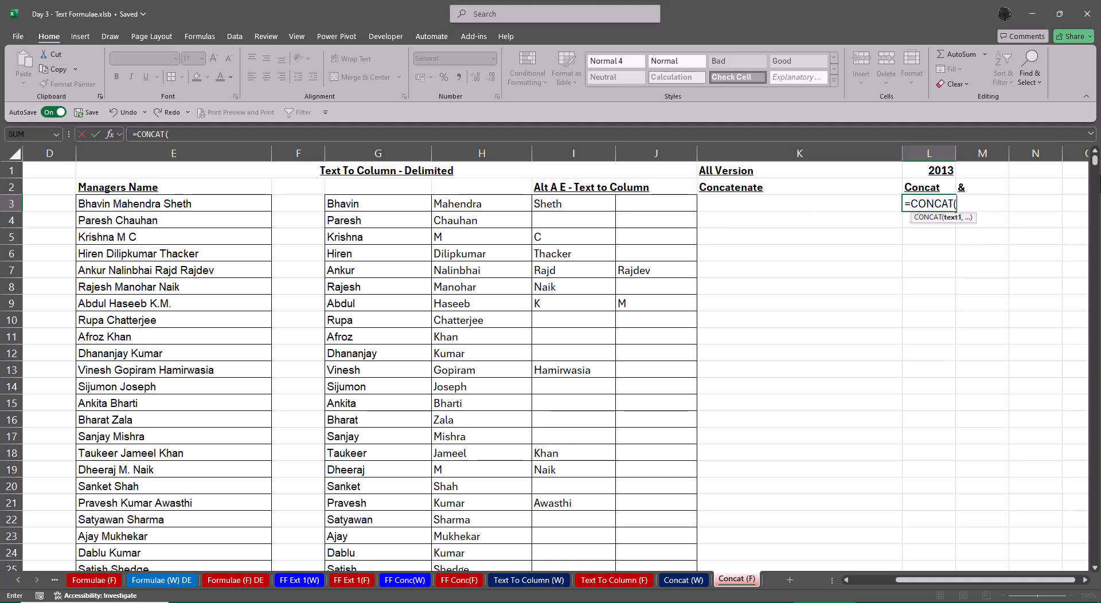
key(ctrl+a)
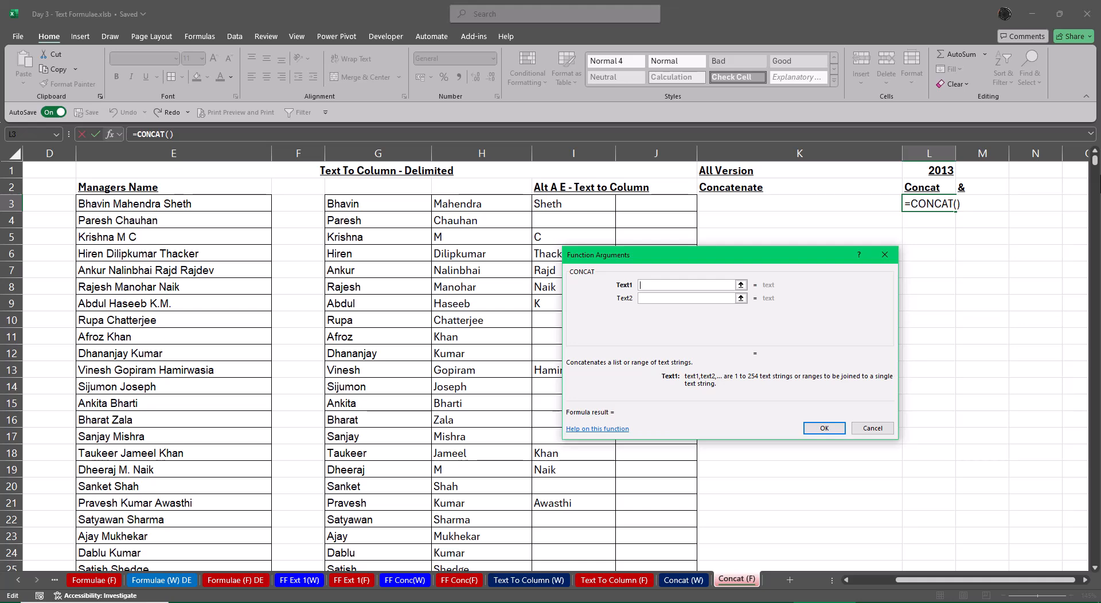
Set the first CONCAT argument to the range G3:G75 and the second argument to a quoted space
click(396, 199)
key(ctrl+shift+Down)
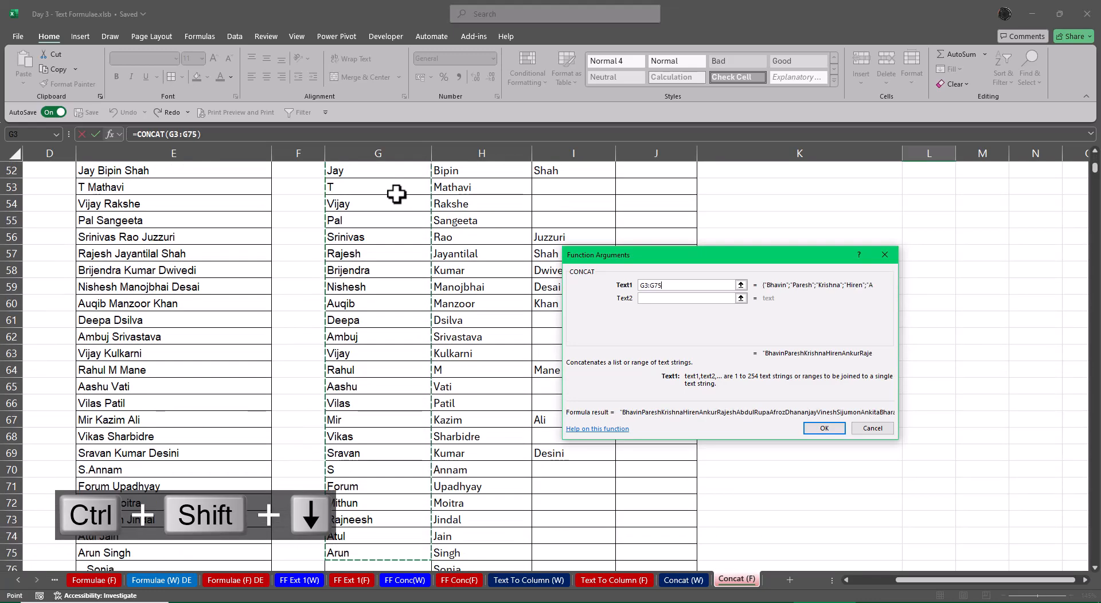
key(ctrl+BackSpace)
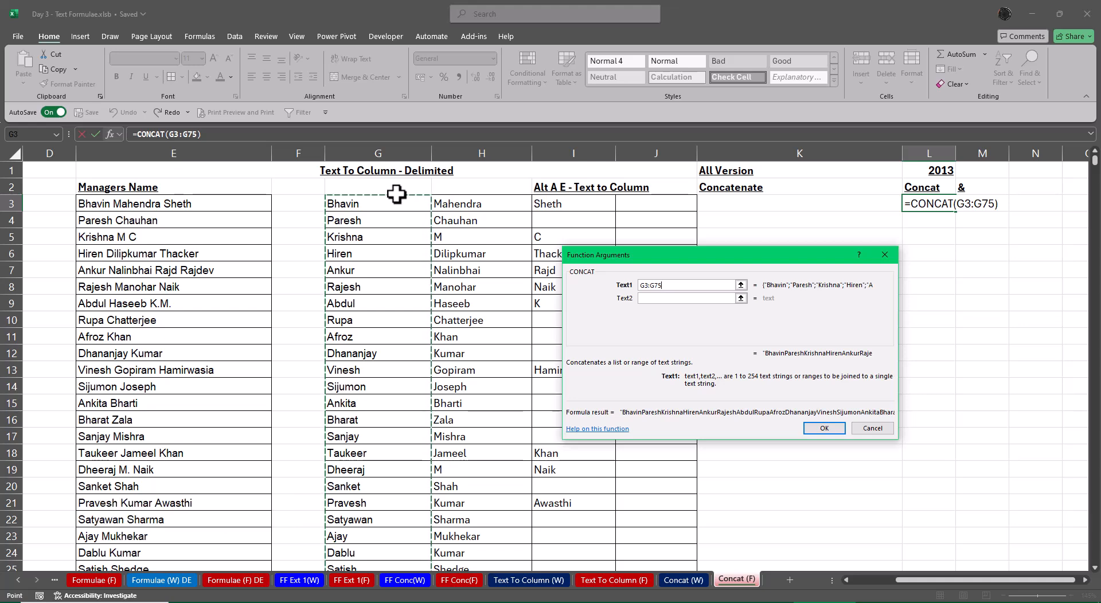
key(Tab)
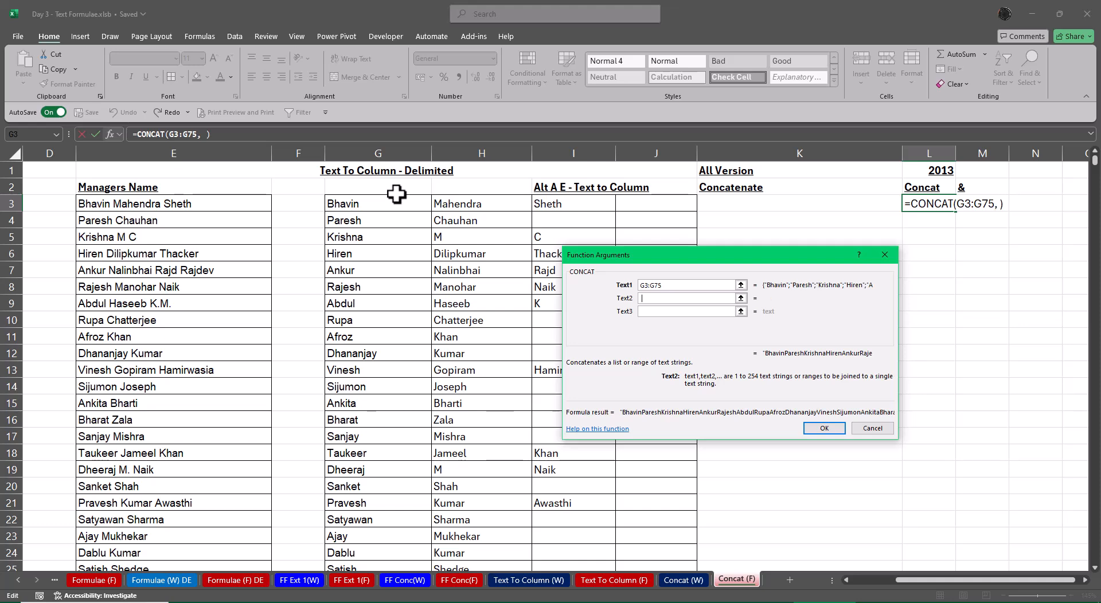
text(" ")
key(Tab)
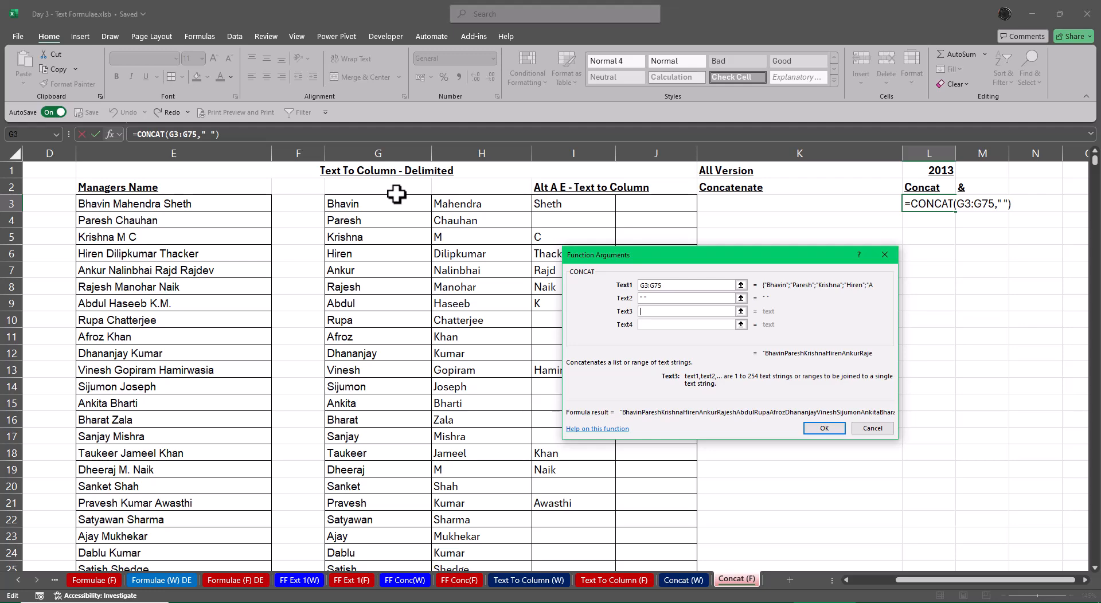
Set the third CONCAT argument to the range H3:H395
click(484, 203)
key(ctrl+shift+Down)
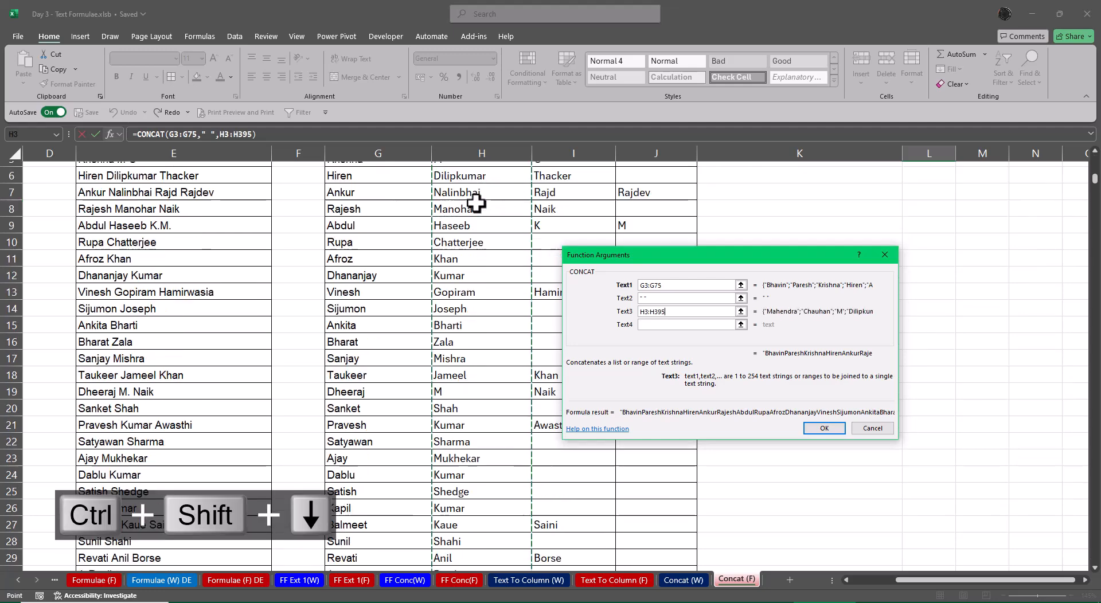
key(ctrl+BackSpace)
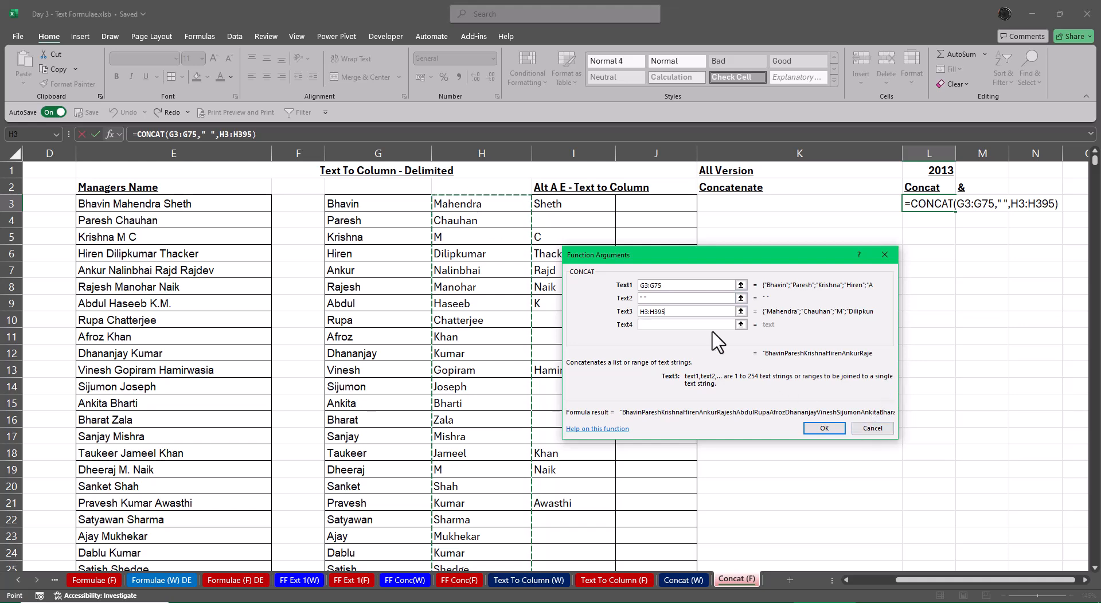
Replace the first CONCAT argument with the full first-name range G3:G2843
click(683, 286)
key(BackSpace)
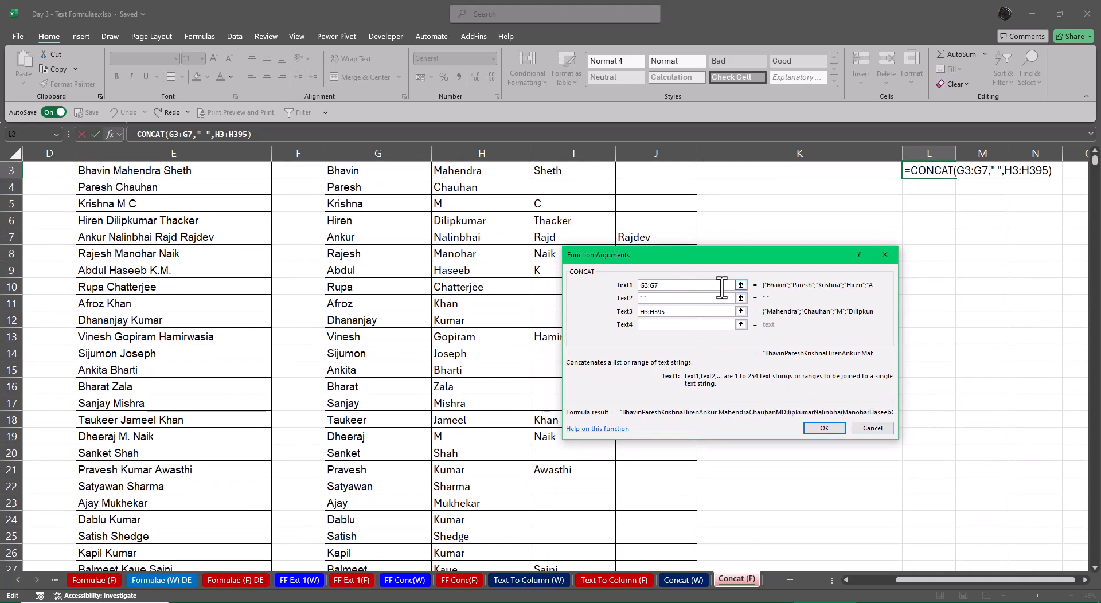
key(BackSpace)
key(BackSpace)
key(BackSpace)
key(BackSpace)
key(BackSpace)
scroll(399, 342, up, 1)
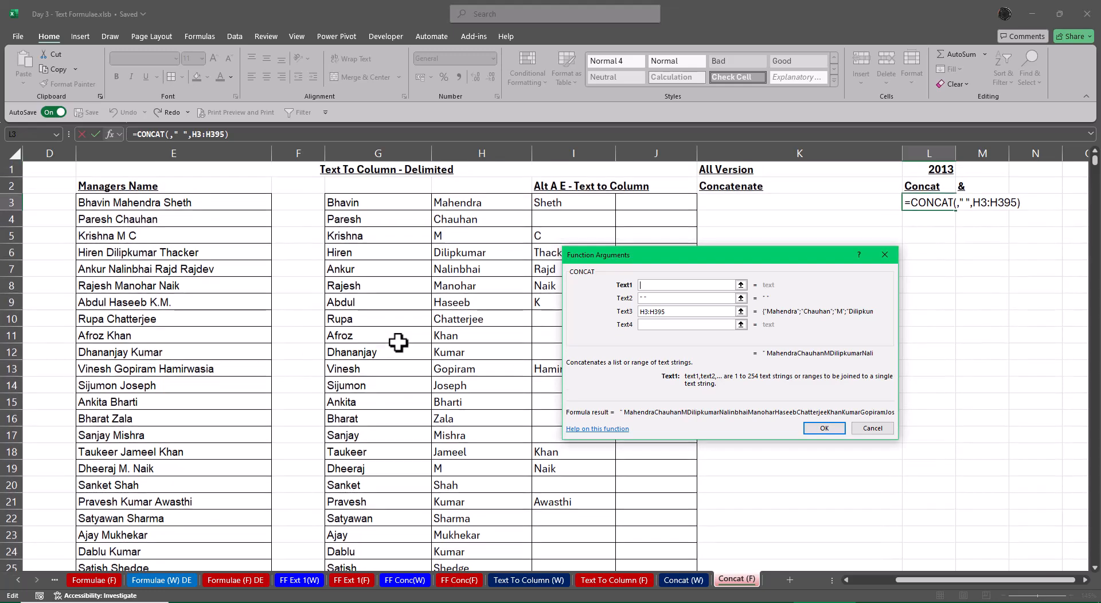
click(392, 208)
key(ctrl+shift+Down)
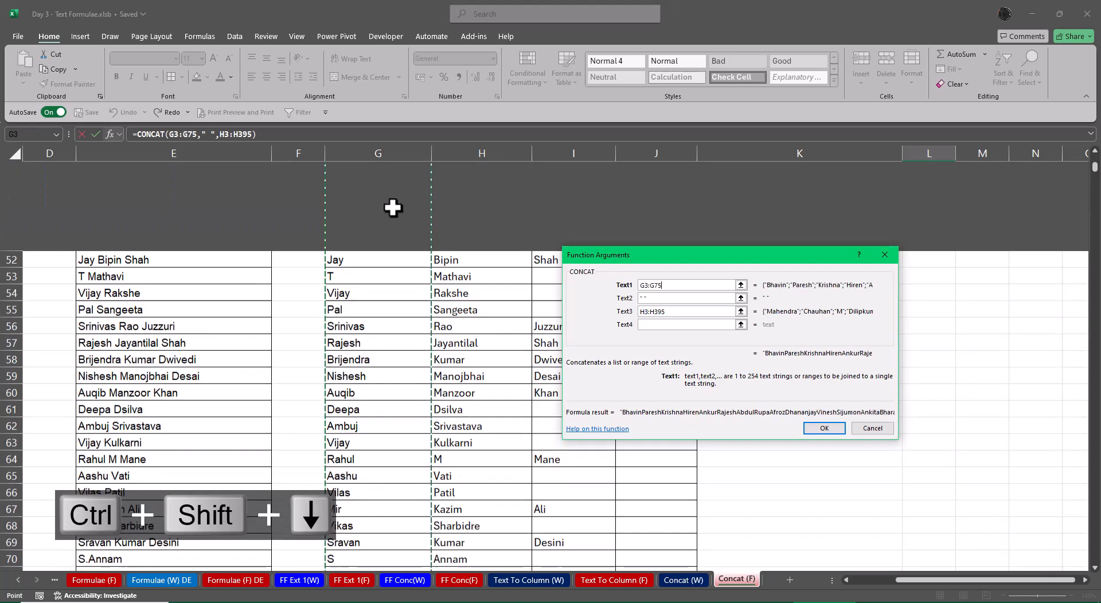
key(ctrl+shift+Down)
key(ctrl+shift+Down)
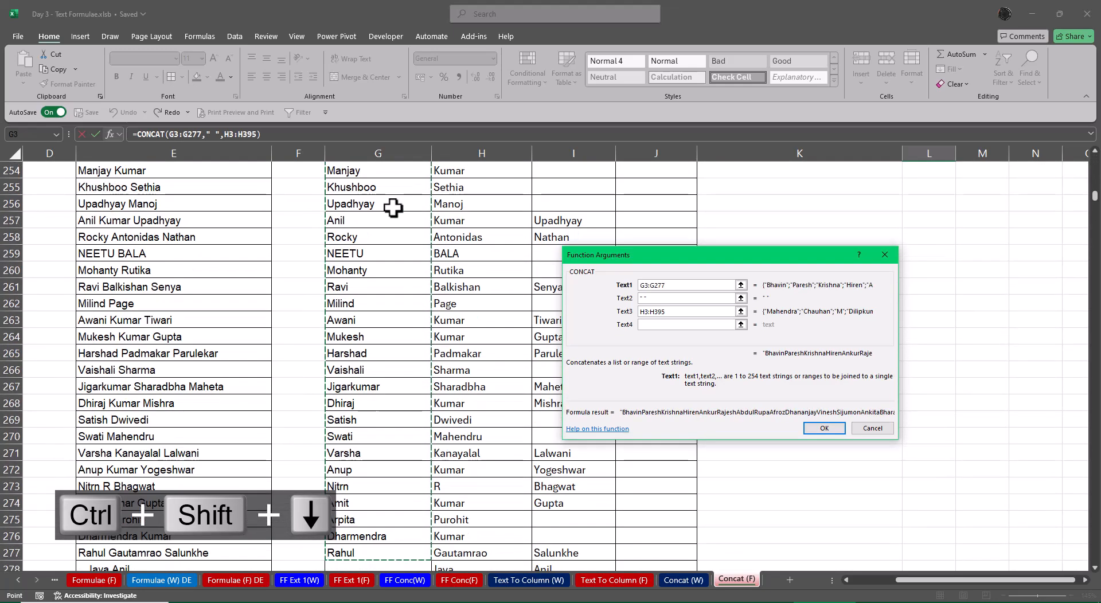
key(ctrl+shift+Down)
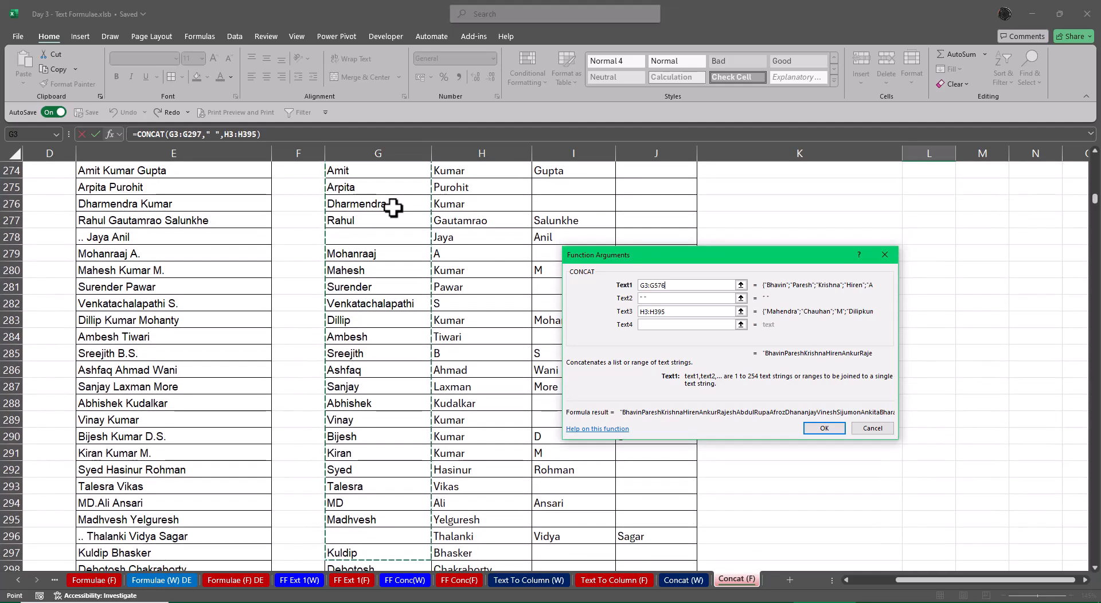
key(ctrl+shift+Down)
key(shift+Down)
key(shift+Down)
key(shift+Down)
key(shift+Down)
key(shift+Down)
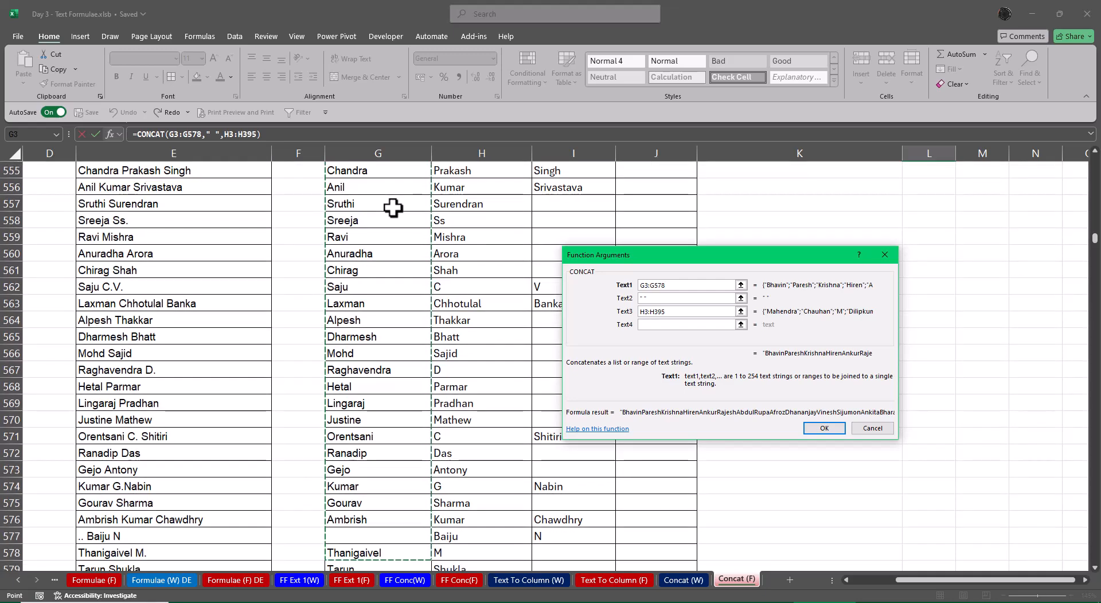
key(ctrl+shift+Down)
key(ctrl+shift+Down)
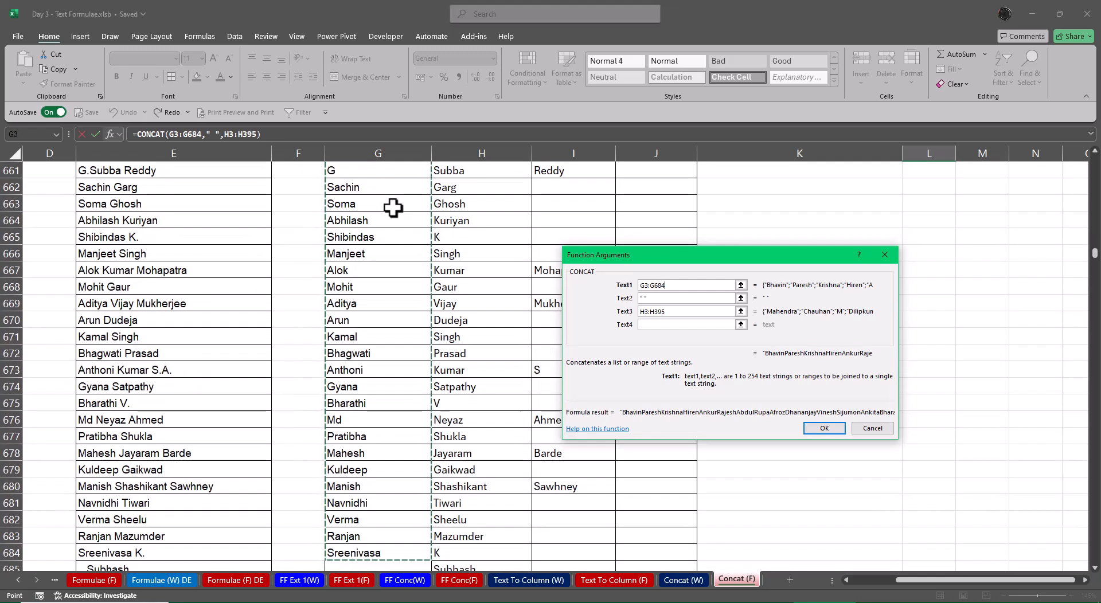
key(ctrl+shift+Down)
key(ctrl+shift+Down)
key(ctrl+shift+Down)
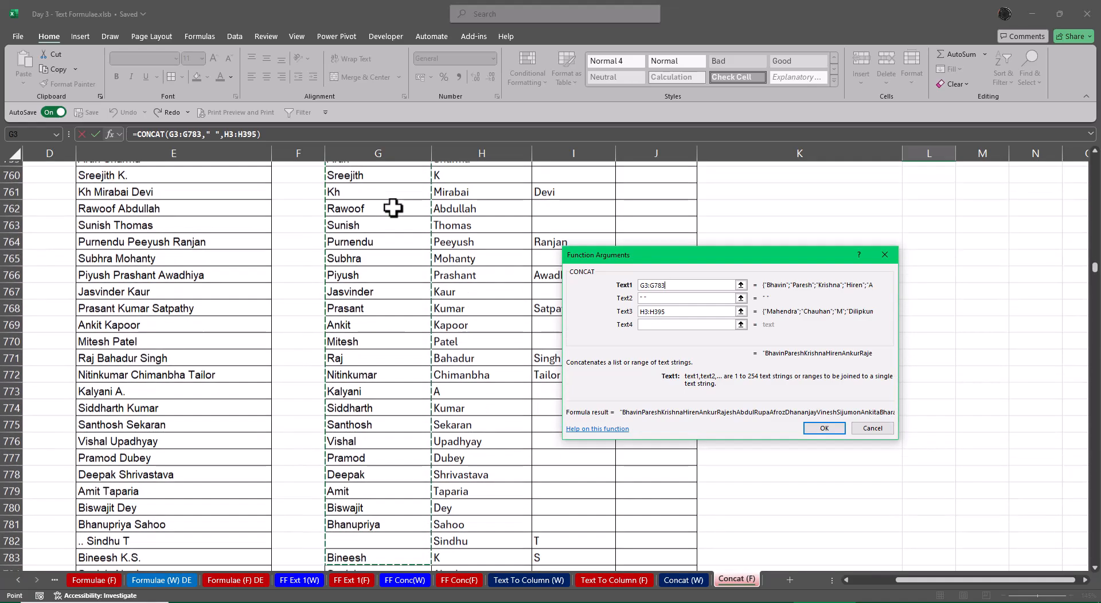
key(ctrl+shift+Down)
key(ctrl+shift+Down)
key(ctrl+shift+Down)
key(ctrl+shift+Down)
key(ctrl+shift+Down)
key(ctrl+shift+Down)
key(ctrl+shift+Down)
key(ctrl+shift+Down)
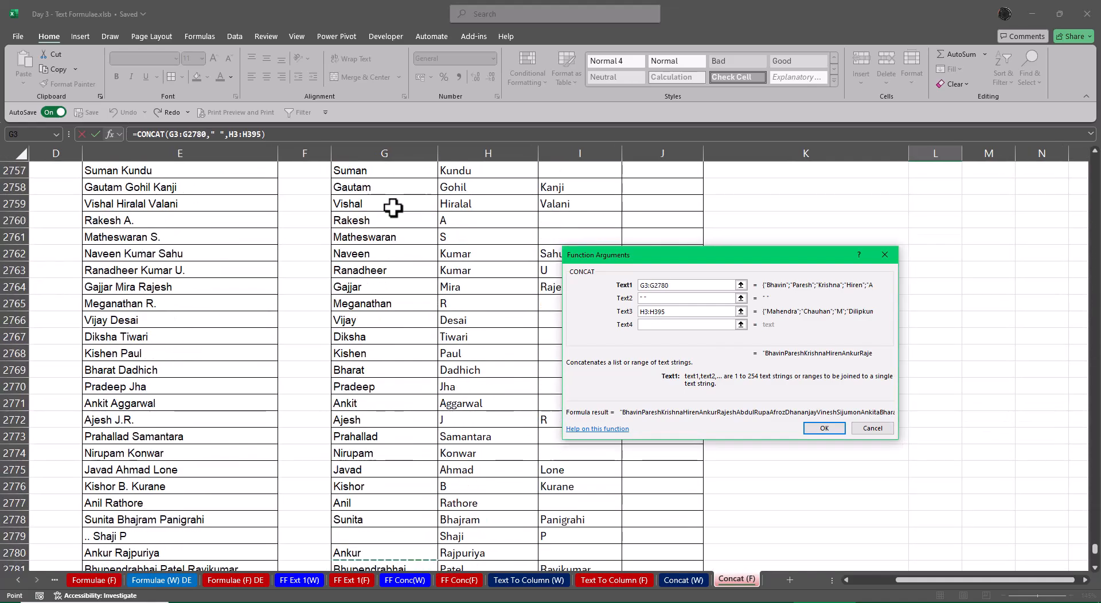
key(ctrl+shift+Down)
key(ctrl+shift+Down)
key(ctrl+shift+Down)
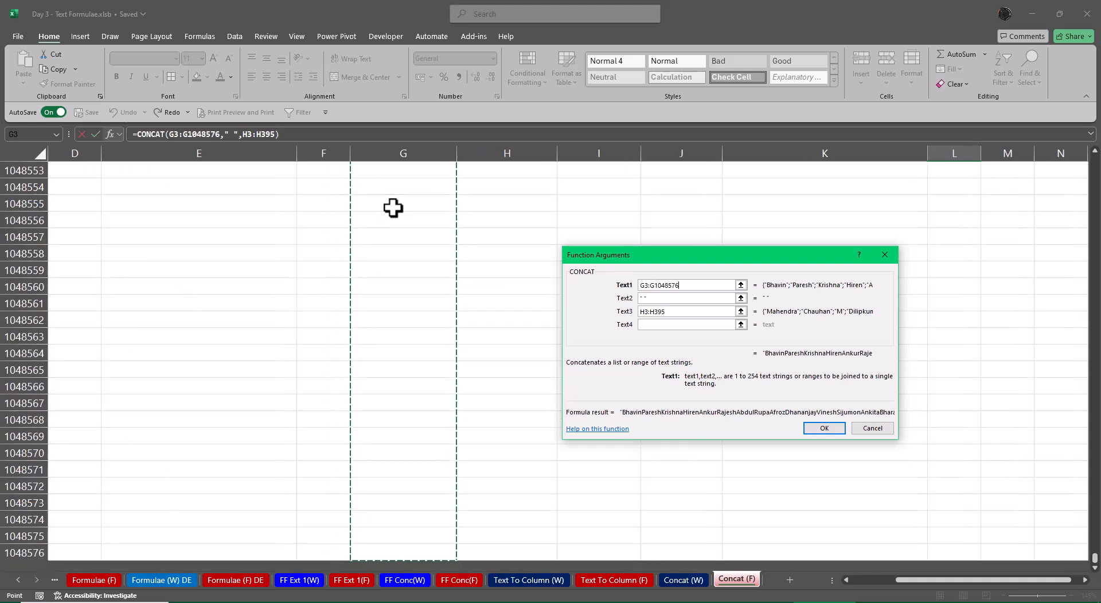
key(ctrl+shift+Up)
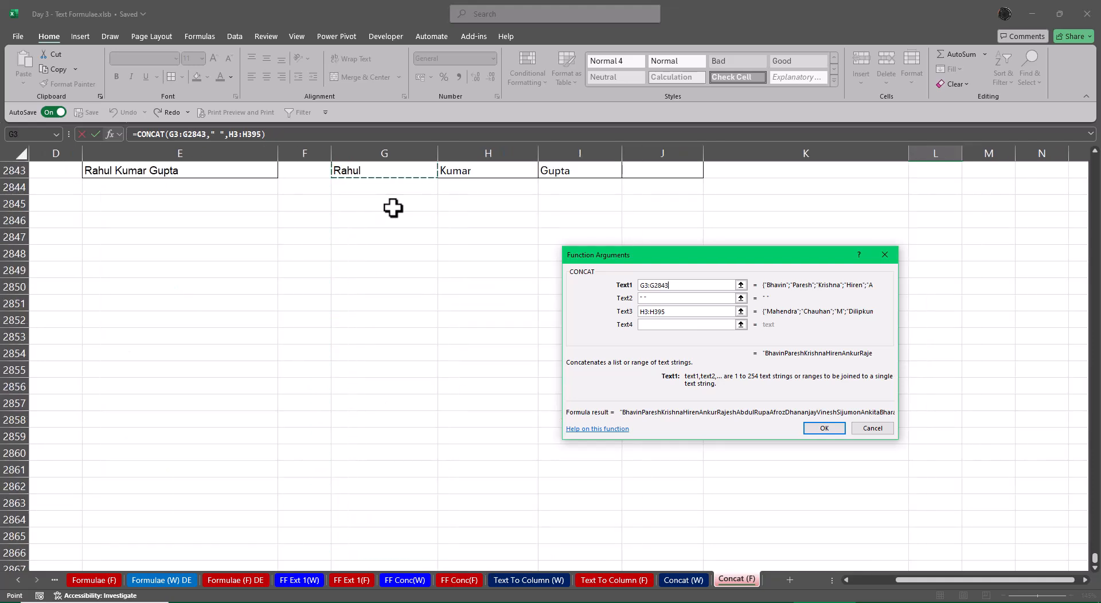
Replace the third CONCAT argument with the column H range down to the last data row, H3:H2843
key(Tab)
key(Tab)
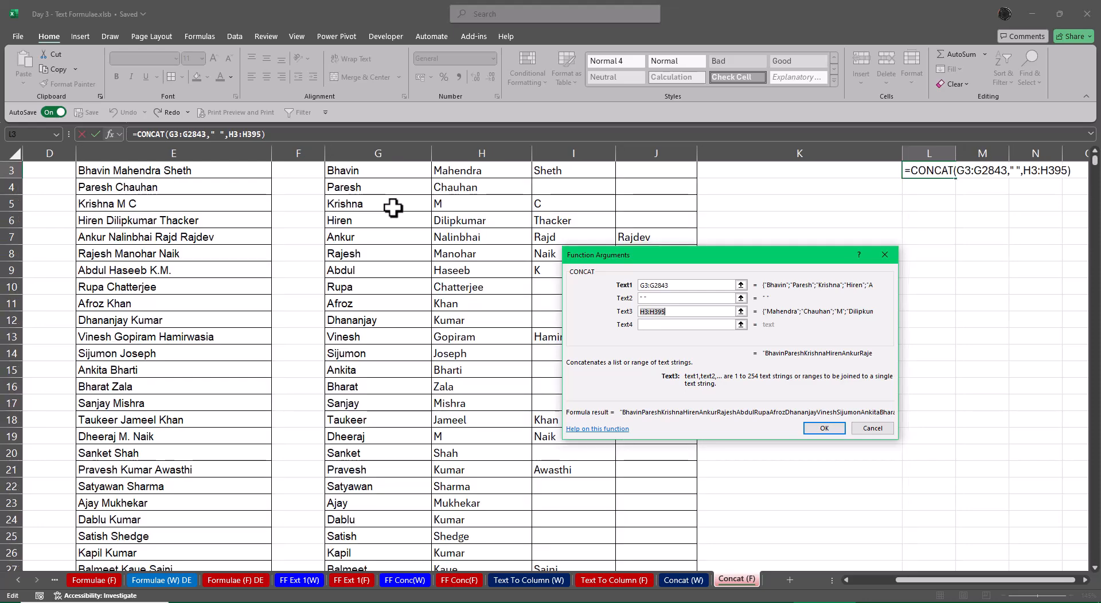
key(BackSpace)
click(462, 224)
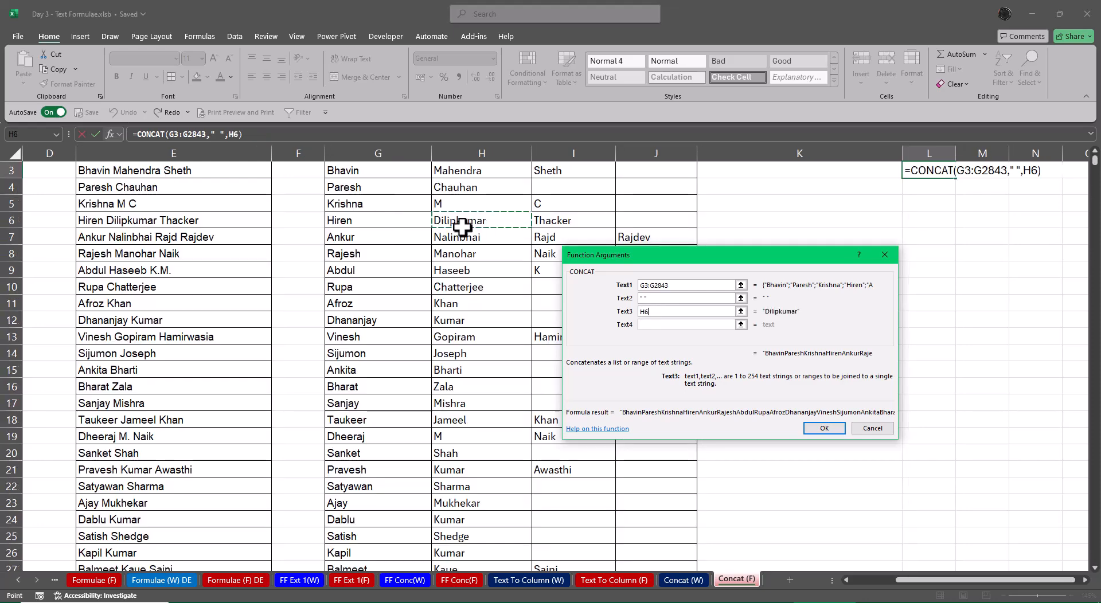
key(ctrl+Up)
key(Left)
key(Left)
key(Left)
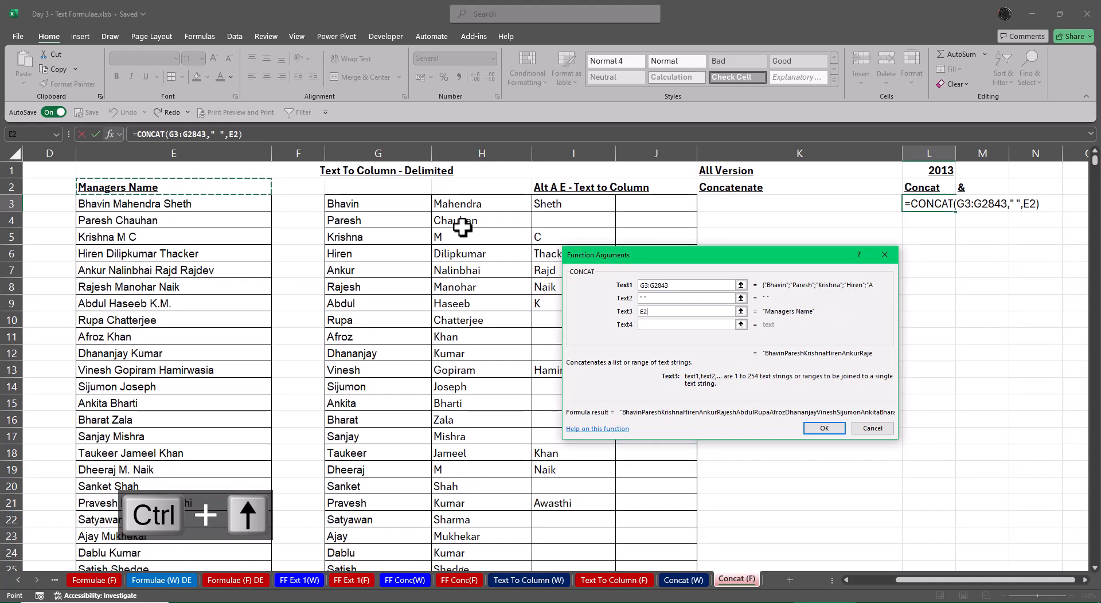
key(Right)
key(Right)
key(Right)
key(ctrl+shift+Down)
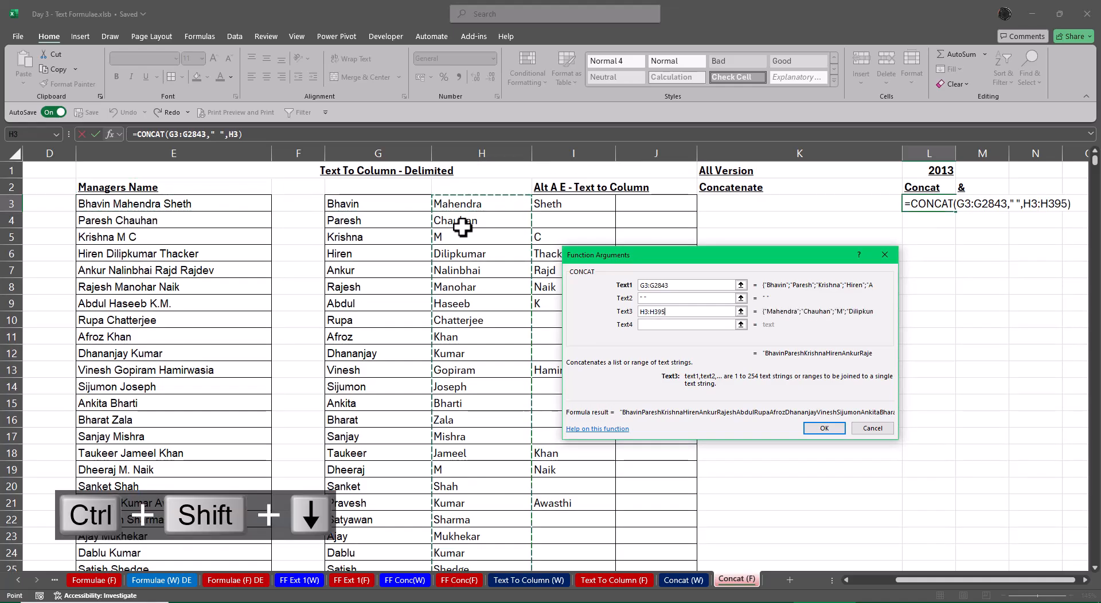
key(ctrl+shift+Down)
key(ctrl+shift+Down)
key(ctrl+shift+Down)
key(ctrl+shift+Down)
key(ctrl+shift+Down)
key(ctrl+shift+Down)
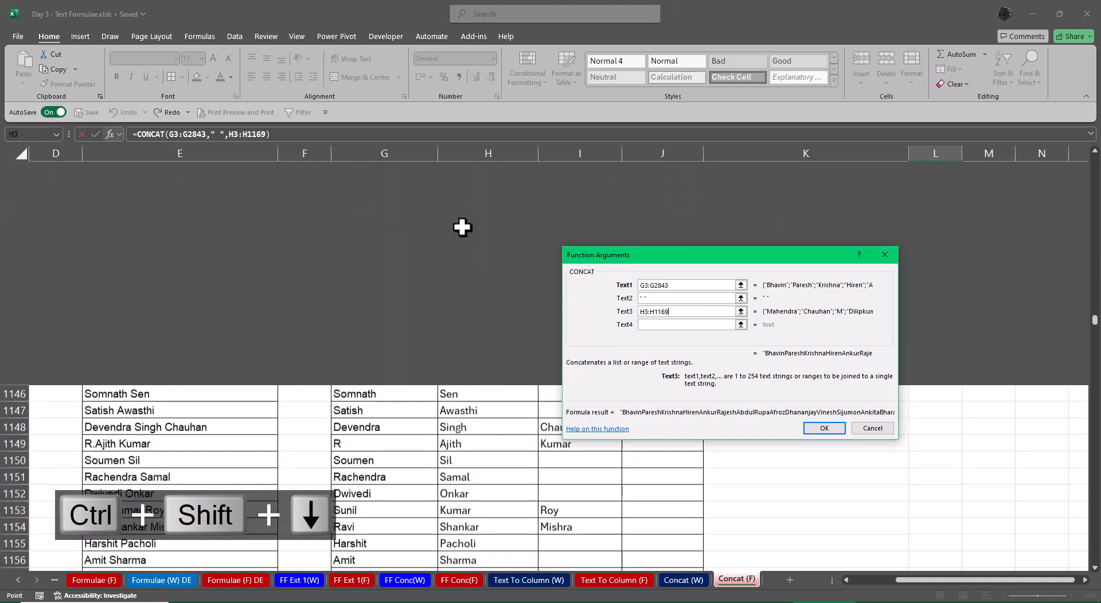
key(ctrl+shift+Down)
key(ctrl+shift+Down)
key(ctrl+shift+Down)
key(ctrl+shift+Down)
key(ctrl+shift+Down)
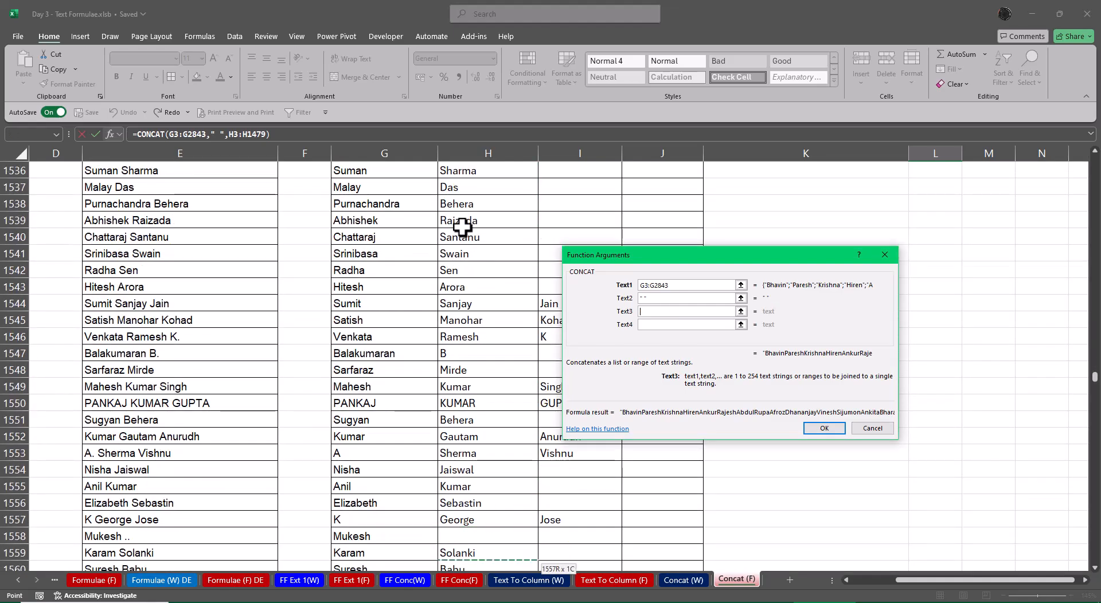
key(ctrl+shift+Down)
key(ctrl+shift+Down)
key(ctrl+shift+Down)
key(ctrl+shift+Down)
key(ctrl+shift+Down)
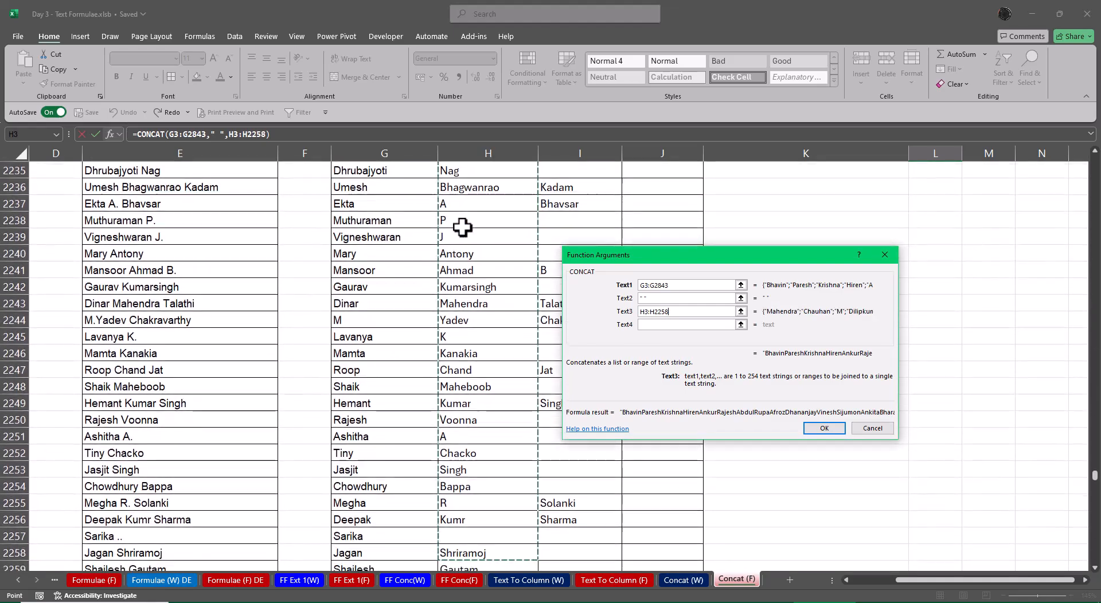
key(ctrl+shift+Down)
key(ctrl+shift+Down)
key(ctrl+shift+Down)
key(ctrl+shift+Down)
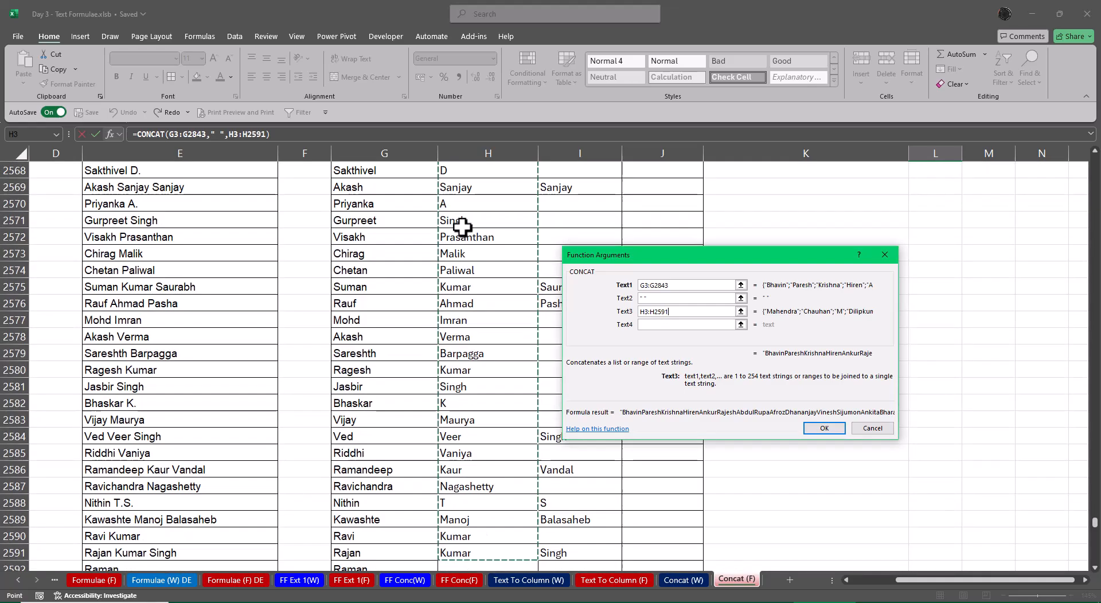
key(shift+Down)
key(shift+Down)
key(shift+Down)
key(shift+Down)
key(shift+Down)
key(shift+Down)
key(shift+Down)
key(shift+Down)
key(shift+Down)
key(shift+Down)
key(shift+Down)
key(shift+Down)
key(shift+Down)
key(shift+Down)
key(shift+Down)
key(shift+Down)
key(shift+Down)
key(shift+Down)
key(shift+Down)
key(shift+Down)
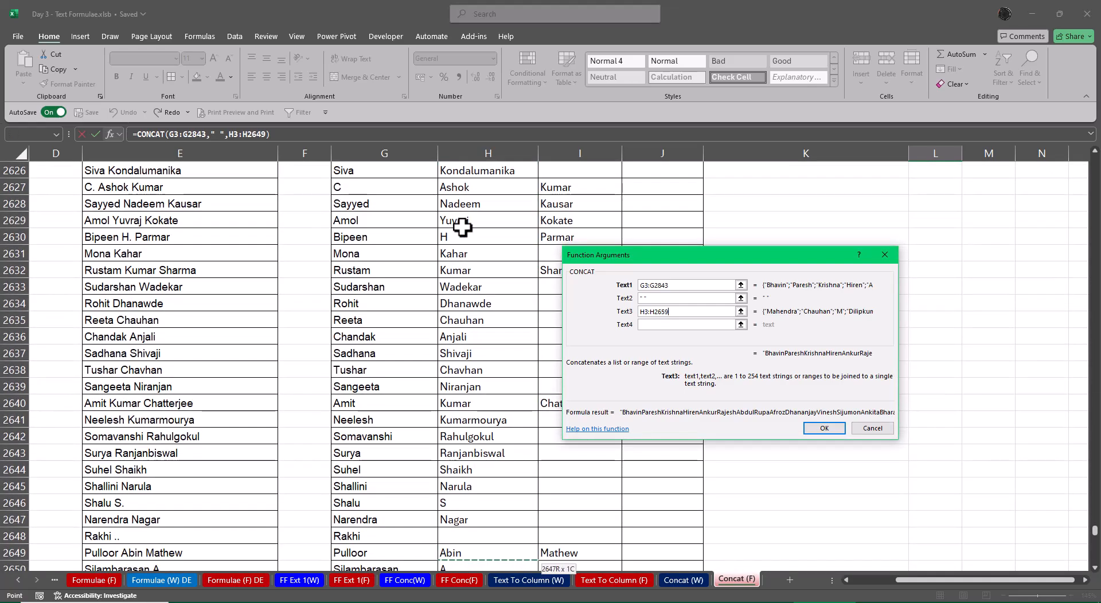
key(shift+Down)
key(shift+Down)
key(shift+Down)
key(shift+Down)
key(shift+Down)
key(shift+Down)
key(shift+Down)
key(shift+Down)
key(shift+Down)
key(shift+Down)
key(shift+Down)
key(shift+Down)
key(shift+Down)
key(shift+Down)
key(shift+Down)
key(shift+Down)
key(shift+Down)
key(shift+Down)
key(shift+Down)
key(shift+Down)
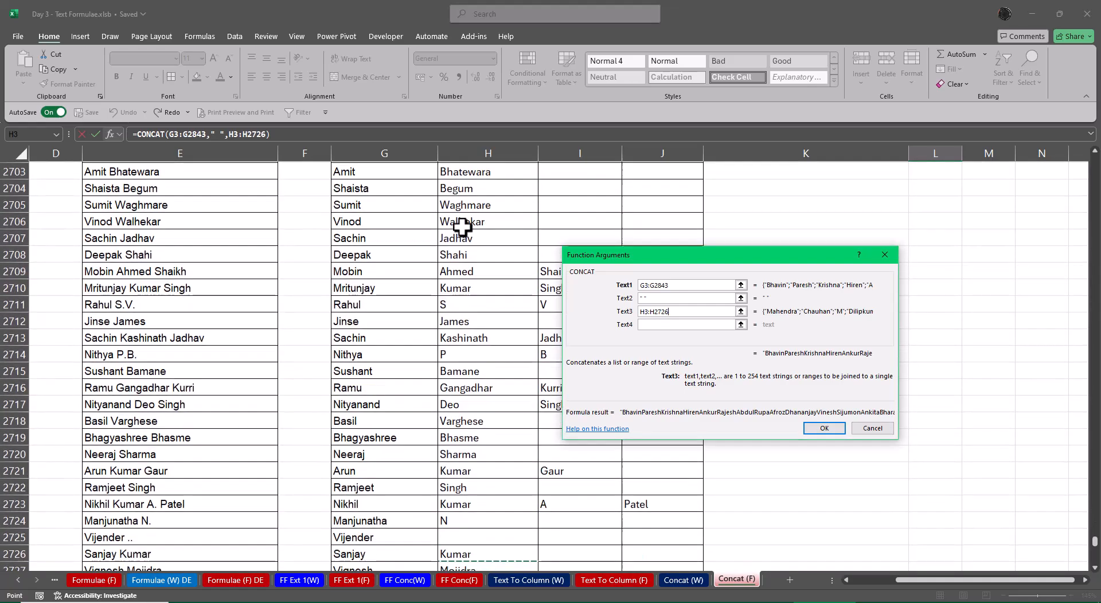
key(shift+Down)
key(shift+Down)
key(shift+Down)
key(shift+Down)
key(shift+Down)
key(shift+Down)
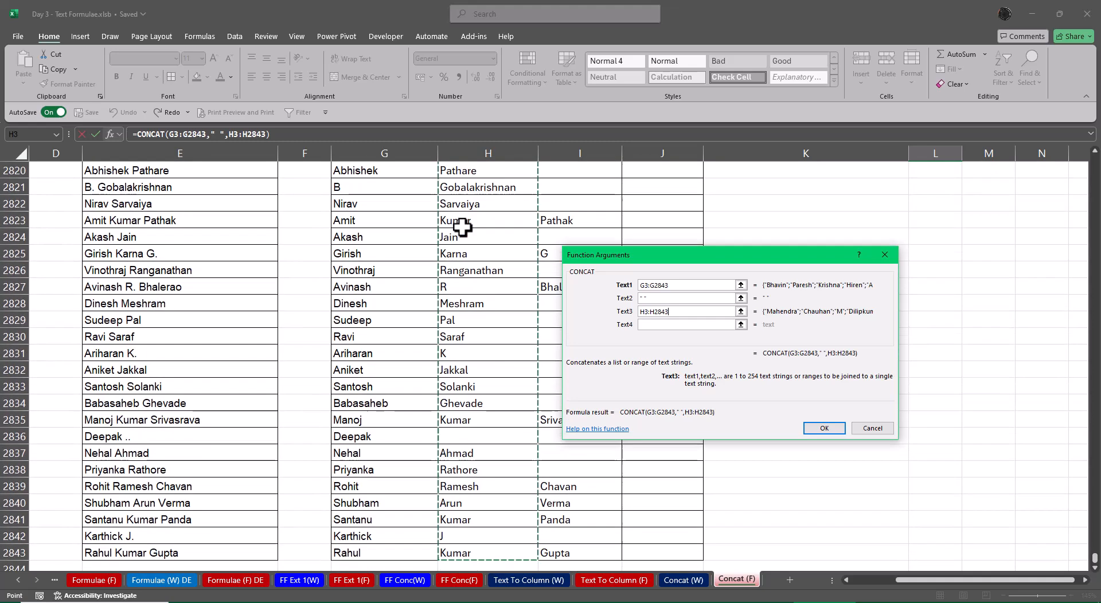
key(ctrl+shift+Down)
key(ctrl+shift+Up)
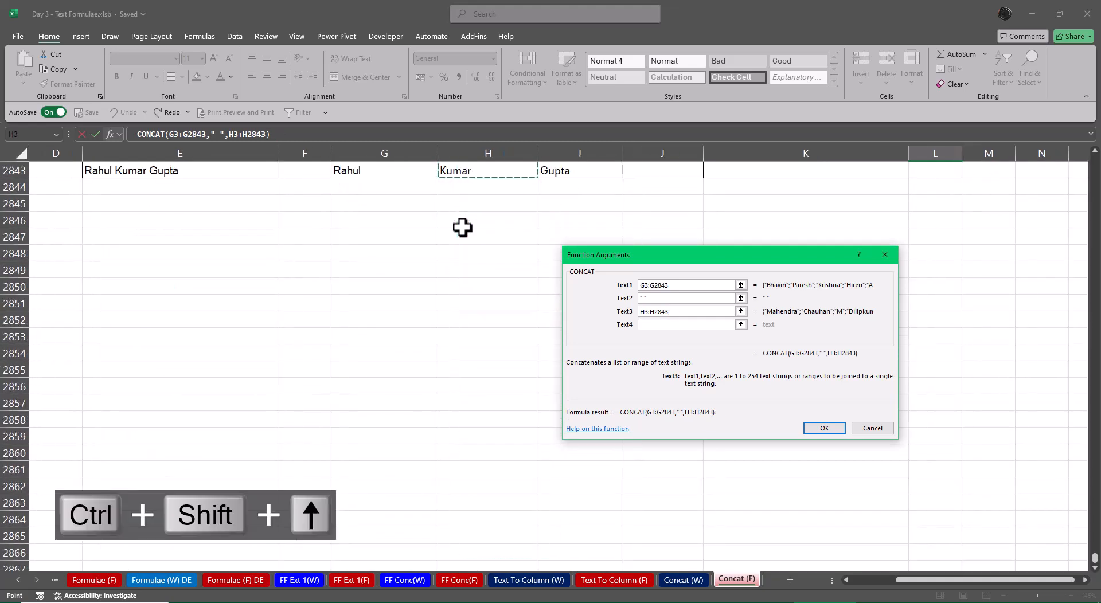
Set the fourth CONCAT argument to a quoted space
key(Tab)
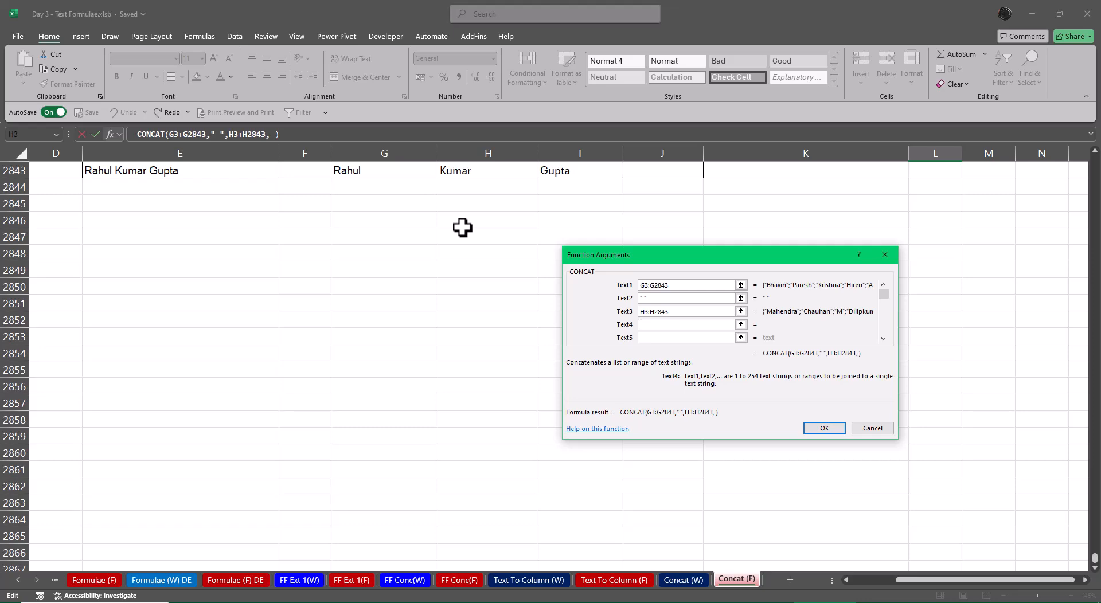
text(" ")
key(Tab)
Set the fifth CONCAT argument to the column I name range down to the last data row, I3:I2843
key(ctrl+BackSpace)
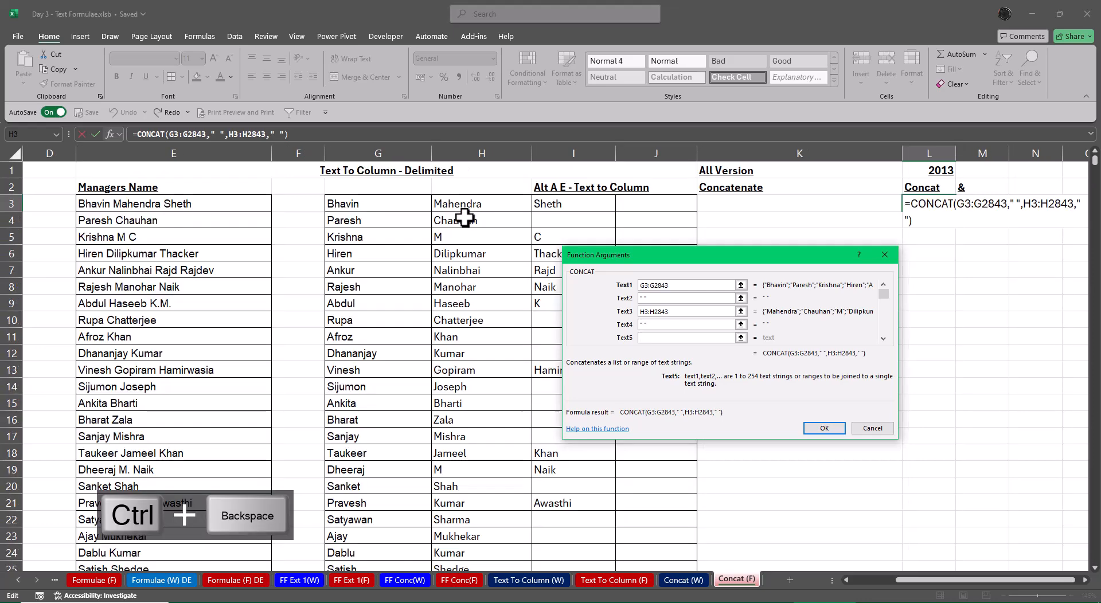
click(562, 206)
key(ctrl+shift+Down)
key(ctrl+shift+Down)
key(ctrl+shift+Down)
key(ctrl+shift+Down)
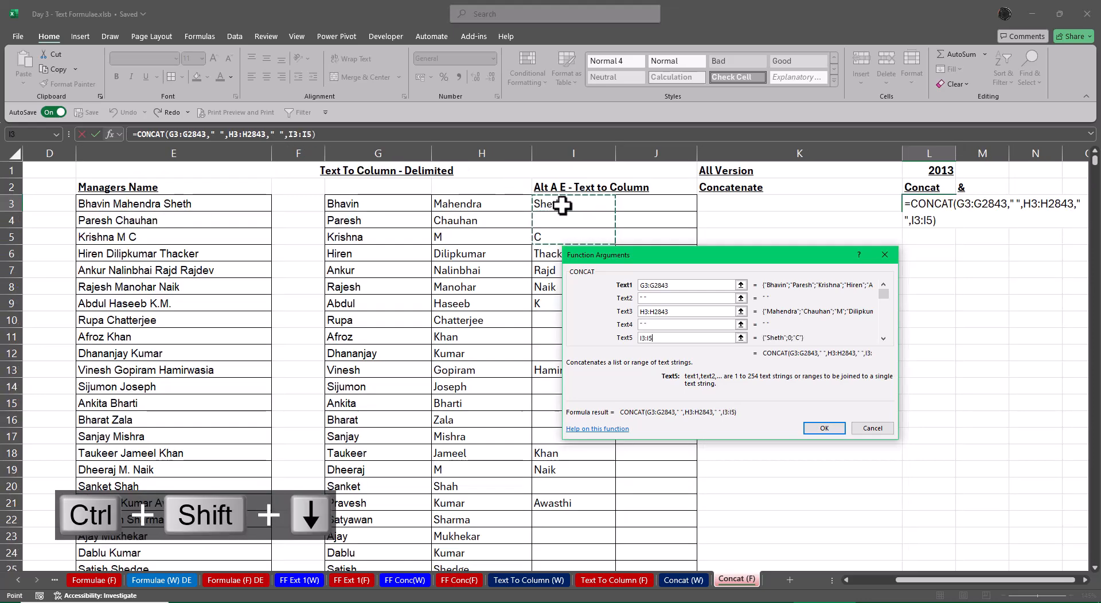
key(ctrl+shift+Down)
key(ctrl+shift+Down)
key(ctrl+shift+Down)
key(ctrl+shift+Down)
key(ctrl+shift+Down)
key(ctrl+shift+Down)
key(ctrl+shift+Down)
key(ctrl+shift+Down)
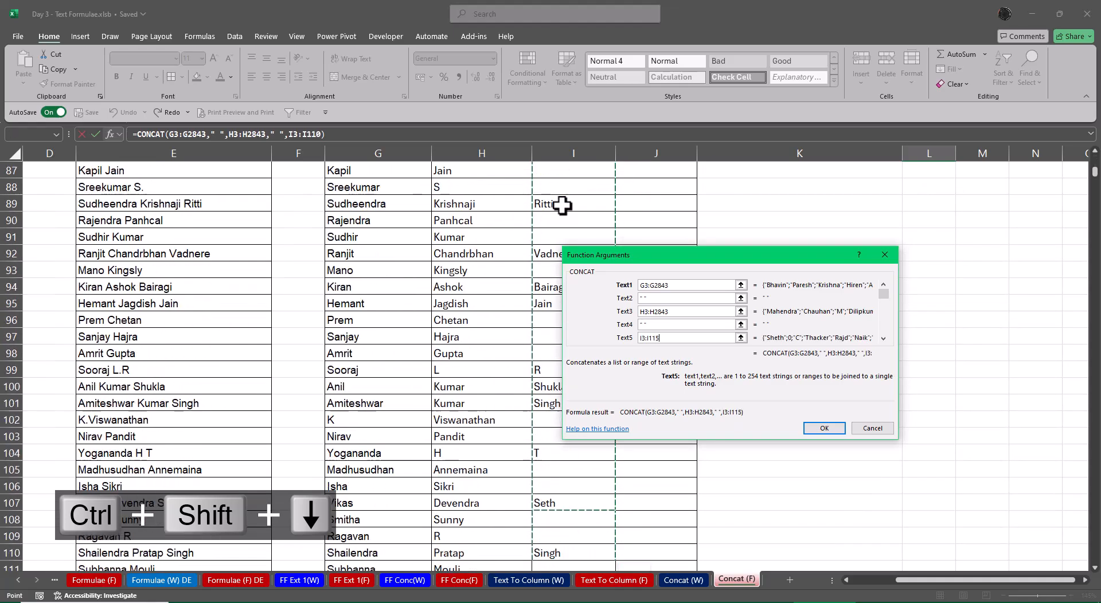
key(ctrl+shift+Down)
key(ctrl+shift+Down)
key(ctrl+shift+Down)
key(ctrl+shift+Down)
key(ctrl+shift+Down)
key(ctrl+shift+Down)
key(ctrl+shift+Down)
key(ctrl+shift+Down)
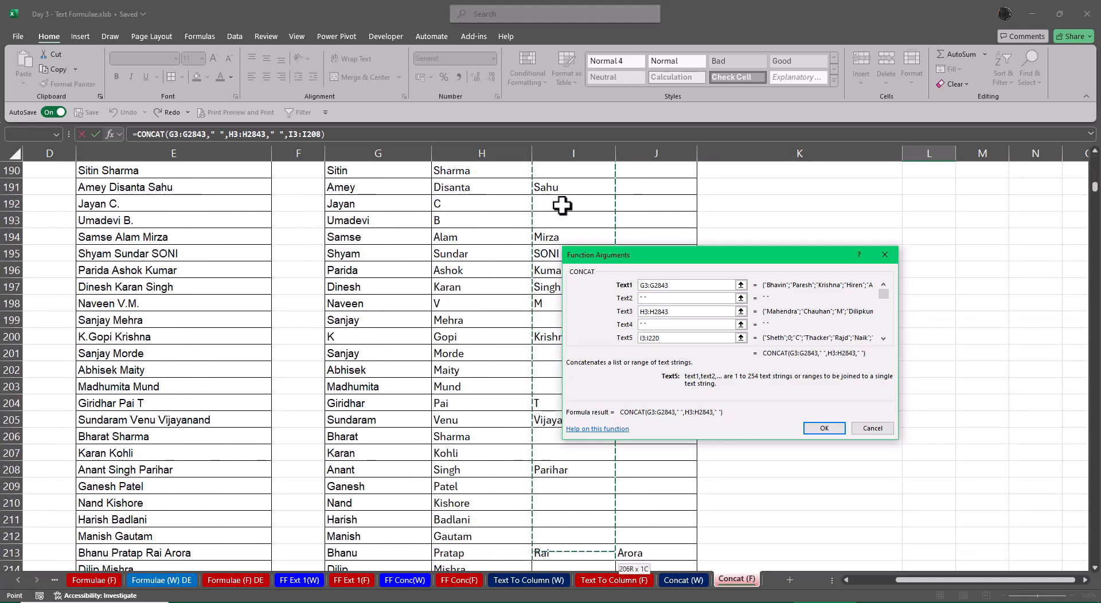
key(ctrl+shift+Down)
key(ctrl+shift+Down)
key(ctrl+shift+Down)
key(ctrl+shift+Down)
key(ctrl+shift+Down)
key(ctrl+shift+Down)
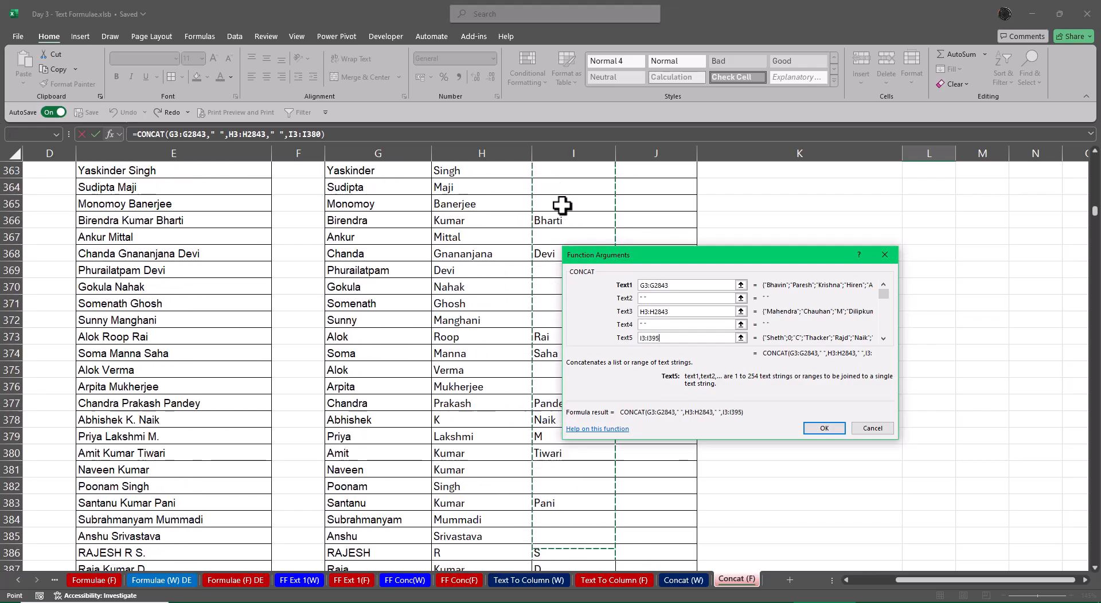
key(ctrl+shift+Down)
key(ctrl+shift+Down)
key(ctrl+shift+Down)
key(ctrl+shift+Down)
key(ctrl+shift+Down)
key(ctrl+shift+Down)
key(ctrl+shift+Down)
key(ctrl+shift+Down)
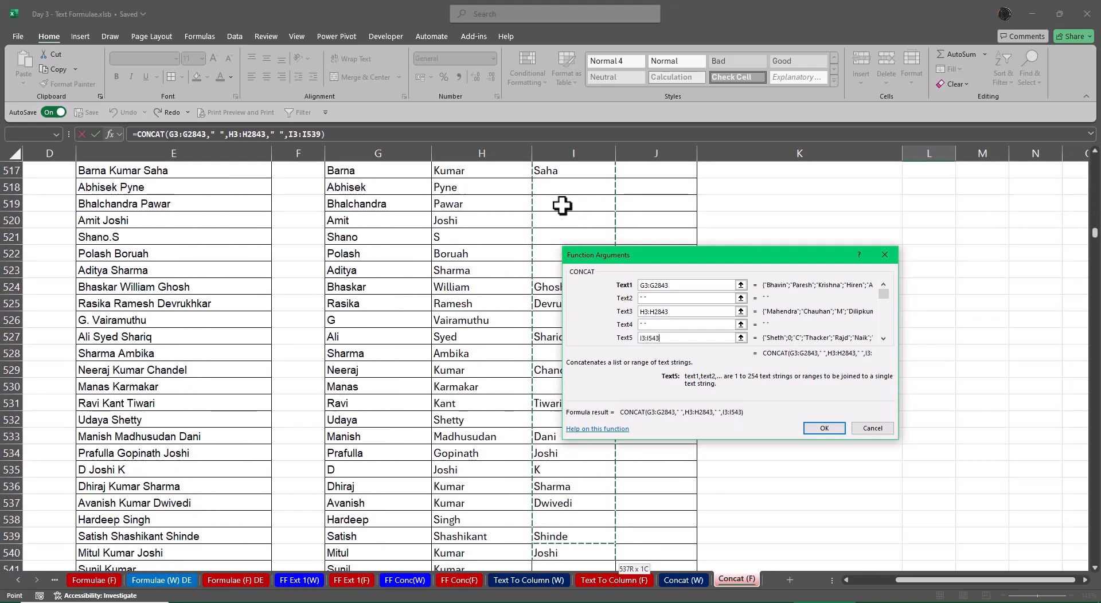
key(ctrl+shift+Down)
key(ctrl+shift+Down)
key(ctrl+shift+Down)
key(ctrl+shift+Down)
key(ctrl+shift+Down)
key(ctrl+shift+Down)
key(ctrl+shift+Down)
key(ctrl+shift+Down)
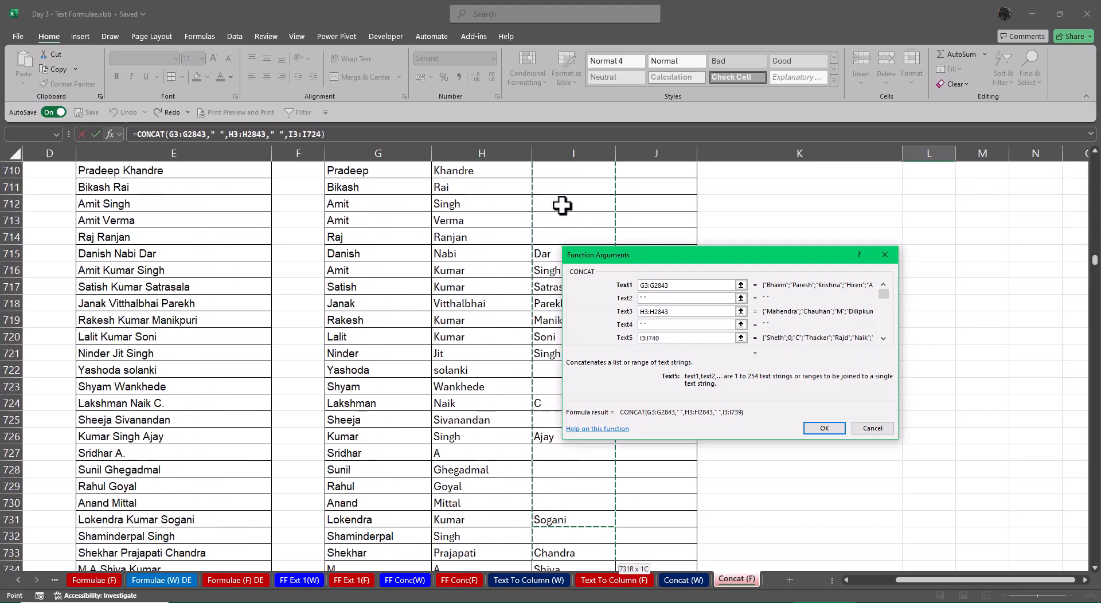
key(ctrl+shift+Down)
key(ctrl+shift+Down)
key(ctrl+shift+Down)
key(ctrl+shift+Down)
key(ctrl+shift+Down)
key(ctrl+shift+Down)
key(ctrl+shift+Down)
key(ctrl+shift+Down)
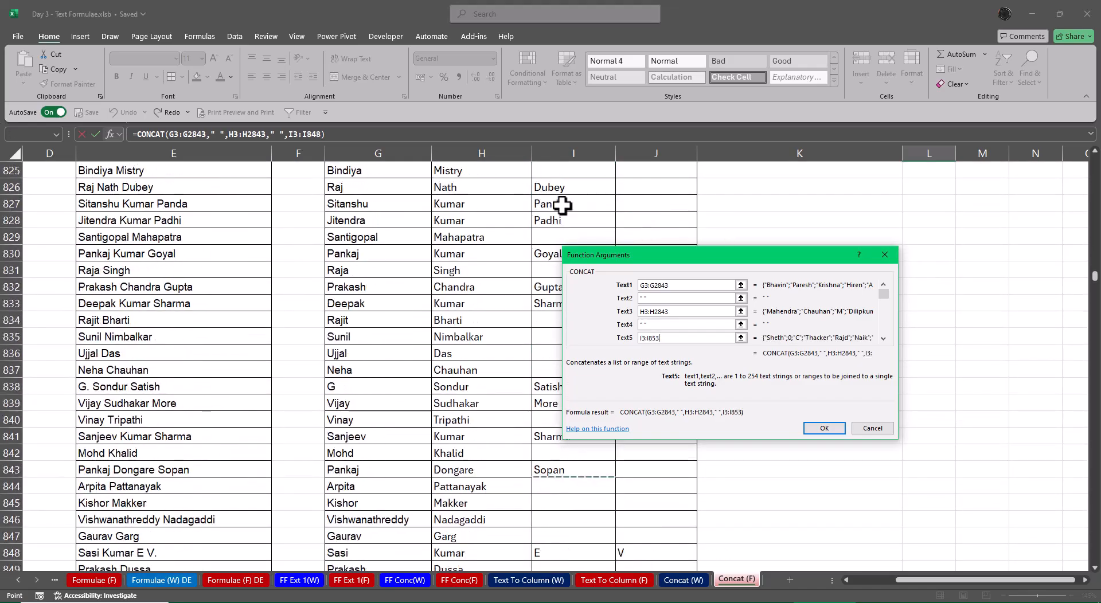
key(ctrl+shift+Down)
key(ctrl+shift+Down)
key(ctrl+shift+Down)
key(ctrl+shift+Down)
key(ctrl+shift+Down)
key(ctrl+shift+Down)
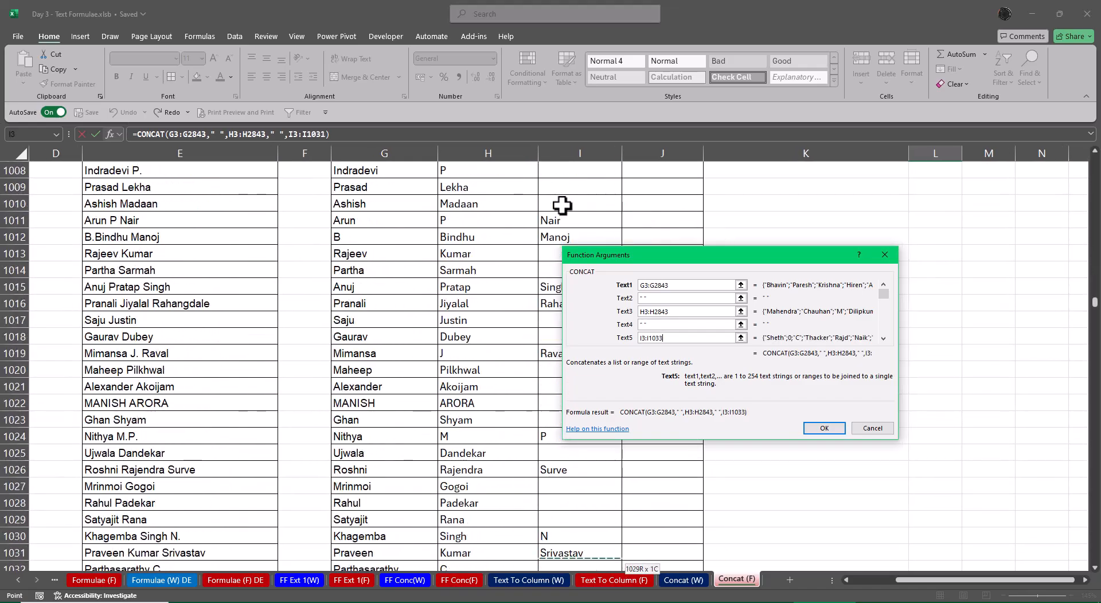
key(ctrl+shift+Down)
key(ctrl+shift+Down)
key(ctrl+shift+Down)
key(ctrl+shift+Down)
key(ctrl+shift+Down)
key(ctrl+shift+Down)
key(ctrl+shift+Down)
key(ctrl+shift+Down)
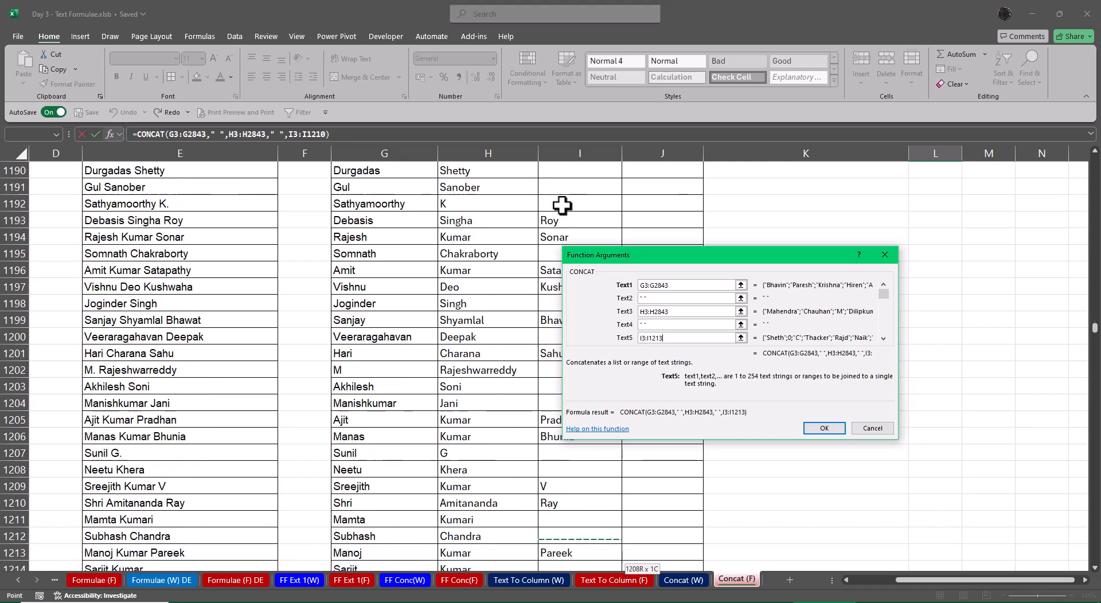
key(ctrl+shift+Down)
key(ctrl+shift+Down)
key(ctrl+shift+Down)
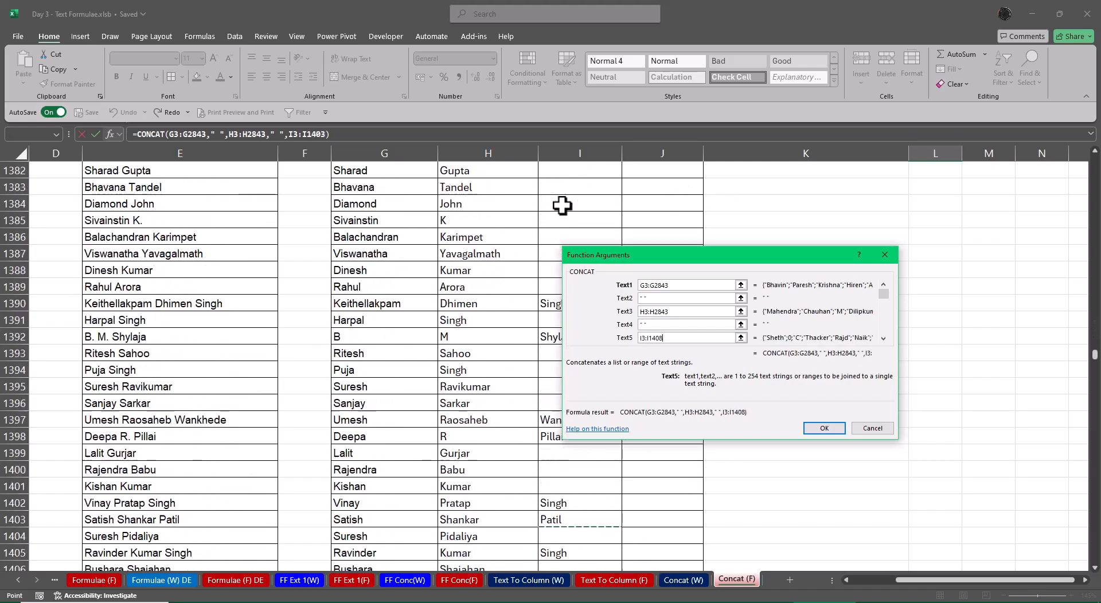
key(ctrl+shift+Down)
key(ctrl+shift+Down)
key(ctrl+shift+Down)
key(ctrl+shift+Down)
key(ctrl+shift+Down)
key(ctrl+shift+Down)
key(ctrl+shift+Down)
key(ctrl+shift+Down)
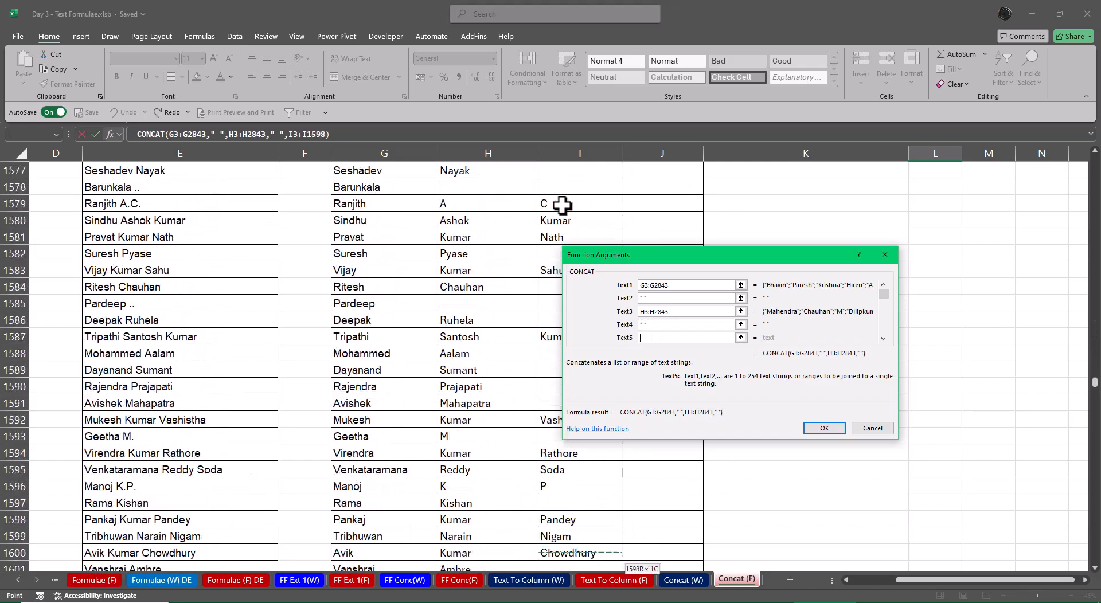
key(ctrl+shift+Down)
key(ctrl+shift+Down)
key(ctrl+shift+Down)
key(ctrl+shift+Down)
key(ctrl+shift+Down)
key(ctrl+shift+Down)
key(ctrl+shift+Down)
key(ctrl+shift+Down)
key(ctrl+shift+Down)
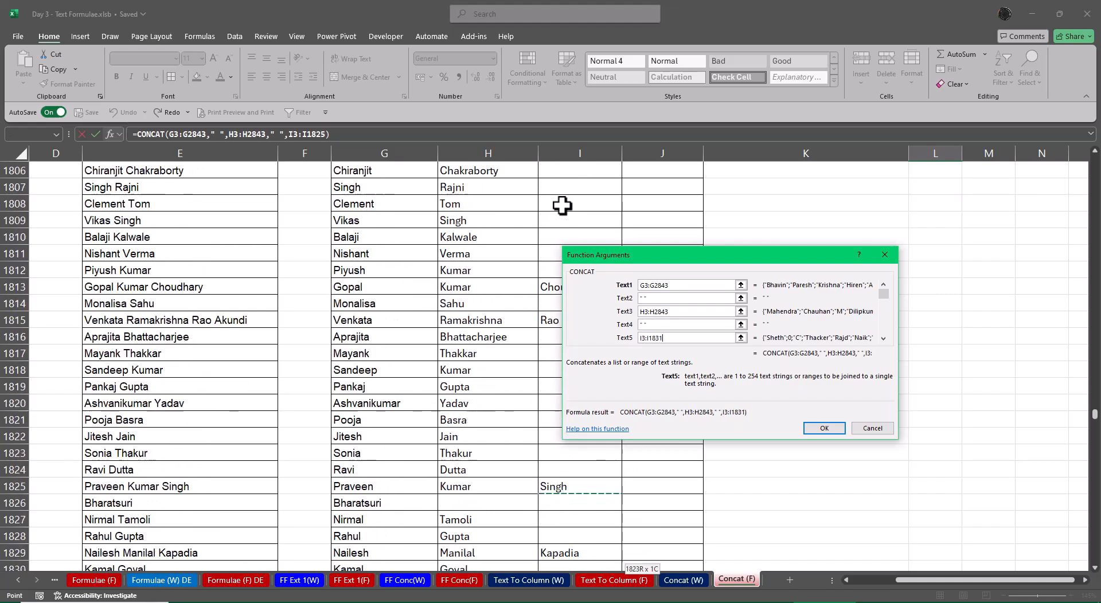
key(ctrl+shift+Down)
key(ctrl+shift+Down)
key(ctrl+shift+Down)
key(ctrl+shift+Down)
key(ctrl+shift+Down)
key(ctrl+shift+Down)
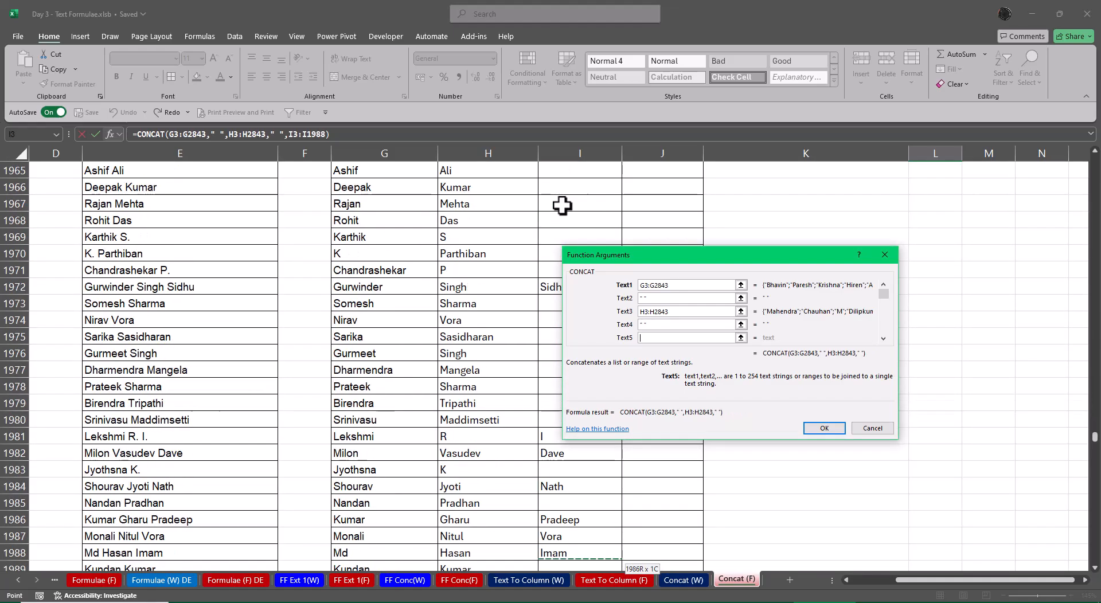
key(ctrl+shift+Down)
key(ctrl+shift+Down)
key(ctrl+shift+Down)
key(ctrl+shift+Down)
key(ctrl+shift+Down)
key(ctrl+shift+Down)
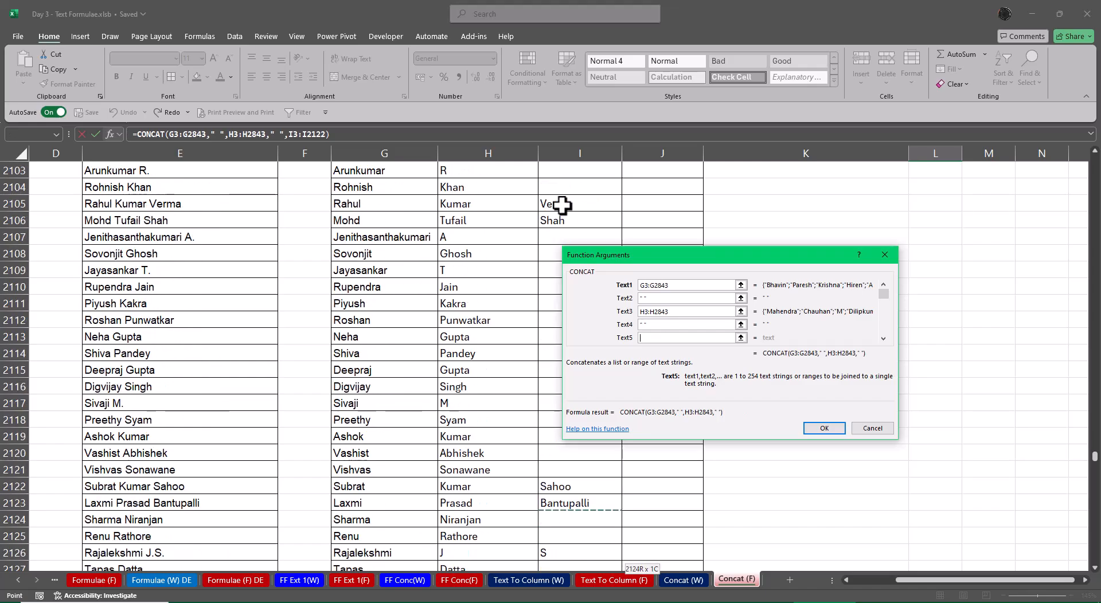
key(ctrl+shift+Down)
key(ctrl+shift+Down)
key(ctrl+shift+Down)
key(ctrl+shift+Down)
key(ctrl+shift+Down)
key(ctrl+shift+Down)
key(ctrl+shift+Down)
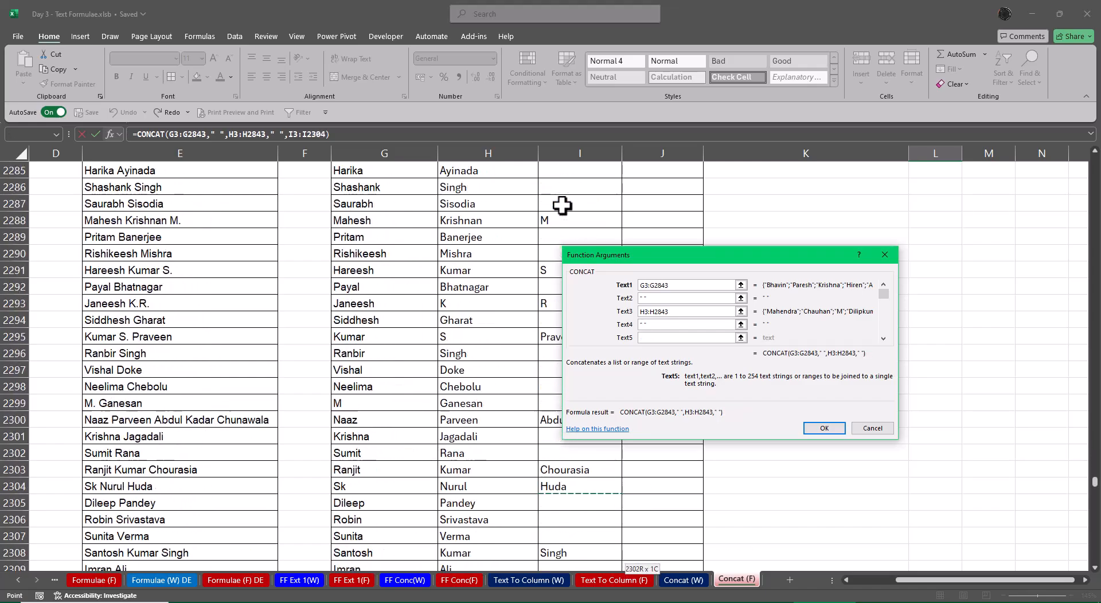
key(ctrl+shift+Down)
key(ctrl+shift+Down)
key(ctrl+shift+Down)
key(ctrl+shift+Down)
key(ctrl+shift+Down)
key(ctrl+shift+Down)
key(ctrl+shift+Down)
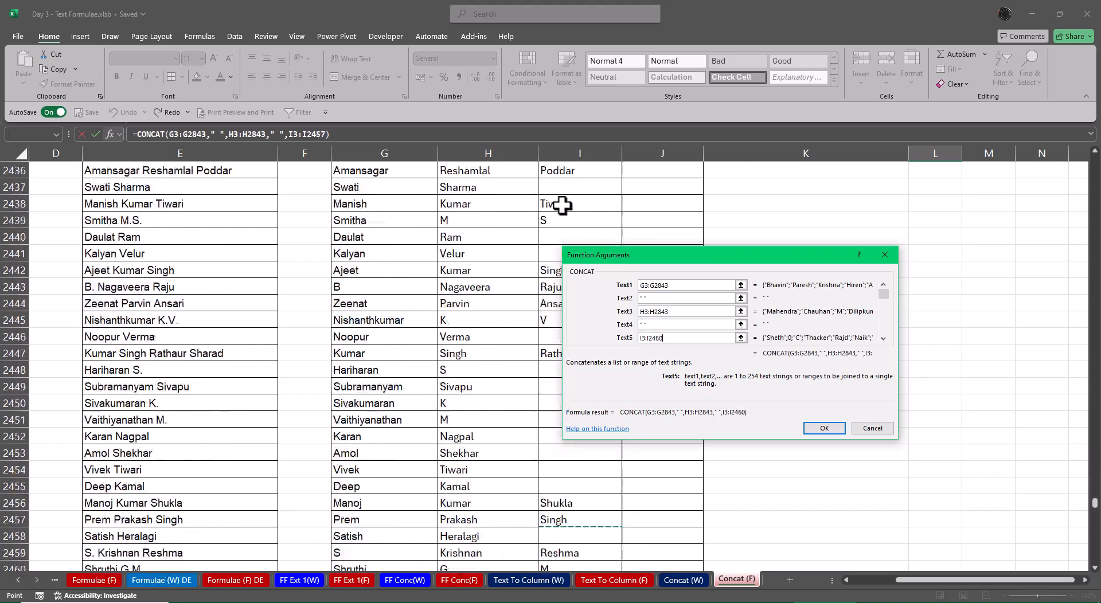
key(ctrl+shift+Down)
key(ctrl+shift+Down)
key(ctrl+shift+Down)
key(ctrl+shift+Down)
key(ctrl+shift+Down)
key(ctrl+shift+Down)
key(ctrl+shift+Down)
key(ctrl+shift+Down)
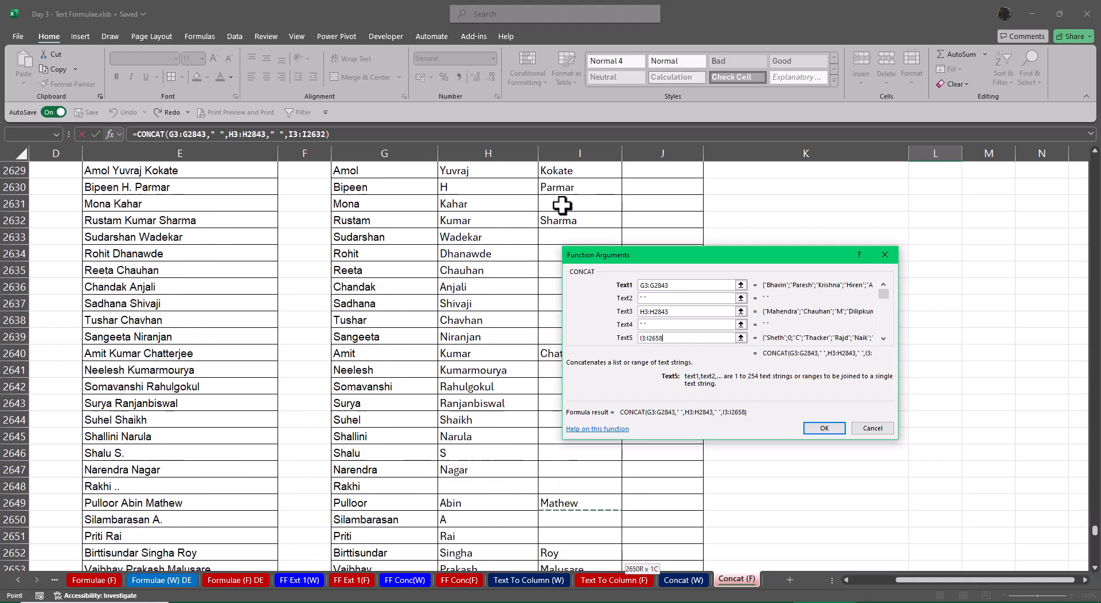
key(ctrl+shift+Down)
key(ctrl+shift+Down)
key(ctrl+shift+Down)
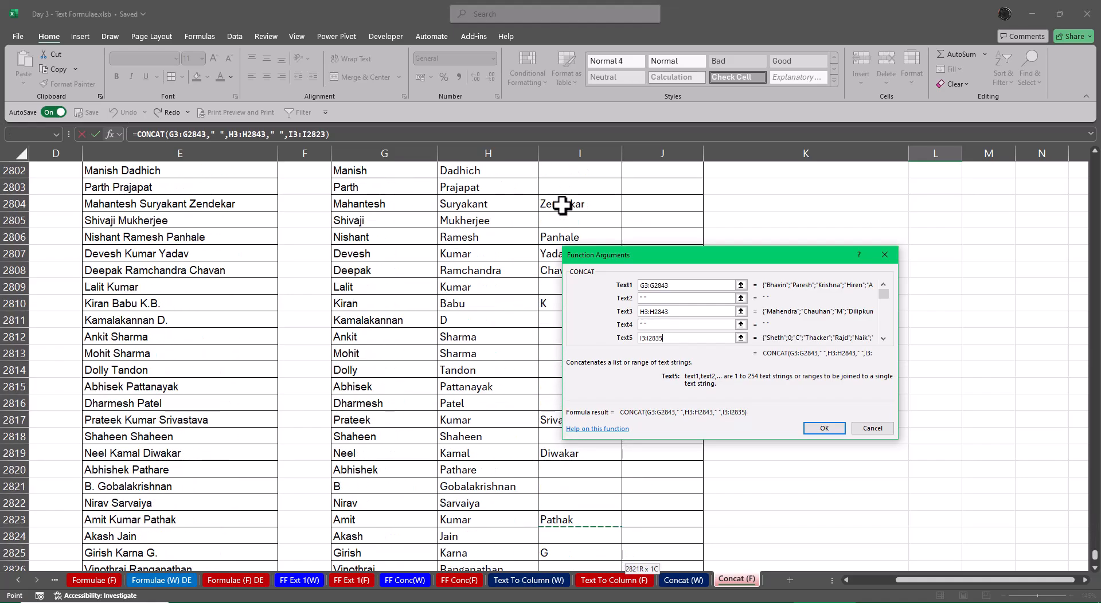
key(ctrl+shift+Up)
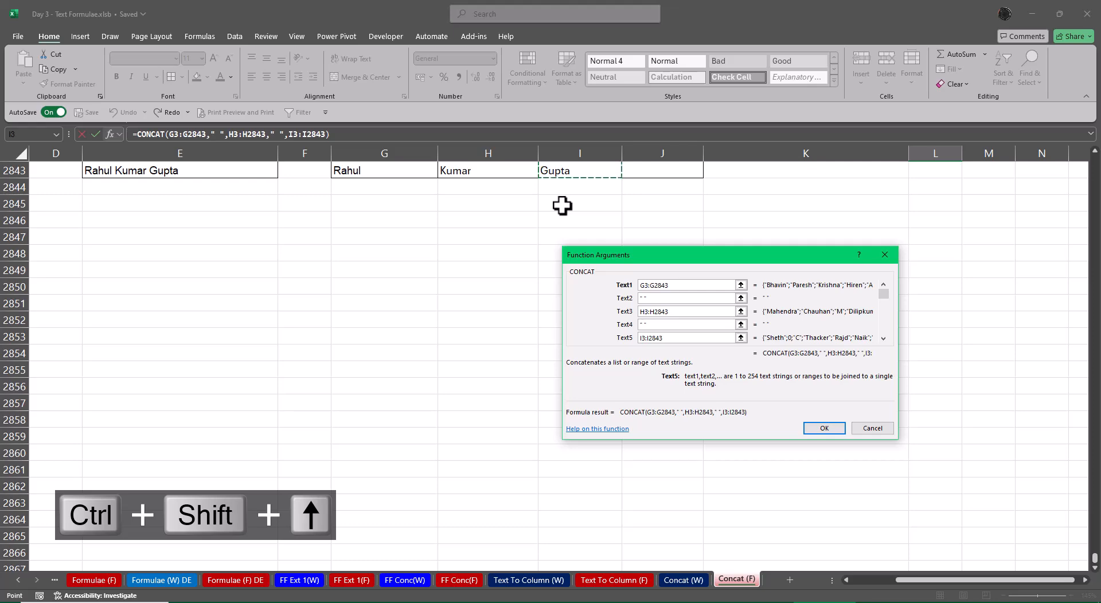
Set the sixth CONCAT argument to a quoted space
key(Tab)
text(" ")
key(Tab)
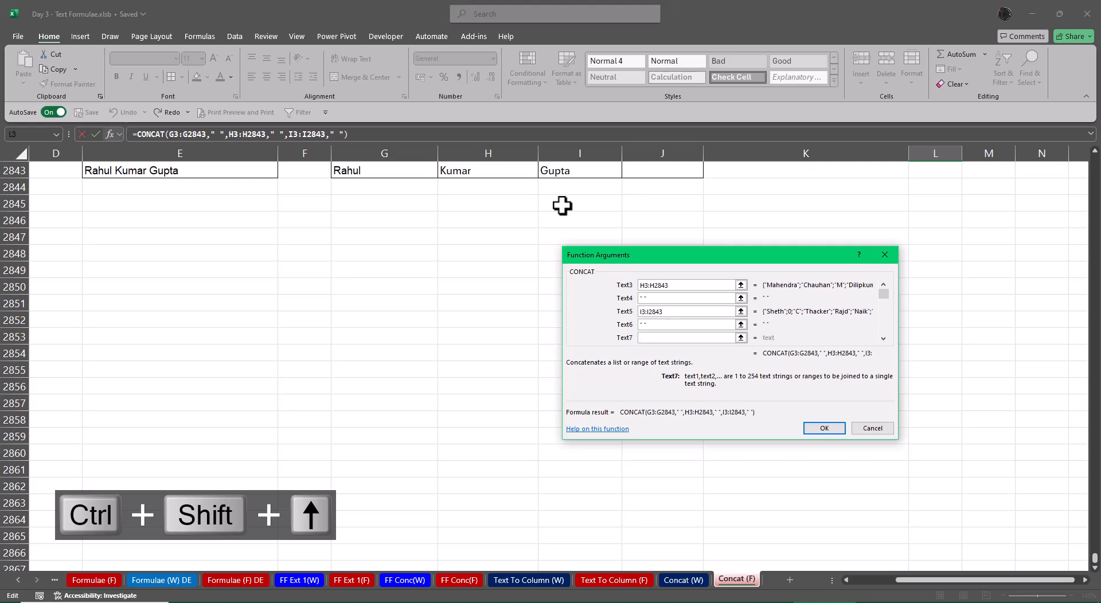
Set the seventh CONCAT argument to the column J range ending at the last data row, J3:J2843
key(ctrl+BackSpace)
click(638, 198)
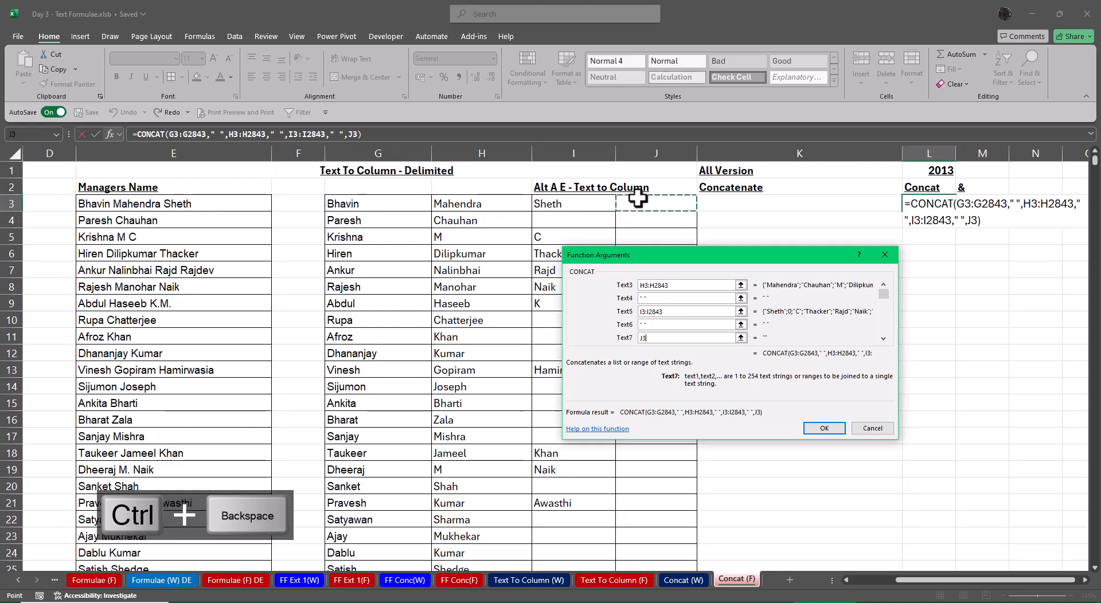
key(ctrl+shift+Down)
key(ctrl+shift+Down)
key(ctrl+shift+Down)
key(ctrl+shift+Down)
key(ctrl+shift+Down)
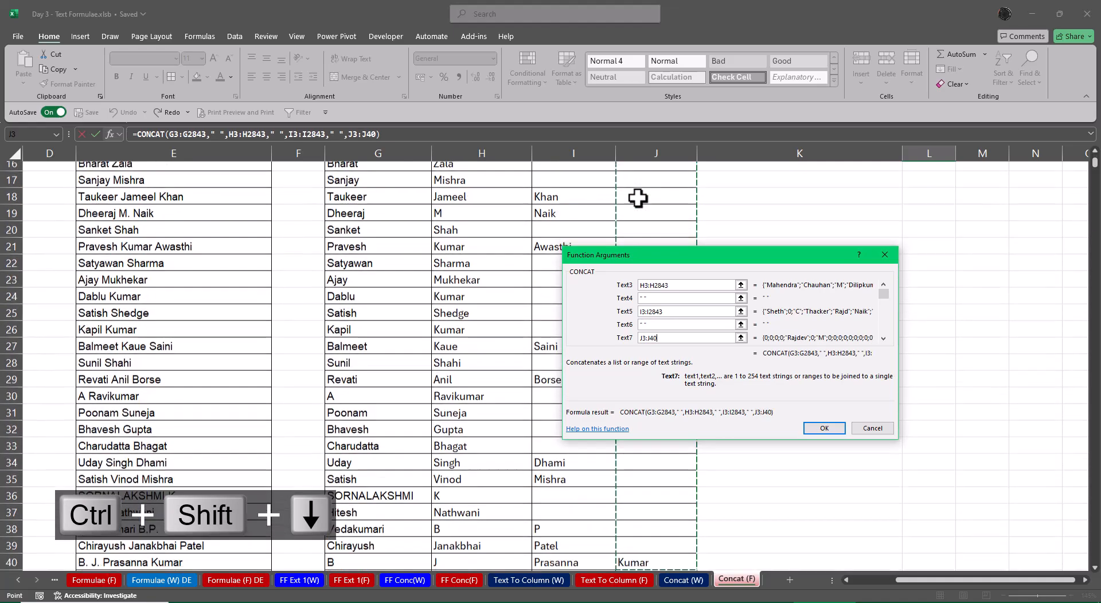
key(ctrl+shift+Down)
key(ctrl+shift+Down)
key(ctrl+shift+Down)
key(ctrl+shift+Down)
key(ctrl+shift+Down)
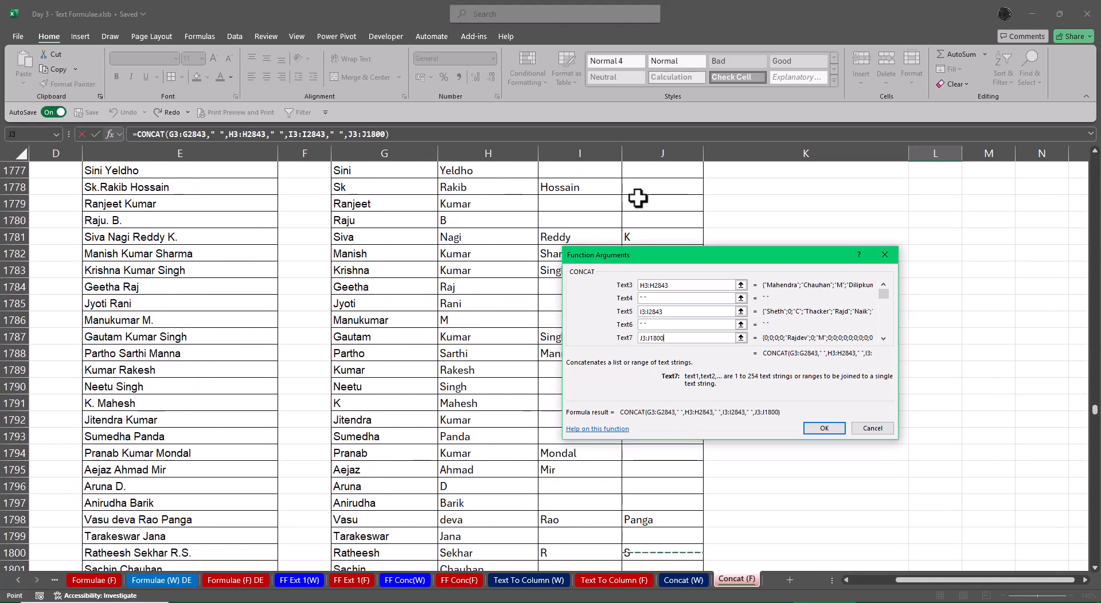
key(ctrl+shift+Up)
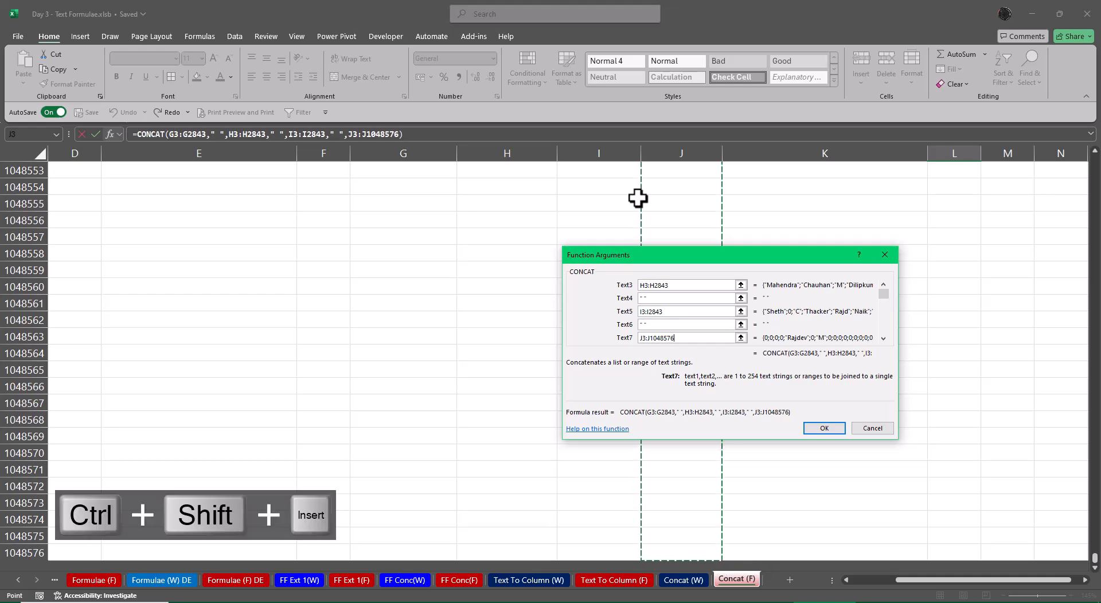
key(ctrl+shift+Down)
key(ctrl+shift+Up)
key(shift+Down)
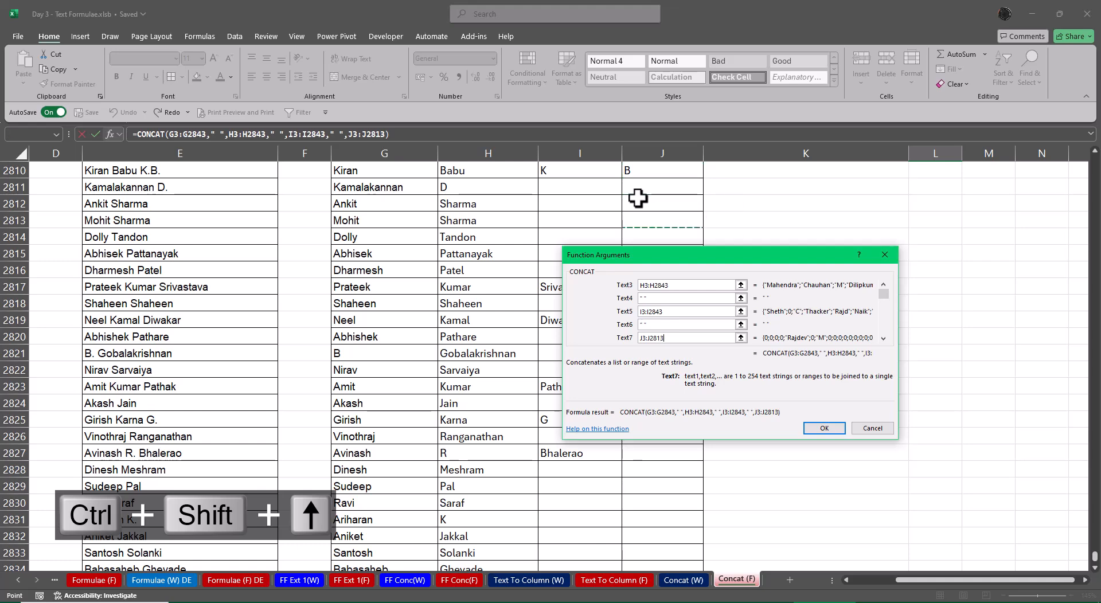
key(shift+Down)
key(shift+Down)
key(shift+Down)
key(shift+Down)
key(shift+Down)
key(shift+Down)
key(shift+Down)
key(shift+Down)
key(shift+Down)
key(shift+Down)
key(shift+Down)
key(shift+Down)
key(shift+Down)
key(shift+Down)
key(shift+Down)
key(shift+Down)
key(shift+Down)
key(shift+Down)
key(shift+Down)
key(shift+Down)
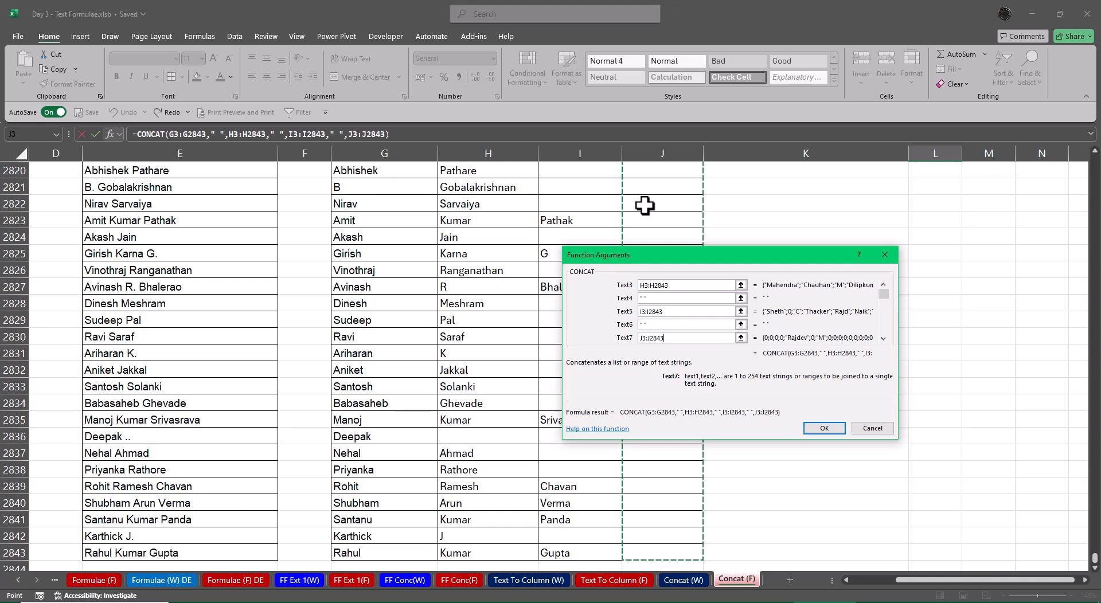
key(ctrl+BackSpace)
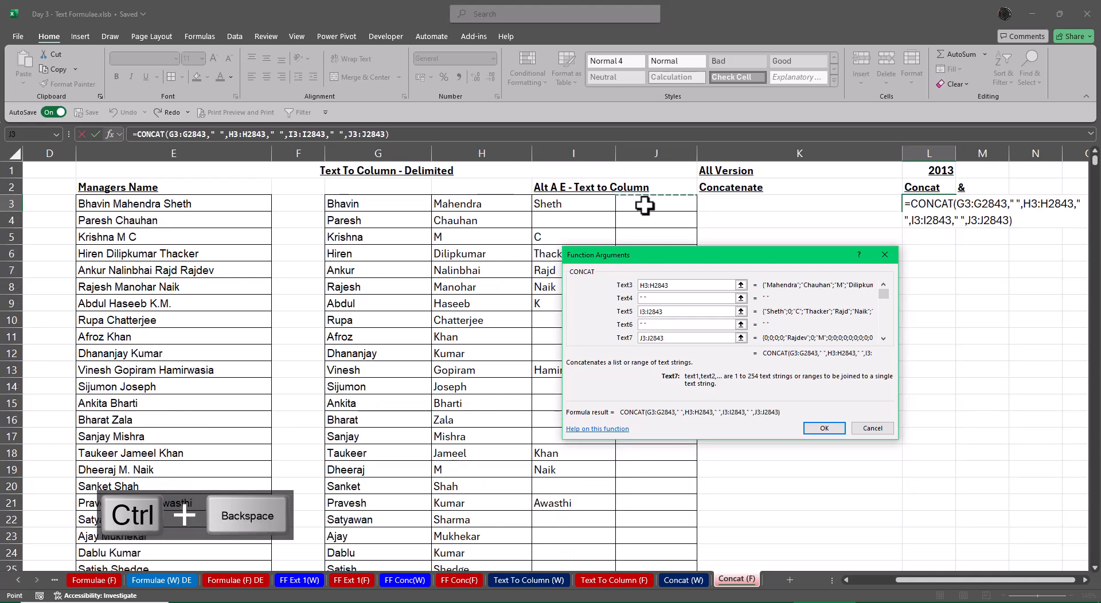
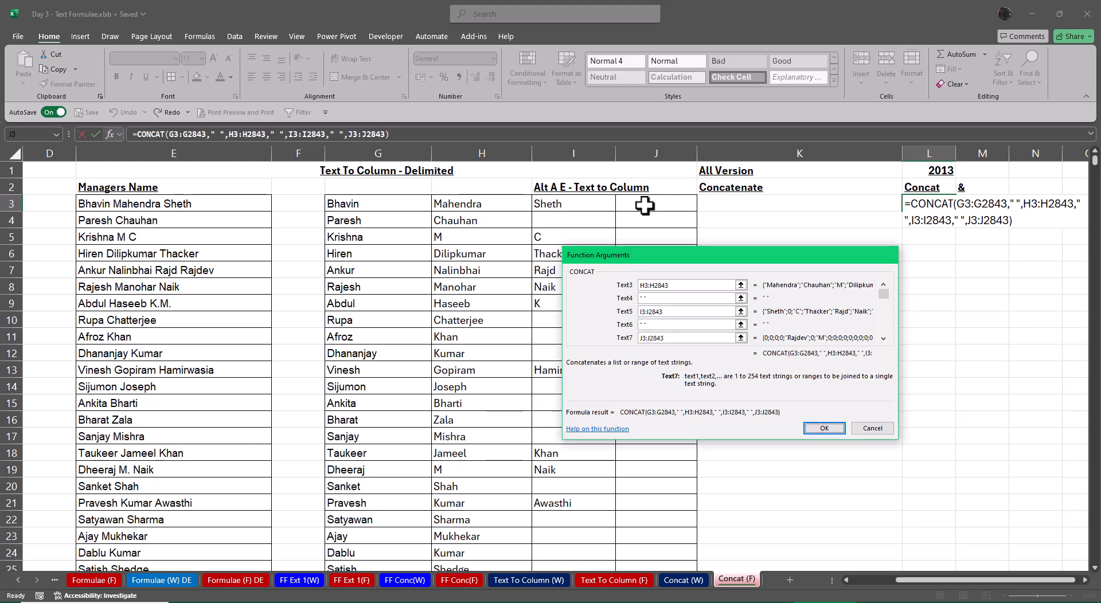
Replace the range-based formula in L3 with a new CONCAT function and open its function arguments
key(Return)
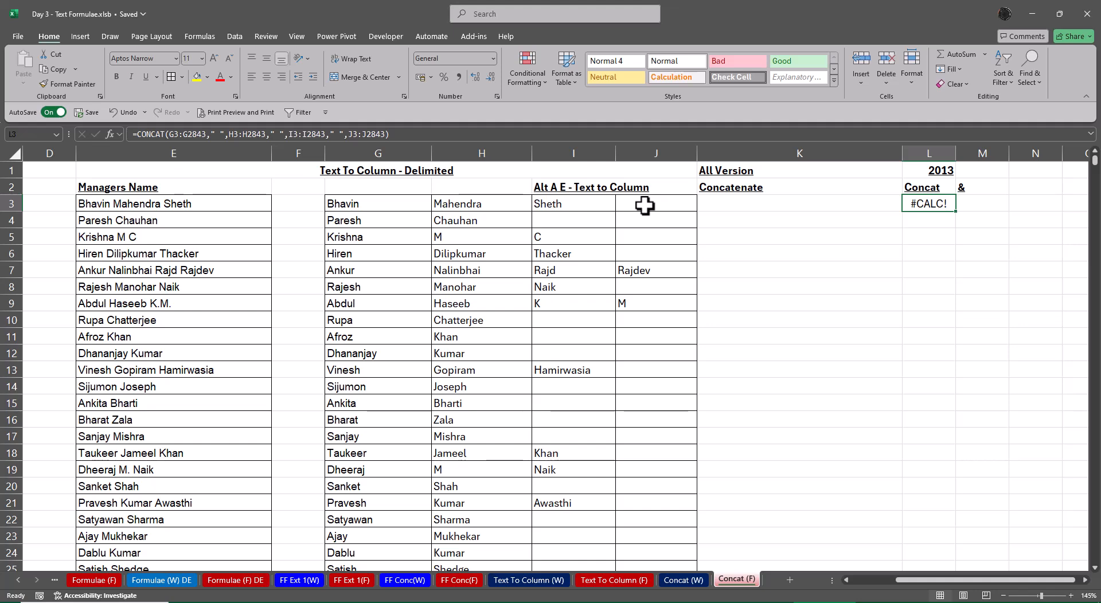
key(Delete)
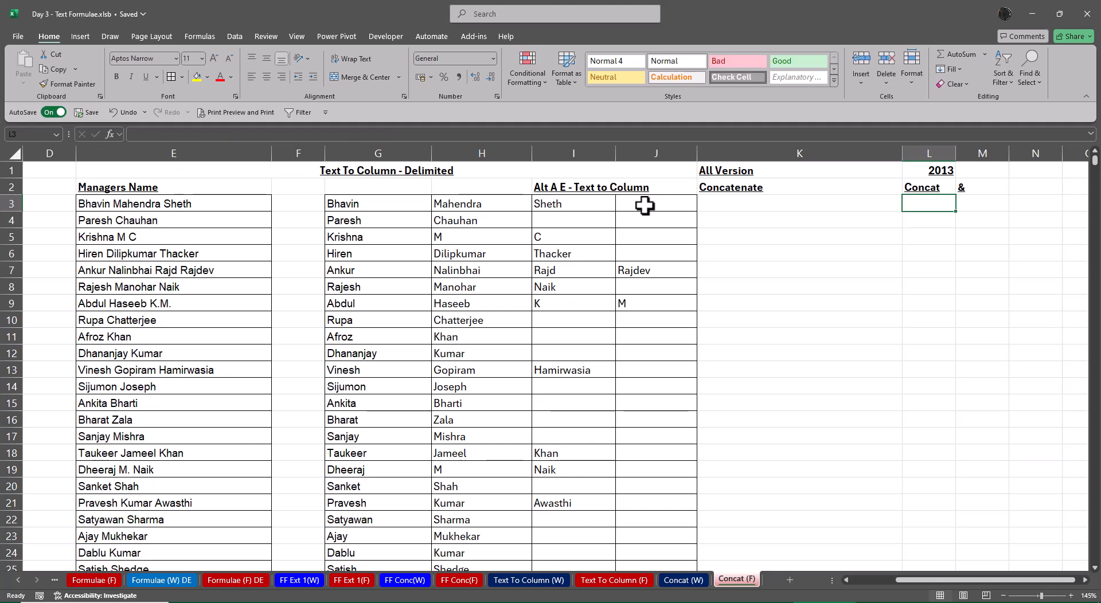
text(=co)
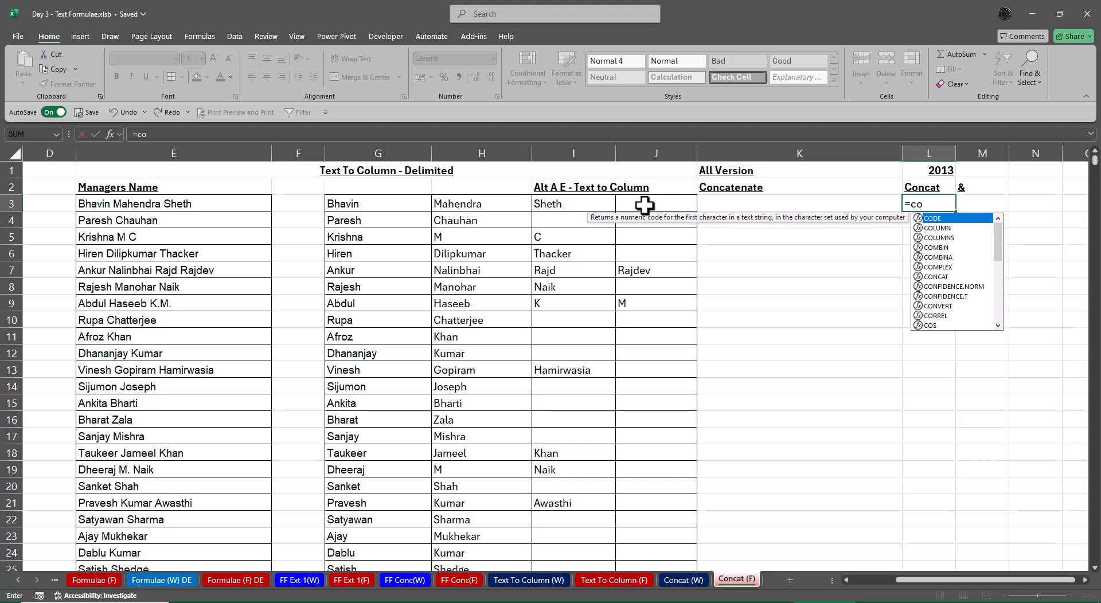
text(nc)
key(Tab)
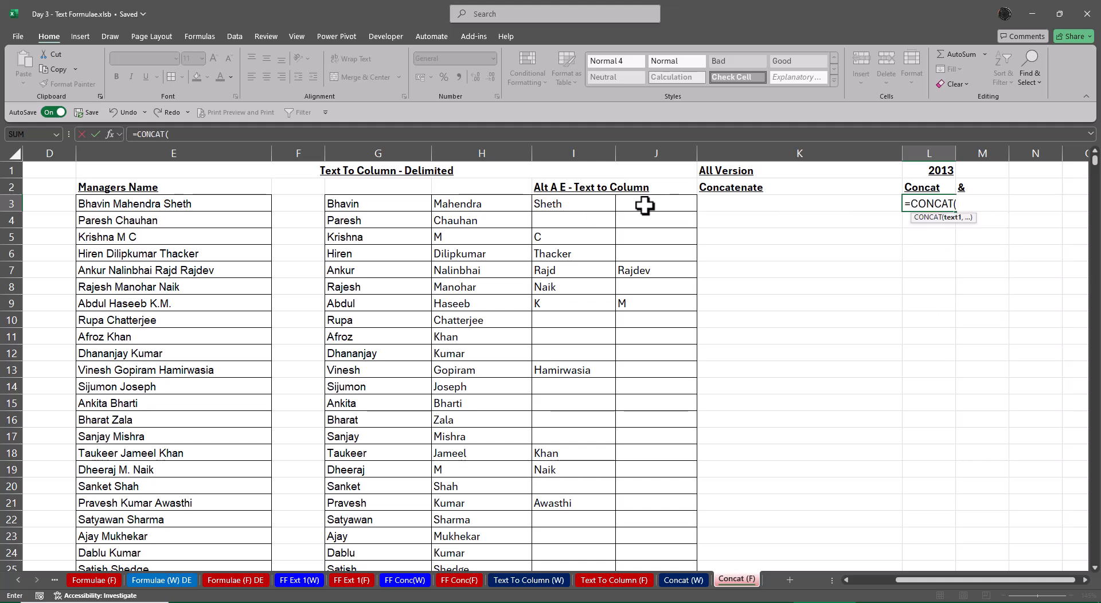
key(ctrl+a)
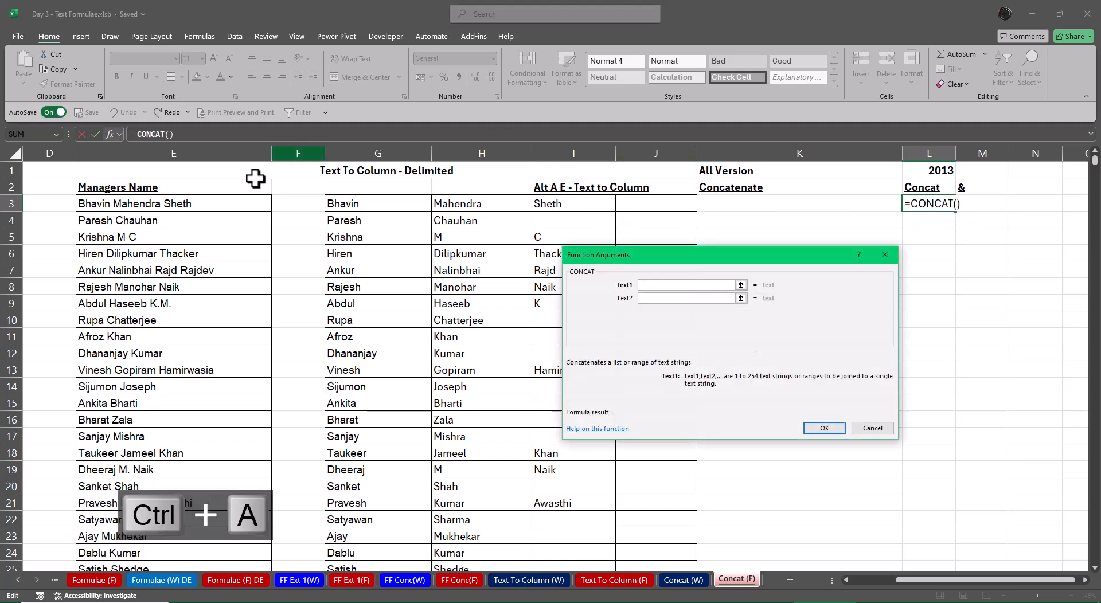
Set the first four CONCAT arguments to G3, a quoted space, H3 and a quoted space
click(365, 205)
key(Tab)
text(" ")
key(Tab)
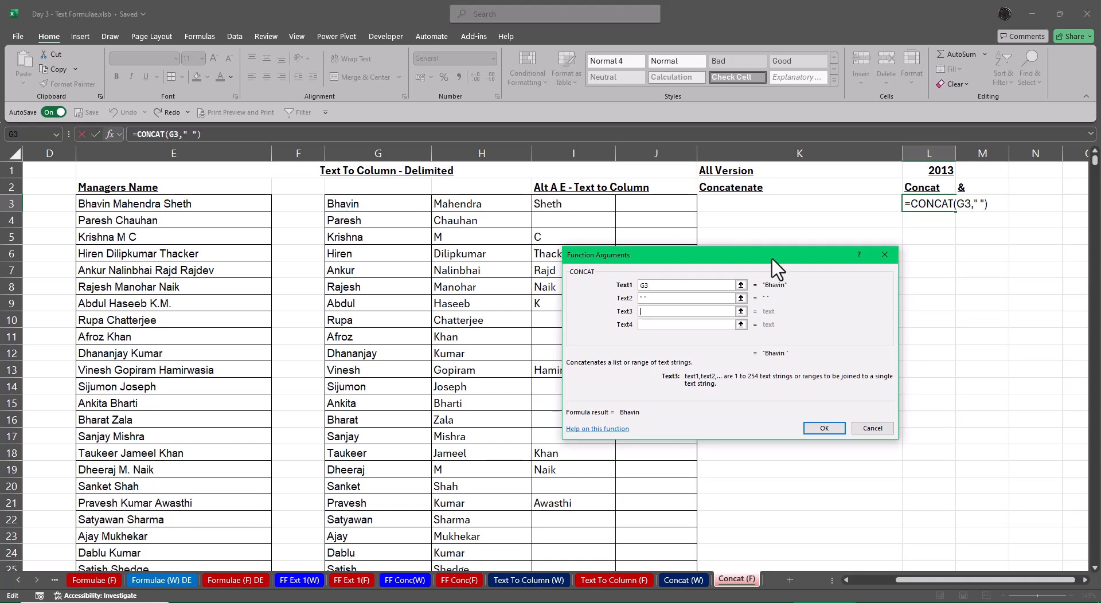
click(469, 203)
key(Tab)
text(" ")
Set CONCAT arguments five to seven to I3, a quoted space and J3, and commit the formula in L3
key(Tab)
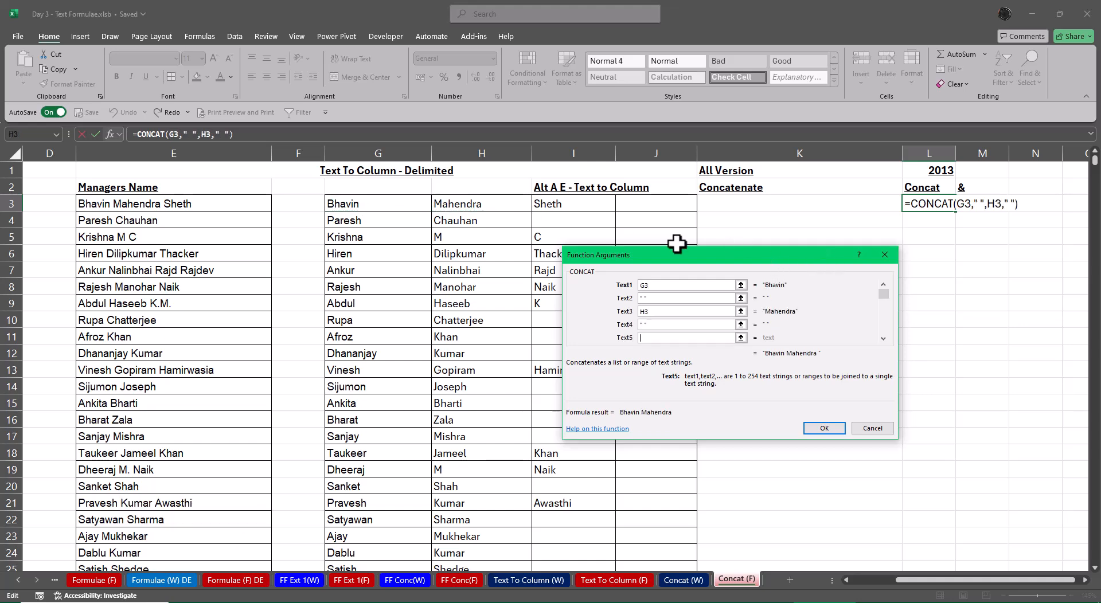
click(544, 208)
key(Tab)
text(" ")
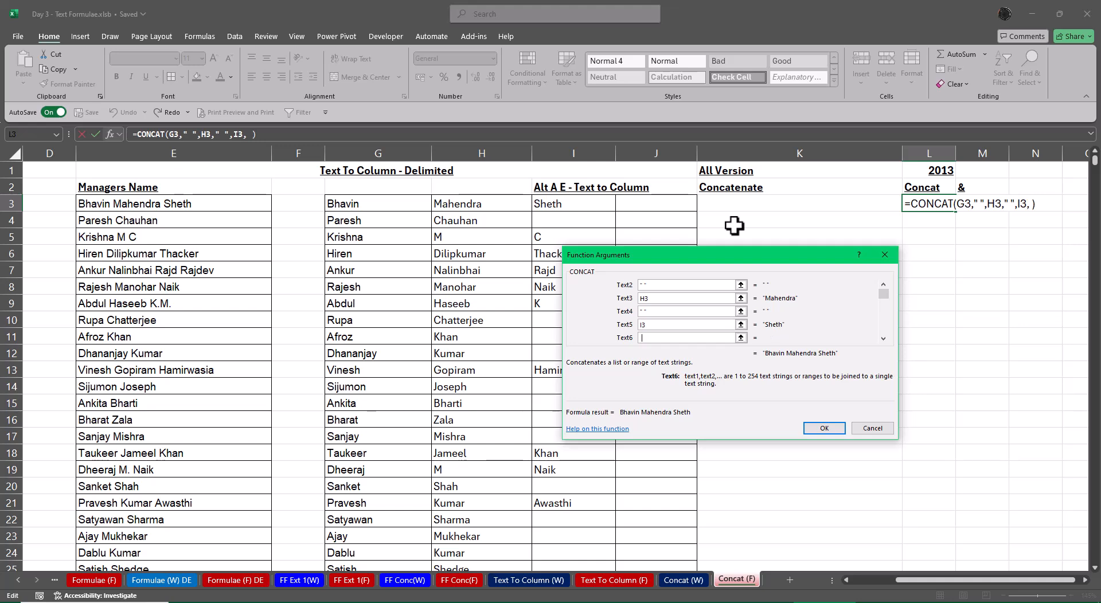
key(Tab)
click(653, 205)
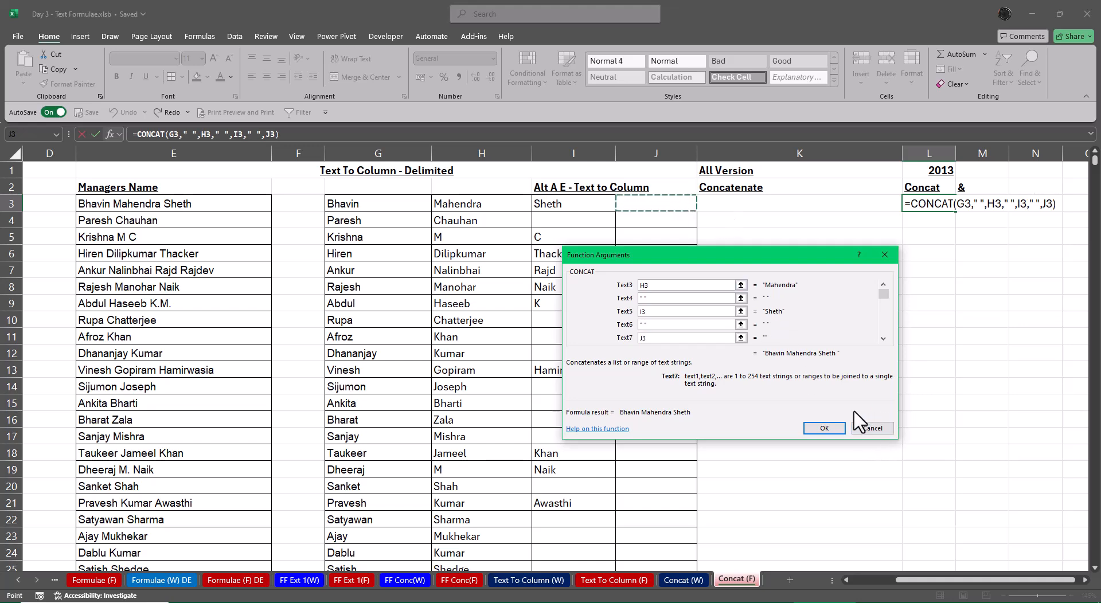
click(826, 428)
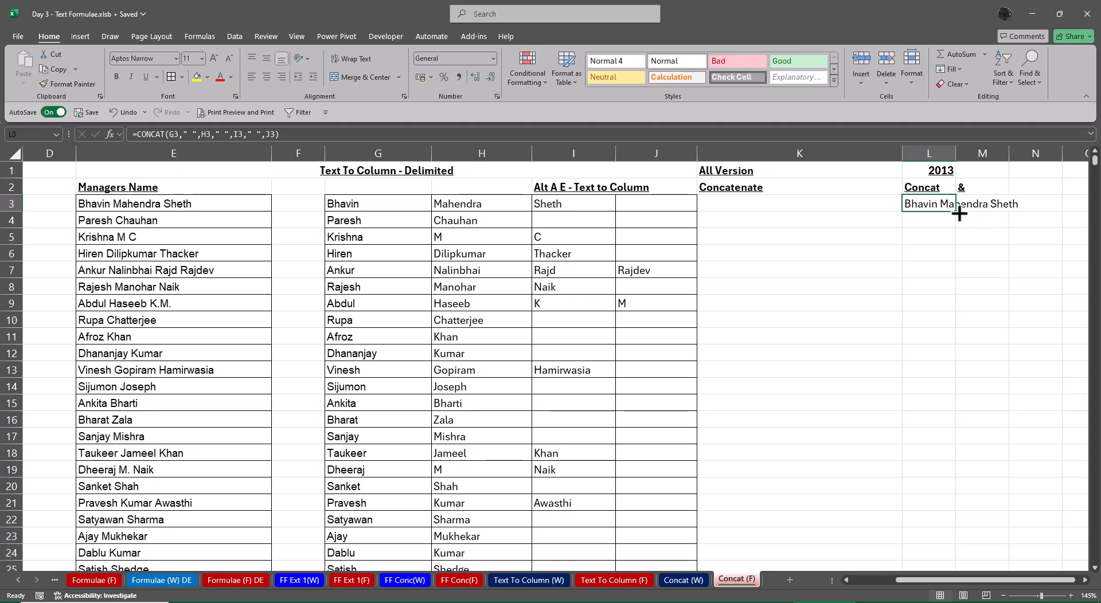
Try to copy the L3 formula down column L to the last data row, 2843
key(ctrl+c)
key(Left)
key(Left)
key(Left)
key(Left)
key(Left)
key(Left)
key(Left)
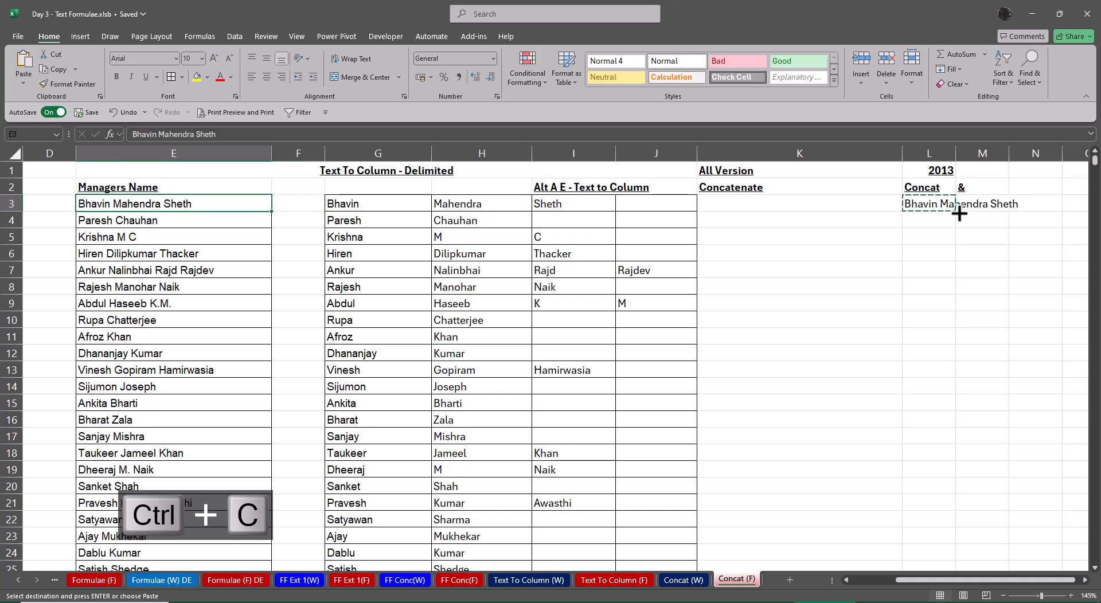
key(ctrl+Down)
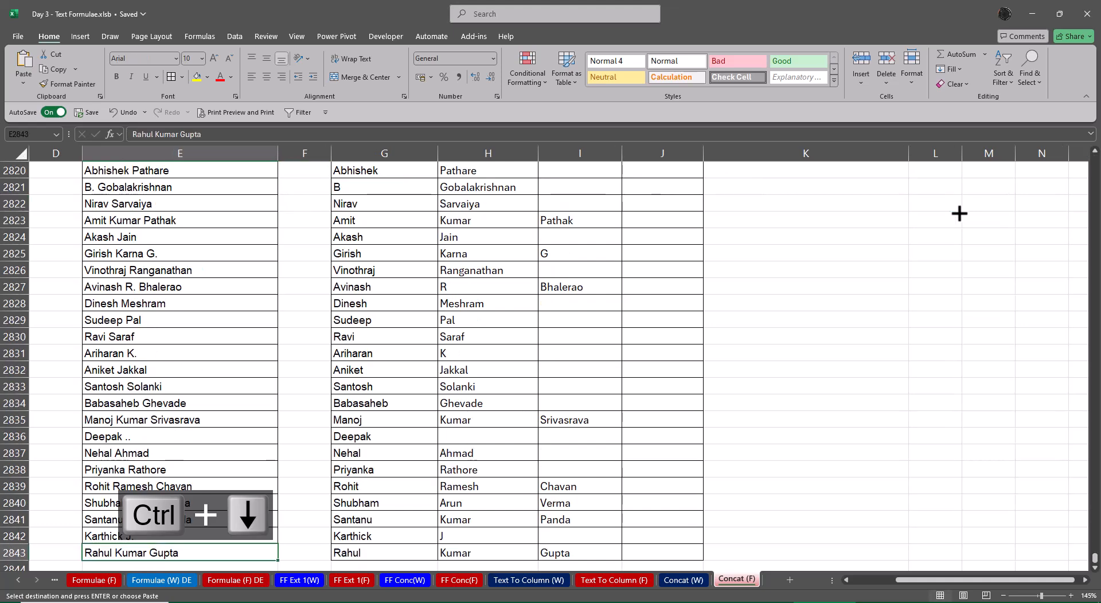
key(Right)
key(Right)
key(Right)
key(Right)
key(Right)
key(Right)
key(Right)
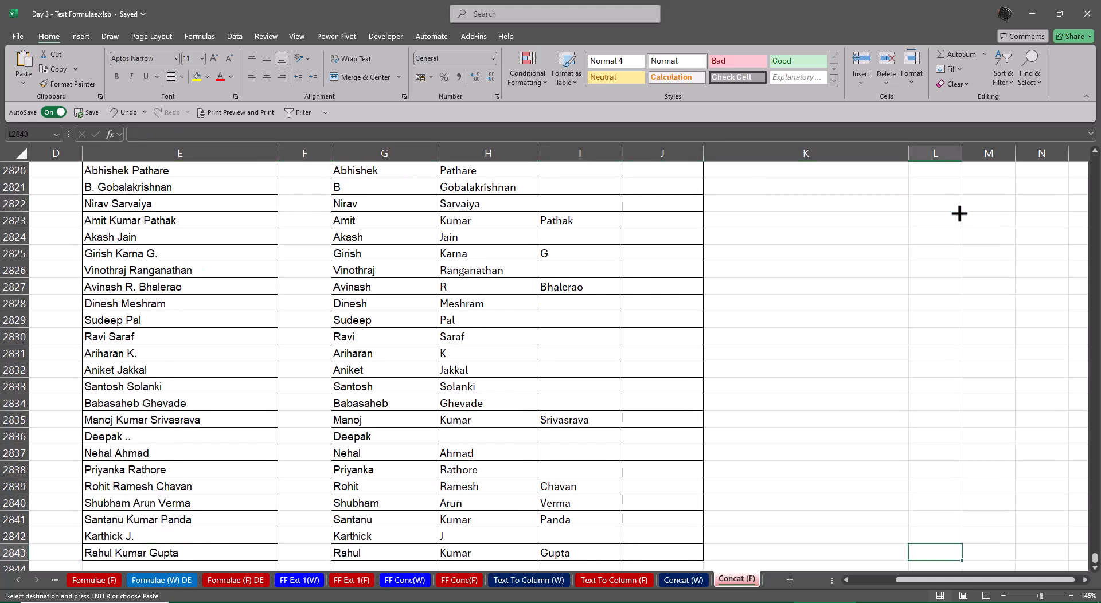
key(ctrl+shift+Up)
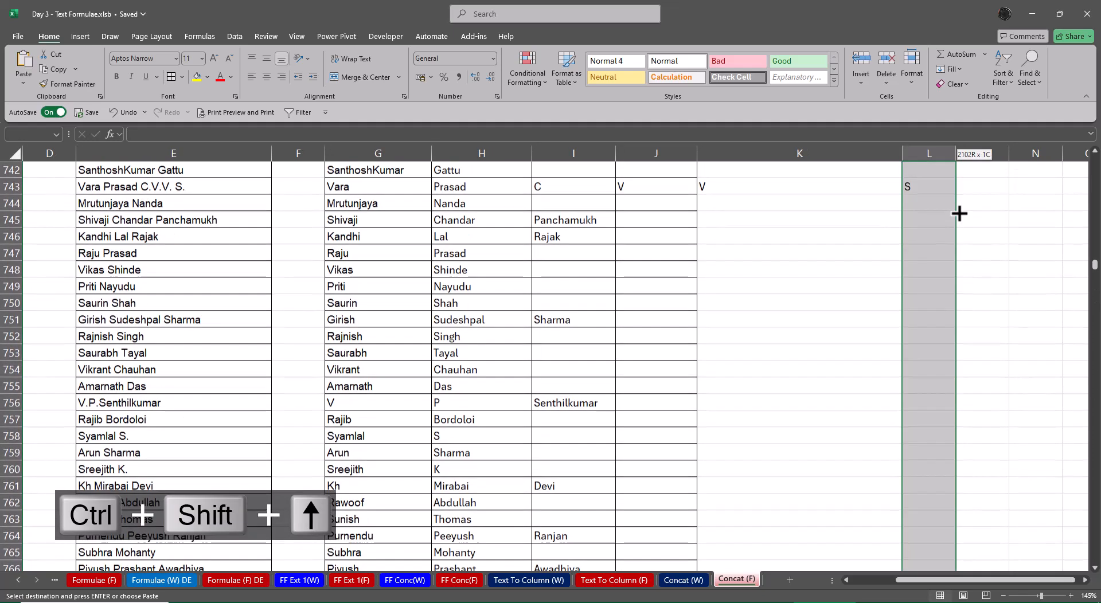
key(ctrl+Up)
key(ctrl+Up)
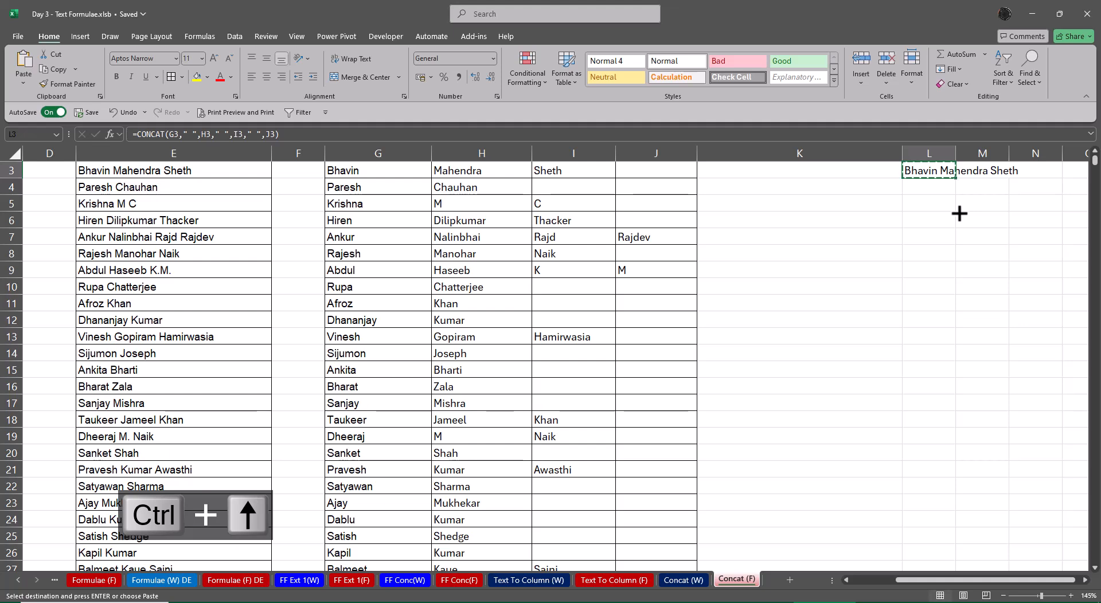
key(ctrl+v)
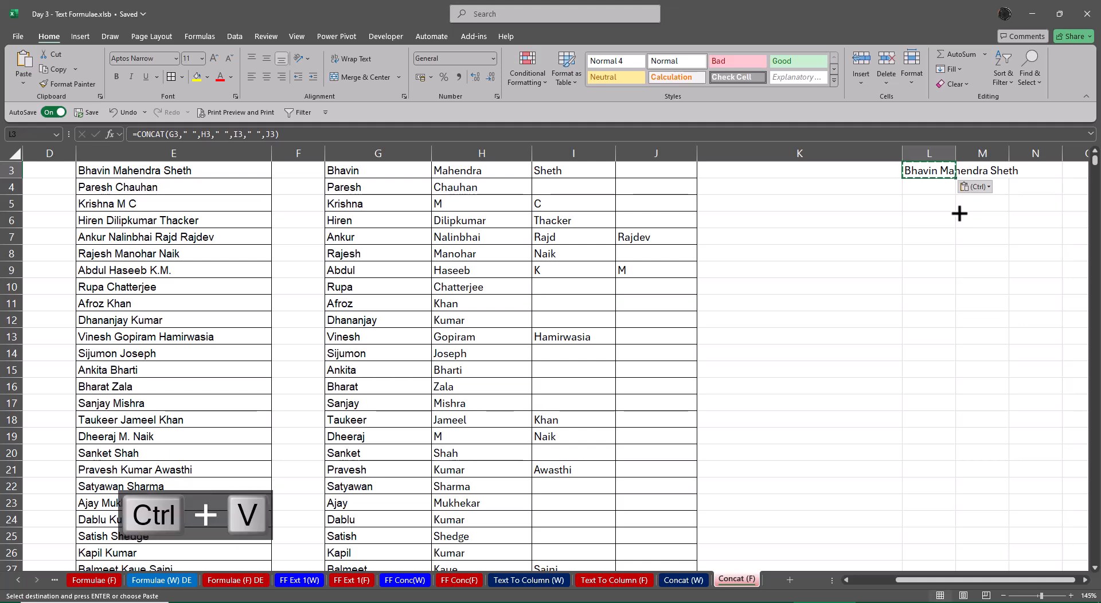
Copy the CONCAT formula from L3 into L743:L2843
key(ctrl+c)
key(Left)
key(Left)
key(Left)
key(Left)
key(Left)
key(Left)
key(Left)
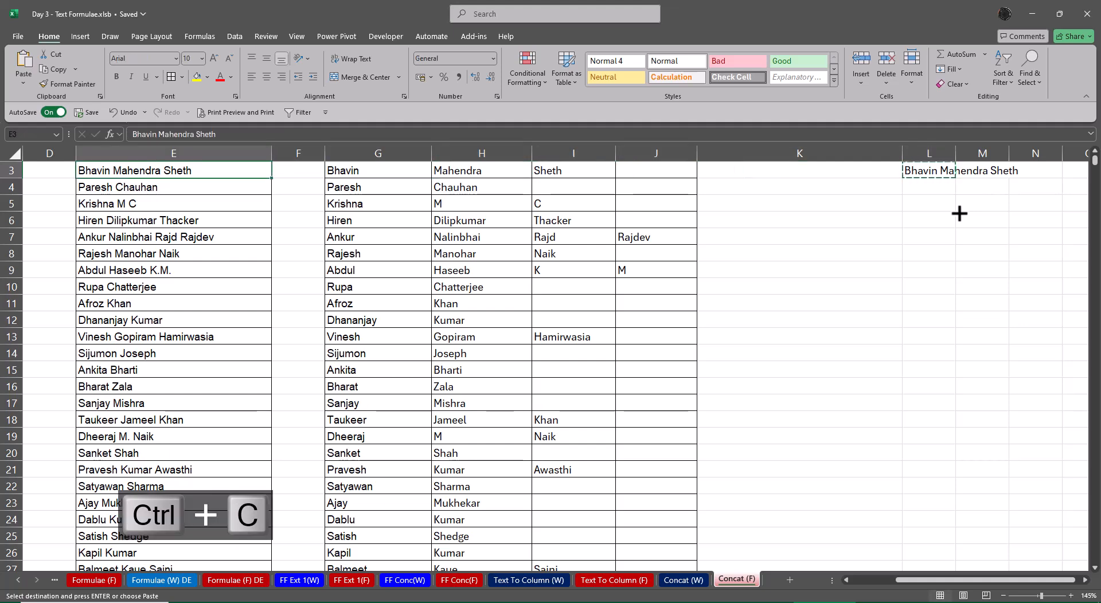
key(ctrl+Down)
key(Right)
key(Right)
key(Right)
key(Right)
key(Right)
key(Right)
key(Right)
key(Right)
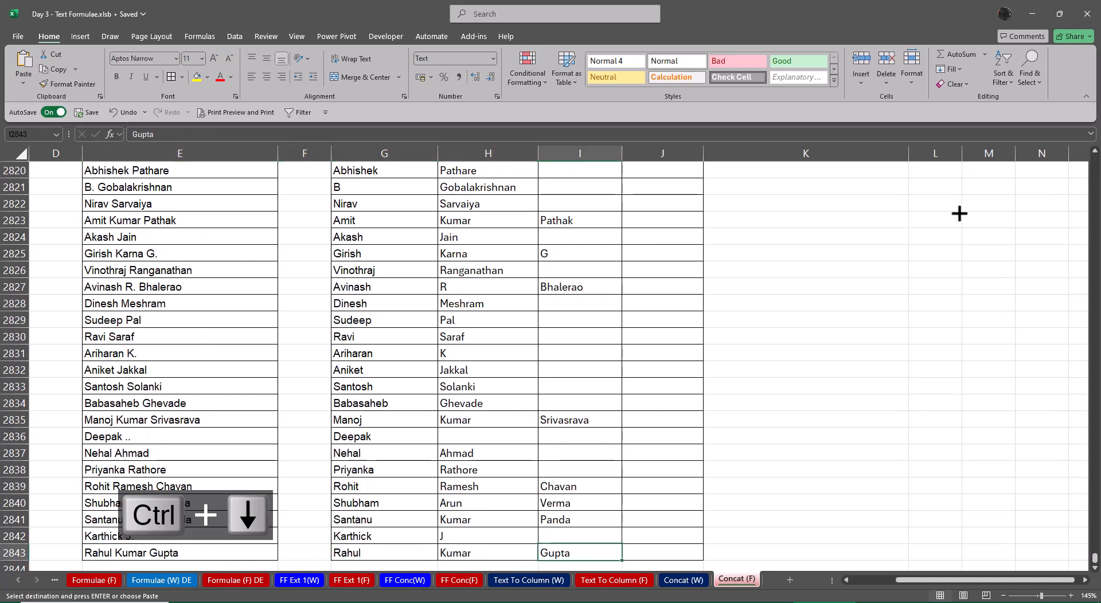
key(Left)
key(ctrl+shift+Up)
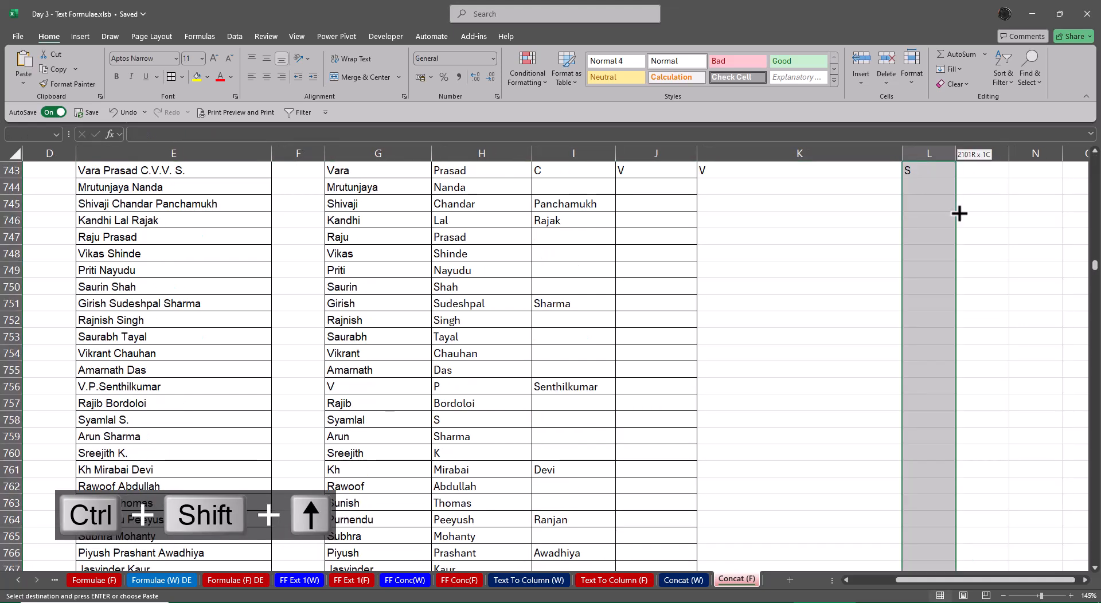
key(ctrl+v)
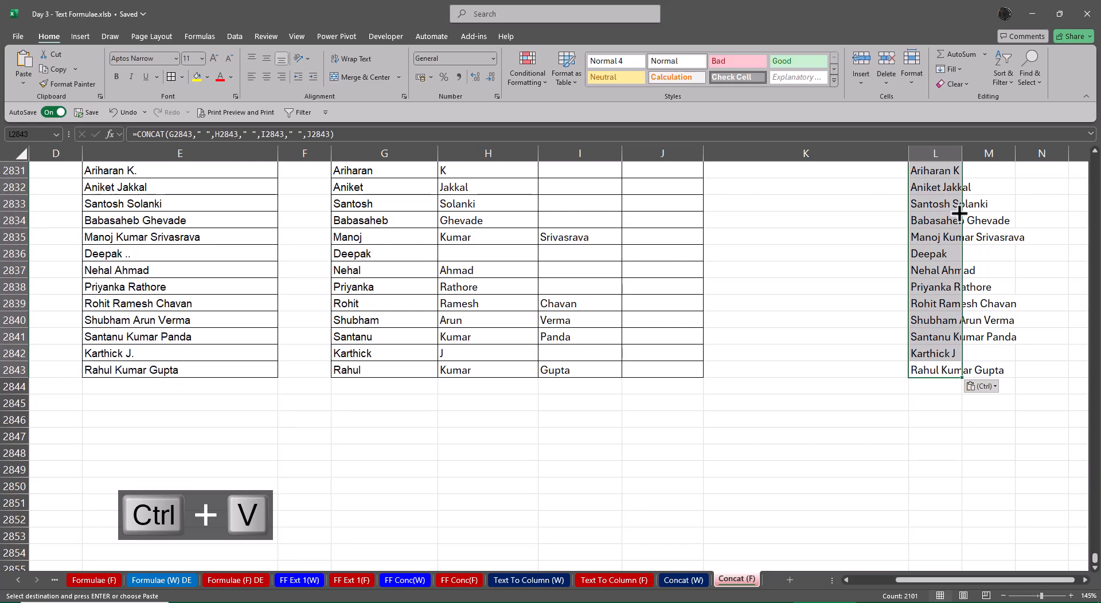
Paste the copied CONCAT formula into the upper block of column L, L3:L743
key(ctrl+Up)
key(ctrl+shift+Up)
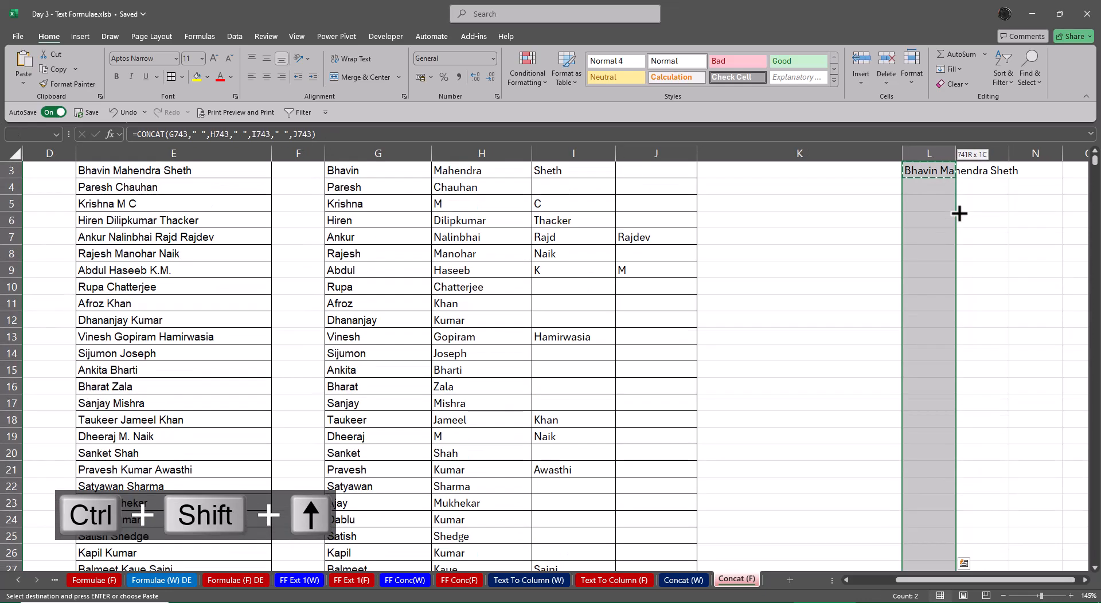
key(ctrl+v)
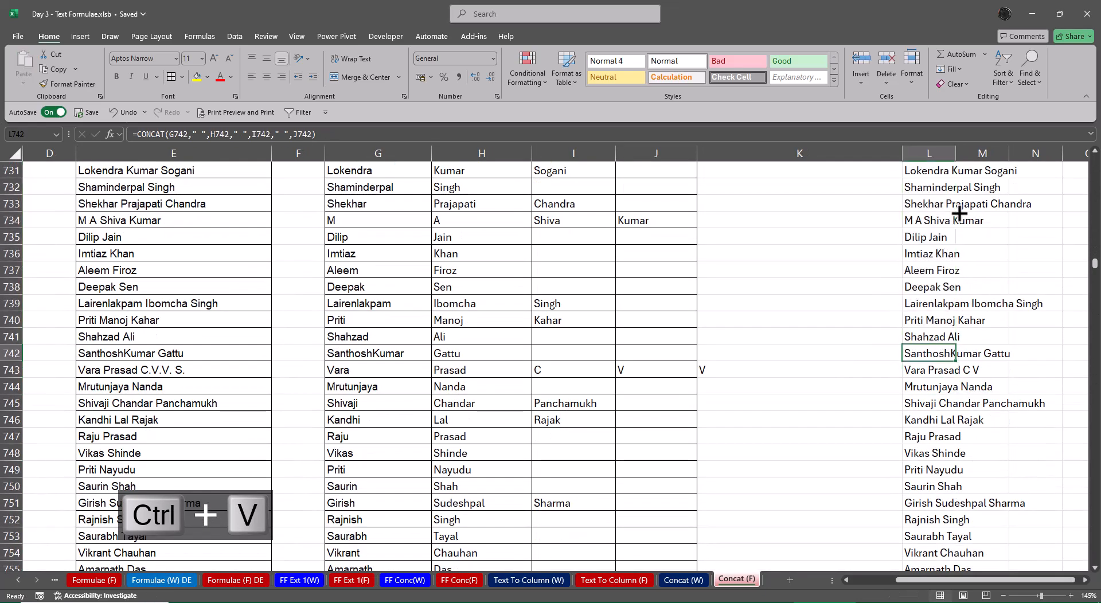
AutoFit the width of column L to the joined names in L3:L2843
key(ctrl+Up)
key(Down)
key(Down)
key(ctrl+shift+Down)
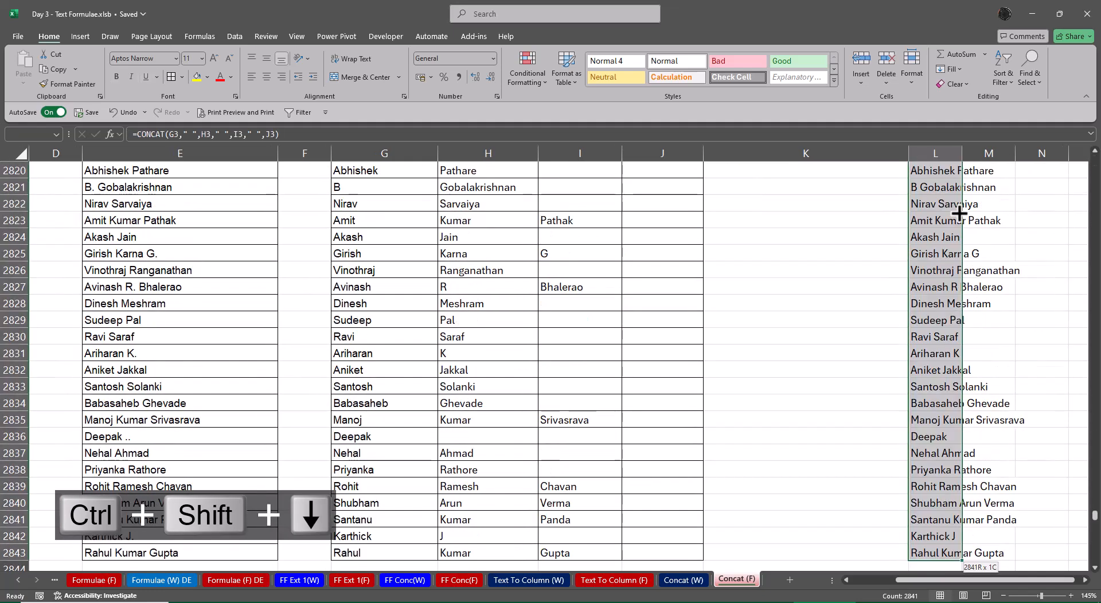
key(alt+o)
key(alt+c)
key(alt+a)
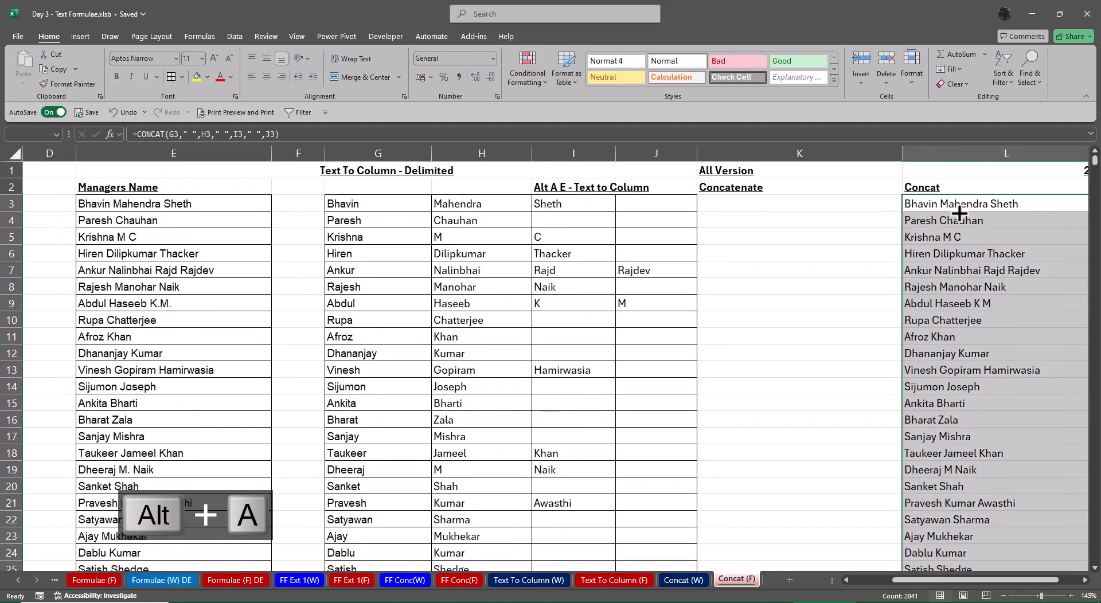
Inspect the cell references of the CONCAT formula in L3 in edit mode without changing it
key(Up)
key(Right)
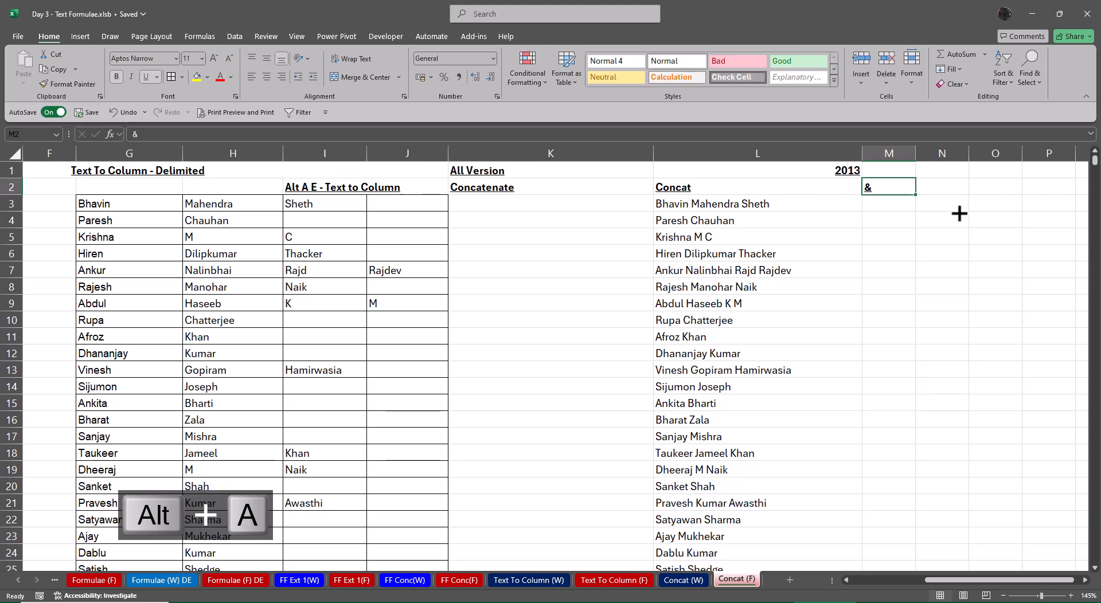
key(Down)
key(Left)
key(F2)
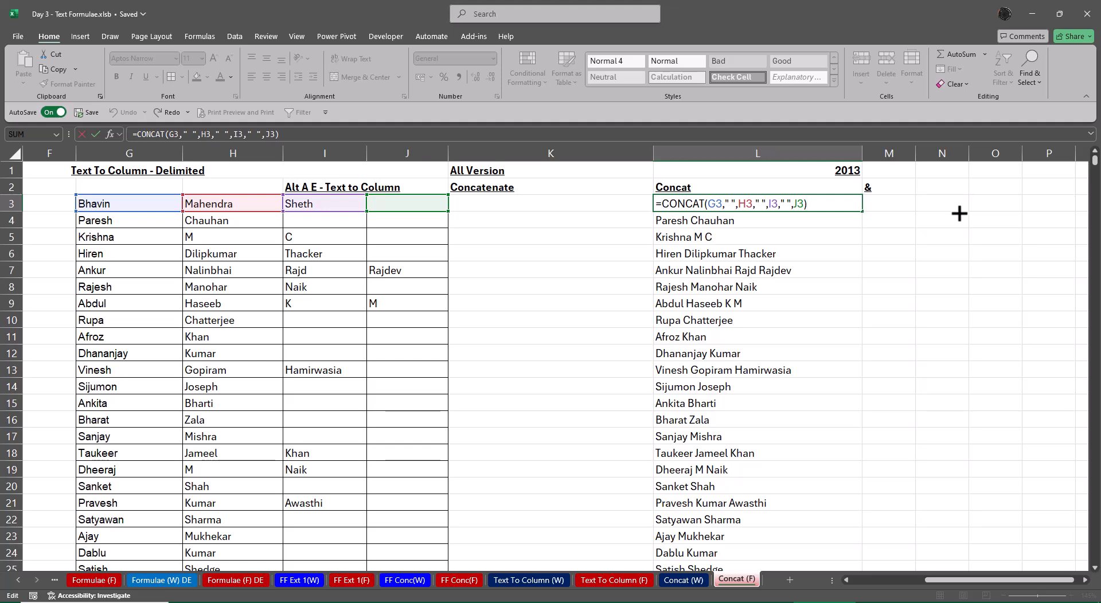
key(ctrl+Return)
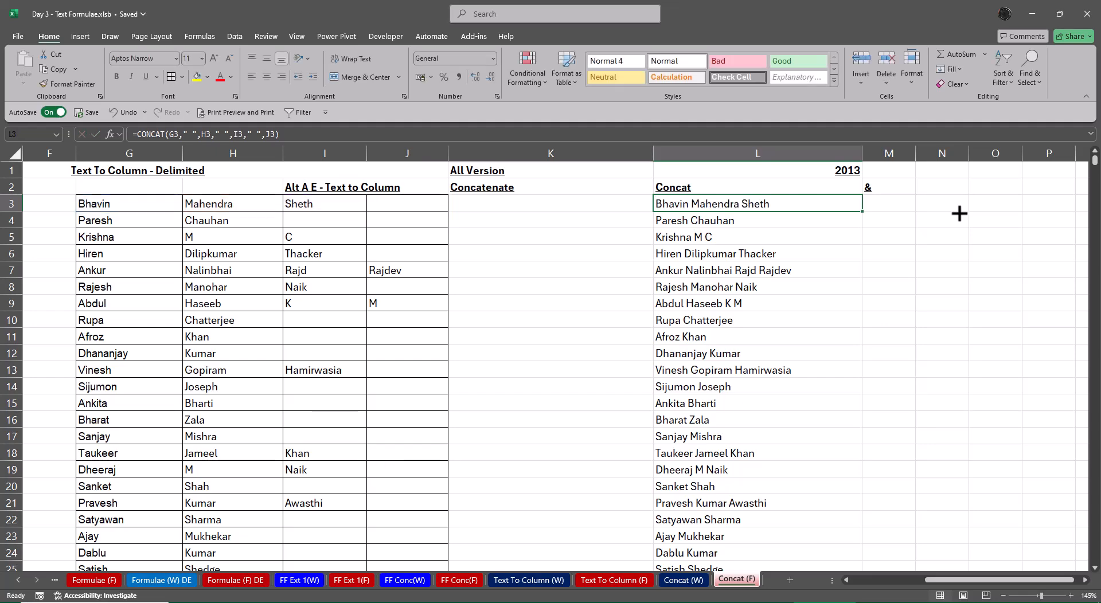
Check the text function list and its Excel versions on the Formulae sheet, and return to the Concat (F) sheet
key(ctrl+Page_Up)
key(ctrl+Page_Up)
key(ctrl+Page_Up)
key(ctrl+Page_Up)
key(ctrl+Page_Up)
key(ctrl+Page_Up)
key(ctrl+Page_Up)
key(ctrl+Page_Up)
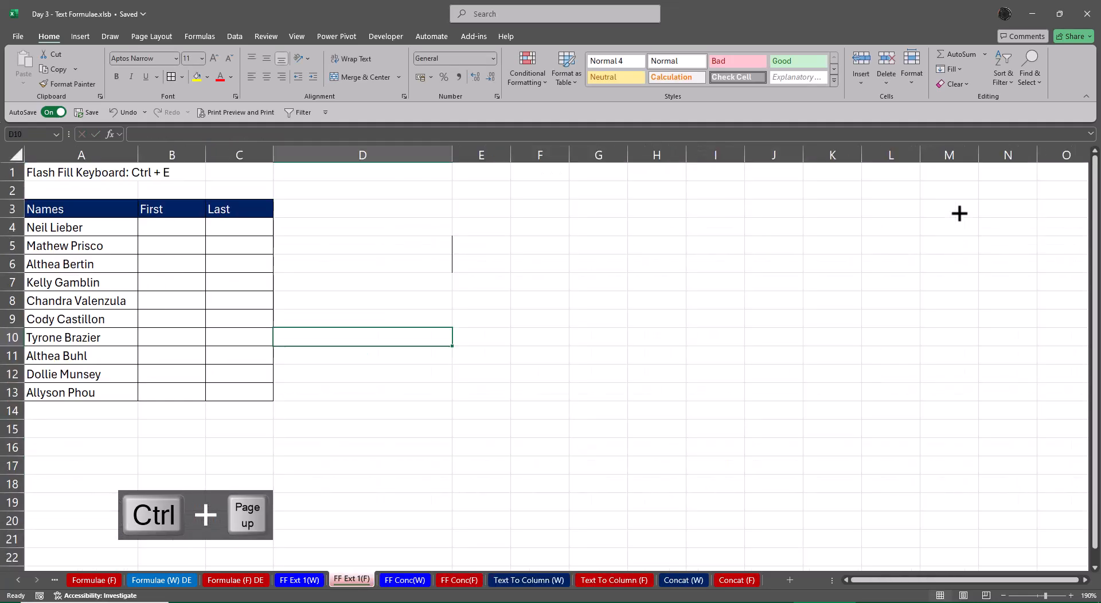
key(ctrl+Page_Up)
key(ctrl+Page_Up)
key(ctrl+Page_Up)
key(ctrl+Page_Up)
key(ctrl+Page_Up)
key(ctrl+Page_Down)
key(ctrl+Page_Down)
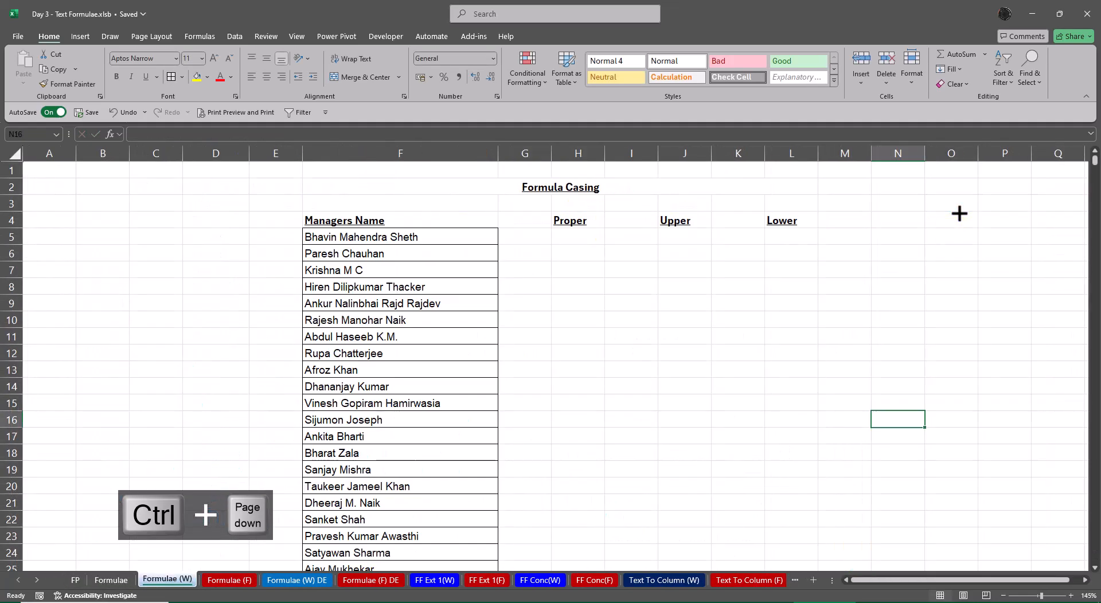
key(ctrl+Page_Up)
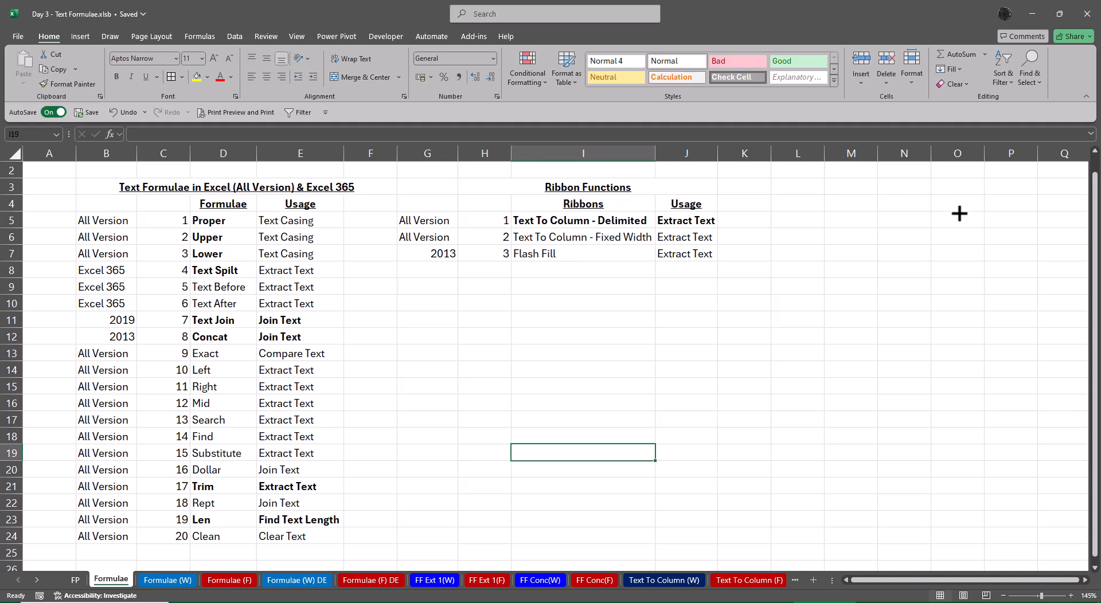
click(36, 580)
click(37, 580)
click(36, 580)
click(737, 581)
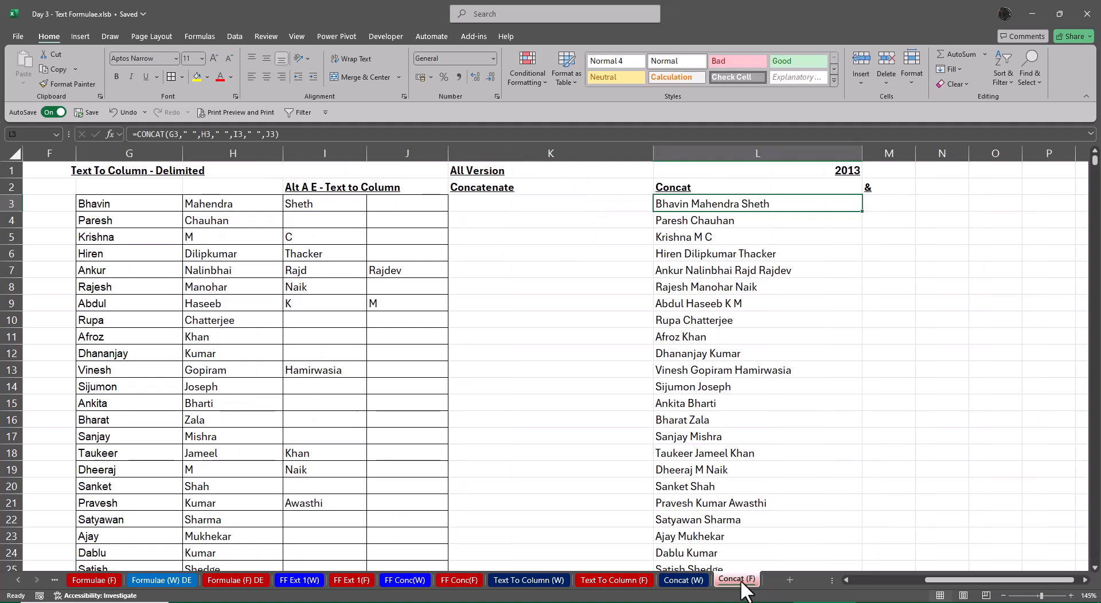
Enter the version label 2019 in P1 and make it bold
click(1027, 170)
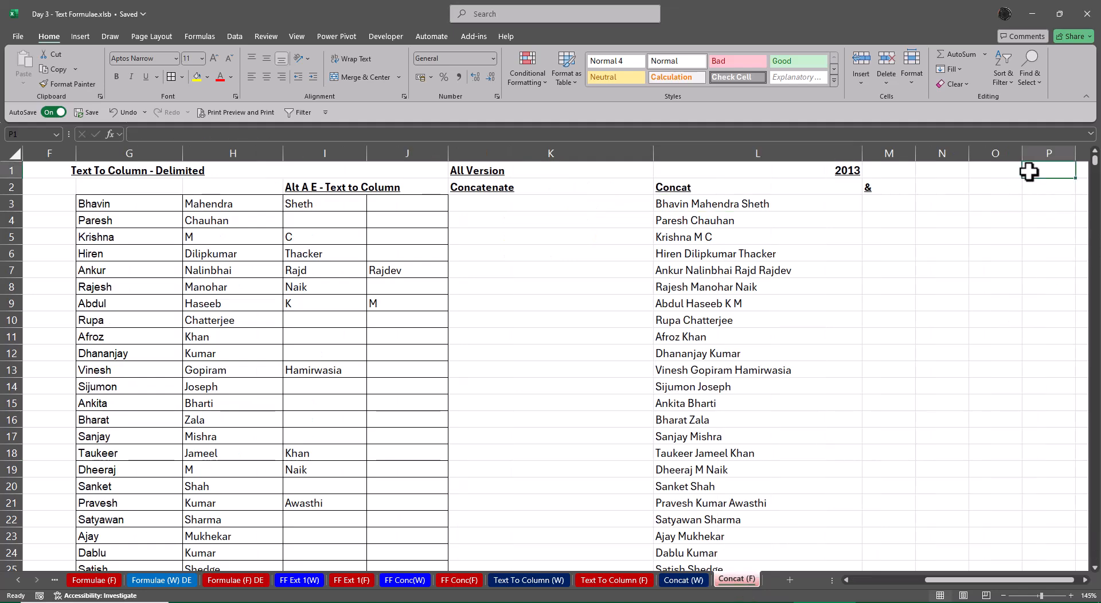
text(2019)
key(Return)
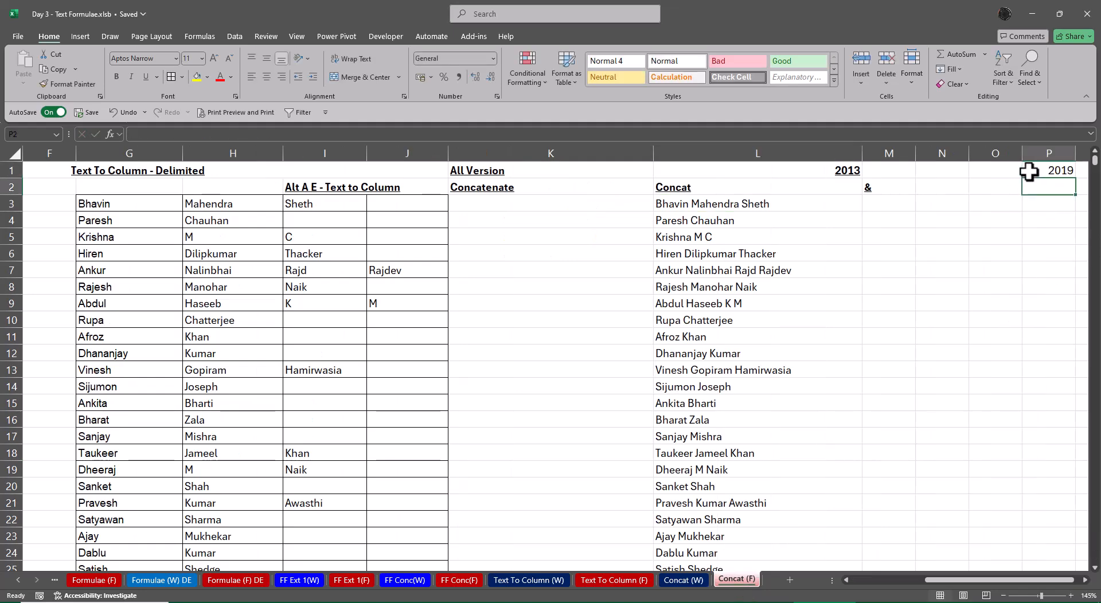
click(1028, 171)
key(ctrl+b)
key(Right)
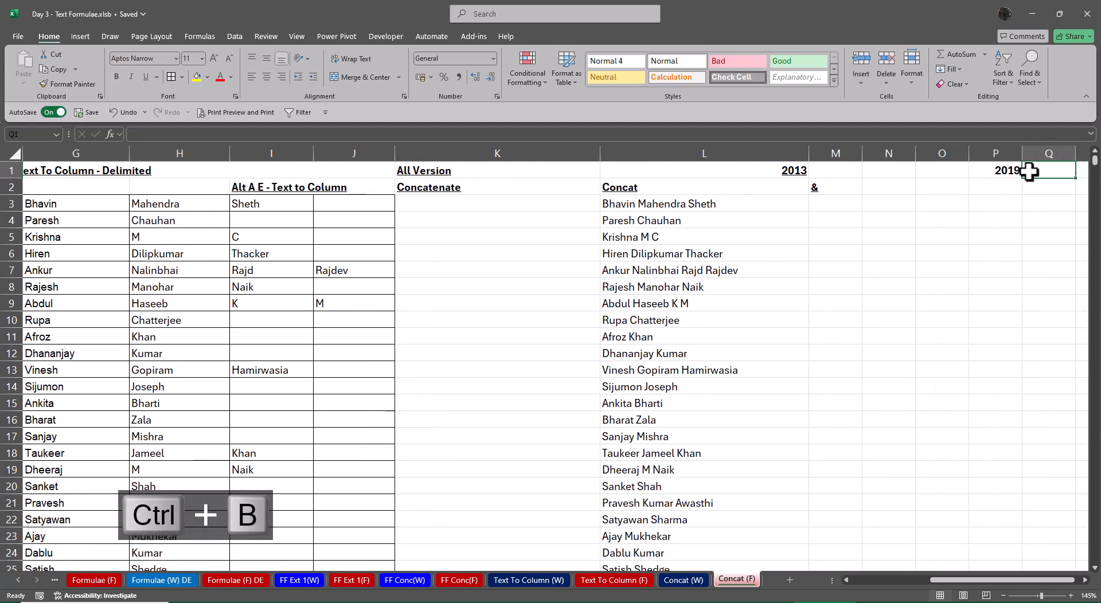
Enter the heading Text Join in P2 in bold underlined text
key(Down)
key(Left)
text(Tex)
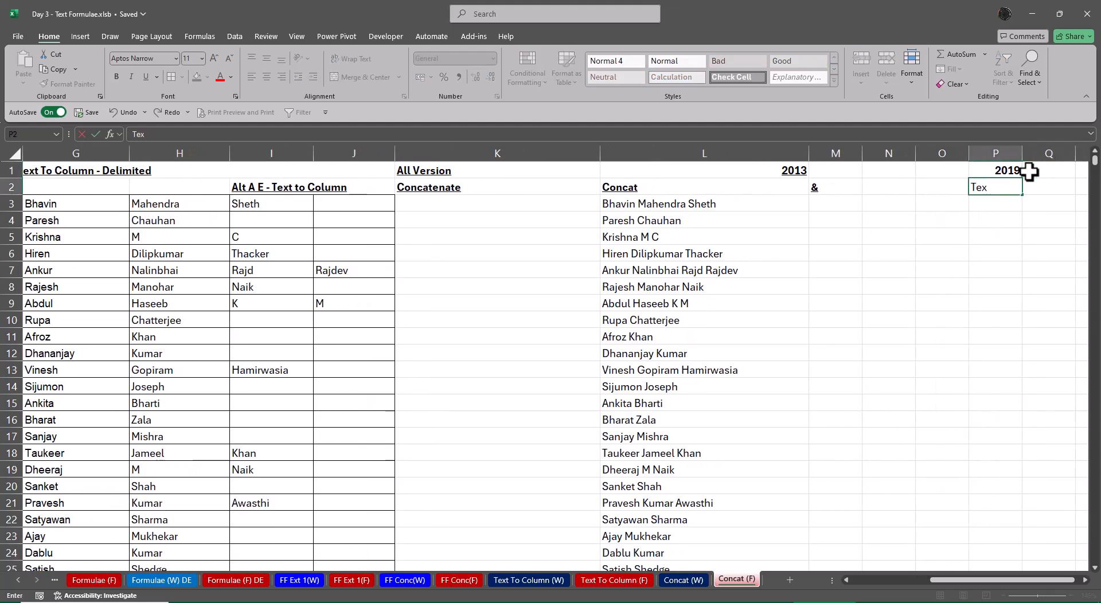
text(t Join)
key(Return)
key(Up)
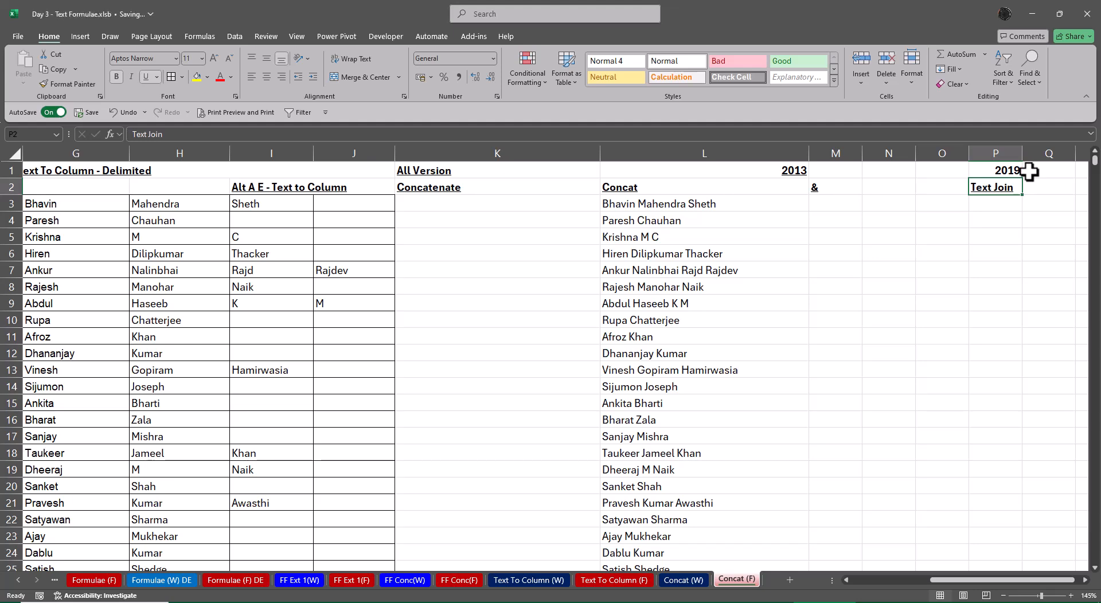
key(Down)
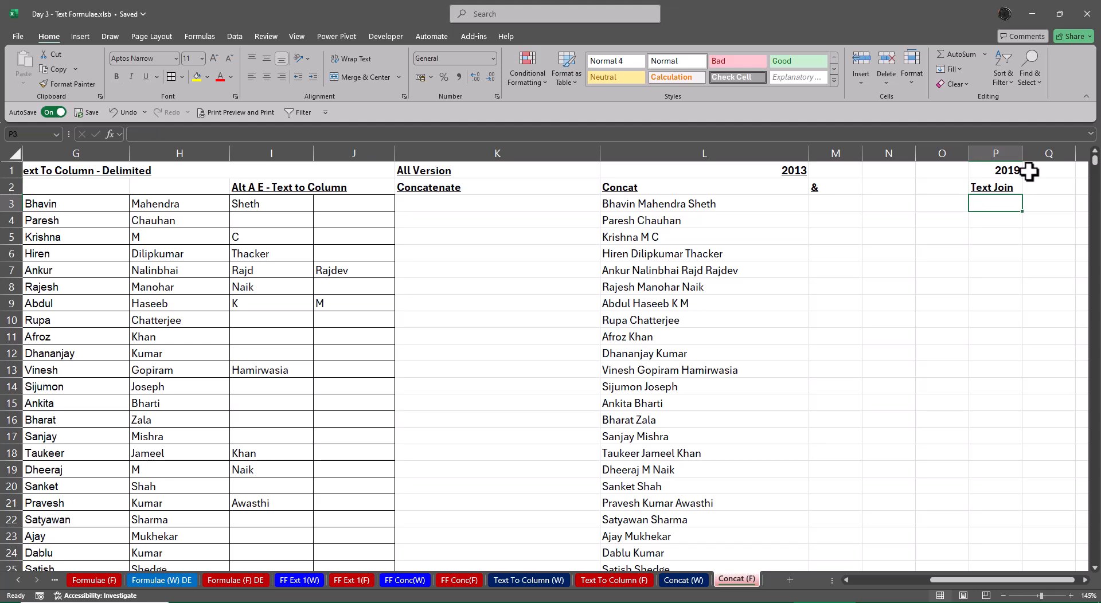
text(=text)
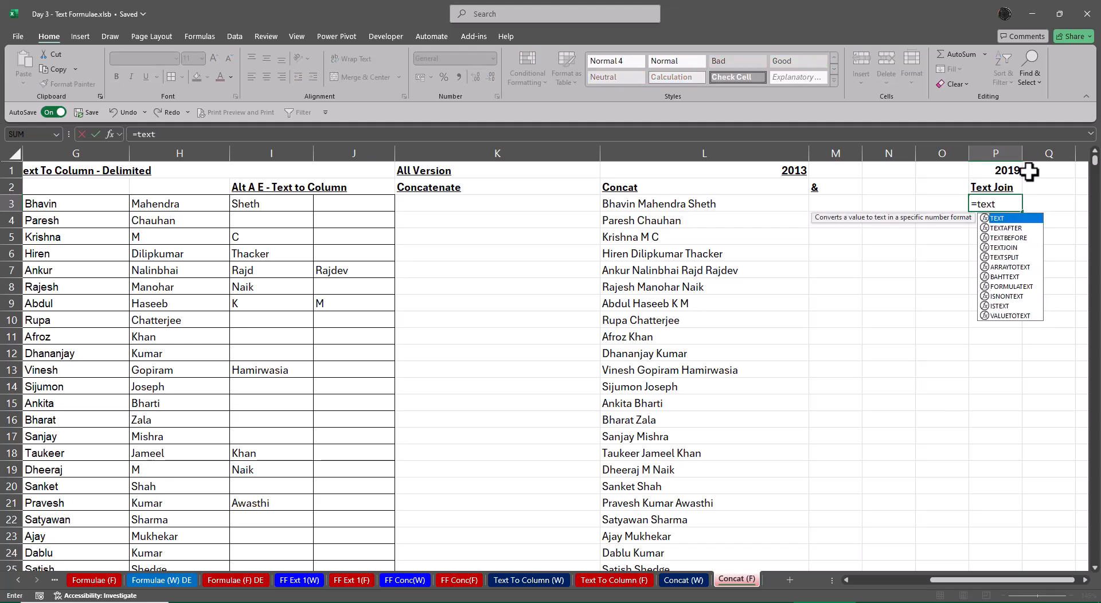
key(Down)
key(Down)
key(Down)
key(Tab)
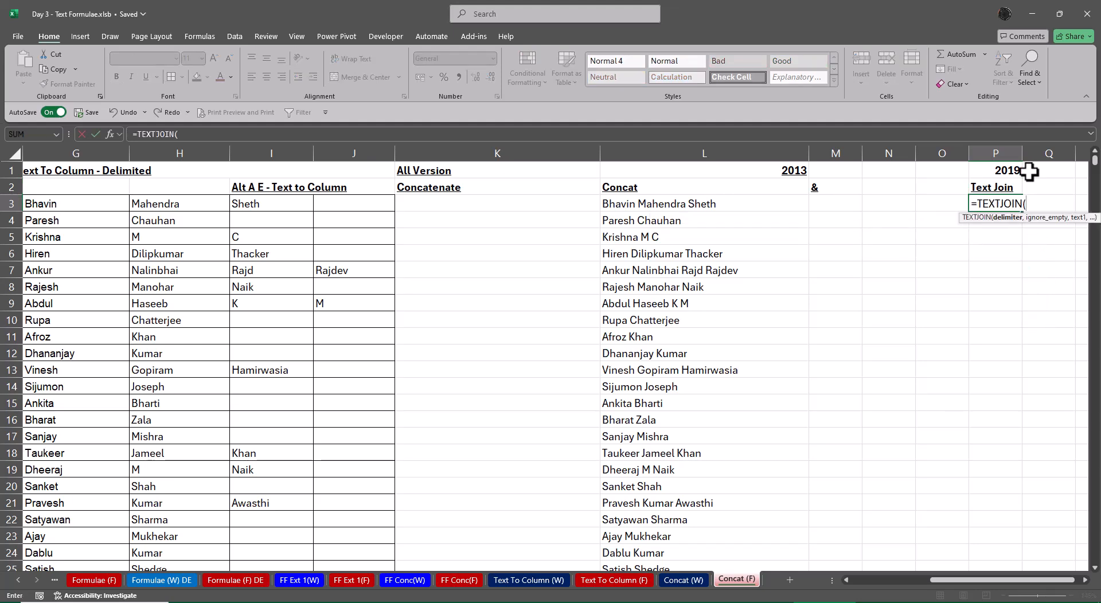
key(ctrl+a)
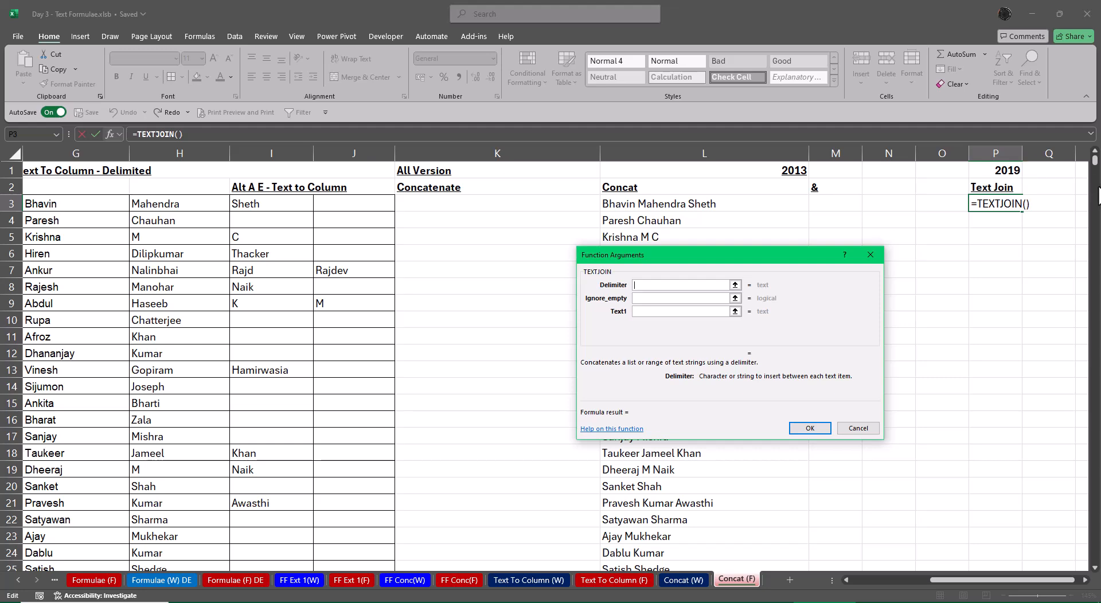
drag(966, 581, 960, 581)
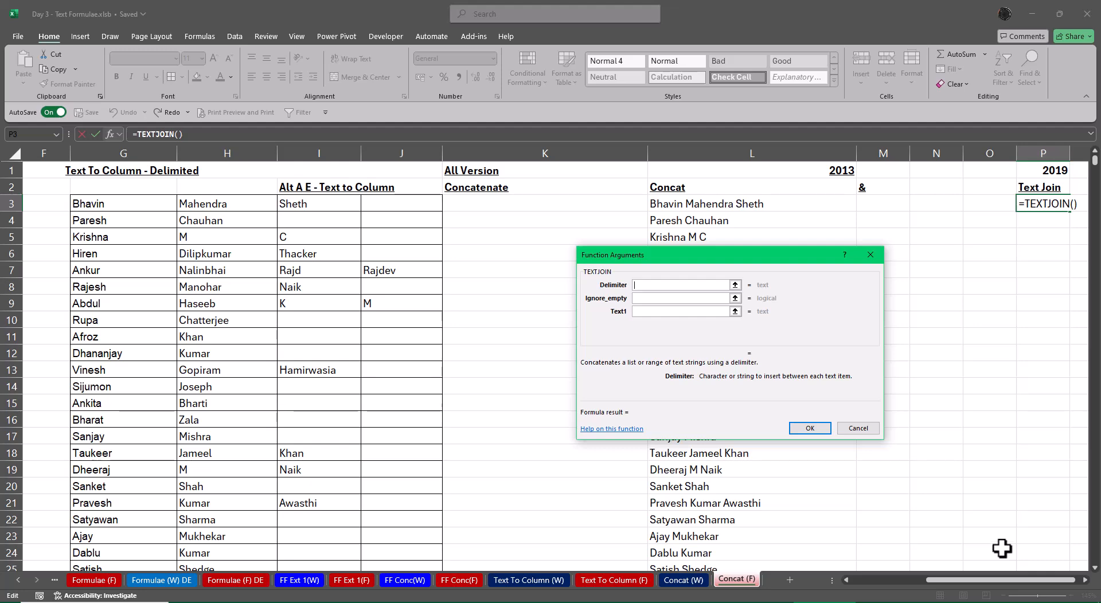
key(Escape)
Show the CONCAT formula of L3 as text in M3 with FORMULATEXT
click(876, 202)
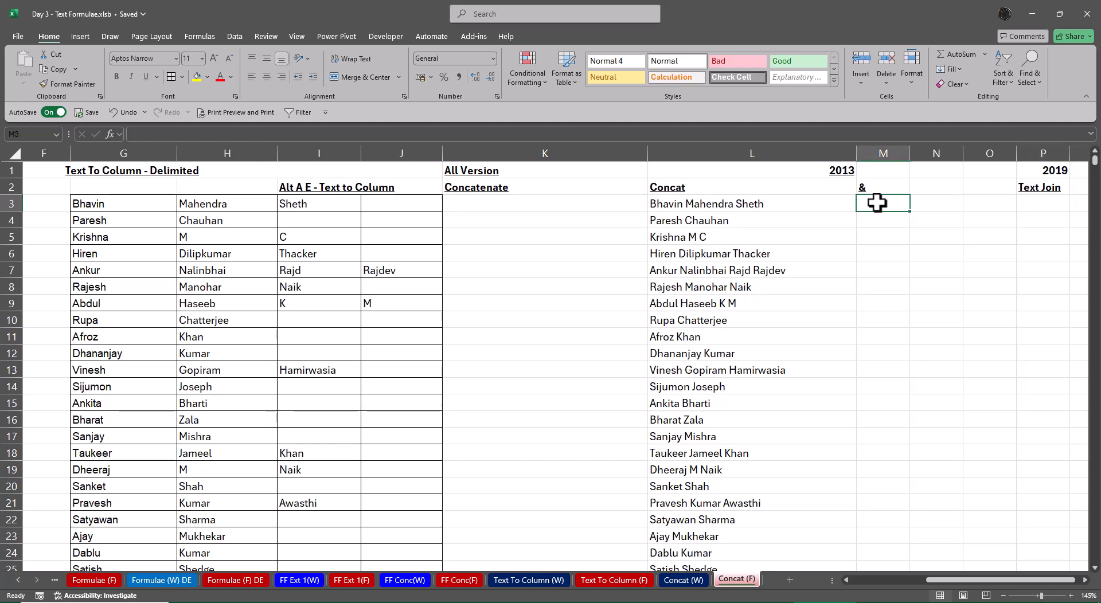
text(=form)
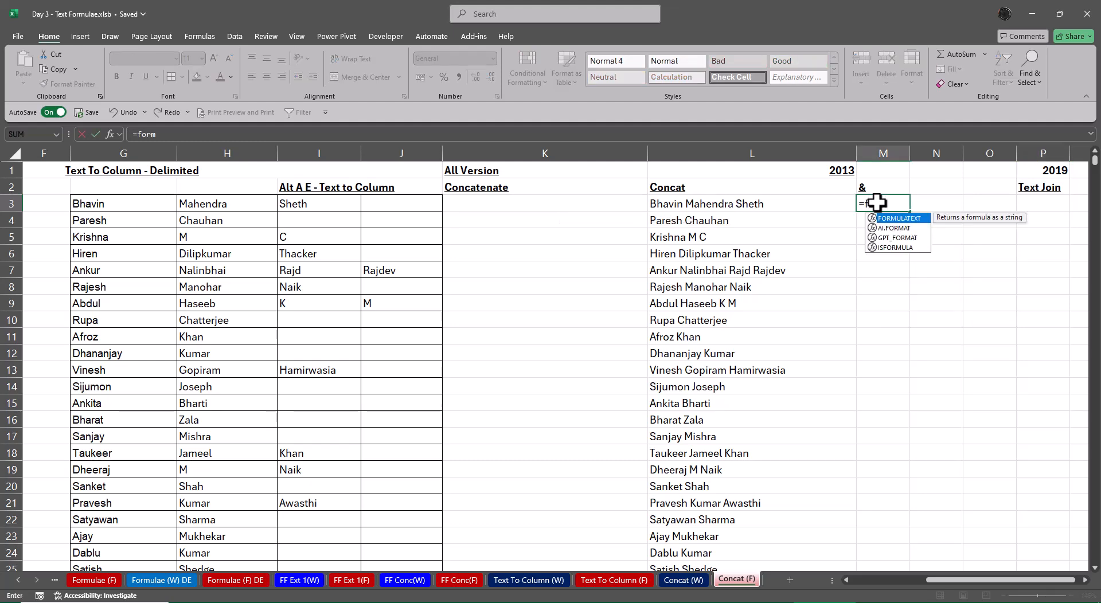
key(Tab)
key(Left)
key(Return)
key(Up)
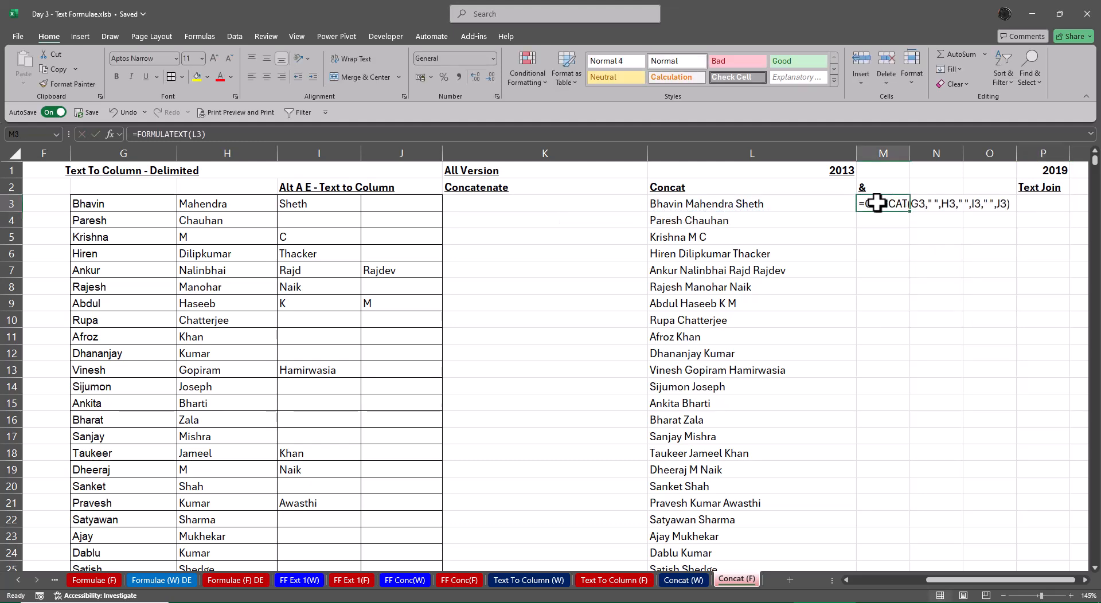
AutoFit column M to the formula text in M3
key(Right)
key(Right)
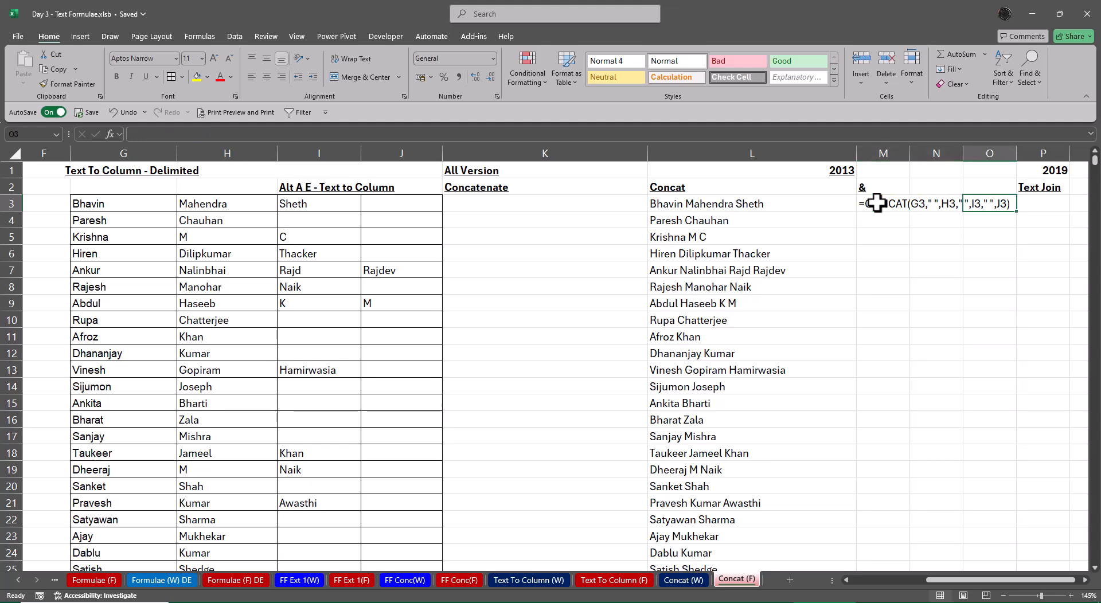
key(Left)
key(Left)
key(alt+o)
key(c)
key(a)
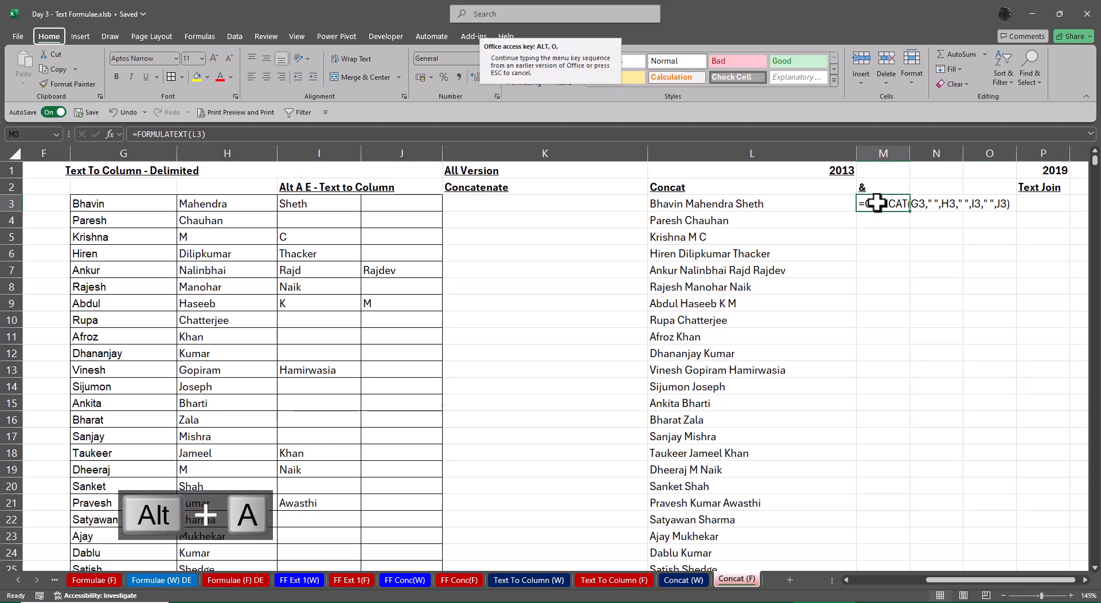
Delete the empty column N and AutoFit the width of column K
key(Right)
key(ctrl+space)
key(ctrl+minus)
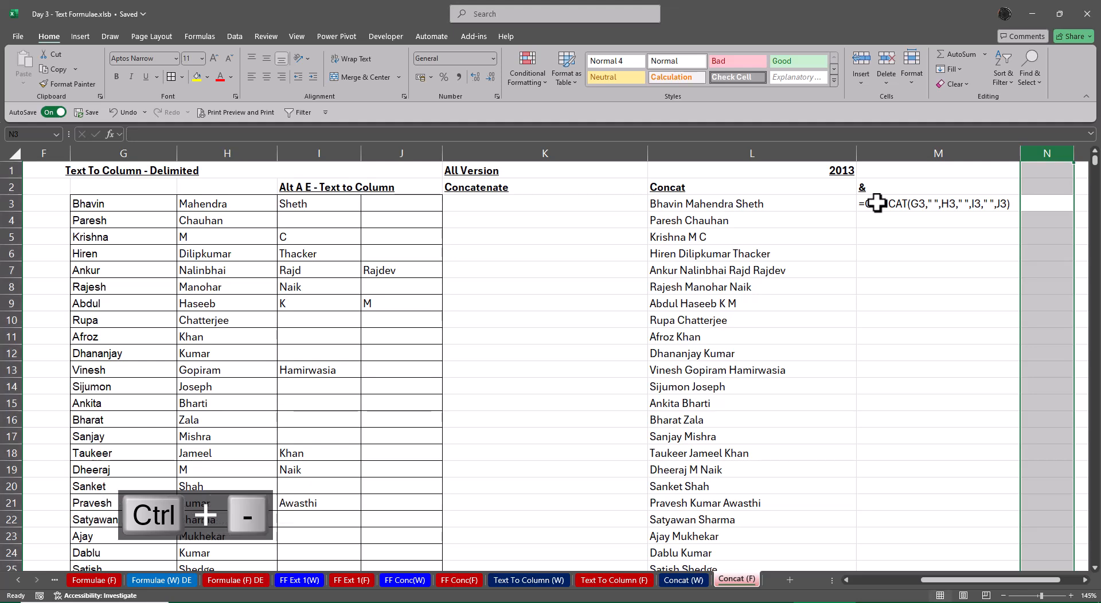
double_click(647, 153)
Start a TEXTJOIN function in O3 with a space as the delimiter and the Ignore_empty argument left blank
click(968, 270)
click(974, 204)
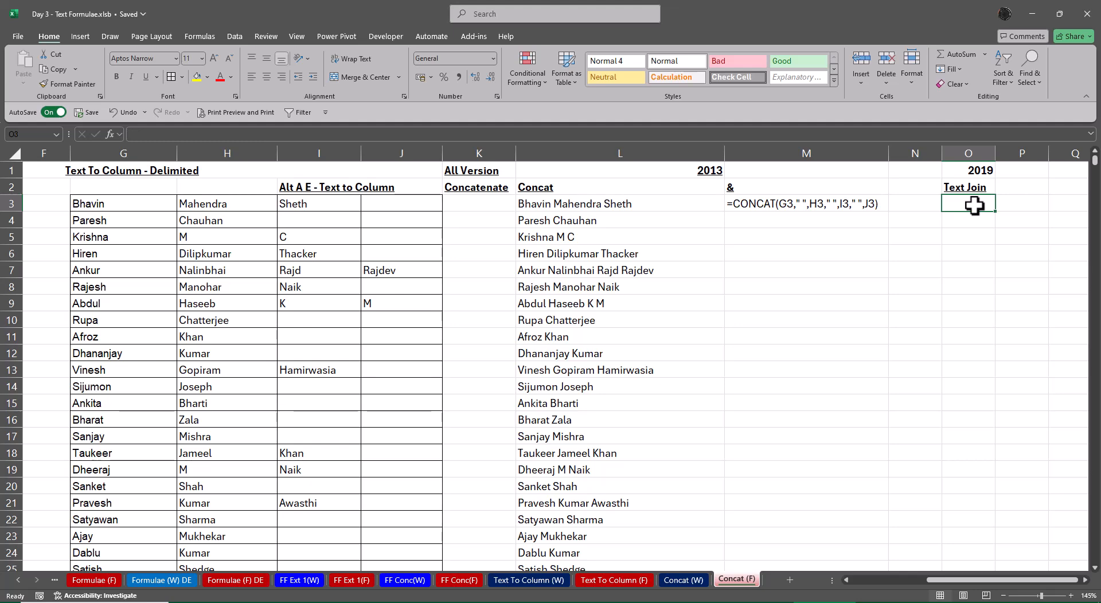
text(=te)
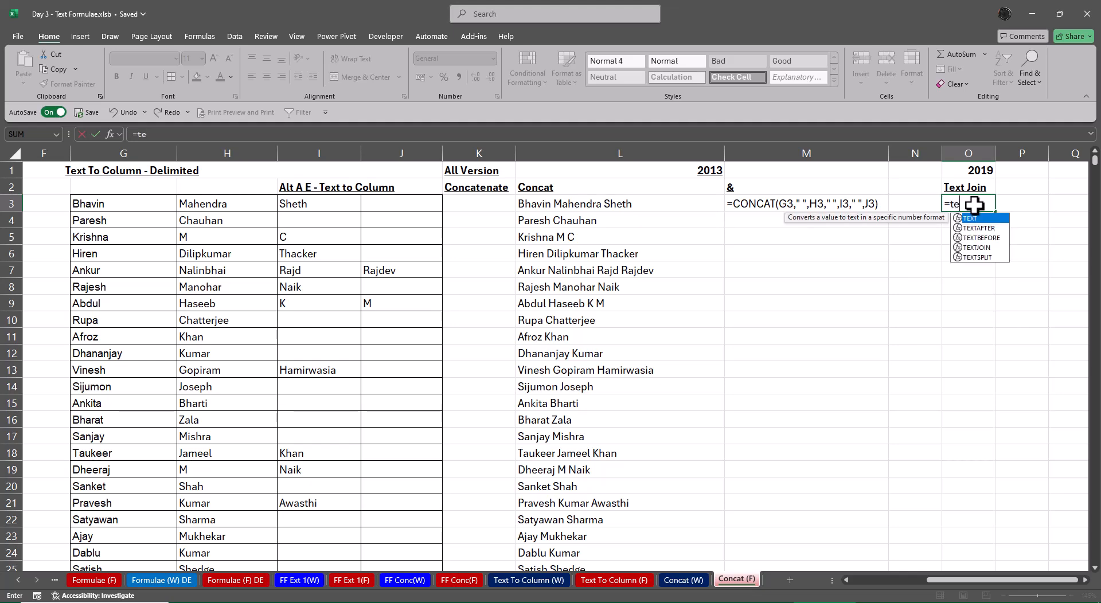
text(xtj)
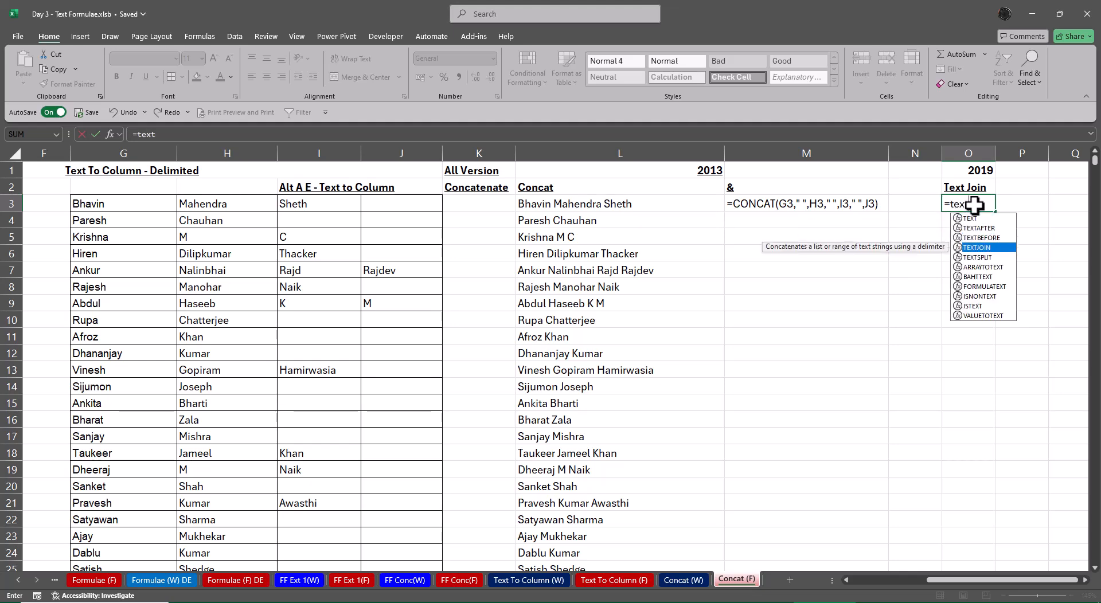
key(Tab)
key(ctrl+a)
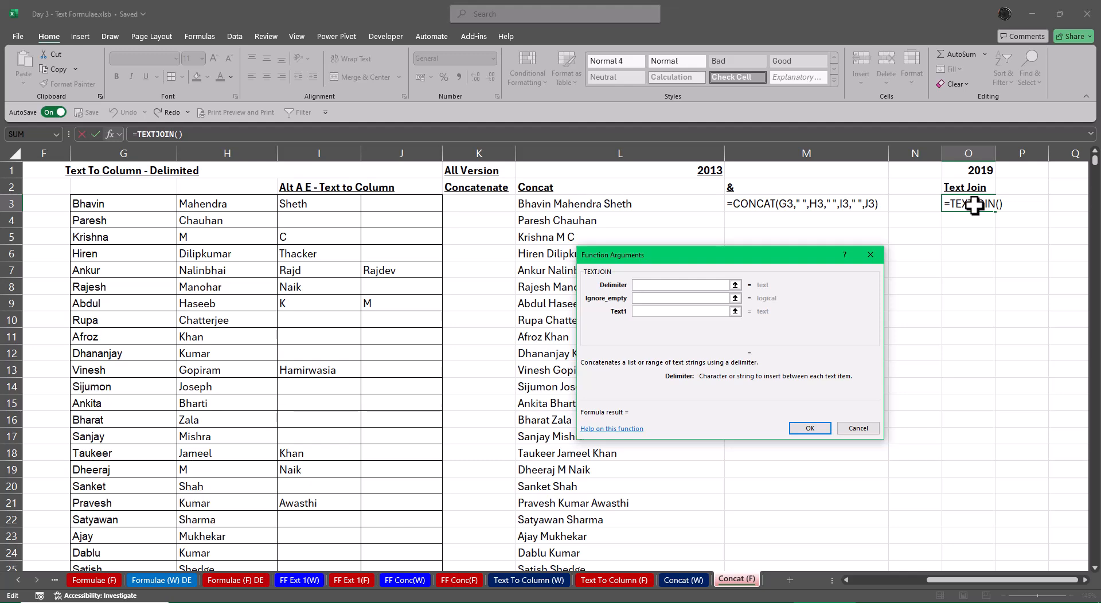
key(Tab)
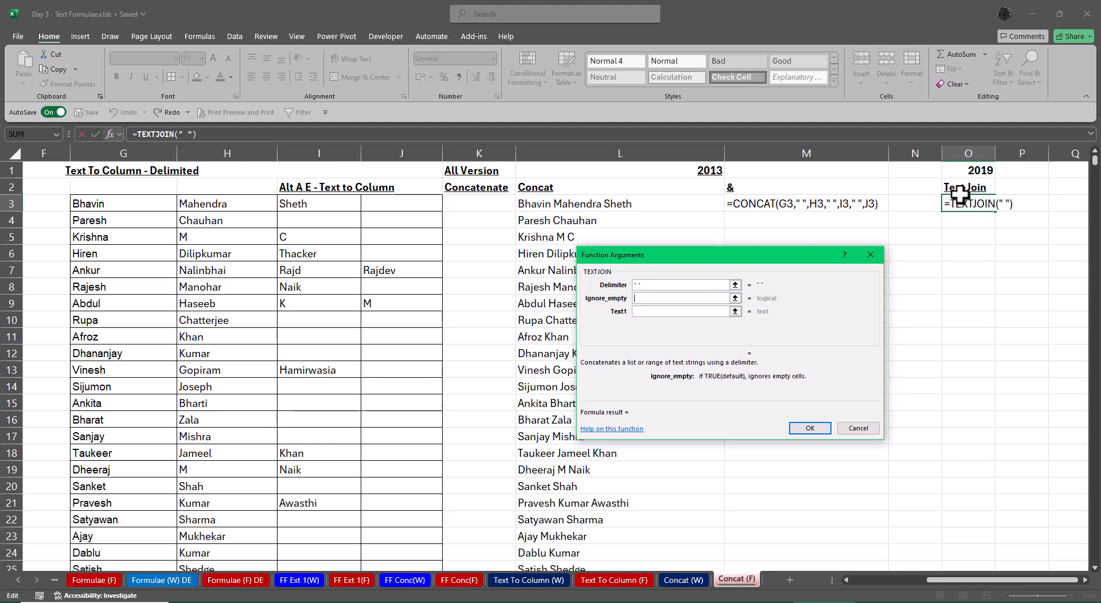
key(Tab)
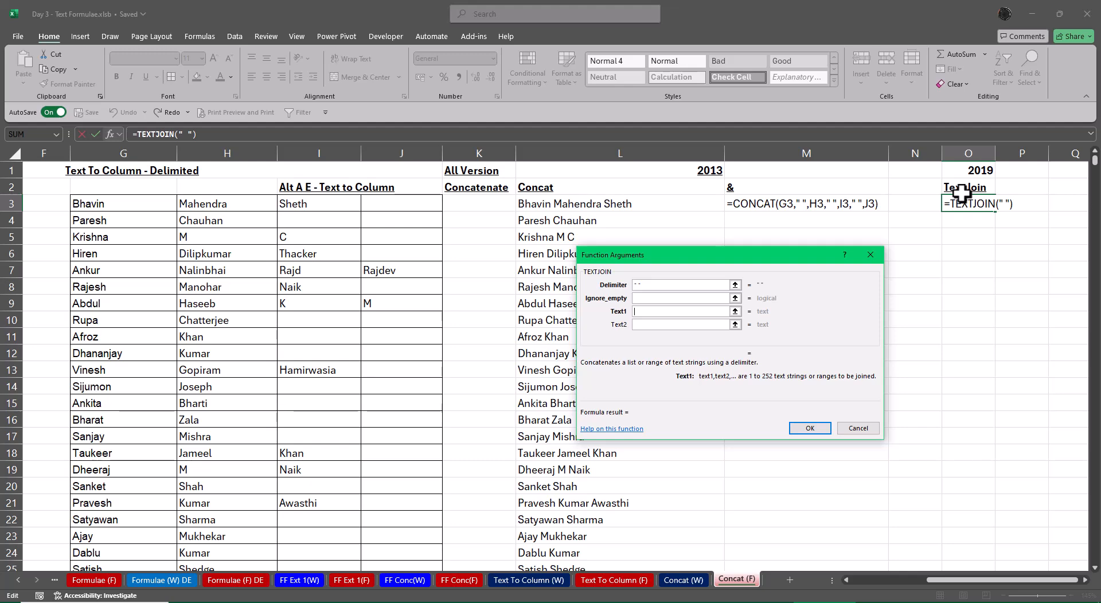
Complete the TEXTJOIN function in O3 with G3, H3, I3 and J3 as the four text arguments
click(123, 201)
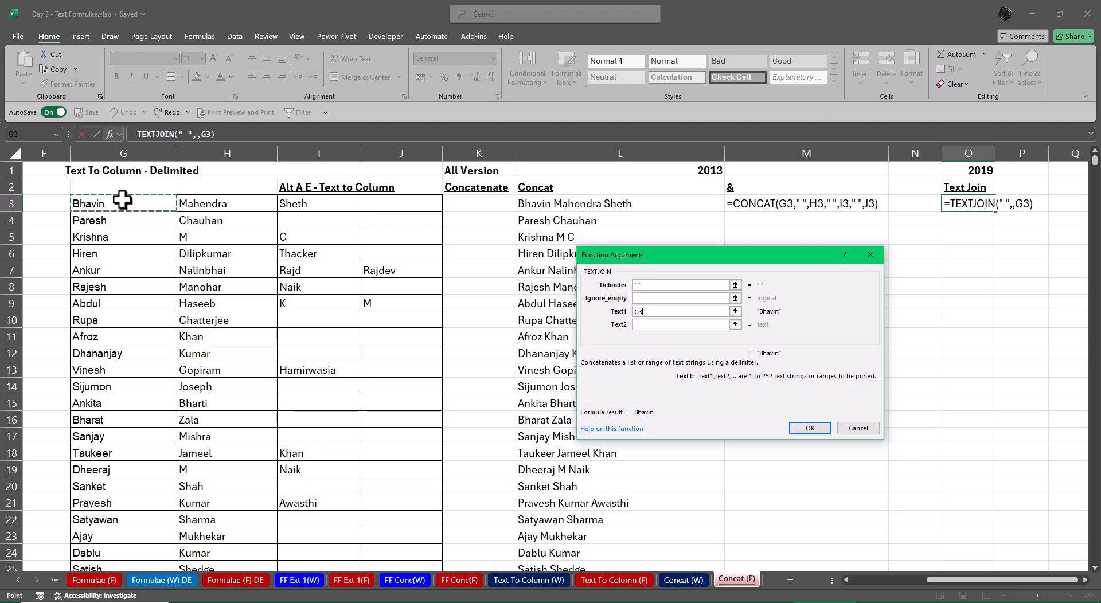
click(216, 205)
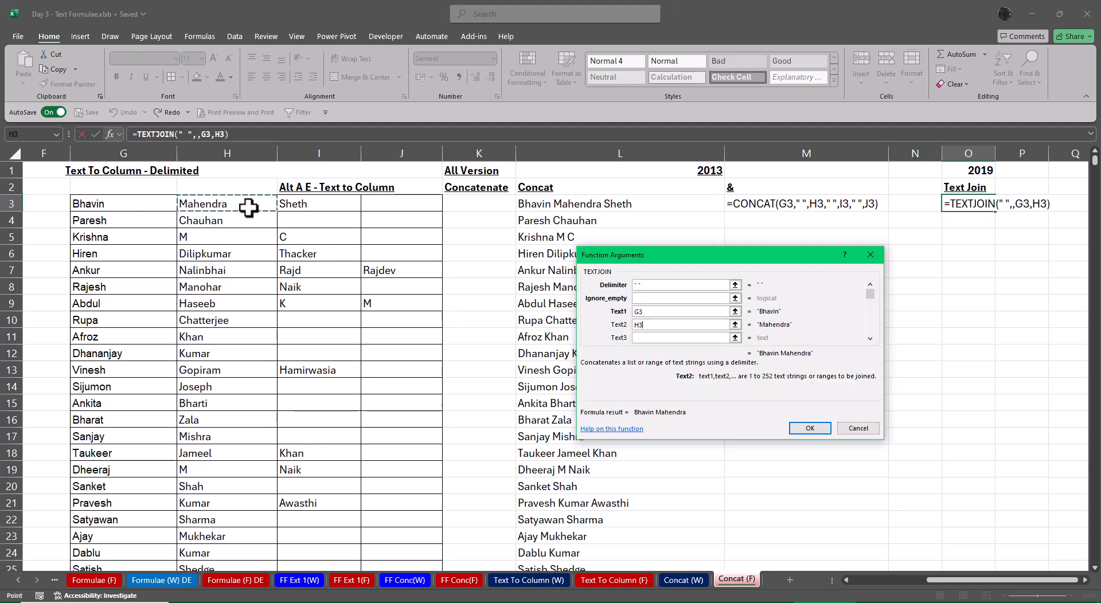
click(302, 205)
click(385, 203)
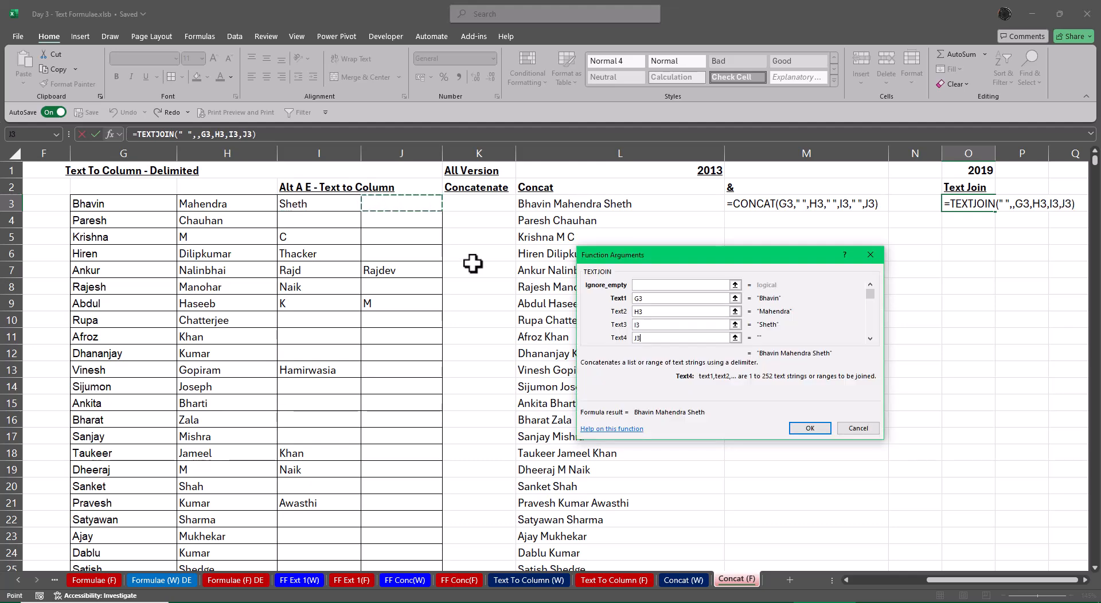
click(808, 429)
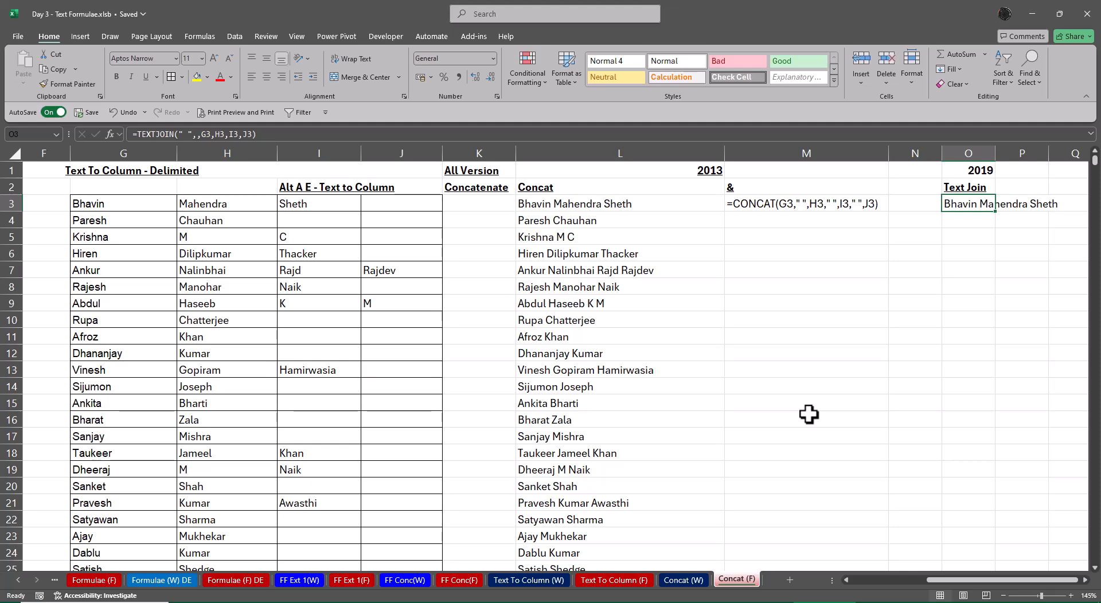
Copy the TEXTJOIN formula from O3 down to O2843
key(ctrl+c)
key(Left)
key(Left)
key(Left)
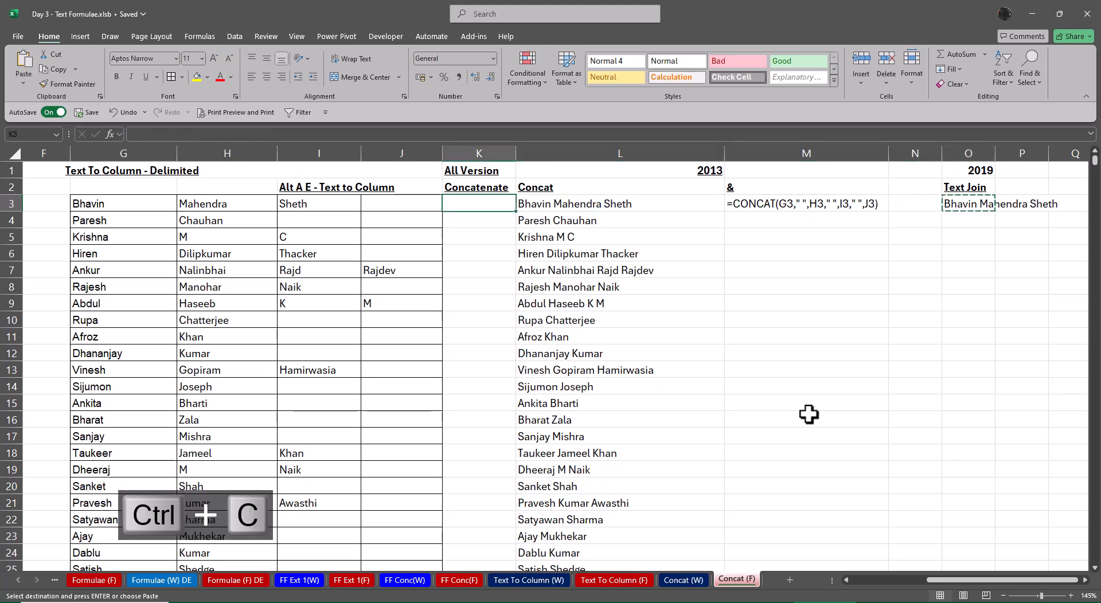
key(ctrl+Down)
key(Right)
key(Right)
key(Right)
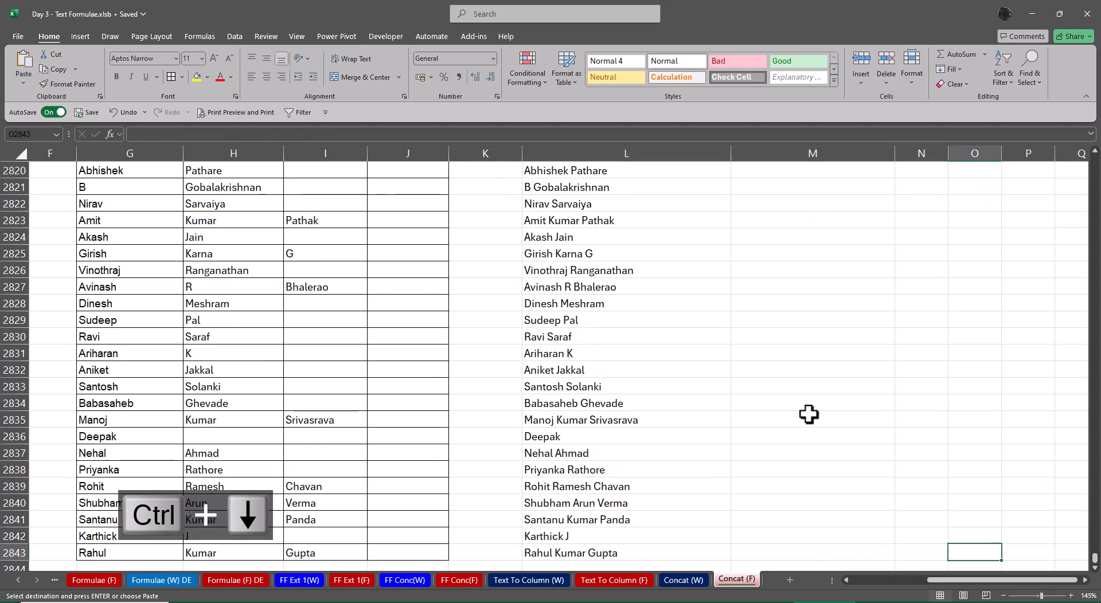
key(ctrl+shift+Up)
key(Return)
AutoFit the width of column O to the joined names in O3:O2843
key(ctrl+Up)
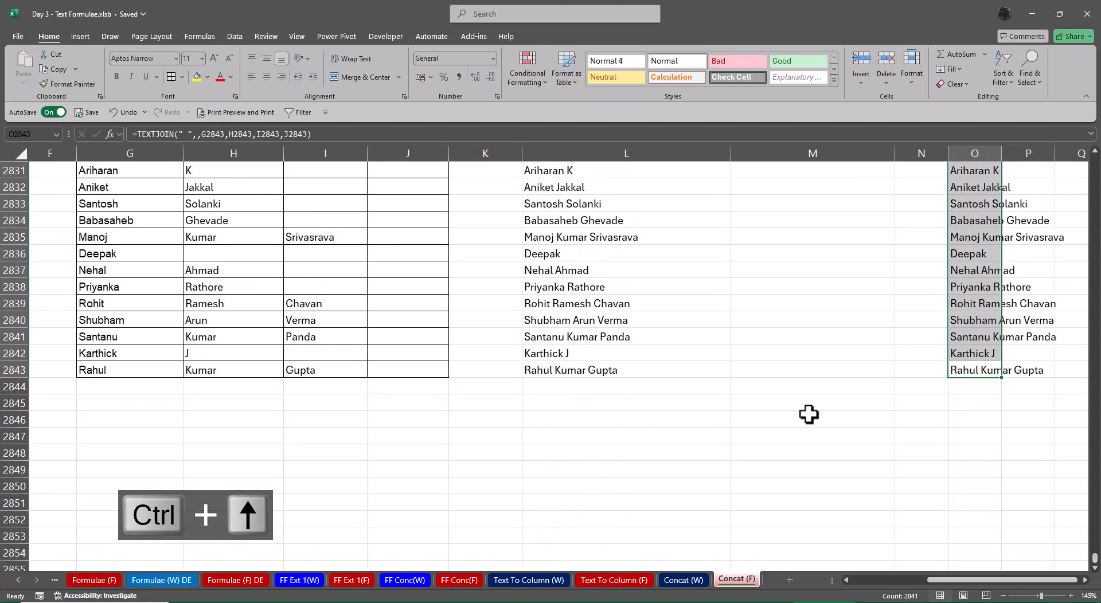
key(Down)
key(Down)
key(ctrl+shift+Down)
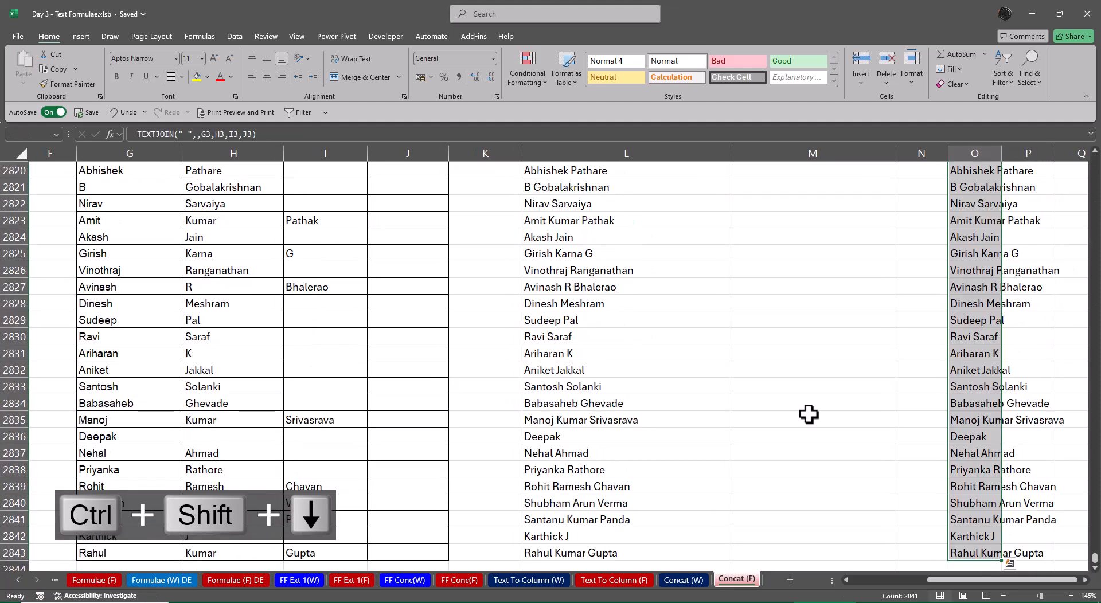
key(alt+o)
key(alt+c)
key(alt+a)
key(Up)
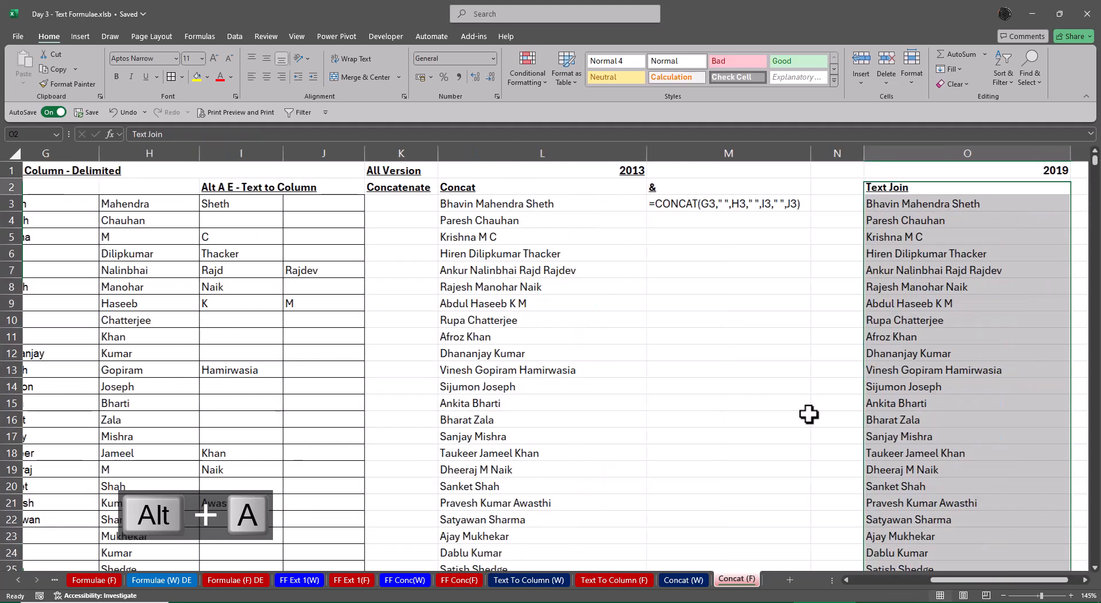
Show the TEXTJOIN formula of O3 as text in P3 with FORMULATEXT
key(Right)
key(Right)
key(Left)
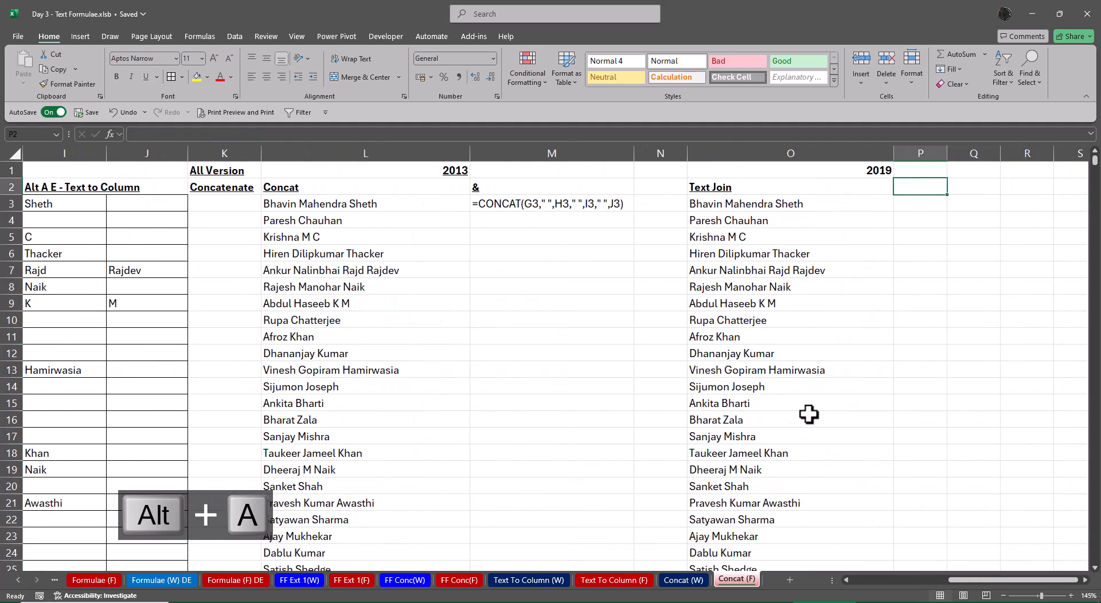
key(Down)
text(=FORMULATEXT()
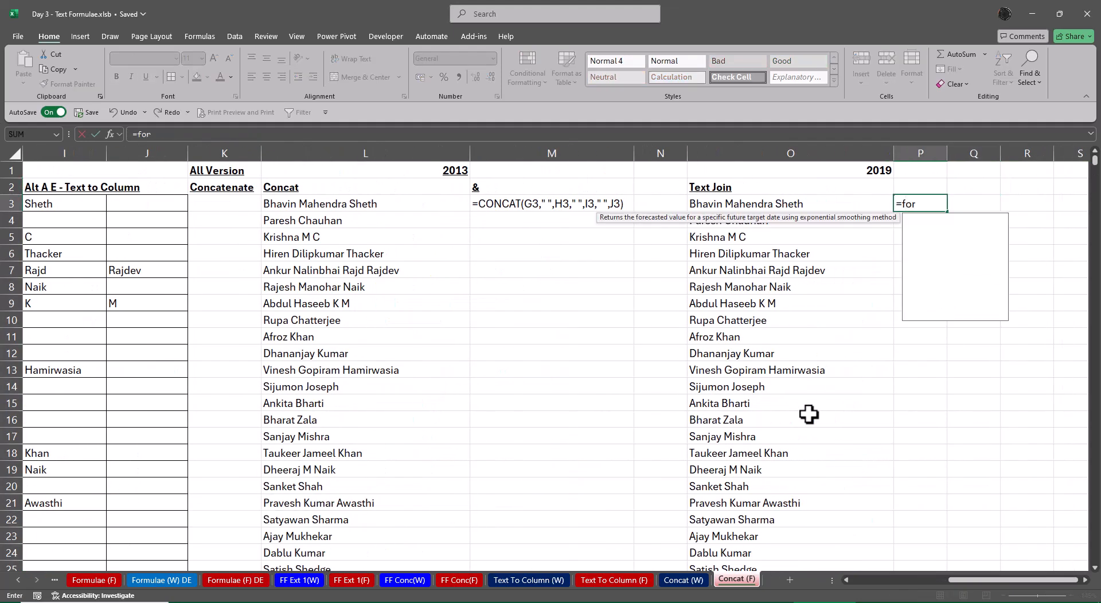
key(Left)
key(Return)
key(Up)
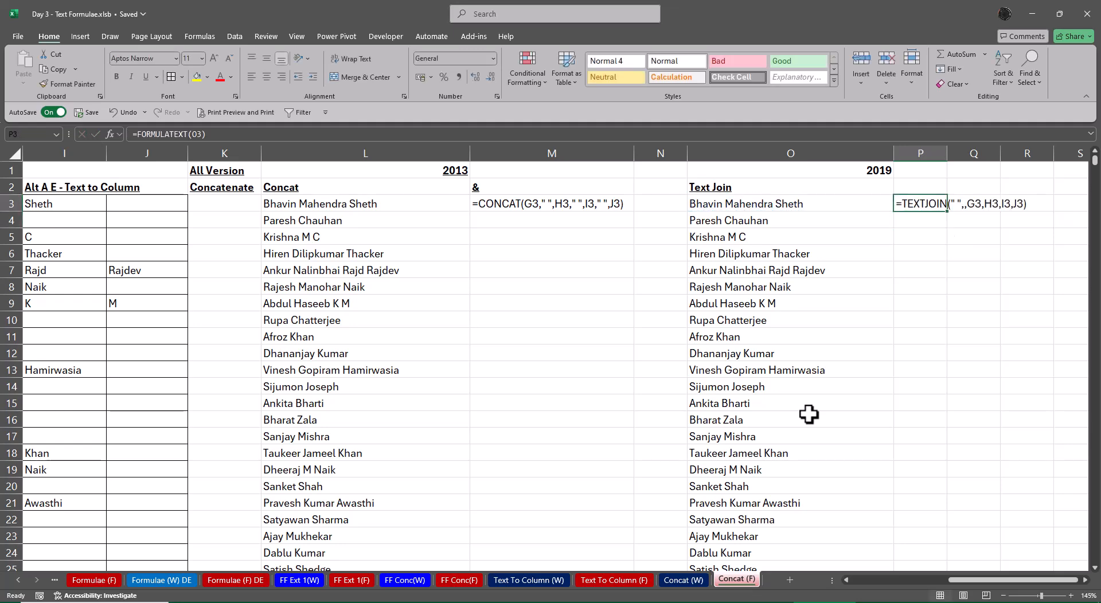
AutoFit column P to the formula text in P3
key(alt+o)
key(alt+c)
key(alt+a)
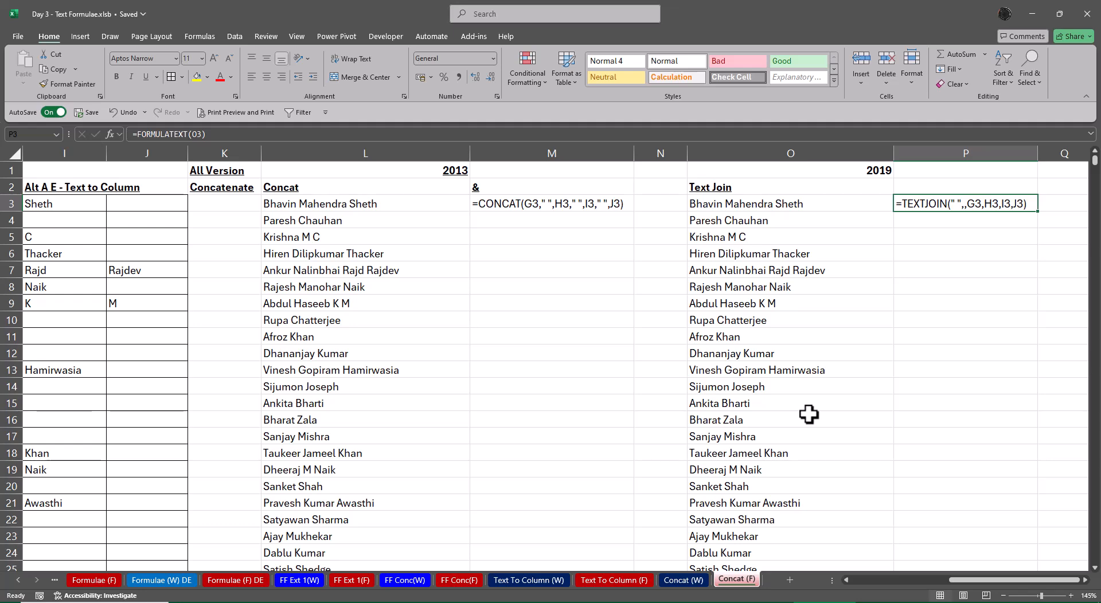
Review row 3 across the original manager name, the split name columns and the CONCAT result in L3
key(Left)
key(Left)
key(Left)
key(Left)
key(Left)
key(Left)
key(Left)
key(Left)
key(Left)
key(Left)
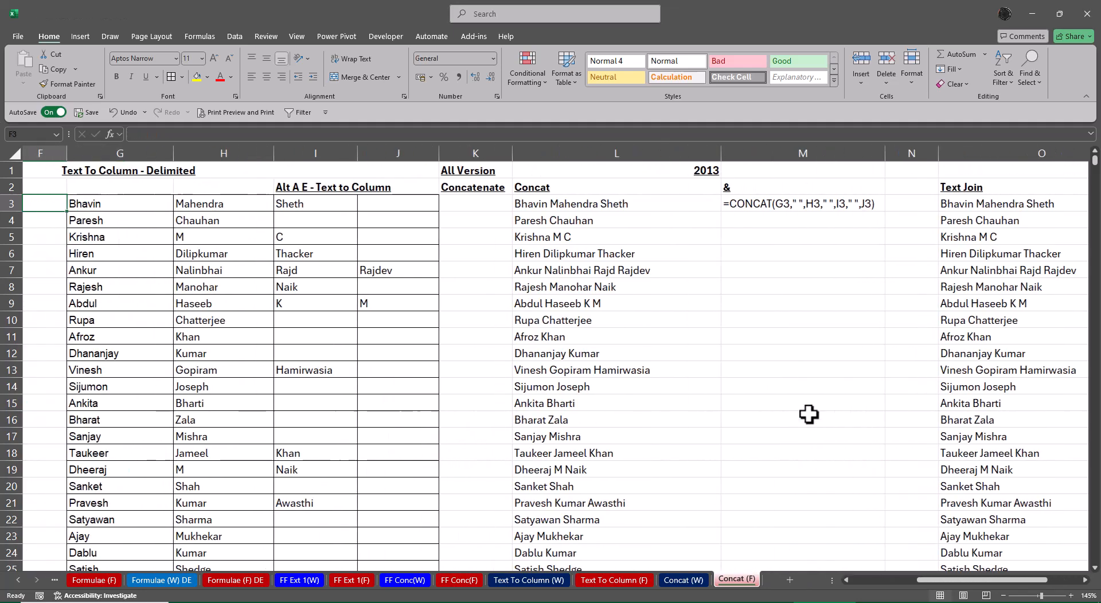
key(Left)
key(Left)
key(Right)
key(Right)
key(Right)
key(Right)
key(Right)
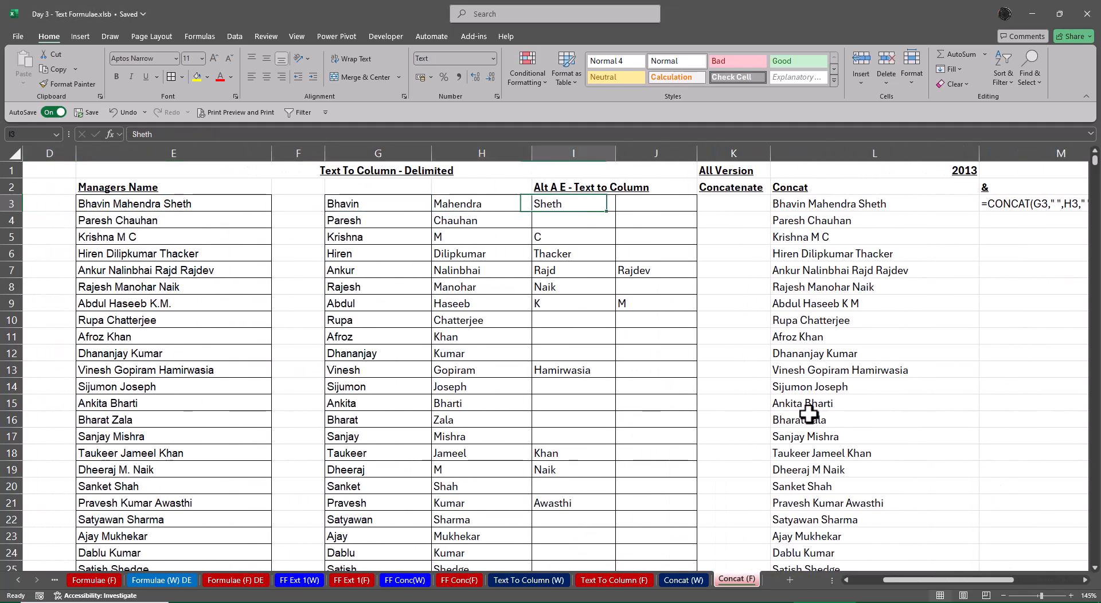
key(Right)
key(Right)
key(Right)
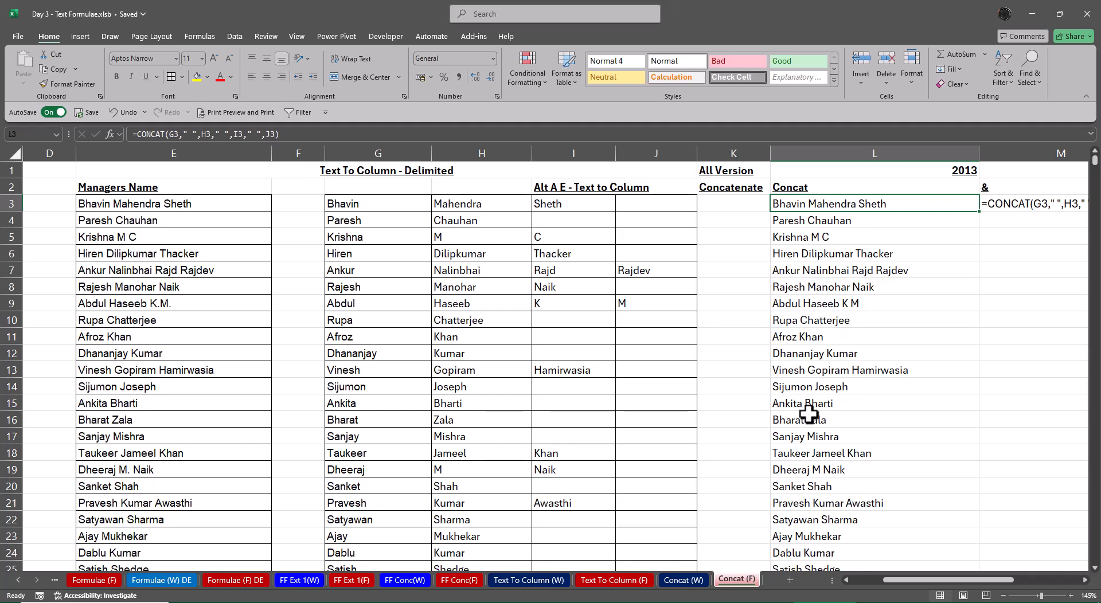
Compare the CONCAT formula text in M3 with the TEXTJOIN result in O3 and its formula text in P3
key(Right)
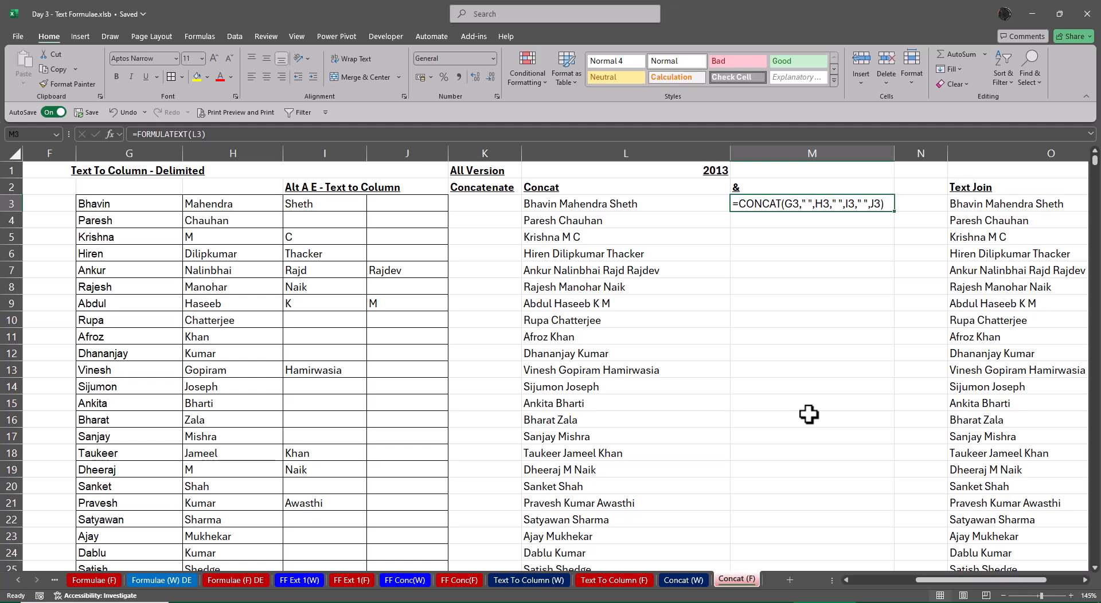
key(Right)
key(Right)
key(Right)
key(Right)
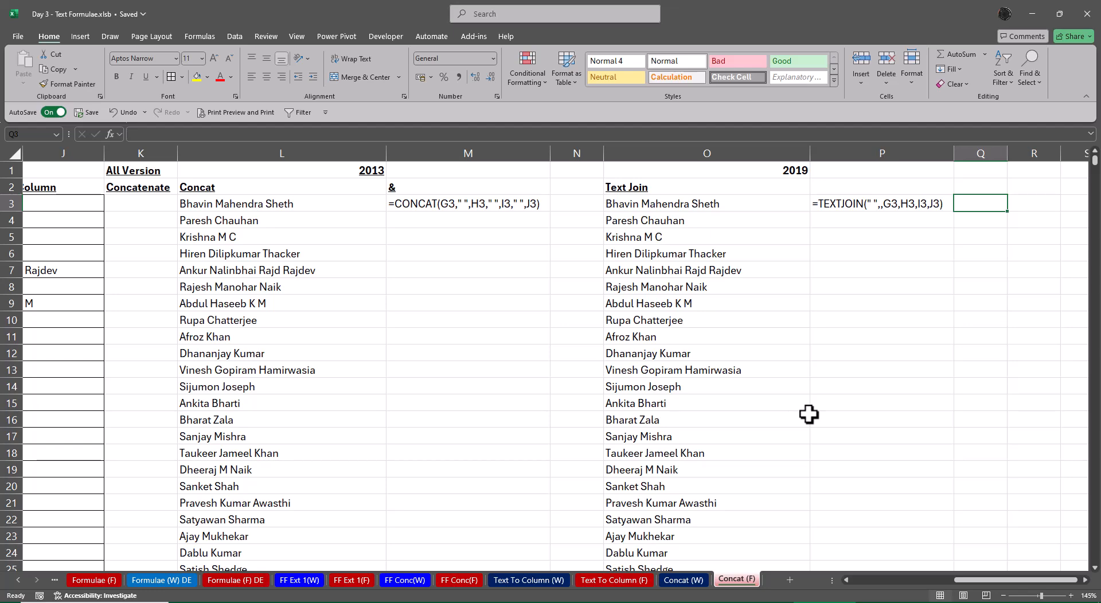
key(Left)
key(Left)
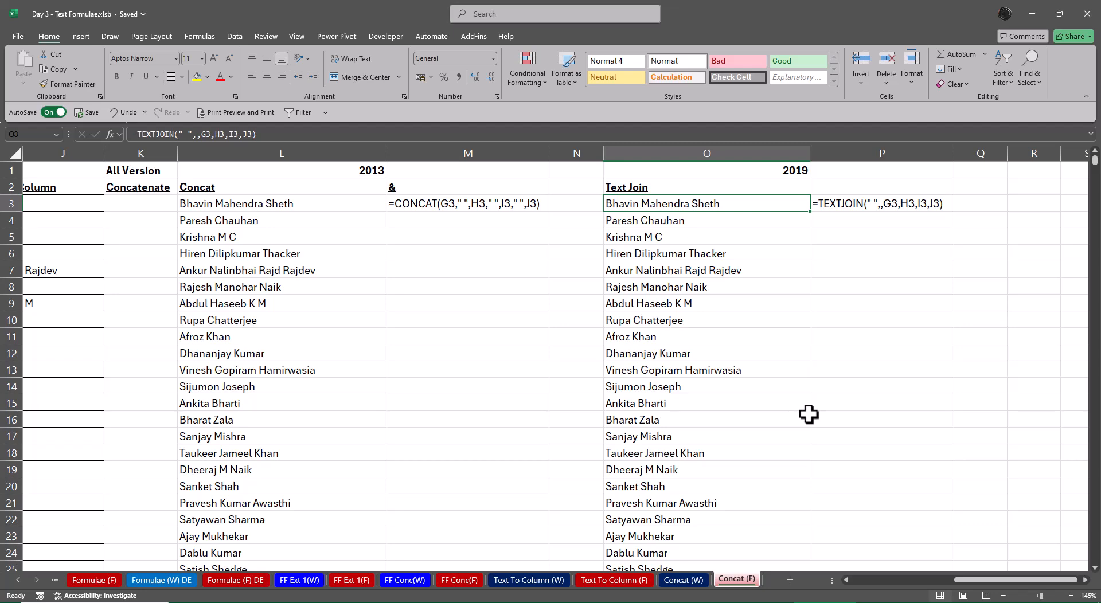
Enter =LEN(O3) in Q3 to count the characters of the TEXTJOIN result
key(Right)
key(Right)
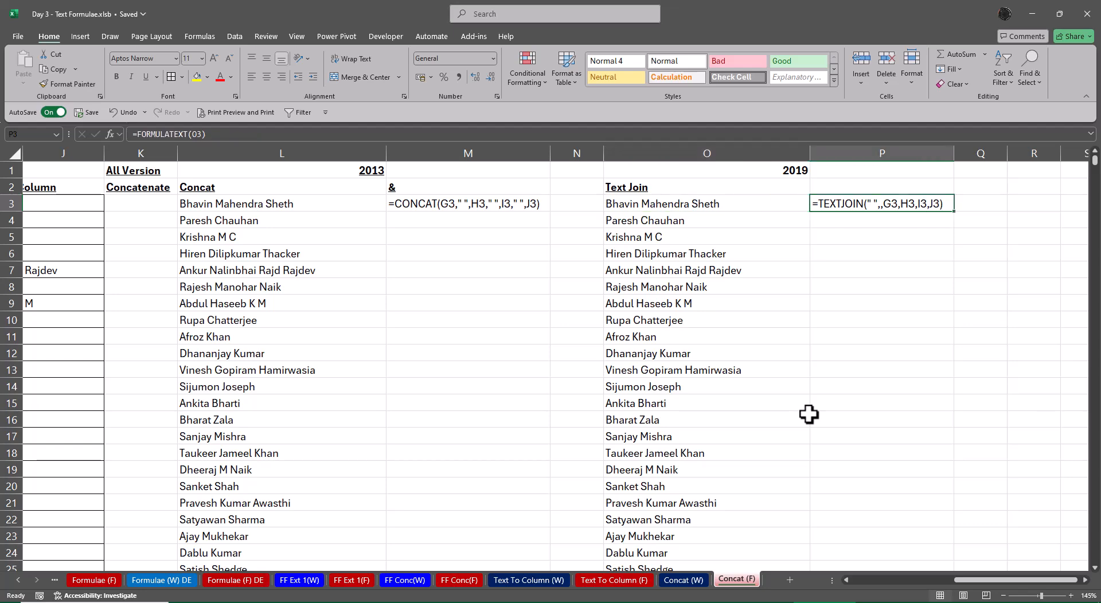
text(=len)
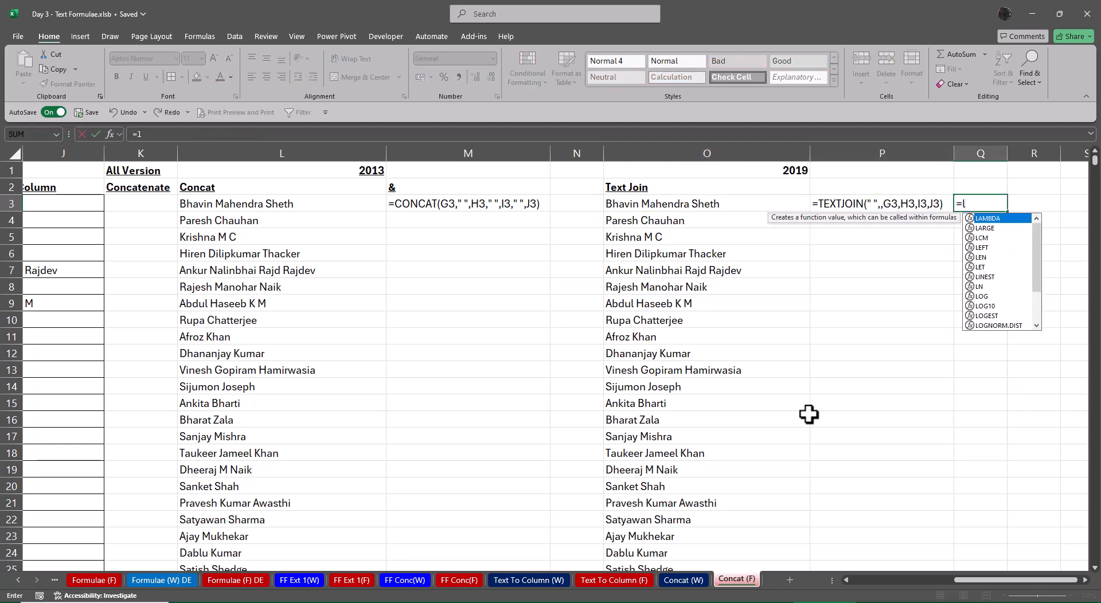
key(Tab)
key(Left)
key(Left)
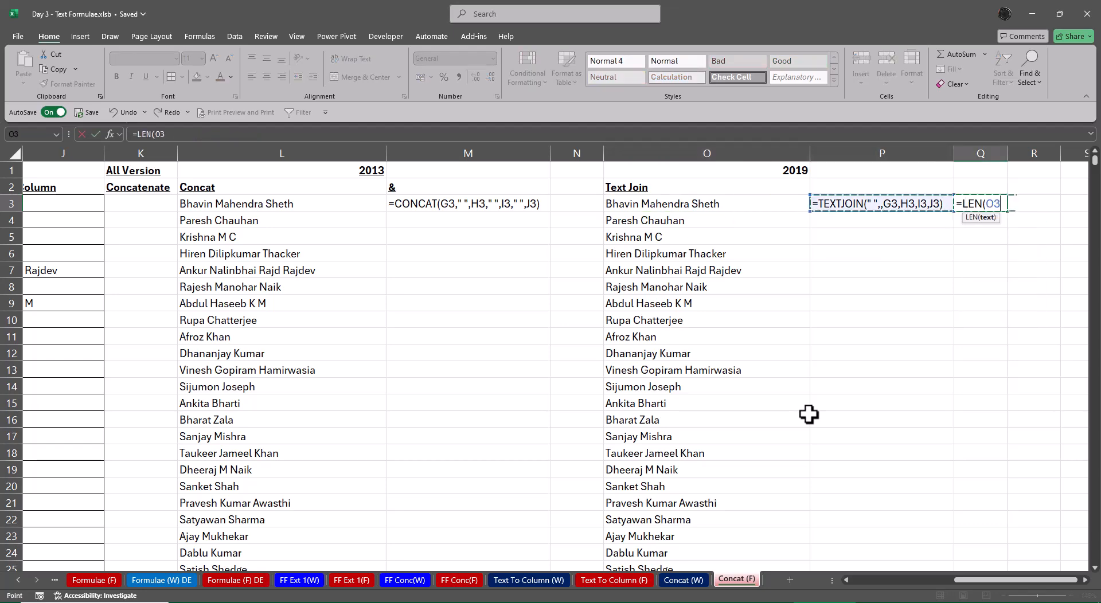
key(Return)
key(Up)
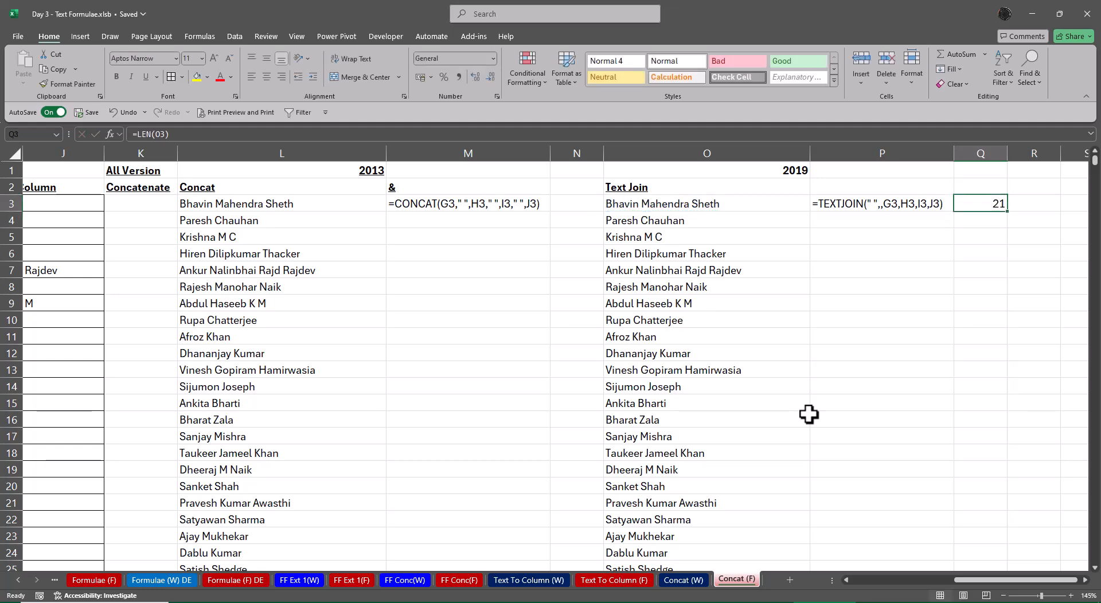
Copy the LEN formula from Q3 into N3 so it counts the characters of the CONCAT result in L3
key(Left)
key(Left)
key(Left)
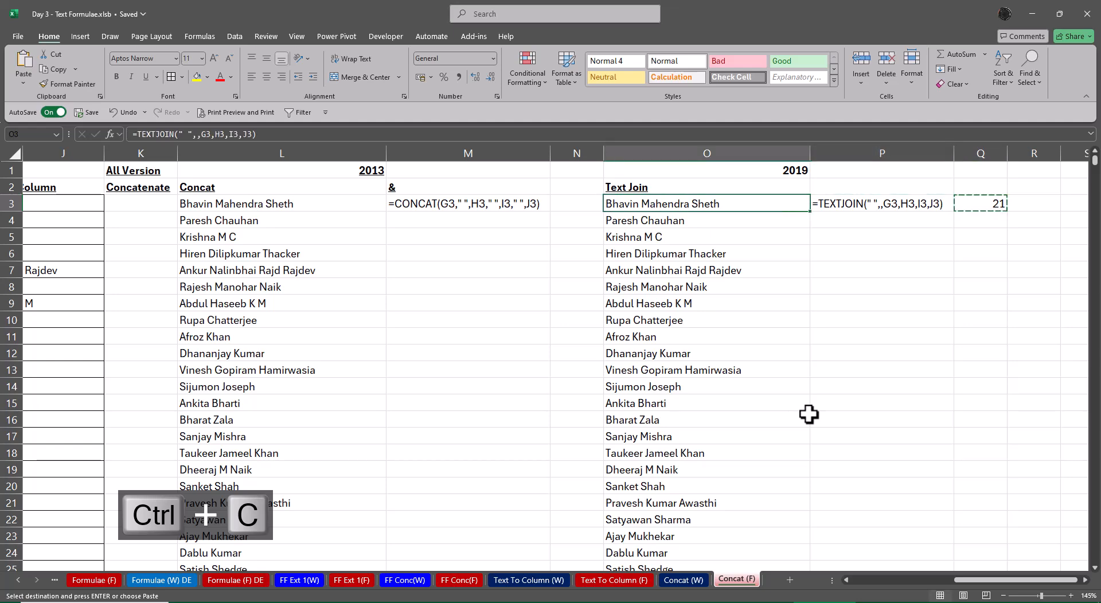
text(=LEN(L3))
key(Escape)
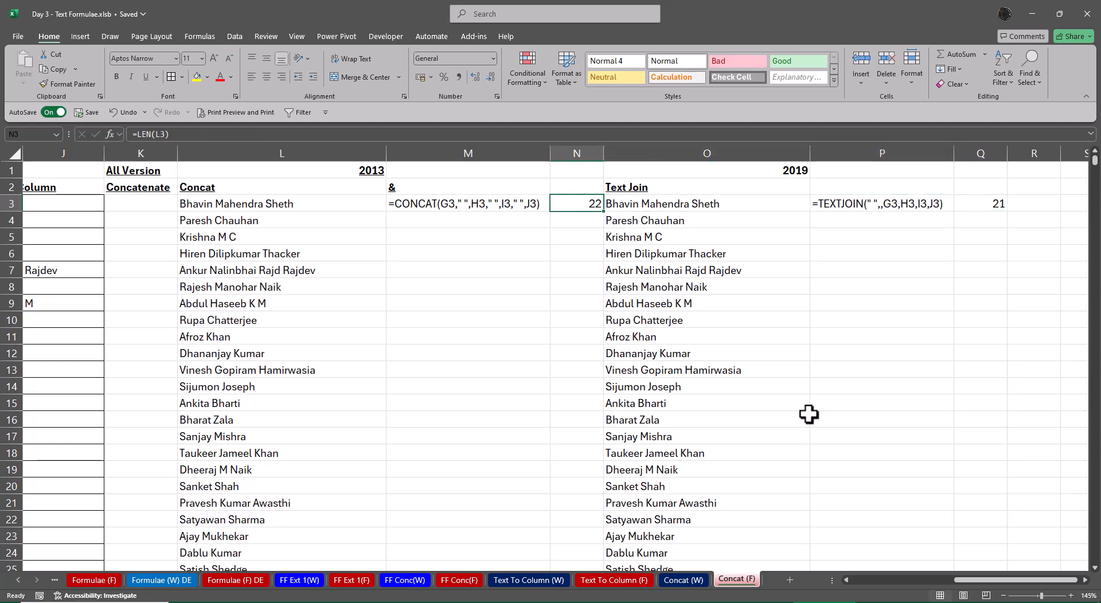
Review the split name cells in row 3 against the character counts of the two joined results
key(Left)
key(Left)
key(Left)
key(Left)
key(Left)
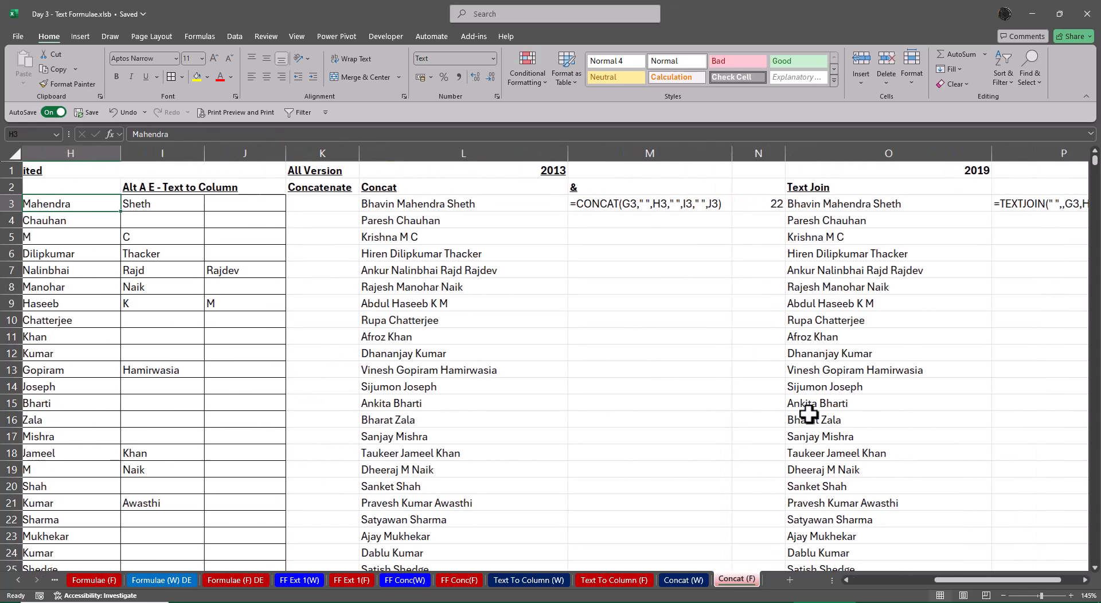
key(Left)
key(Right)
key(Right)
key(Right)
key(Right)
key(Right)
key(Right)
key(Right)
key(Right)
key(Right)
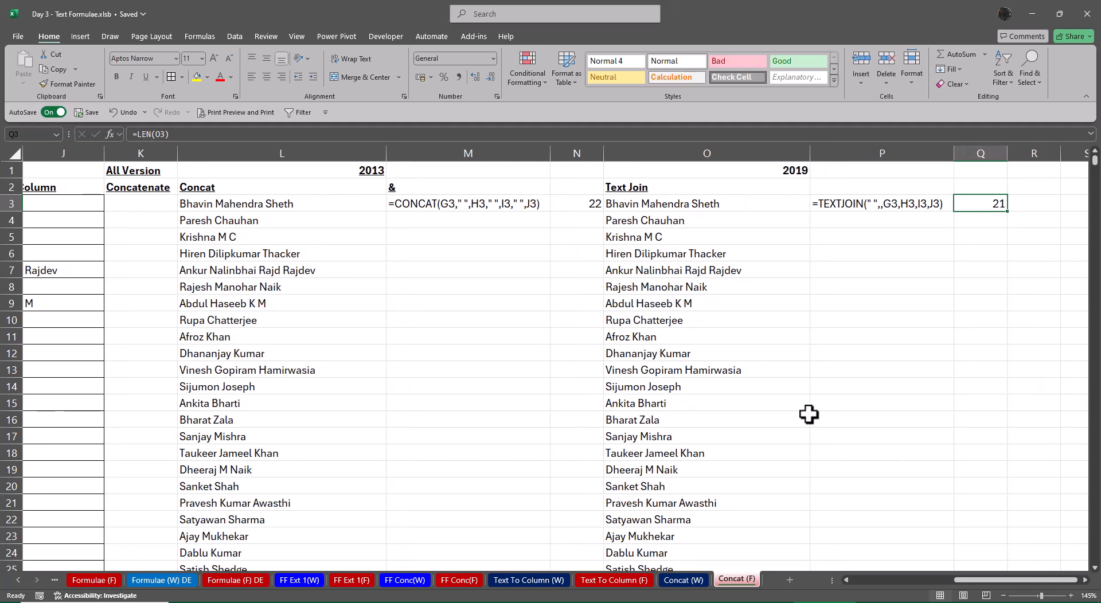
Inspect the delimiter, ignore-empty and text arguments of the TEXTJOIN formula in O3 with Function Arguments
key(Left)
key(F2)
key(Escape)
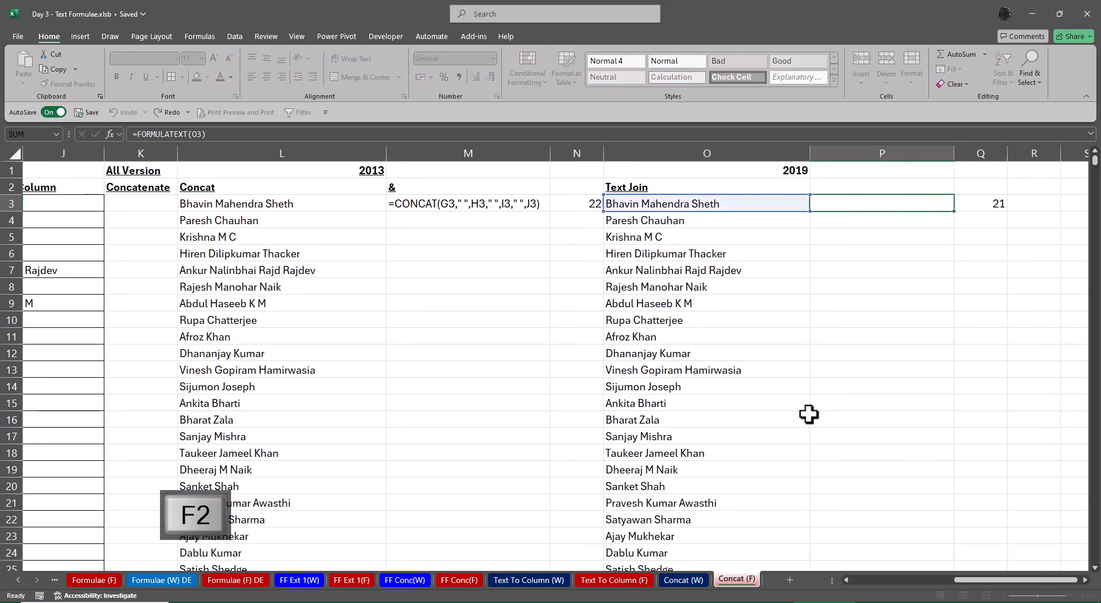
key(Left)
key(Left)
key(Right)
key(F2)
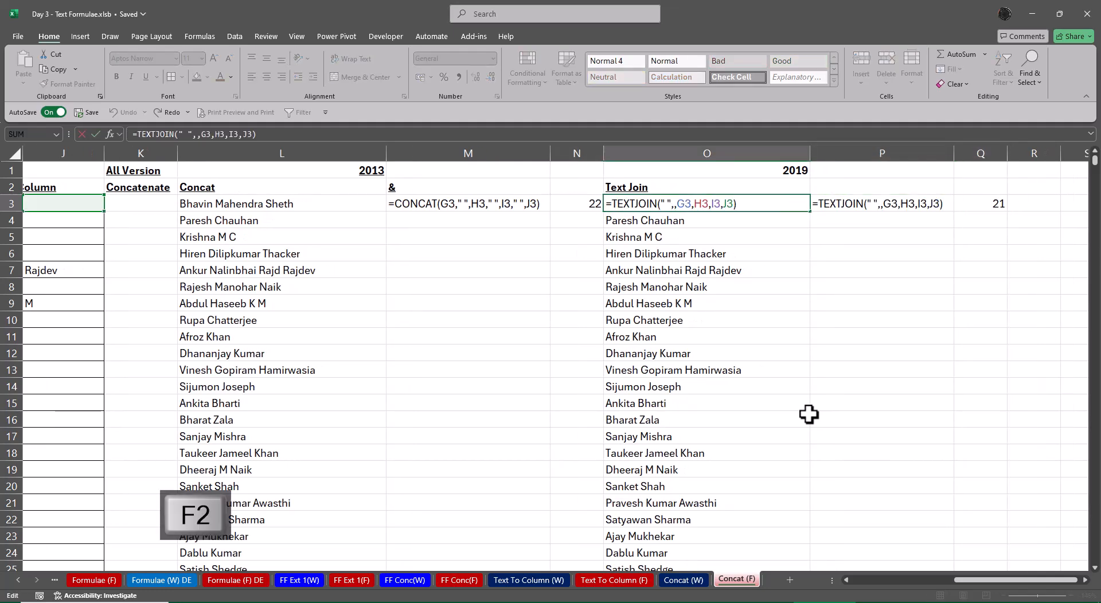
key(alt+i)
key(alt+f)
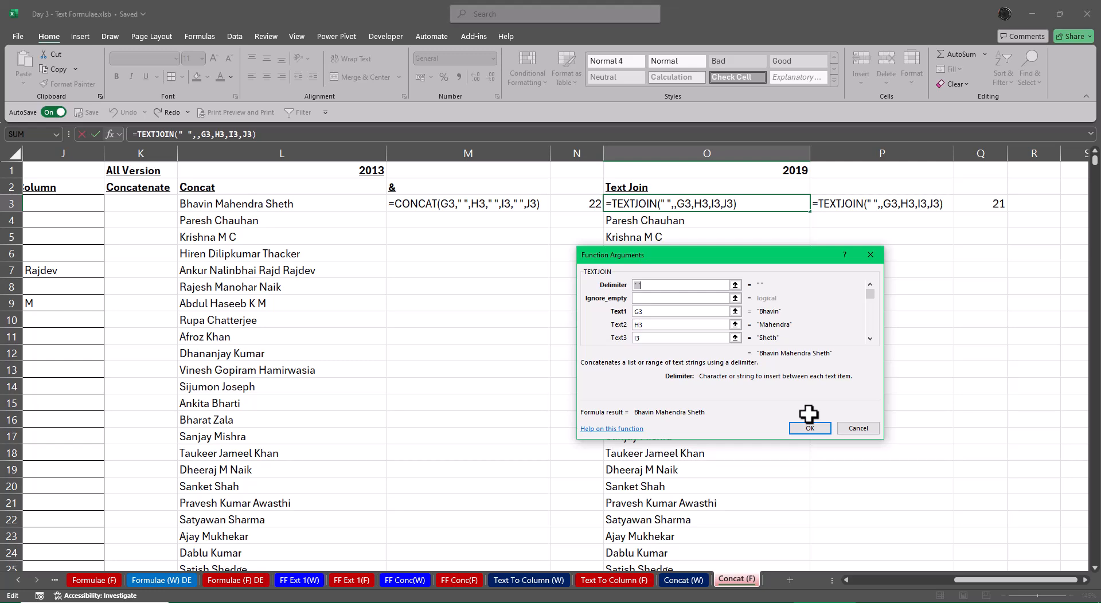
key(Return)
Wrap the CONCAT formula in L3 with TRIM, giving =TRIM(CONCAT(G3," ",H3," ",I3," ",J3))
key(Right)
key(Right)
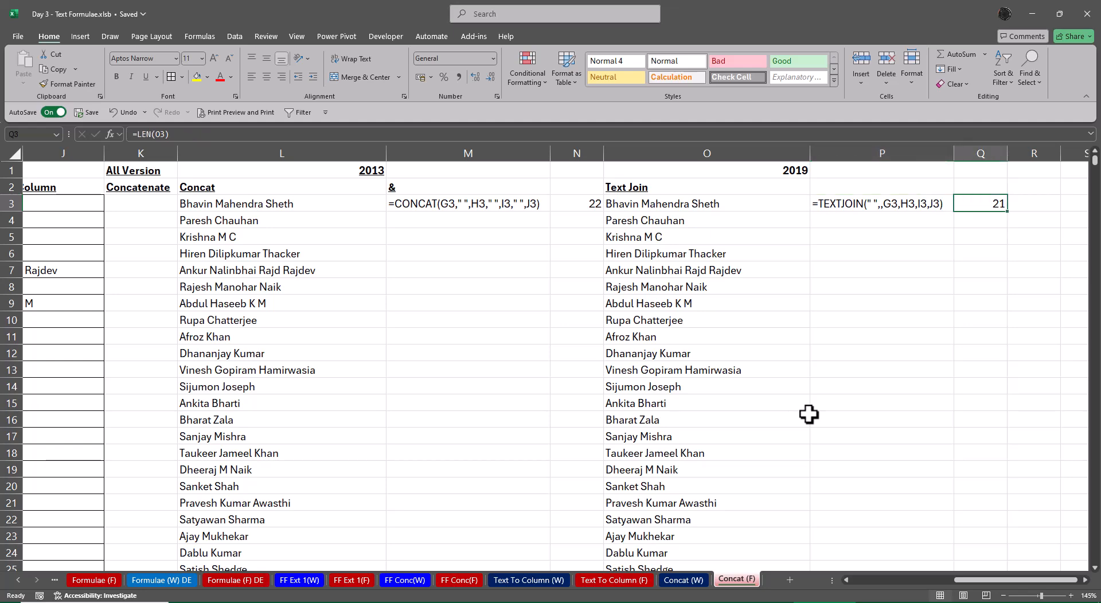
key(Left)
key(Left)
key(Left)
key(Left)
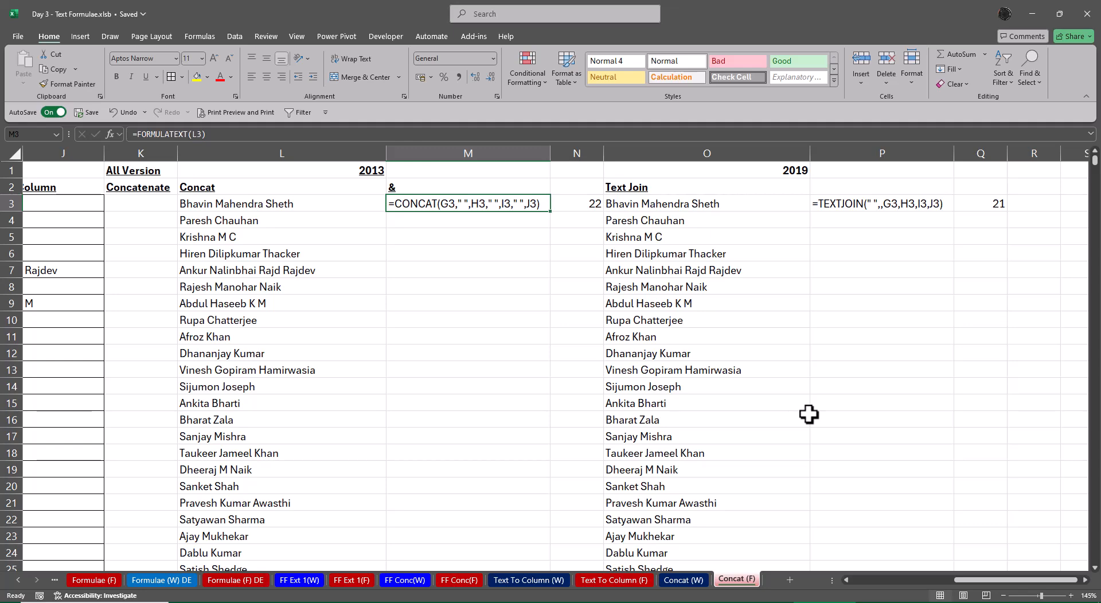
key(Left)
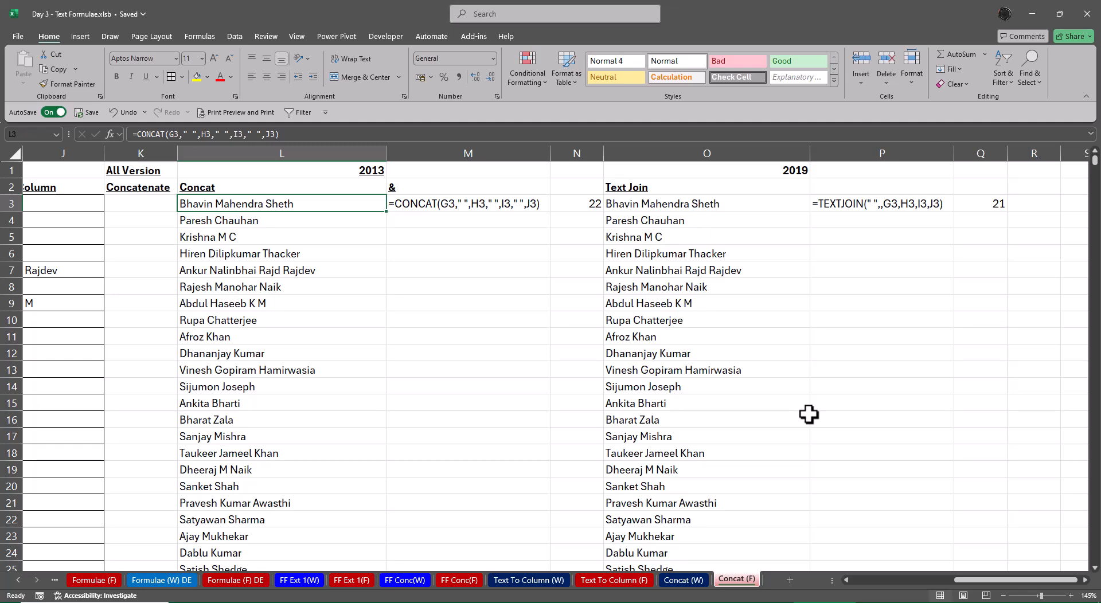
key(F2)
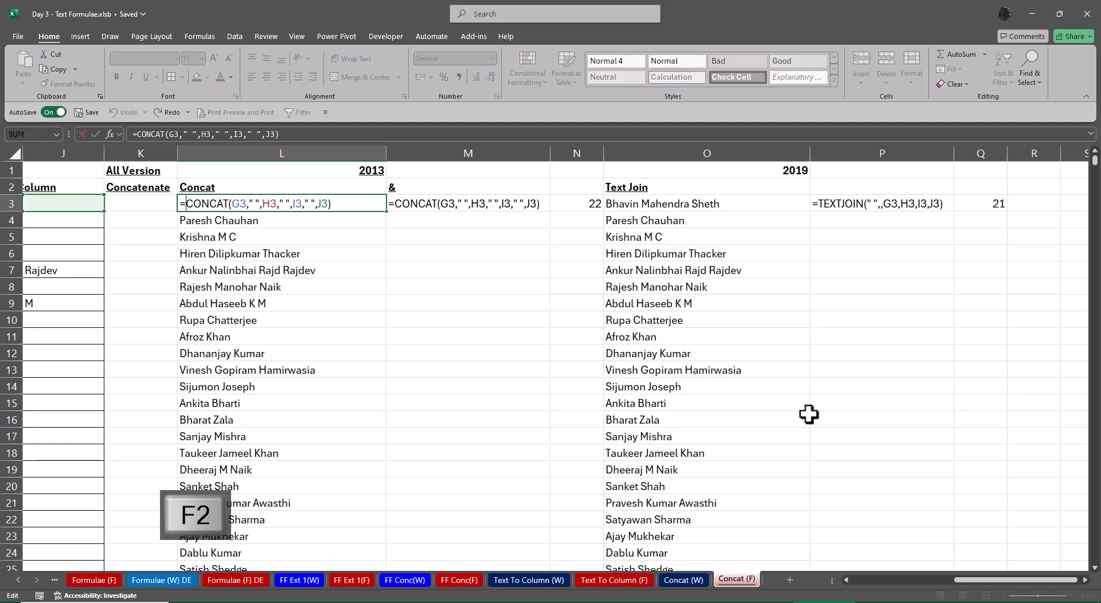
text(TRIM()
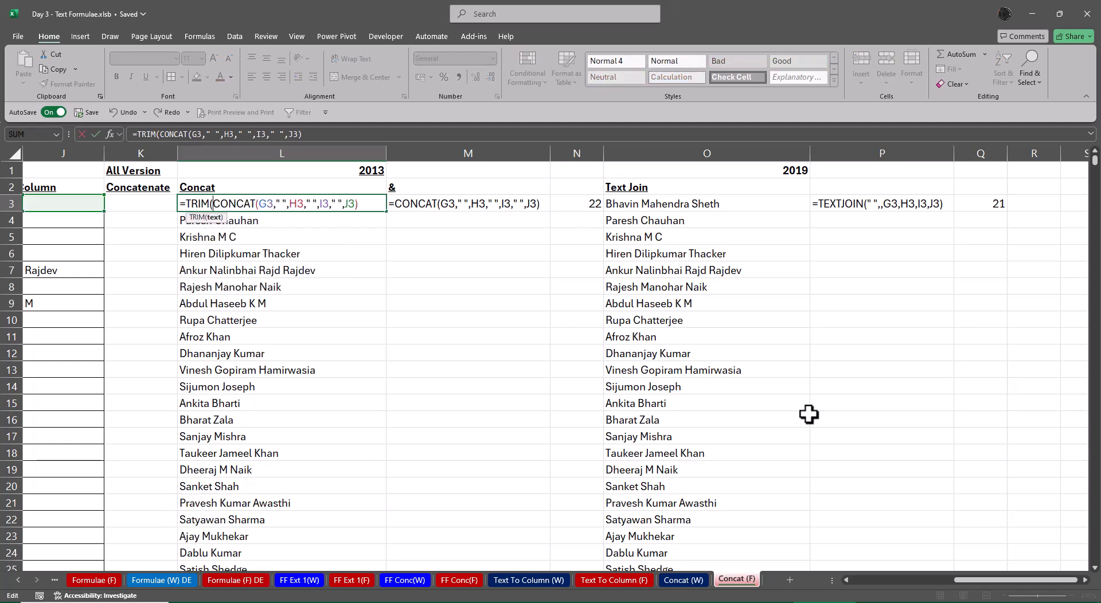
key(End)
text())
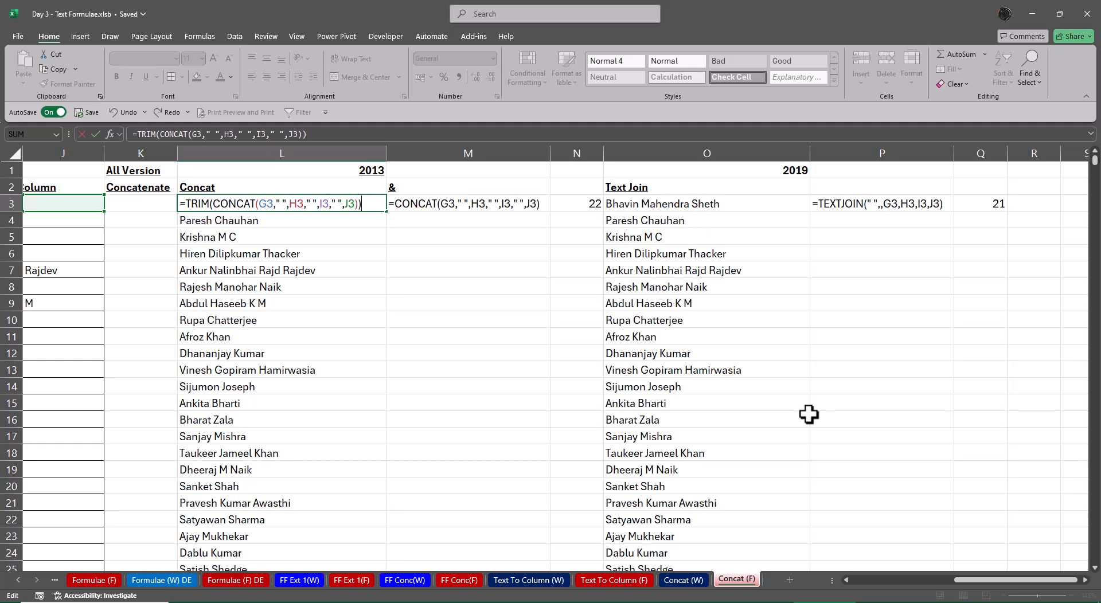
key(ctrl+Return)
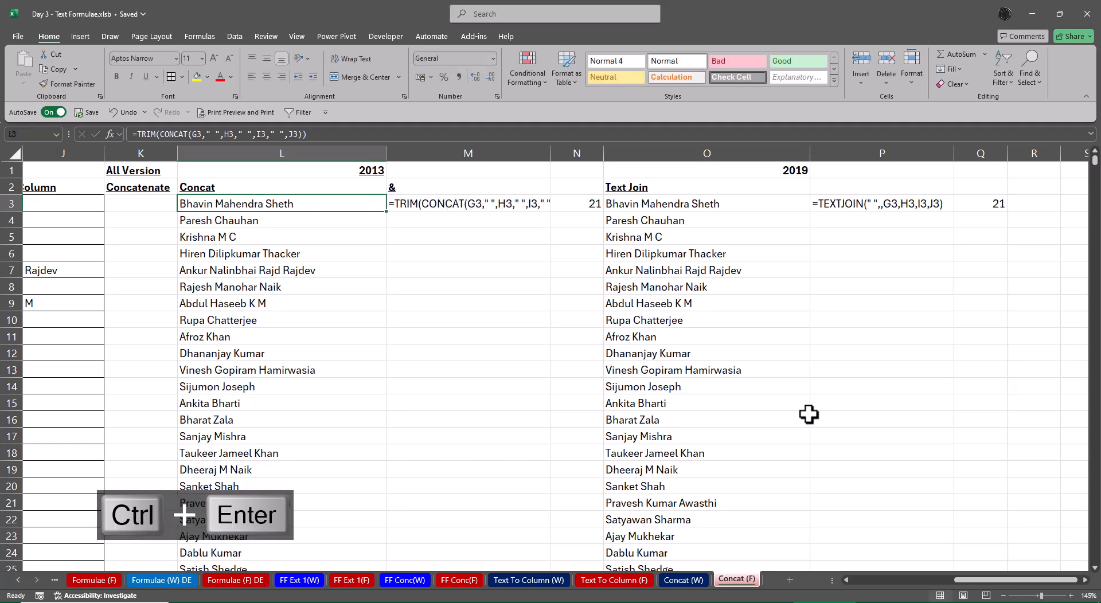
Fill the TRIM and CONCAT formula from L3 down to L2843
key(ctrl+shift+Down)
key(ctrl+d)
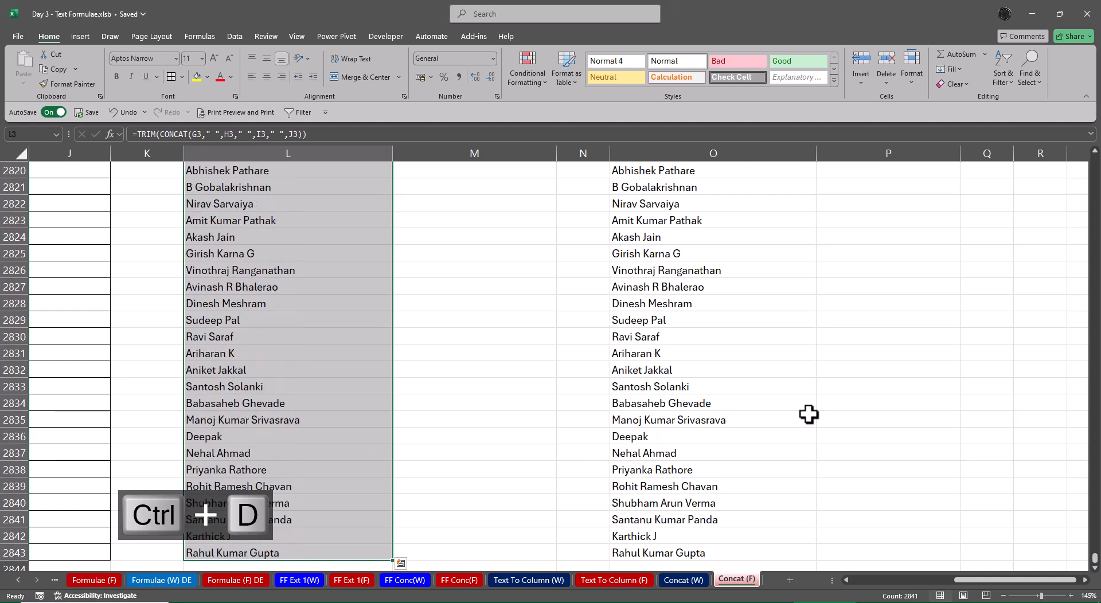
key(ctrl+Up)
AutoFit column M to the formula text in M3
key(Right)
key(Down)
key(Down)
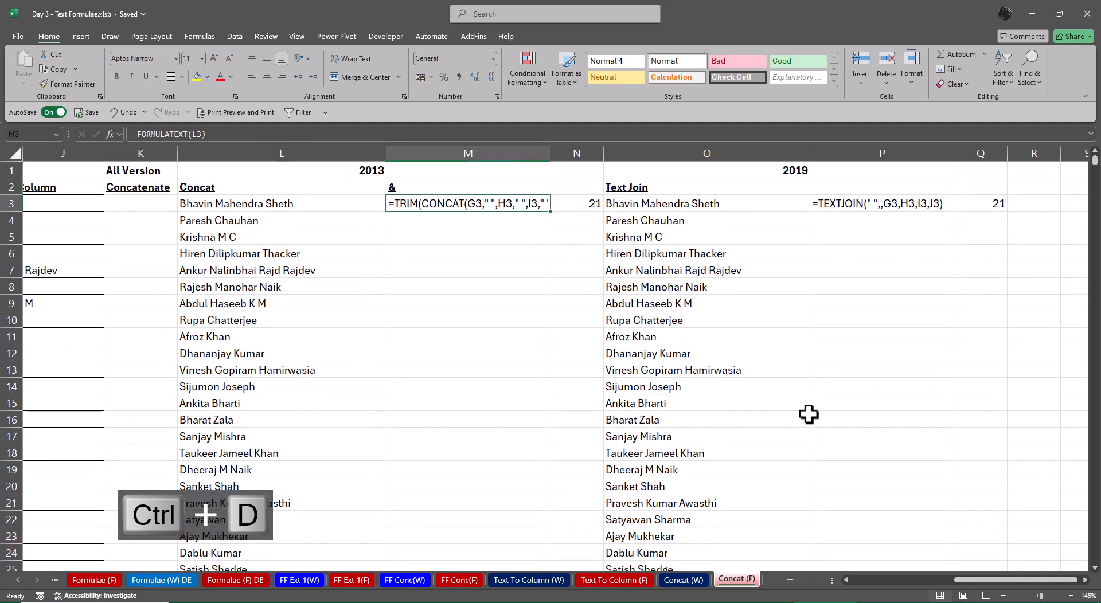
key(alt+o)
key(alt+c)
key(alt+a)
Copy the LEN formula from Q3 down column Q through Q2843
key(Right)
key(Right)
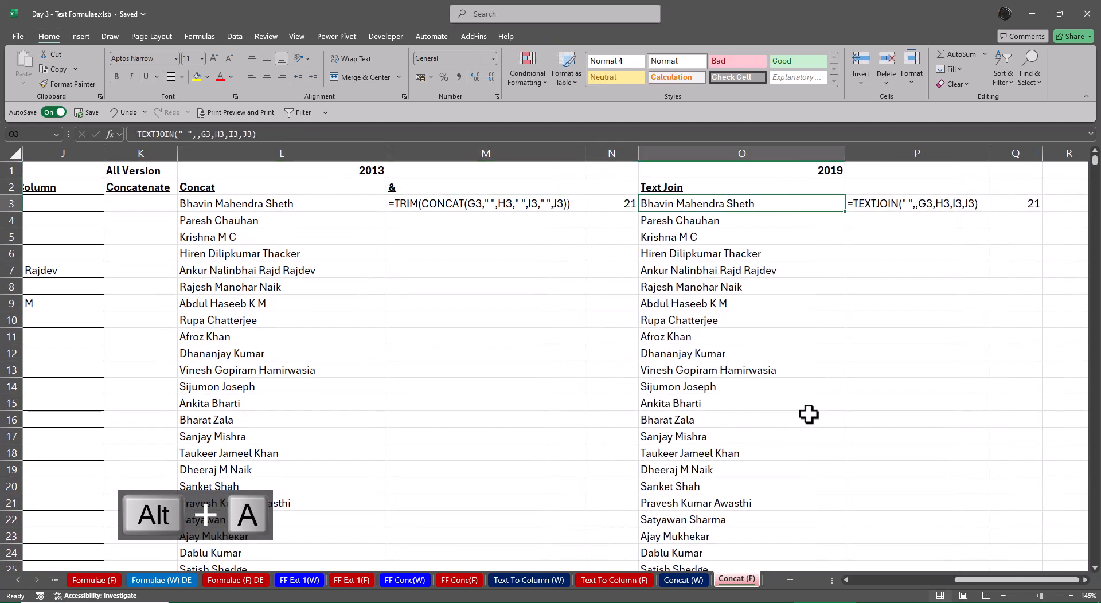
key(Right)
key(Right)
key(ctrl+c)
key(Left)
key(Left)
key(Left)
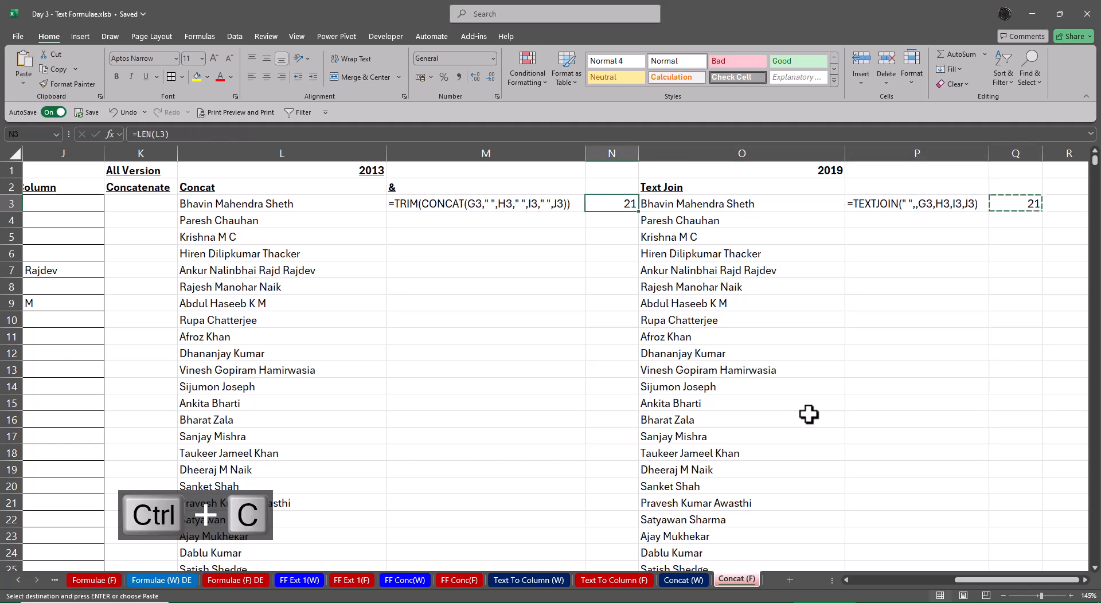
key(Right)
key(ctrl+Down)
key(Right)
key(Right)
key(ctrl+shift+Up)
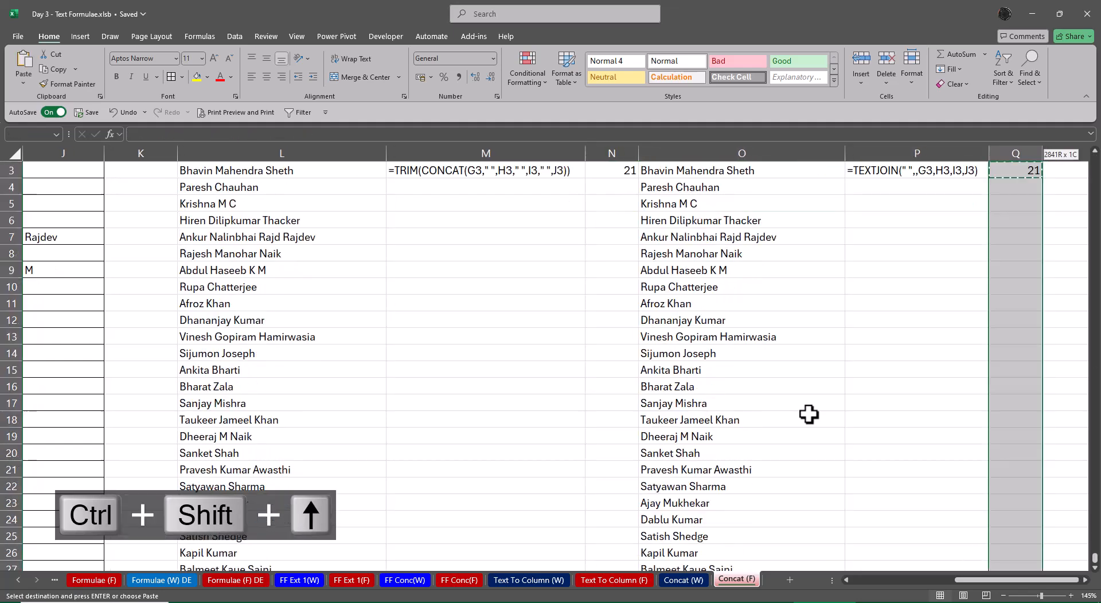
key(Return)
key(ctrl+Up)
Copy the LEN formula from N3 down column N through N2843
key(Left)
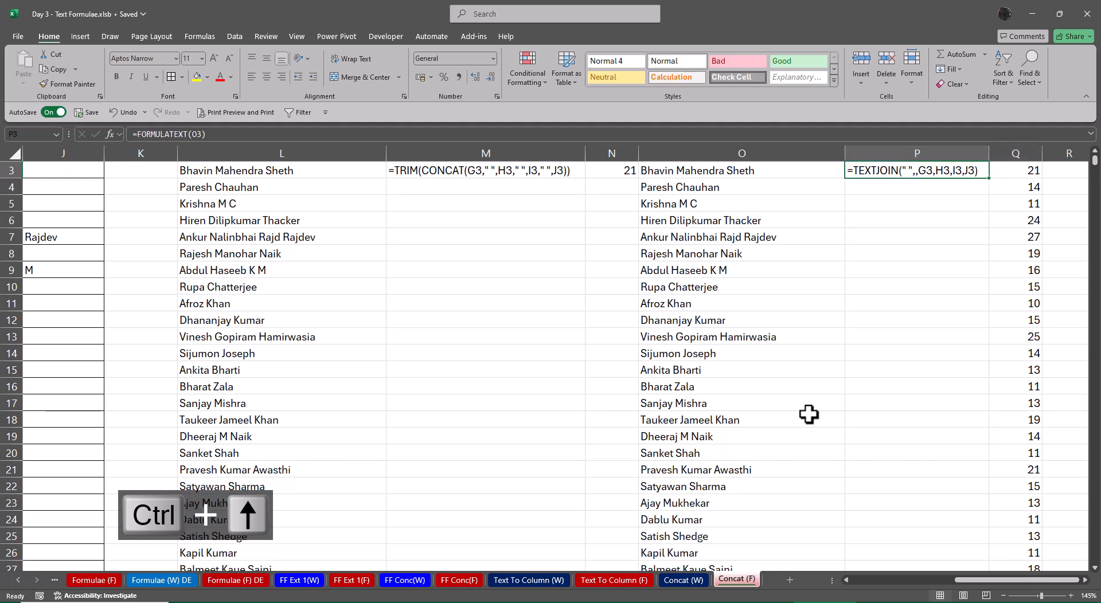
key(Left)
key(Left)
key(ctrl+c)
key(Right)
key(ctrl+Down)
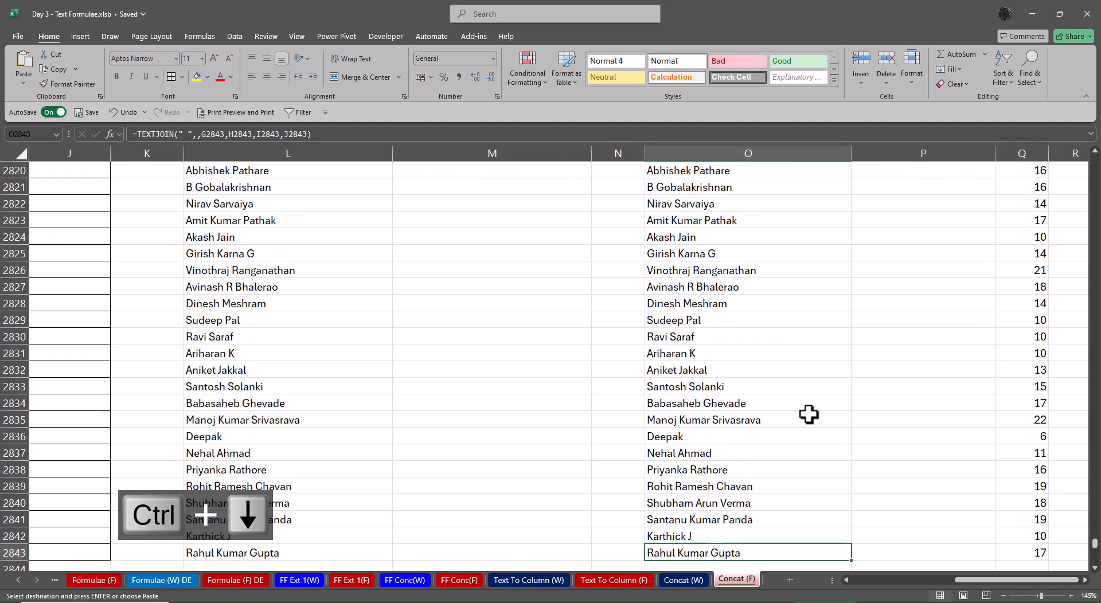
key(Left)
key(ctrl+shift+Up)
key(Return)
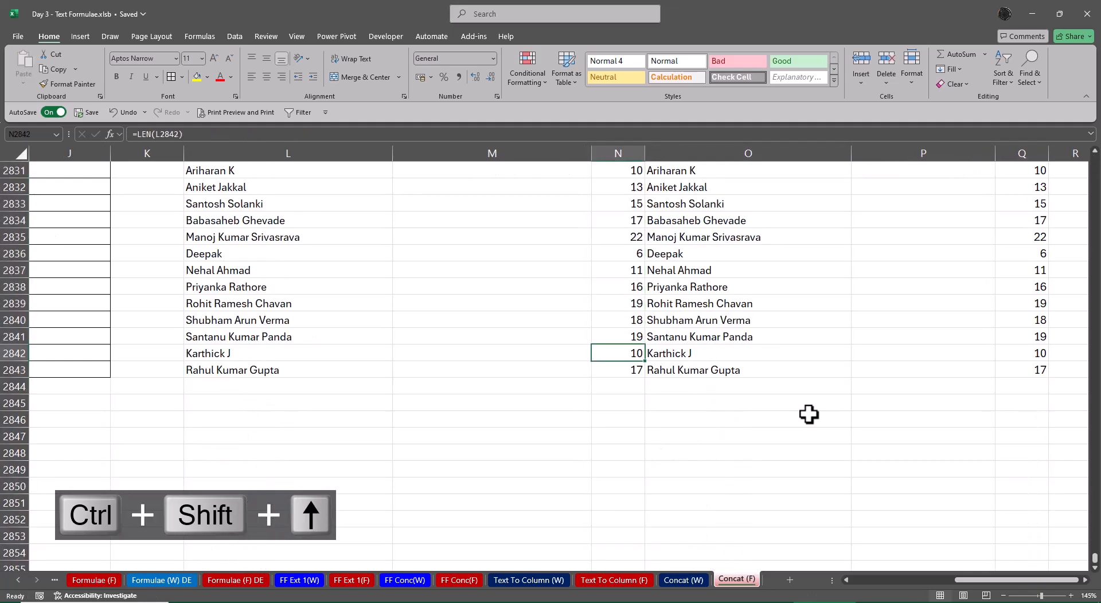
Add the header Len in Q2 above the TEXTJOIN character counts
key(ctrl+Up)
key(ctrl+Up)
key(Right)
key(Right)
key(Right)
key(Right)
key(Right)
key(Right)
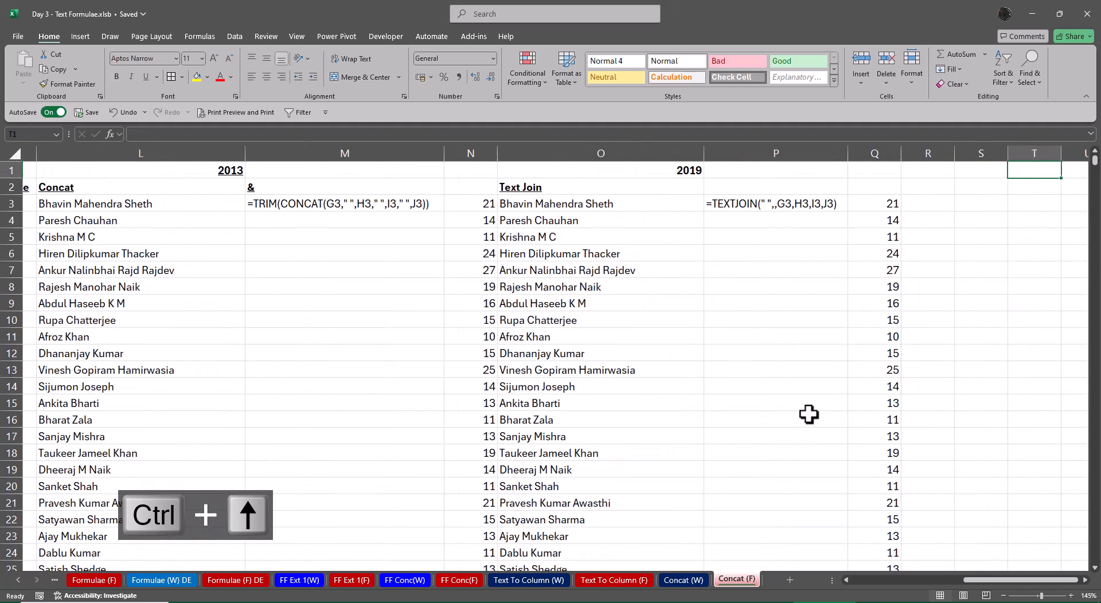
key(Down)
key(Left)
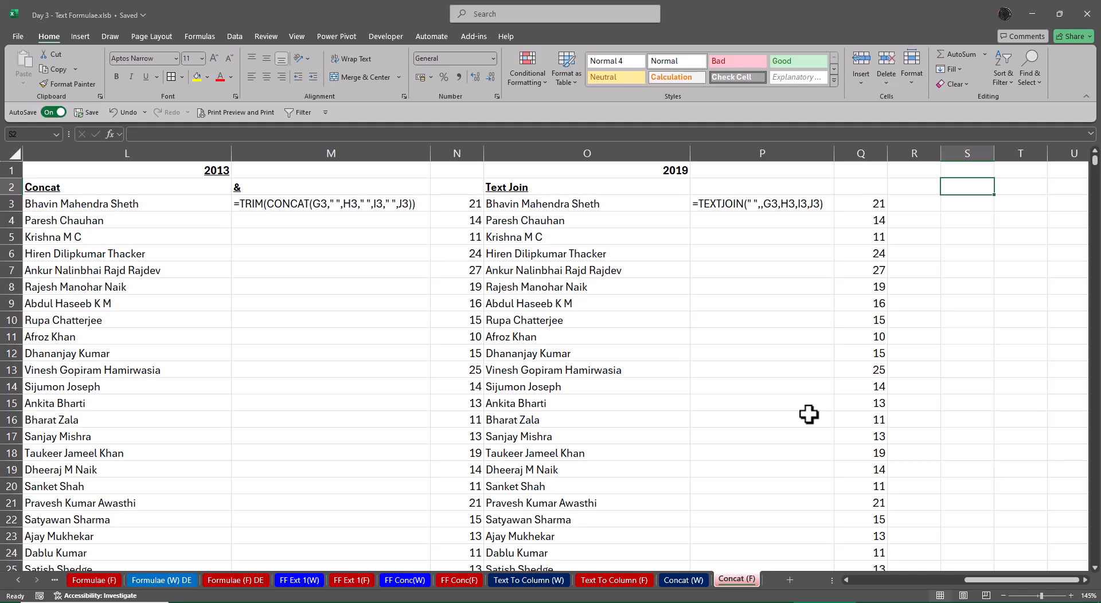
key(Left)
key(Left)
text(Len)
Add the header Exact in S2 and format it bold and underlined
key(Right)
key(Right)
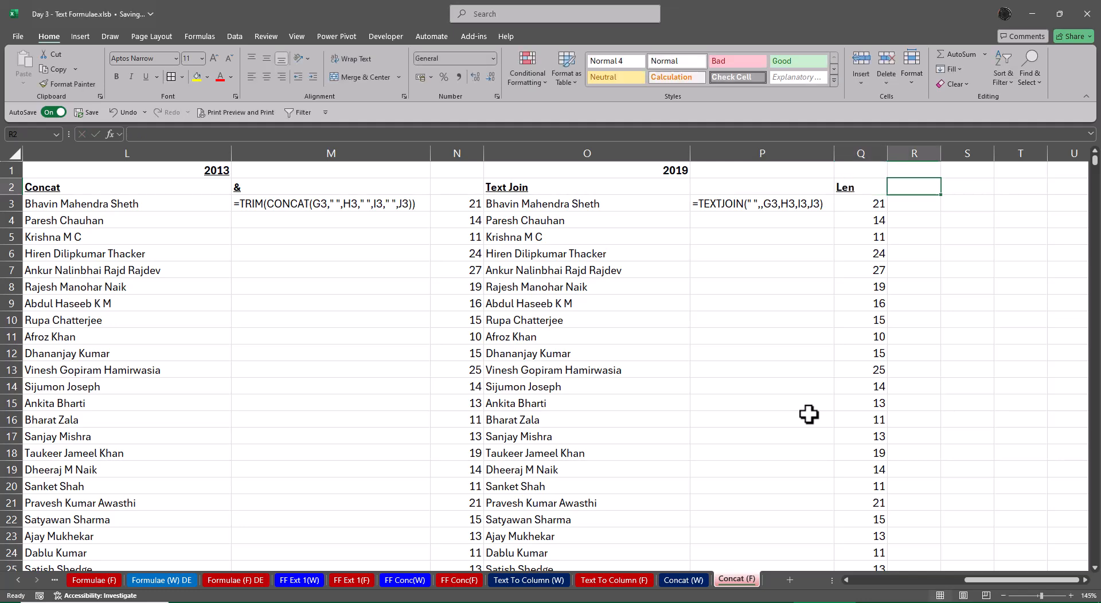
text(Exact)
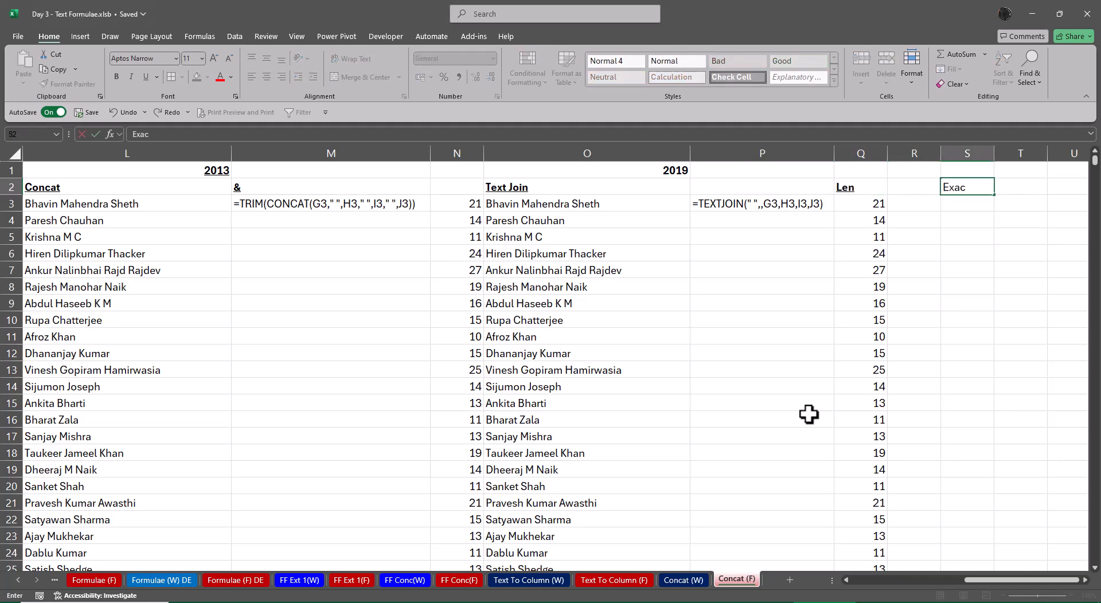
key(Left)
key(Left)
key(Right)
key(Right)
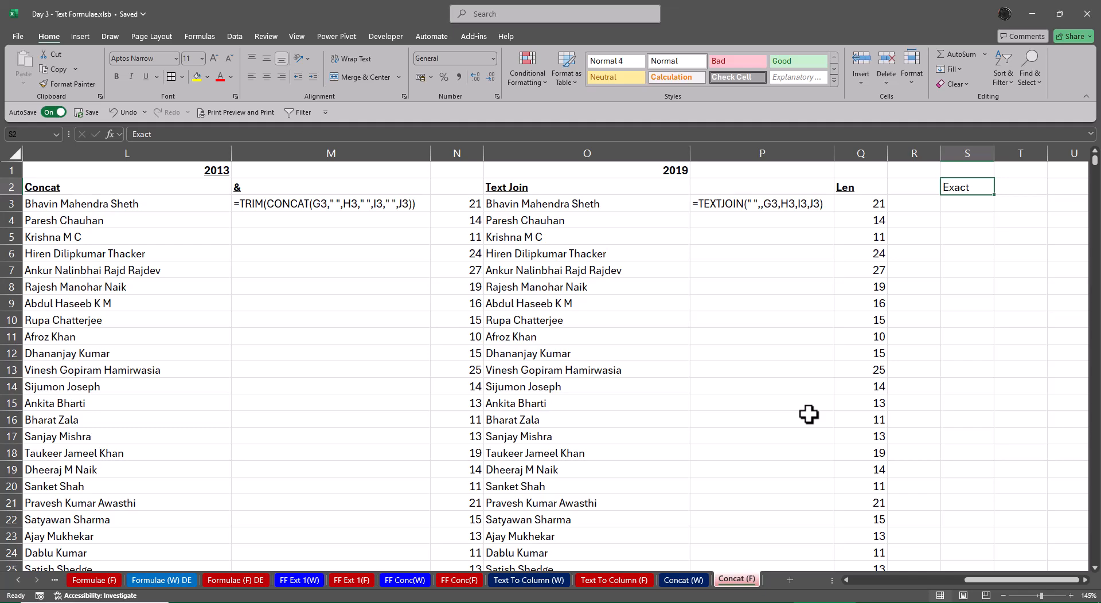
key(ctrl+b)
key(ctrl+u)
On the Formulae sheet, bold the Exact entry and its Compare Text usage in D13:E13
key(ctrl+Page_Up)
key(ctrl+Page_Up)
key(ctrl+Page_Up)
key(ctrl+Page_Up)
key(ctrl+Page_Up)
key(ctrl+Page_Up)
key(ctrl+Page_Up)
key(ctrl+Page_Up)
key(ctrl+Page_Up)
key(ctrl+Page_Up)
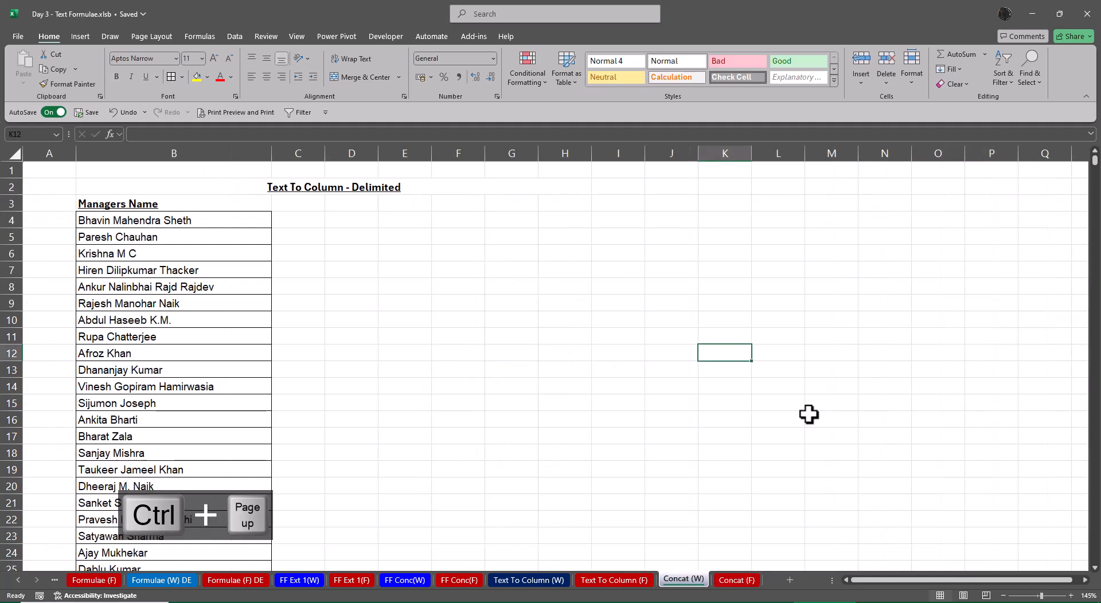
key(ctrl+Page_Up)
key(ctrl+Page_Up)
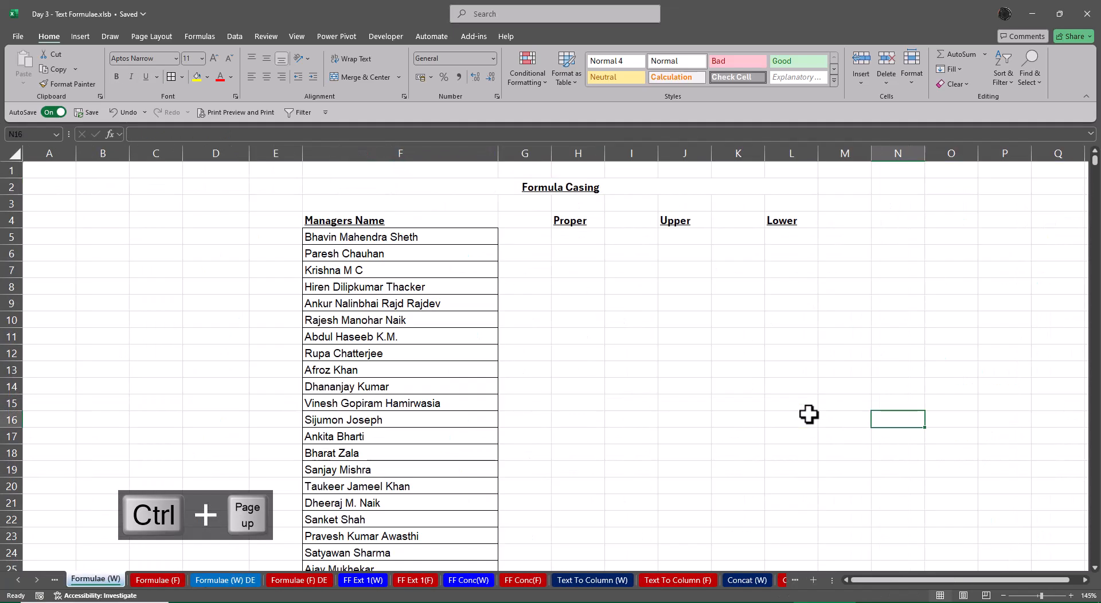
key(Left)
key(Left)
key(Left)
key(Left)
key(Left)
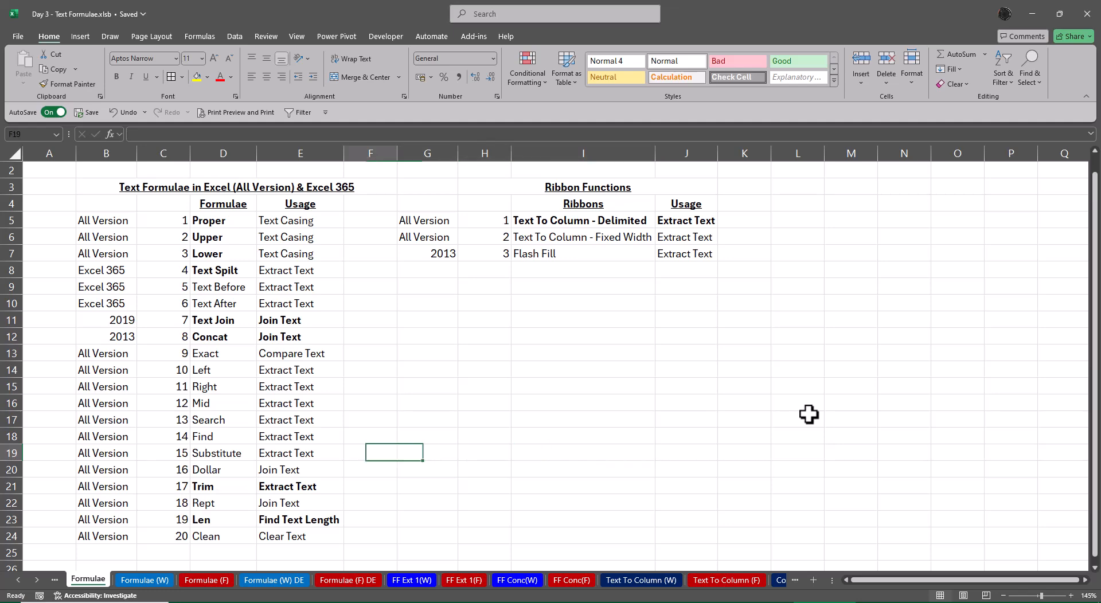
key(Up)
key(Up)
key(Up)
key(Up)
key(Up)
key(Up)
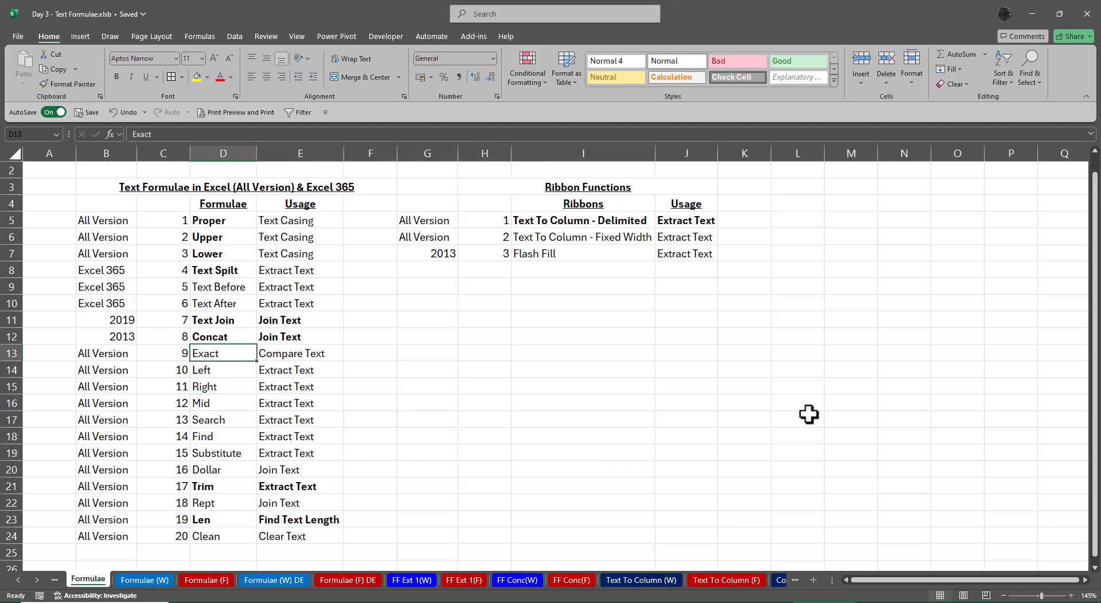
key(ctrl+shift+Right)
key(ctrl+b)
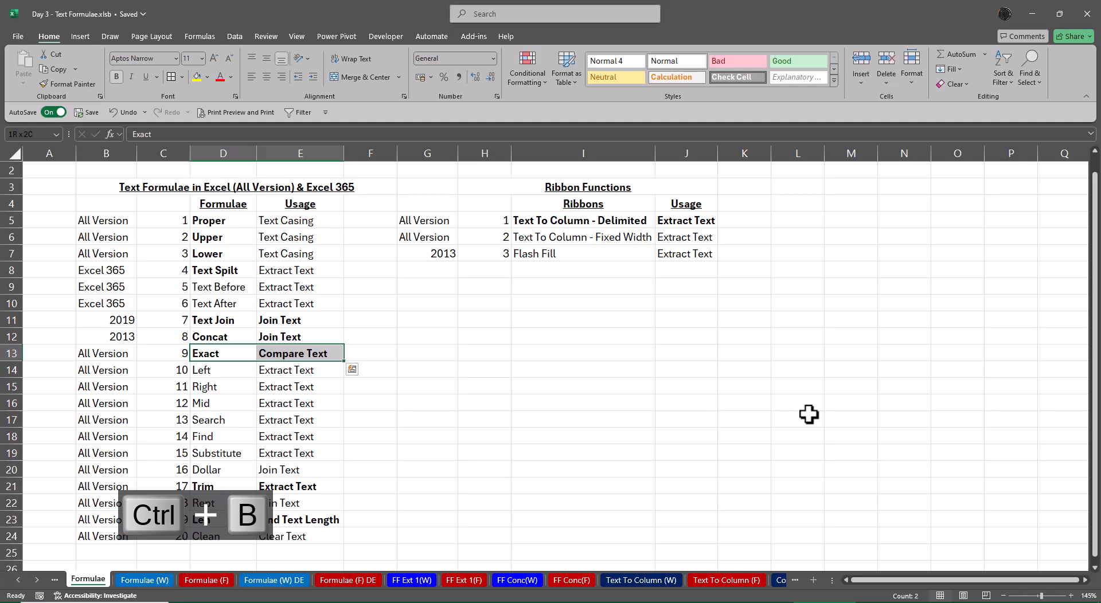
On the Concat (F) sheet, enter =EXACT(N3,Q3) in S3 to compare the two character counts
click(36, 580)
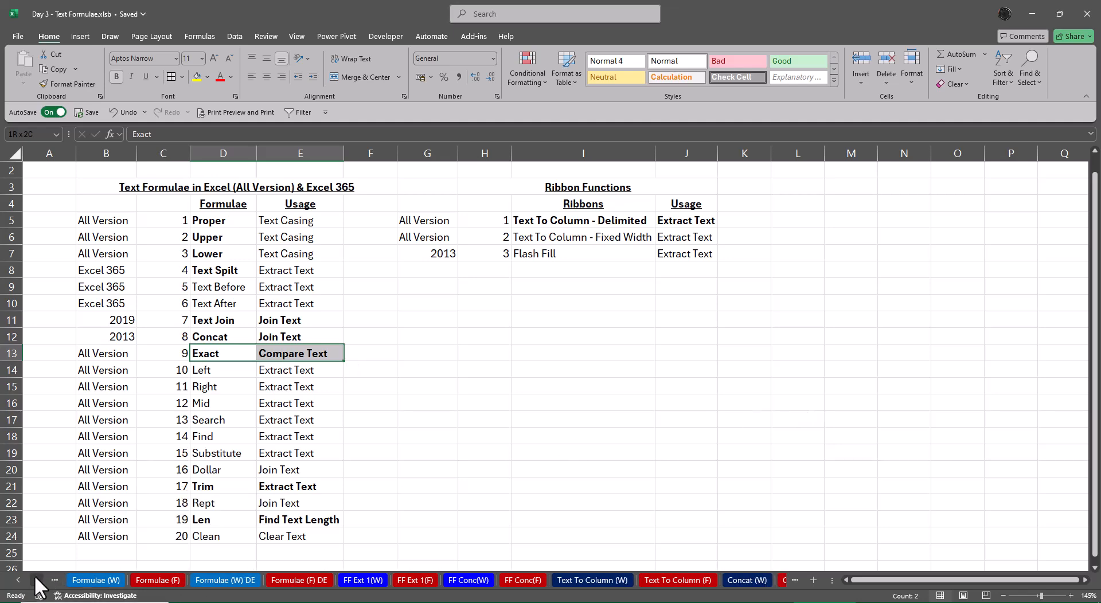
click(36, 580)
click(724, 582)
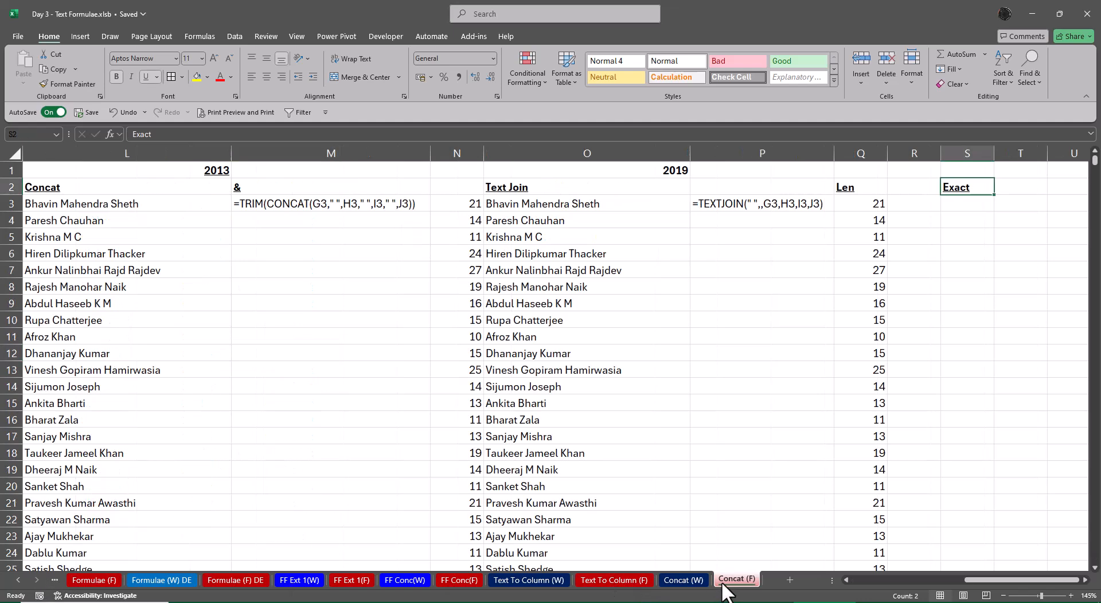
click(967, 203)
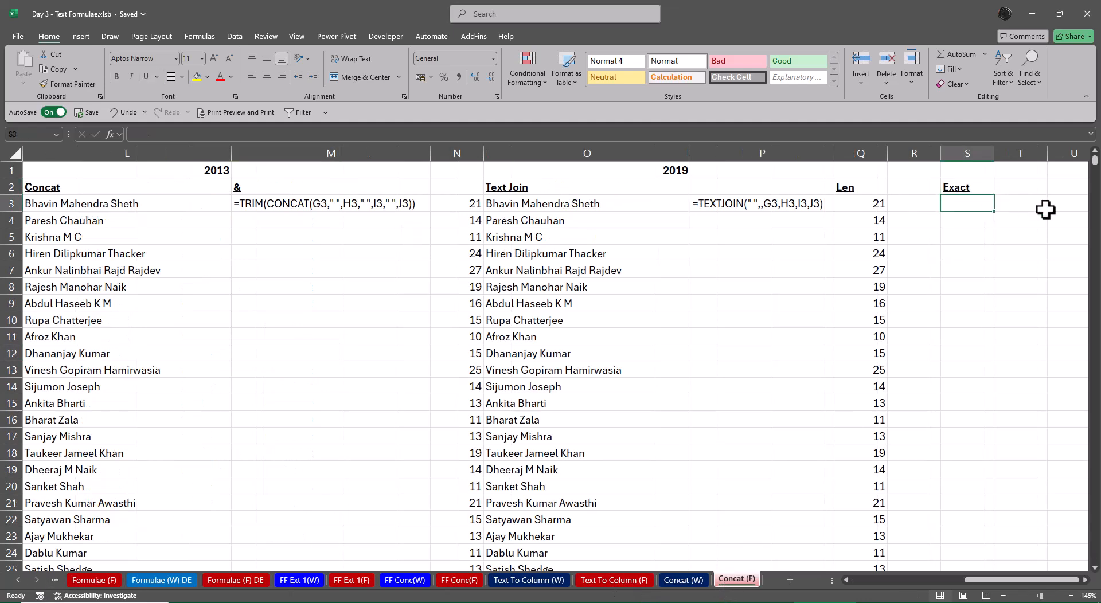
text(=exact)
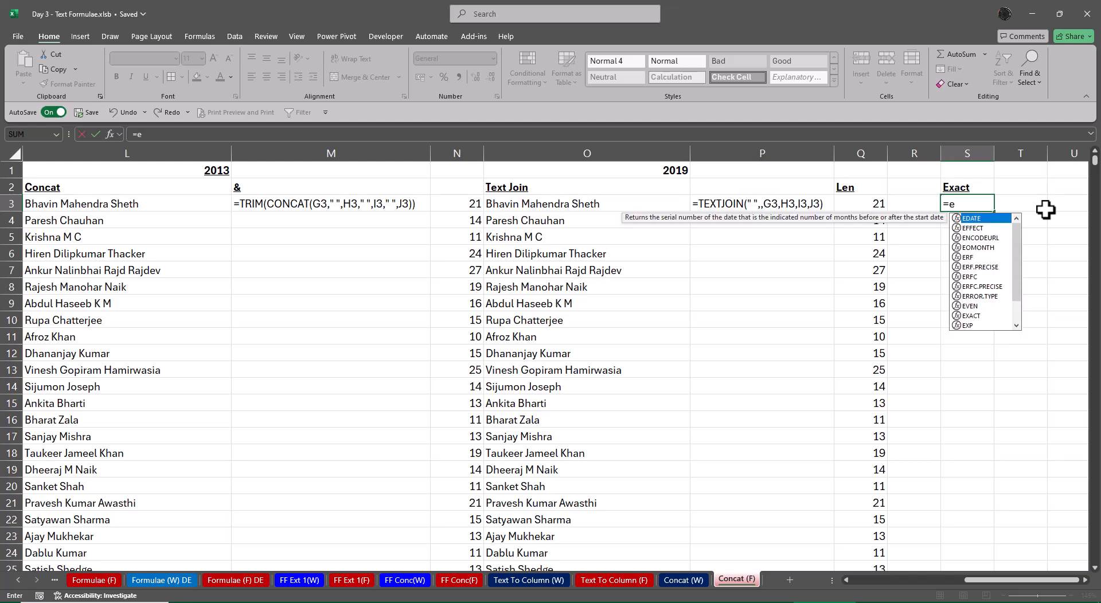
key(Tab)
key(Left)
key(Left)
key(Left)
key(Left)
key(Left)
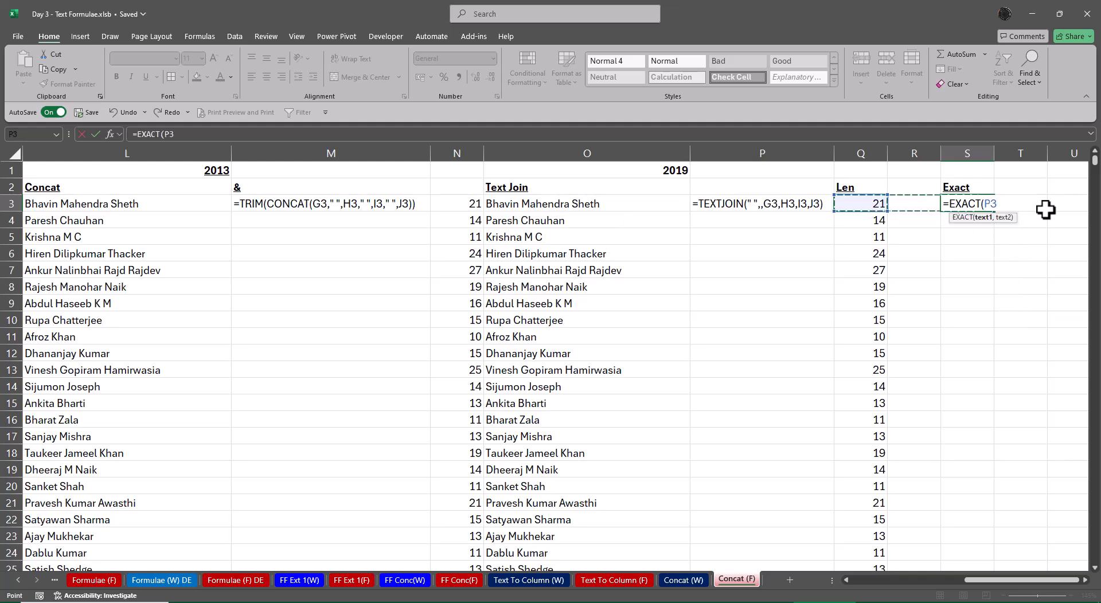
text(,)
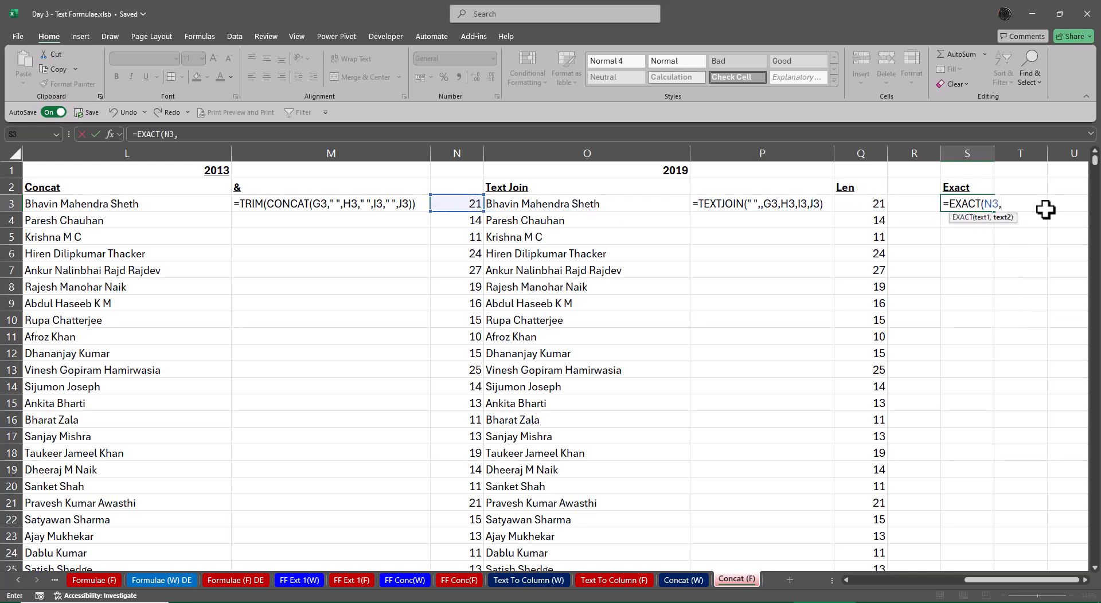
key(Left)
key(Left)
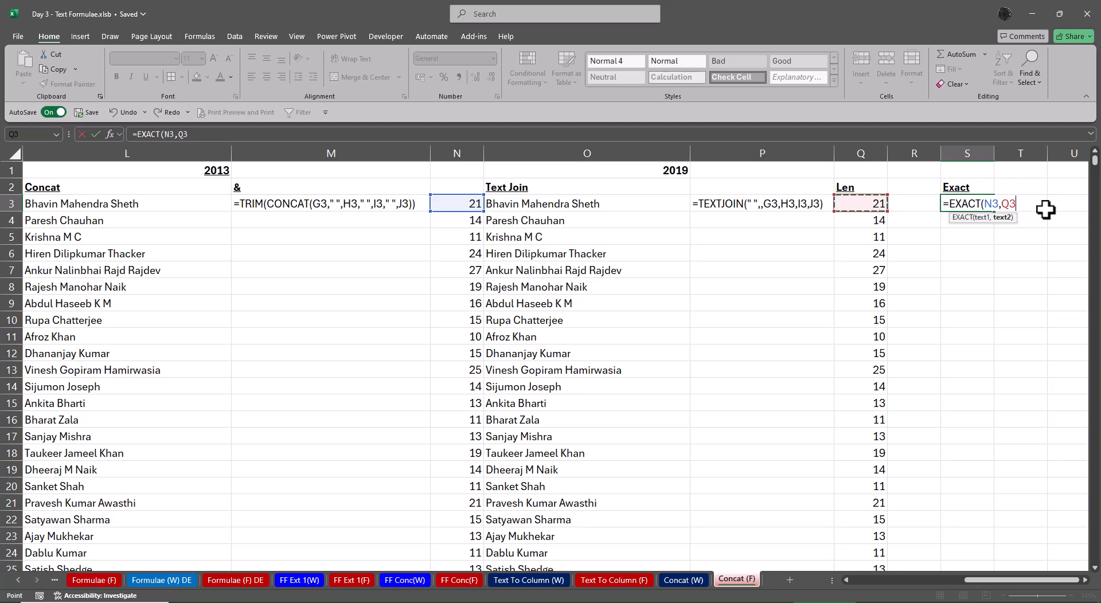
text())
key(Return)
Copy the EXACT formula from S3 down column S through S2843
key(Up)
key(ctrl+c)
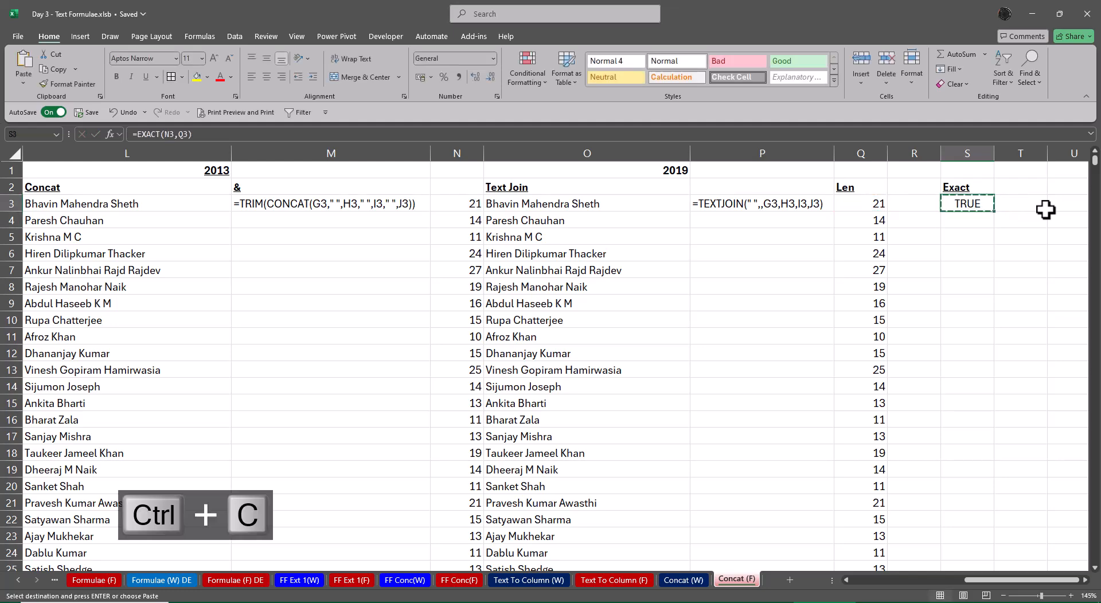
key(Left)
key(Left)
key(ctrl+Down)
key(Right)
key(Right)
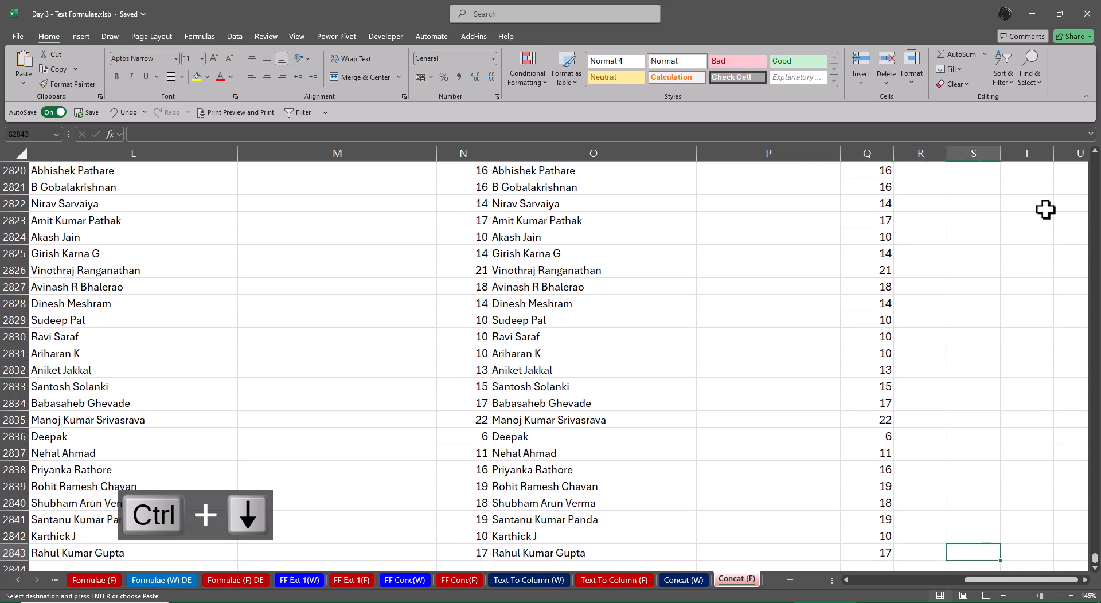
key(ctrl+shift+Up)
key(Return)
key(ctrl+Up)
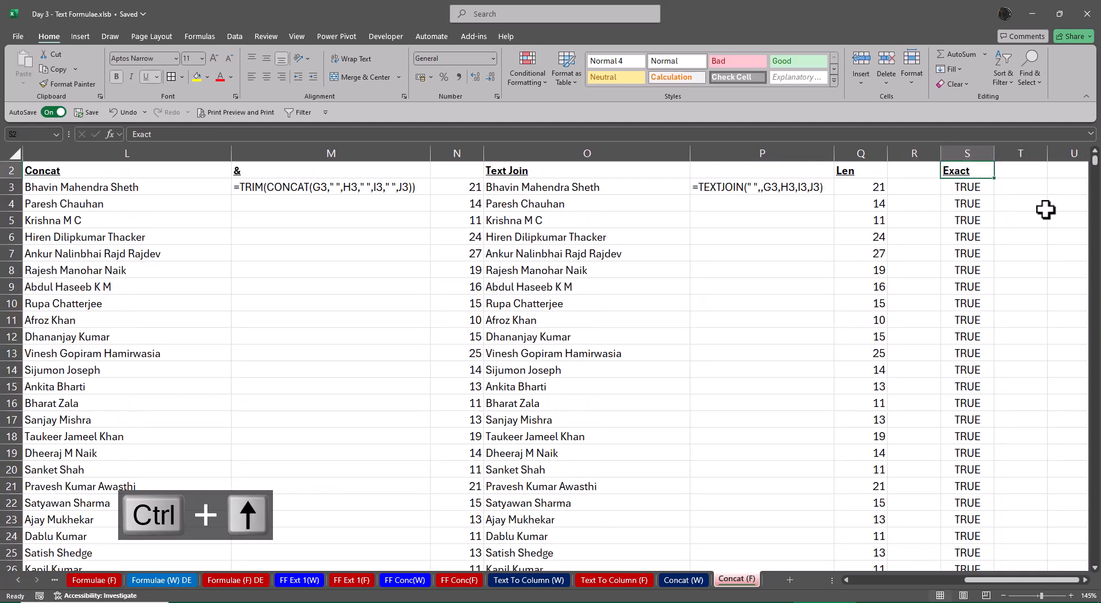
key(ctrl+Up)
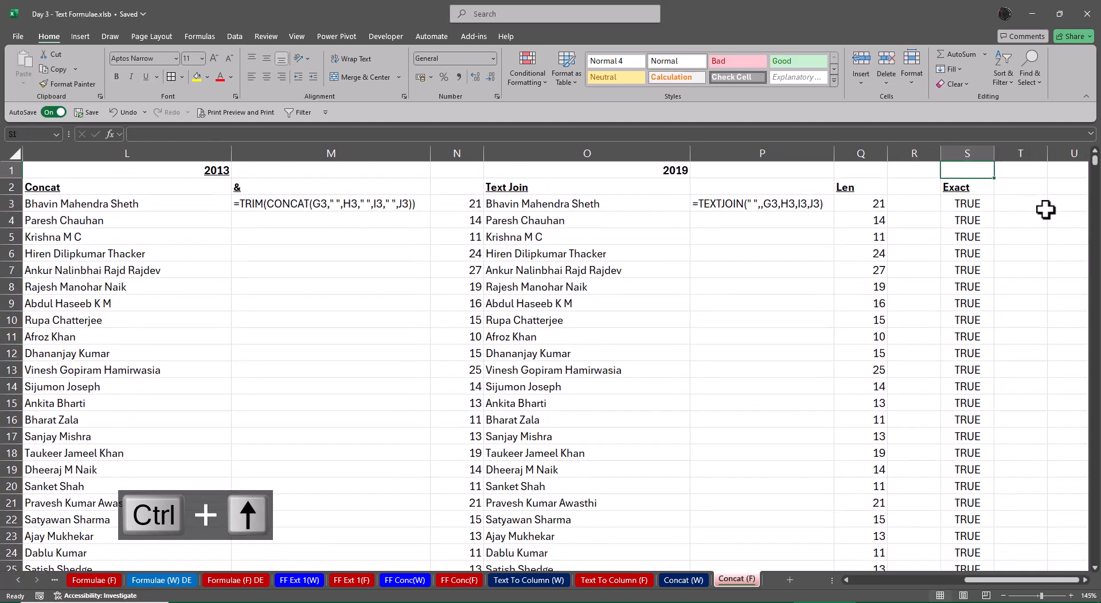
Add a filter to the Exact column, S2:S2843, and check which distinct values its filter list offers
key(Down)
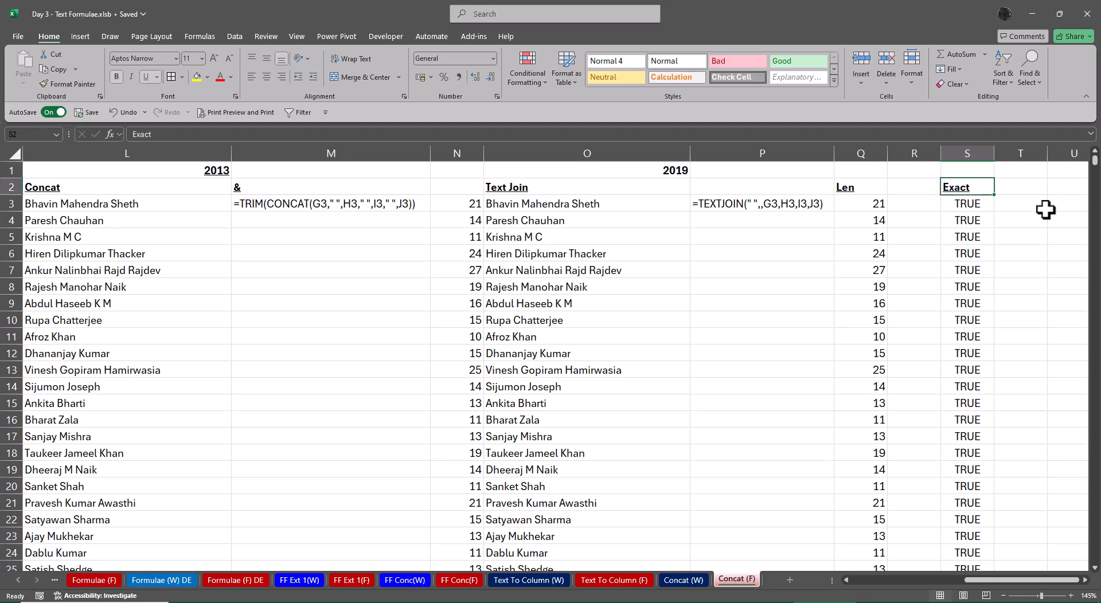
key(ctrl+shift+Down)
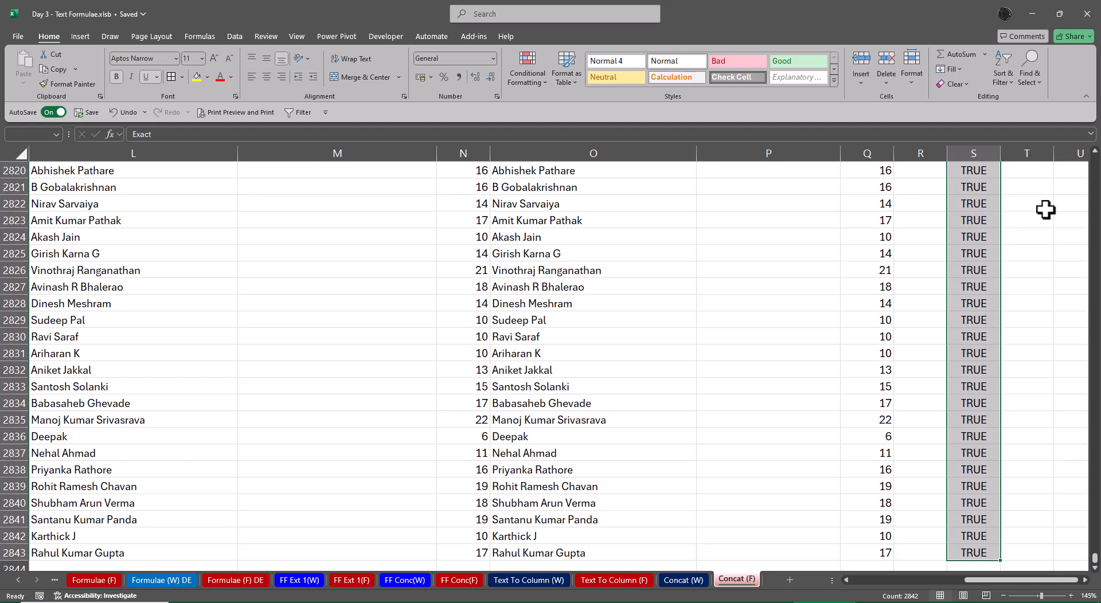
key(ctrl+shift+l)
key(ctrl+Up)
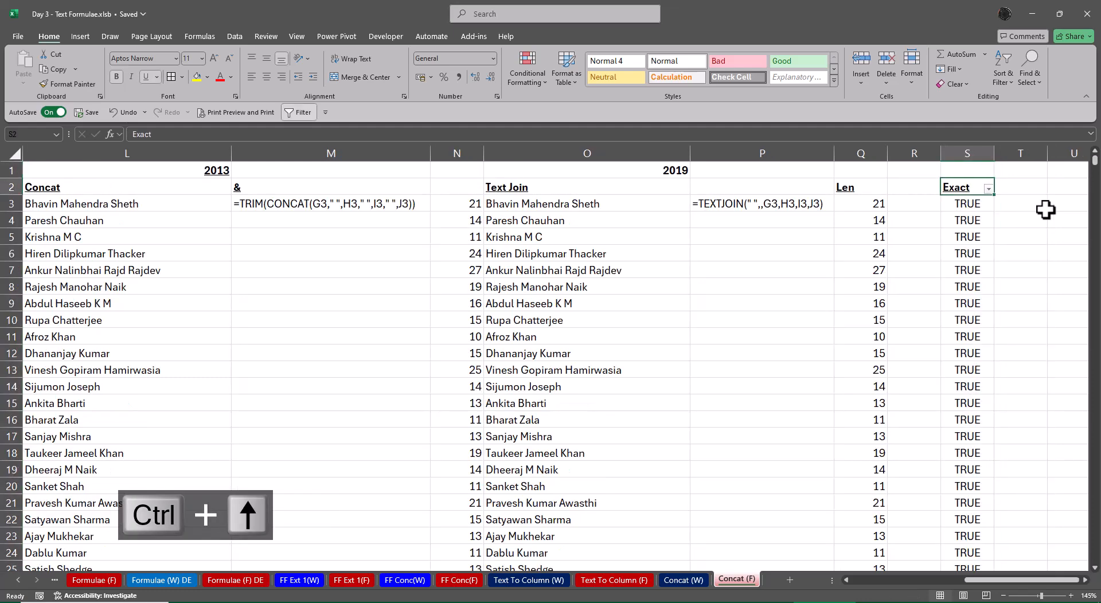
key(alt+Down)
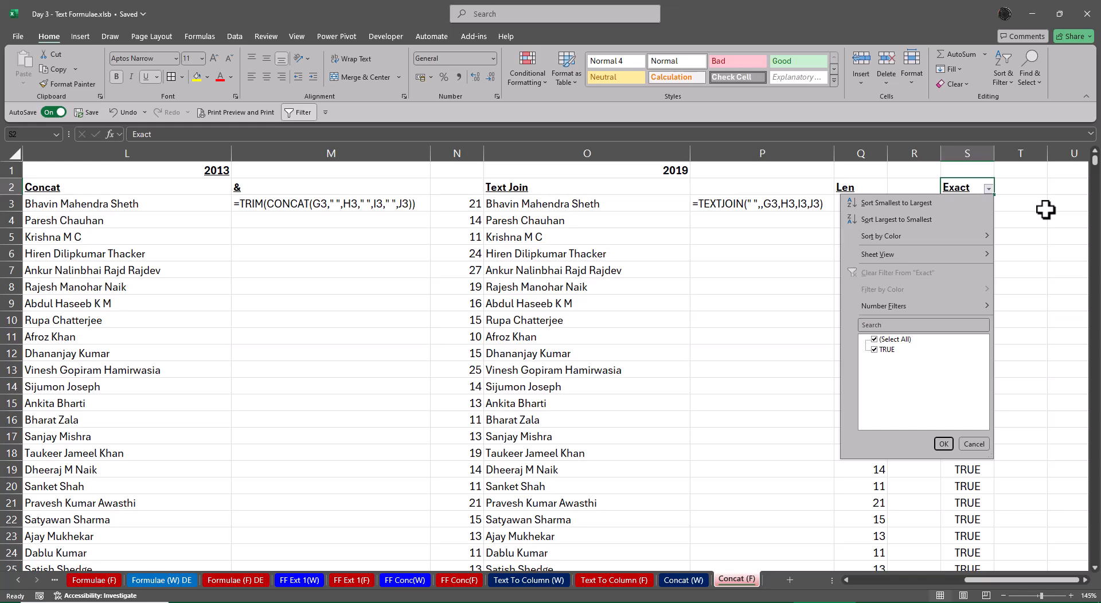
key(Escape)
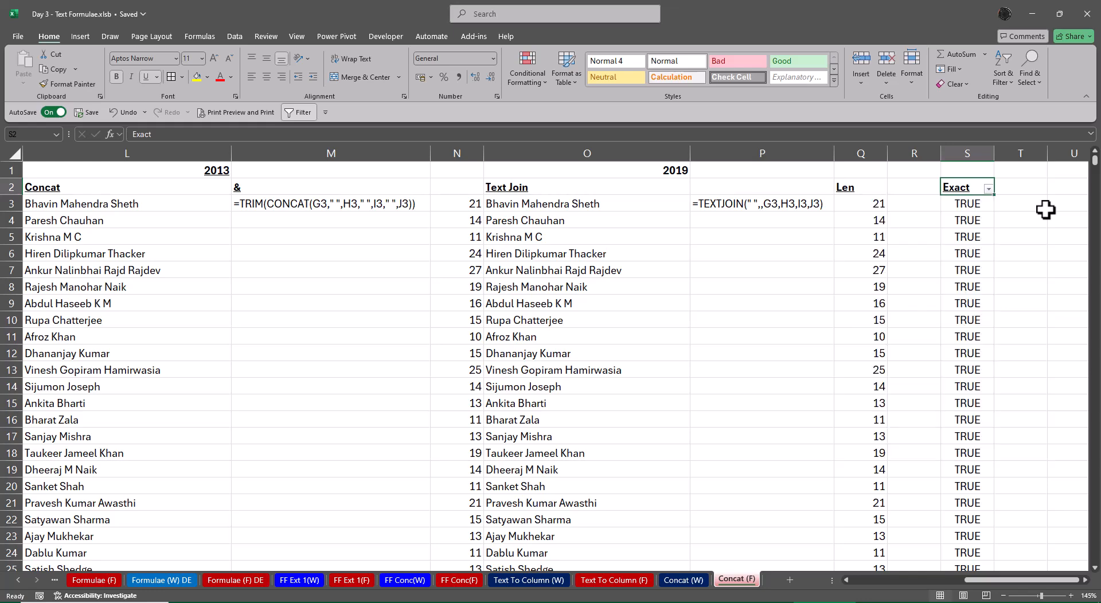
Review row 3 of the split name columns alongside the CONCAT formula in M3 and the TEXTJOIN formula in P3
key(Left)
key(Left)
key(Left)
key(Left)
key(Left)
key(Left)
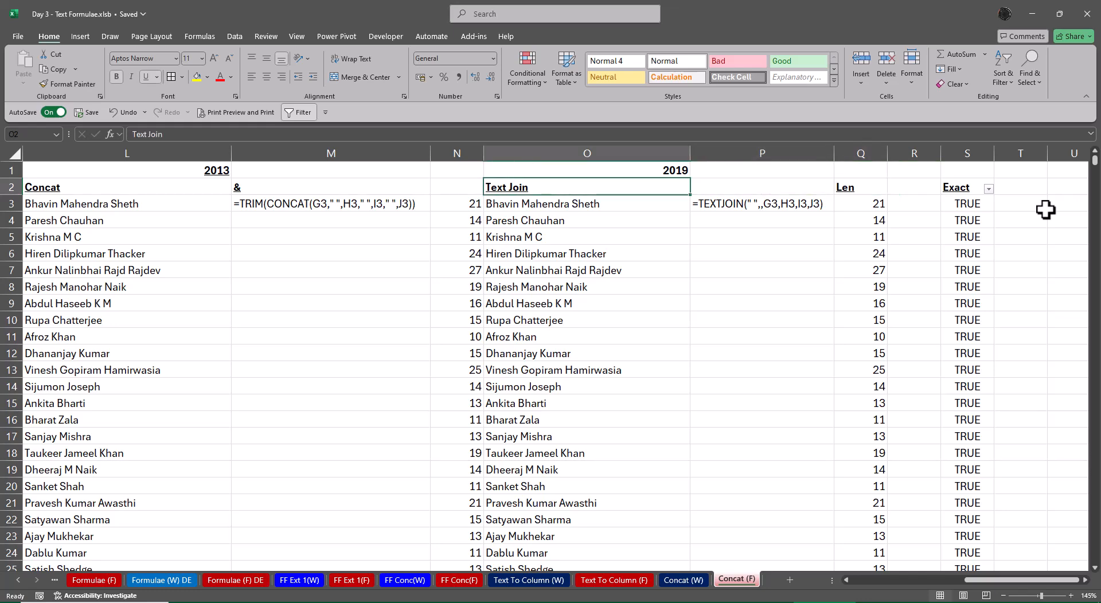
key(Down)
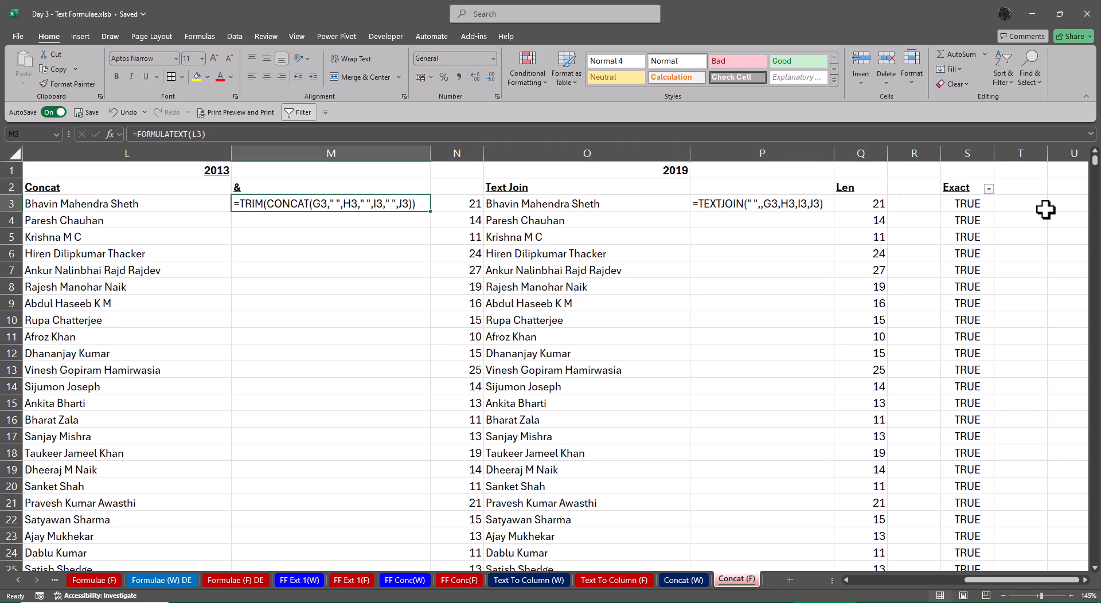
key(Left)
key(Left)
key(Left)
key(Left)
key(Left)
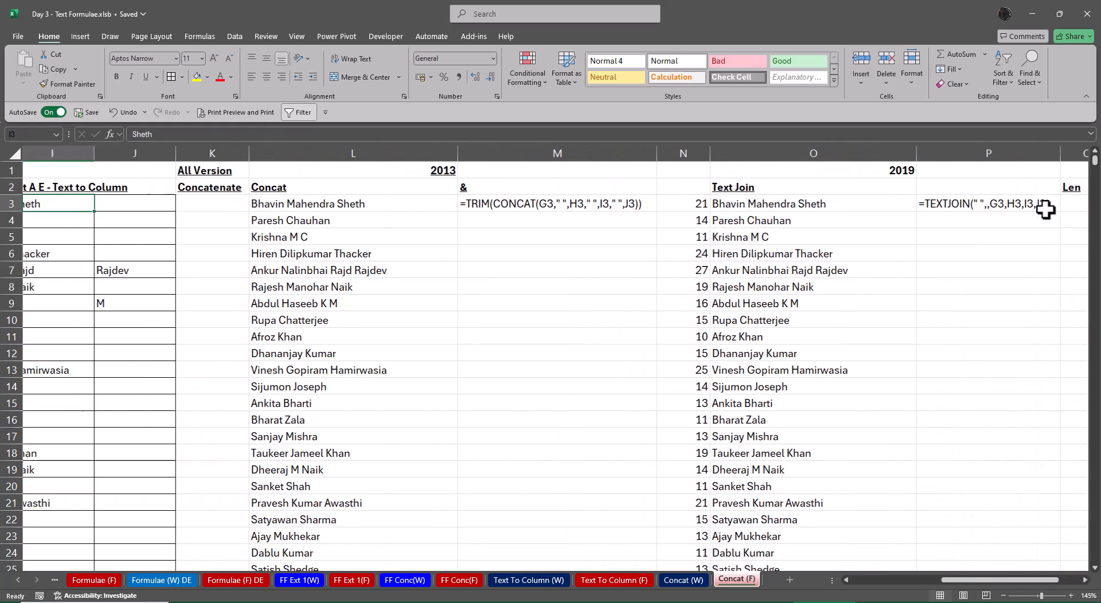
key(Left)
key(Right)
key(Right)
key(Right)
key(Right)
key(Right)
key(Right)
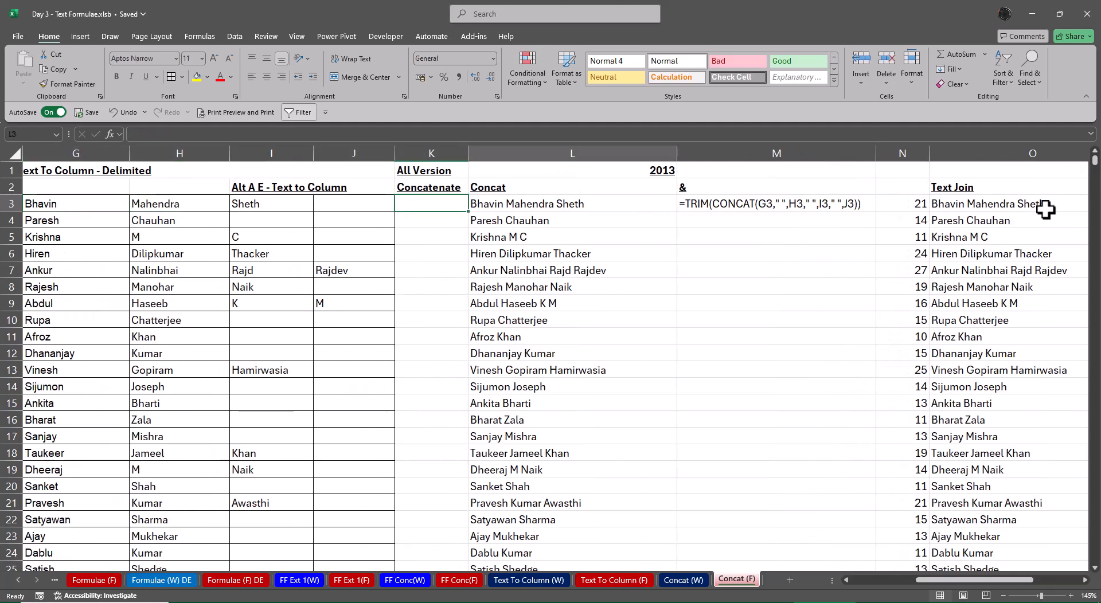
key(Right)
key(Right)
key(Right)
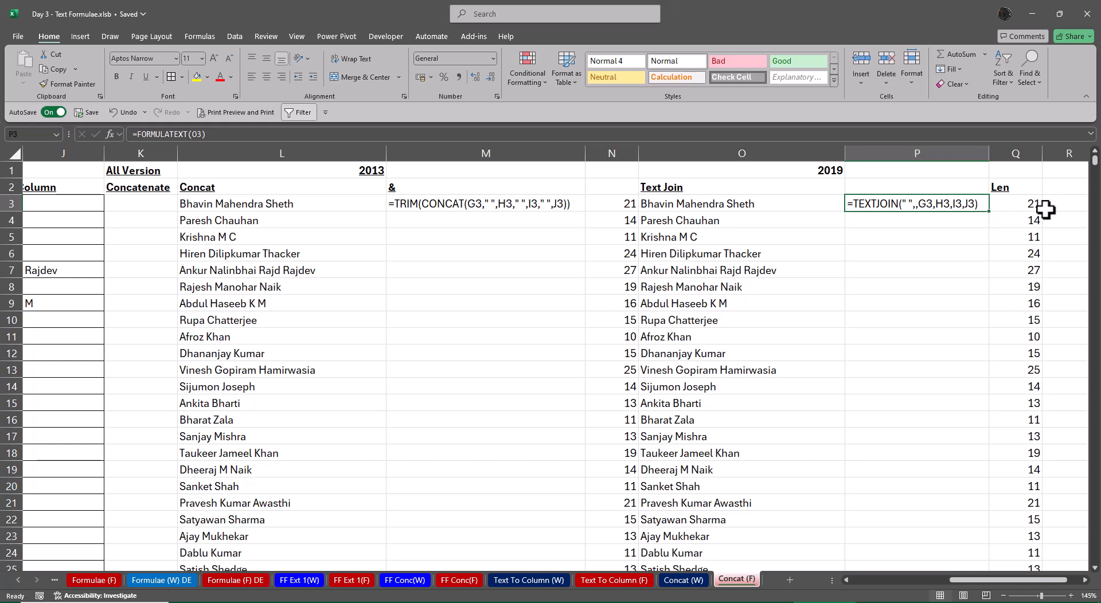
Examine the Concat column and its TRIM formula, the original manager names, and the EXACT formula in S3
key(Left)
key(Left)
key(Left)
key(Left)
key(Up)
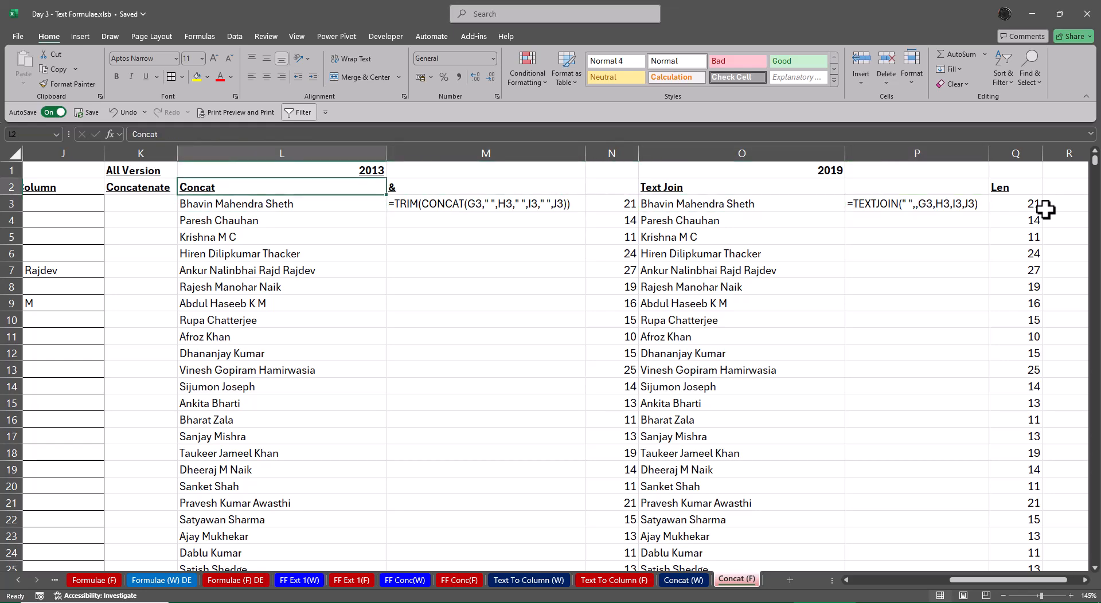
key(Right)
key(Down)
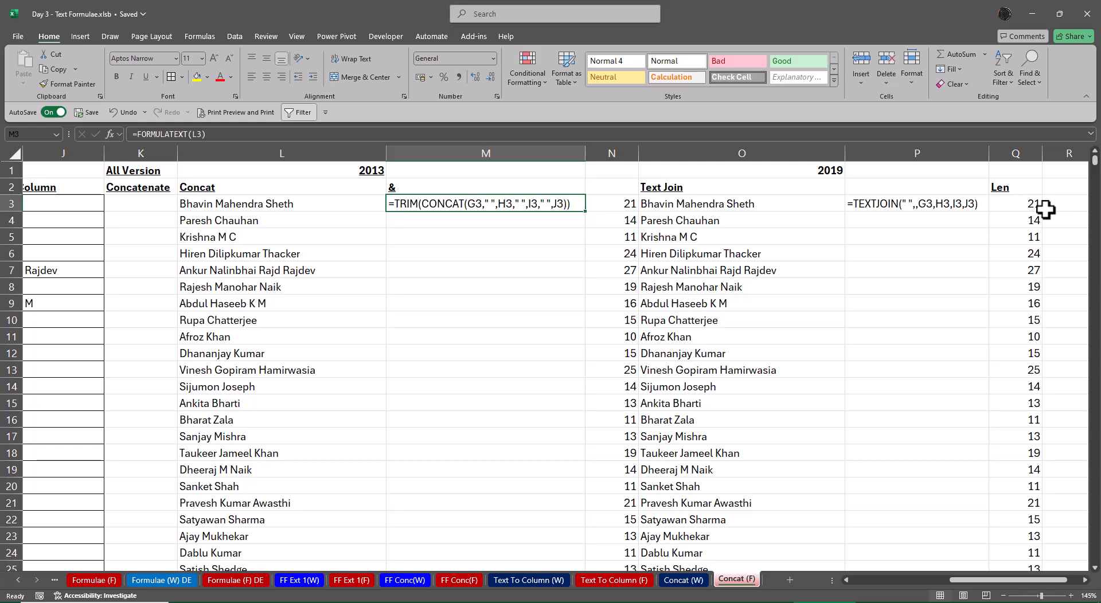
key(Left)
key(Left)
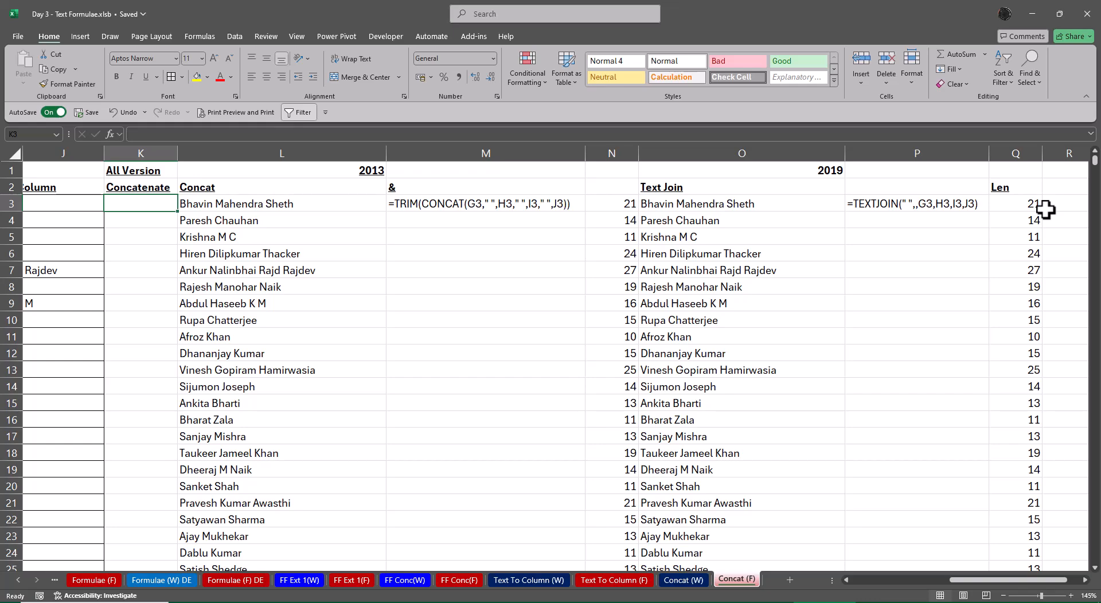
key(Left)
key(Left)
key(Left)
key(Left)
key(Left)
key(Left)
key(Left)
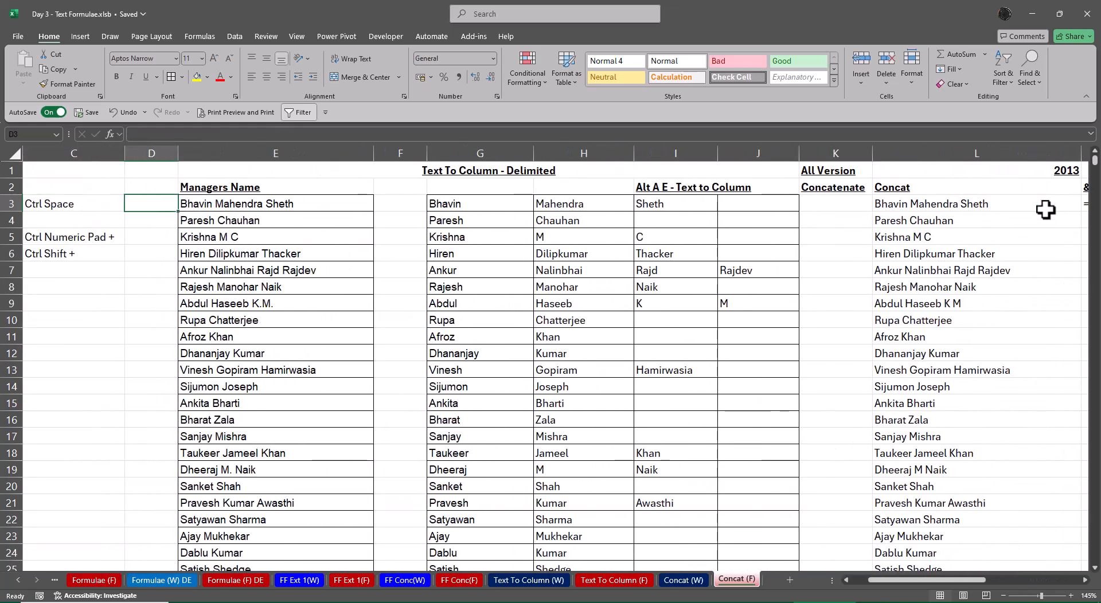
key(Right)
key(Right)
key(Right)
key(Right)
key(Right)
key(Right)
key(Right)
key(Right)
key(Right)
key(Right)
key(Right)
key(Right)
key(Right)
key(Right)
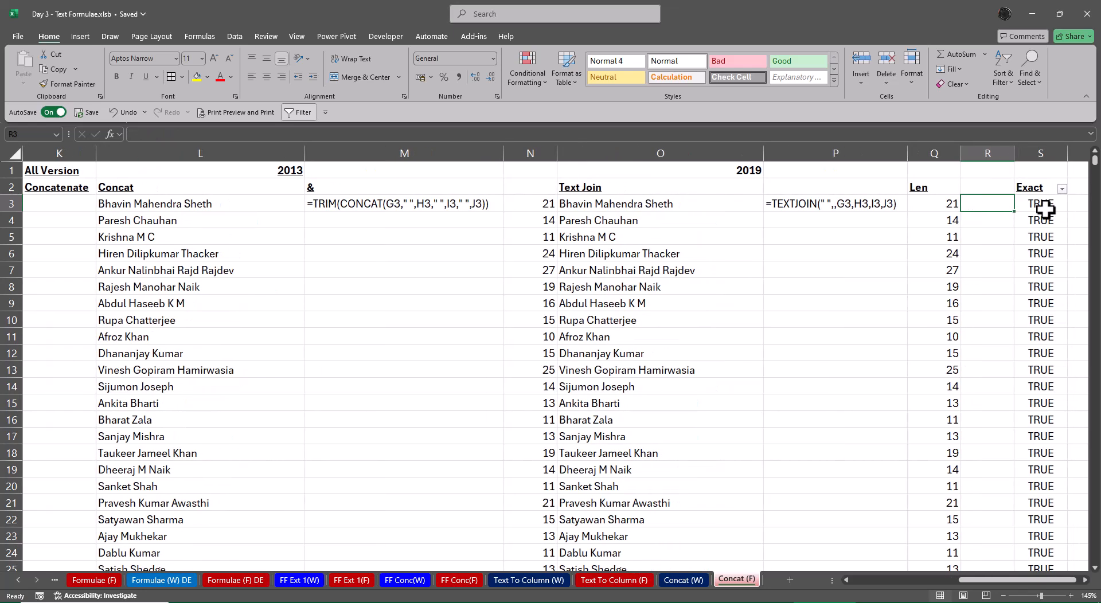
key(Right)
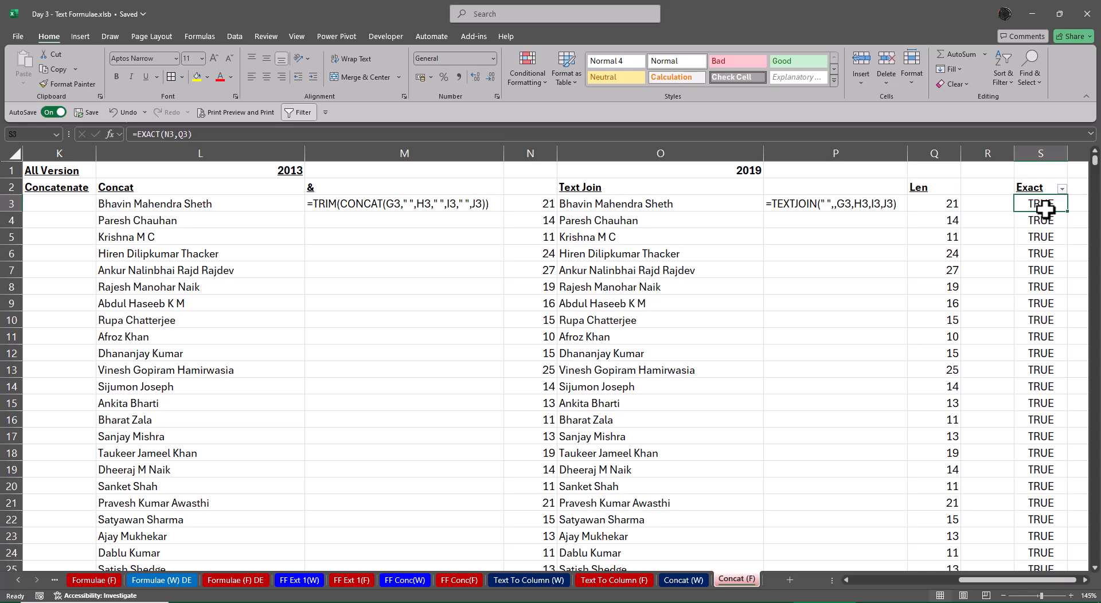
Return to the Formulae sheet and select the Flash Fill entry with its usage in I7:J7
key(Left)
key(Left)
key(Left)
key(Left)
key(Left)
key(Left)
key(Left)
key(Left)
key(Left)
key(Left)
key(Left)
key(Left)
key(Left)
key(Left)
key(Left)
key(Left)
key(Left)
key(Left)
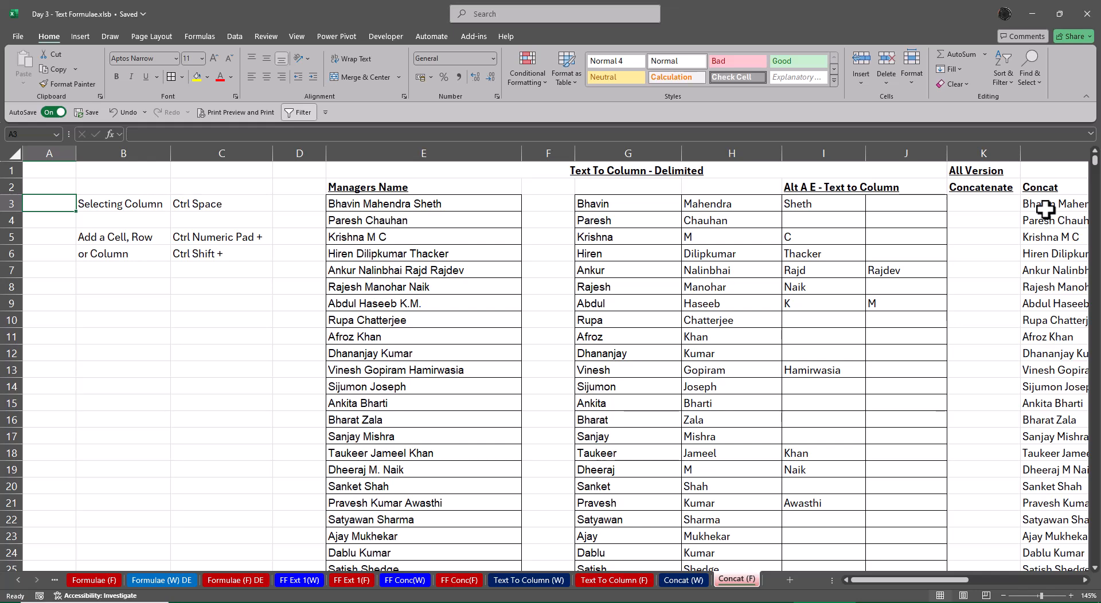
click(19, 580)
click(112, 579)
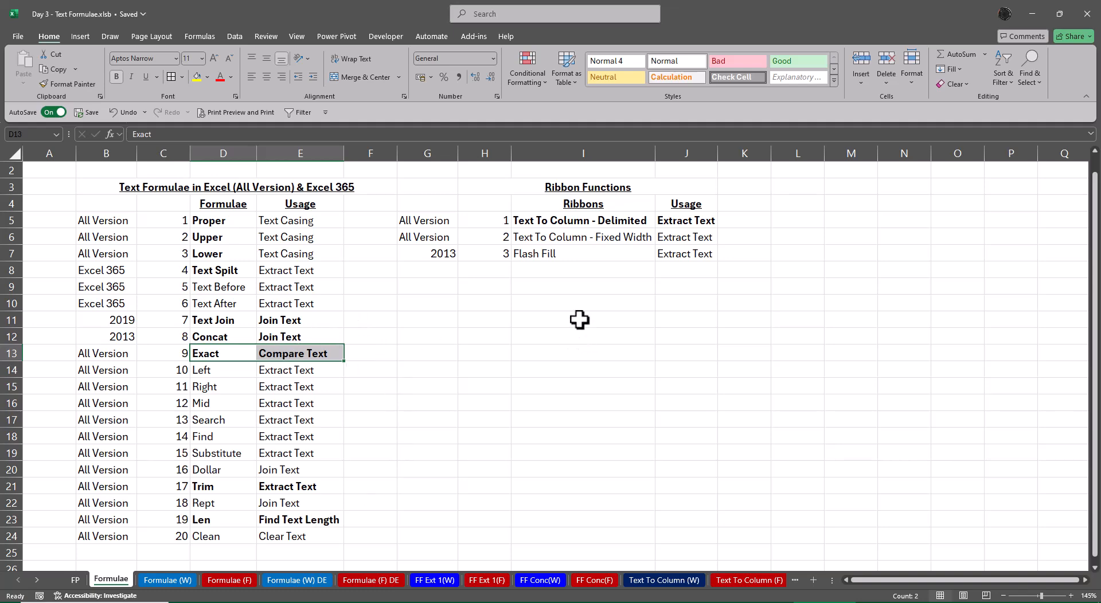
drag(555, 254, 713, 257)
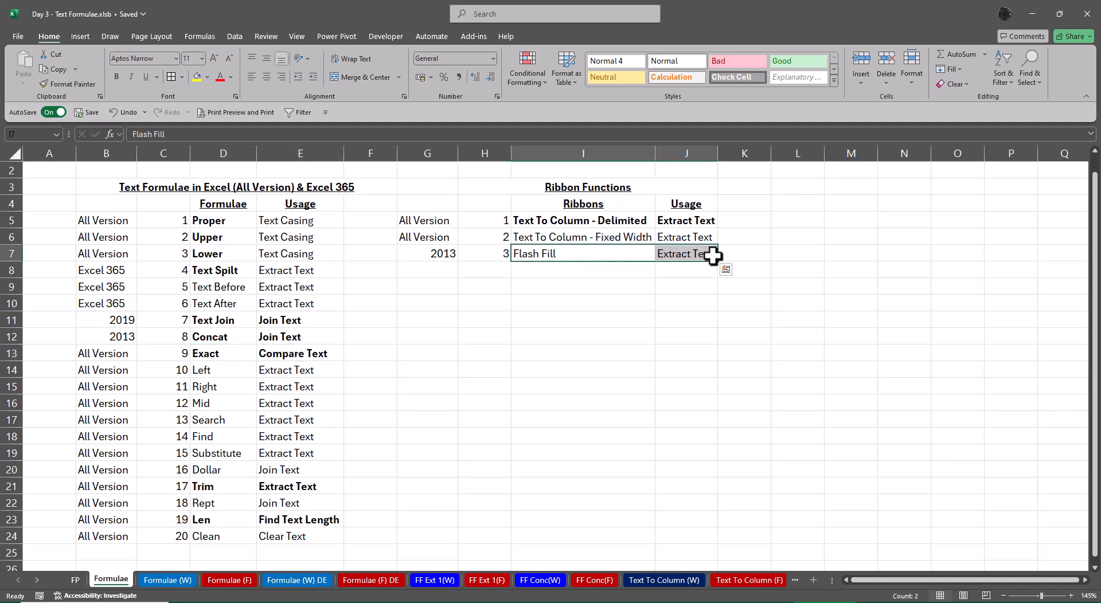
Bold the Flash Fill entry in I7:J7 and duplicate it into row 8 as item 4
key(ctrl+b)
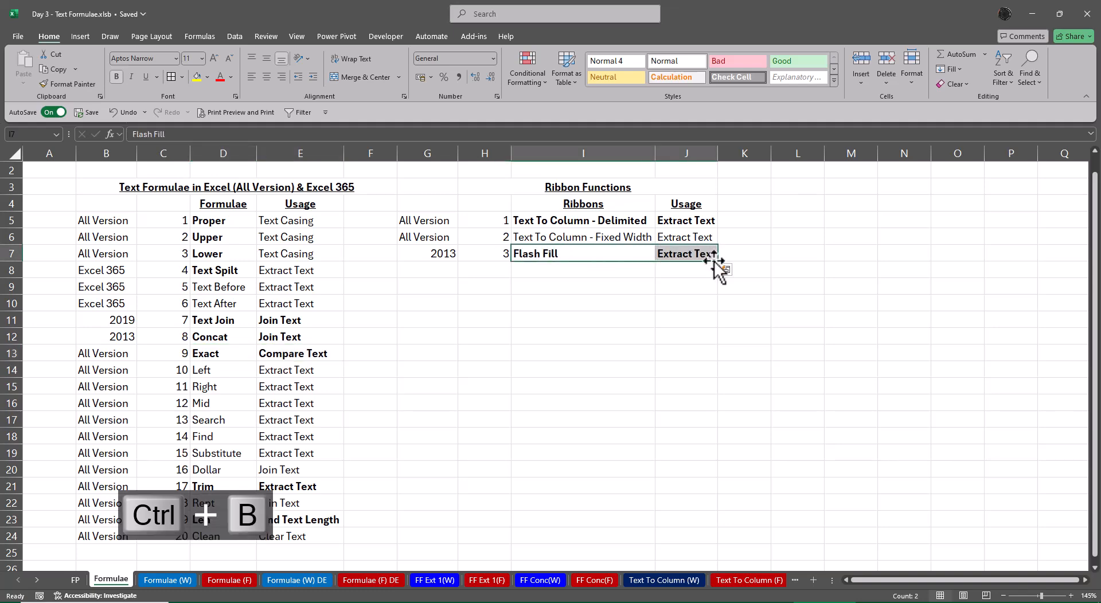
key(Left)
key(Down)
text(4)
key(Right)
key(Up)
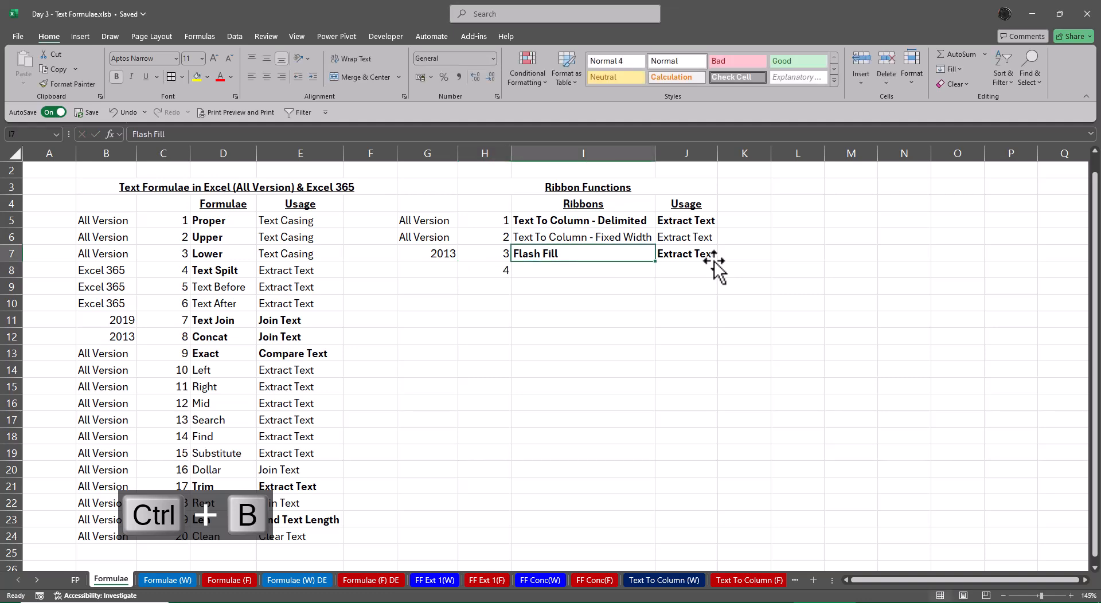
key(shift+Right)
key(shift+Down)
key(ctrl+d)
click(711, 269)
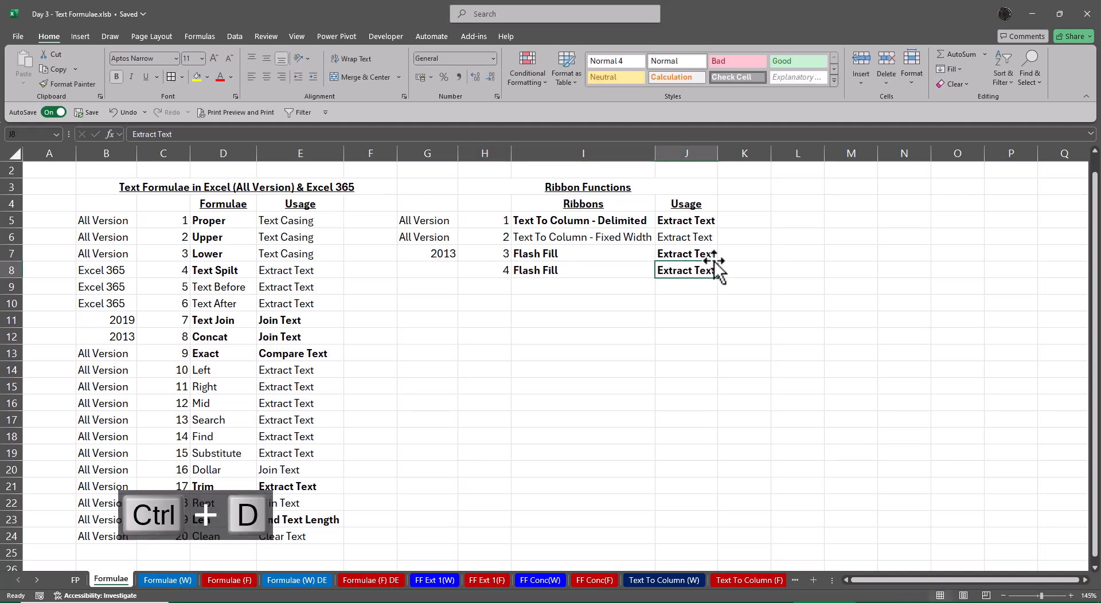
Change the usage of the second Flash Fill entry in J8 to Combine Text
key(F2)
key(Home)
key(Delete)
key(Delete)
key(Delete)
key(Delete)
key(Delete)
key(Delete)
key(Delete)
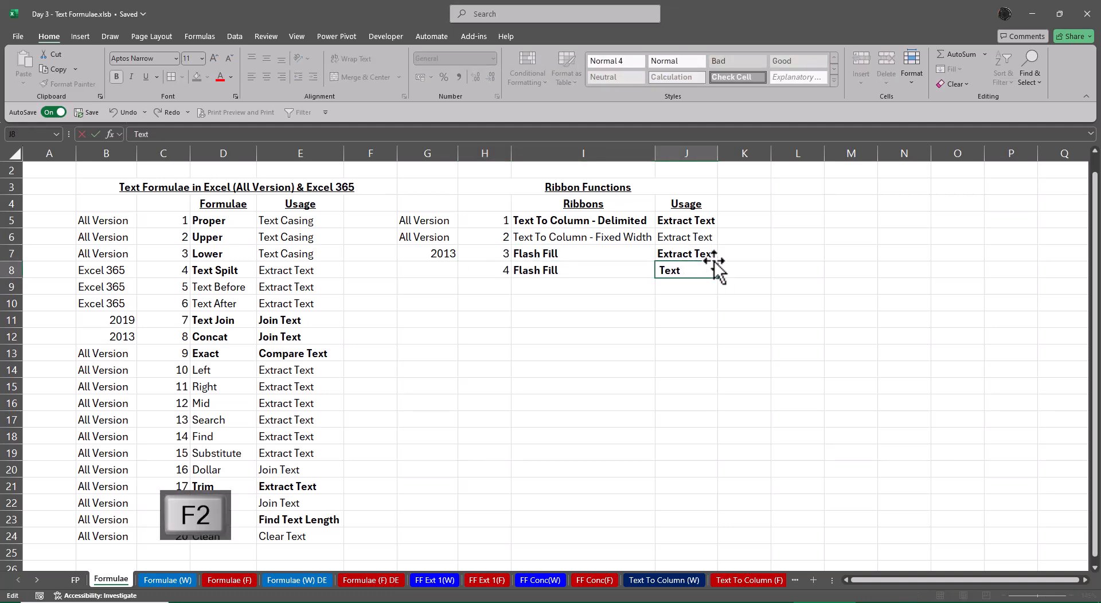
text(Combi )
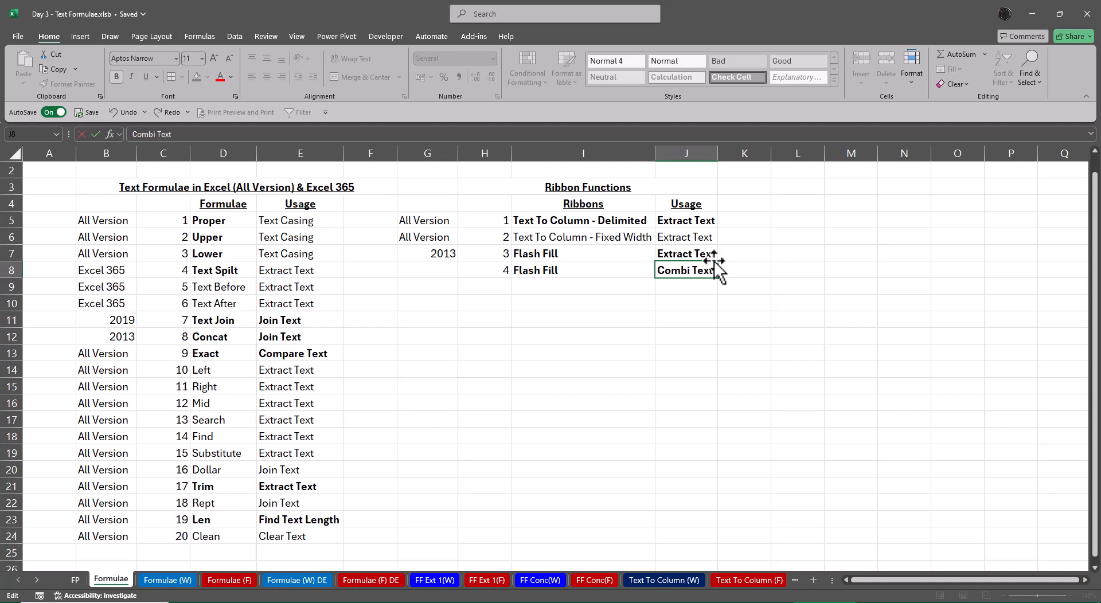
text(ne)
key(Return)
AutoFit the Usage column to the two Flash Fill usage texts in J7:J8
key(Up)
key(Up)
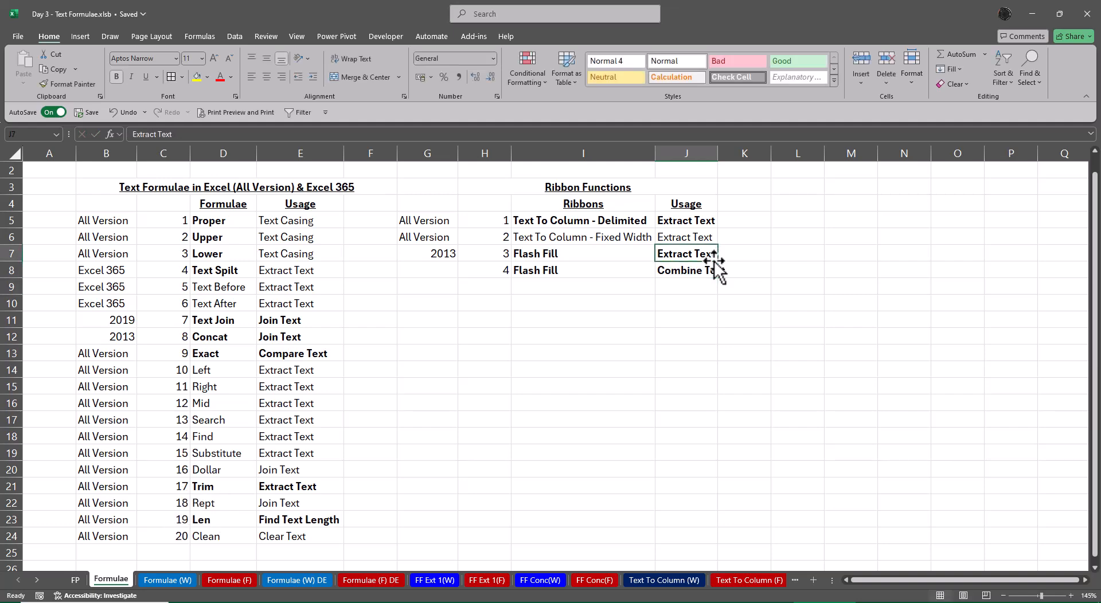
key(shift+Down)
key(alt+o)
key(c)
key(a)
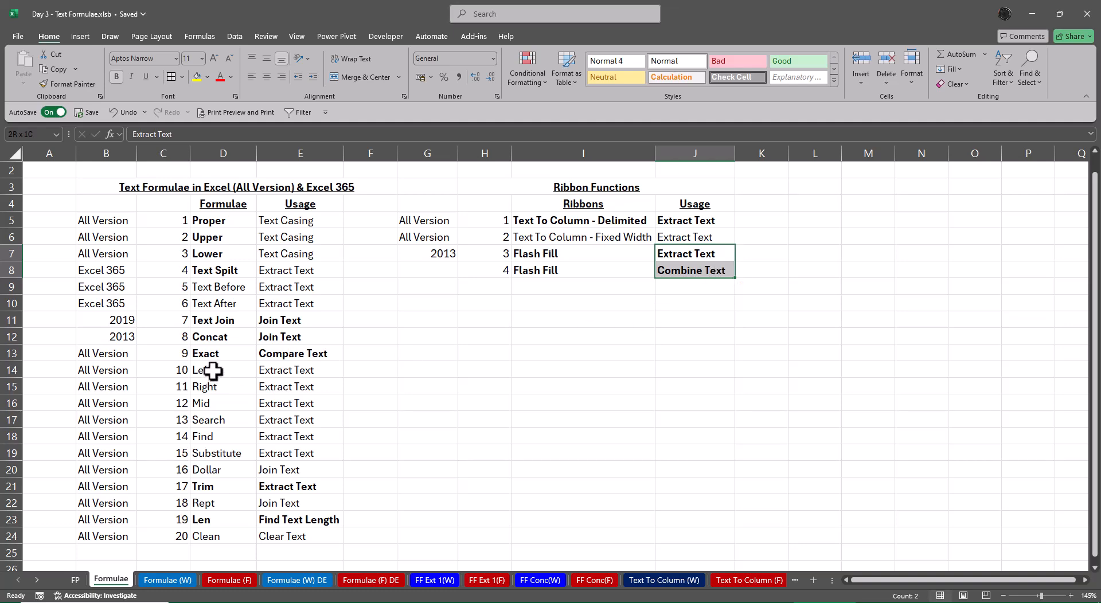
Review the Left through Substitute entries in D14:E19 and open the FF Ext 1(F) sheet
drag(213, 369, 285, 448)
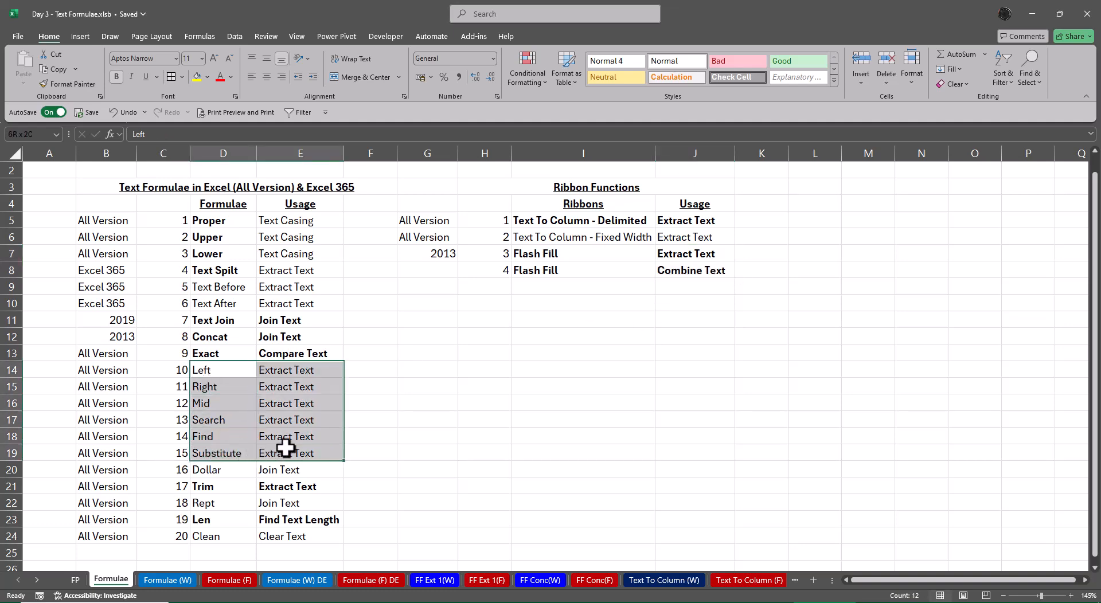
click(573, 419)
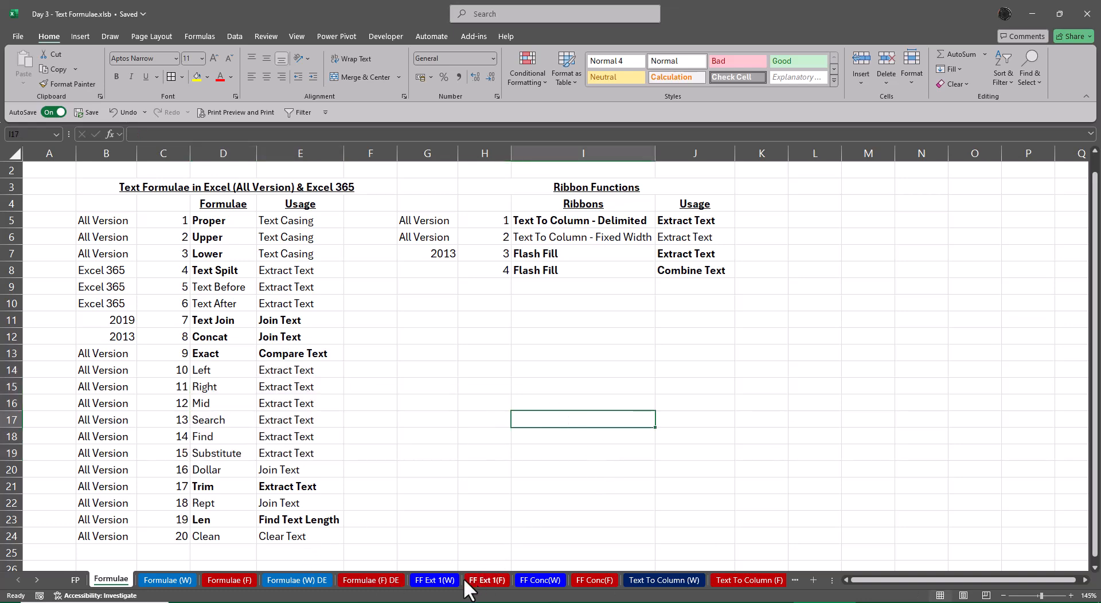
click(444, 585)
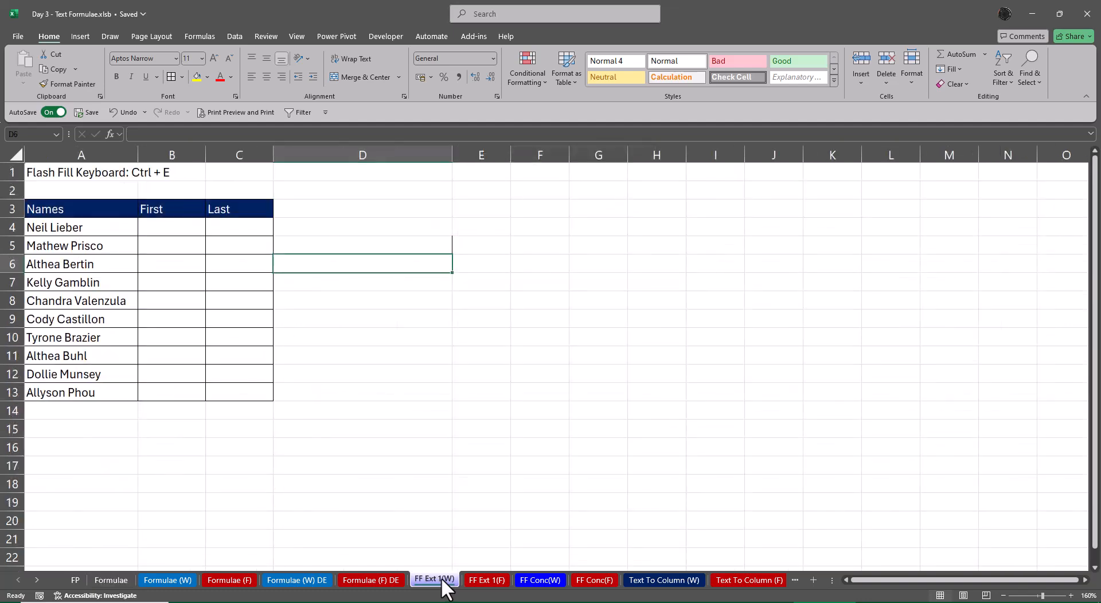
click(495, 581)
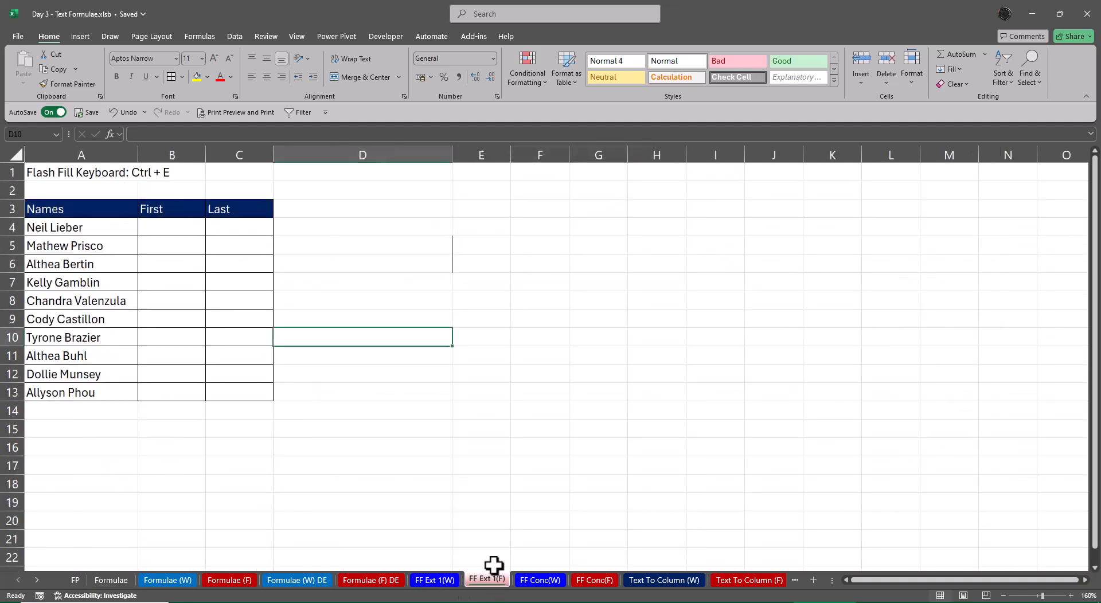
scroll(388, 505, up, 1)
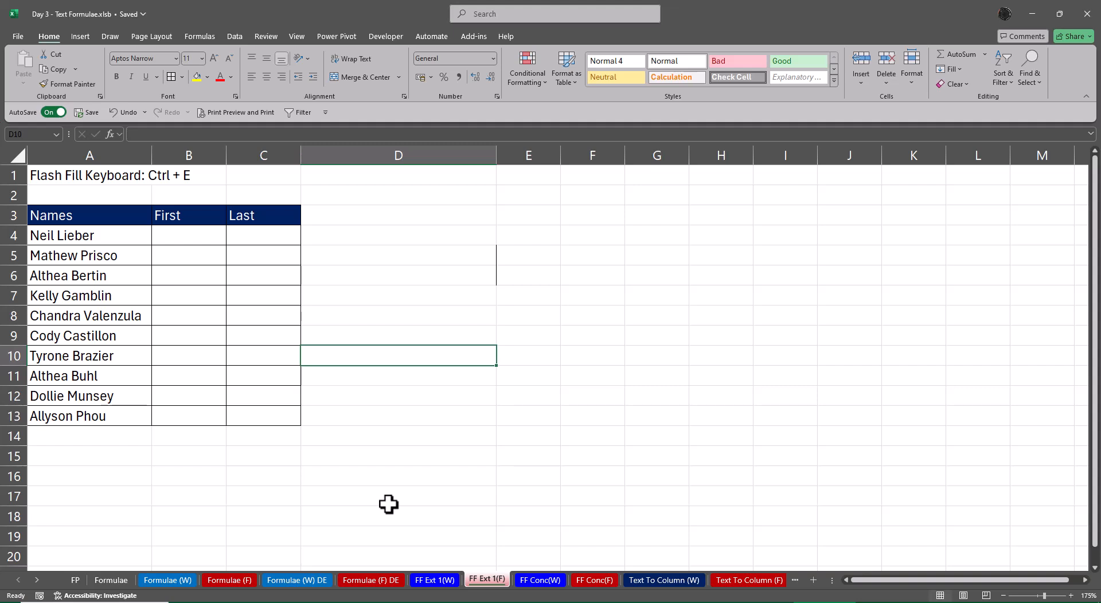
Enter the bold note "Combine or Extract" in D1 of the FF Ext 1(F) sheet
key(Up)
key(Up)
key(Up)
key(Up)
key(Up)
key(Up)
key(Up)
key(Up)
key(Up)
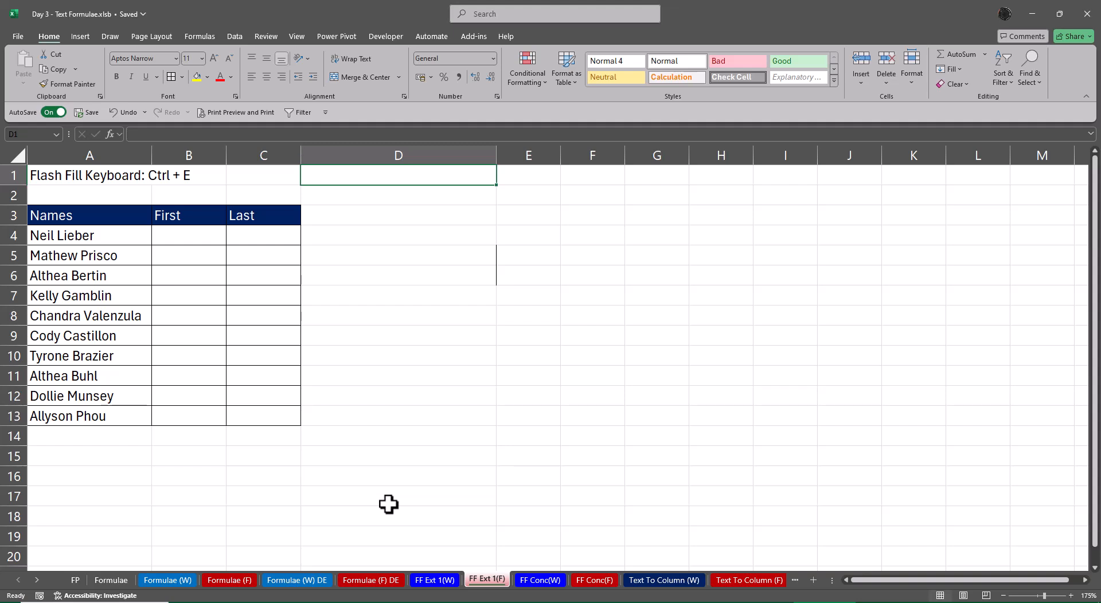
text(Con)
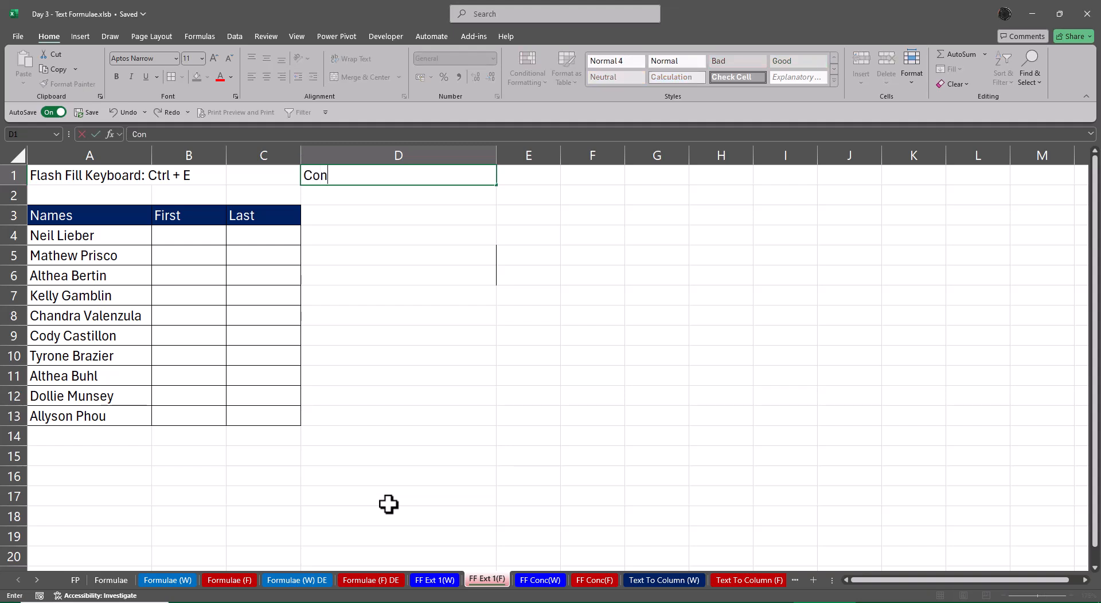
key(BackSpace)
text(mbine or Extract)
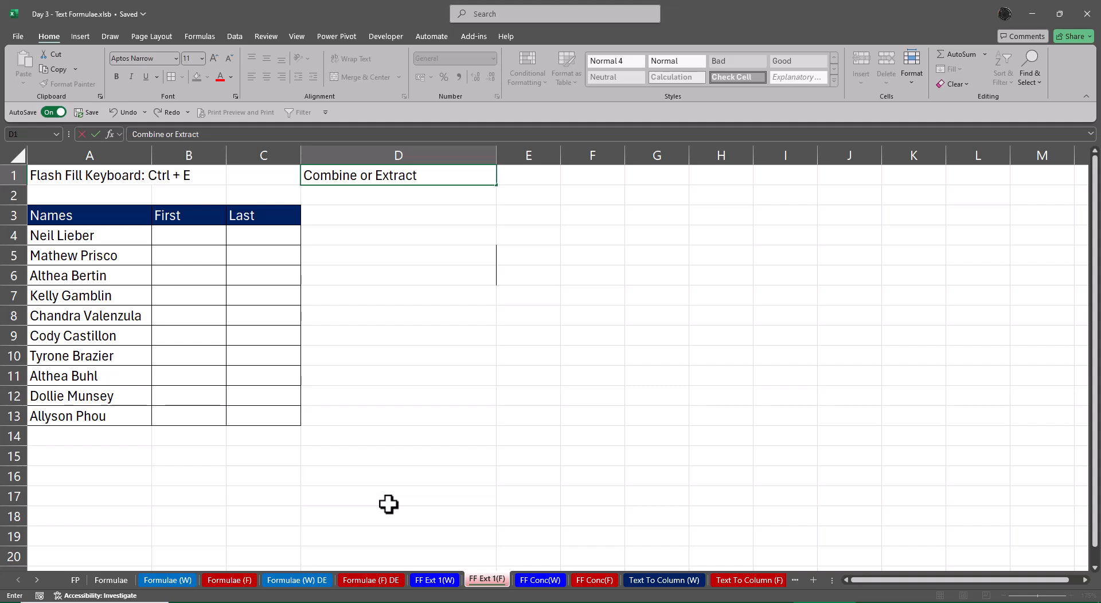
key(Return)
key(Up)
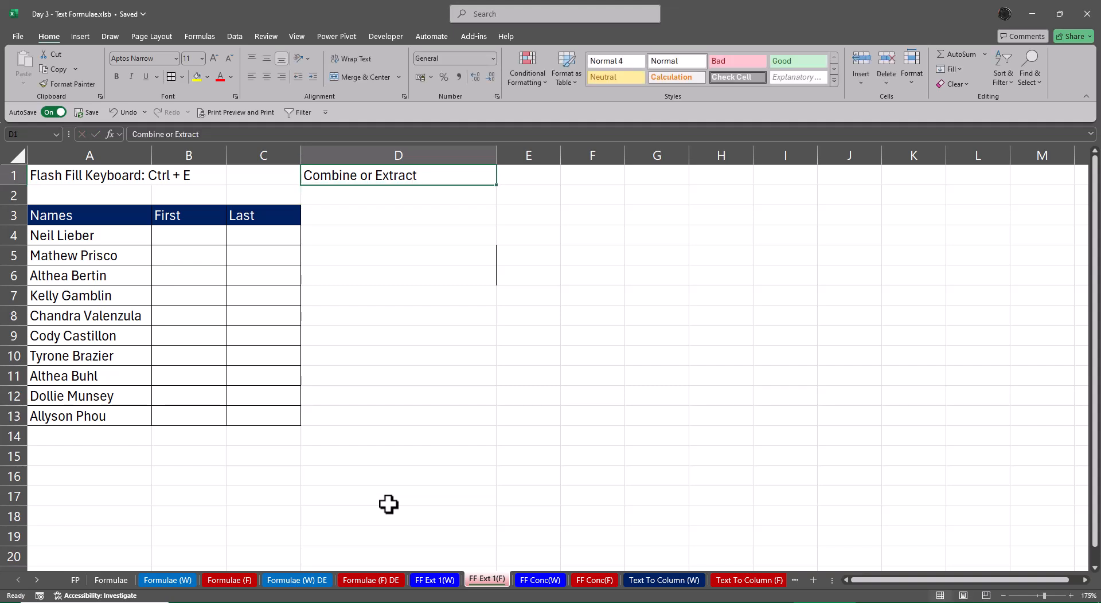
key(ctrl+b)
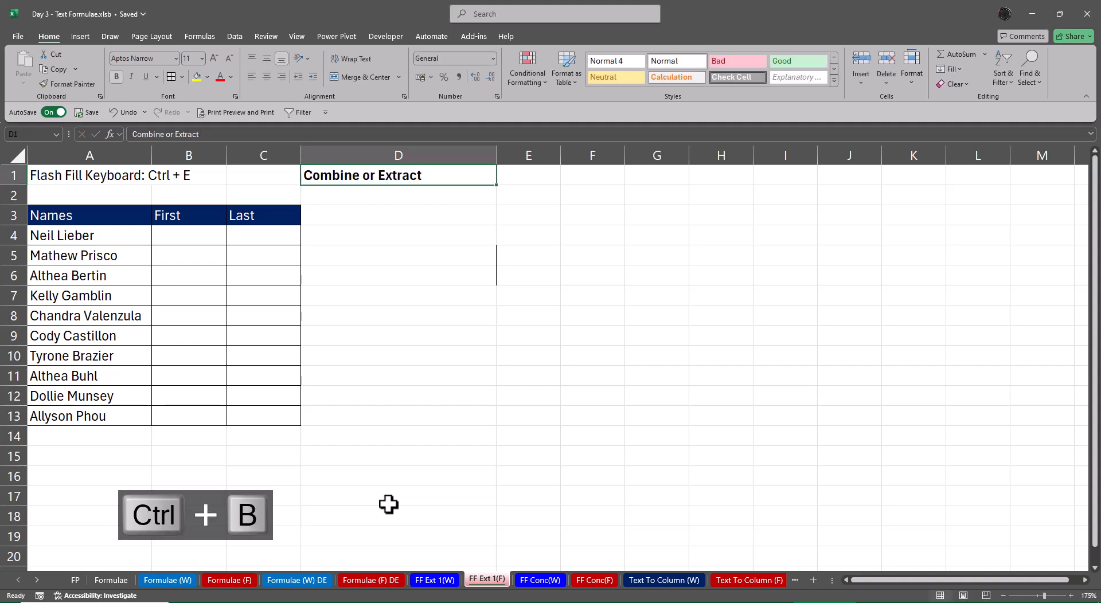
Enter the bold note "Uniform" in E1 beside the Combine or Extract note
key(Right)
text(n)
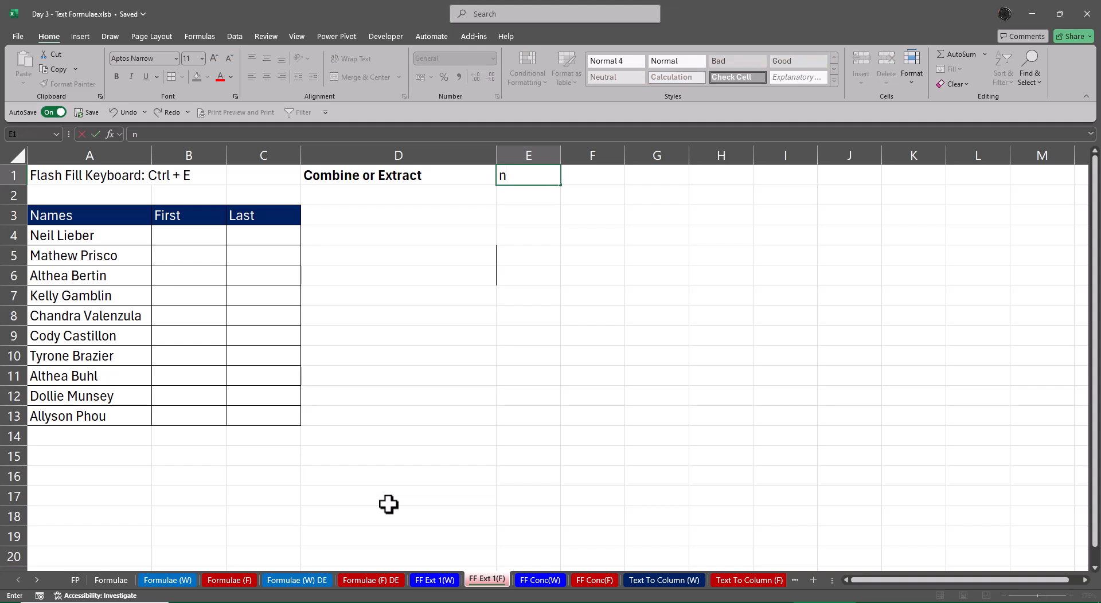
key(BackSpace)
text(Uniform)
key(Return)
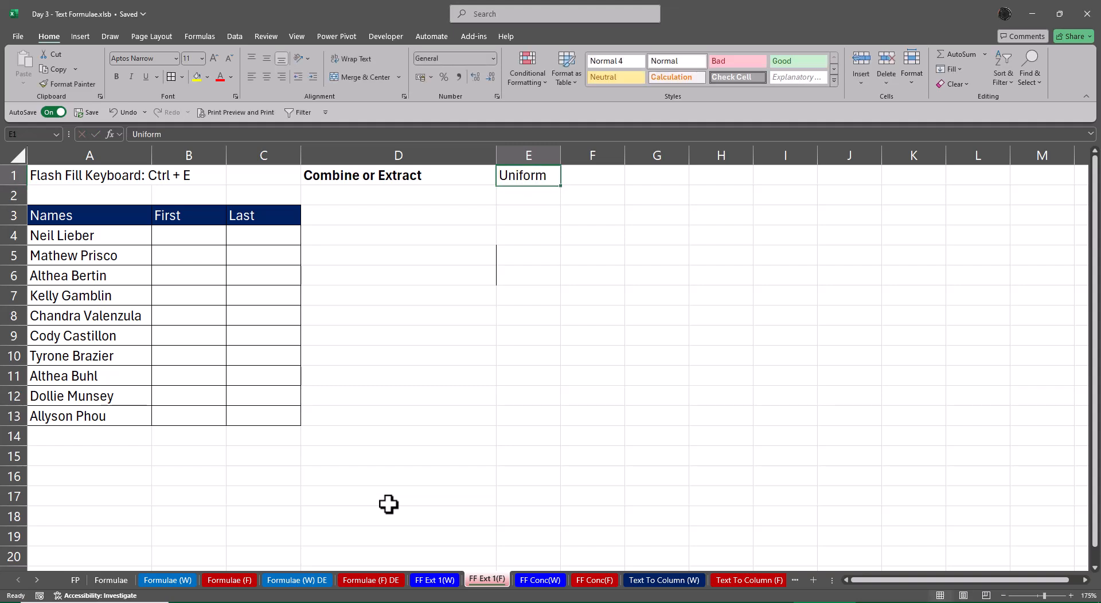
key(Up)
key(ctrl+b)
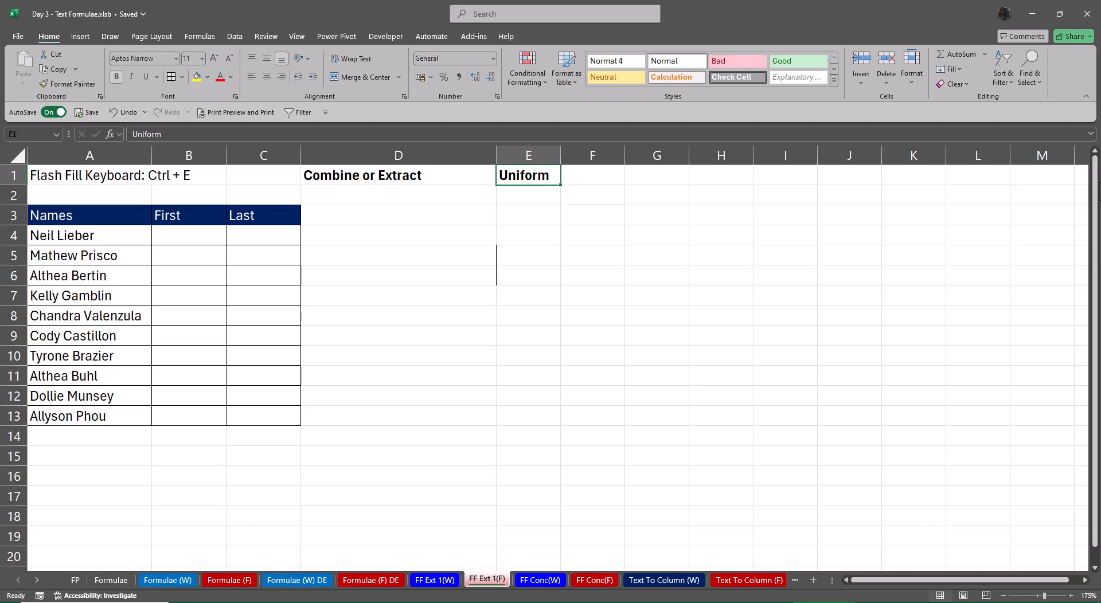
Open Flash Fill.xlsx from the Class 3 Files folder, close the folder and return to the Day 3 - Text Formulae workbook
click(1037, 9)
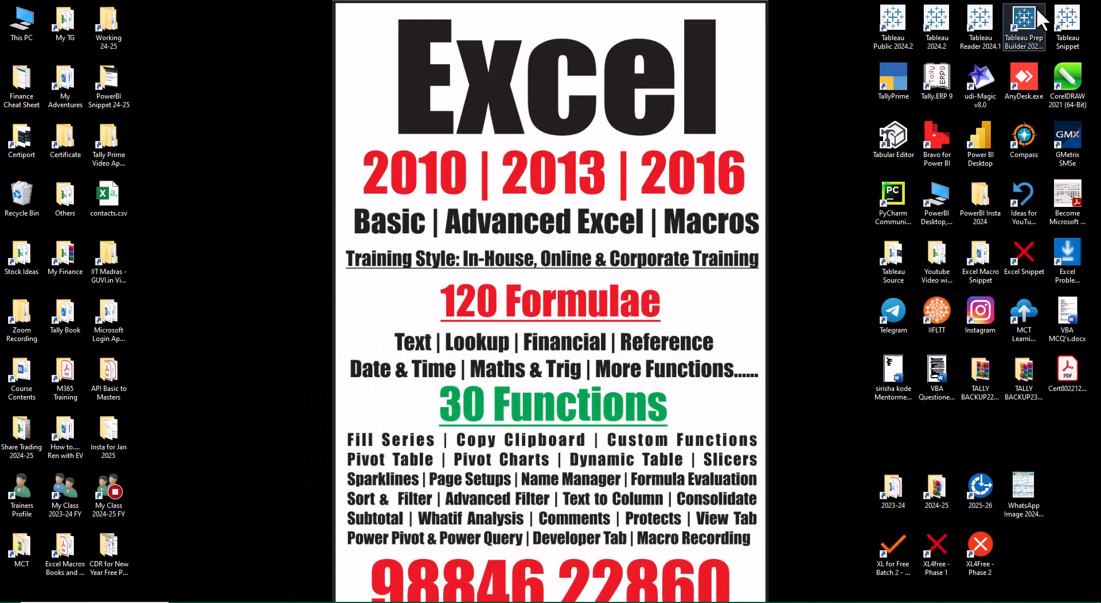
double_click(893, 549)
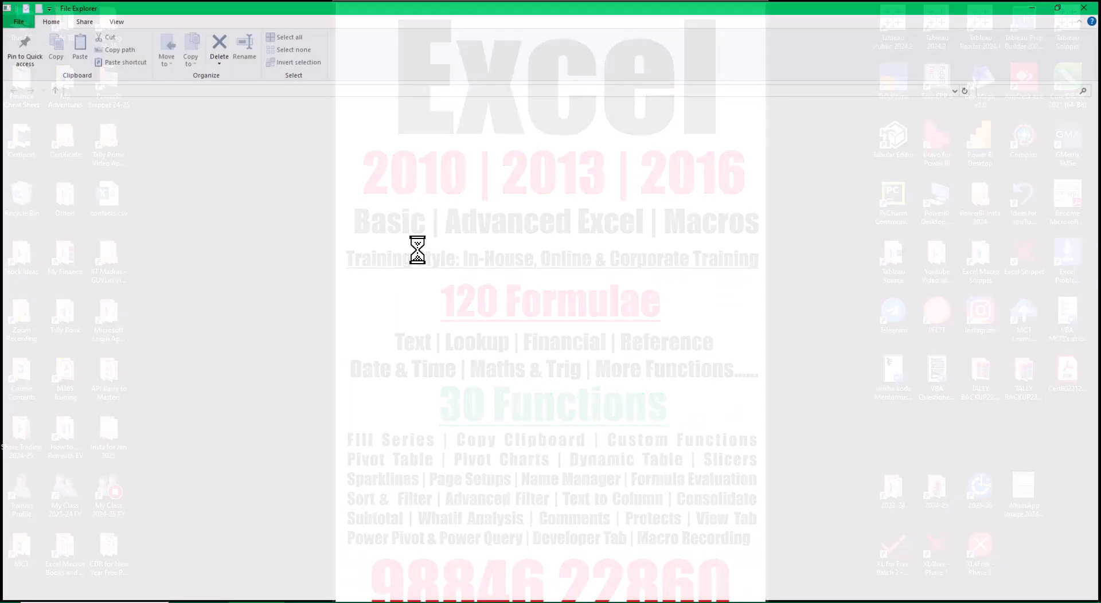
click(288, 131)
double_click(290, 136)
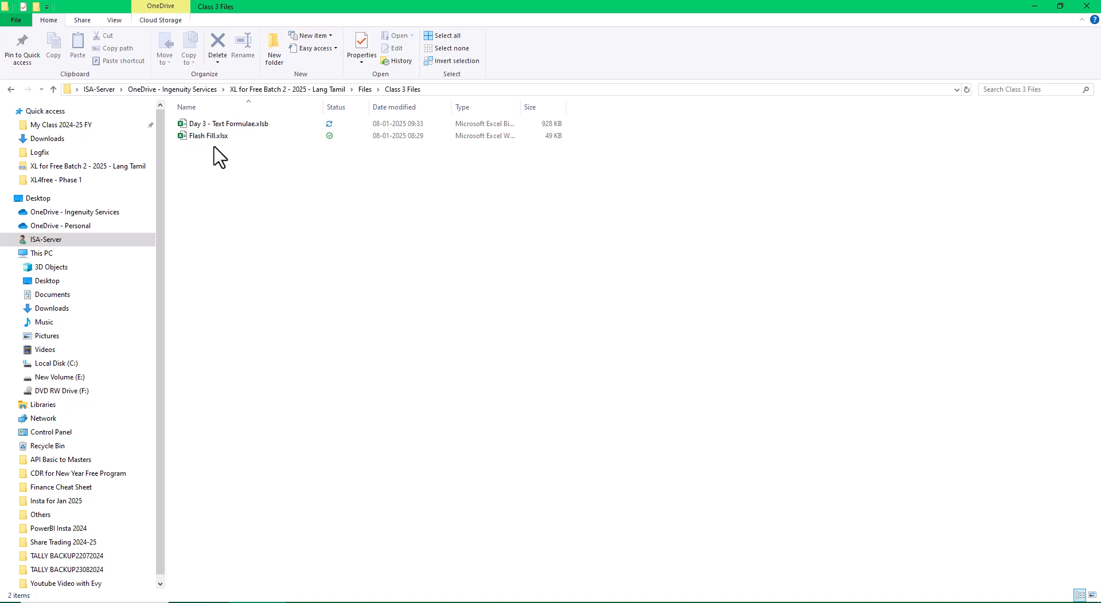
double_click(219, 136)
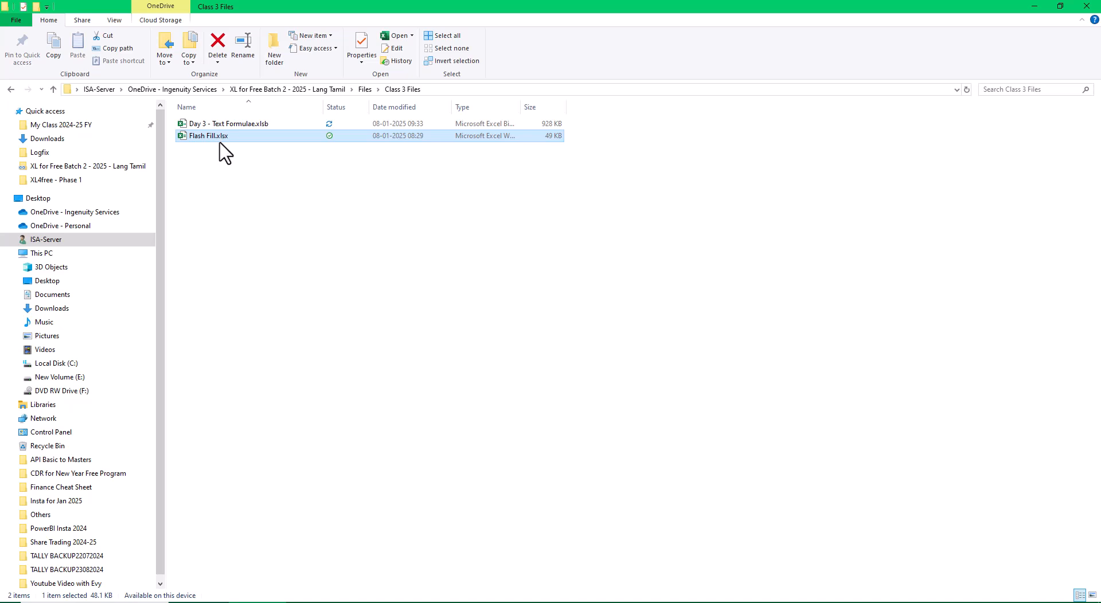
click(1085, 10)
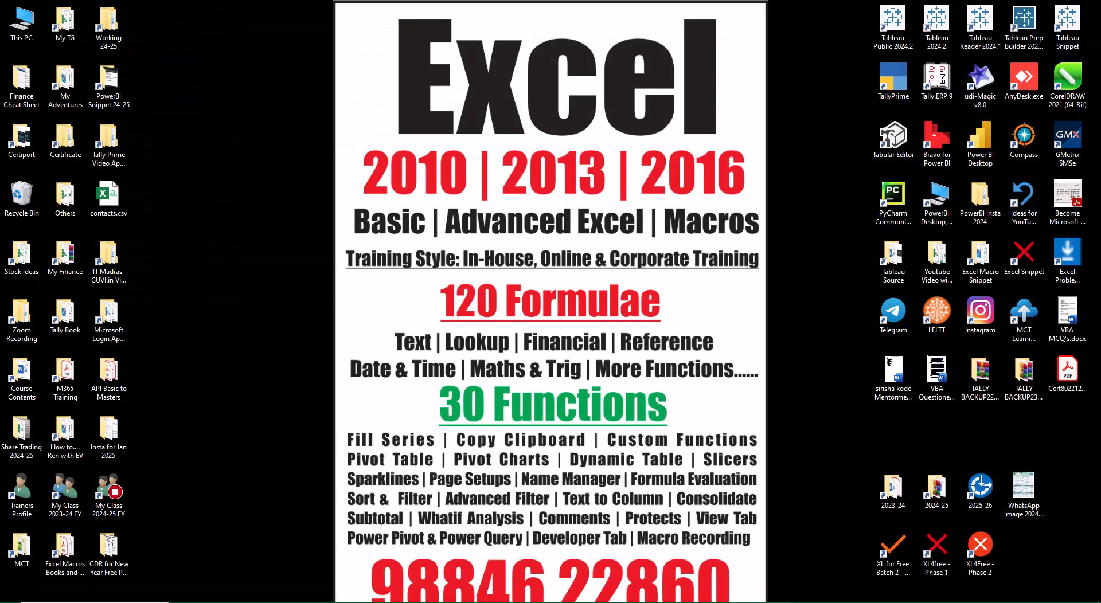
click(820, 602)
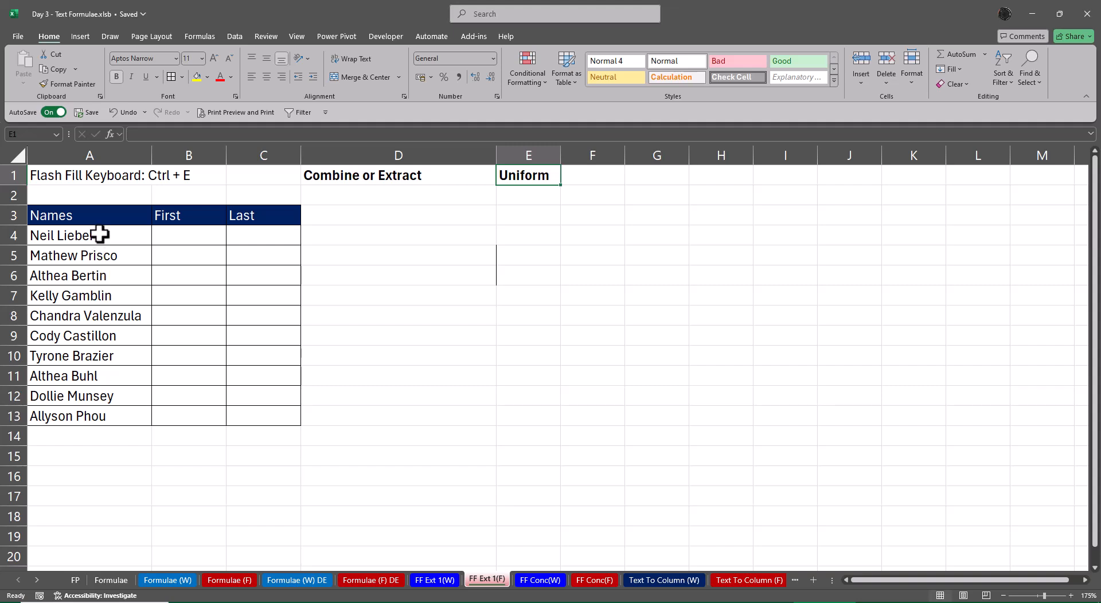
Compare the names in A4:A13 of FF Ext 1(F) with the Managers Name list on the Text To Column (W) sheet
drag(98, 235, 91, 416)
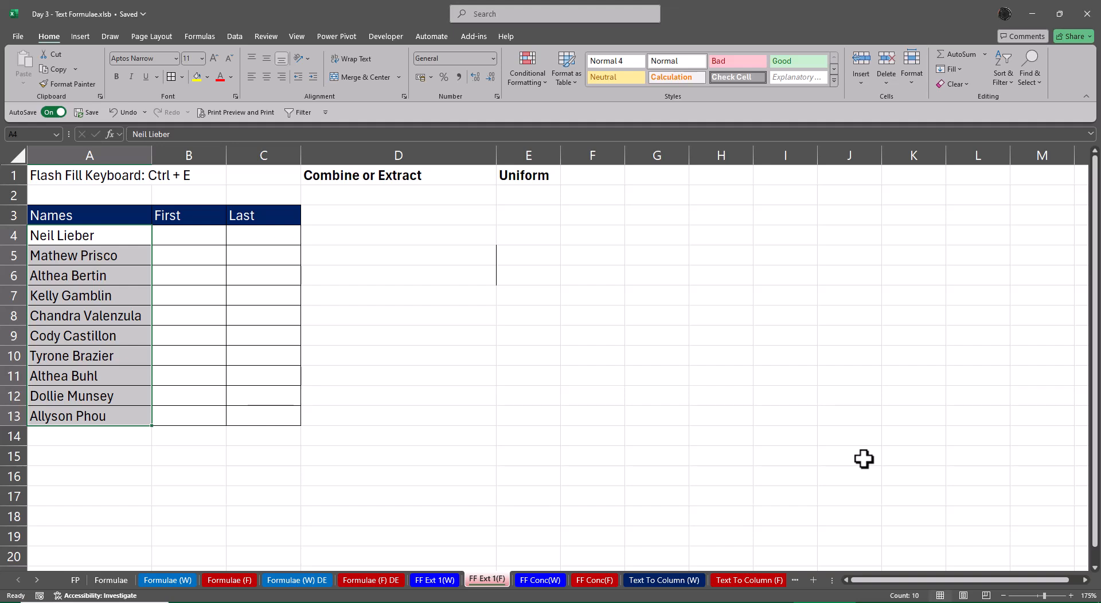
ctrl+click(681, 579)
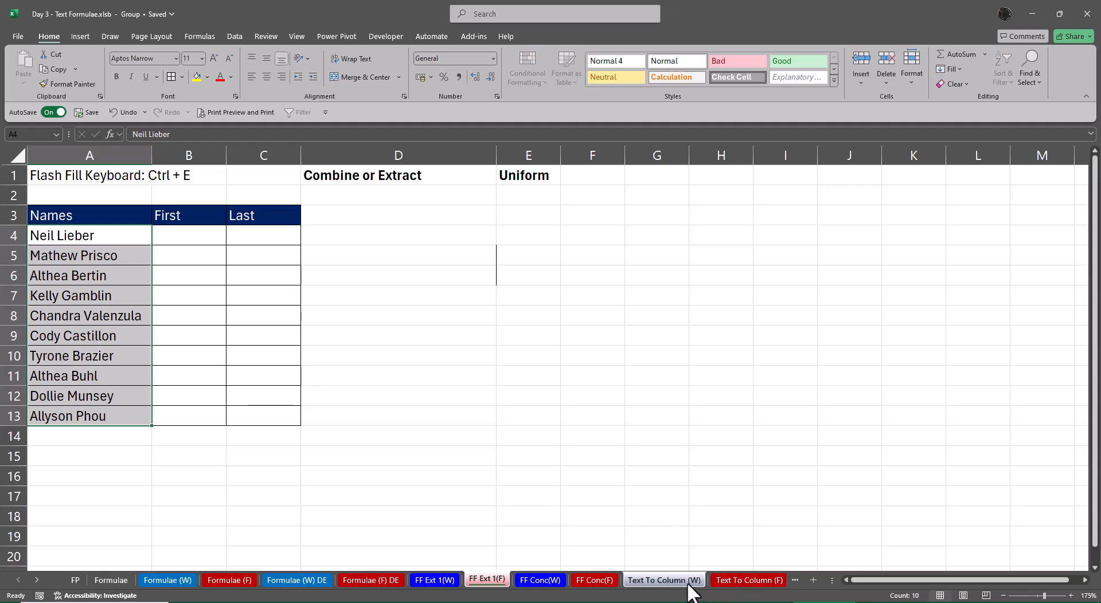
click(688, 584)
click(352, 353)
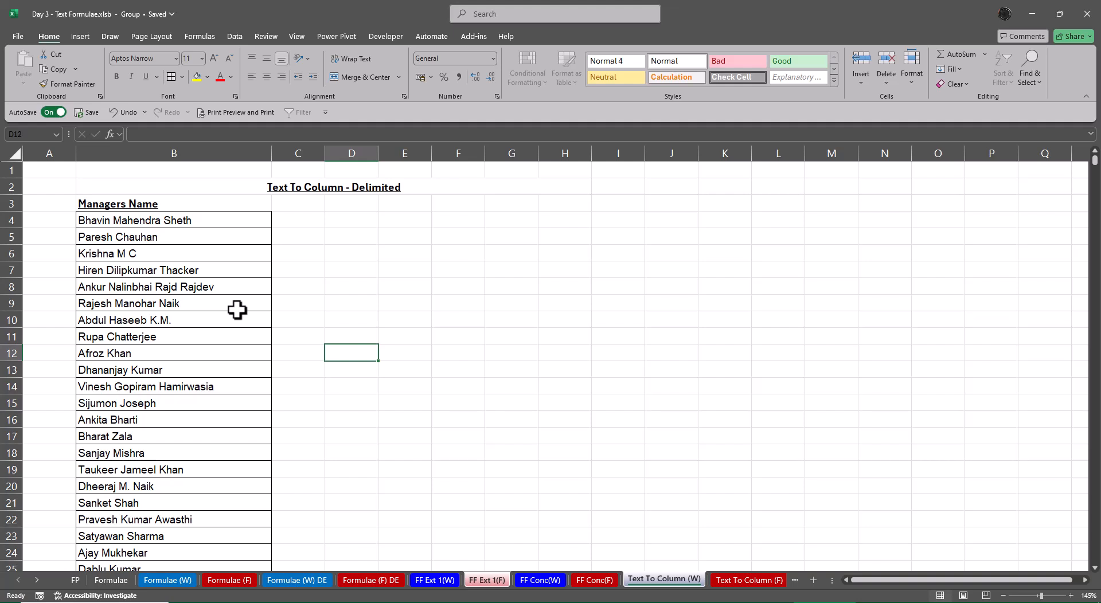
click(490, 580)
click(594, 481)
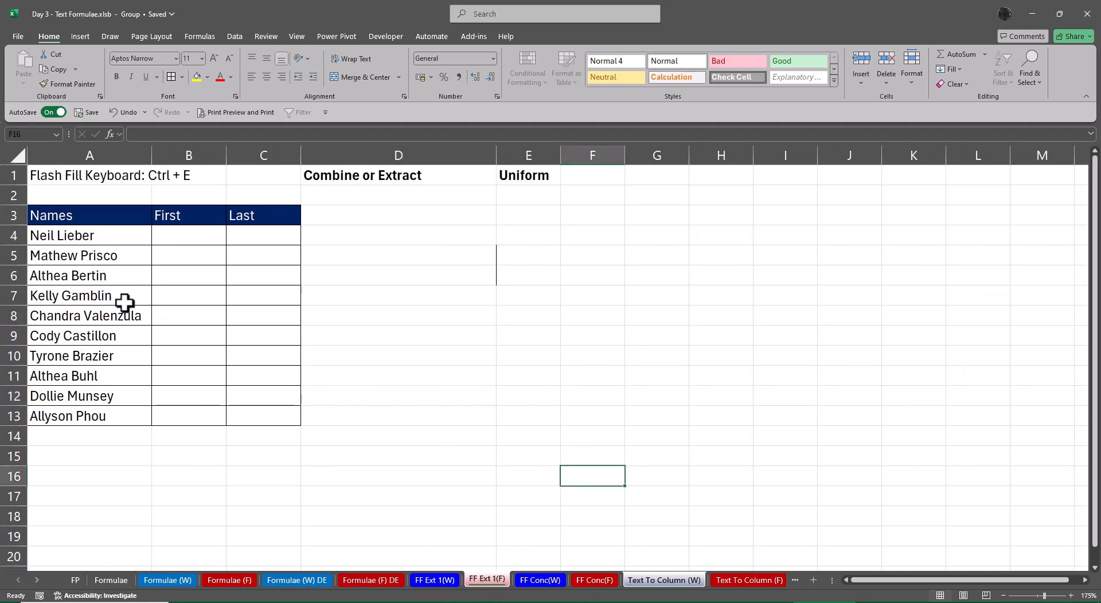
drag(113, 231, 114, 411)
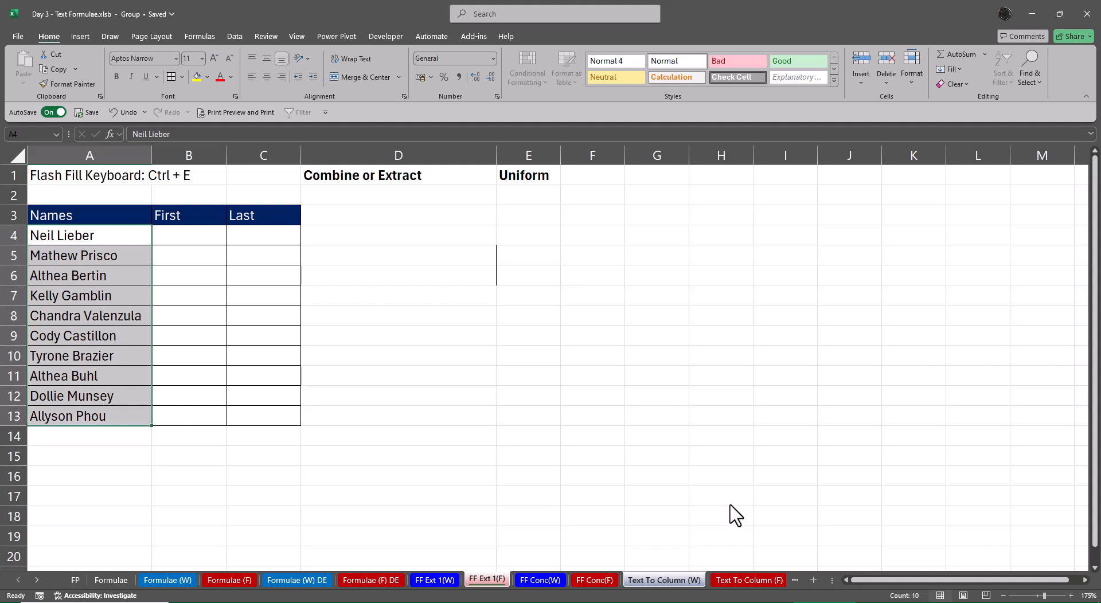
click(672, 438)
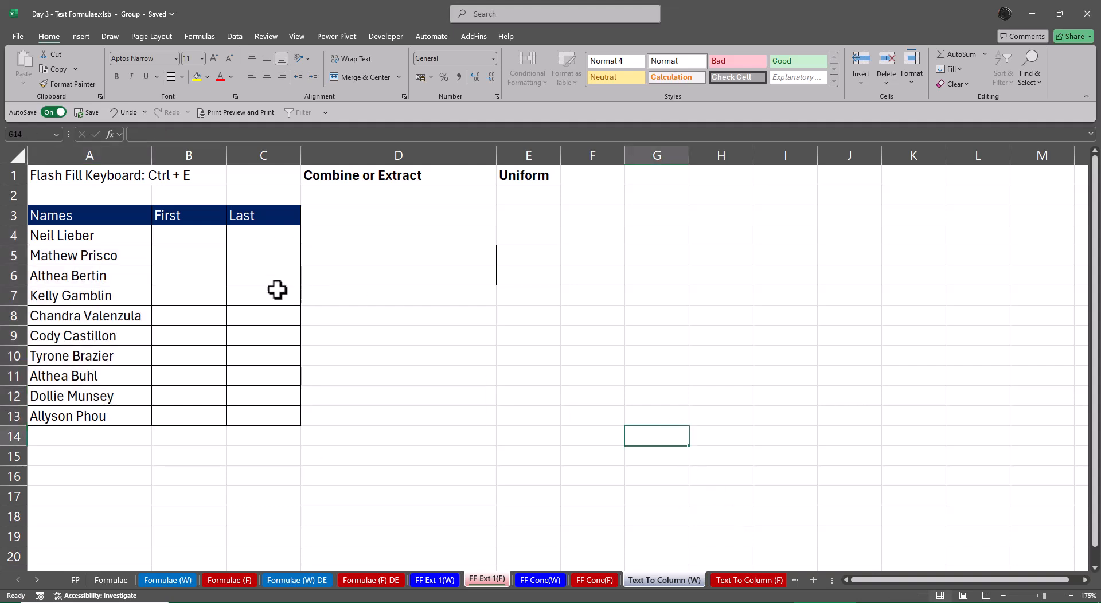
Ungroup the FF Ext 1(F) and Text To Column (W) sheets and return to cell B4 of FF Ext 1(F)
click(195, 237)
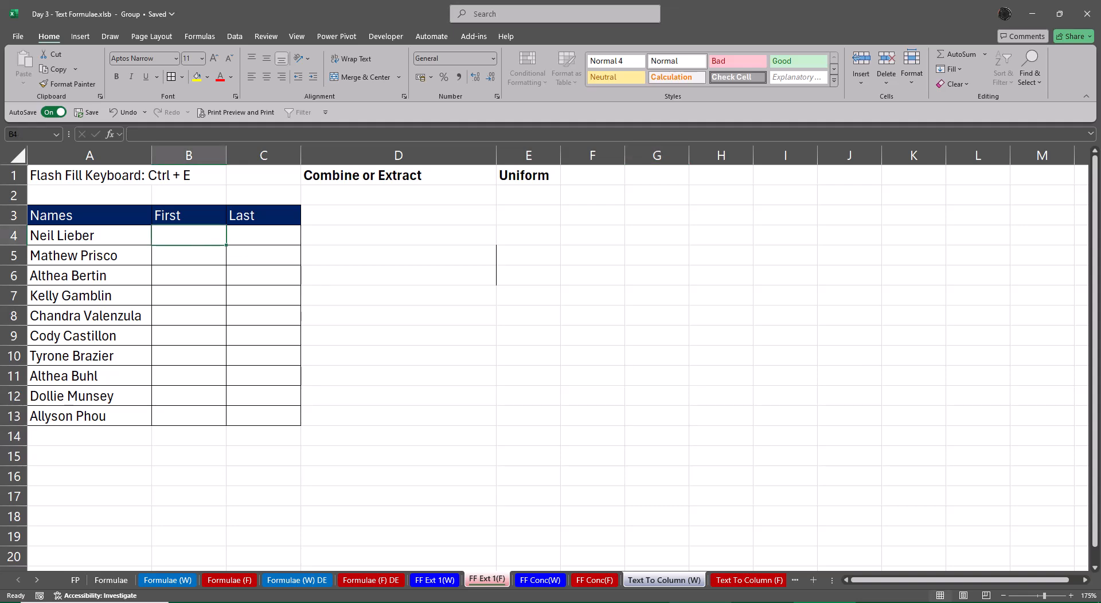
right_click(684, 582)
click(705, 573)
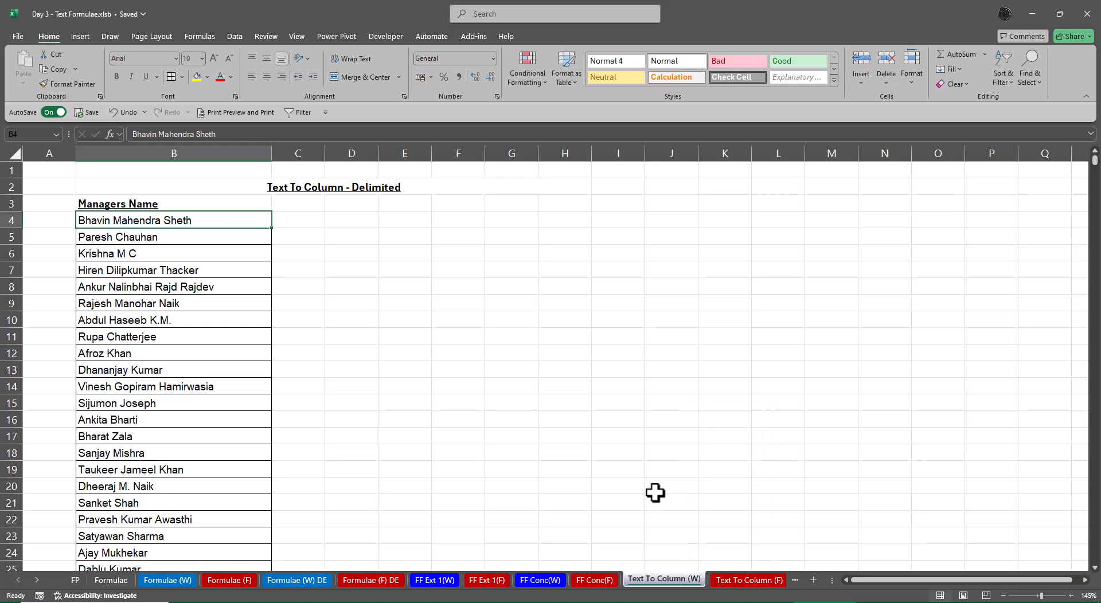
click(655, 491)
click(488, 581)
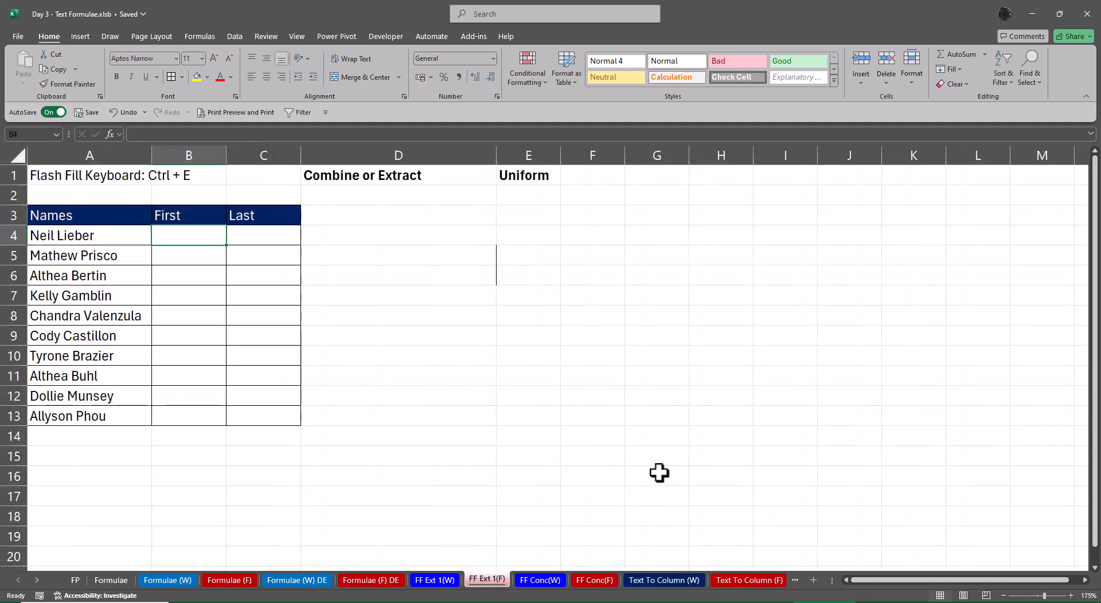
View the Formulae (F) and FF Ext 1(W) sheets, and return to FF Ext 1(F)
click(230, 580)
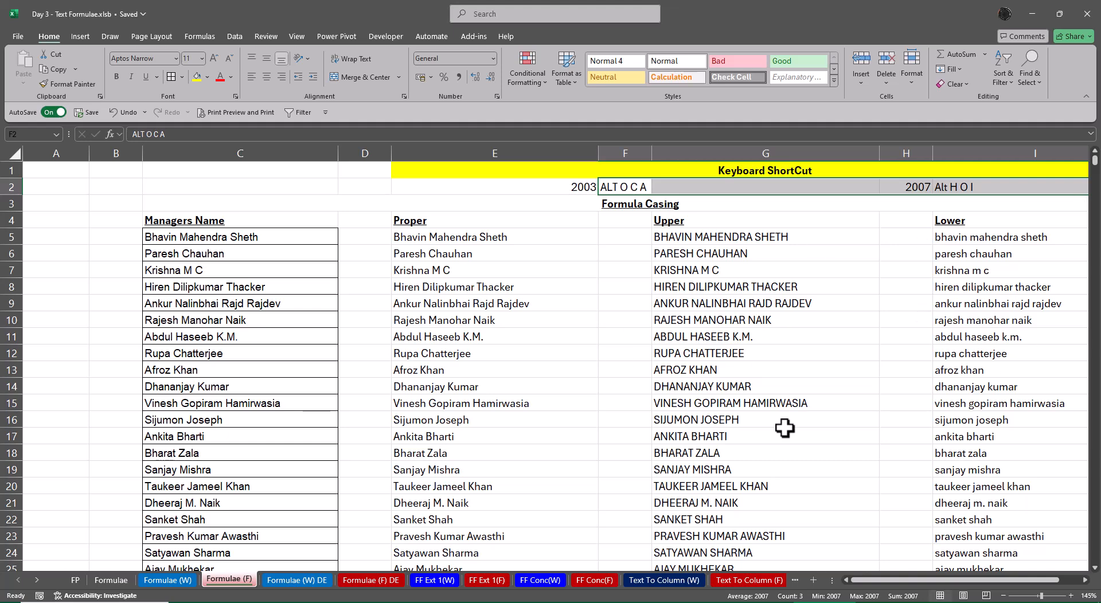
click(435, 580)
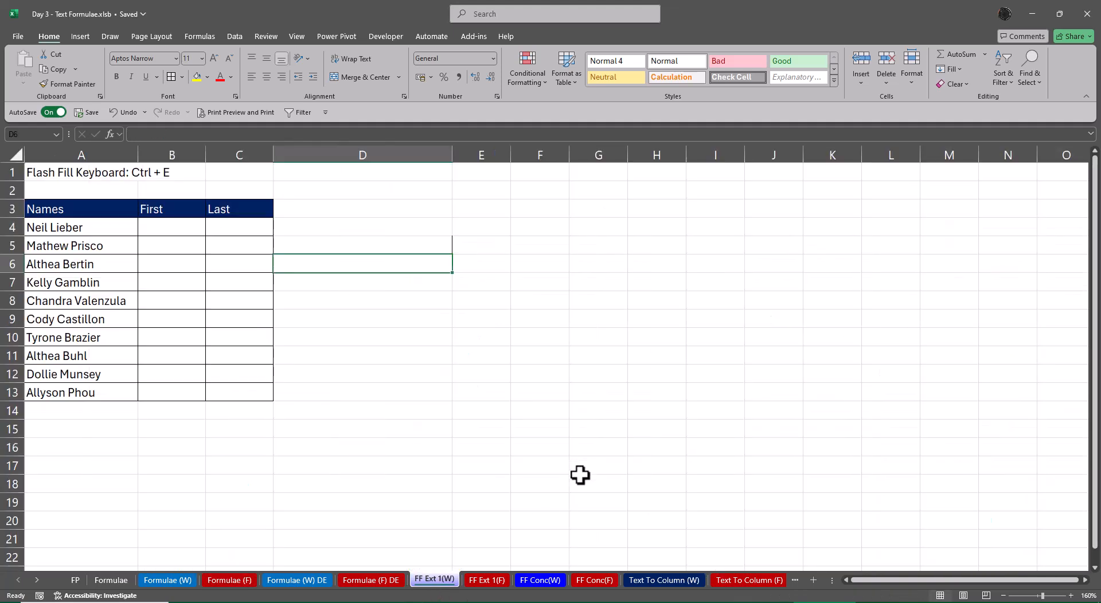
click(486, 583)
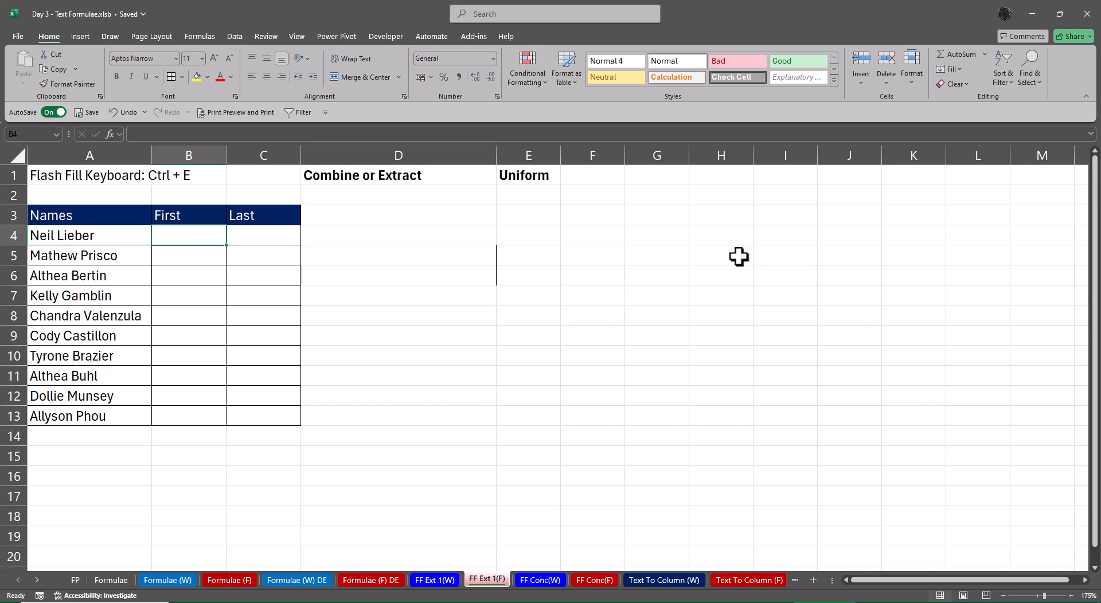
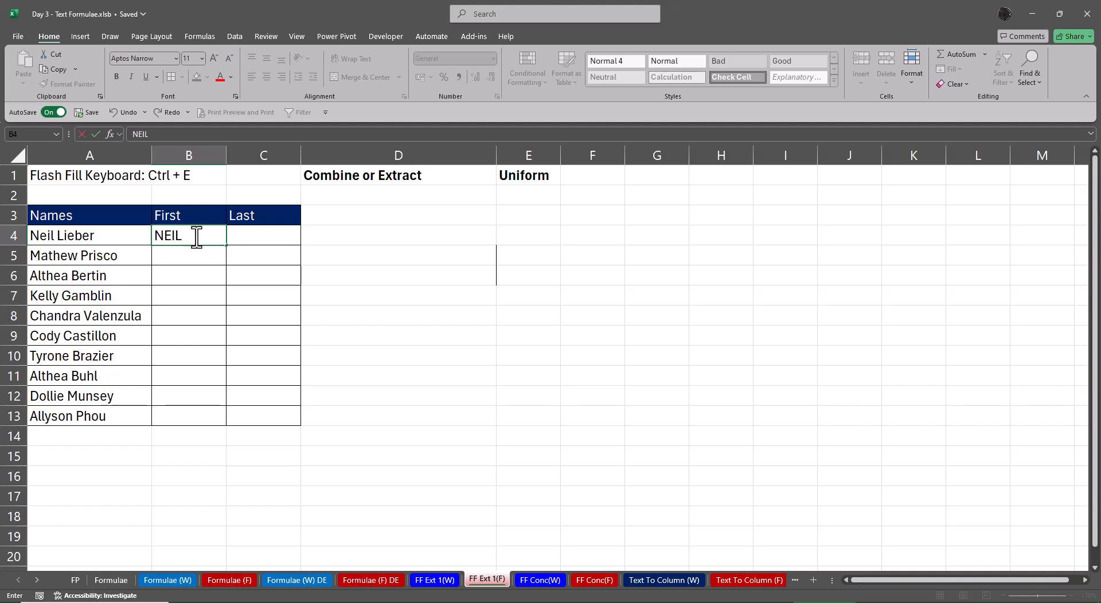
Enter the first person's first name in capitals in B4 and Flash Fill the rest of the First column
key(Return)
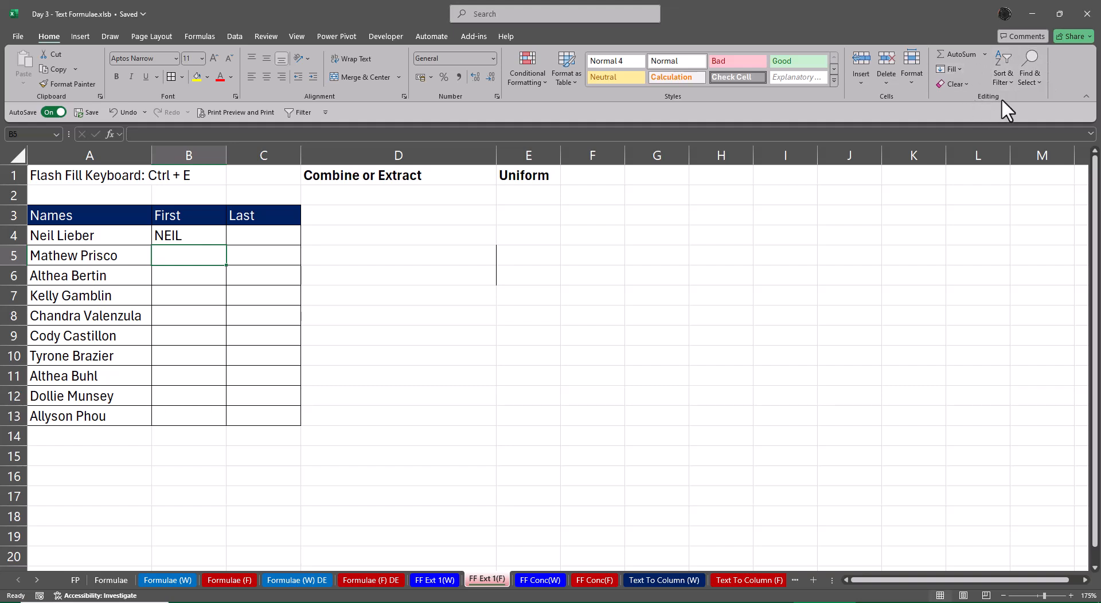
click(957, 70)
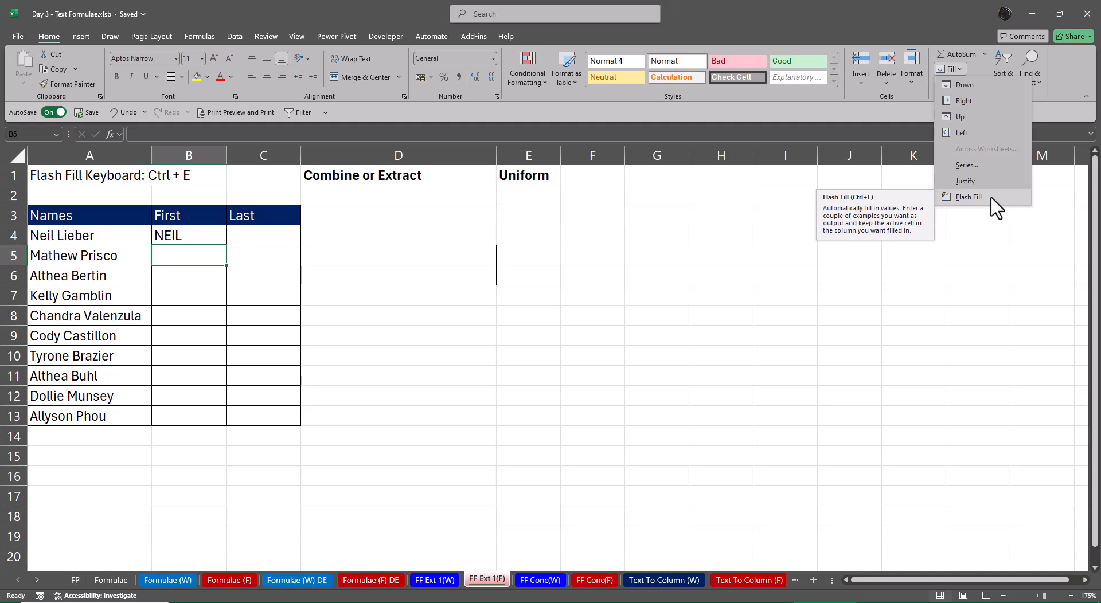
click(855, 332)
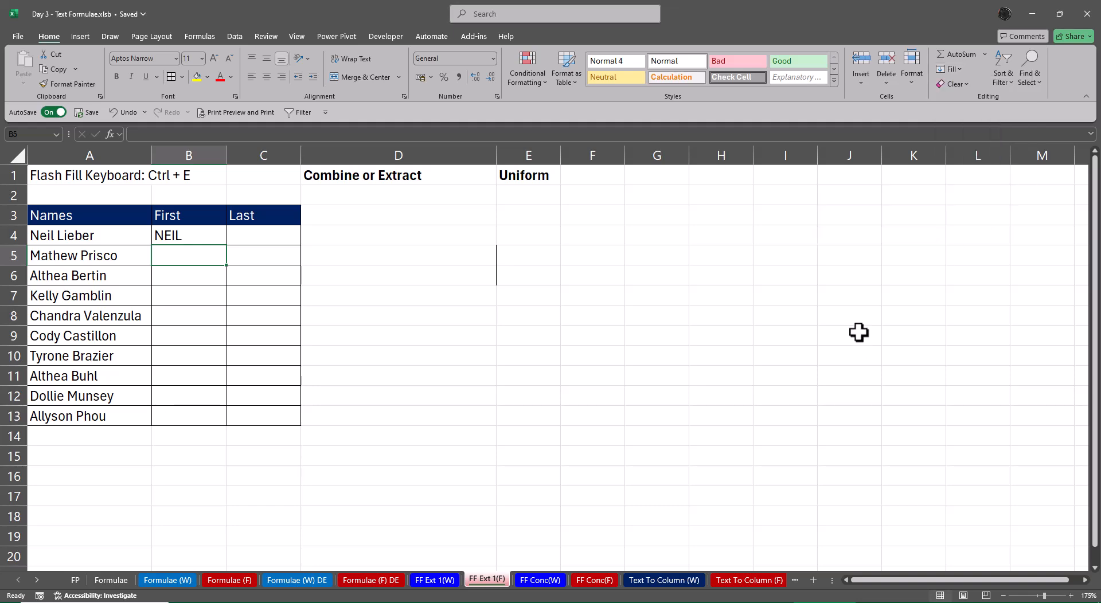
click(236, 39)
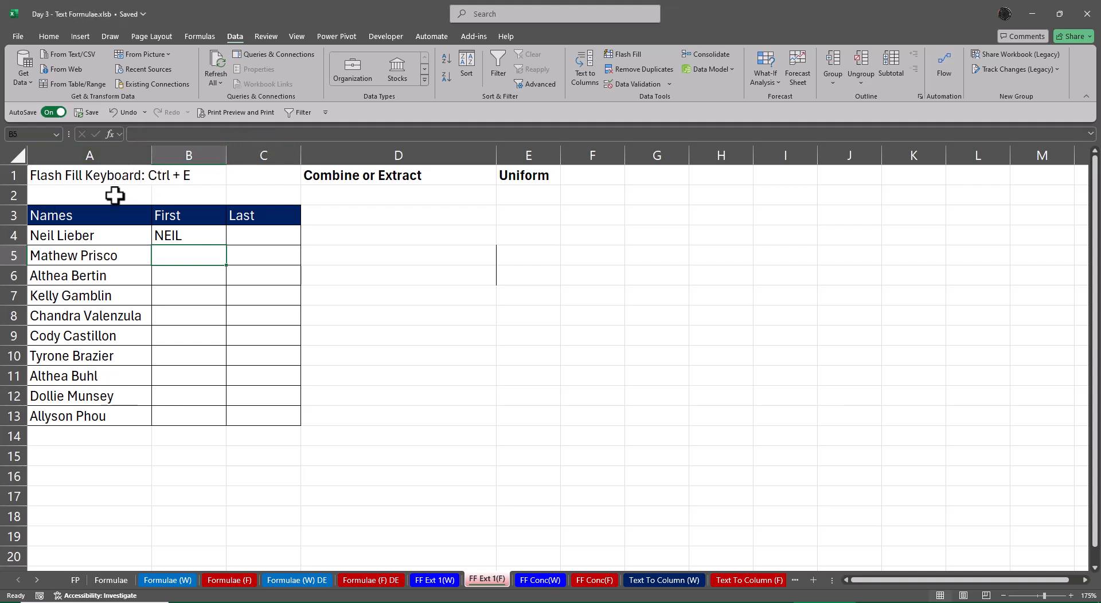
click(631, 54)
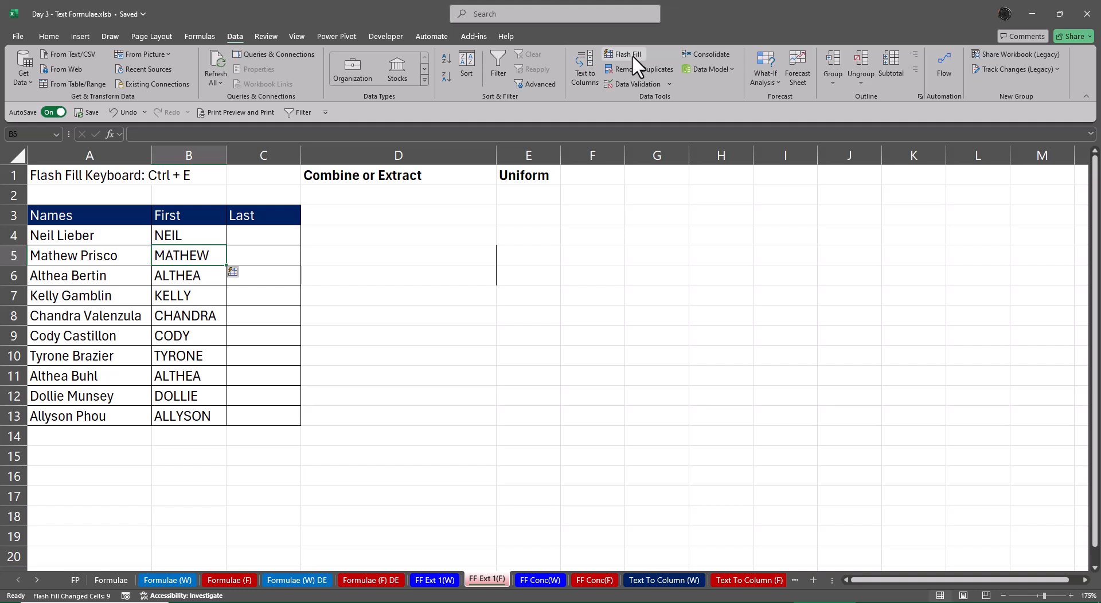
Extend the note in E1 to read "Uniform Data"
key(Up)
key(Up)
key(Up)
key(Up)
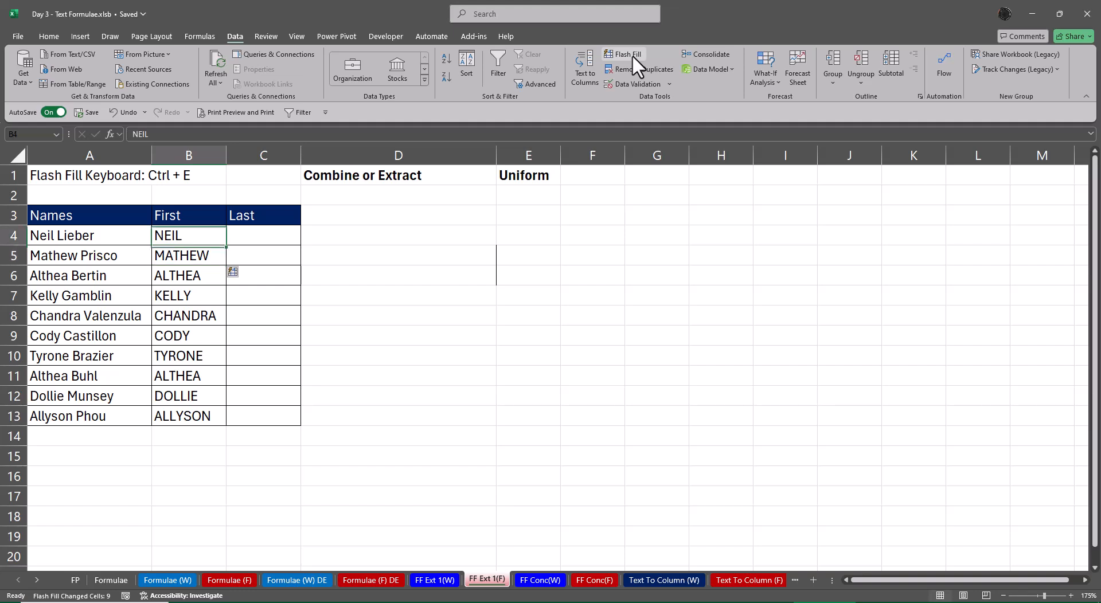
key(ctrl+Right)
key(Right)
key(F2)
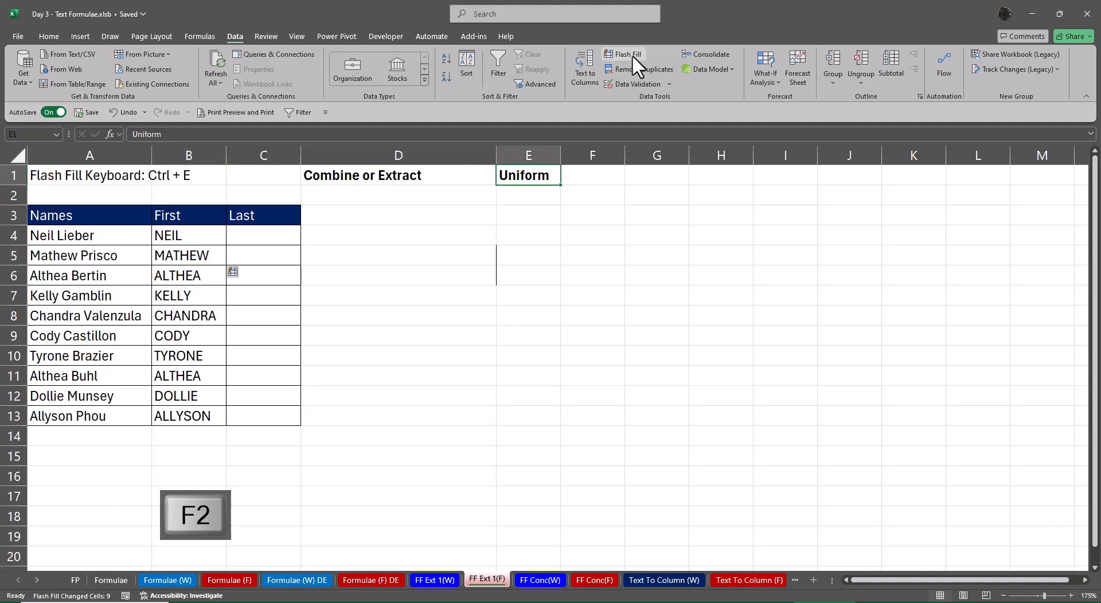
text(dATA)
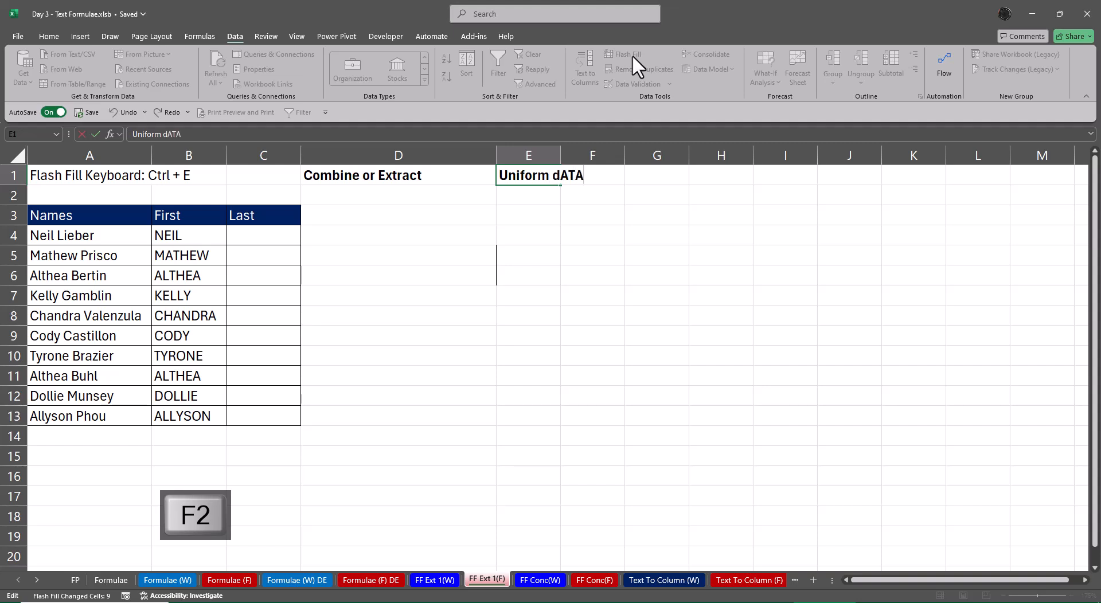
key(BackSpace)
key(BackSpace)
key(BackSpace)
key(BackSpace)
text(Da)
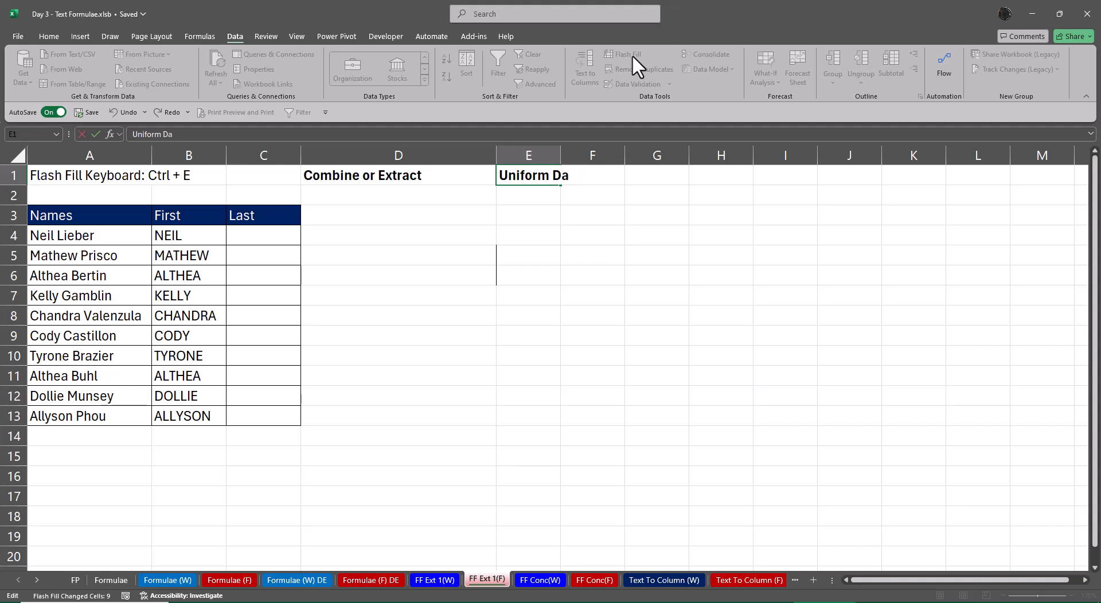
text(ta)
key(Return)
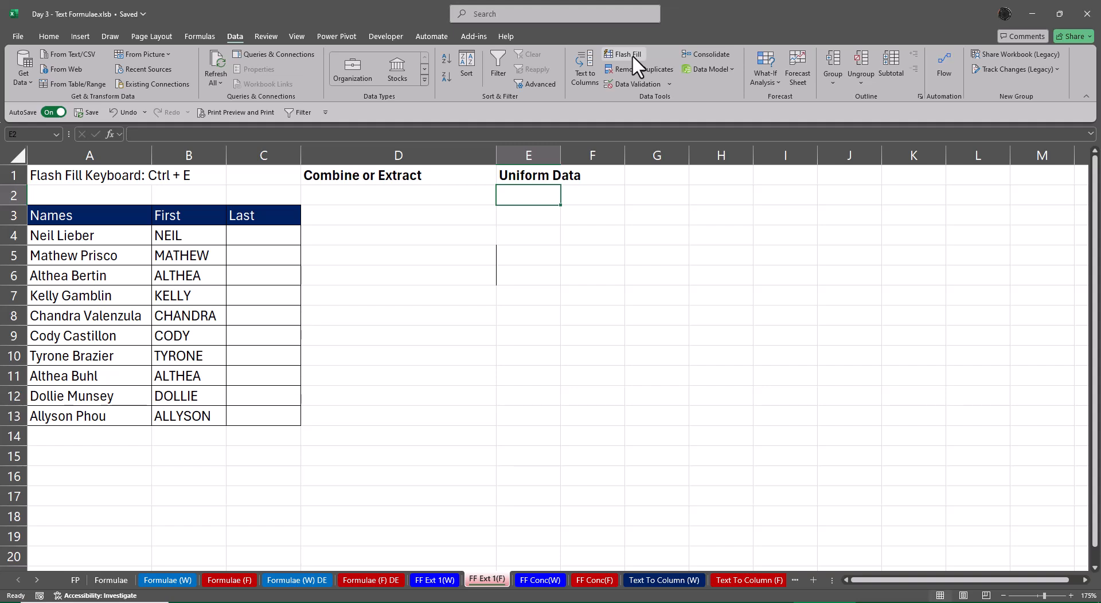
Enter the first person's last name in lowercase in C4 and Flash Fill the rest of the Last column
key(Left)
key(Left)
key(Left)
key(Right)
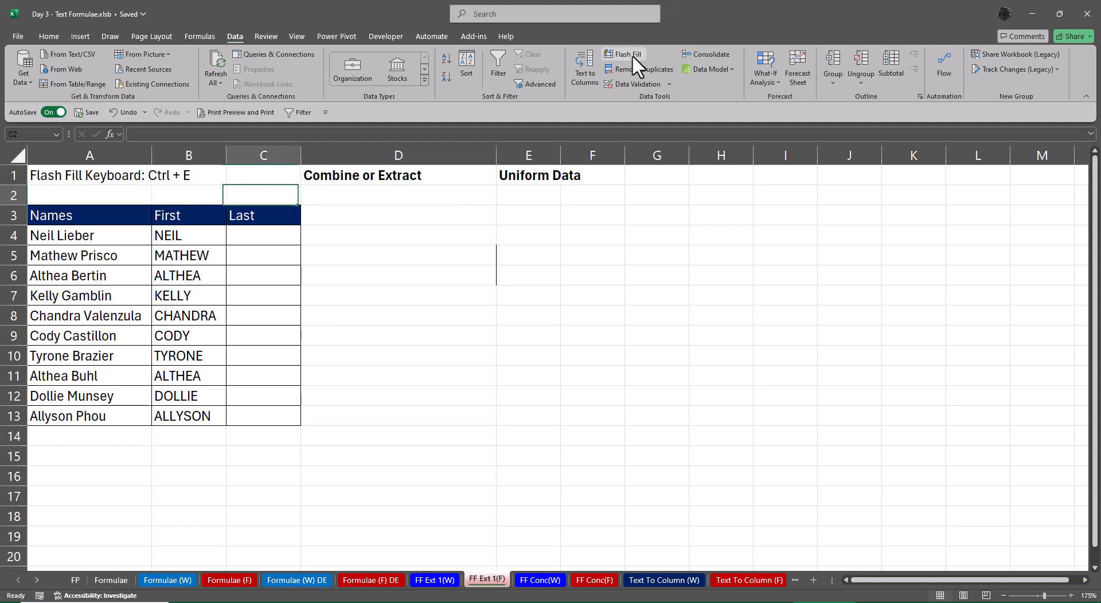
key(Down)
key(Down)
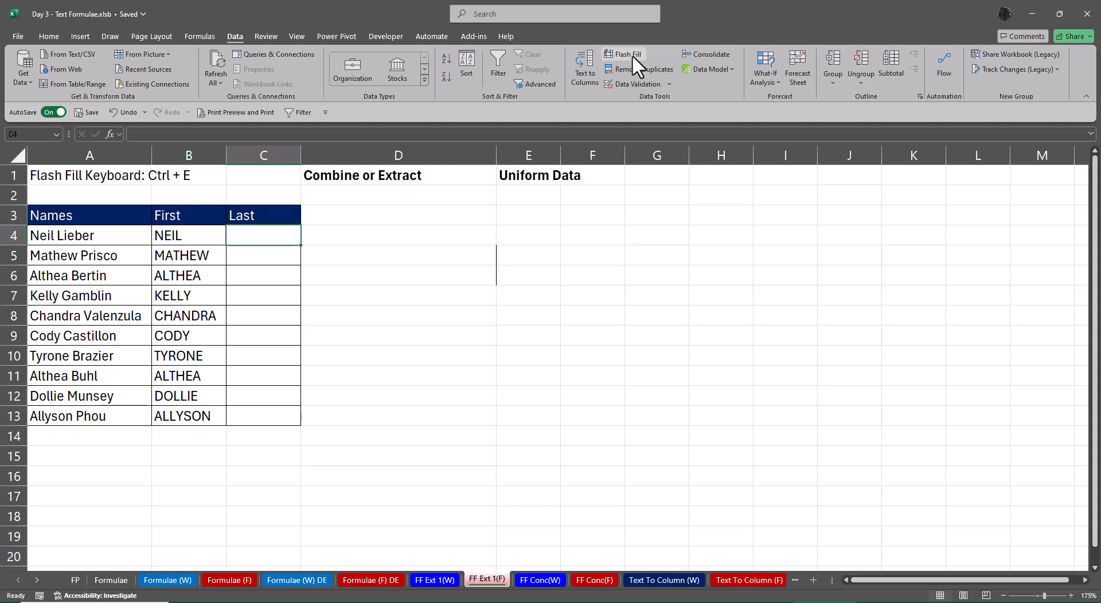
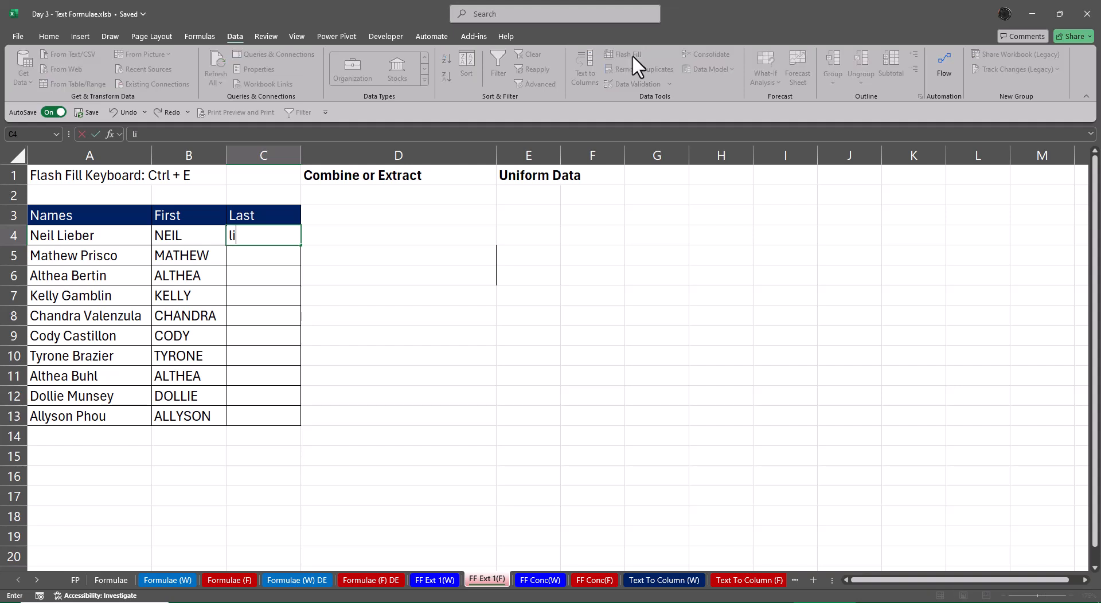
key(ctrl+Return)
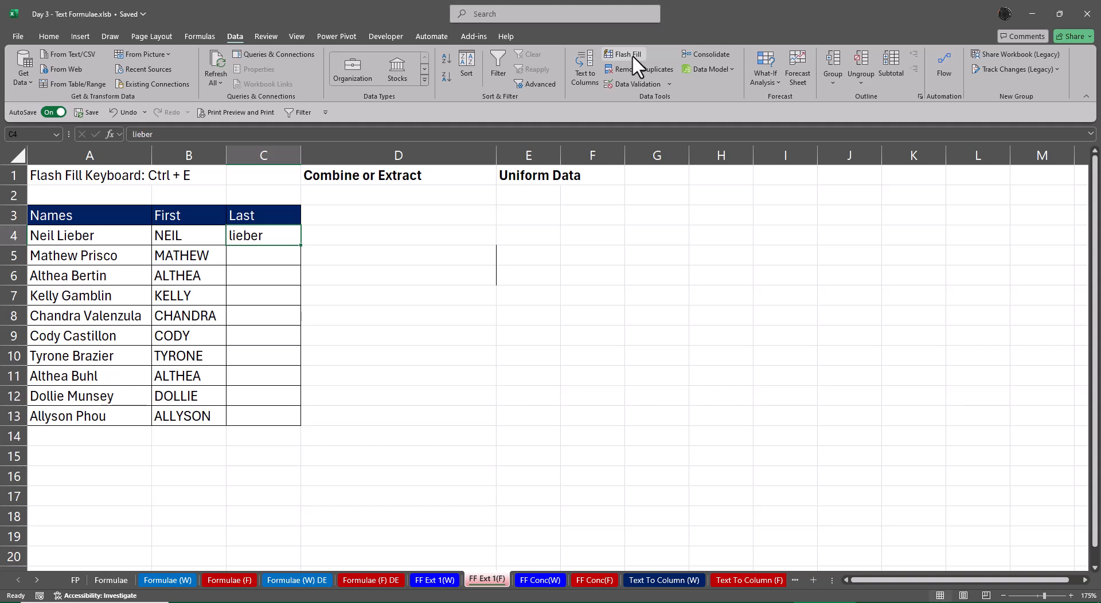
key(ctrl+e)
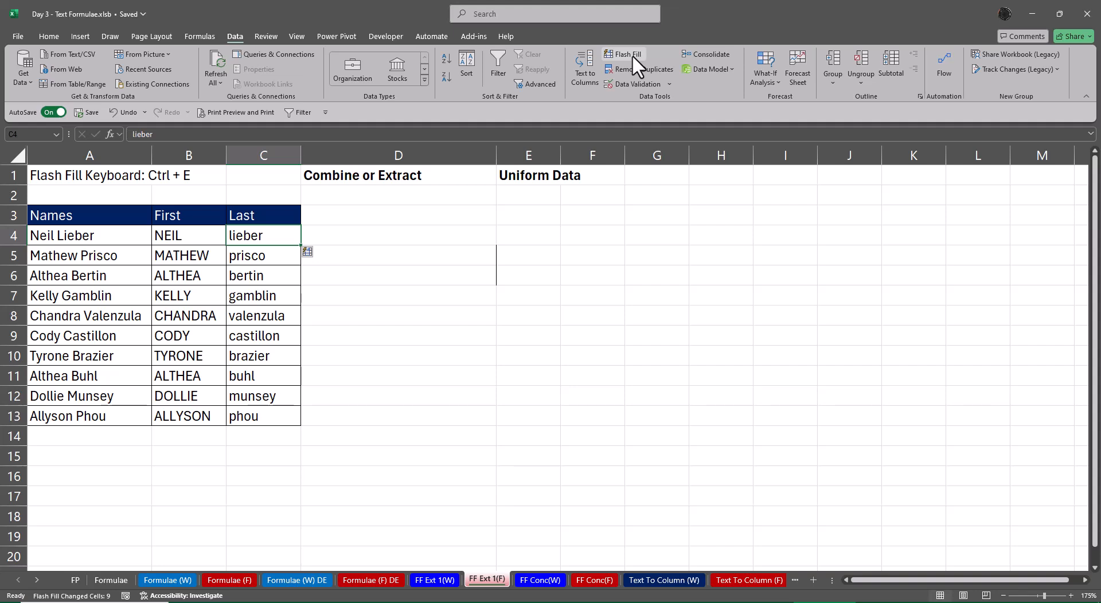
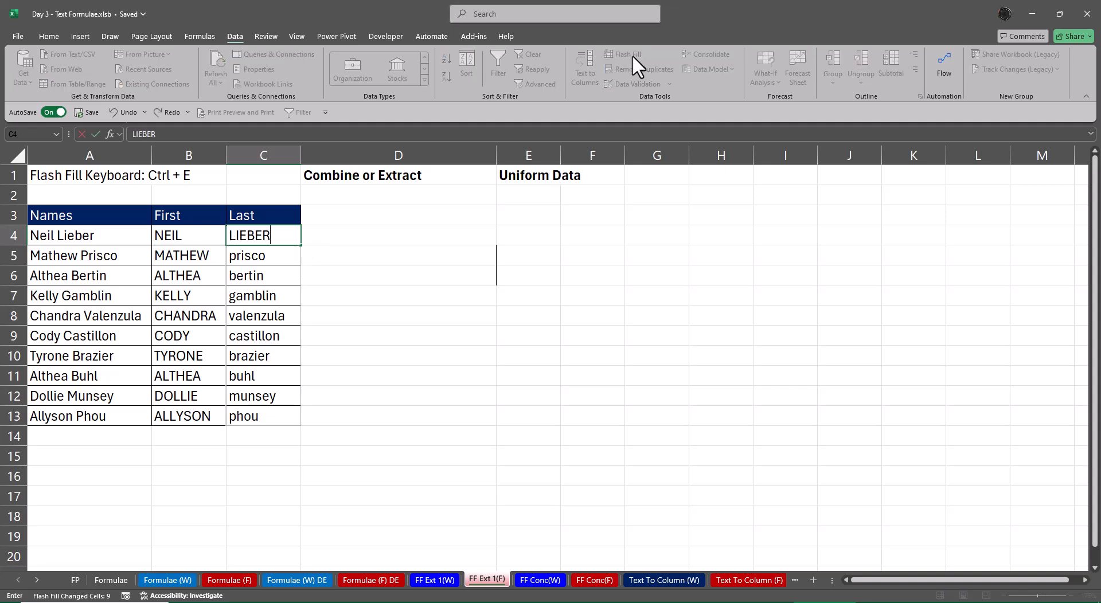
Re-enter the last name in C4 in capitals to update the filled column, and AutoFit column C to C4:C13
key(ctrl+Return)
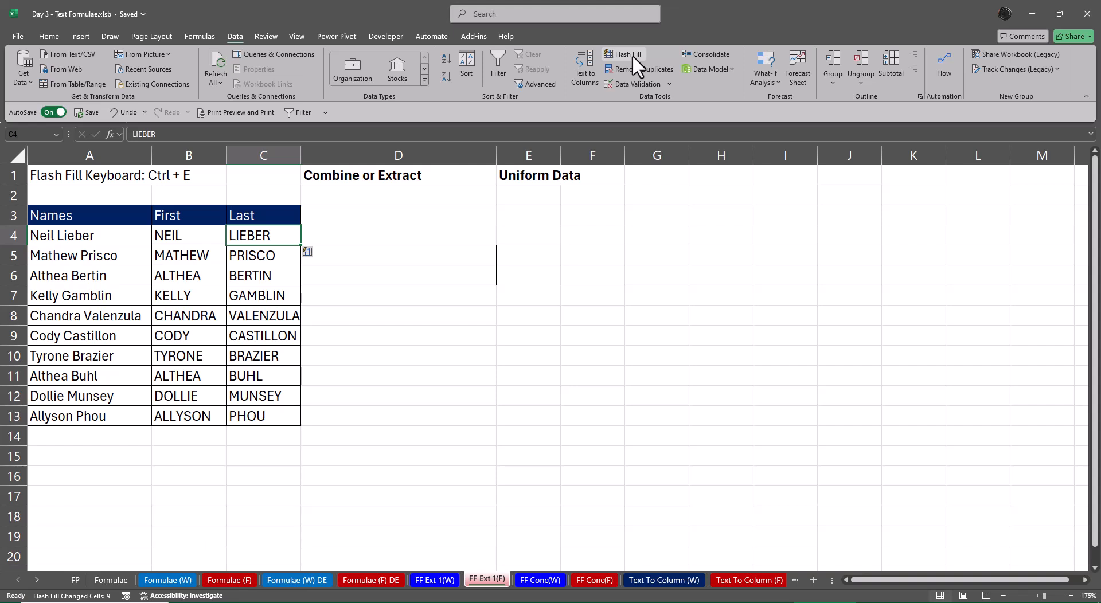
key(ctrl+shift+Down)
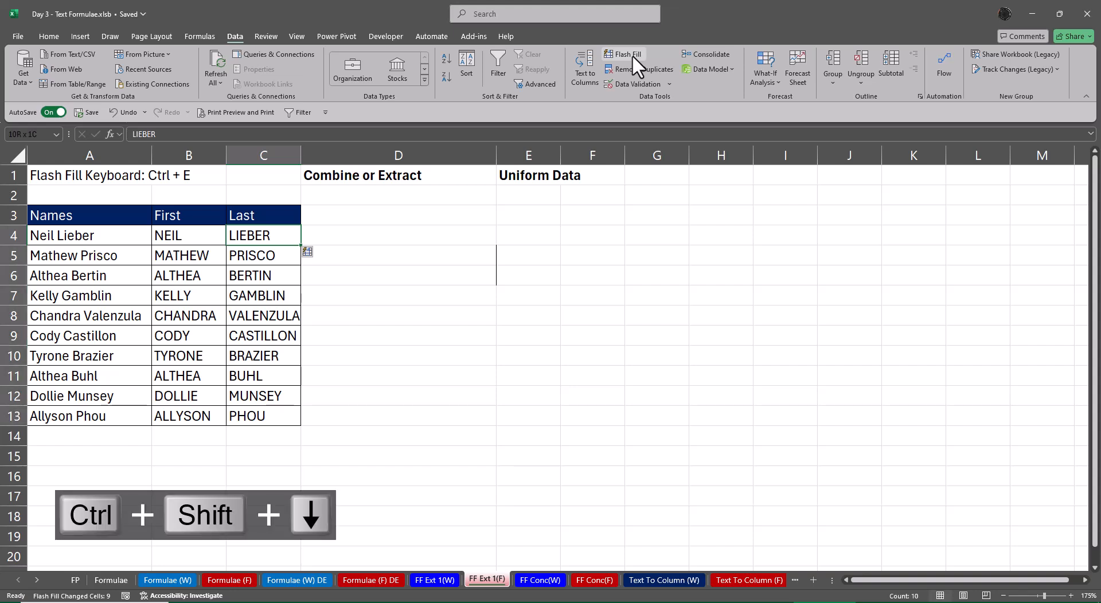
key(alt+o)
key(c)
key(a)
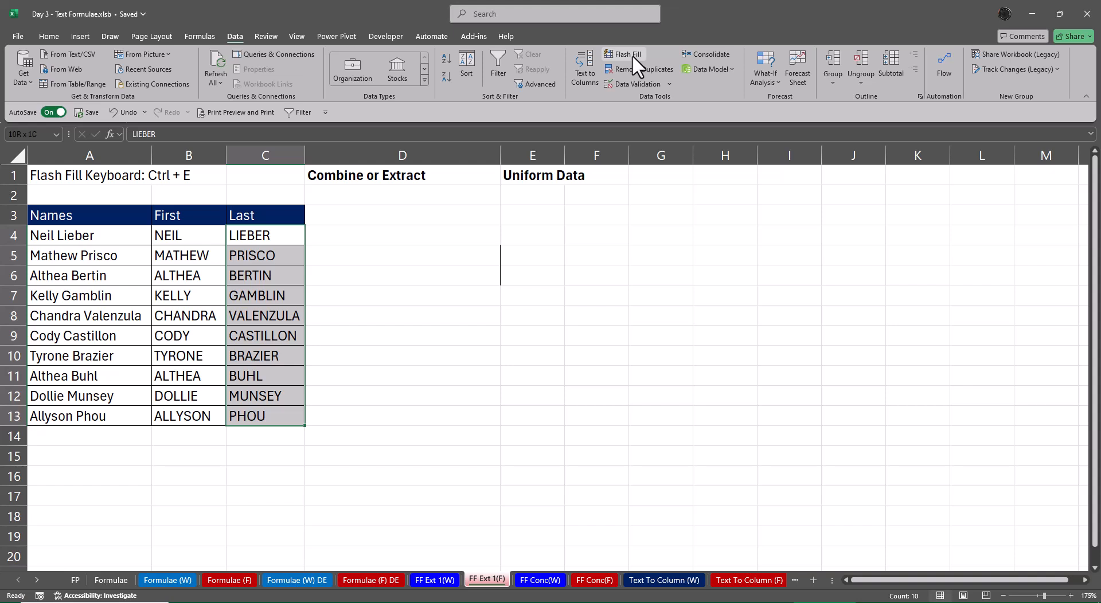
Label the First column by entering "Extract" above its header in B2
key(Up)
key(Up)
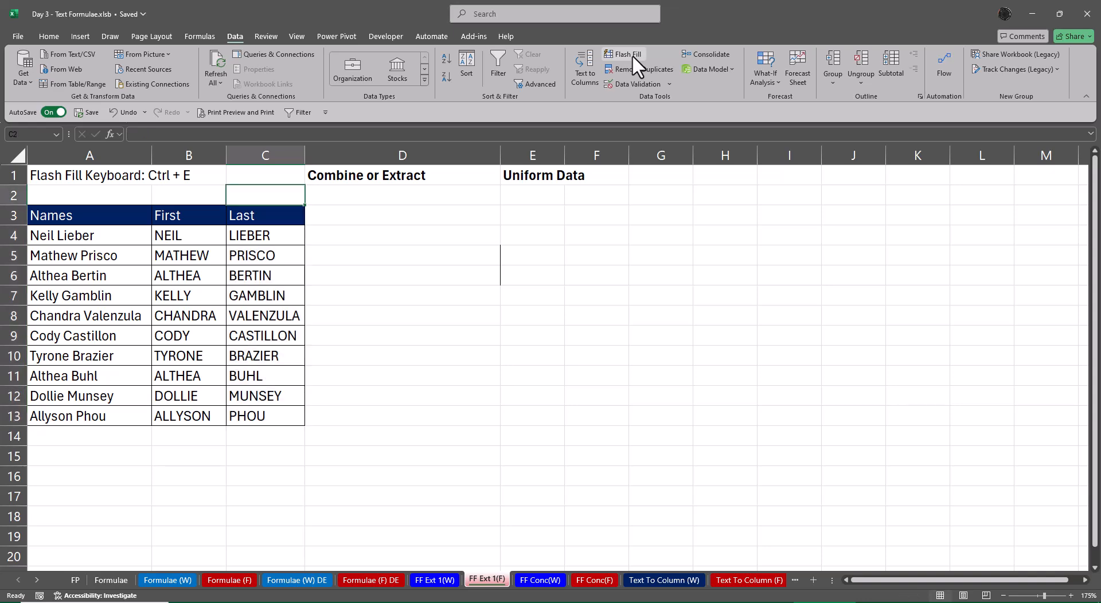
key(Left)
text(eXTRACT)
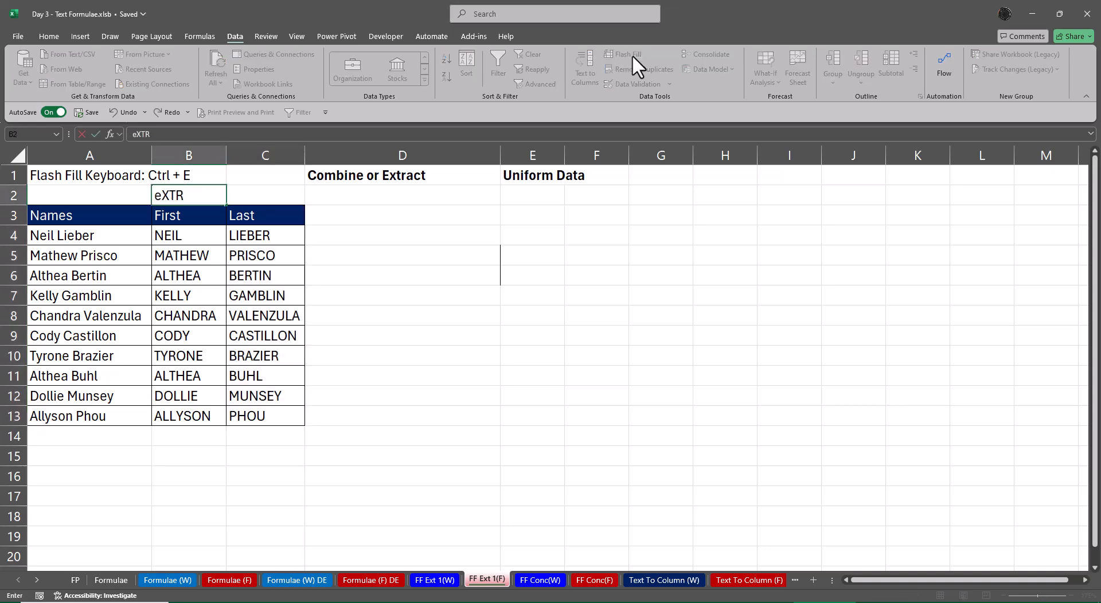
key(ctrl+Return)
Enter the label "Combine or Join" in D2
key(Right)
key(Right)
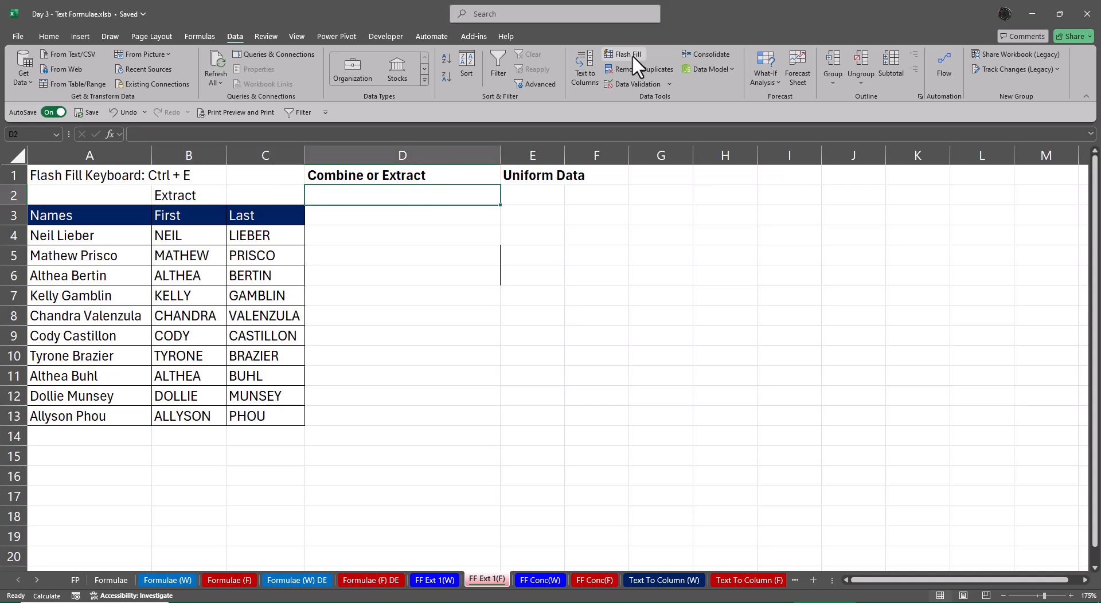
text(Co)
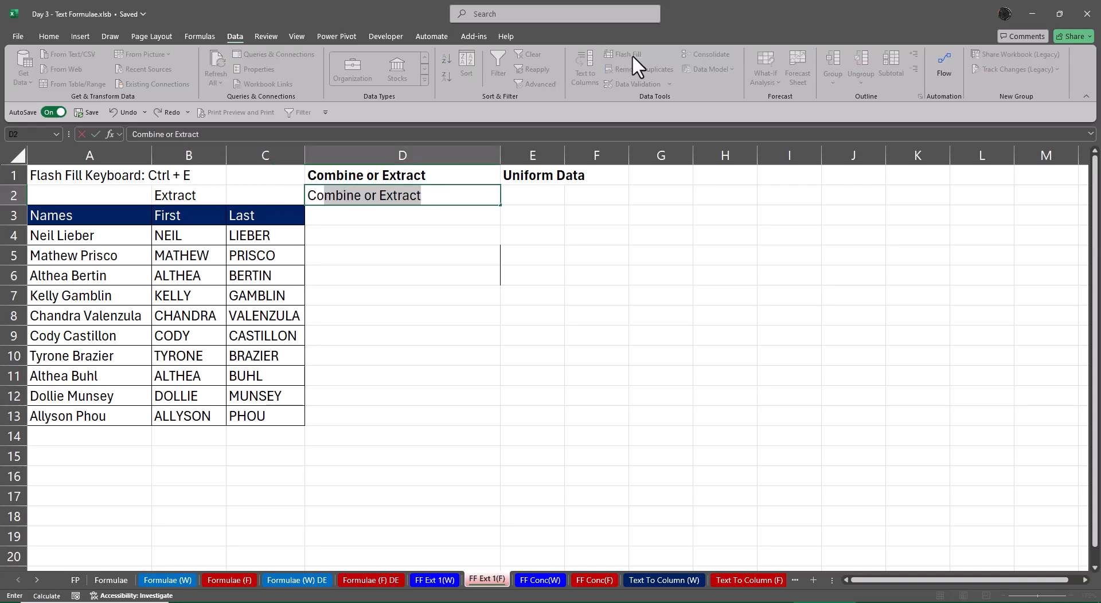
text(mbine )
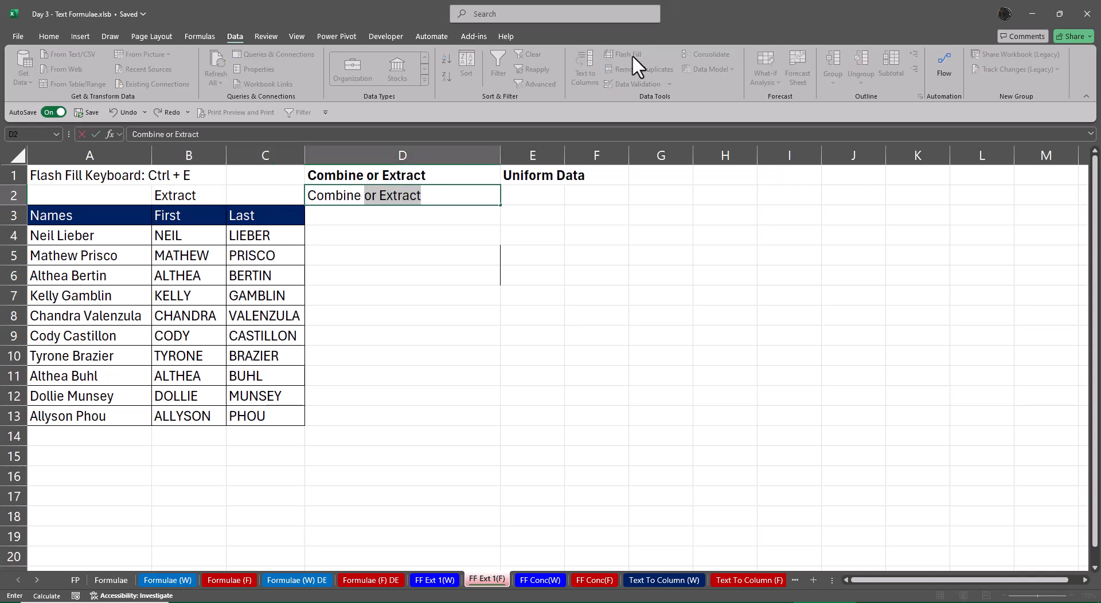
text(ir)
key(BackSpace)
key(BackSpace)
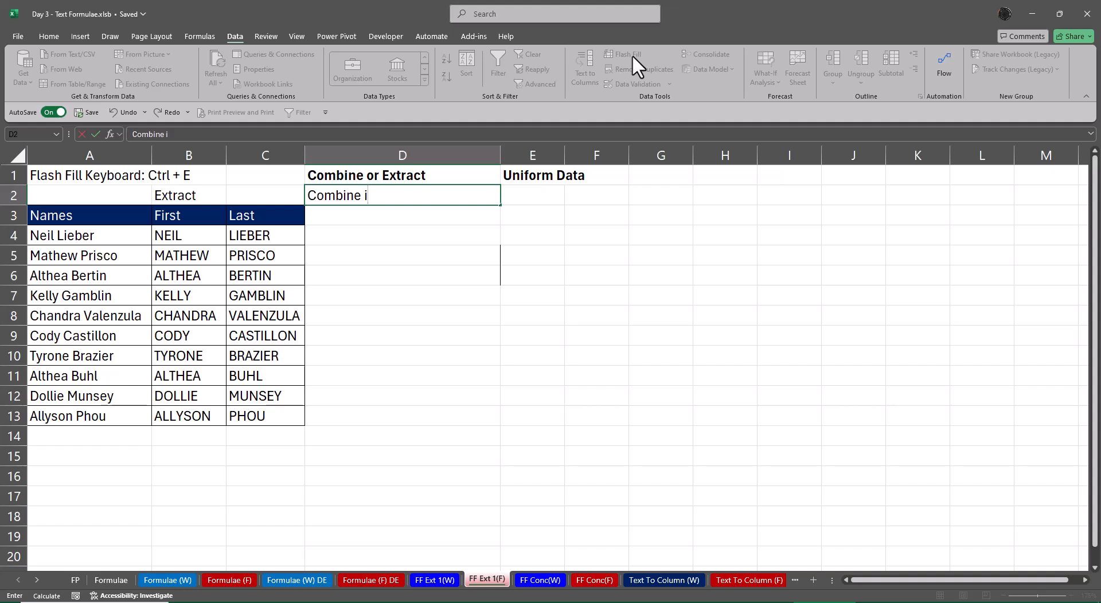
text(or Join)
key(Return)
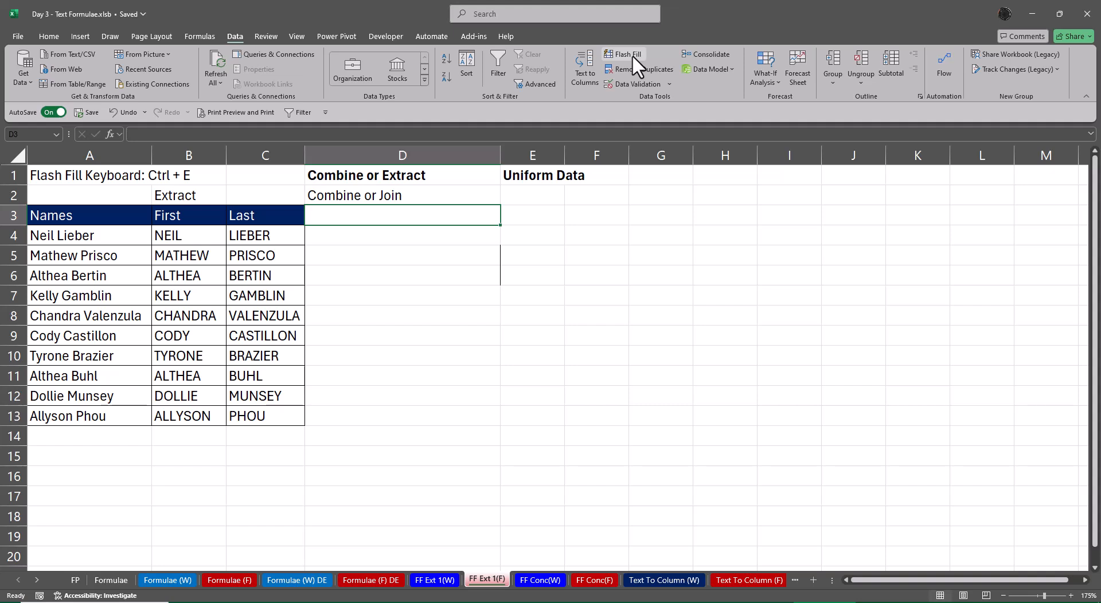
Enter the first person's full name in proper case in D4 and Flash Fill column D with the combined names
key(Down)
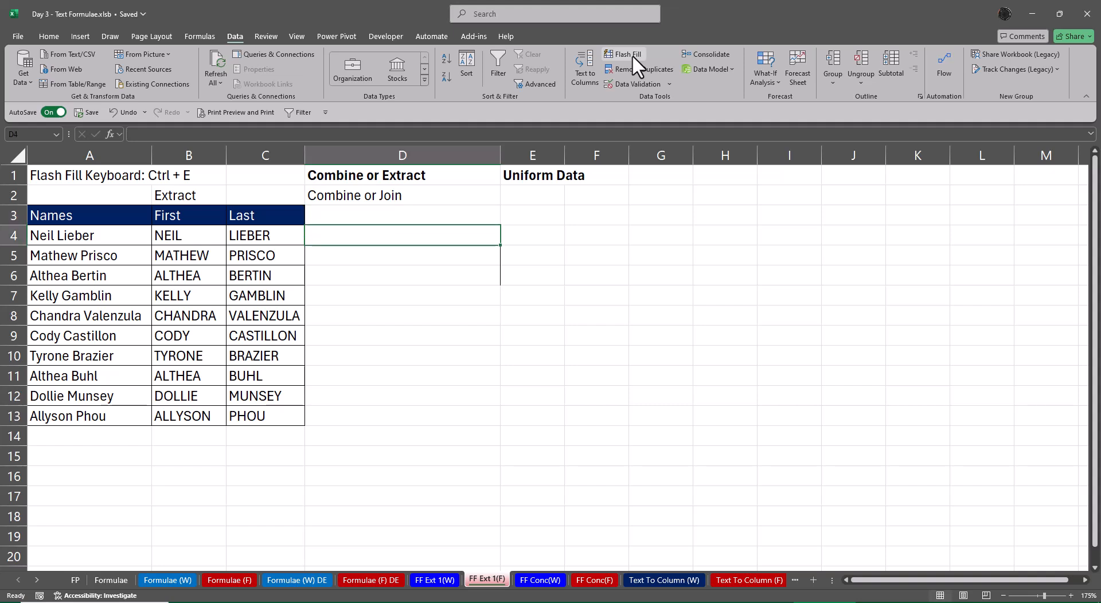
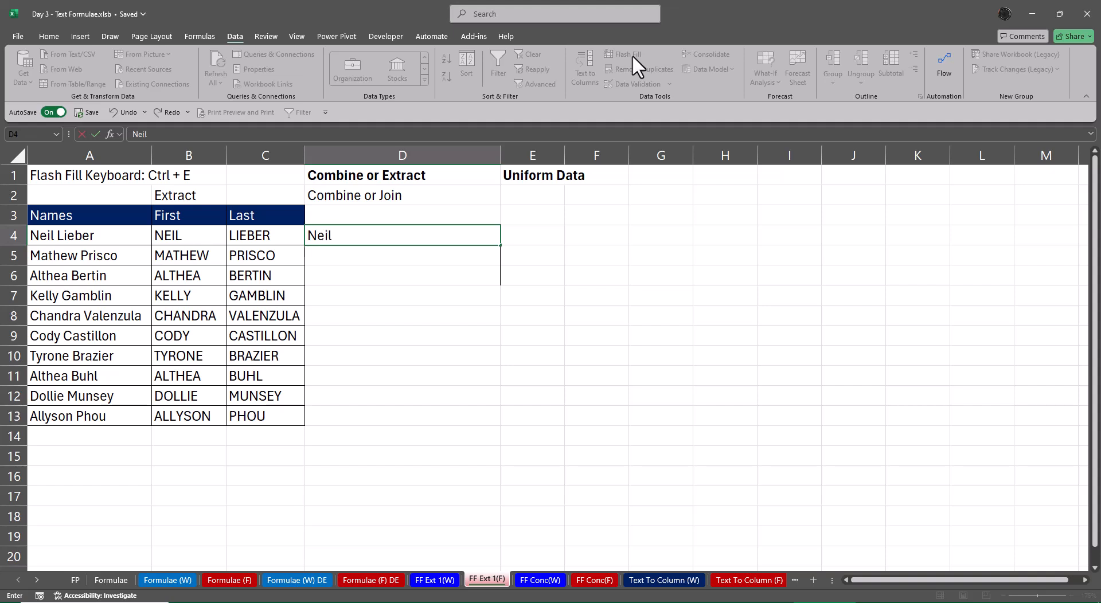
key(ctrl+Return)
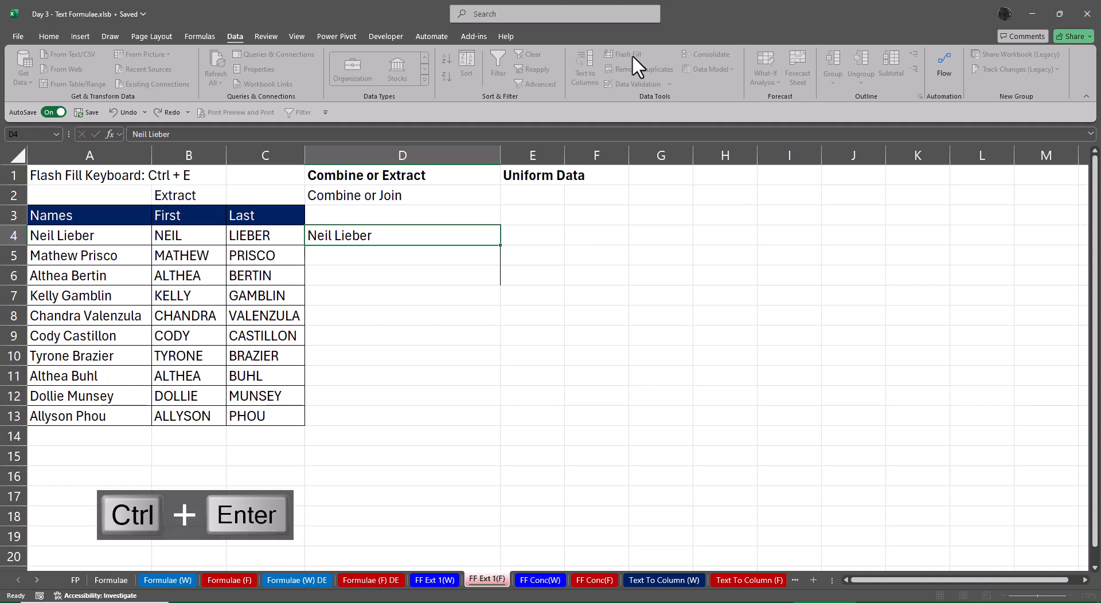
key(ctrl+e)
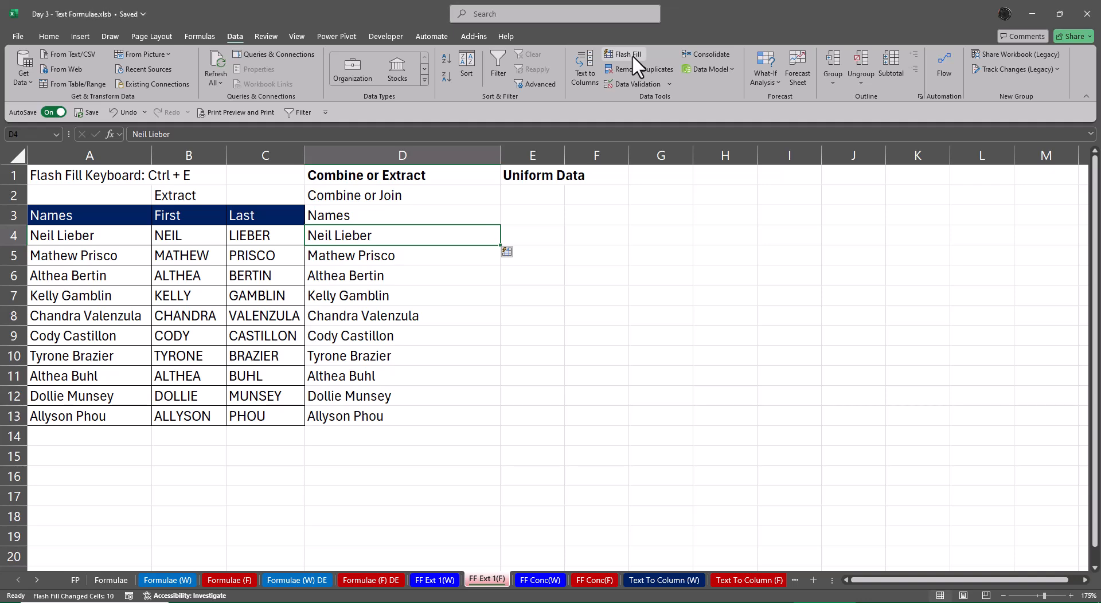
Clear the flash-filled header and combined names from D3:D13
key(Up)
key(ctrl+shift+Down)
key(Delete)
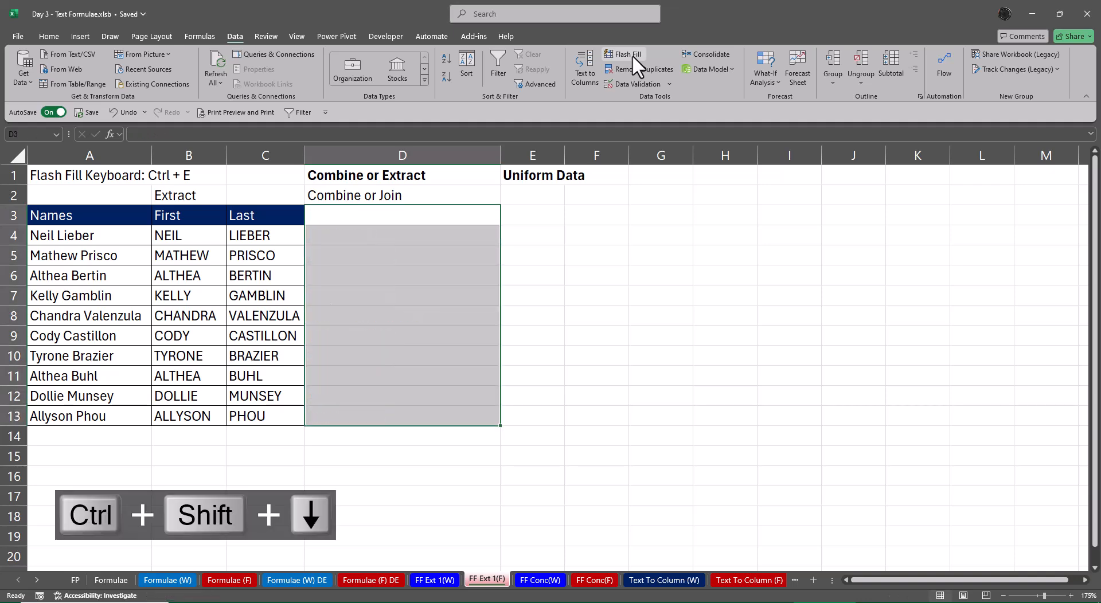
Copy the "Combine or Join" label from D2 into G2
key(Up)
key(ctrl+c)
key(Right)
key(Right)
key(Right)
key(ctrl+v)
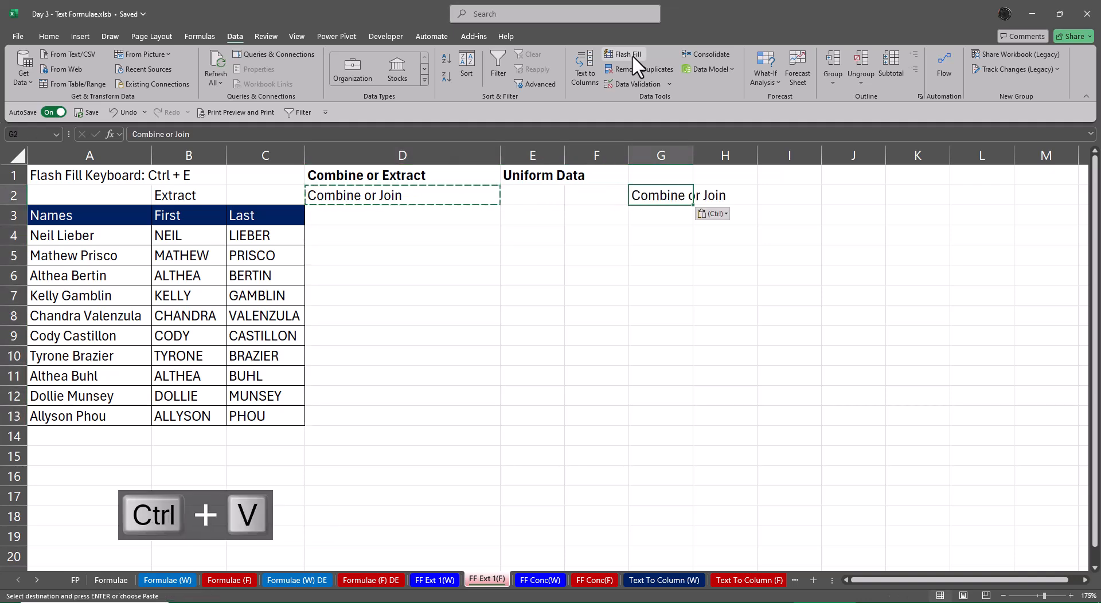
key(Escape)
Try to Flash Fill column G from the first person's full name entered in G4, and clear that entry
key(Down)
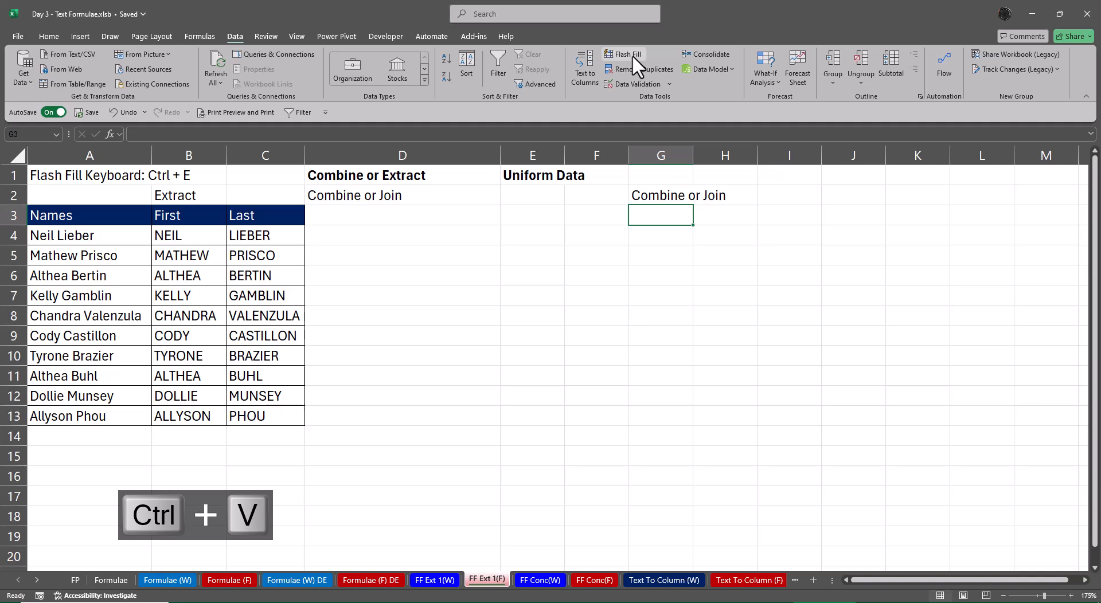
key(Down)
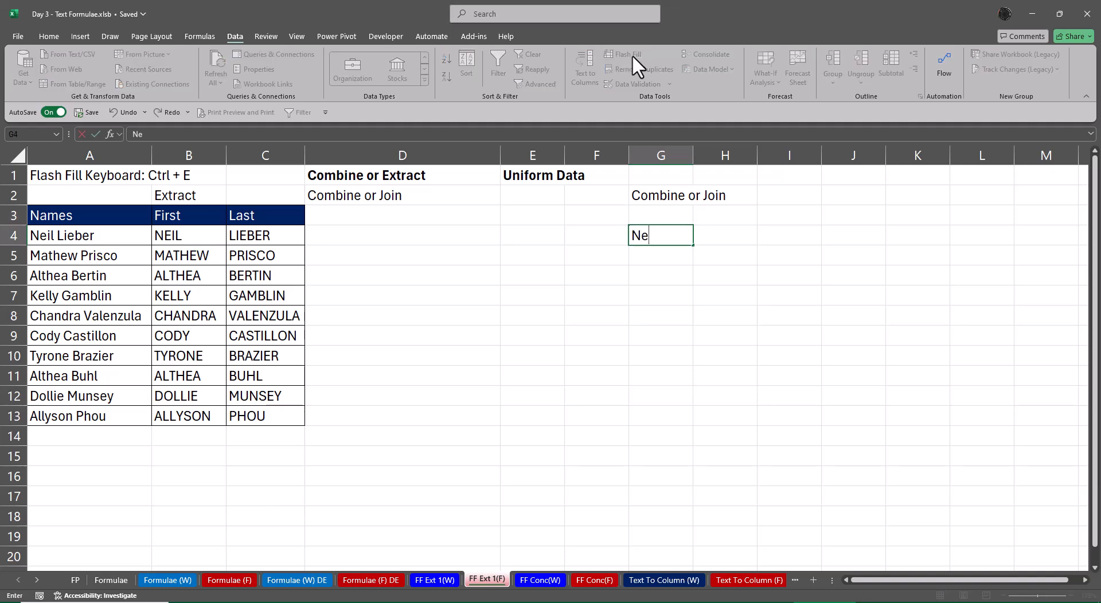
key(ctrl+Return)
key(ctrl+e)
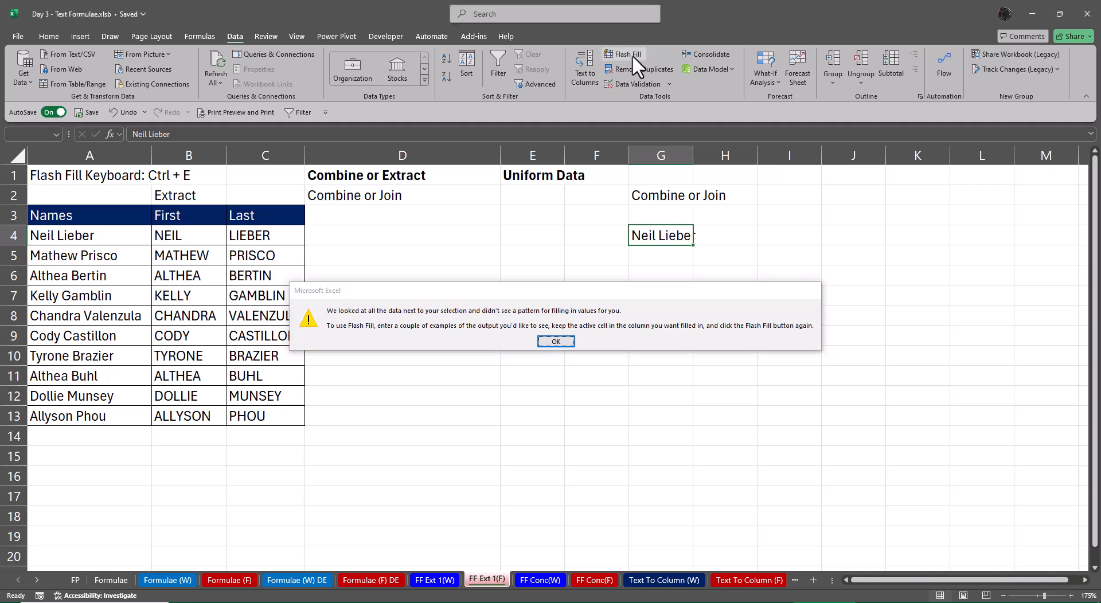
key(Return)
key(Delete)
Enter the first person's full name in proper case in D4, next to the table, and Flash Fill the rest of column D
key(Left)
key(Left)
key(Left)
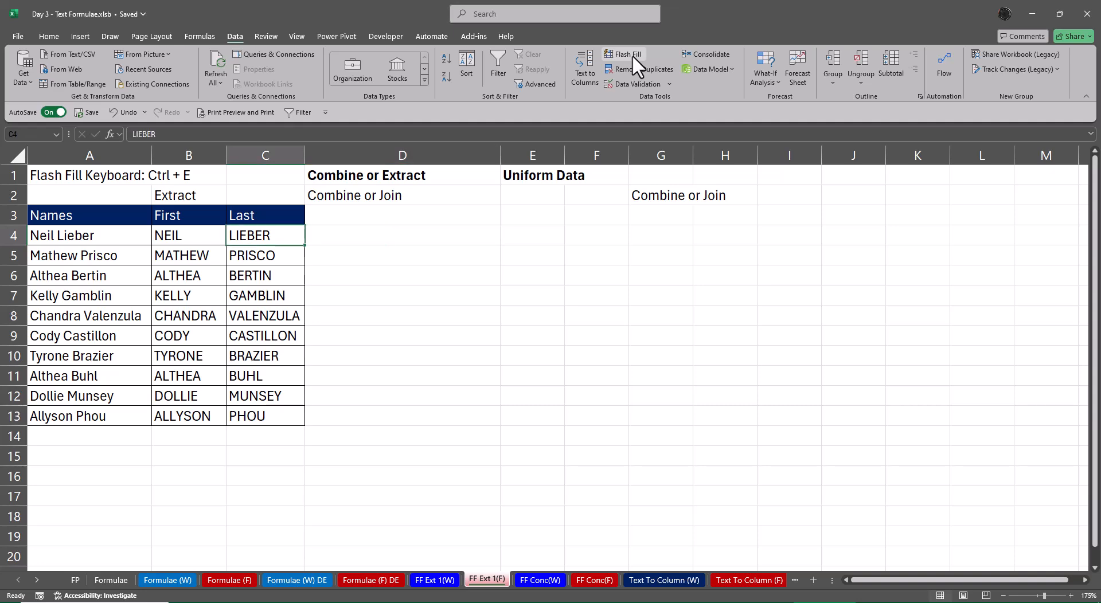
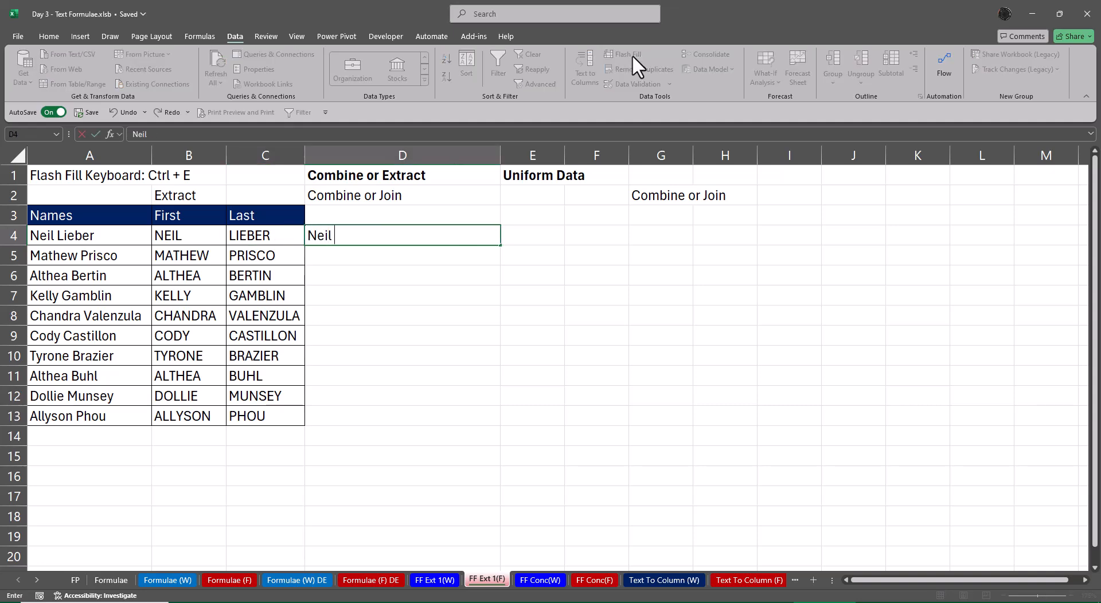
key(ctrl+Return)
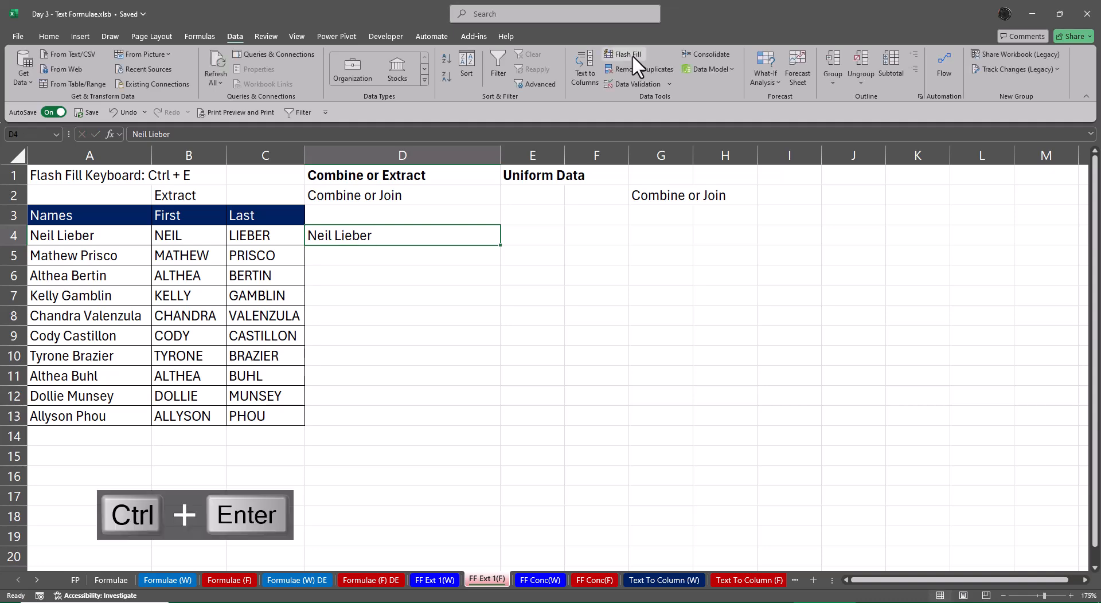
key(ctrl+e)
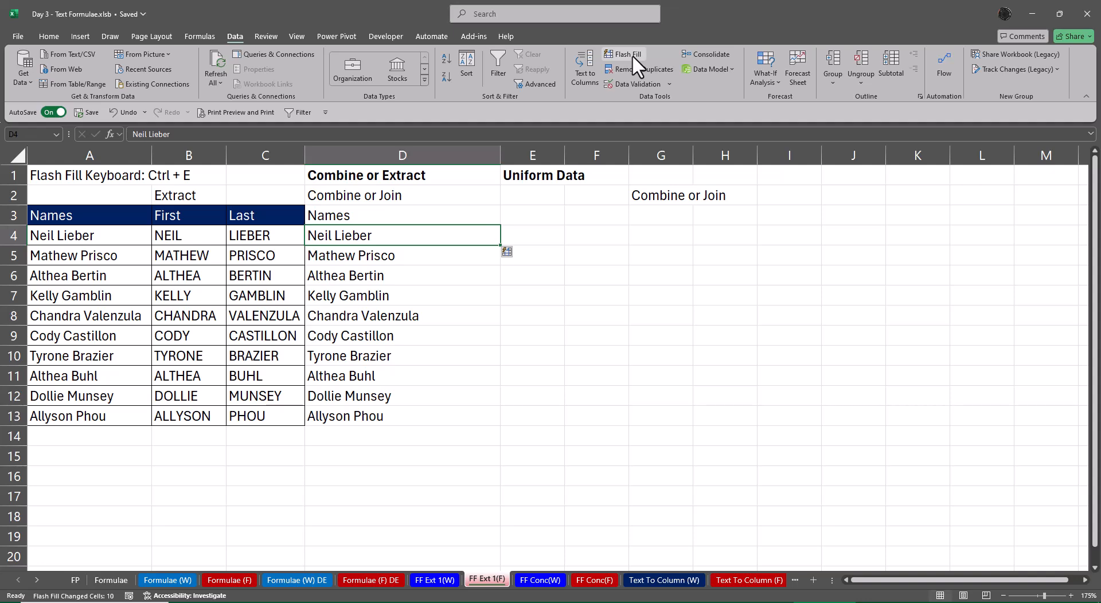
Switch to the FF Conc(F) worksheet
click(602, 580)
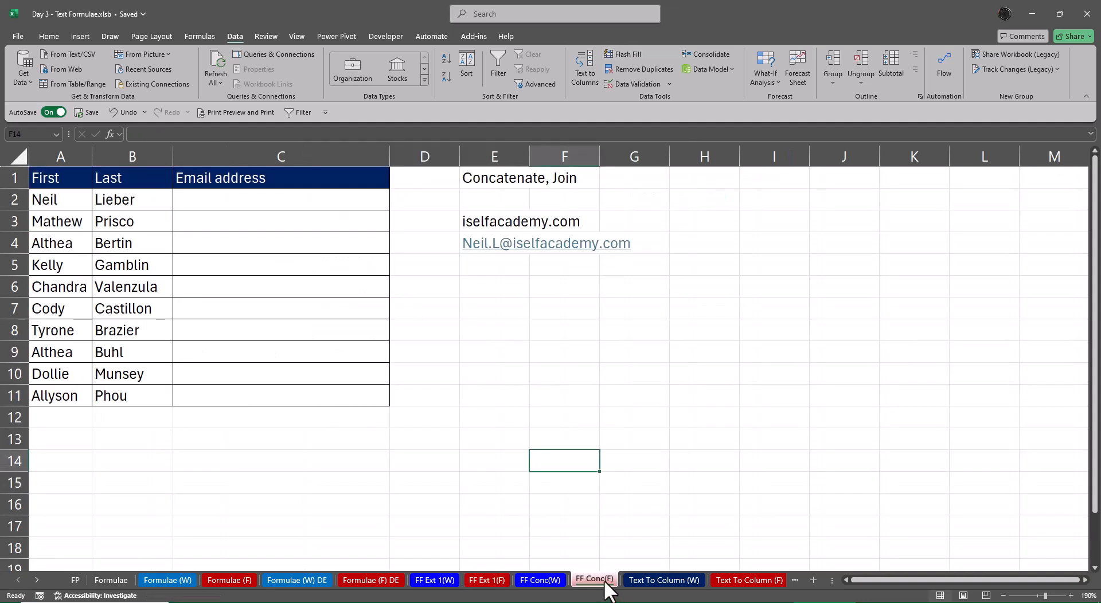
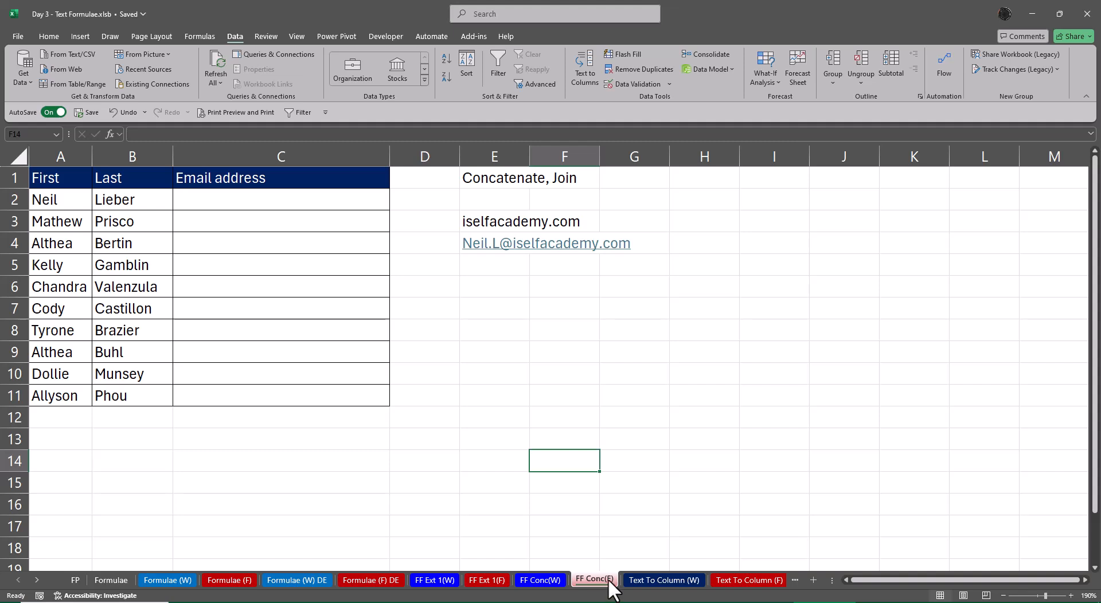
Enter the first person's lowercase email address at the iselfacademy.com domain in C2 and Flash Fill the rest of the Email address column
click(228, 200)
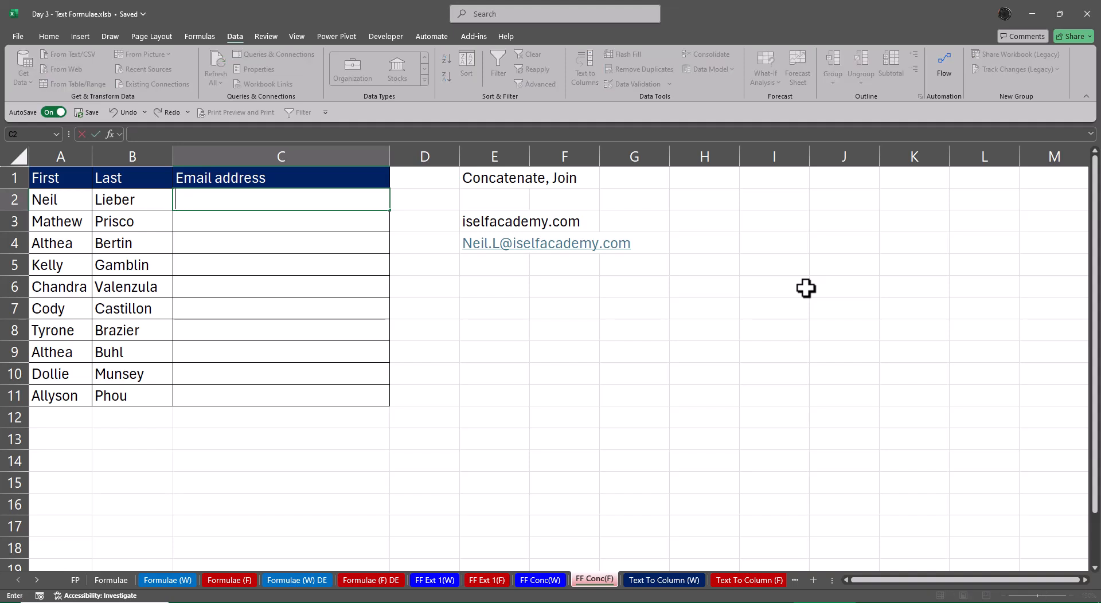
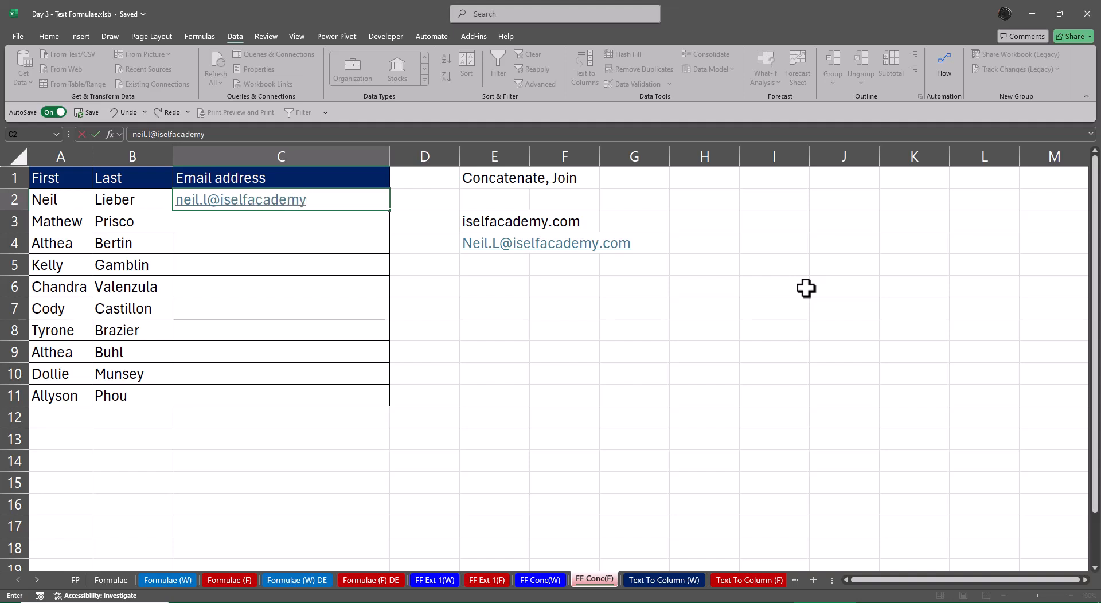
key(ctrl+Return)
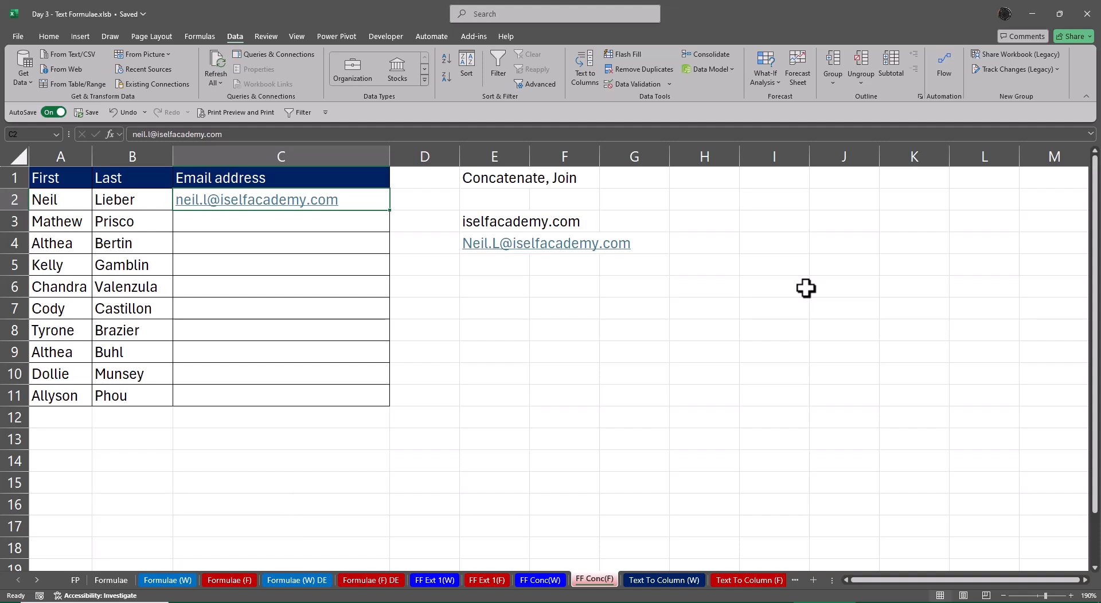
key(ctrl+e)
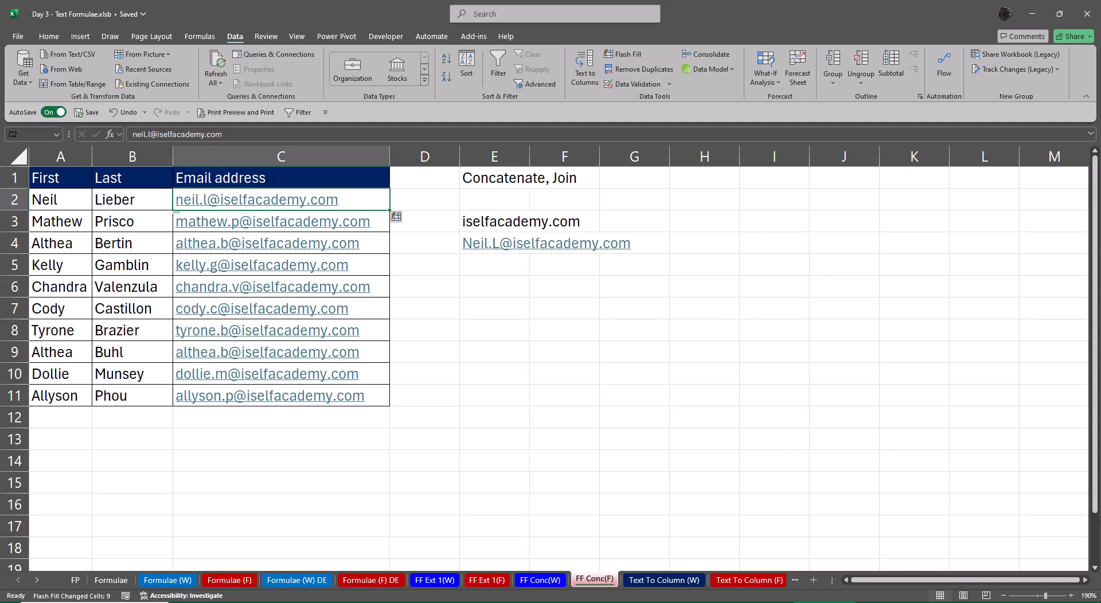
Examine the Text To Column (F) worksheet down to the end of its split manager names, and return to the FF Conc(F) worksheet
click(730, 584)
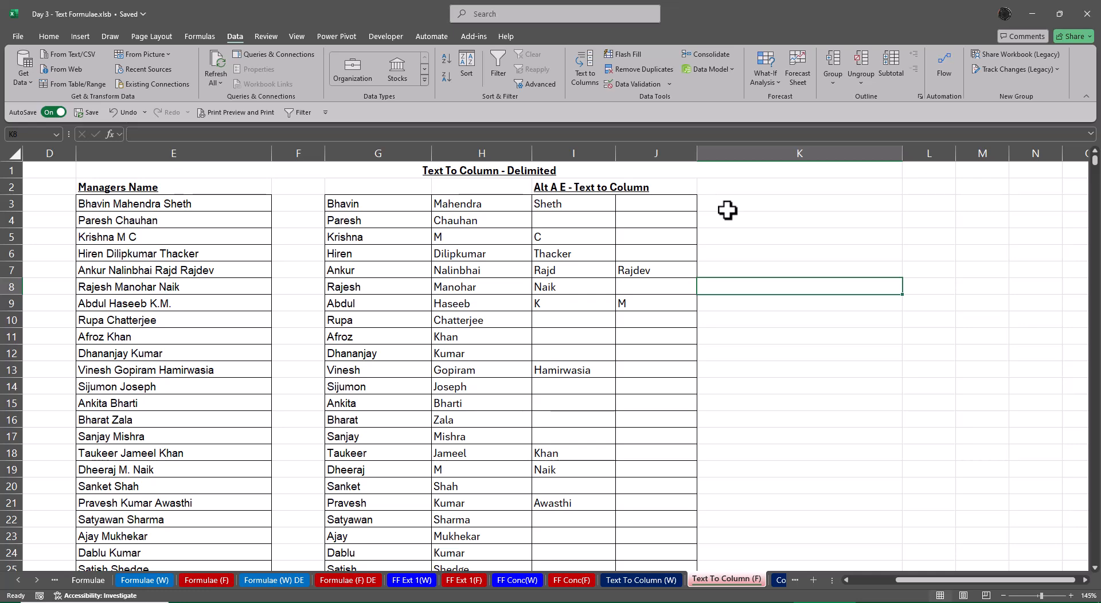
scroll(491, 361, down, 19)
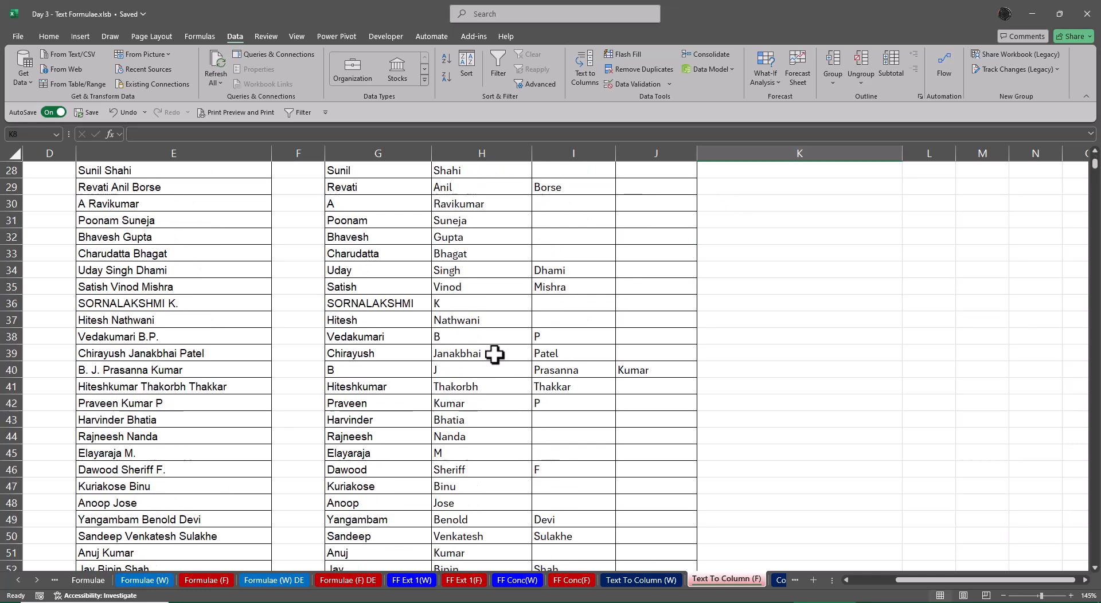
click(506, 348)
key(ctrl+Down)
key(ctrl+Down)
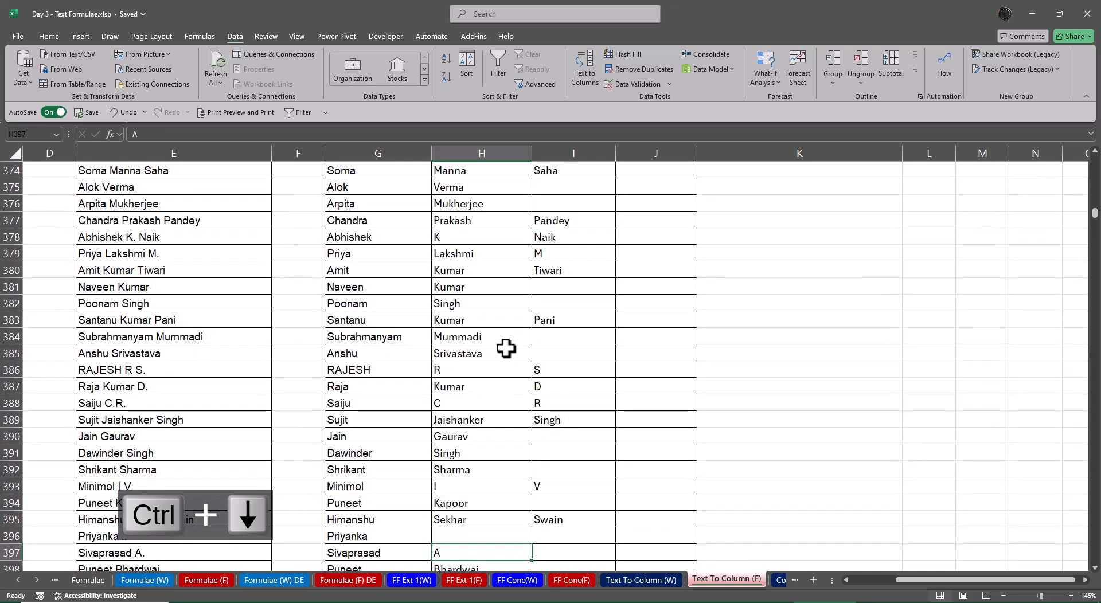
key(ctrl+Down)
key(ctrl+Down)
key(ctrl+Down)
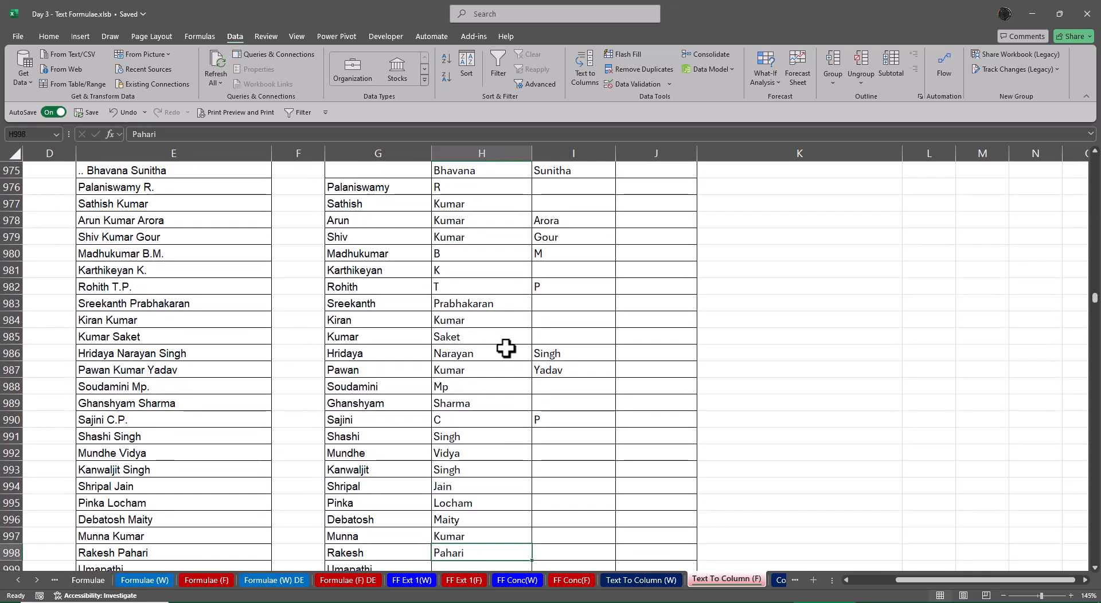
key(ctrl+Down)
key(ctrl+Down)
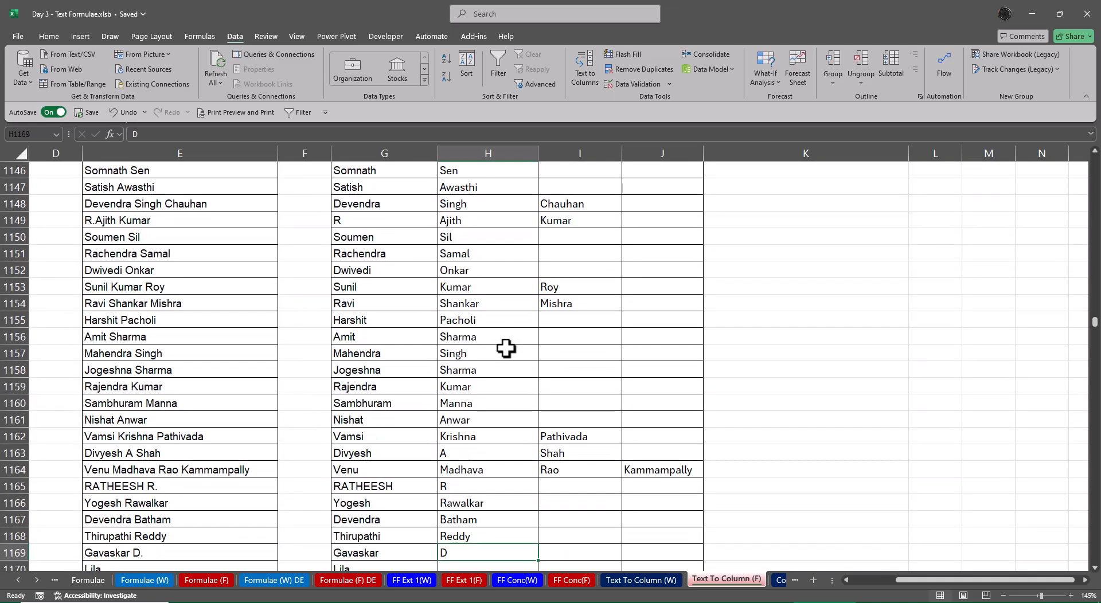
key(ctrl+Down)
key(ctrl+Down)
key(ctrl+Down)
key(ctrl+Down)
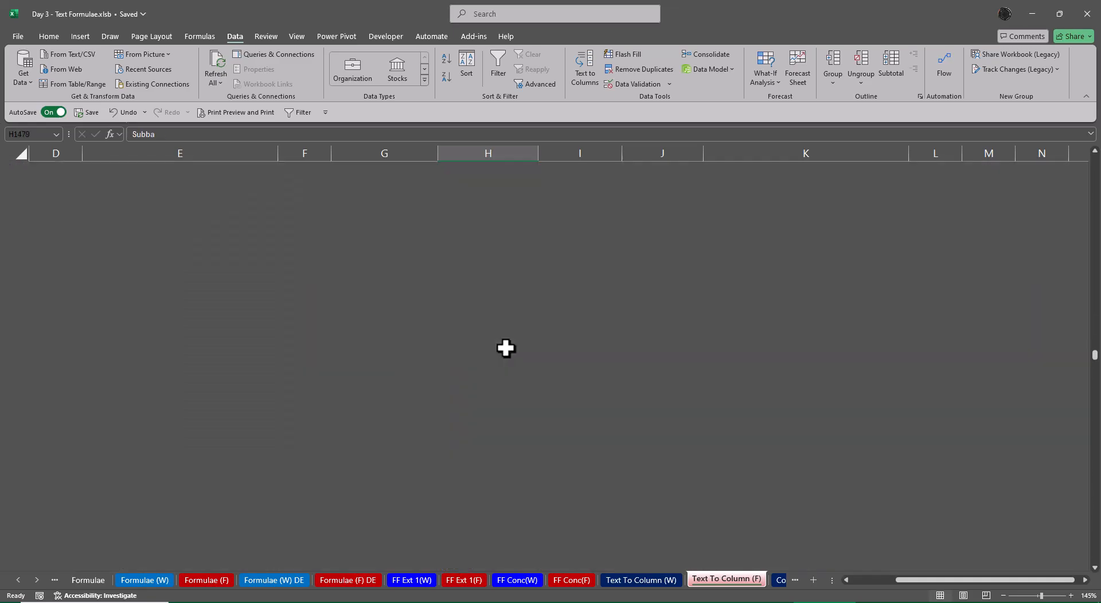
key(ctrl+Up)
key(ctrl+Up)
key(ctrl+Up)
key(ctrl+Up)
key(ctrl+Up)
key(ctrl+Up)
key(ctrl+Up)
key(ctrl+Up)
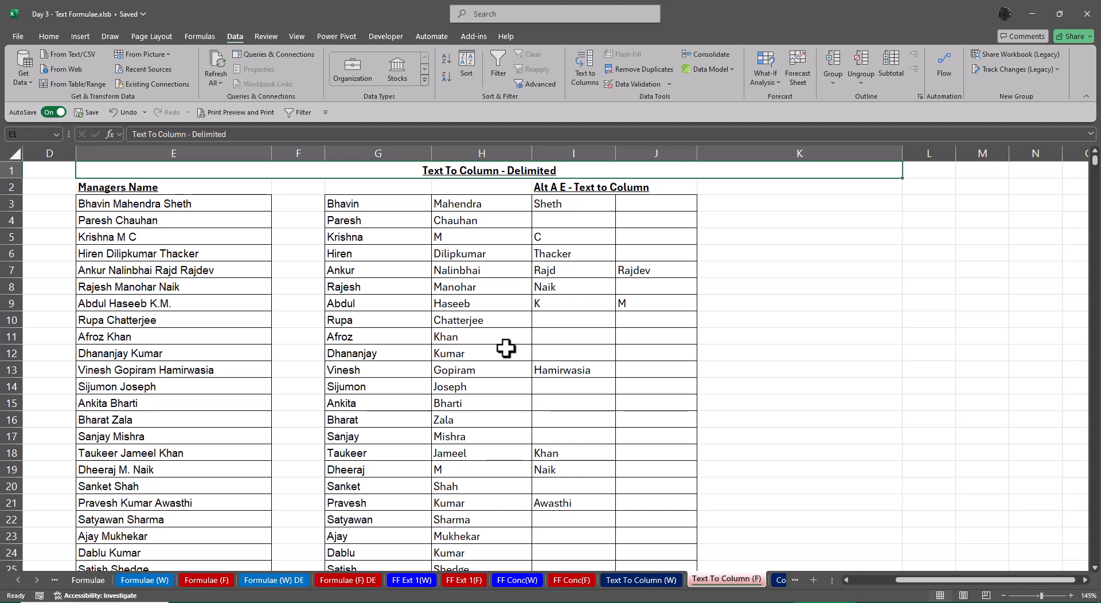
click(575, 579)
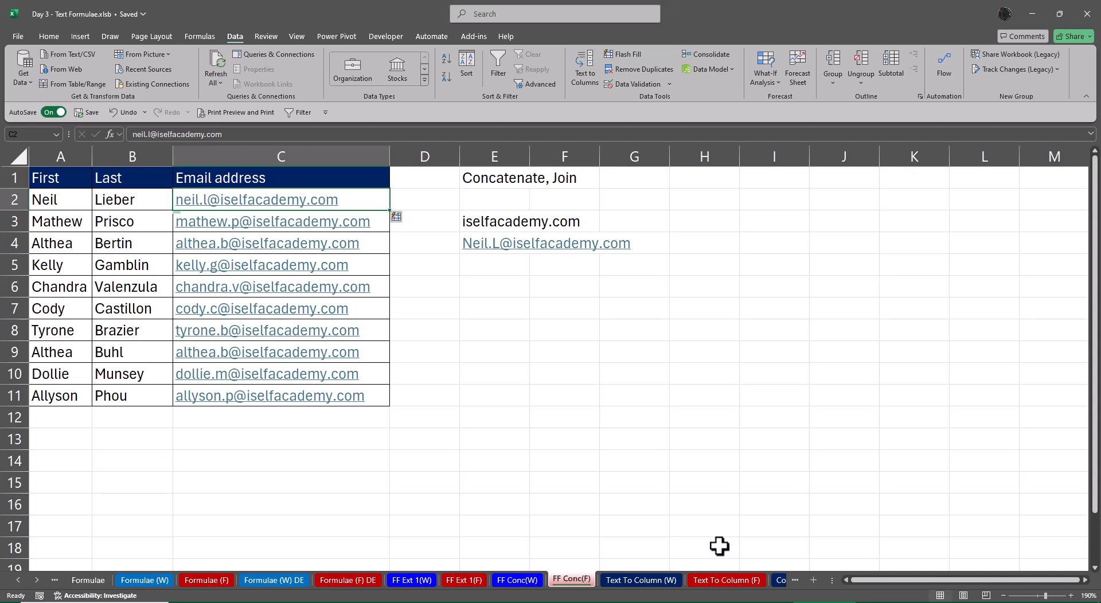
On the Formulae worksheet, bold the Left through Substitute entries in D14:E19 and the Text Before and Text After entries in D9:E10
click(86, 578)
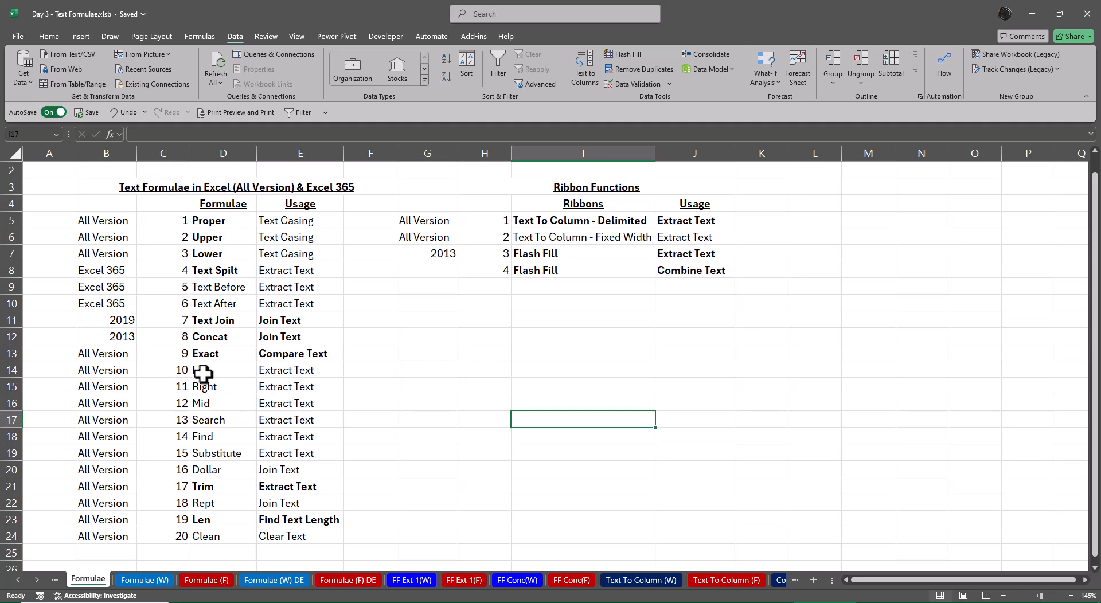
drag(204, 372, 300, 440)
drag(297, 454, 299, 454)
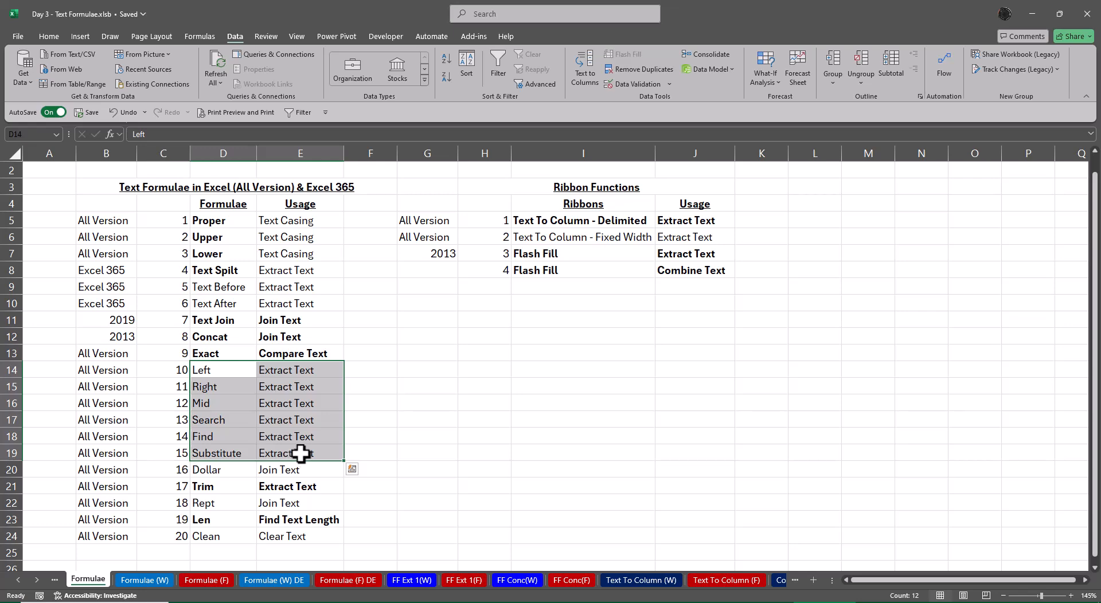
key(ctrl+b)
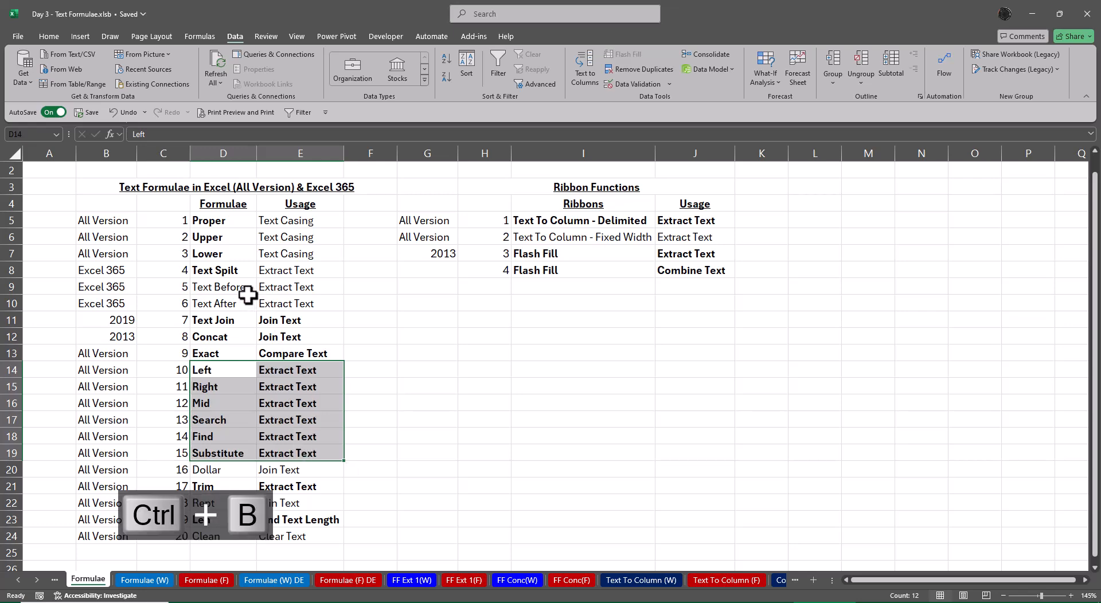
drag(214, 290, 309, 304)
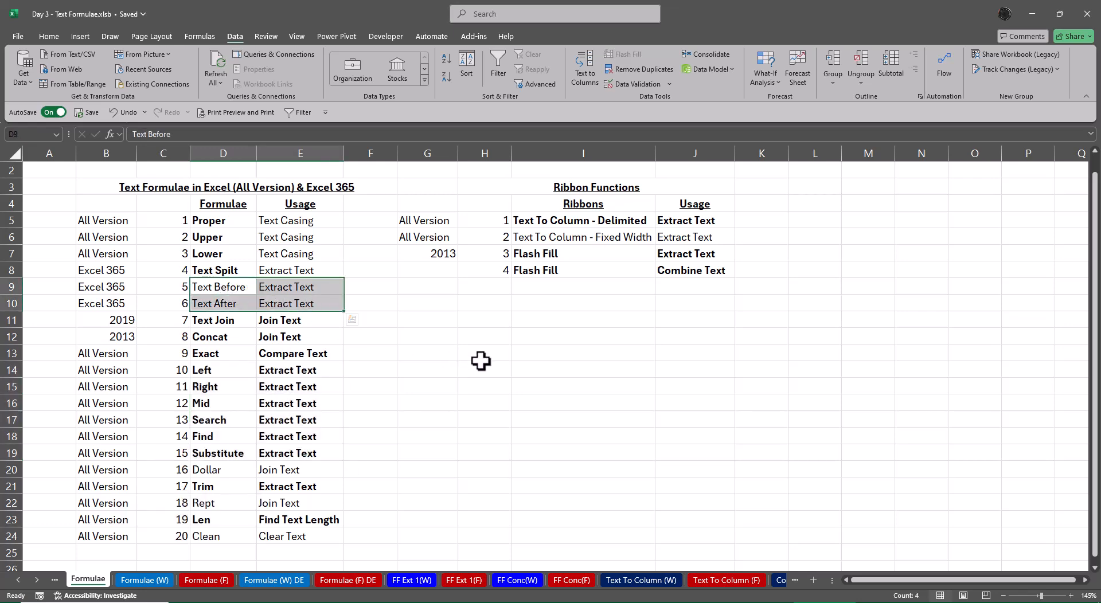
key(ctrl+b)
click(495, 365)
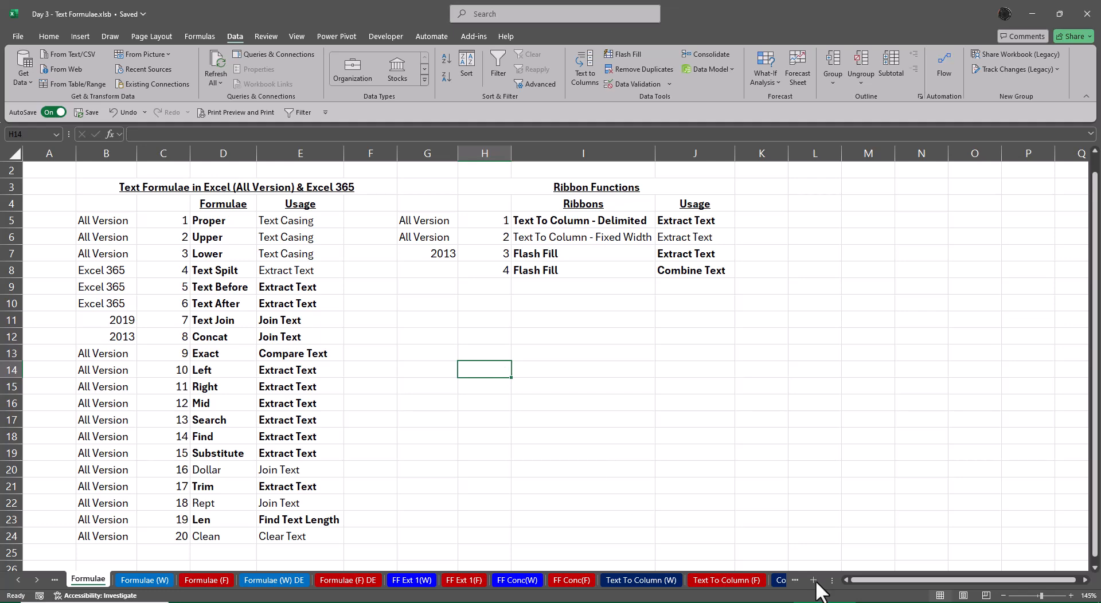
Switch to File Explorer from the desktop's My Class 2023-24 FY folder and go to the Class 8 Files folder inside Basic Excel
click(36, 580)
click(35, 581)
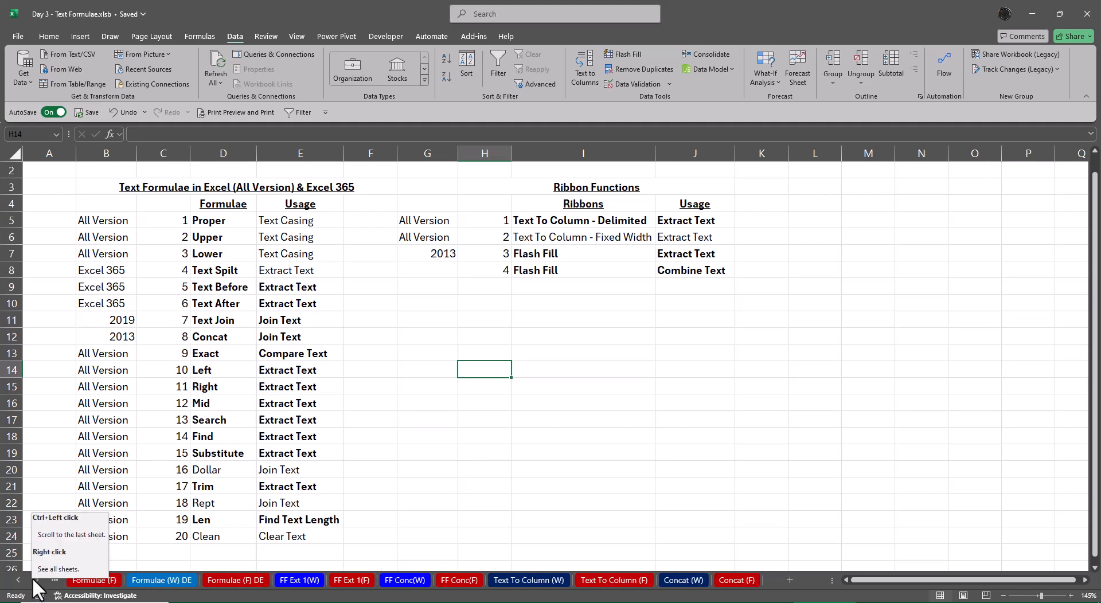
click(1032, 14)
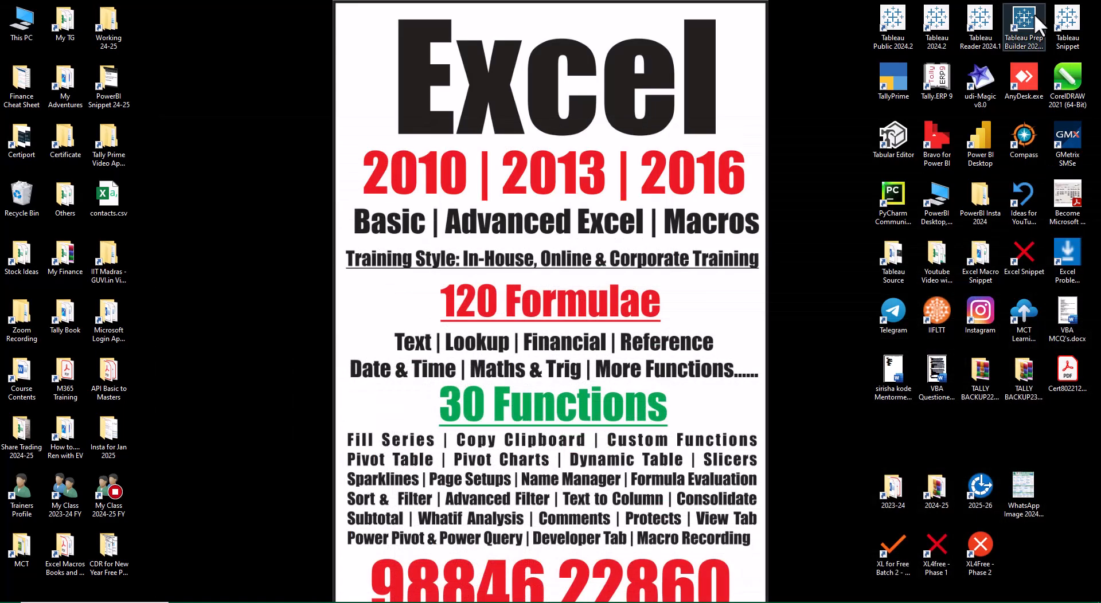
double_click(65, 492)
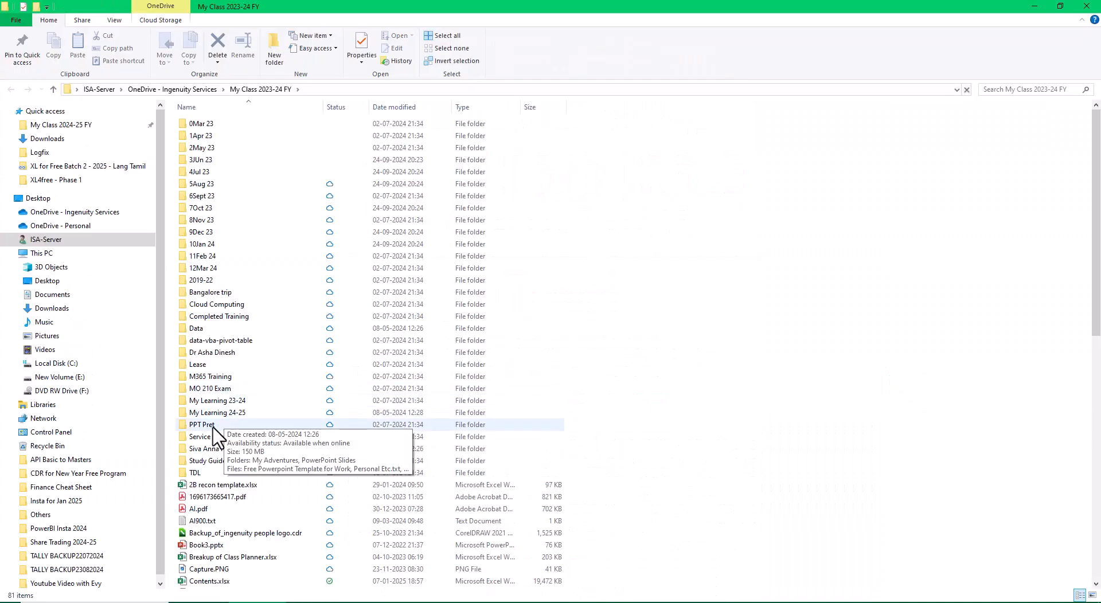
double_click(209, 449)
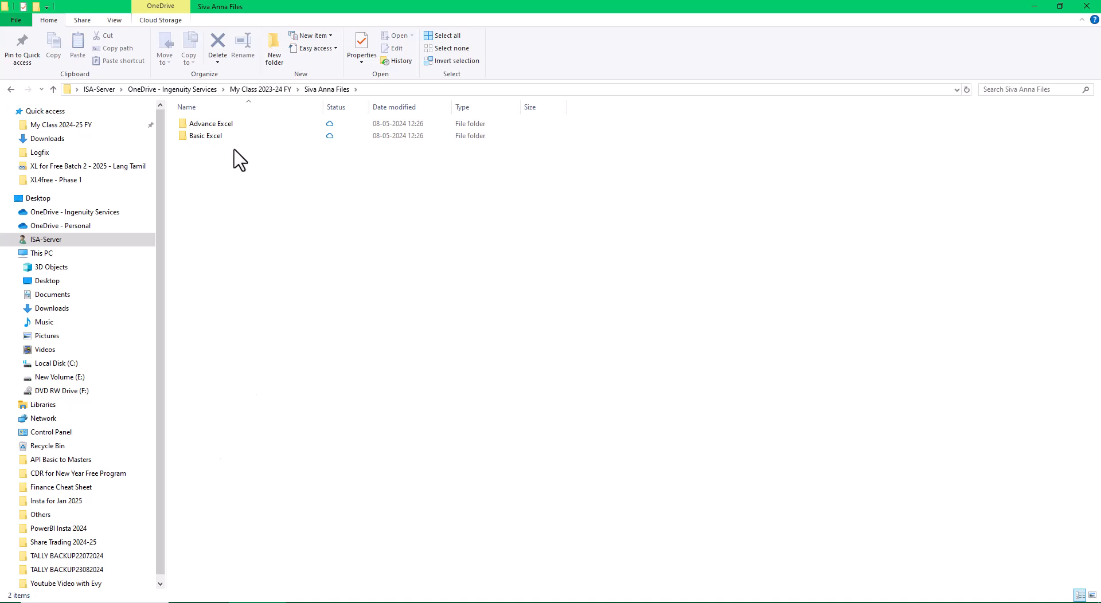
double_click(217, 140)
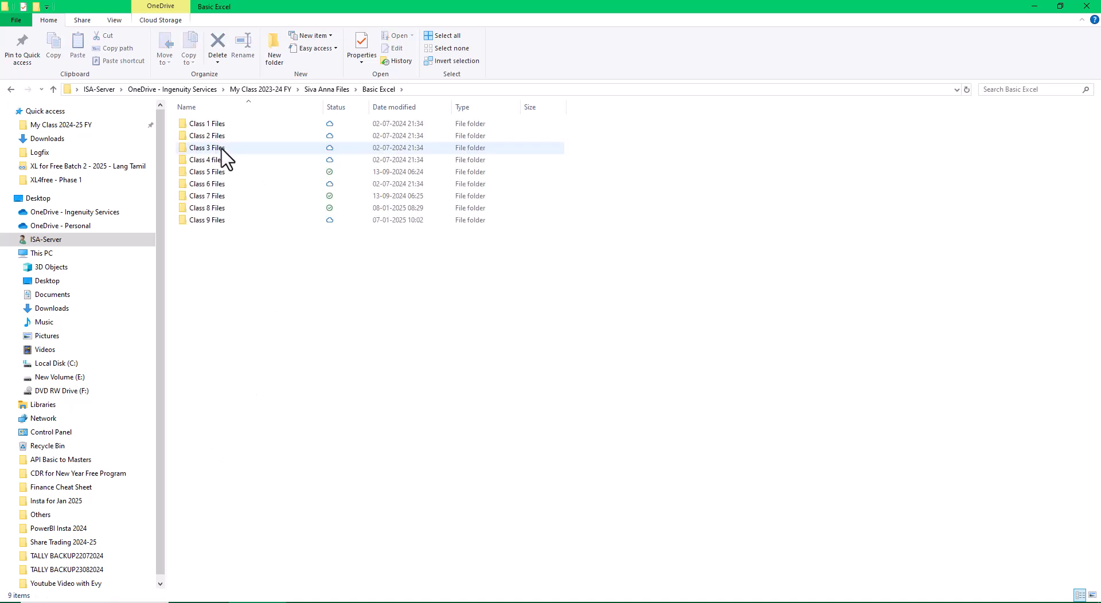
double_click(218, 210)
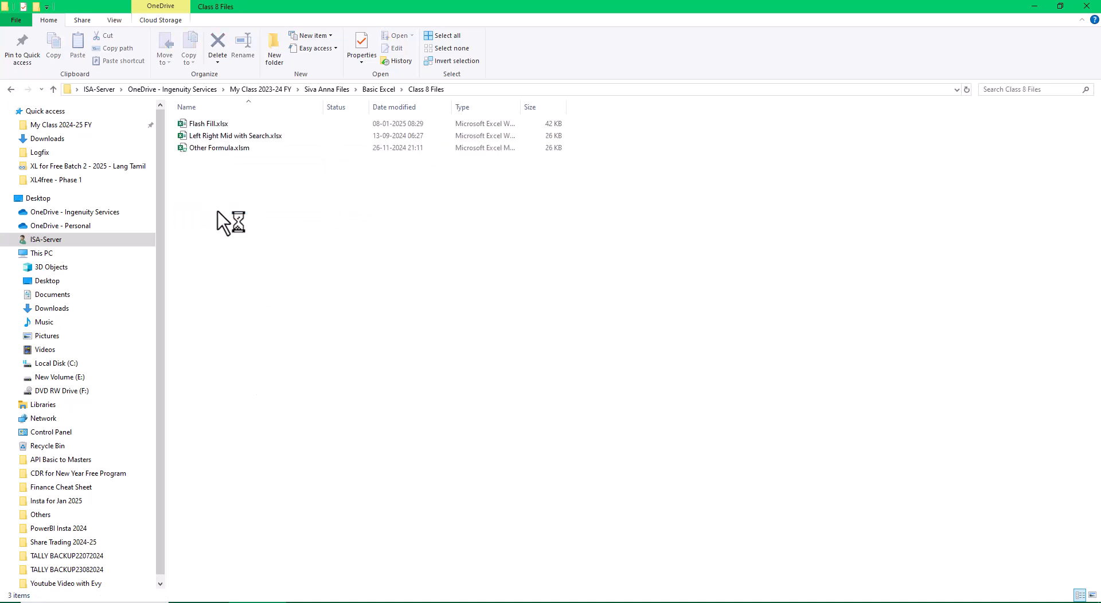
Open the Other Formula.xlsm and Left Right Mid with Search.xlsx workbooks in Excel
double_click(238, 148)
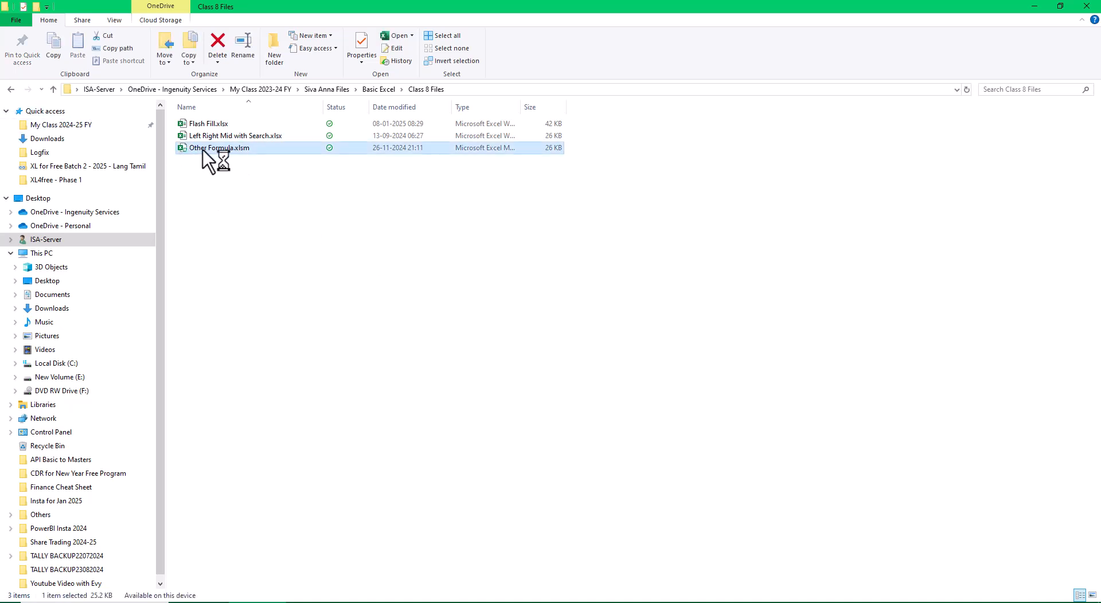
click(202, 135)
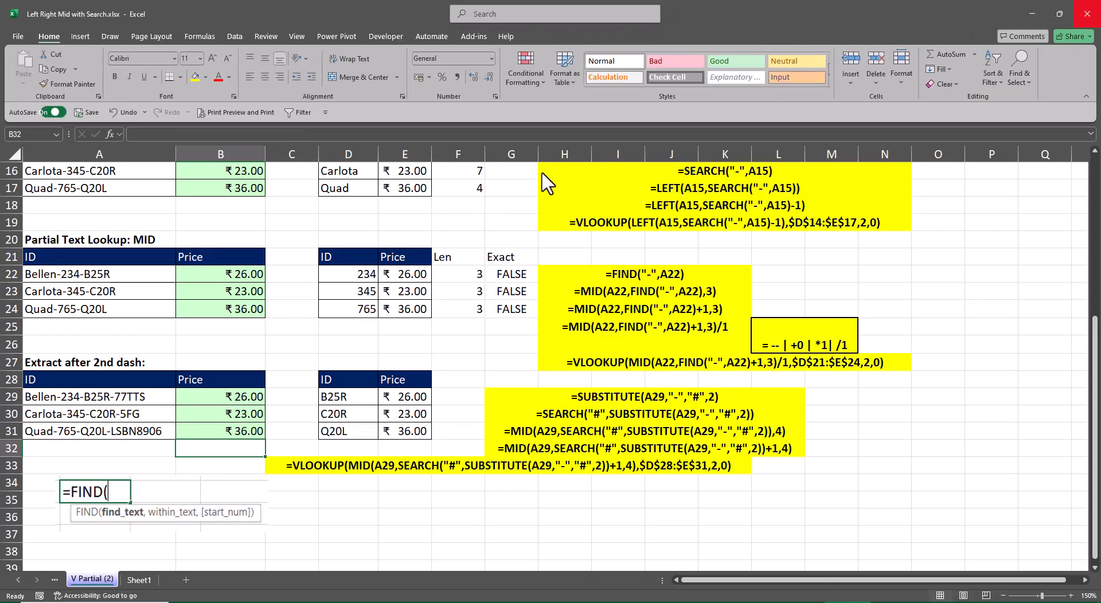
scroll(440, 447, up, 5)
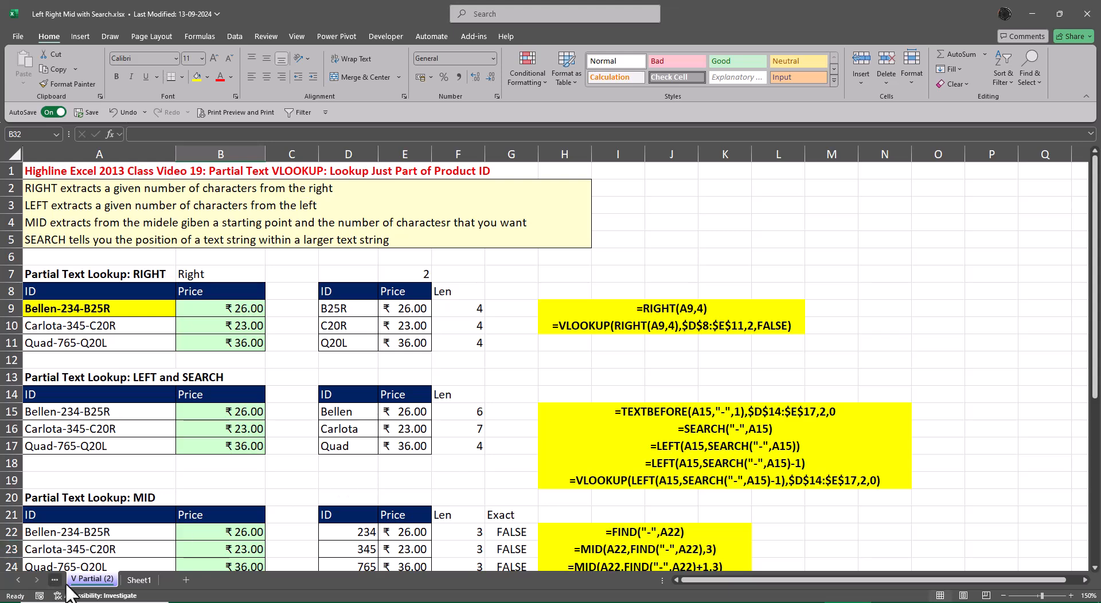
click(137, 580)
Copy the V Partial (2) worksheet to the end of the Day 3 - Text Formulae.xlsb workbook
right_click(79, 580)
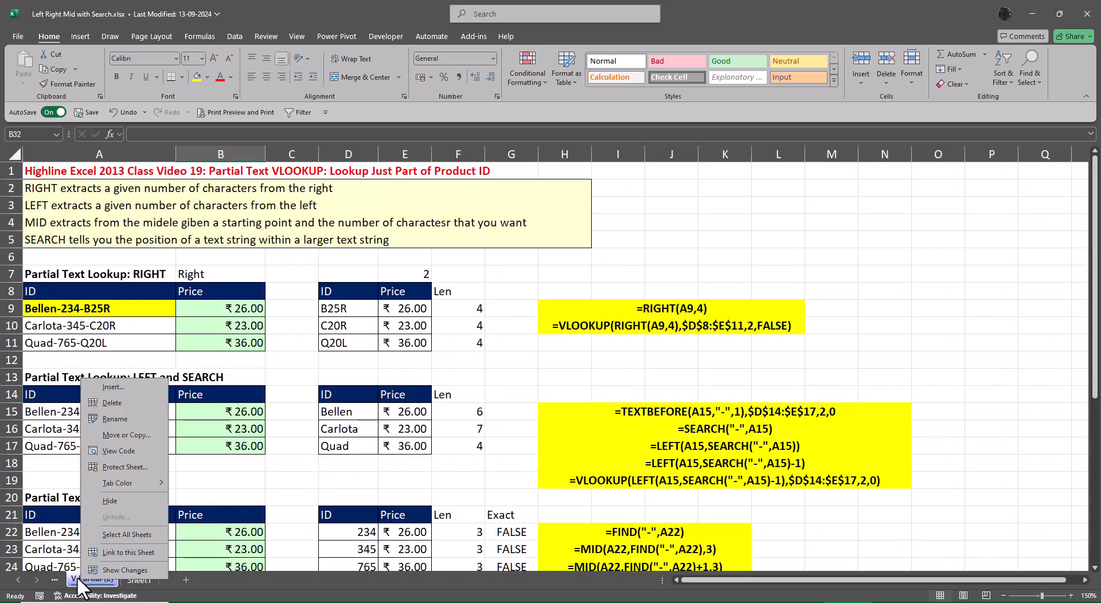
click(143, 436)
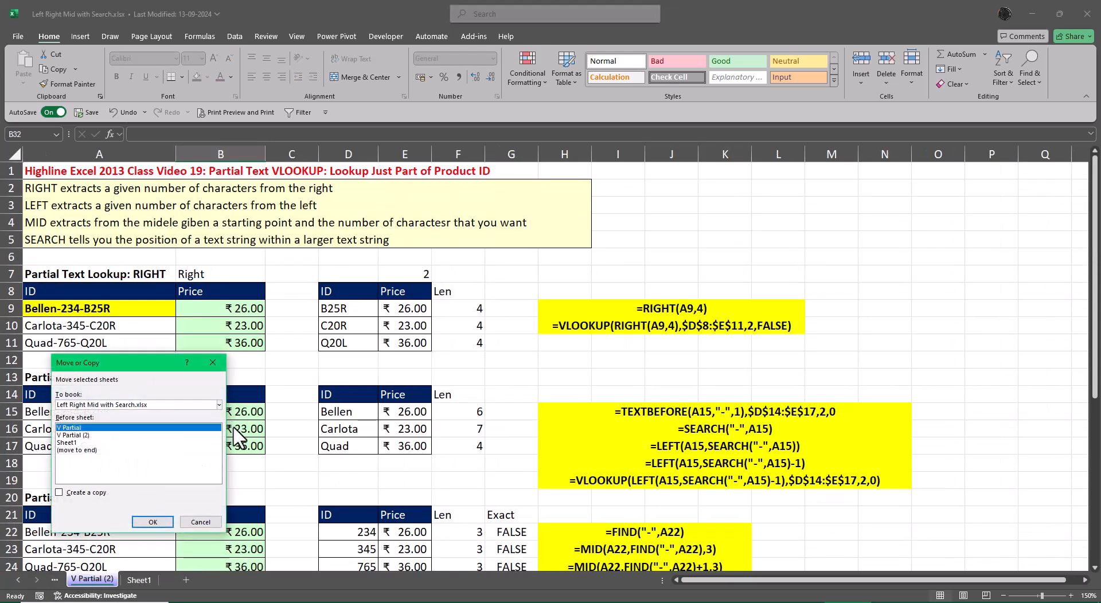
click(219, 405)
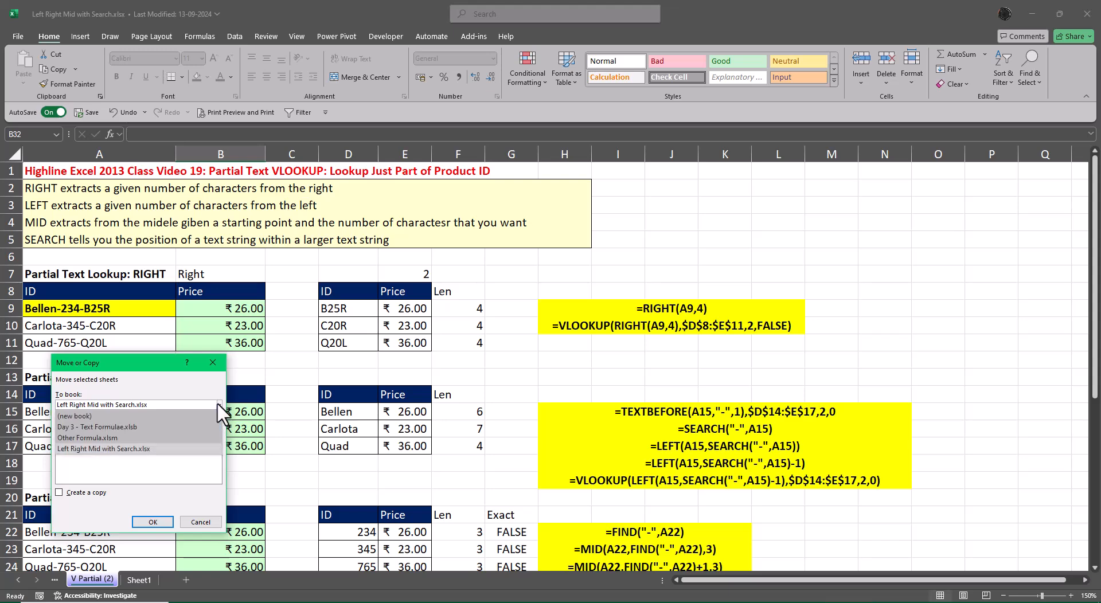
click(161, 427)
scroll(132, 467, down, 3)
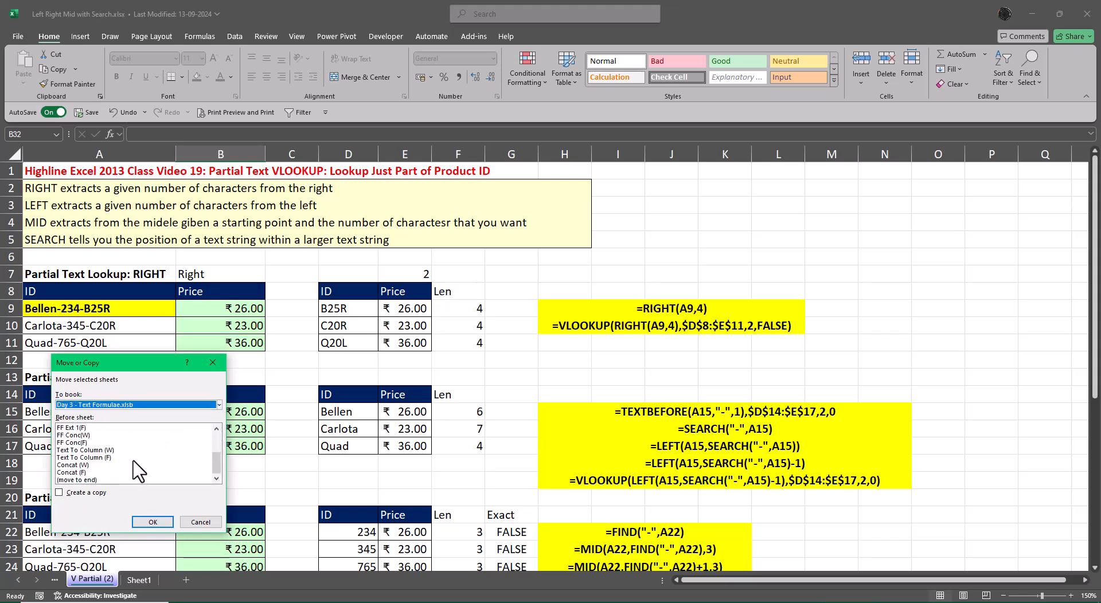
click(92, 480)
click(59, 493)
click(152, 522)
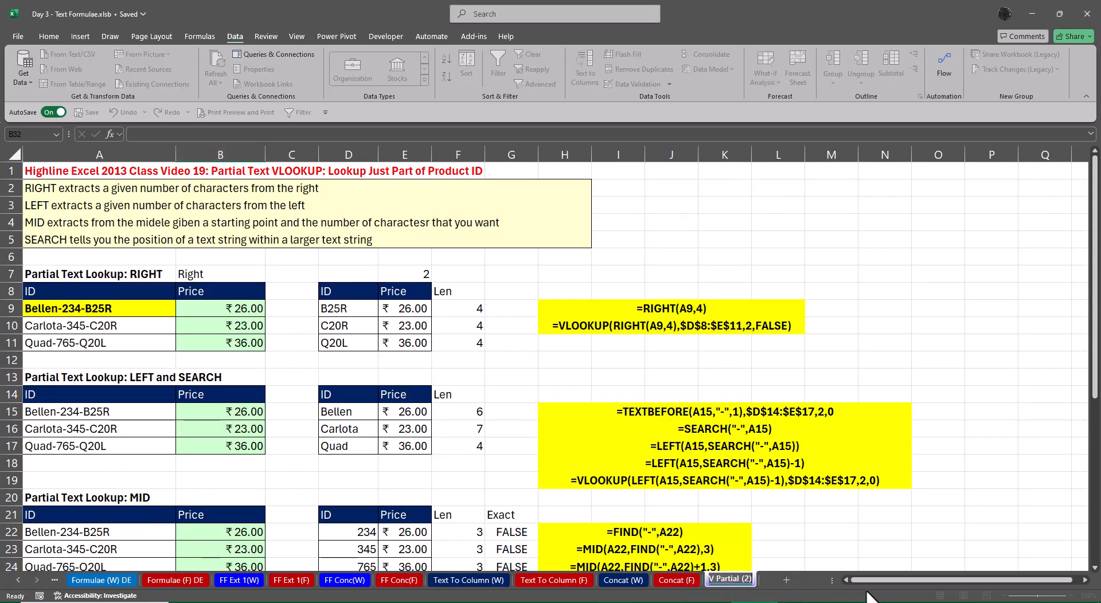
Rename the copied V Partial (2) worksheet as Partial (W)
key(Home)
key(Delete)
key(Delete)
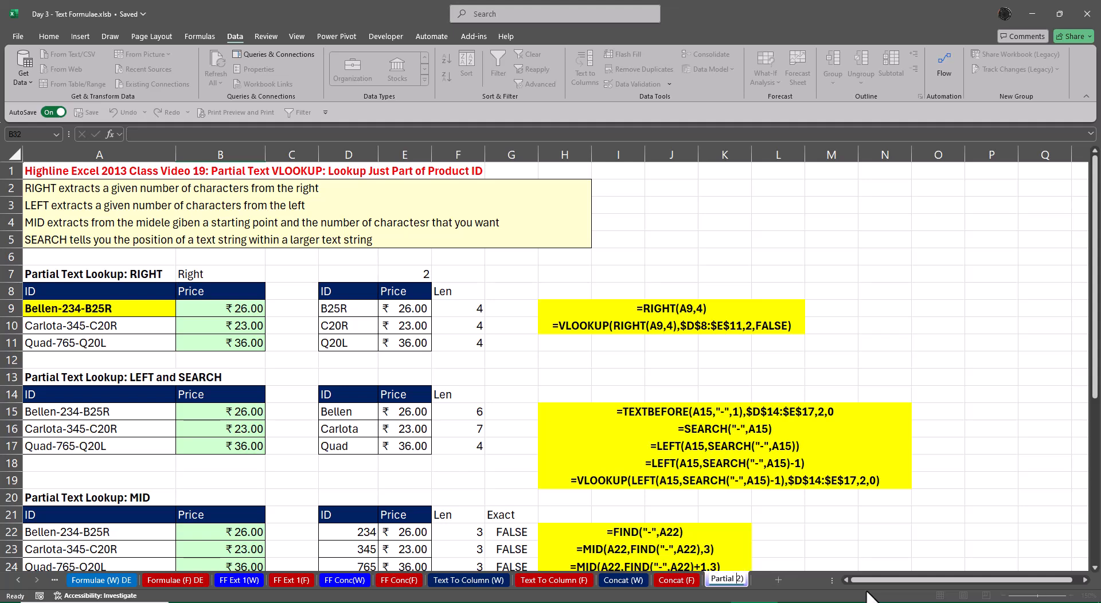
key(Delete)
key(Return)
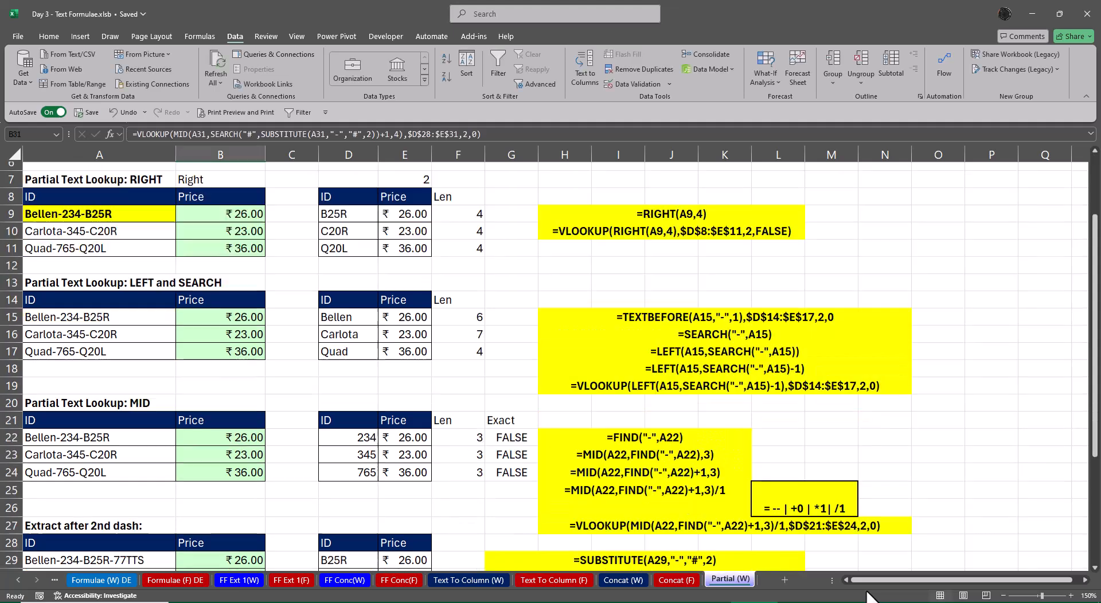
key(Up)
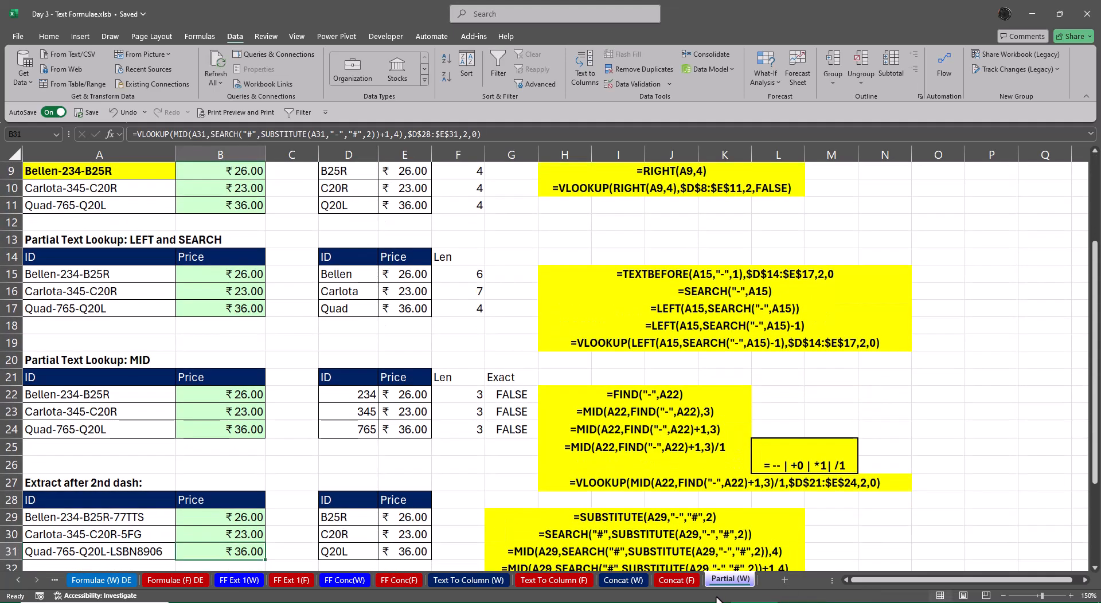
Rename the Partial (W) worksheet as Partial Extract (W)
right_click(720, 581)
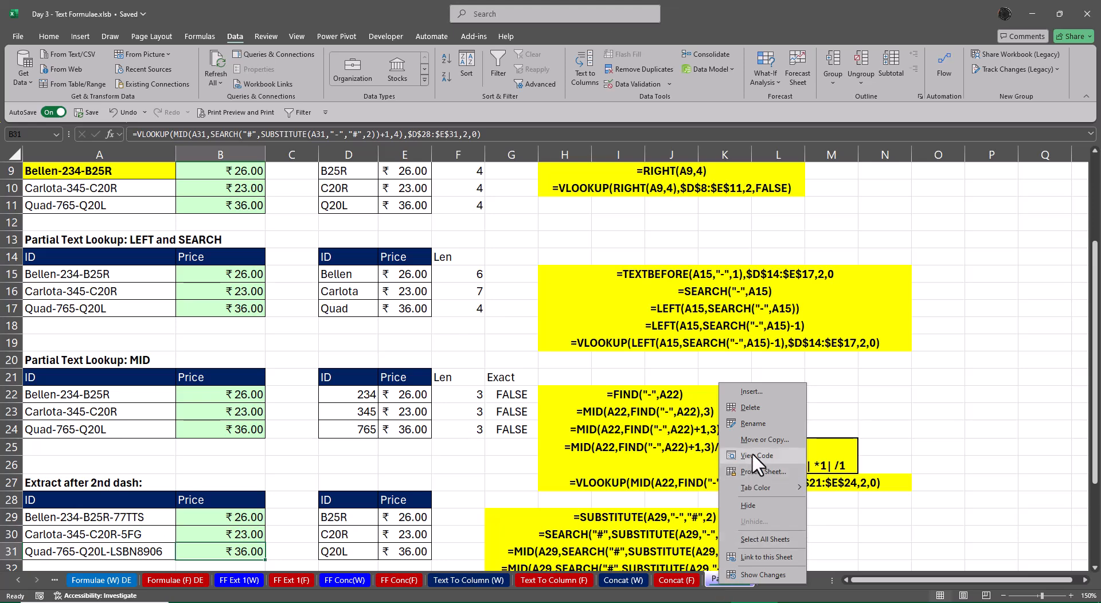
click(754, 423)
key(Right)
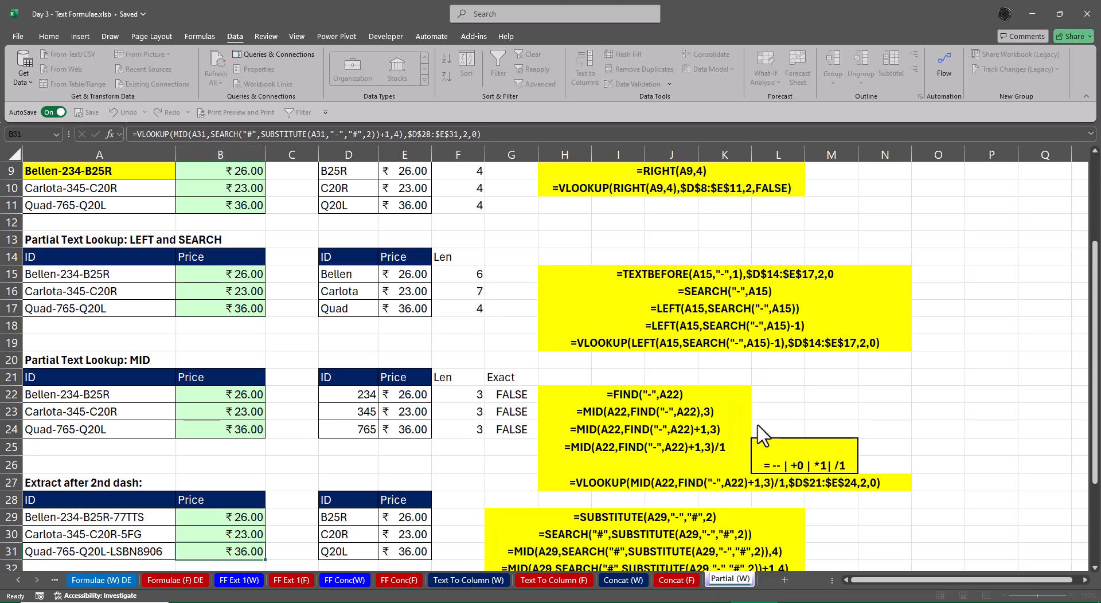
key(Right)
key(Right)
key(Right)
key(Right)
key(Right)
key(Right)
key(Return)
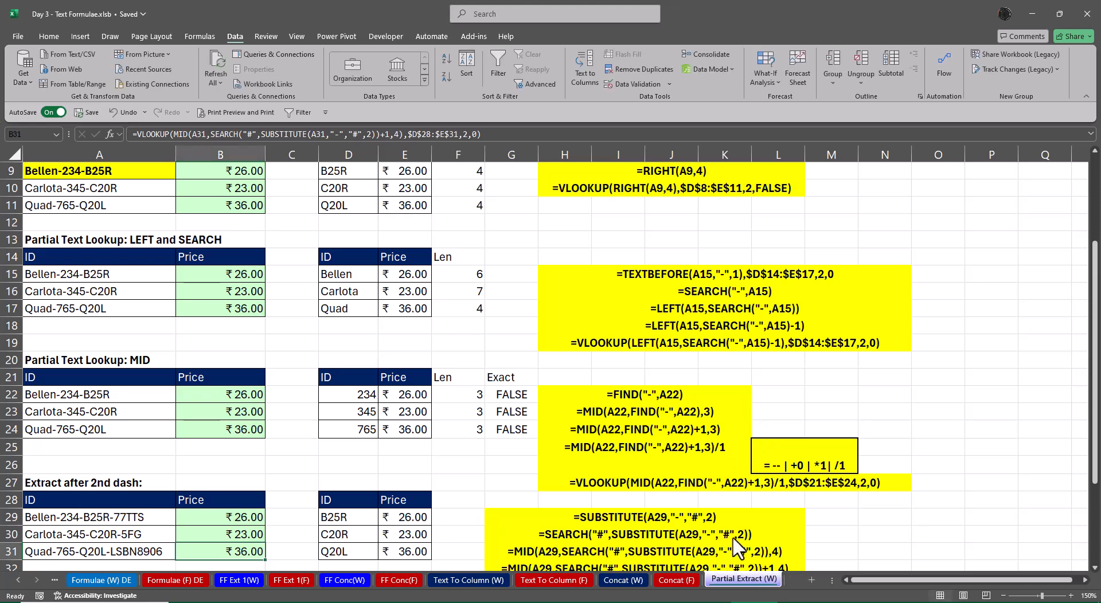
Clear the Price results in B9:B11, B15:B17 and B22:B24 of the Partial Extract (W) sheet
click(674, 580)
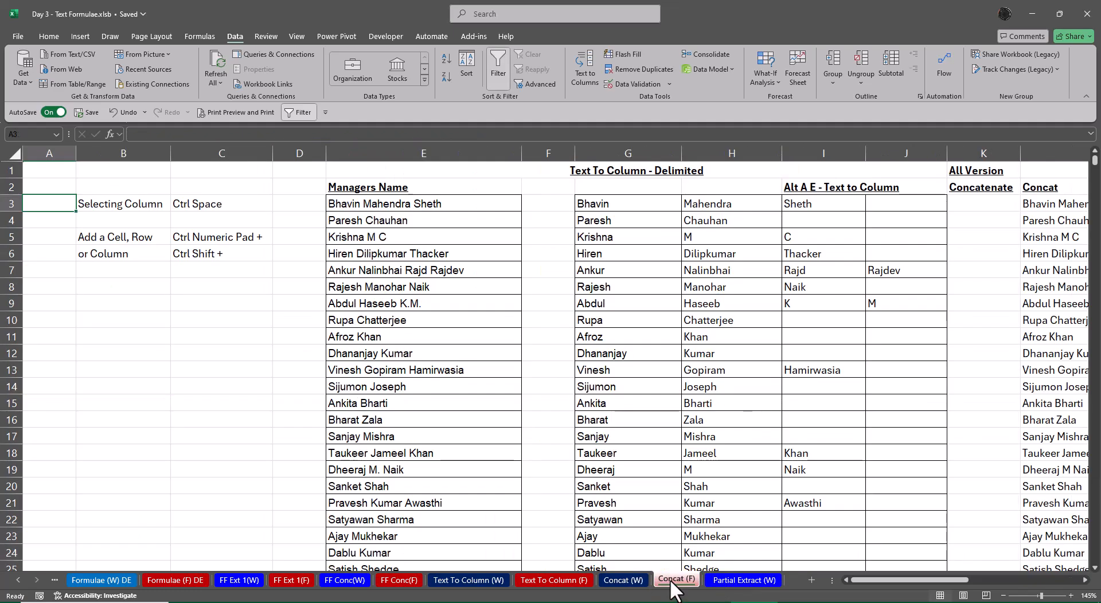
click(739, 580)
scroll(413, 423, up, 3)
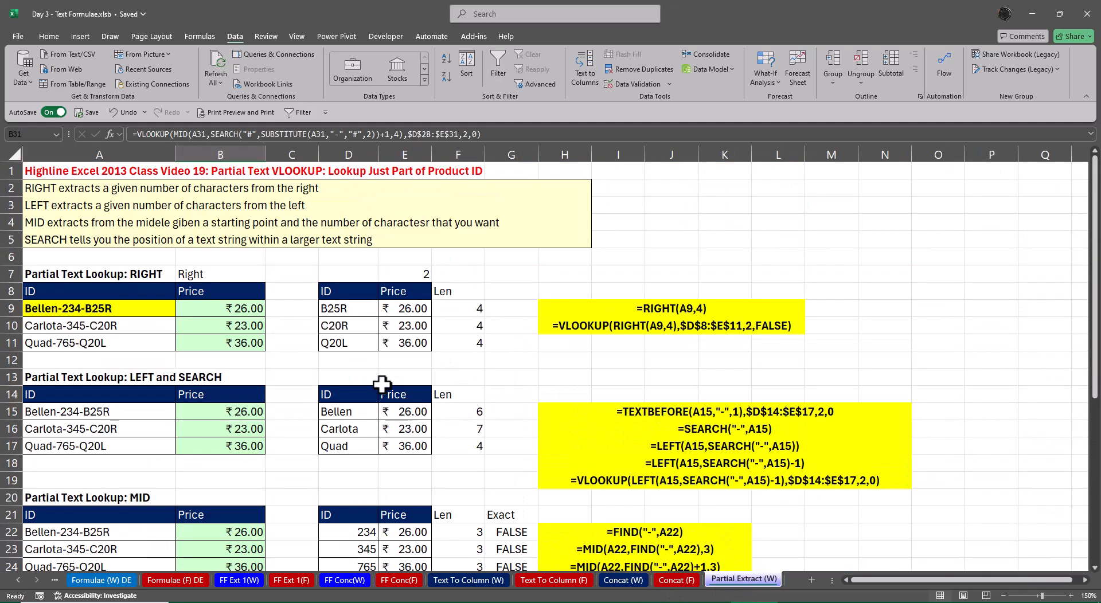
drag(240, 313, 237, 346)
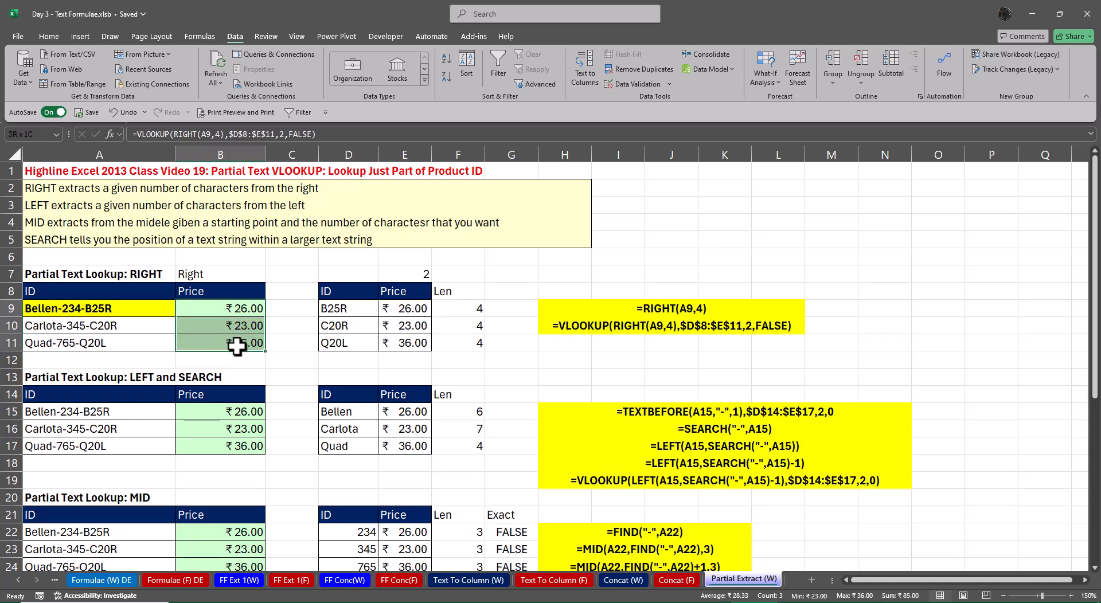
key(Delete)
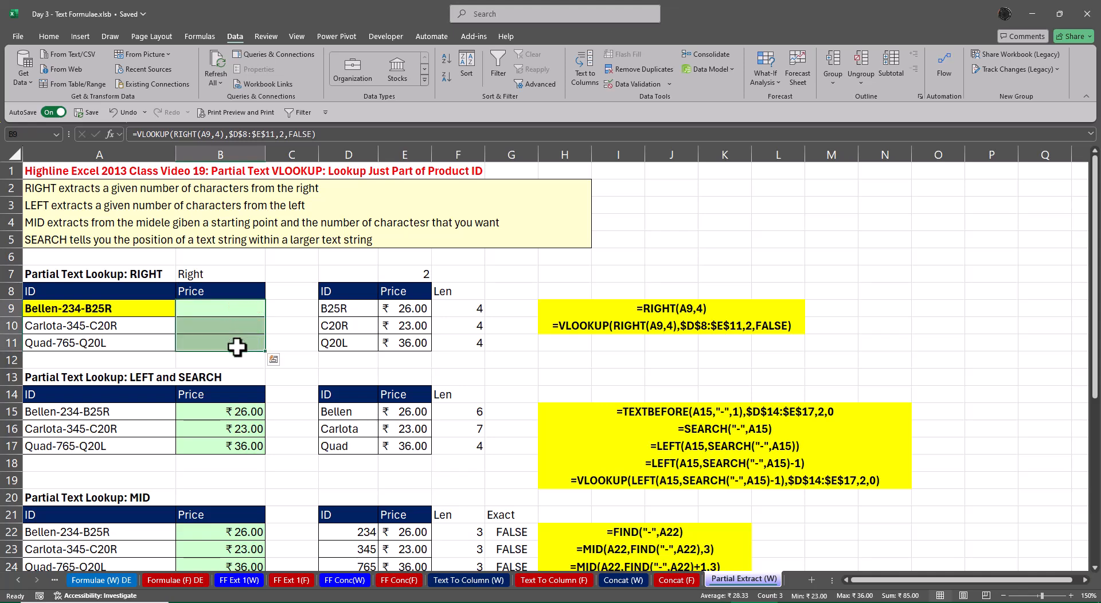
scroll(237, 347, down, 3)
drag(232, 360, 233, 390)
key(Delete)
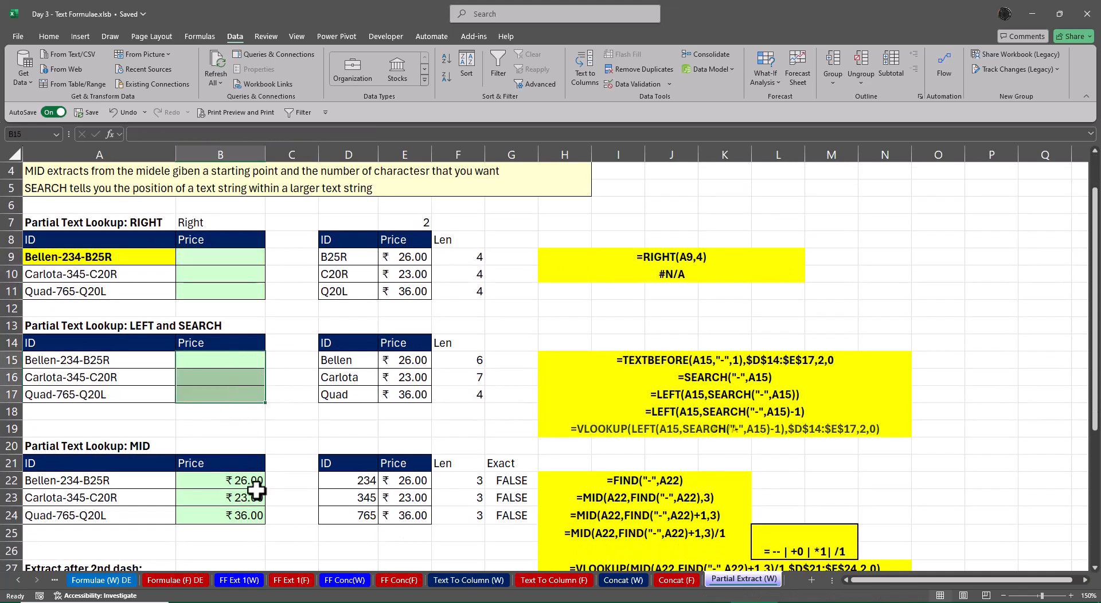
drag(238, 487, 233, 513)
key(Delete)
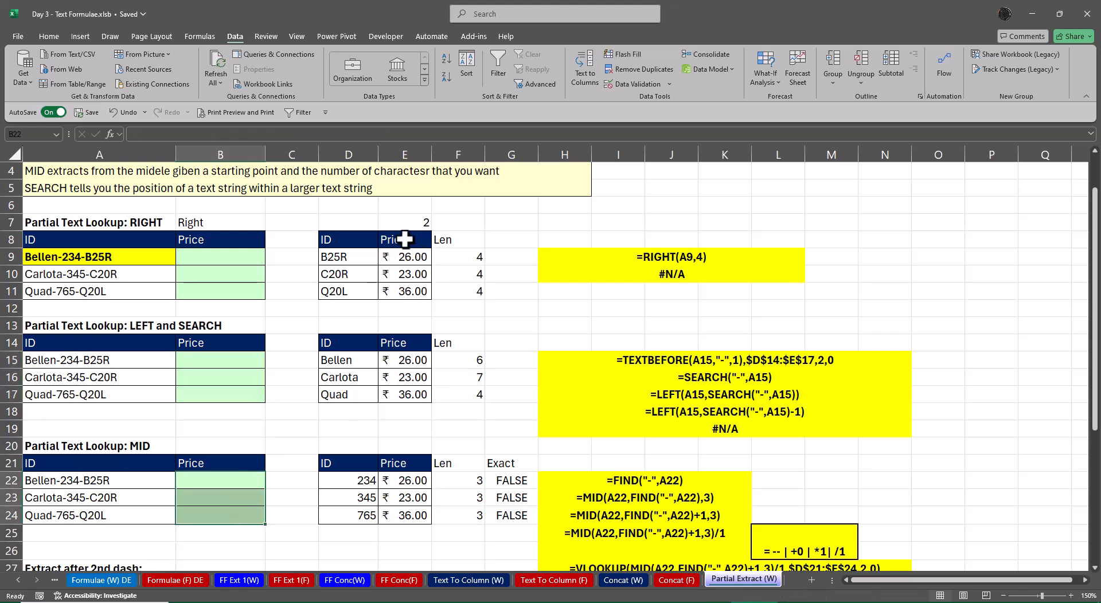
Delete Price column E beside the lookup IDs, and clear the Len and Exact helper cells in E8:F24
click(406, 151)
right_click(407, 151)
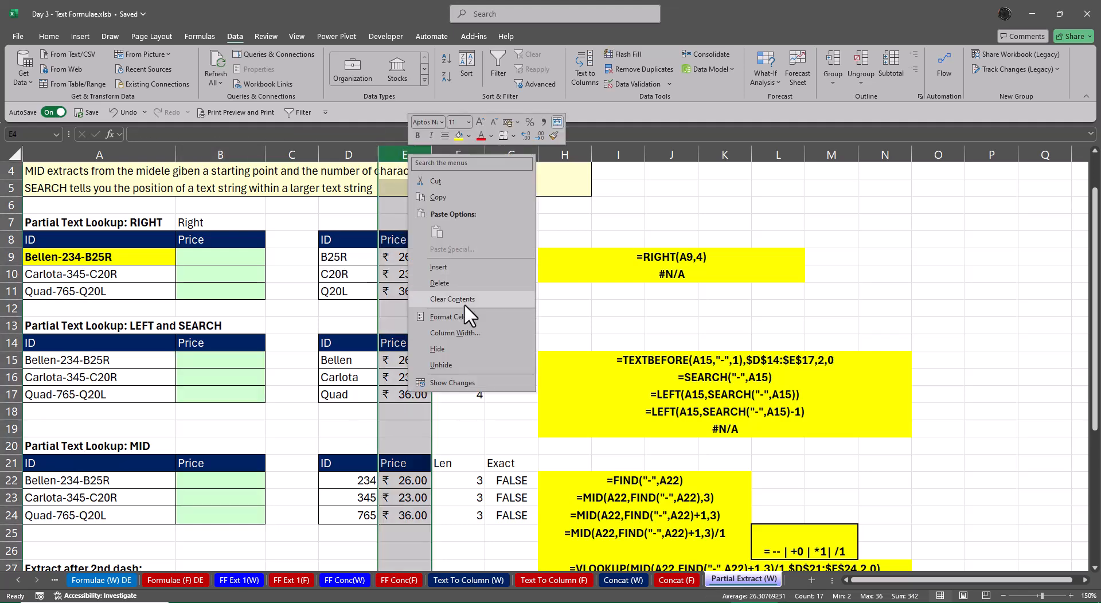
click(458, 281)
click(496, 302)
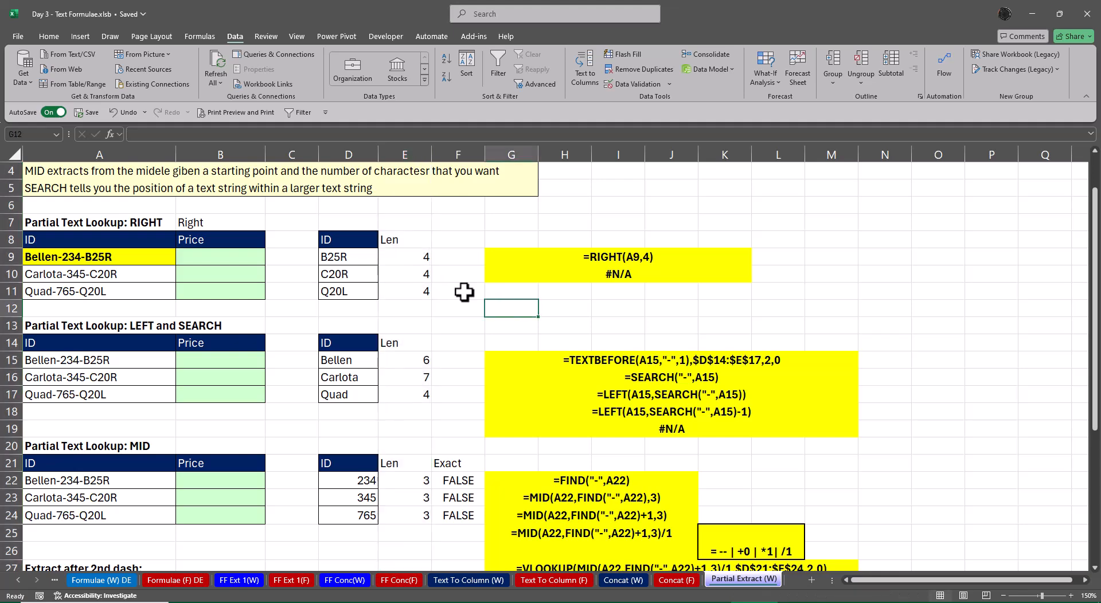
drag(412, 240, 452, 512)
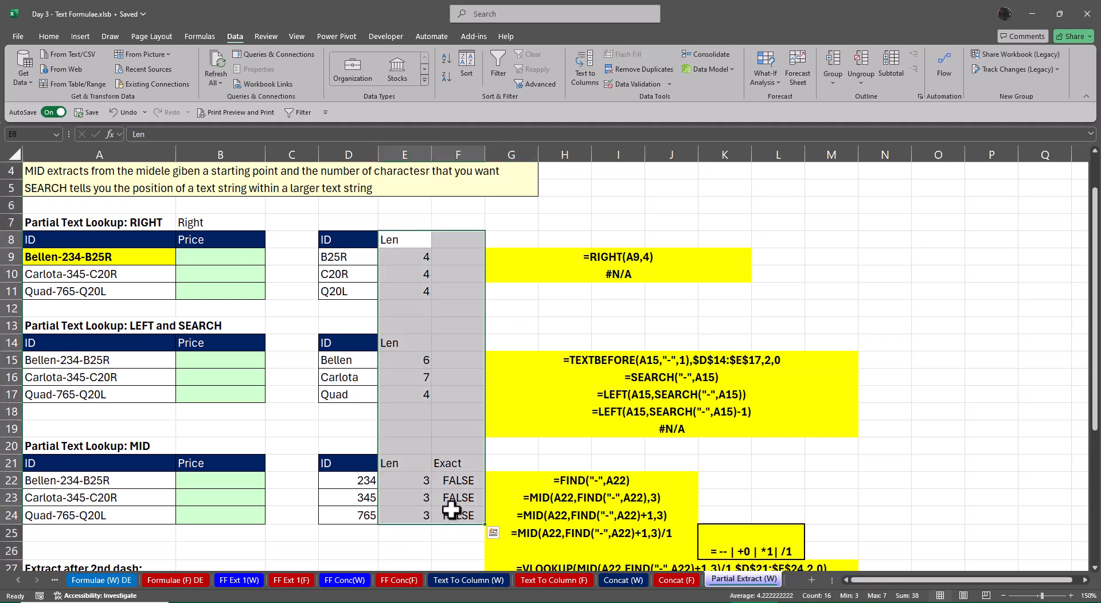
key(Delete)
Delete the block of yellow formula notes in F9:M32, shifting the cells up
drag(551, 258, 625, 422)
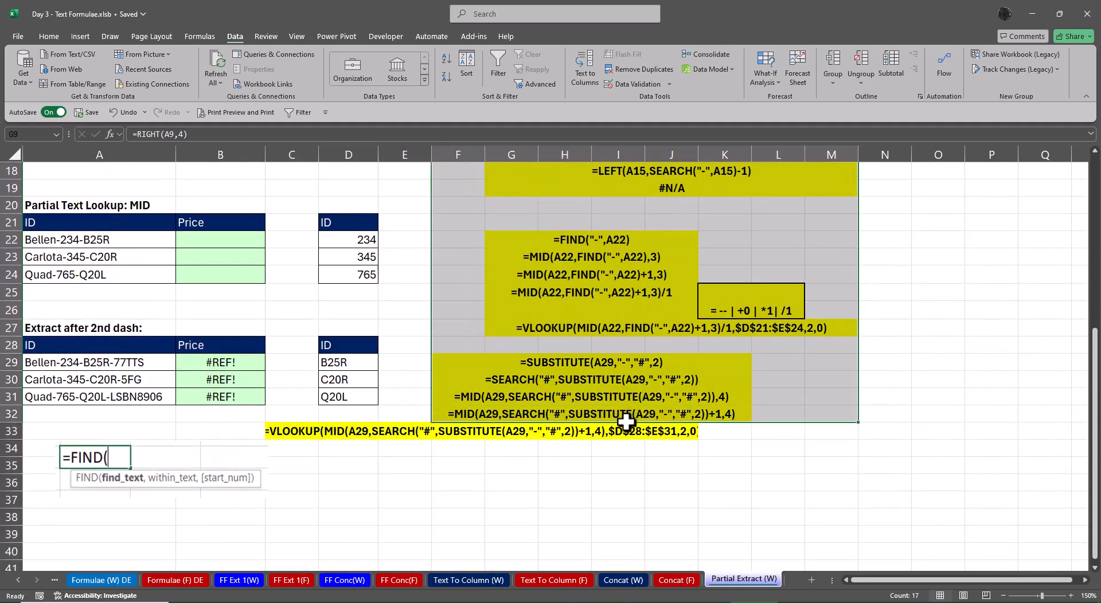
key(ctrl+minus)
key(Down)
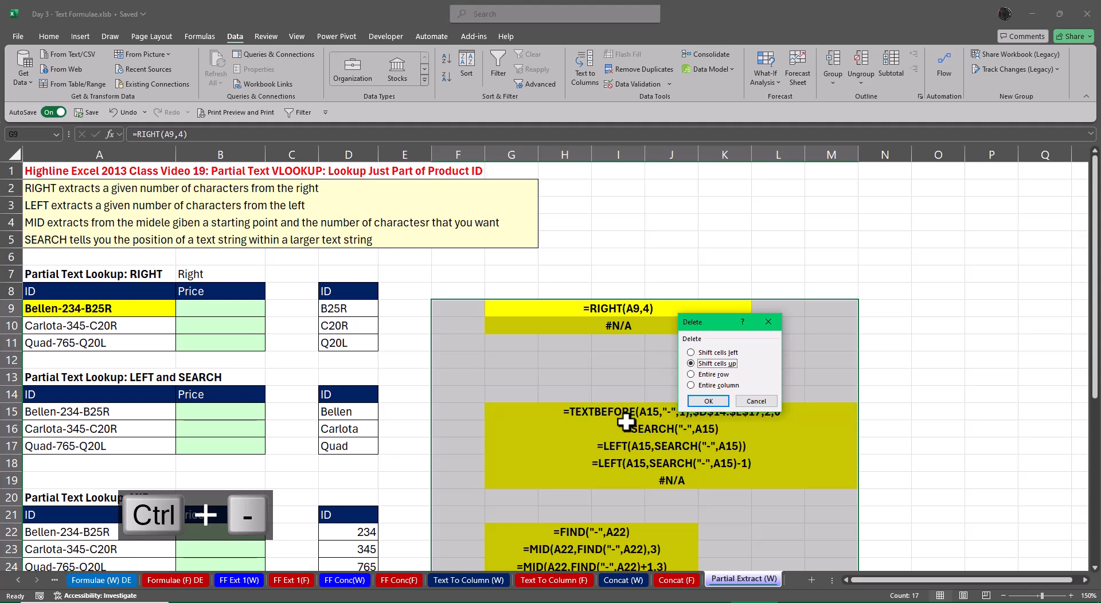
key(Return)
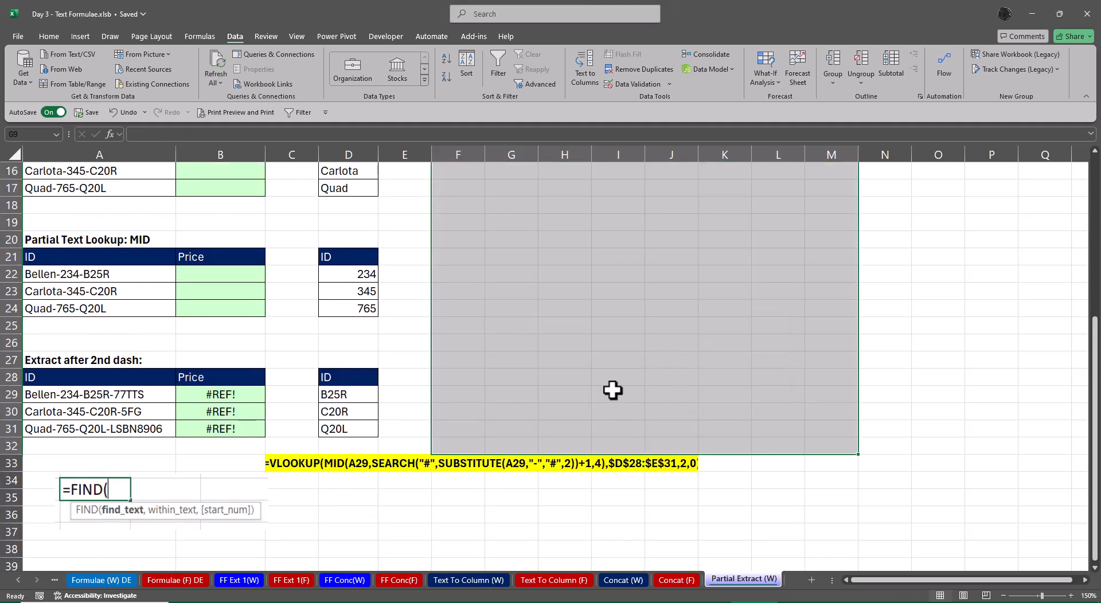
Delete row 33 containing the remaining yellow VLOOKUP formula note
click(290, 462)
key(shift+space)
key(ctrl+minus)
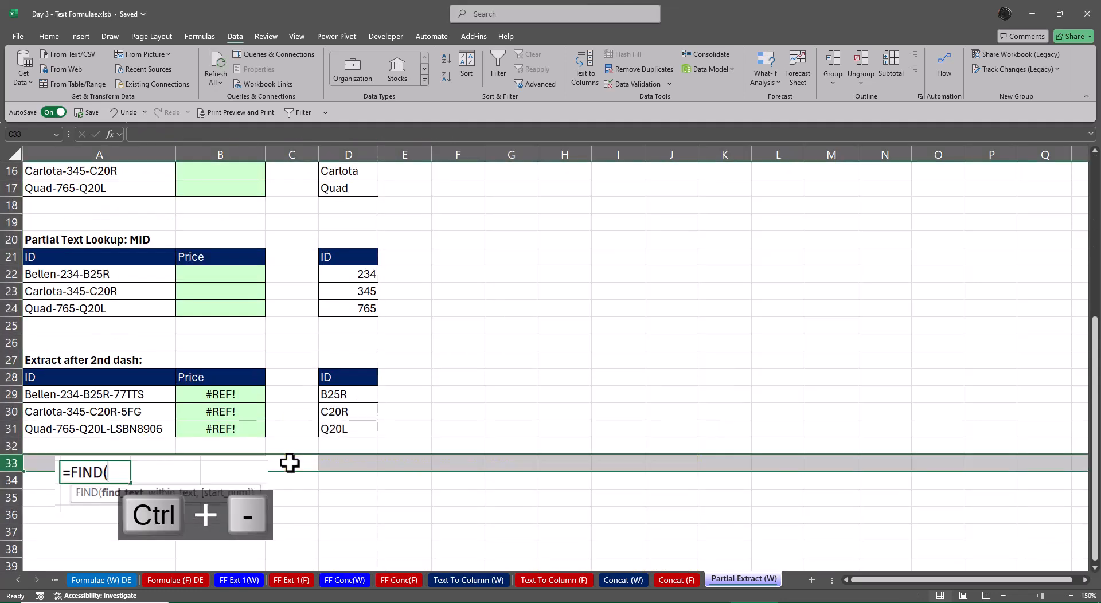
click(545, 344)
scroll(544, 345, up, 3)
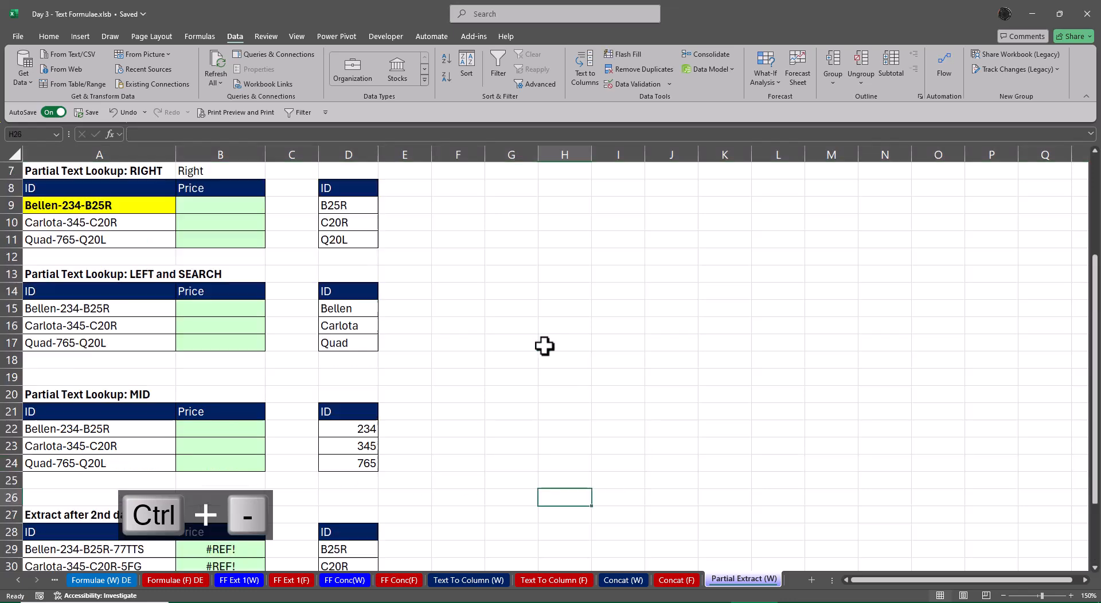
scroll(544, 345, up, 2)
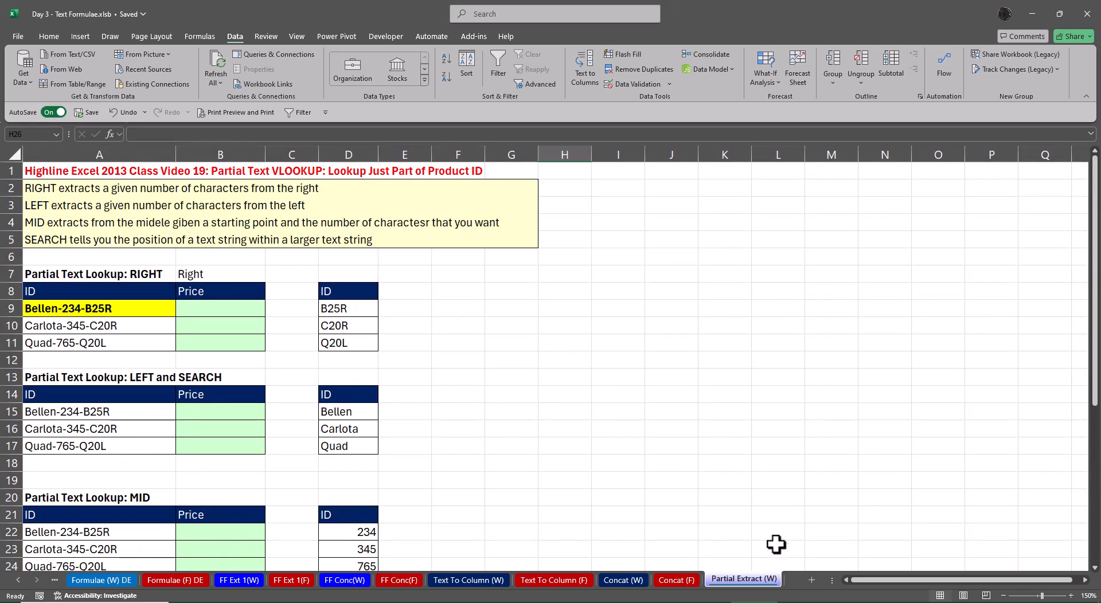
Create a copy of the Partial Extract (W) worksheet at the end of the same workbook
right_click(754, 576)
click(802, 441)
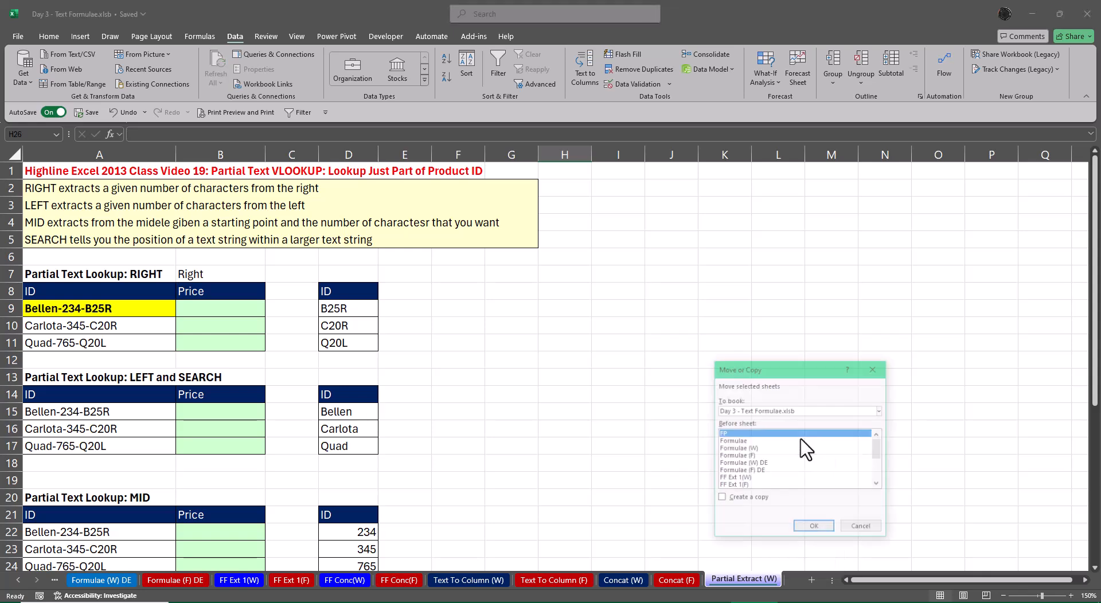
scroll(768, 470, down, 3)
click(746, 486)
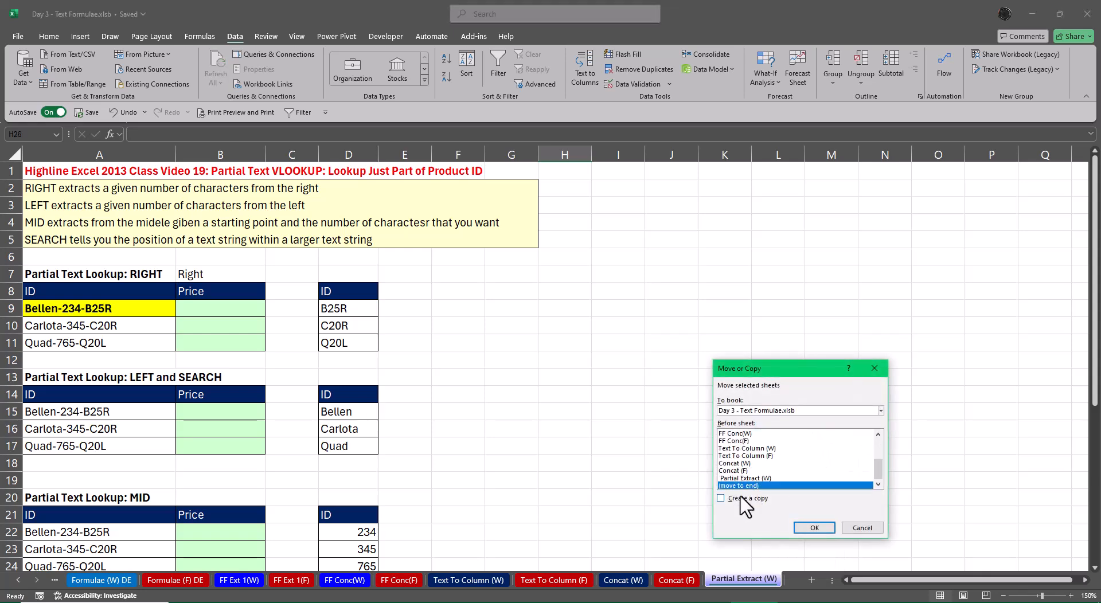
click(721, 498)
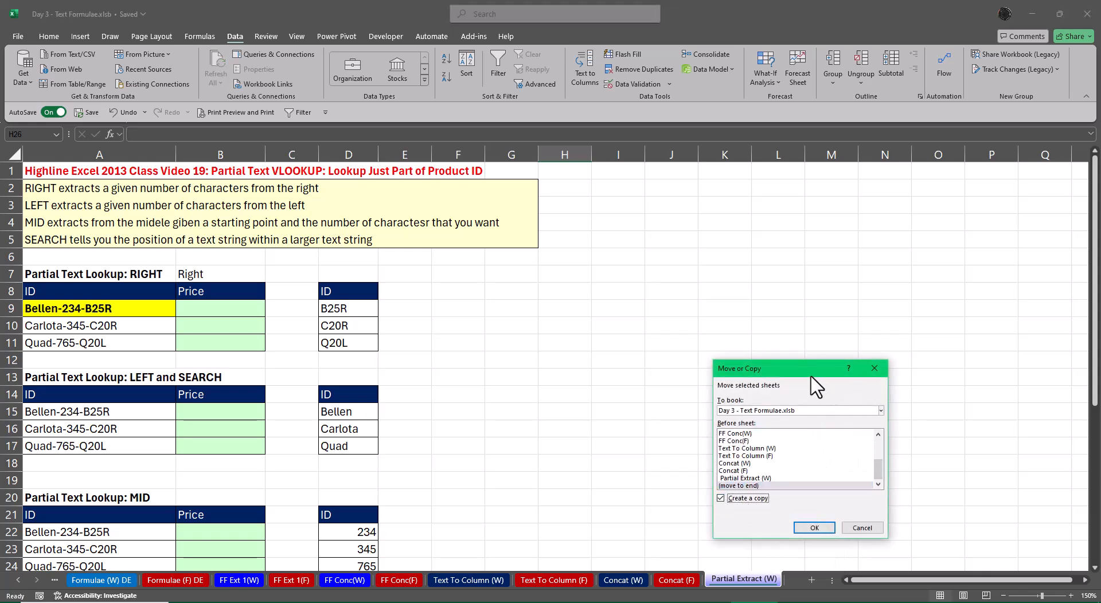
drag(810, 374, 858, 150)
click(862, 304)
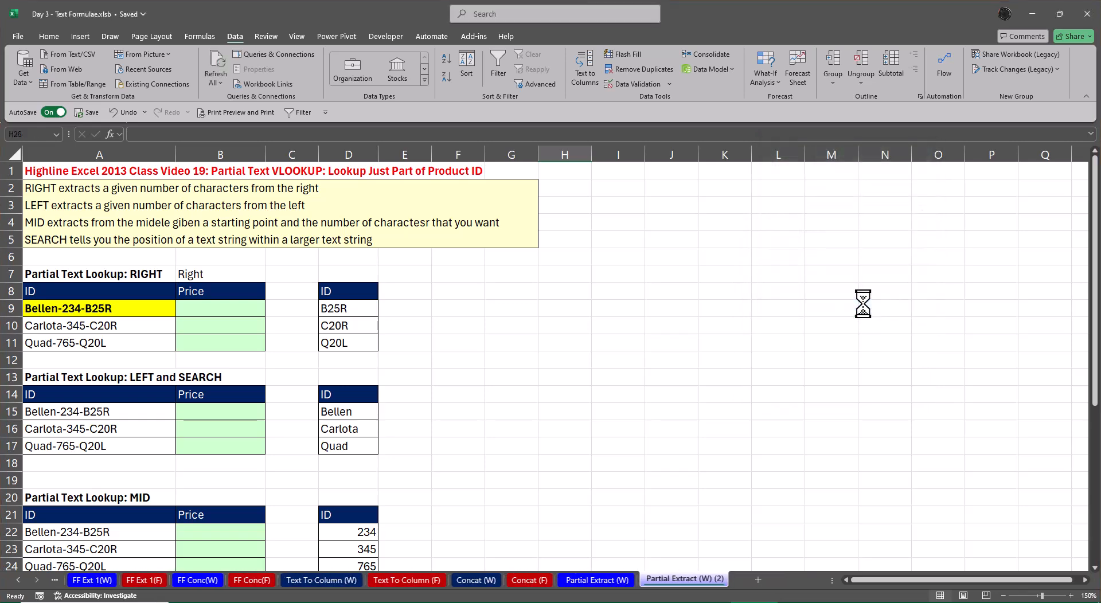
Rename the copied worksheet as Partial Extract (F)
double_click(688, 580)
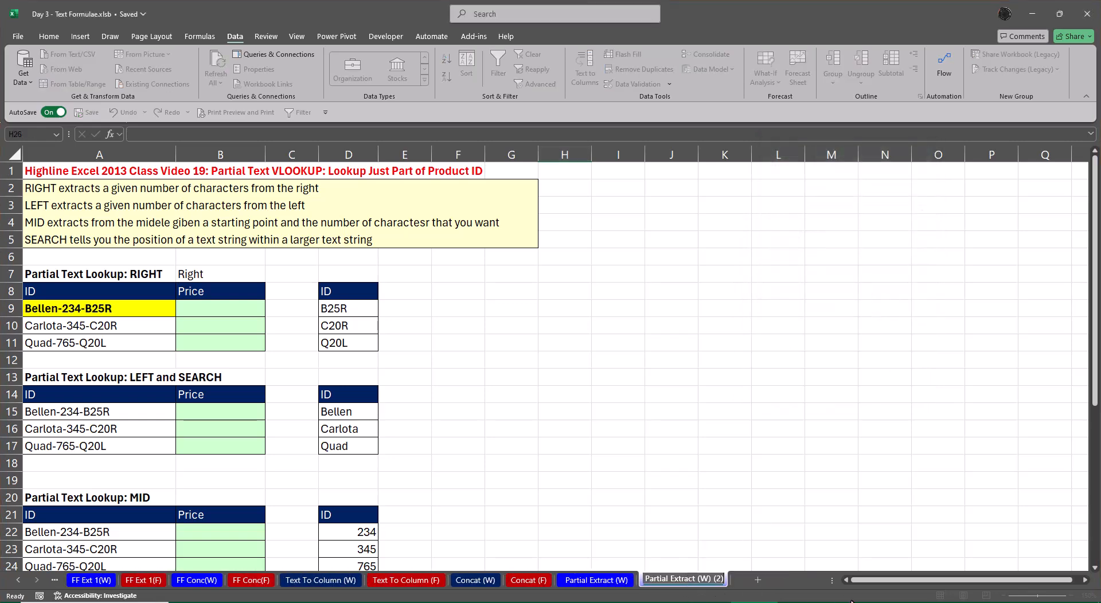
key(Right)
key(Left)
key(Left)
key(Left)
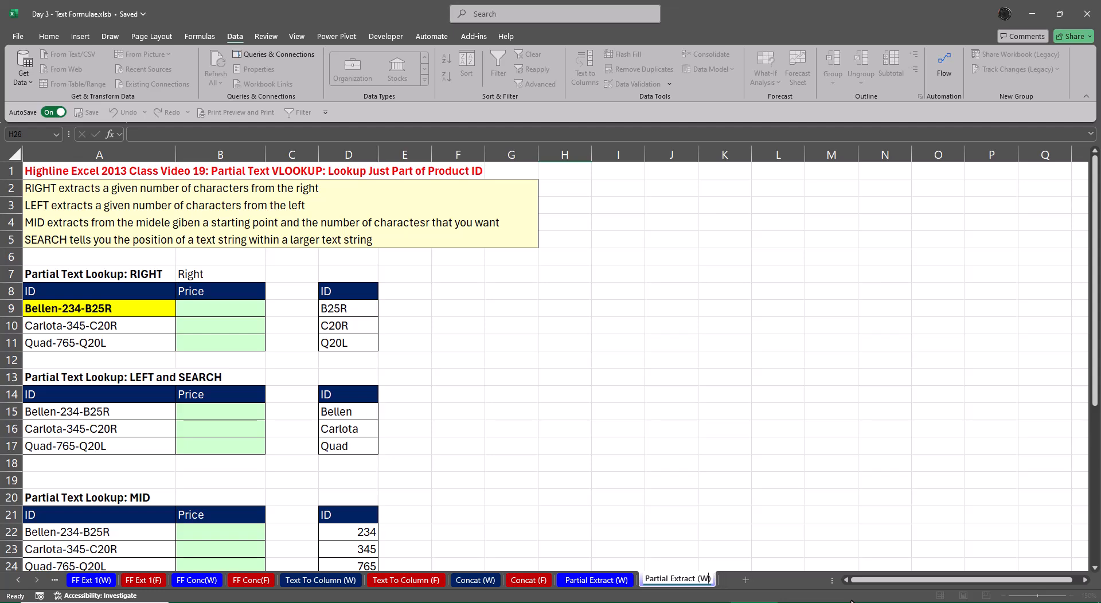
key(Return)
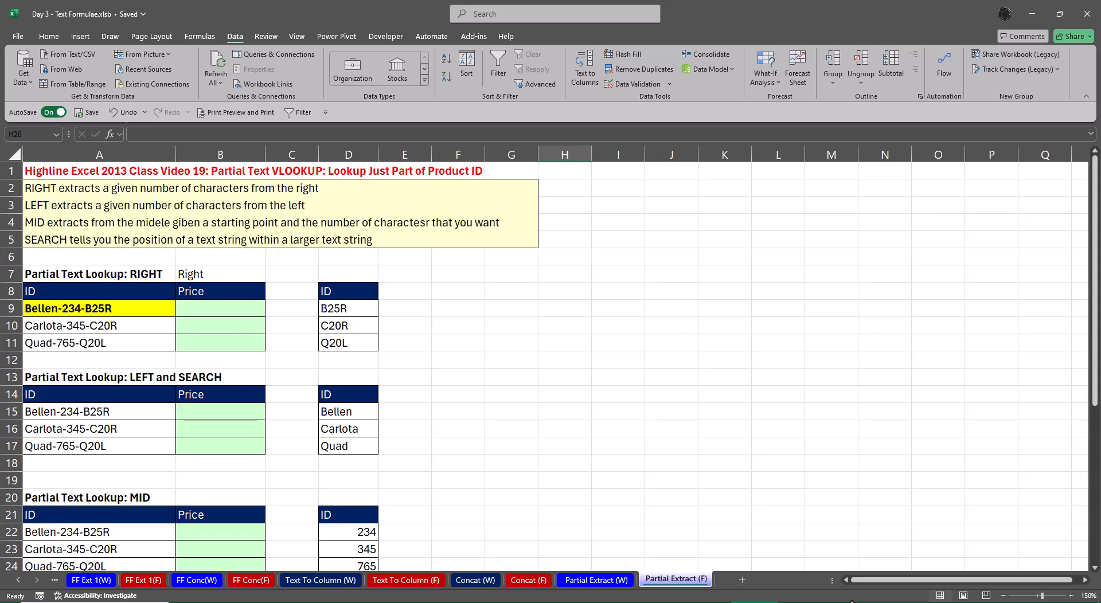
Delete the title in row 1 from both the Partial Extract (F) and Partial Extract (W) sheets
click(11, 170)
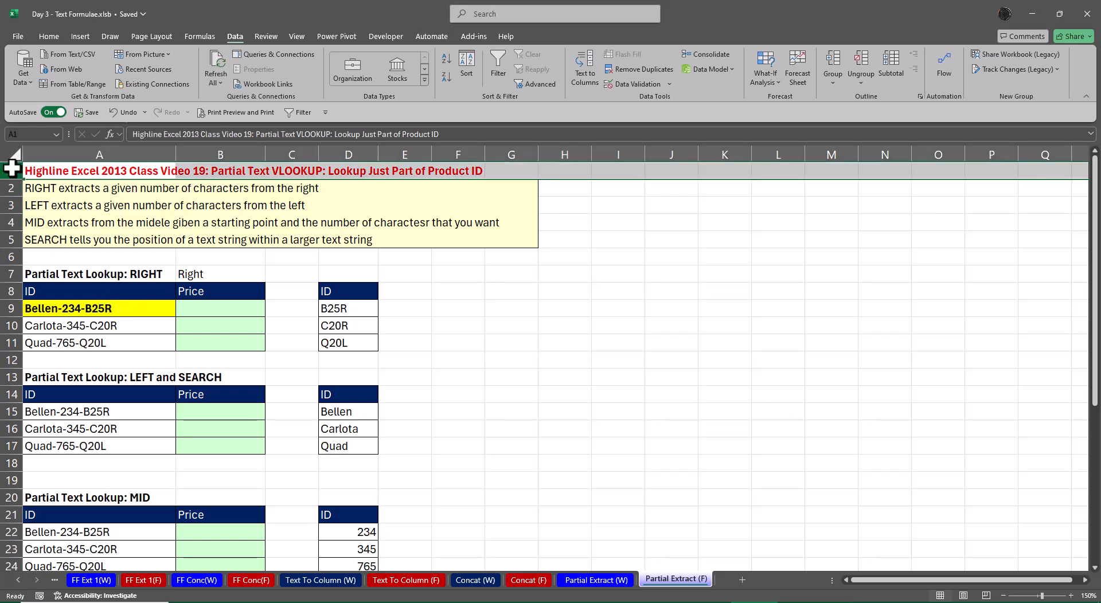
key(ctrl+minus)
click(471, 392)
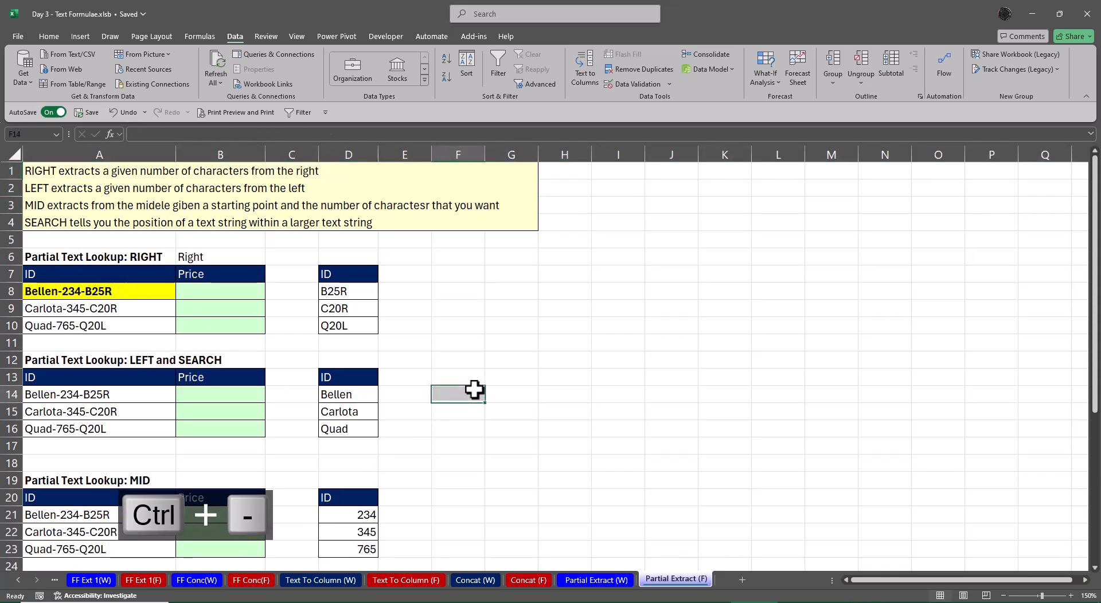
click(596, 580)
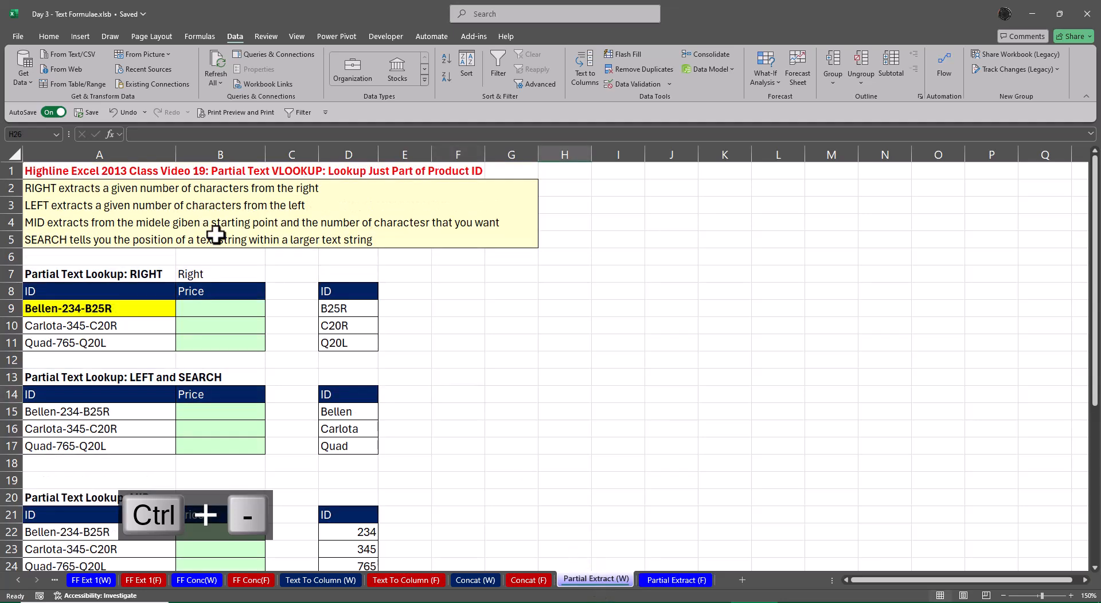
click(9, 172)
key(ctrl+minus)
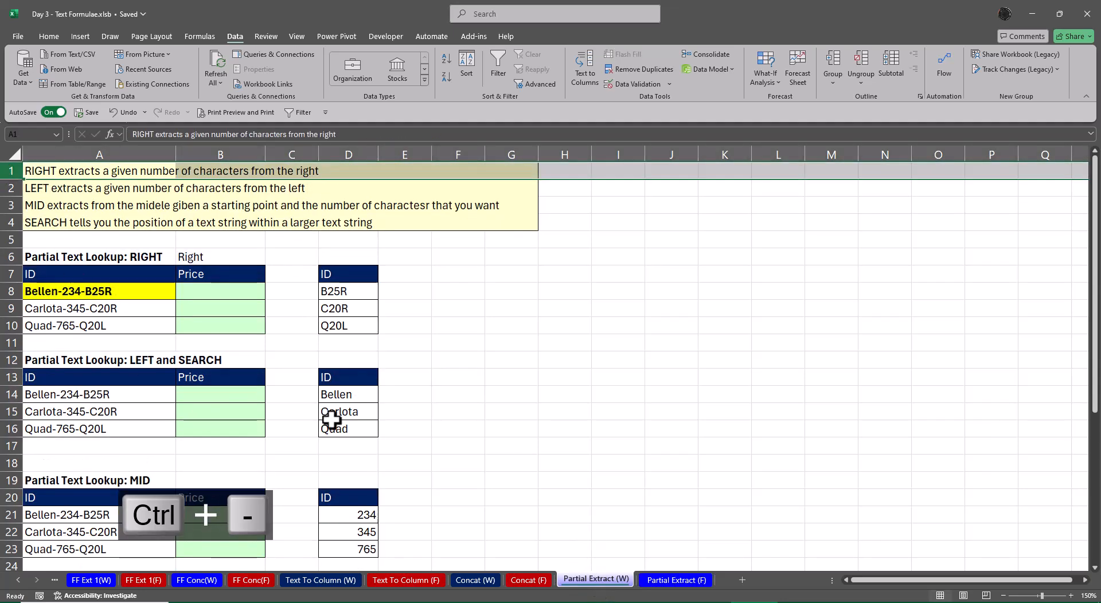
click(553, 399)
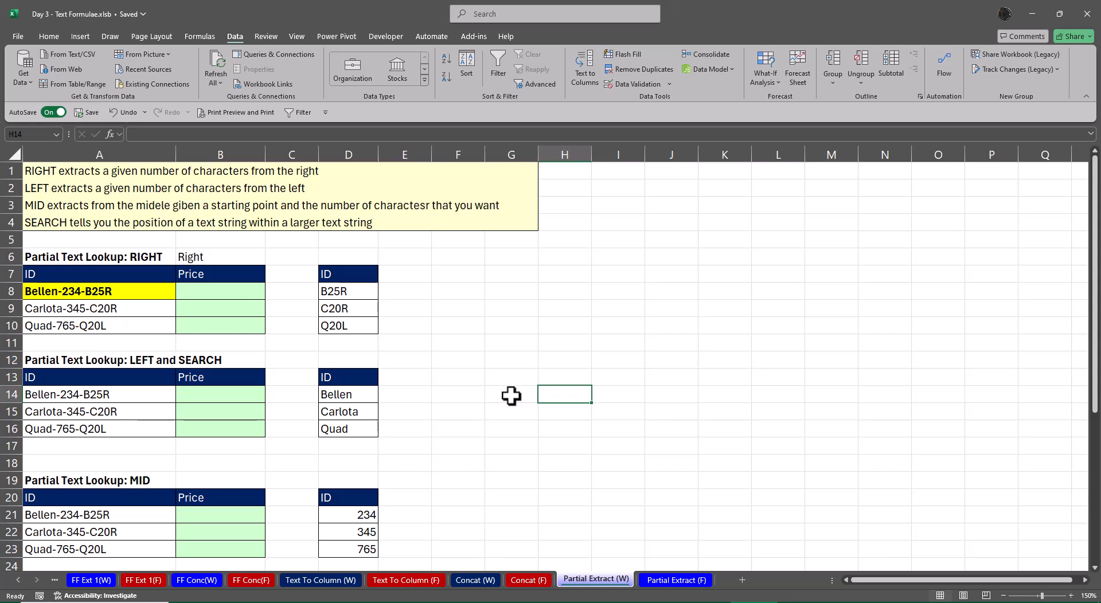
Copy the ID and Price practice tables in A6:B30 to G6 and autofit the widths of columns G and H
drag(67, 256, 224, 487)
key(ctrl+c)
scroll(646, 464, up, 4)
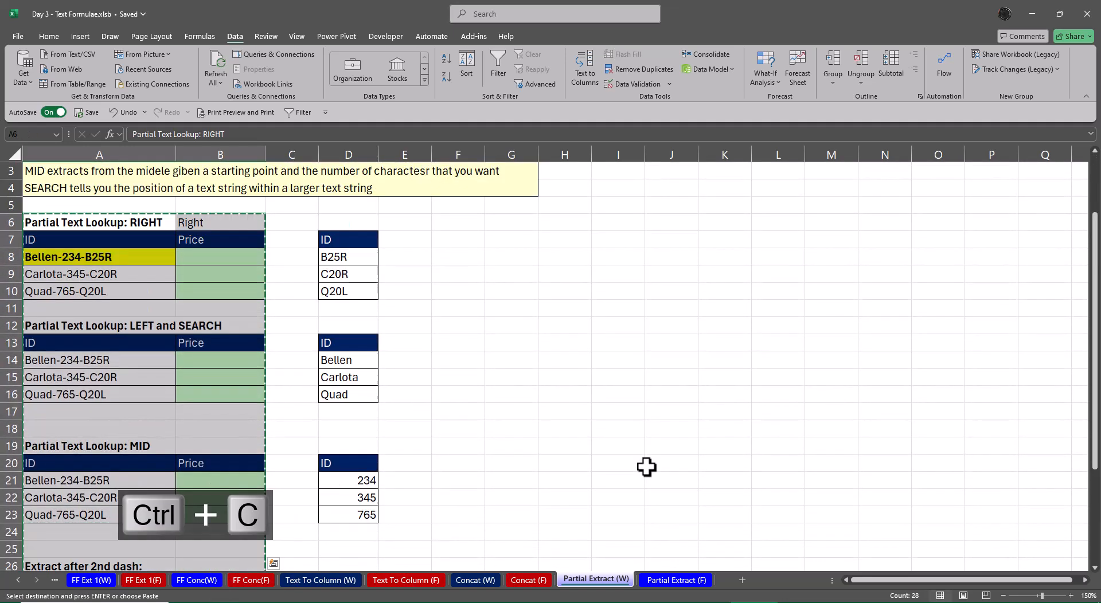
click(497, 258)
key(ctrl+v)
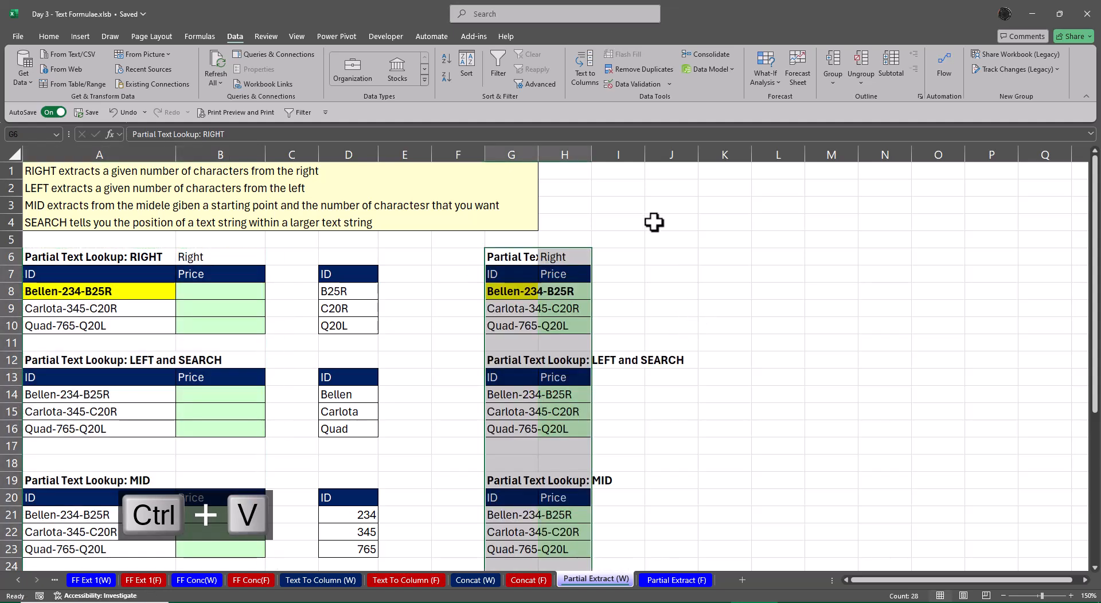
key(alt+c)
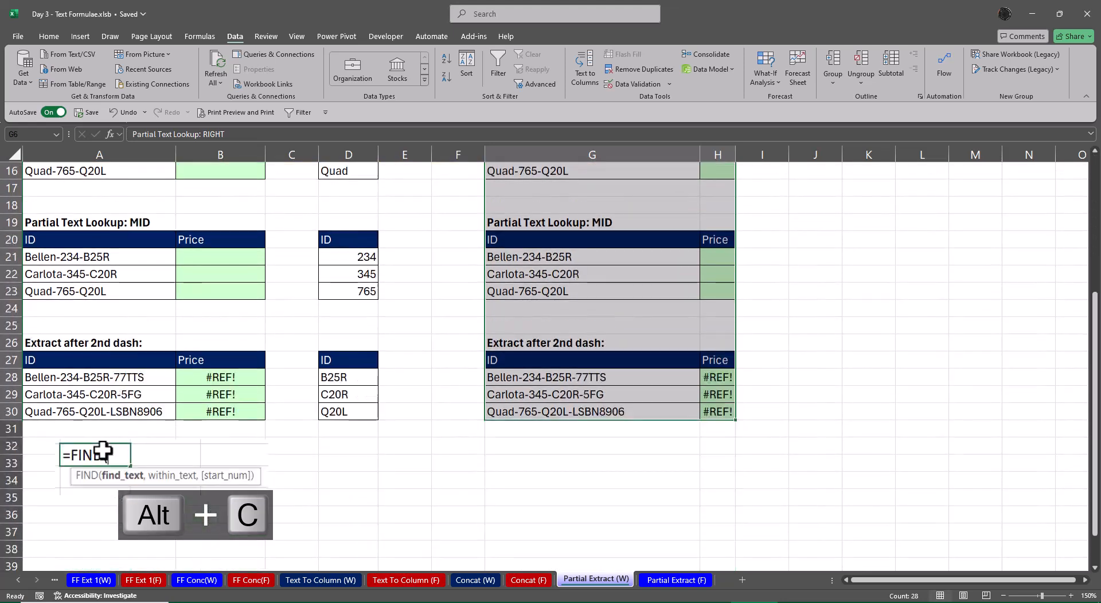
text(D()
Clear the Price formulas in B28:B30 of the Extract after 2nd dash table
drag(226, 338, 233, 358)
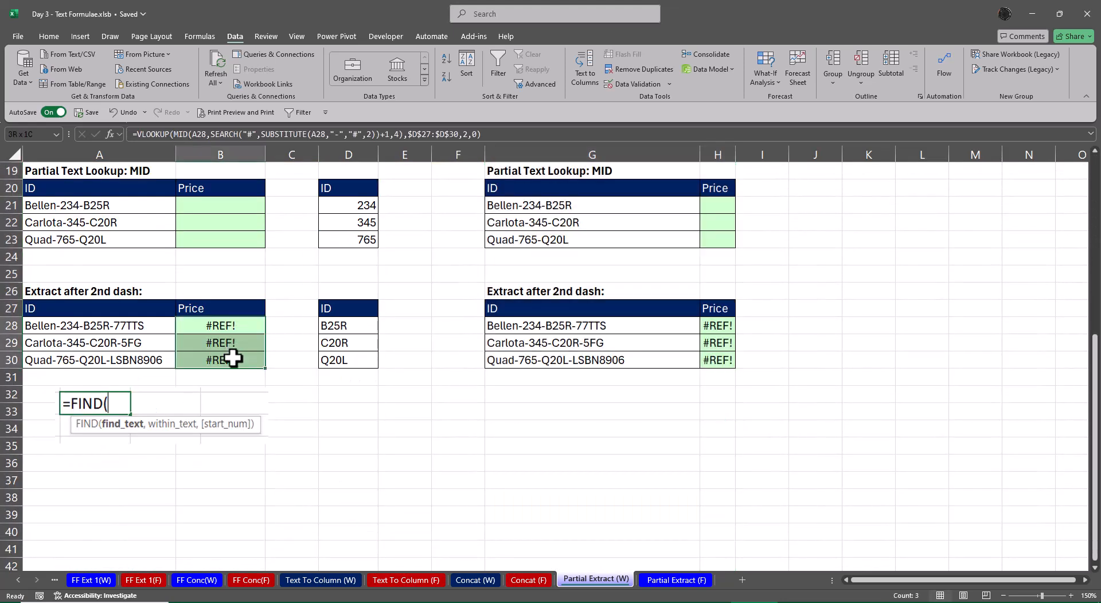
key(Delete)
scroll(342, 478, up, 6)
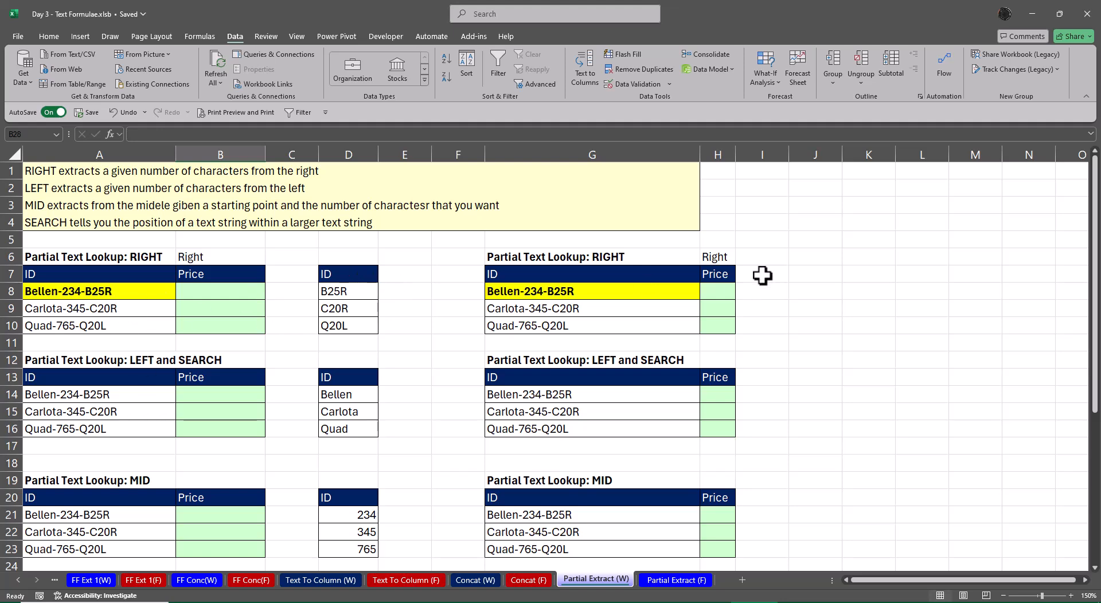
Change the heading in G6 to "Partial Text Lookup: Text After"
click(633, 264)
key(F2)
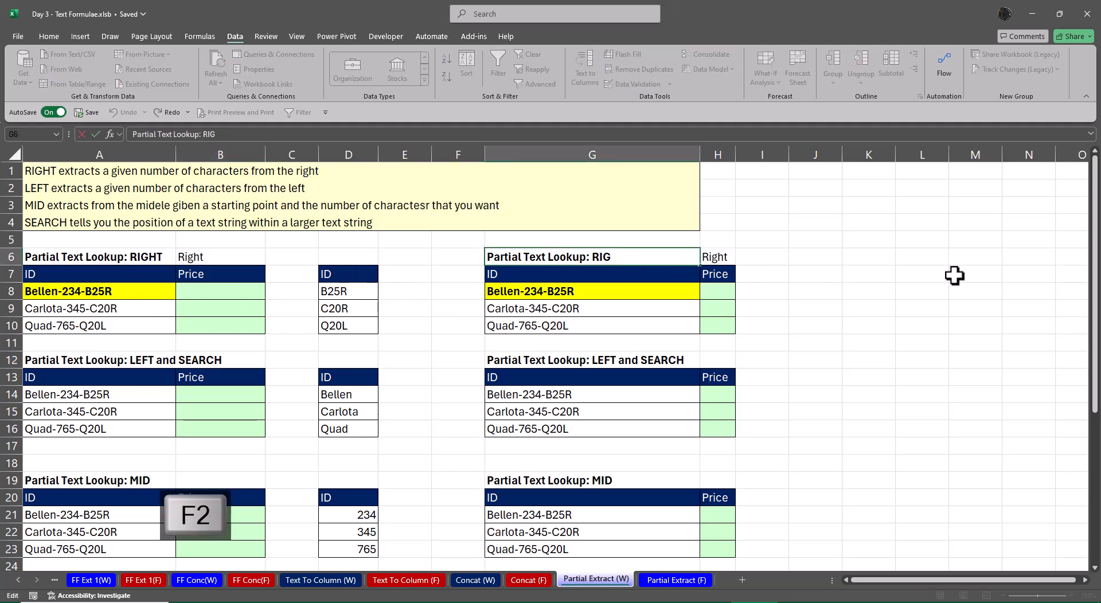
text(TExt)
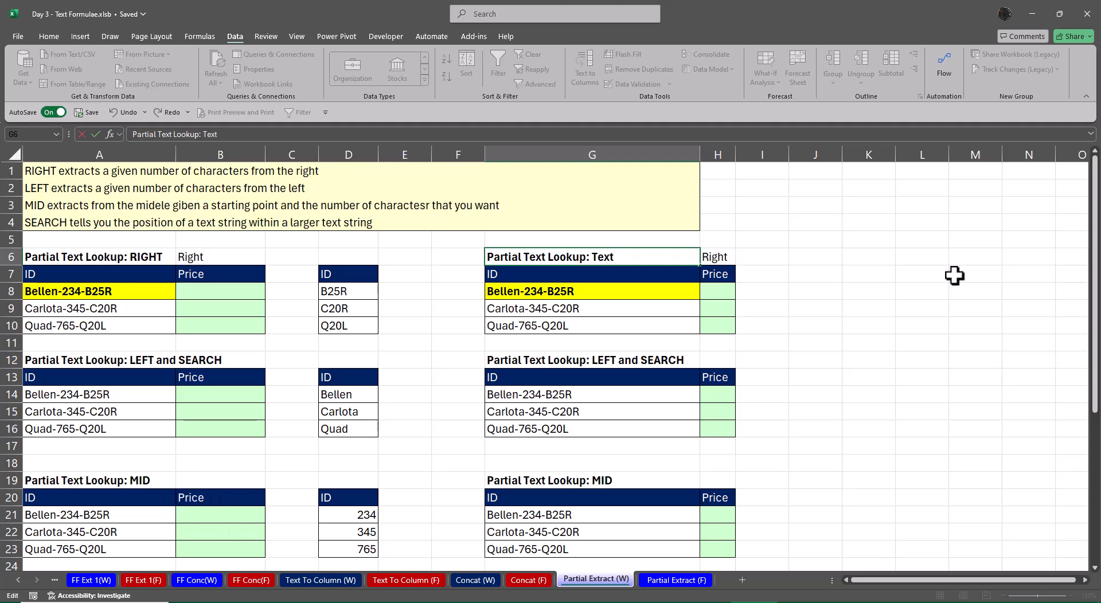
key(ctrl+Return)
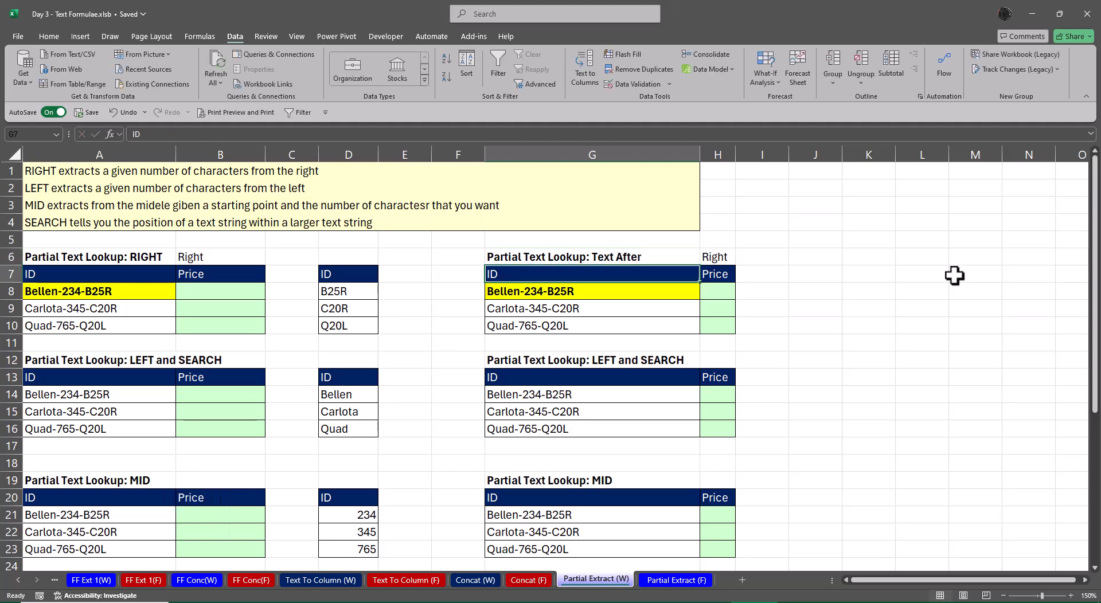
Change the heading in G12 to "Partial Text Lookup: Text Before"
key(Down)
key(Down)
key(Down)
key(Down)
key(Down)
key(Down)
key(F2)
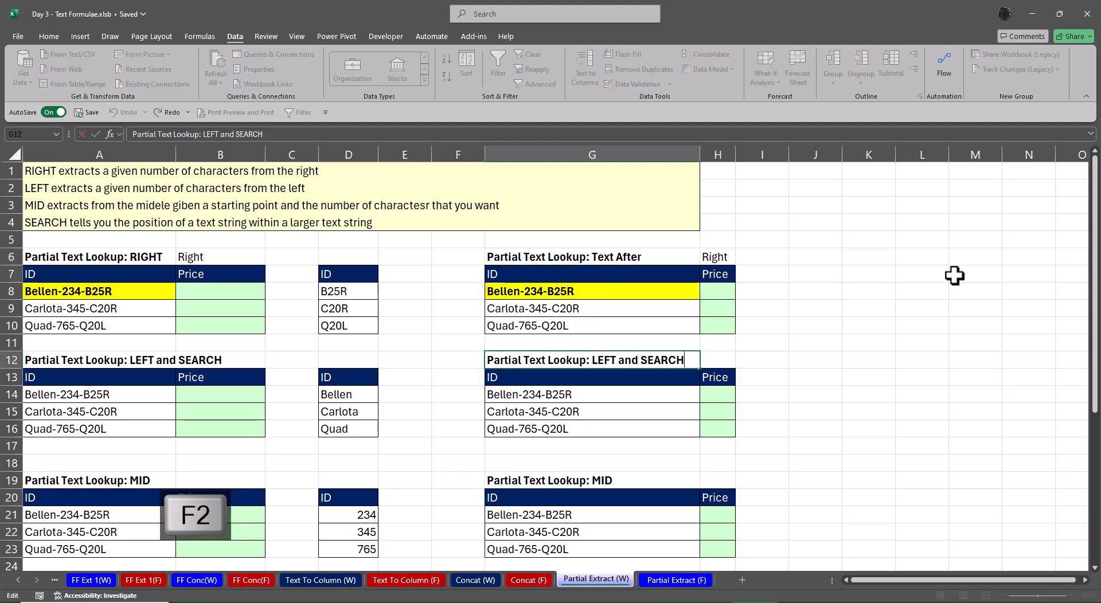
key(BackSpace)
key(BackSpace)
key(BackSpace)
key(BackSpace)
key(BackSpace)
key(BackSpace)
key(BackSpace)
key(BackSpace)
key(BackSpace)
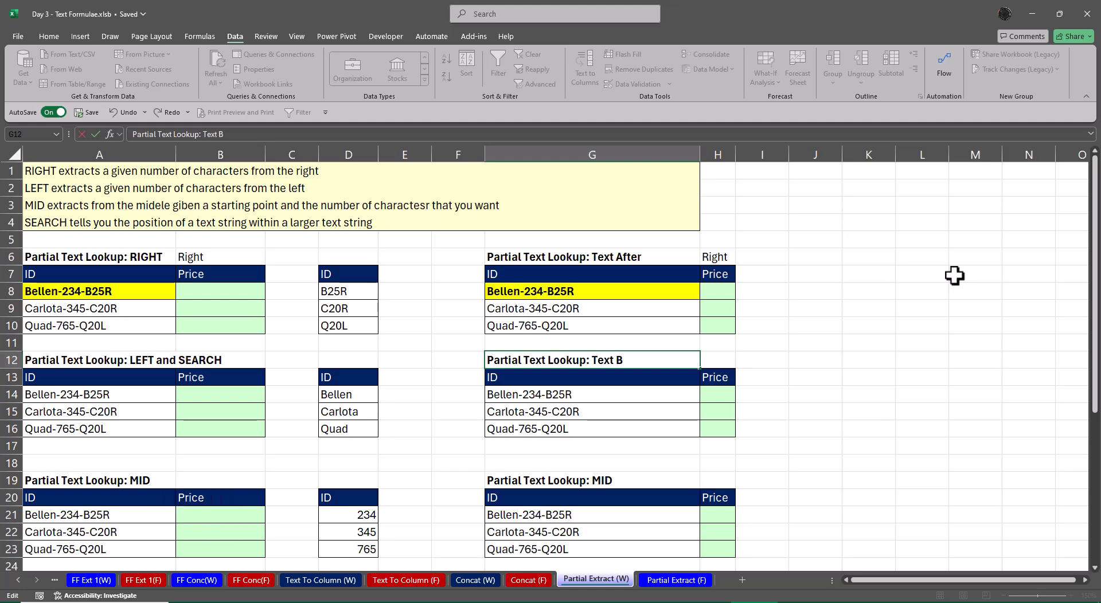
text(e)
text(fore)
key(Return)
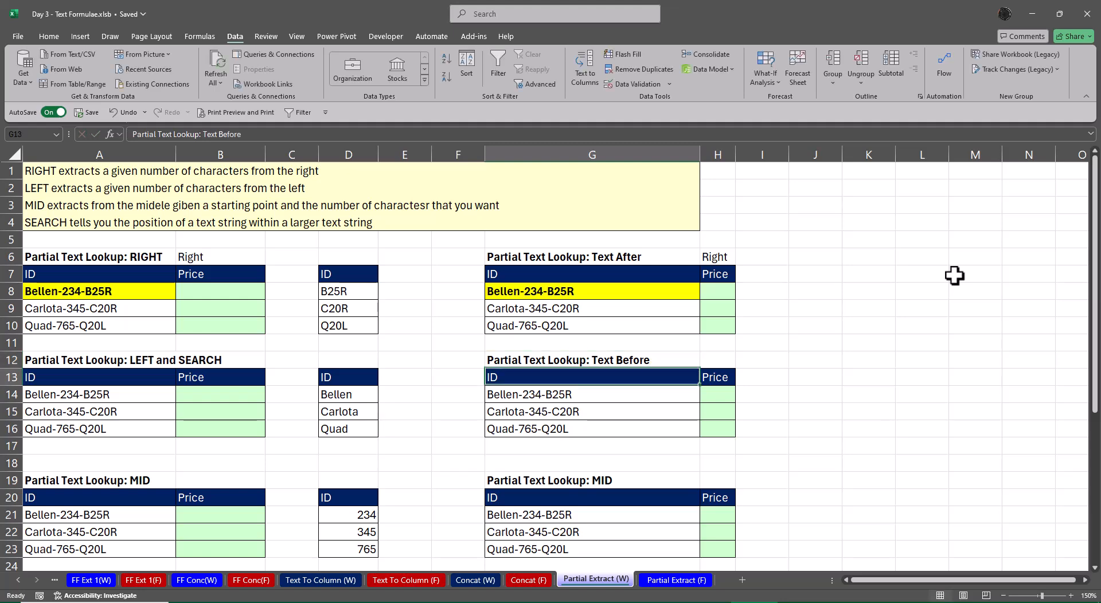
Change the heading in G19 to "Partial Text Lookup: Text Before & After"
key(Down)
key(Down)
key(Down)
key(Down)
key(Down)
key(Down)
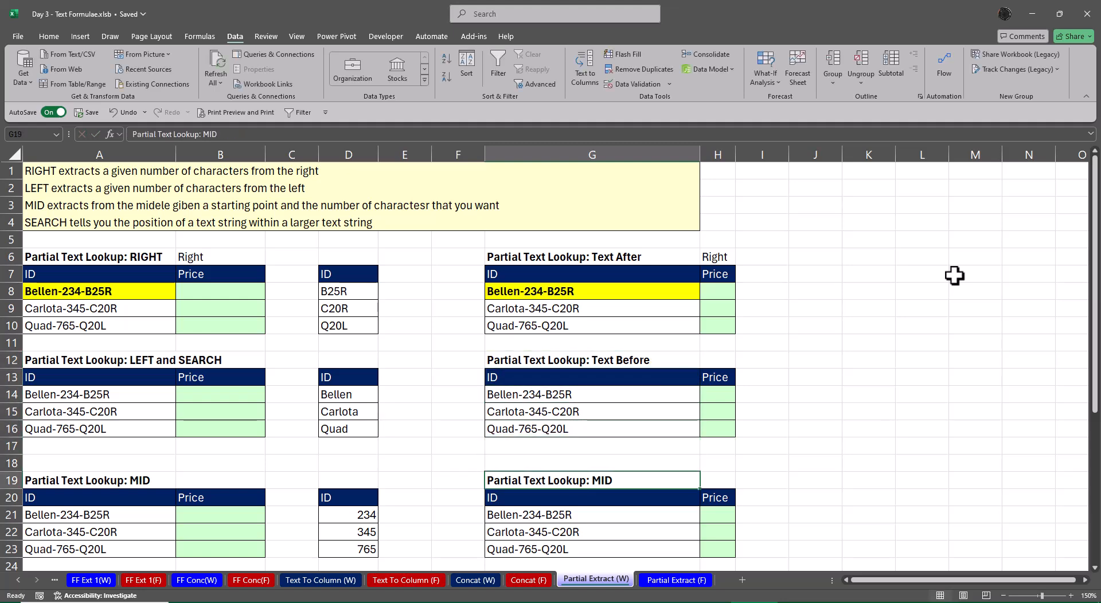
key(F2)
key(BackSpace)
key(BackSpace)
text(Tex)
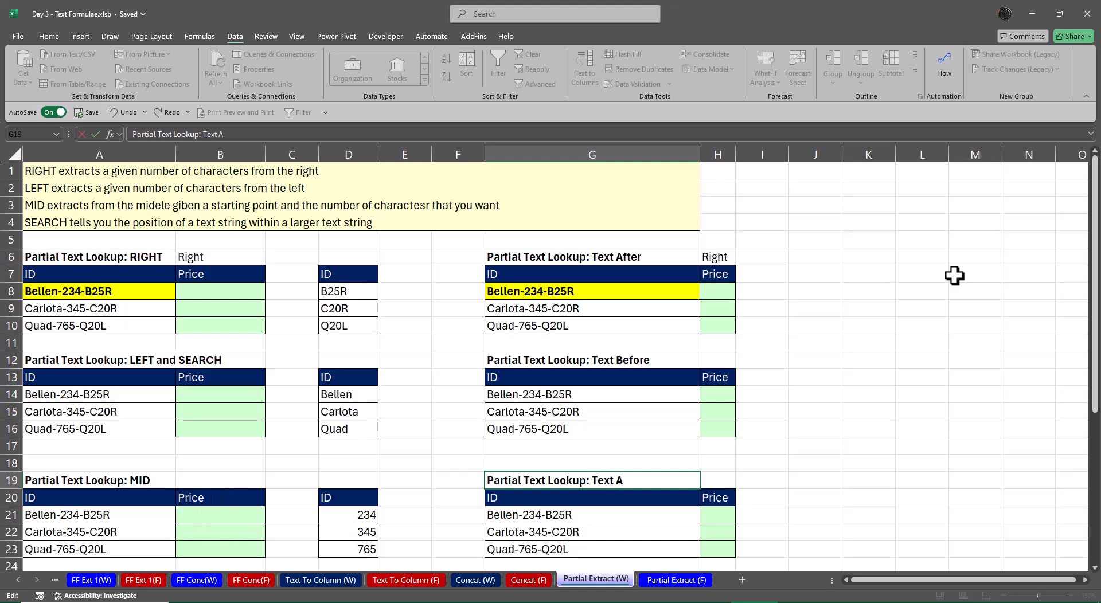
text(t Before)
key(Return)
Copy "Text Before & After" from the G19 heading and append it to the "Extract after 2nd dash:" heading in G26
key(Down)
key(Down)
key(Down)
key(Down)
key(Down)
key(Down)
key(Down)
key(Down)
key(Down)
key(Down)
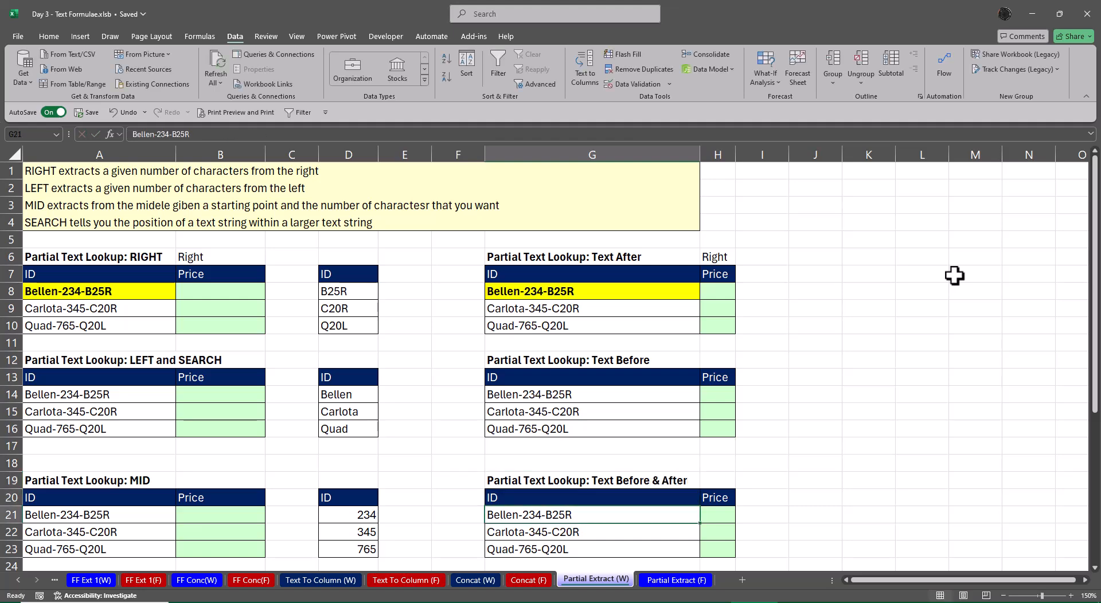
key(Up)
key(Up)
key(Up)
key(Up)
key(Up)
key(Up)
key(Up)
key(Up)
key(Up)
key(Up)
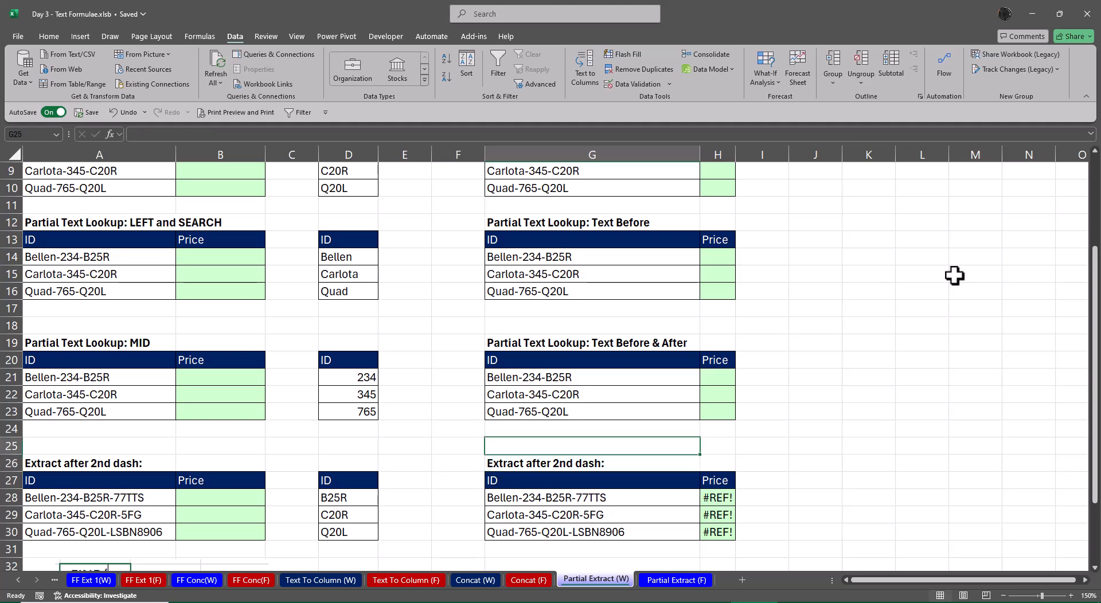
key(Up)
key(F2)
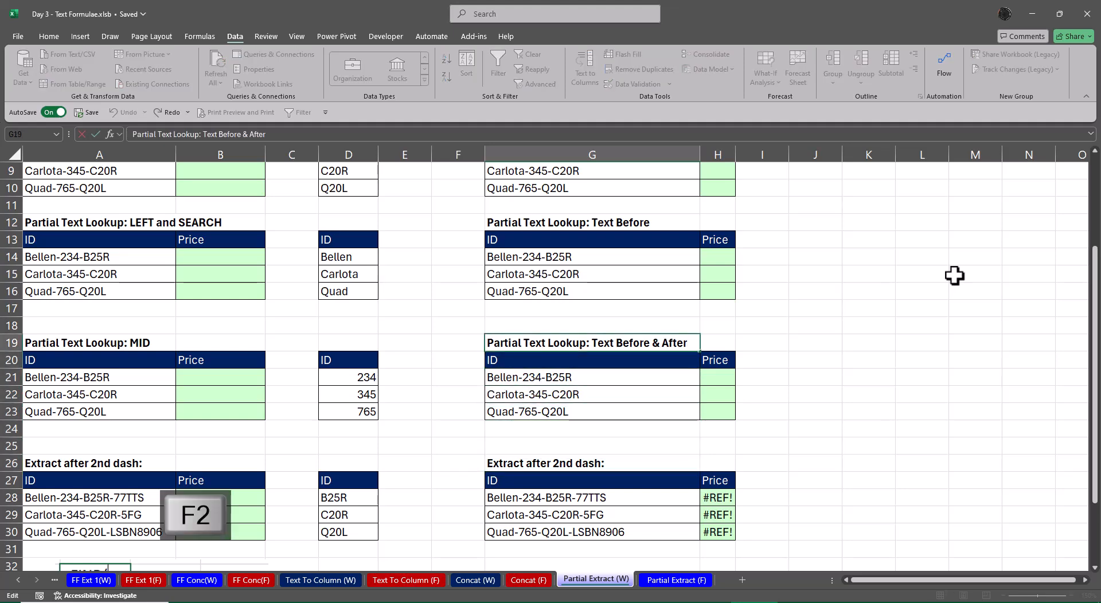
key(ctrl+shift+Left)
key(ctrl+shift+Left)
key(ctrl+shift+Left)
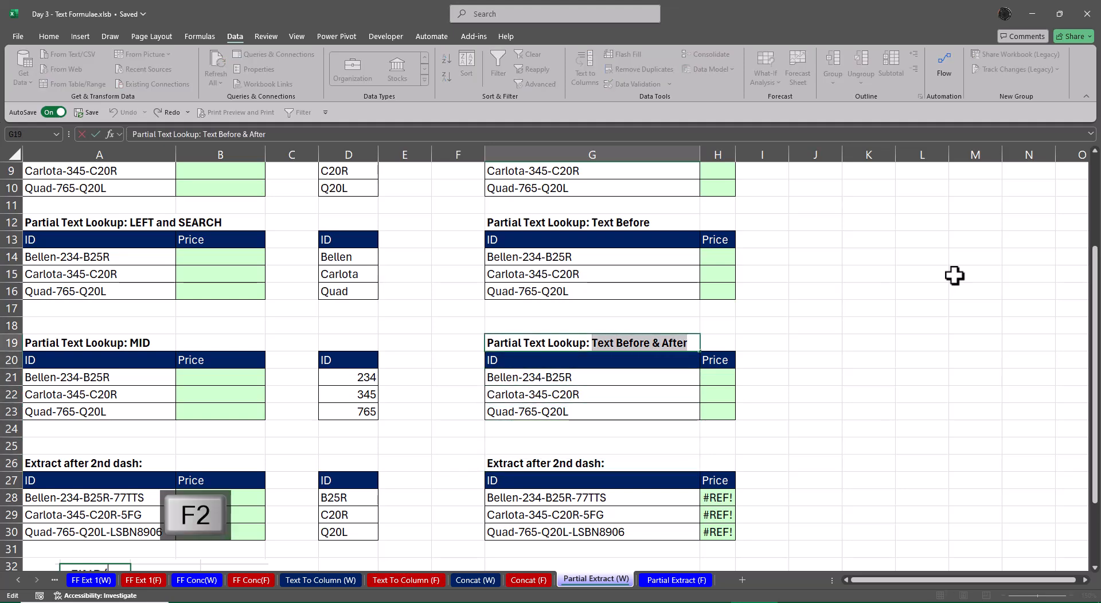
key(ctrl+c)
key(Escape)
key(Down)
key(Down)
key(Down)
key(Down)
key(Down)
key(Down)
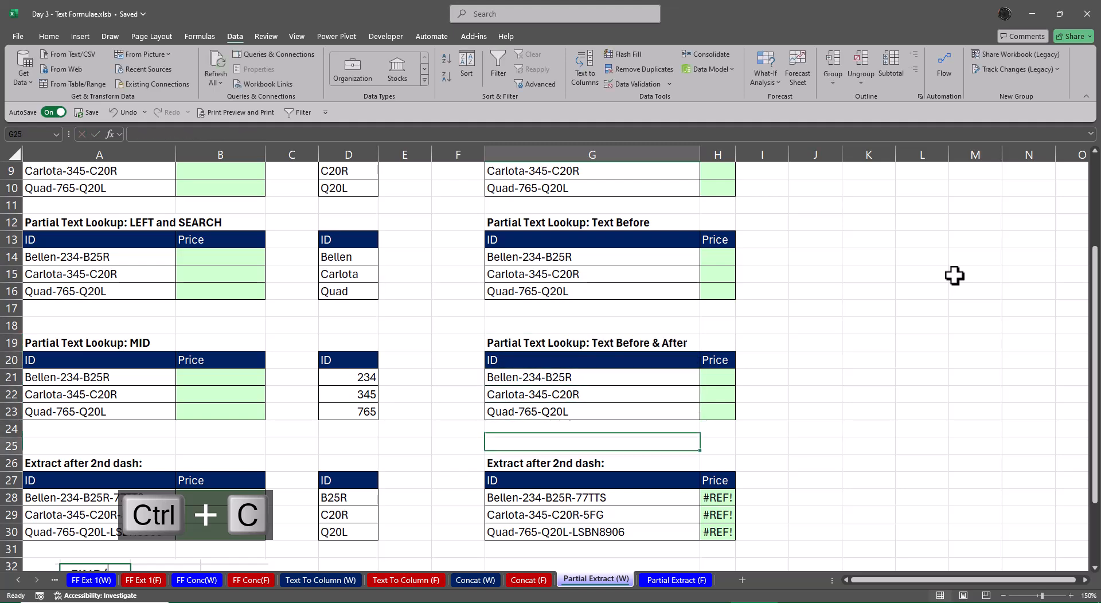
key(Down)
key(F2)
key(ctrl+v)
key(Return)
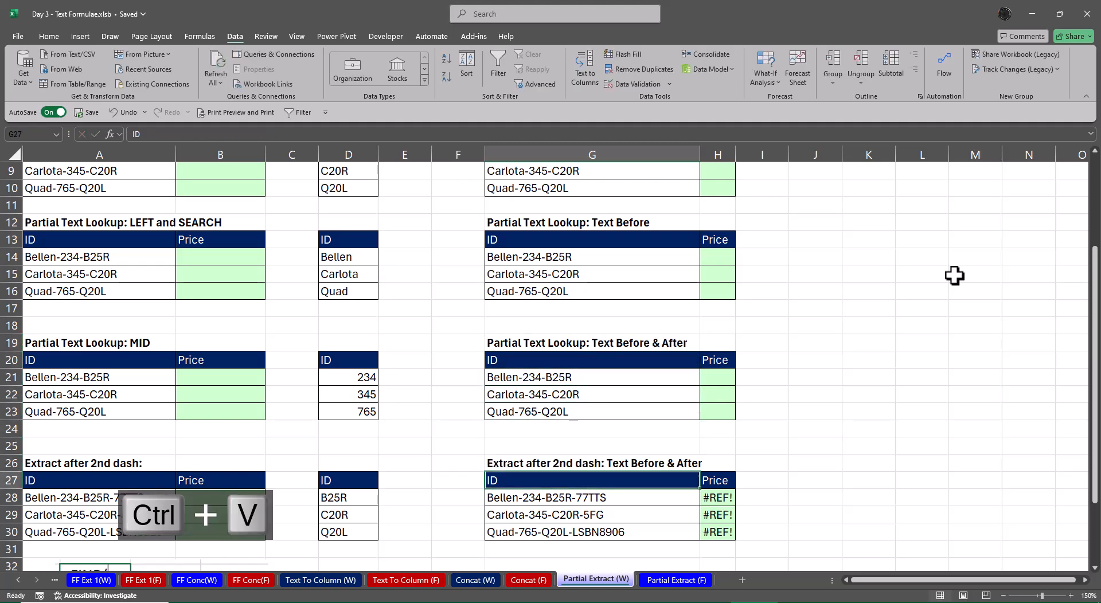
Autofit column G to the width of the heading in G26
key(Up)
key(alt+o)
key(c)
key(a)
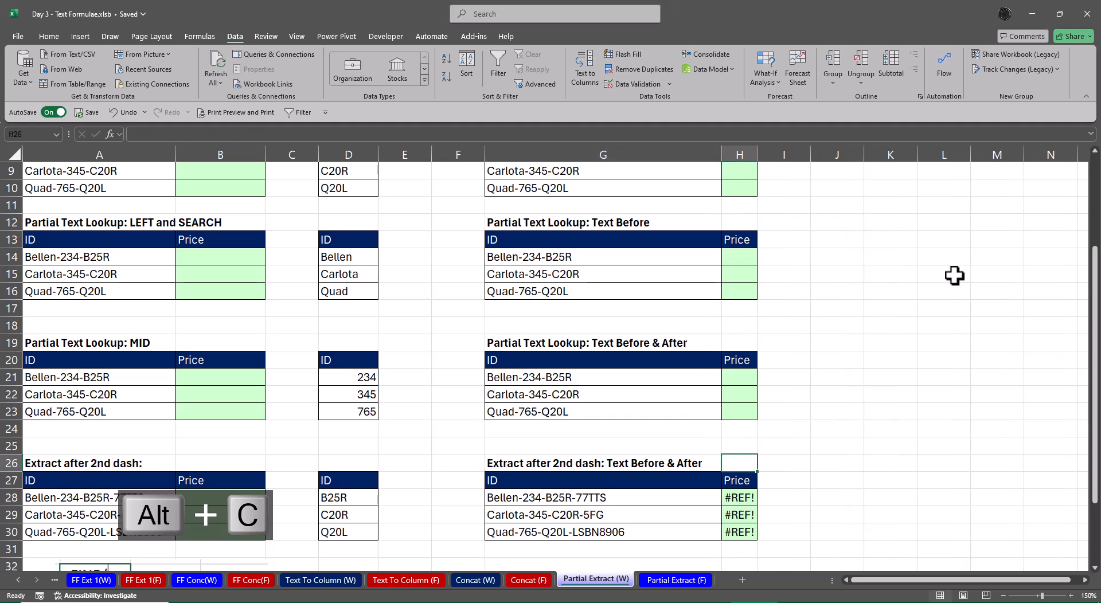
Clear the Price formulas in H28:H30 of the copied Extract after 2nd dash table
key(Down)
key(Right)
key(Down)
key(ctrl+shift+Down)
key(Delete)
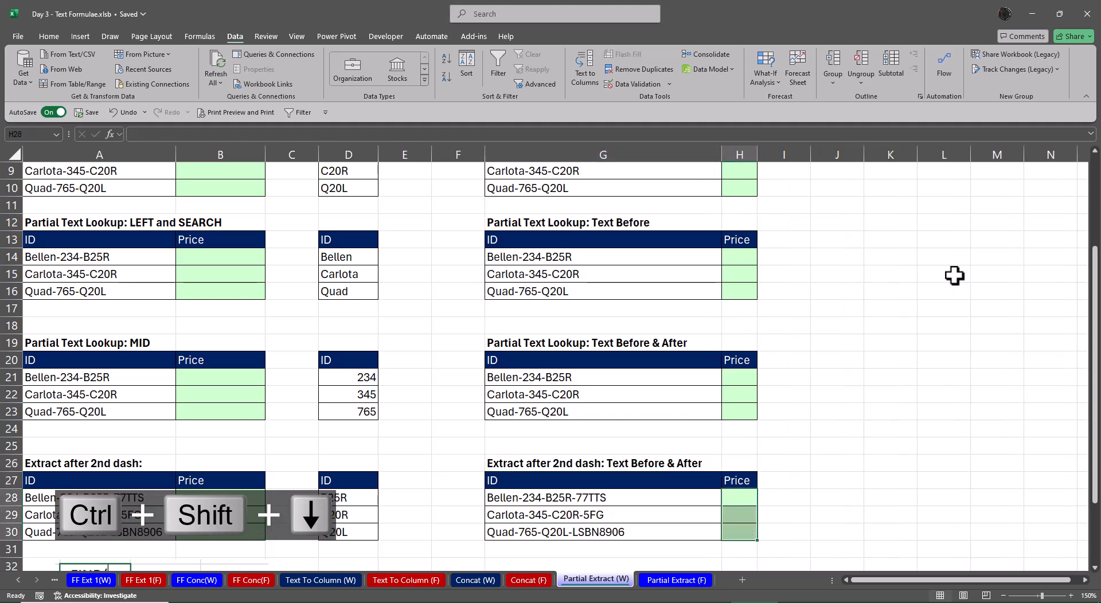
Delete the "Right" label in H6 beside the Text After heading
key(Up)
scroll(167, 407, up, 3)
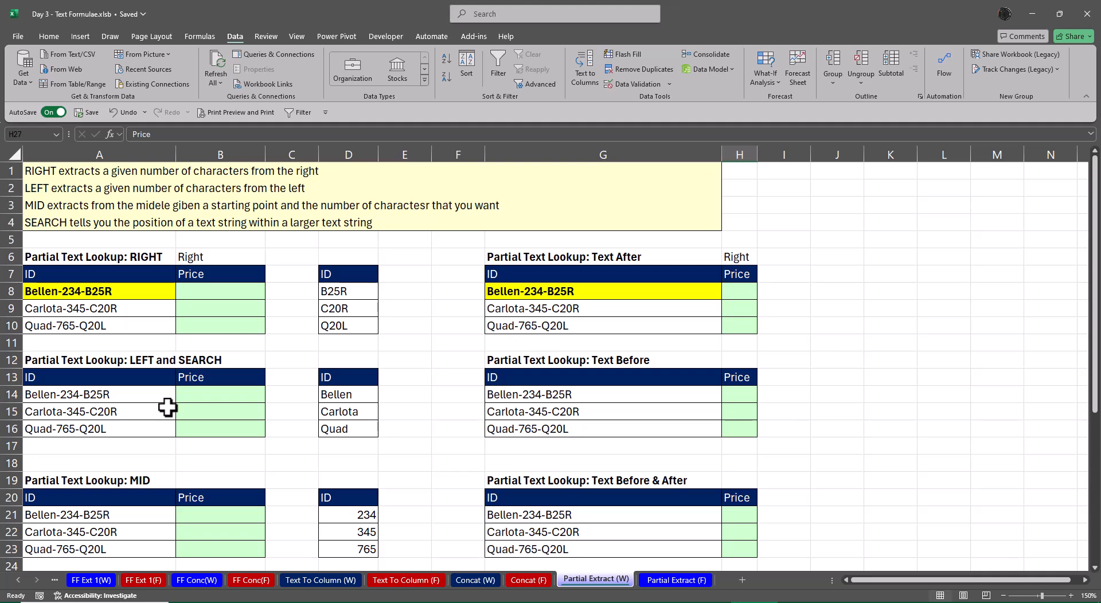
click(739, 259)
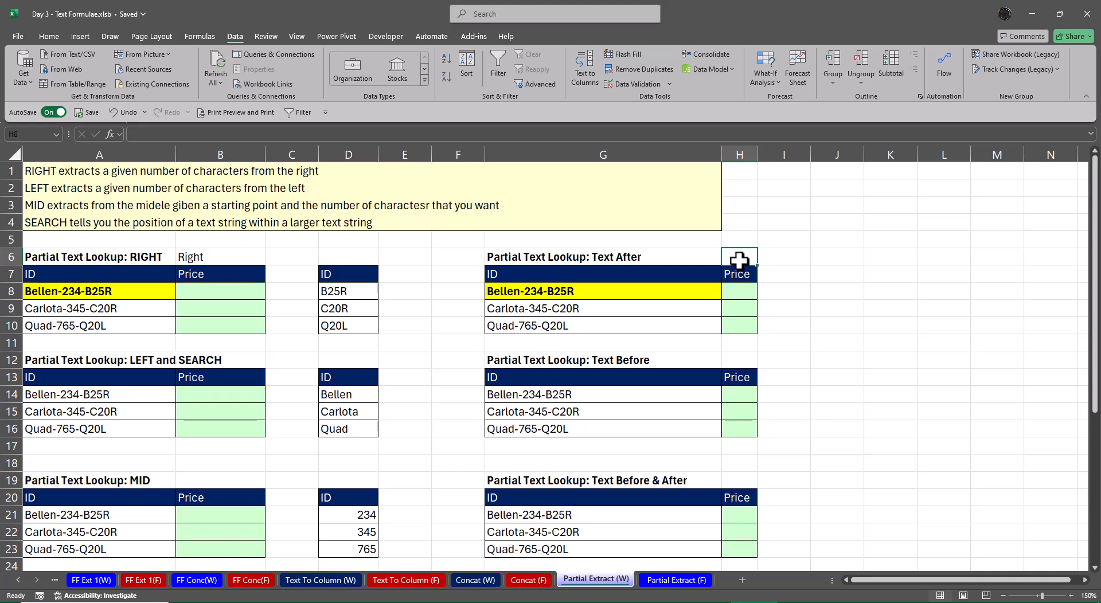
Examine the ID lists in column A of the RIGHT, LEFT and SEARCH, MID and Extract after 2nd dash tables
scroll(398, 375, down, 3)
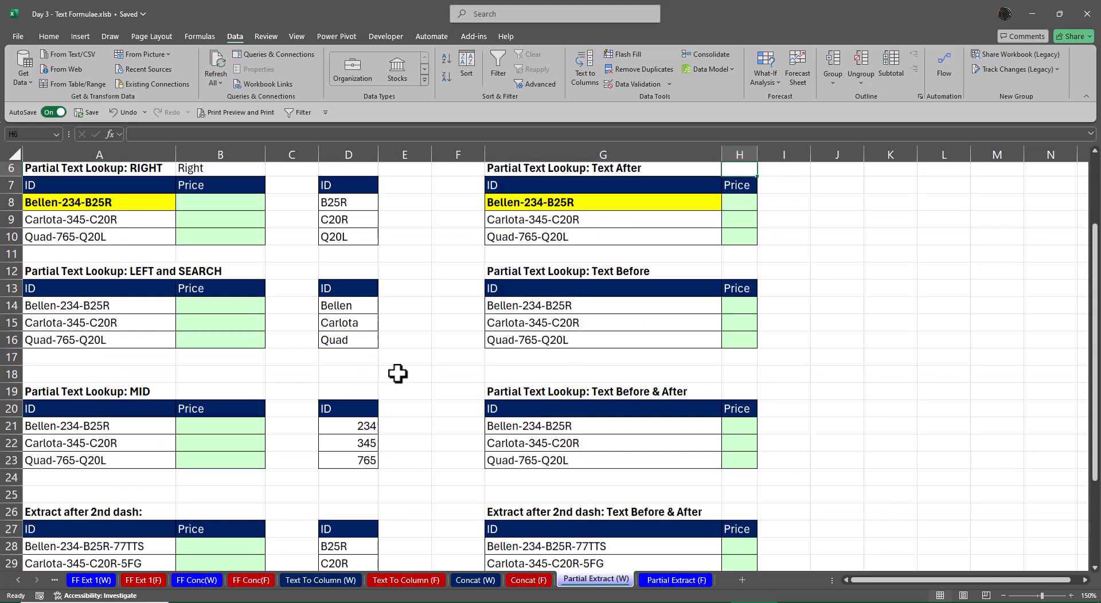
scroll(399, 375, down, 1)
scroll(399, 375, up, 4)
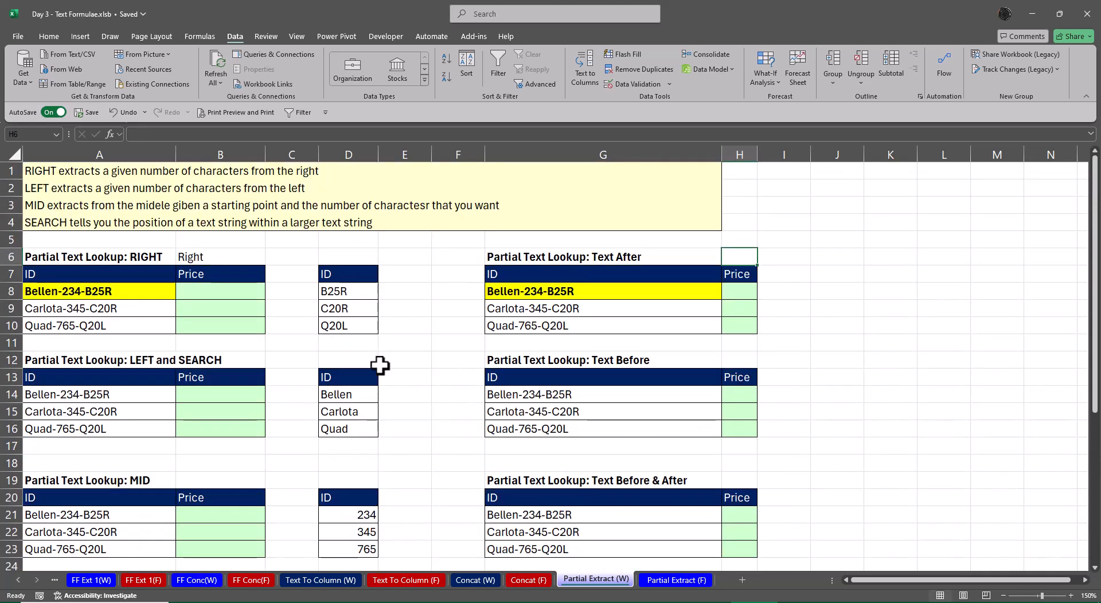
drag(125, 292, 123, 322)
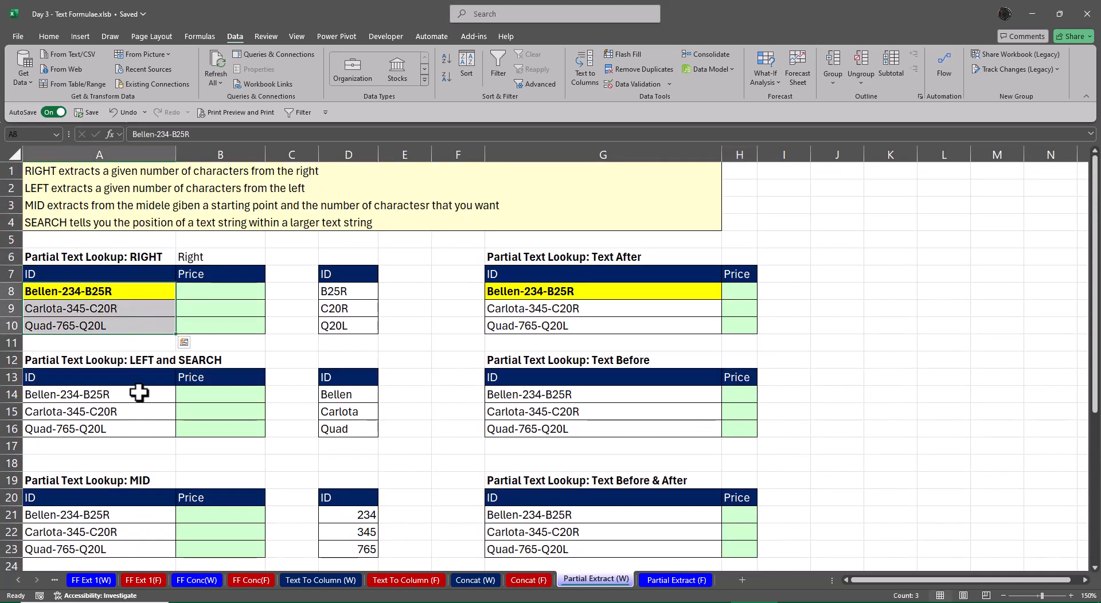
drag(139, 394, 165, 512)
scroll(233, 418, down, 3)
scroll(211, 448, down, 2)
scroll(258, 463, up, 2)
click(146, 257)
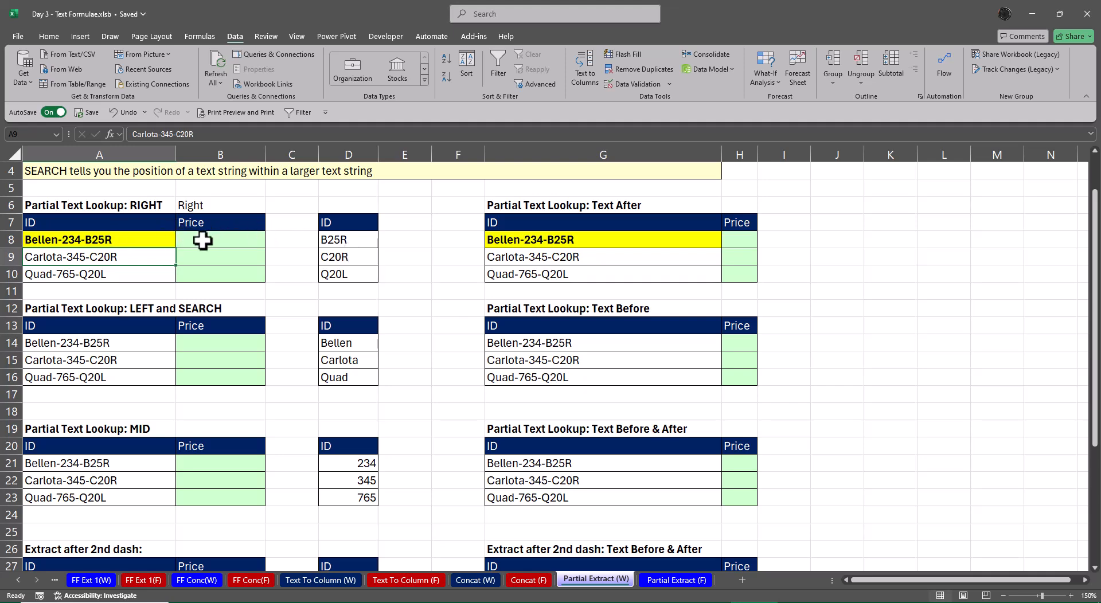
Copy the ID header from D7 over the Price headers in B7, B13 and B20
click(364, 228)
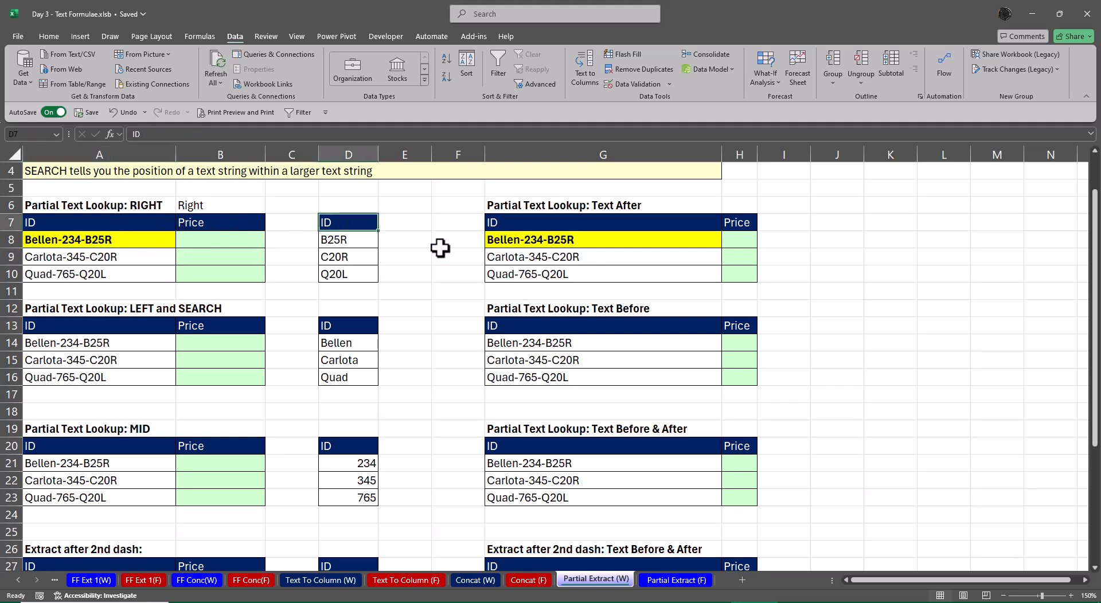
key(ctrl+c)
key(Left)
key(Left)
key(ctrl+v)
key(Down)
key(Down)
key(Down)
key(Down)
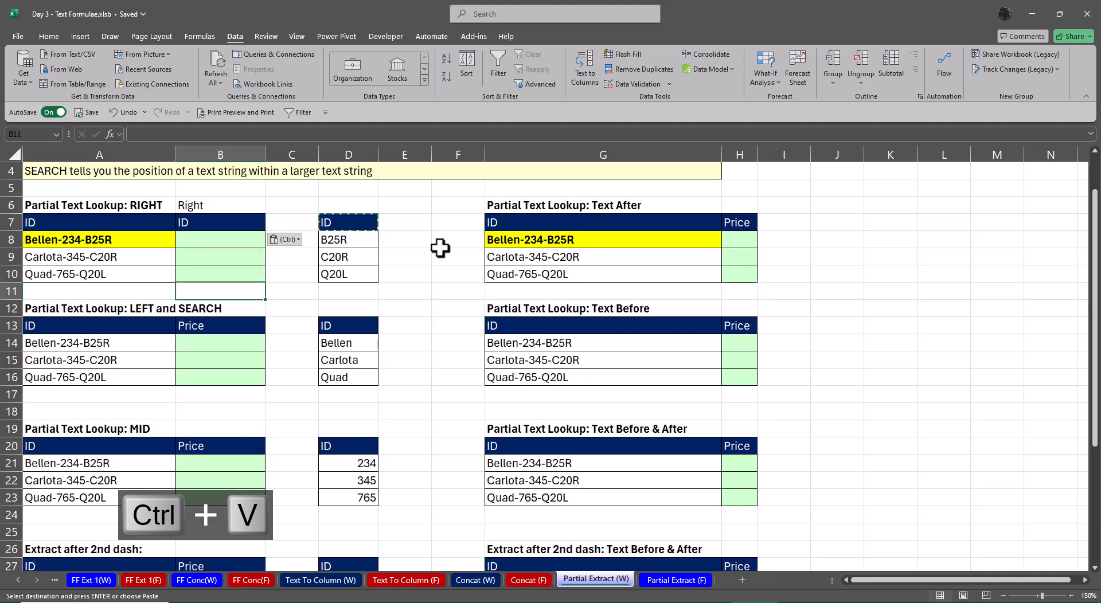
key(Down)
key(Down)
key(ctrl+v)
key(Down)
key(Down)
key(Down)
key(Down)
key(Down)
key(Down)
key(Down)
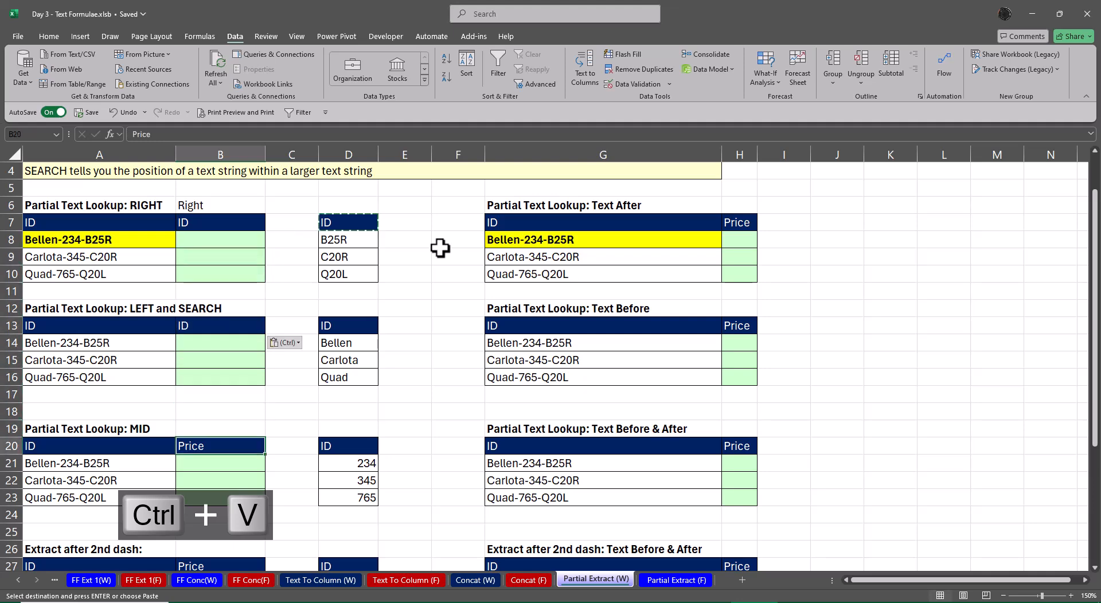
key(ctrl+v)
Paste the same ID header over the Price headers in H20, H13 and H7
key(Right)
key(Right)
key(Right)
key(Right)
key(Right)
key(Right)
key(Right)
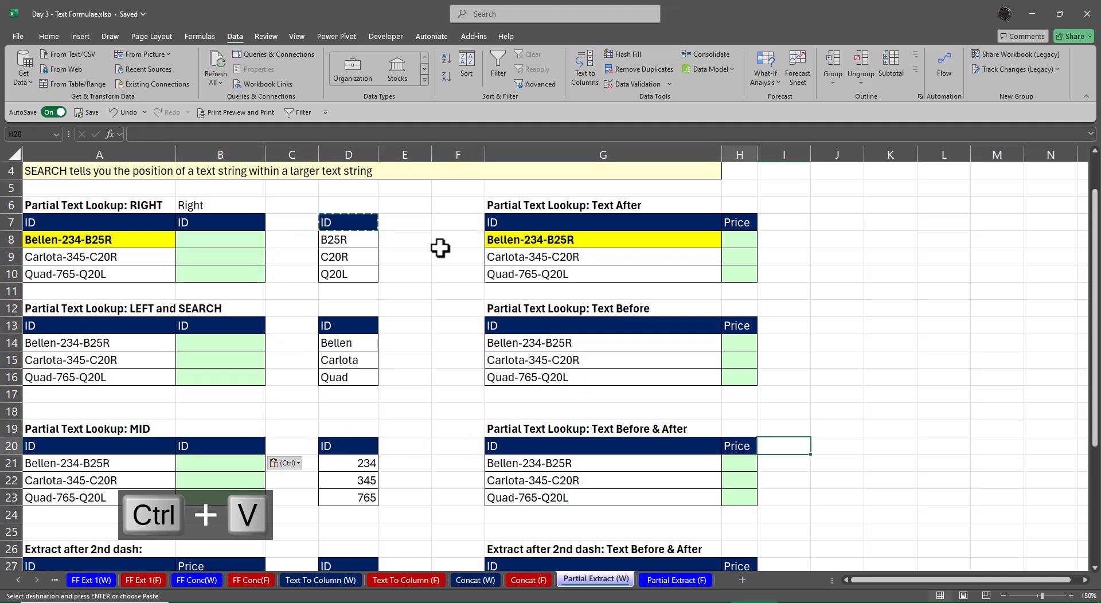
key(Left)
key(ctrl+v)
key(Up)
key(Up)
key(Up)
key(Up)
key(Up)
key(Up)
key(Up)
key(ctrl+v)
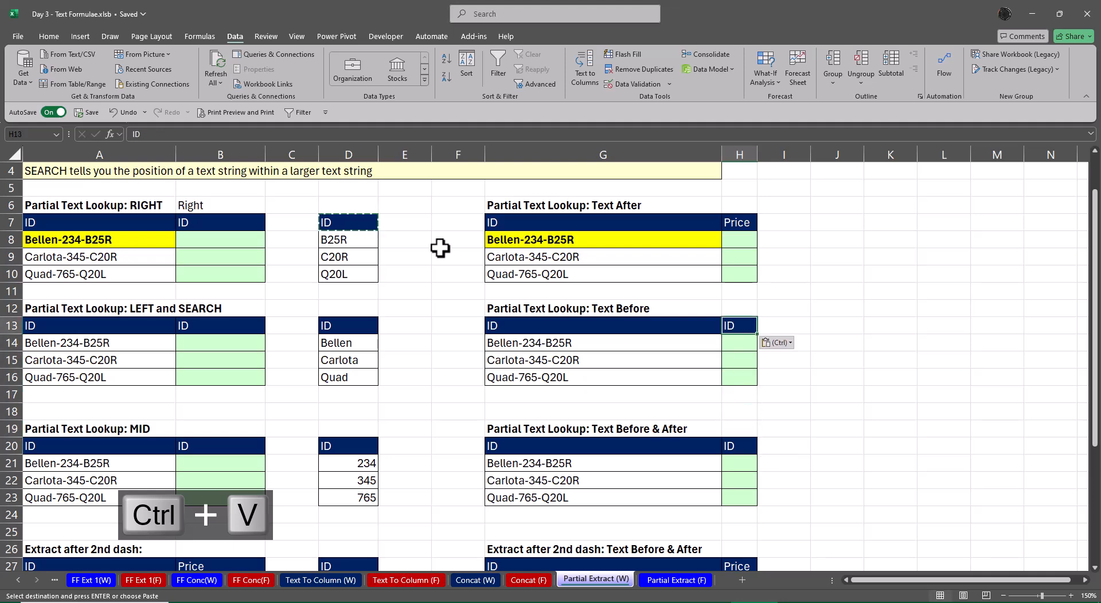
key(Up)
key(Up)
key(Up)
key(Up)
key(Up)
key(Up)
key(Up)
key(ctrl+v)
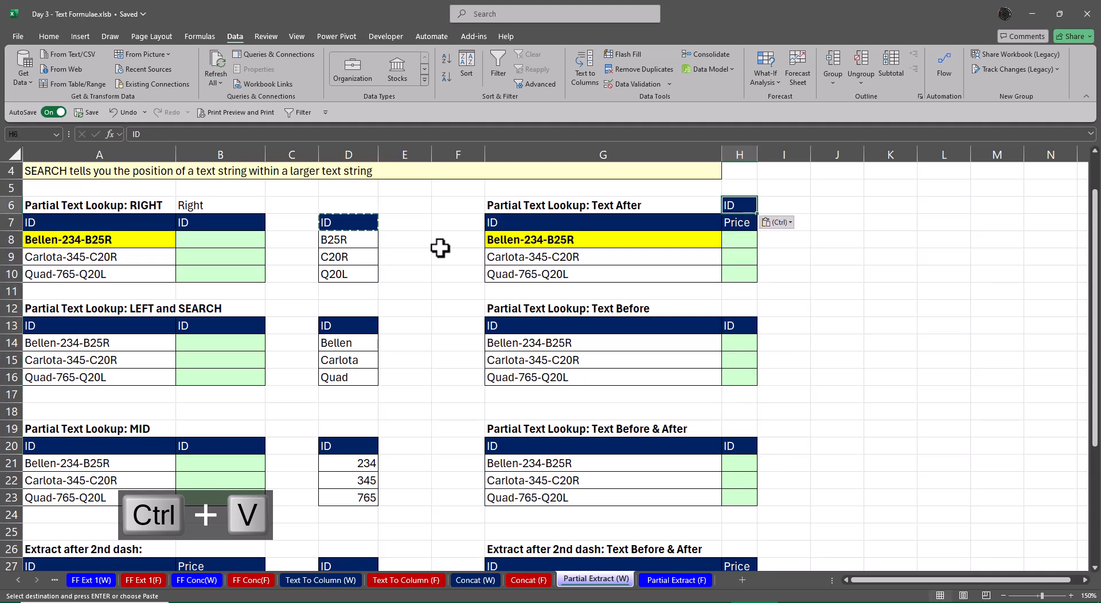
key(ctrl+z)
key(Down)
key(ctrl+v)
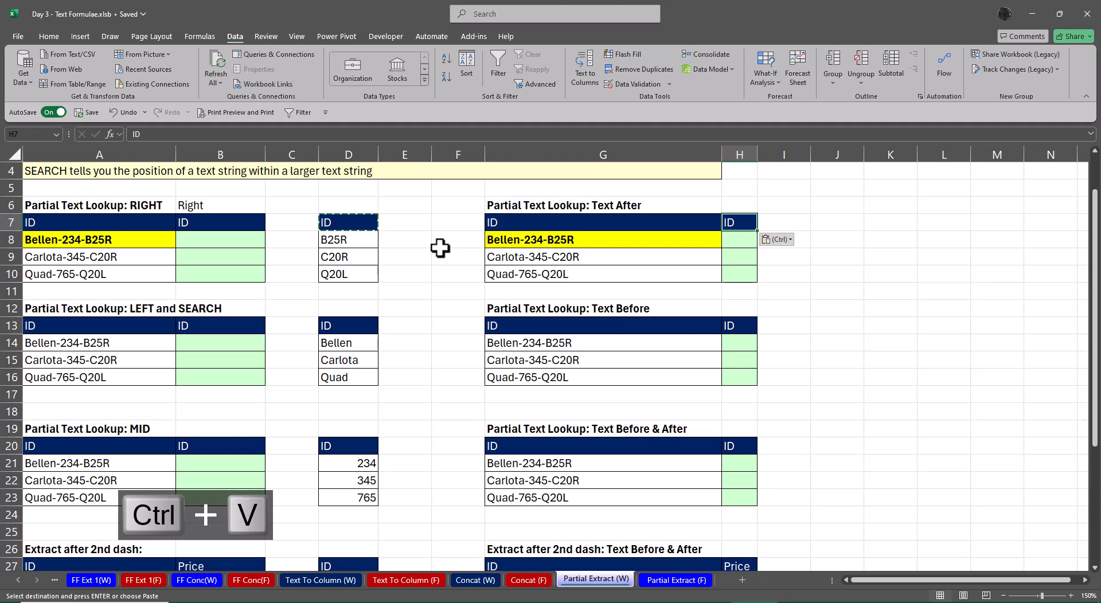
key(Escape)
Compare the full IDs in A8:A10 with the target codes in column D of the RIGHT table
key(Left)
key(Home)
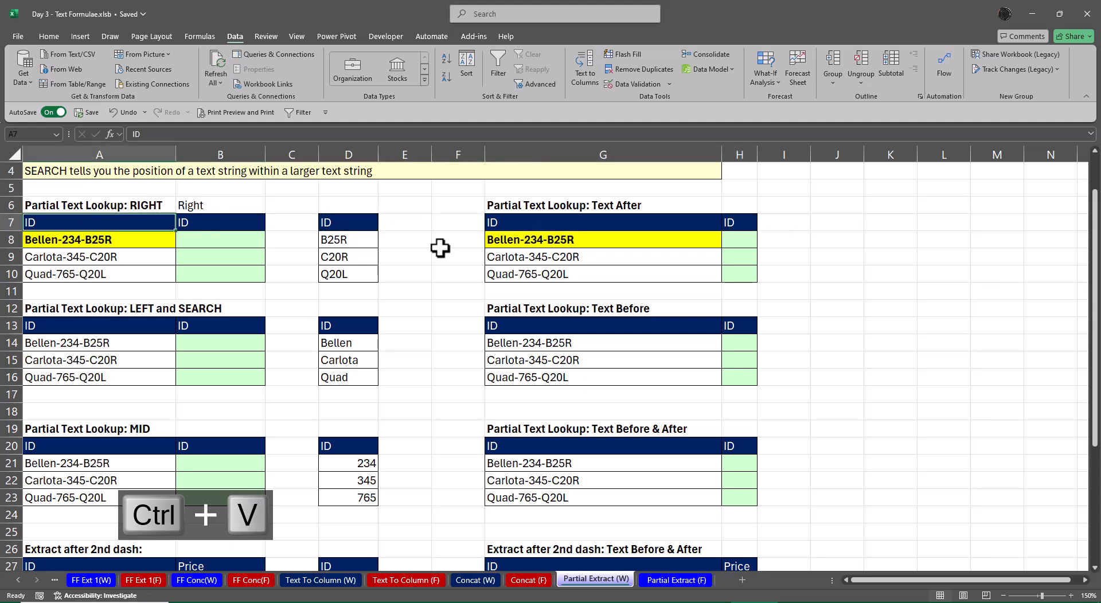
key(Down)
key(shift+Down)
key(shift+Down)
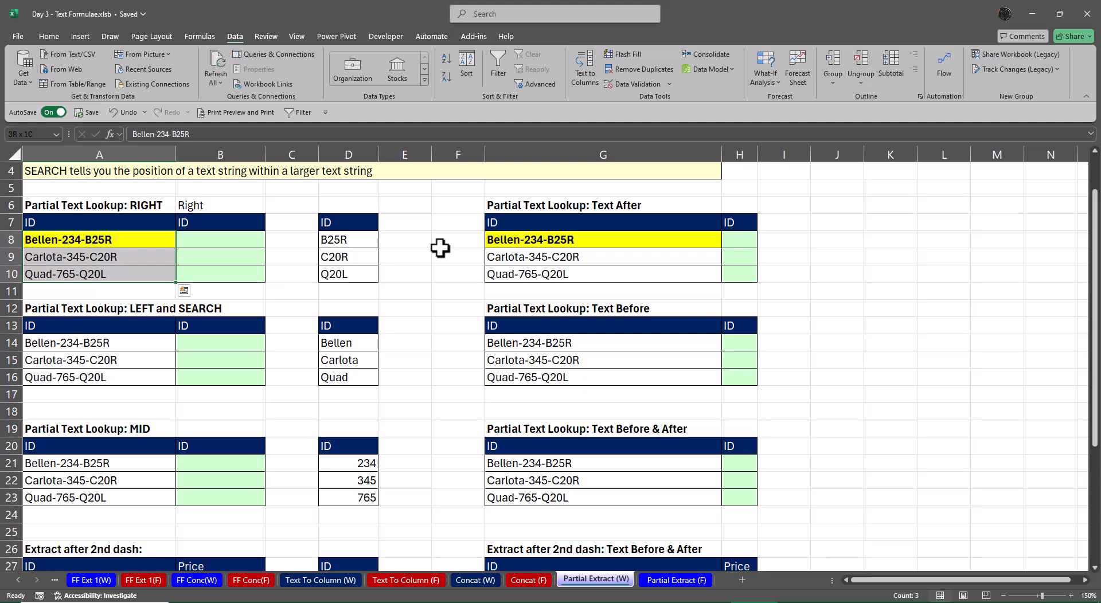
key(Right)
key(Right)
key(Right)
key(Down)
key(Down)
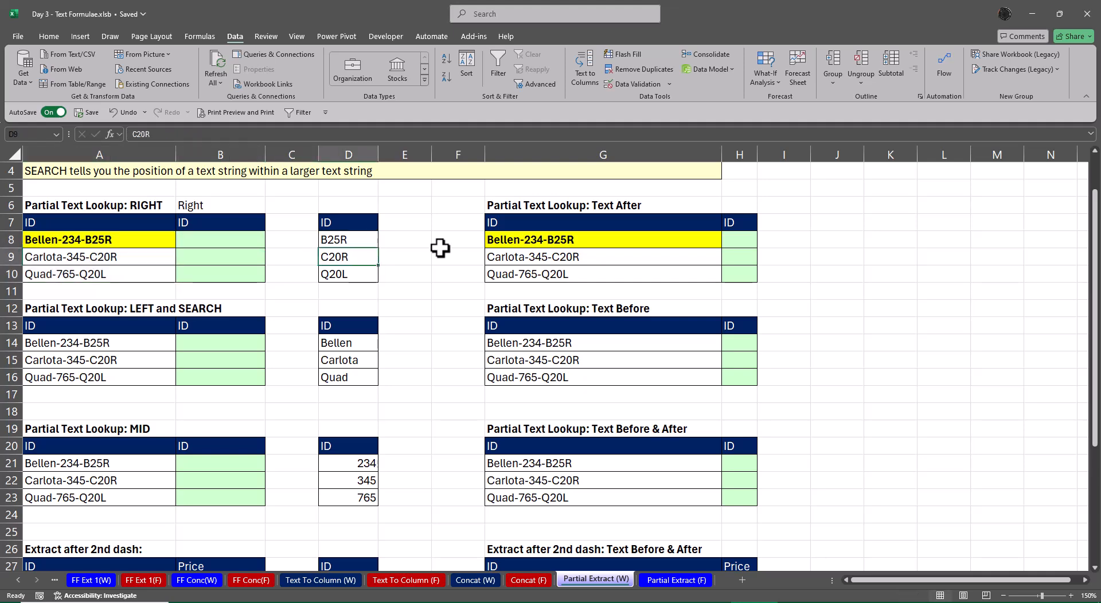
key(Left)
key(Left)
key(Left)
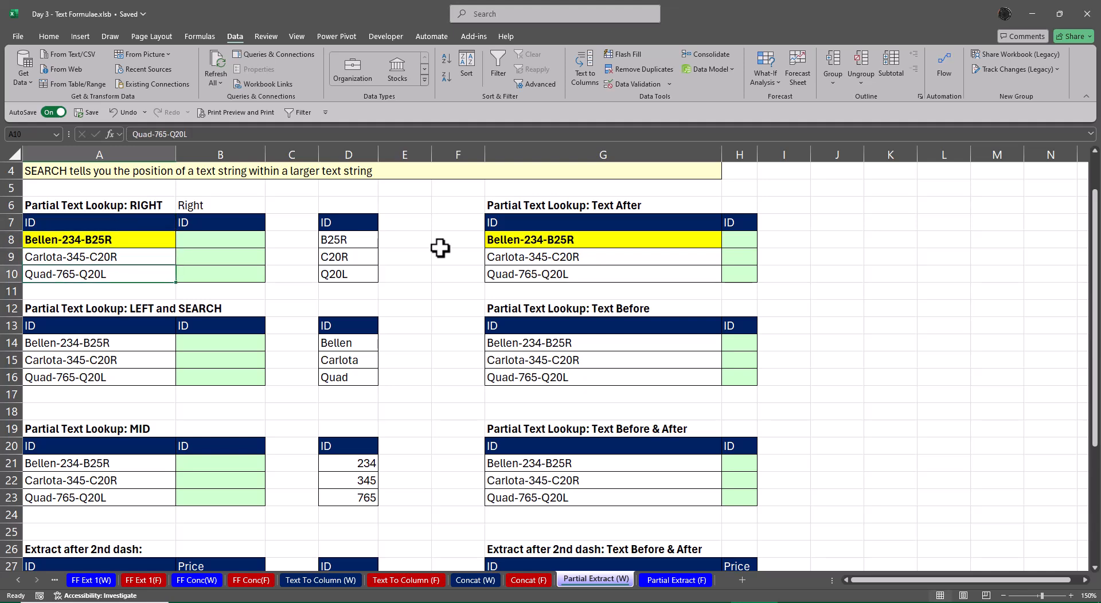
key(Up)
key(Up)
key(Right)
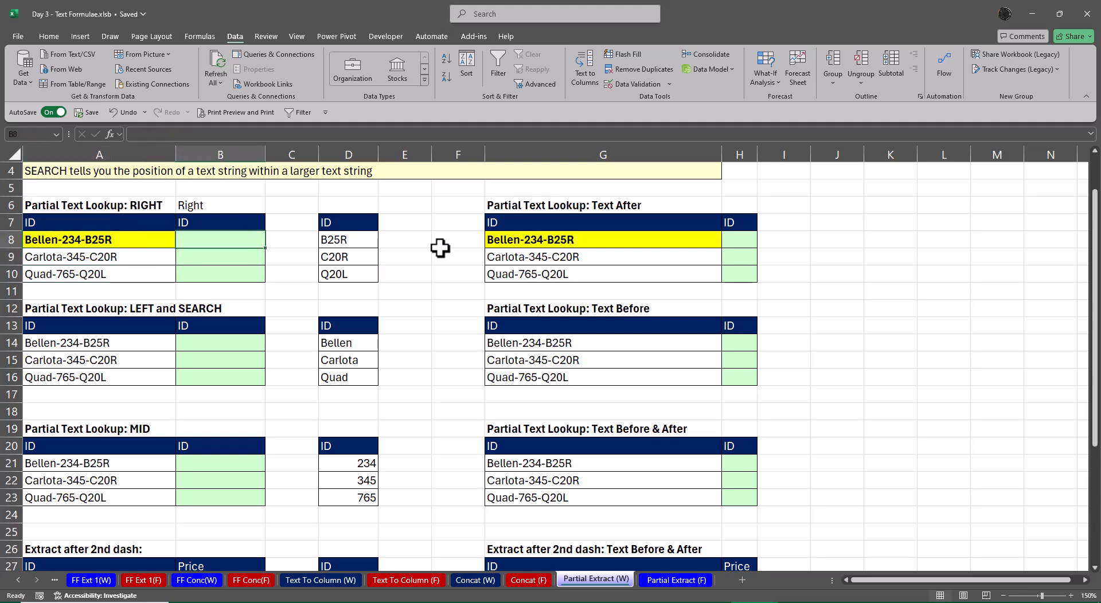
Highlight the Right and Extract Text entries in D15:E15 of the Formulae sheet with yellow fill
click(18, 580)
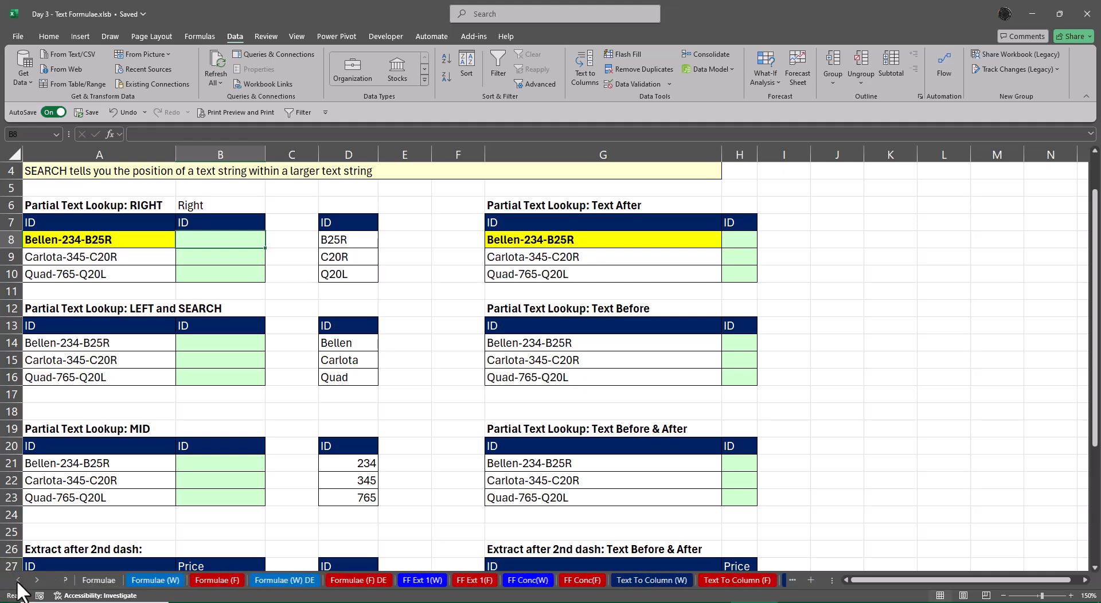
click(111, 580)
drag(212, 386, 275, 387)
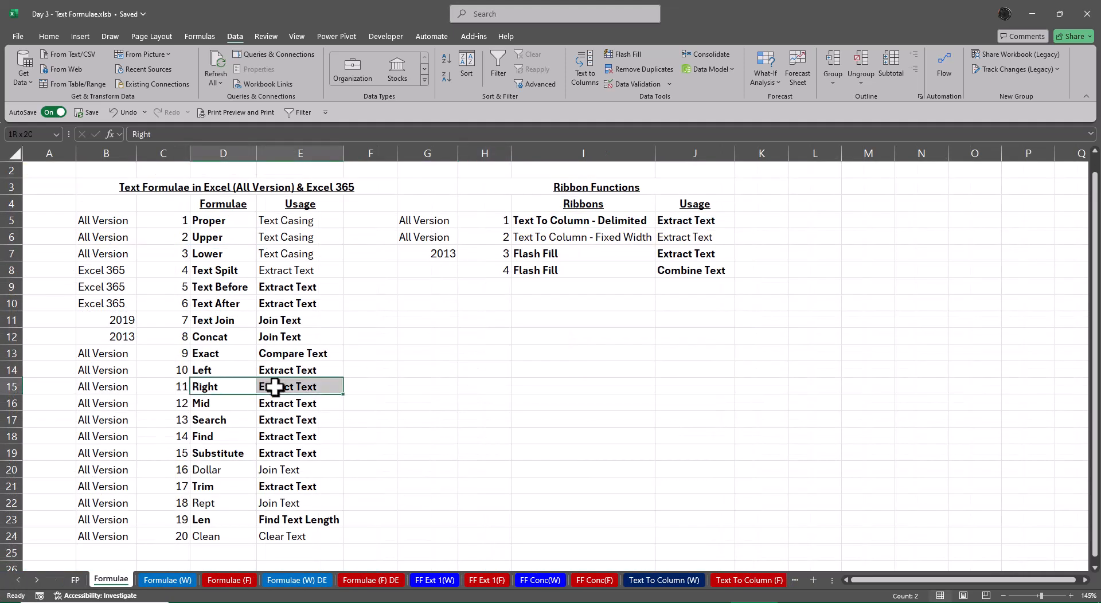
click(51, 38)
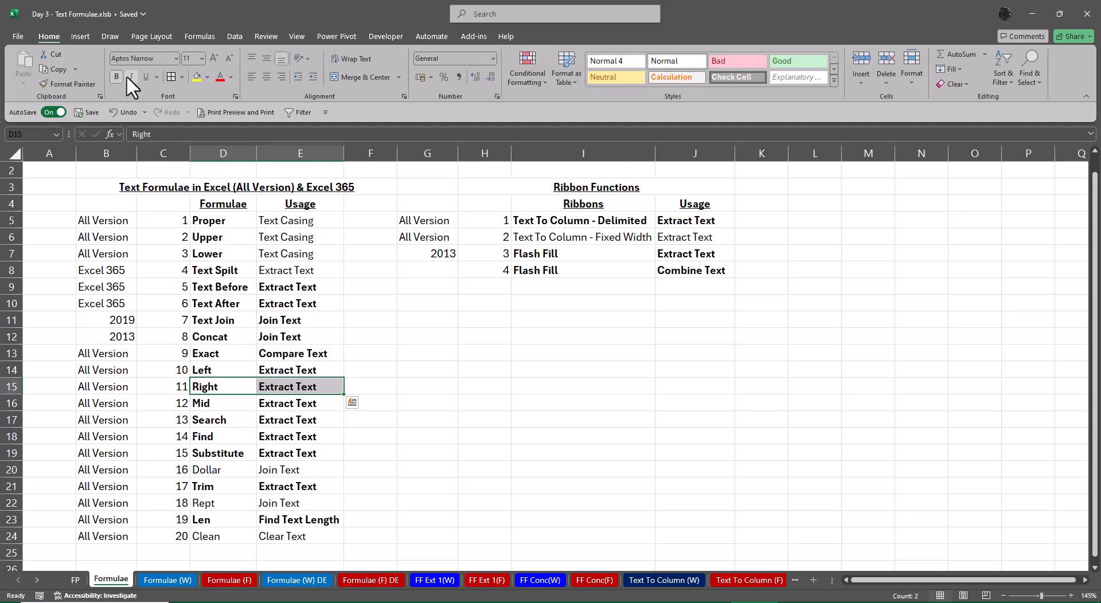
click(197, 77)
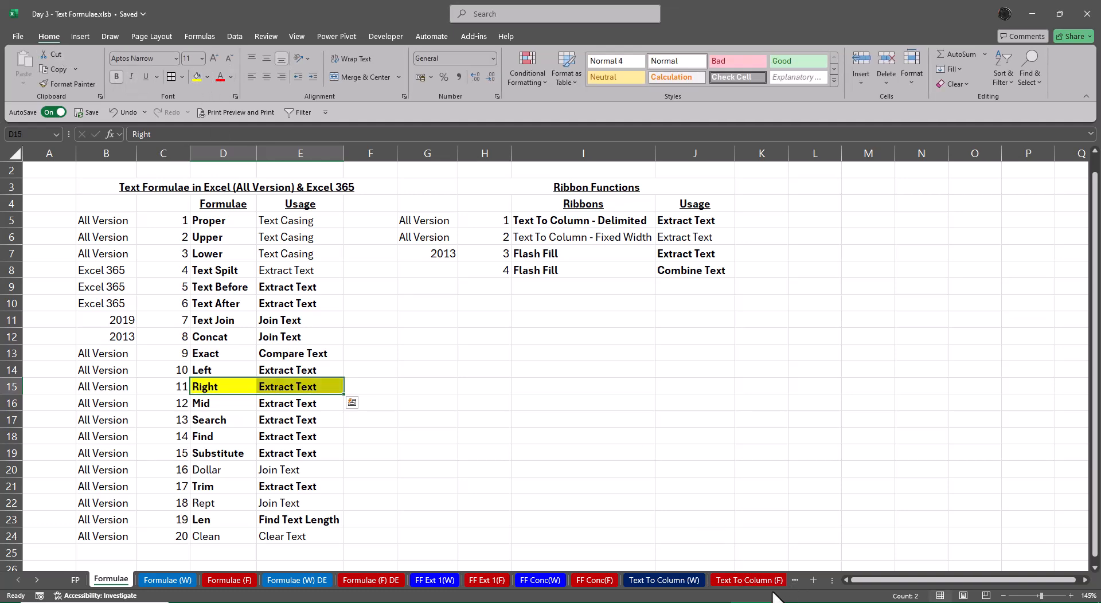
Enter =RIGHT(A8,4) in B8 of the Partial Extract (F) sheet
ctrl+click(37, 580)
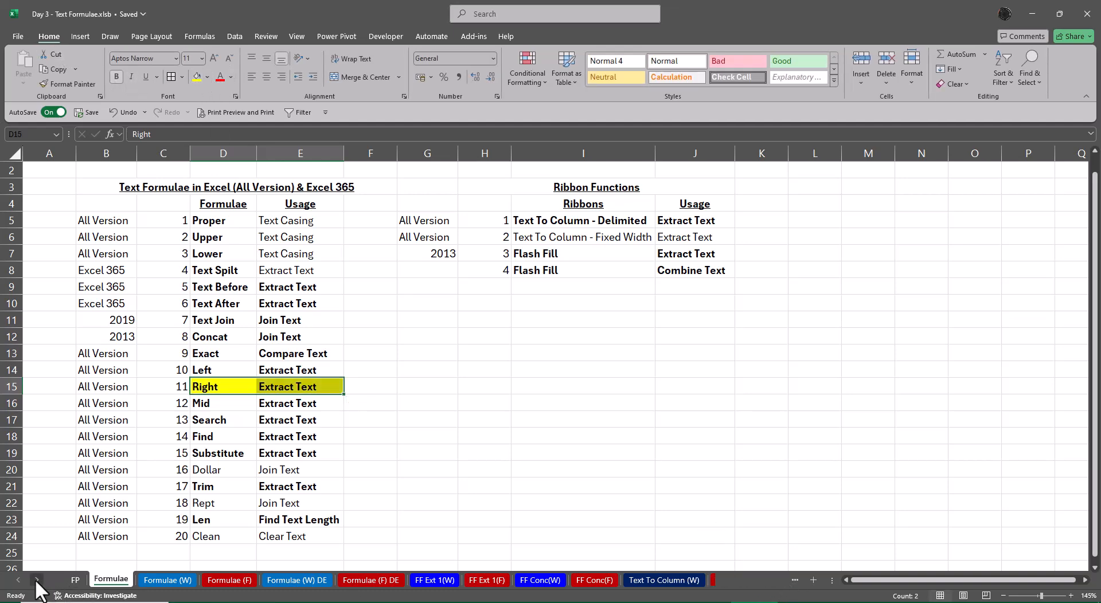
click(679, 580)
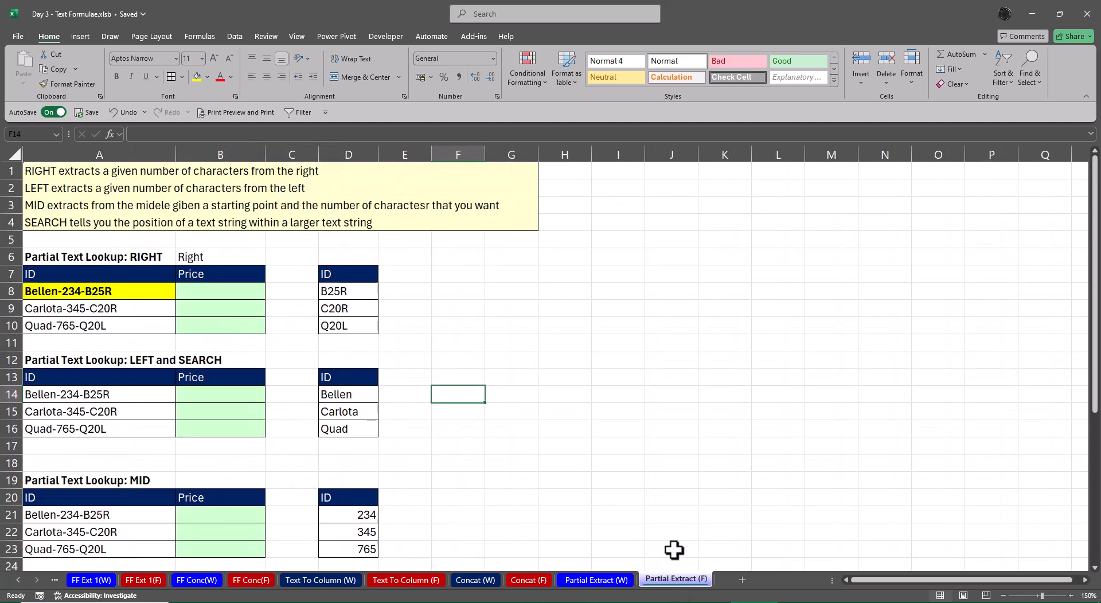
click(231, 294)
text(=)
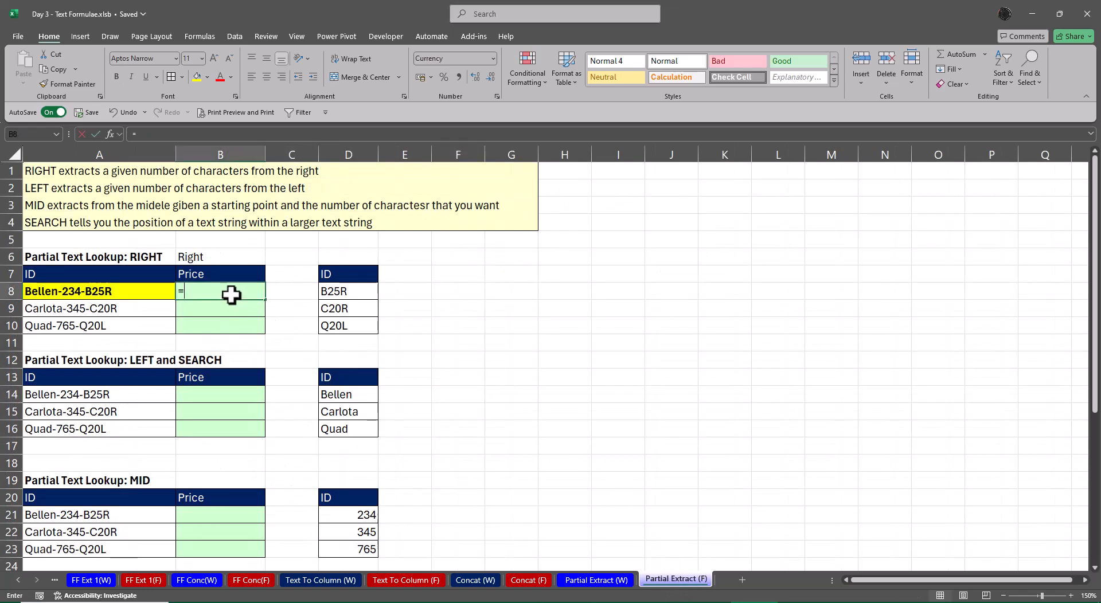
text(RIGHT()
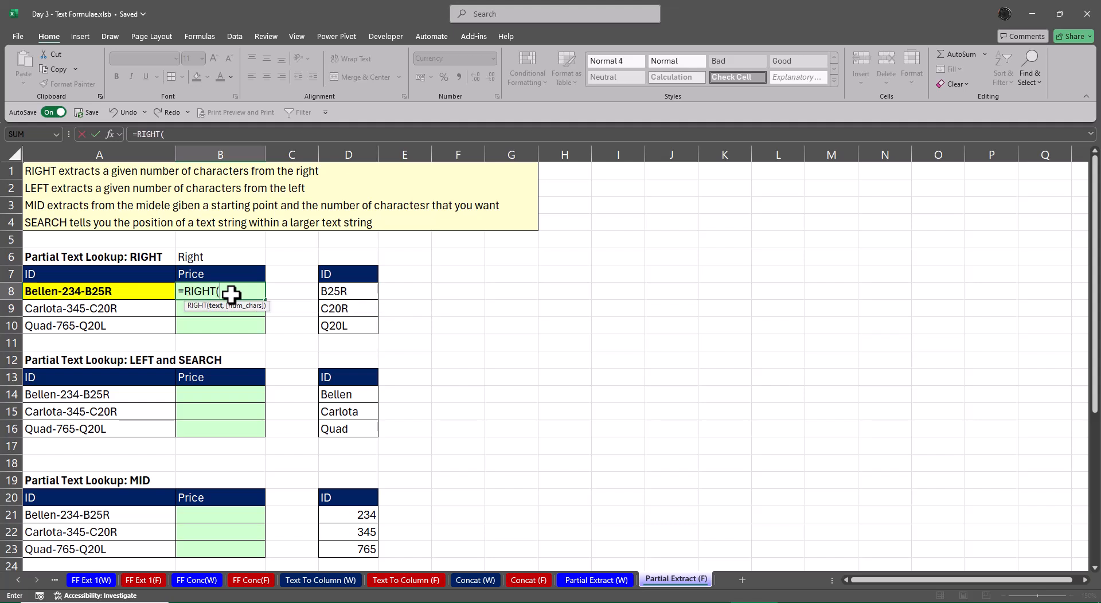
key(Left)
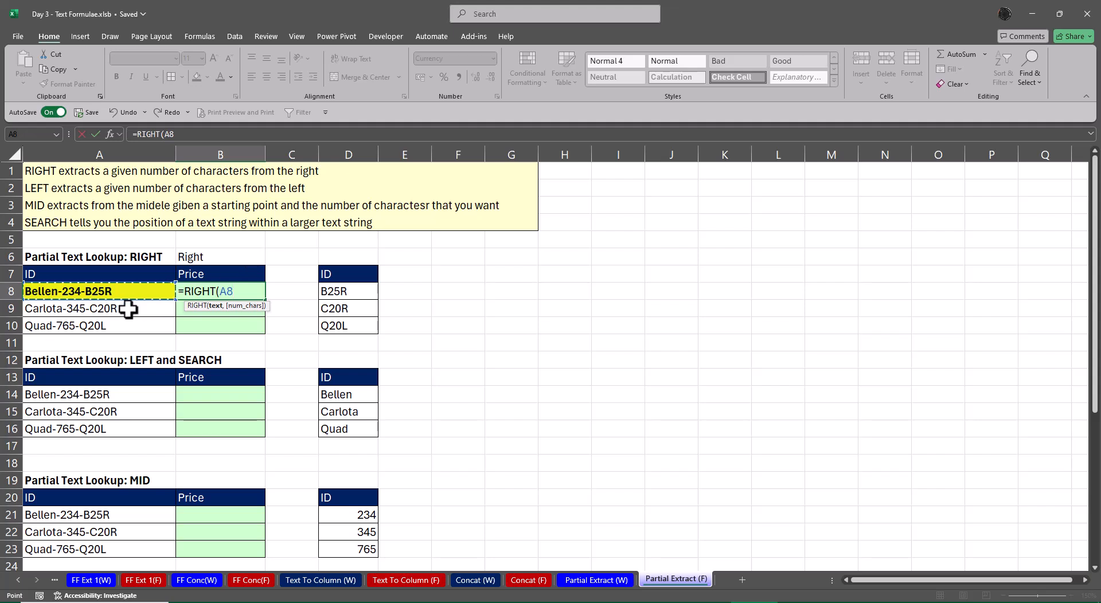
text(,)
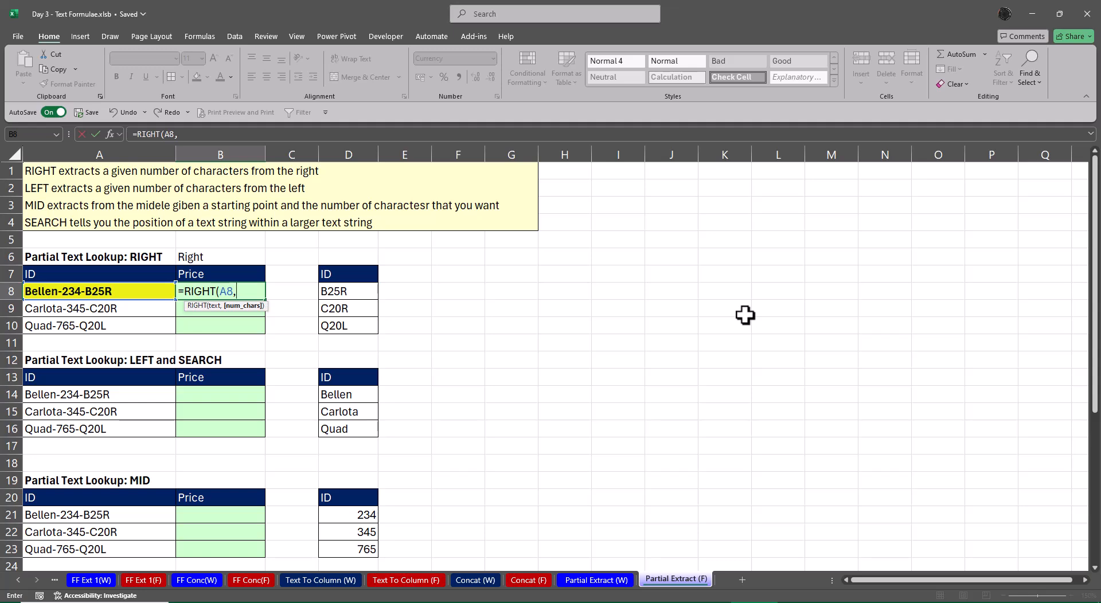
text(4))
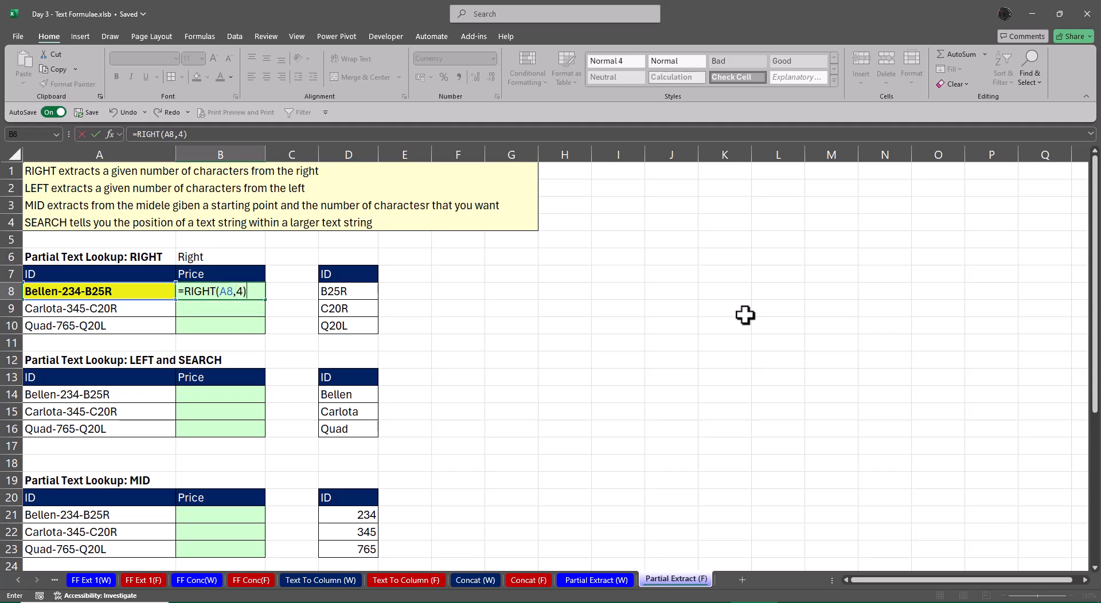
key(Return)
Fill the RIGHT formula down from B8 to B10 and clear the filled range again
key(Up)
key(shift+Down)
key(shift+Down)
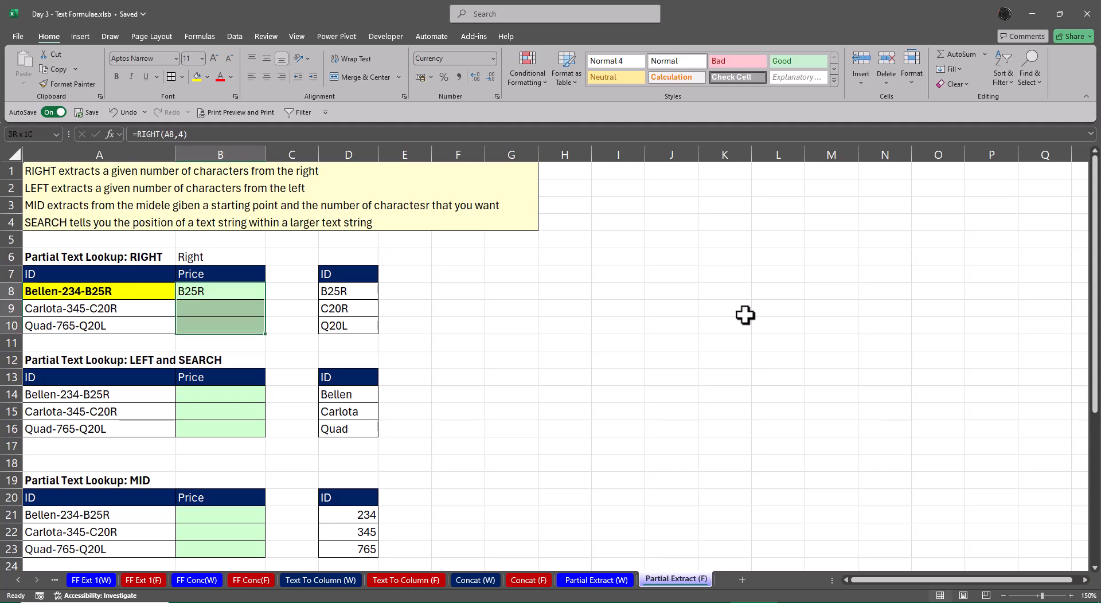
key(ctrl+d)
key(Delete)
key(Right)
key(Left)
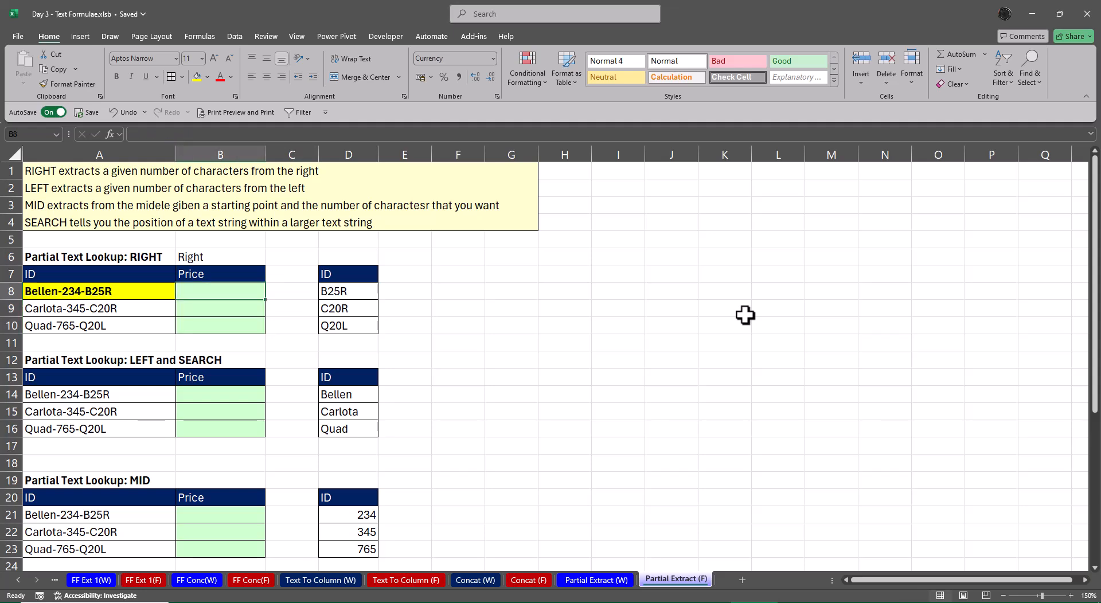
Enter the array formula =RIGHT(A8:A10,4) in B8 to extract the last four characters of all three IDs
text(=rig)
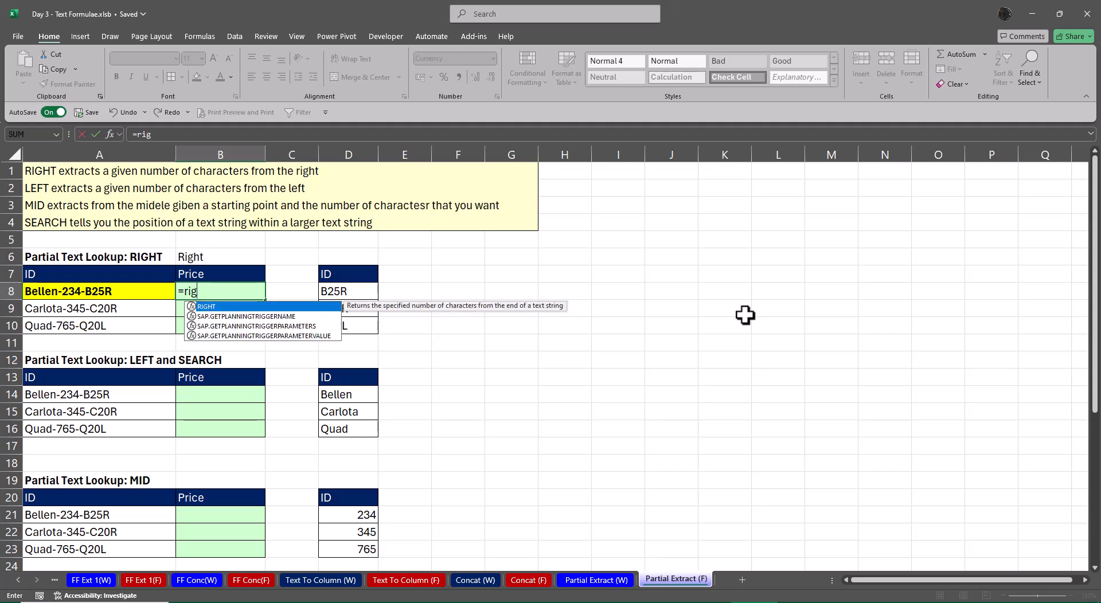
key(Tab)
key(Left)
key(ctrl+shift+Down)
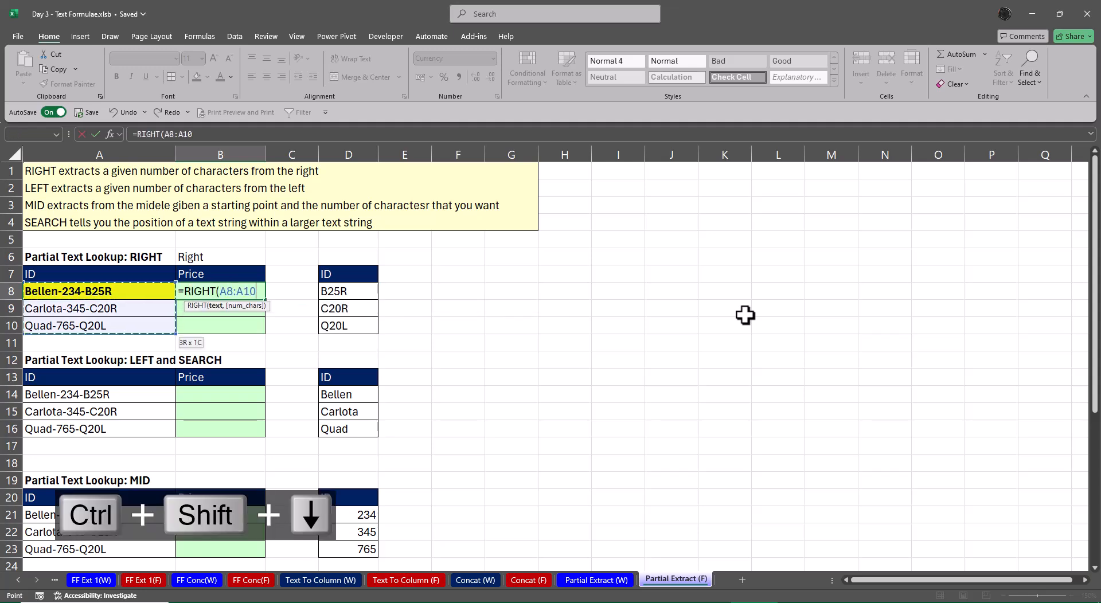
text(,4))
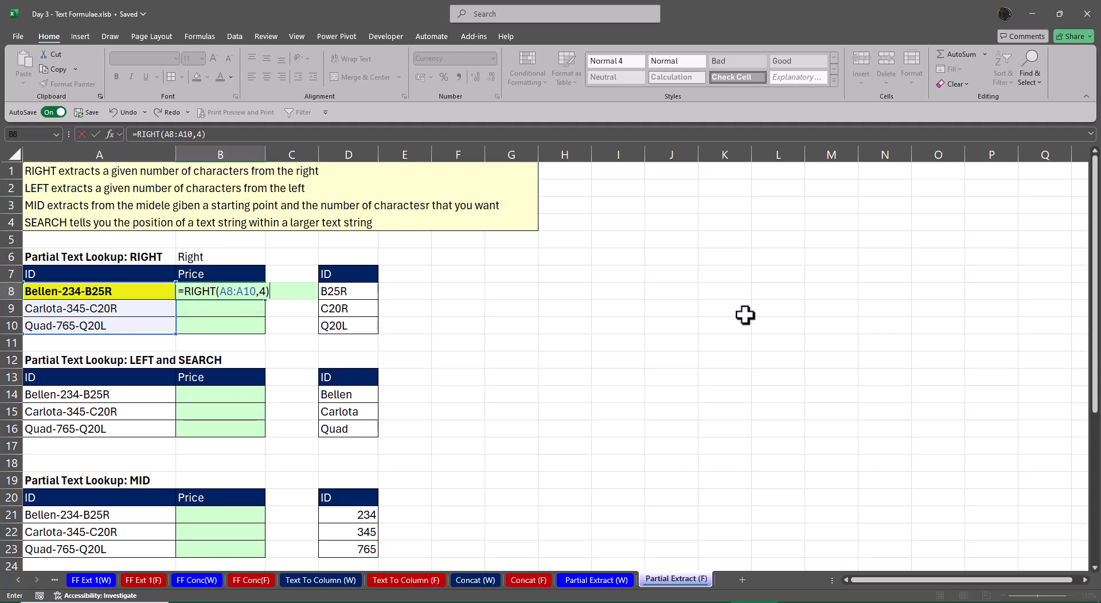
key(Return)
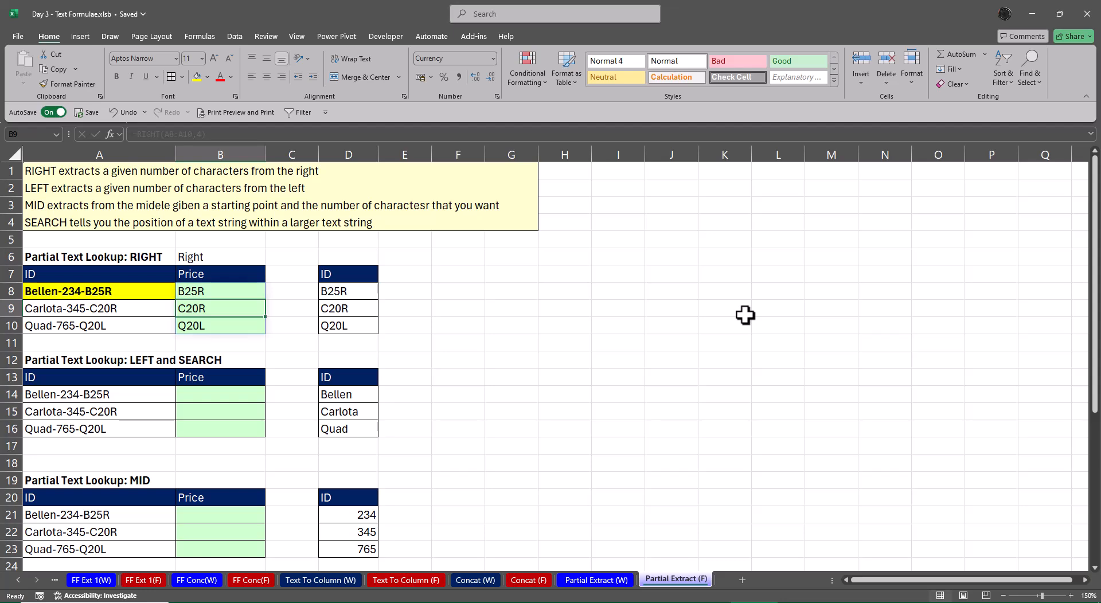
key(Up)
key(Right)
key(Right)
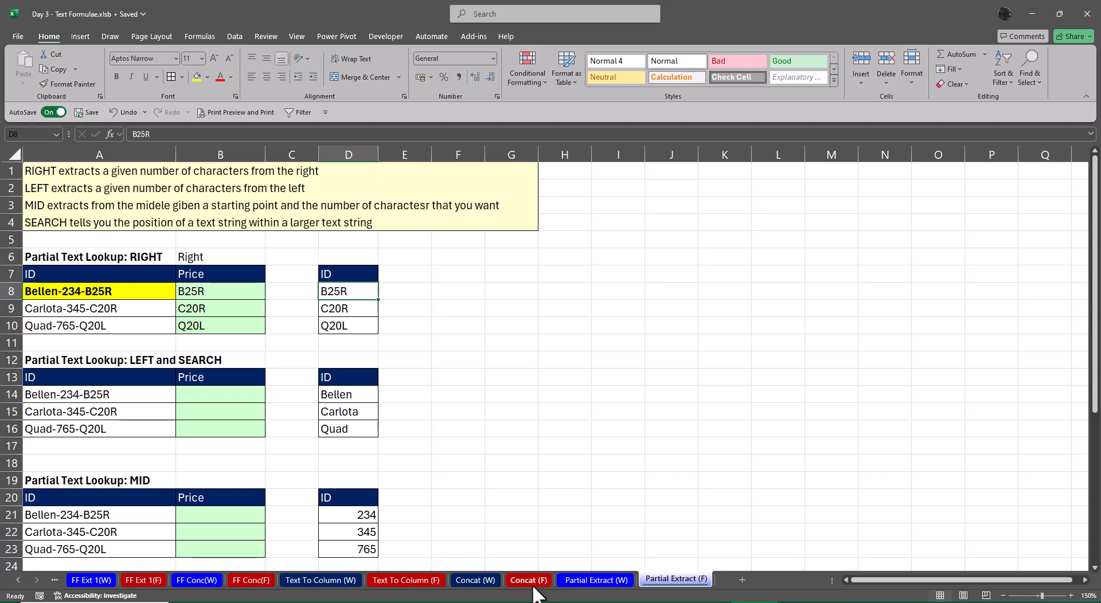
Compare the two Partial Extract sheets and permanently delete the Partial Extract (F) sheet
click(576, 579)
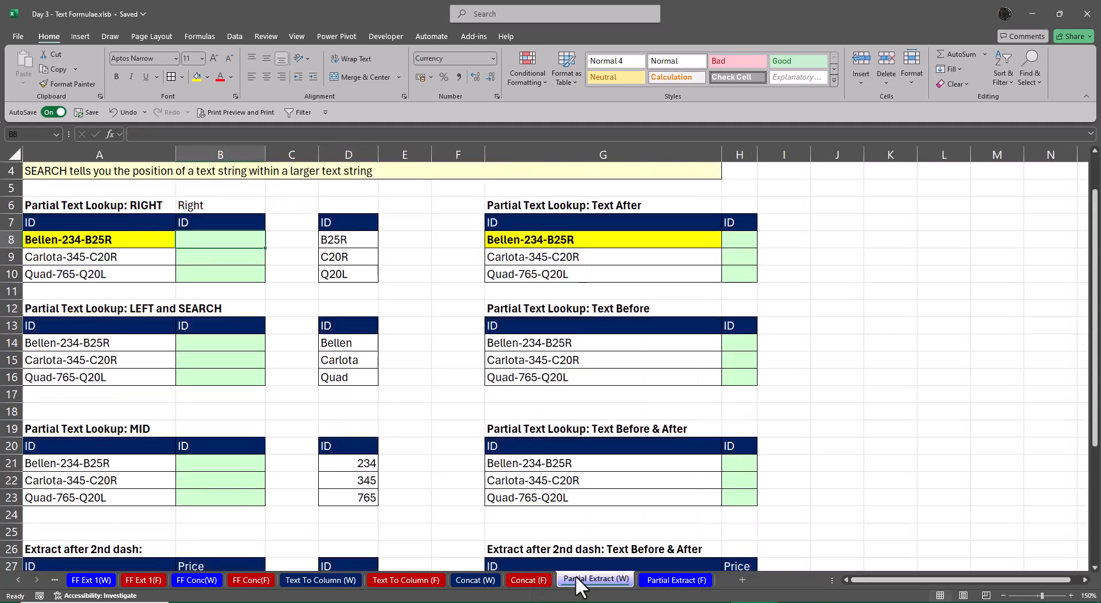
click(684, 579)
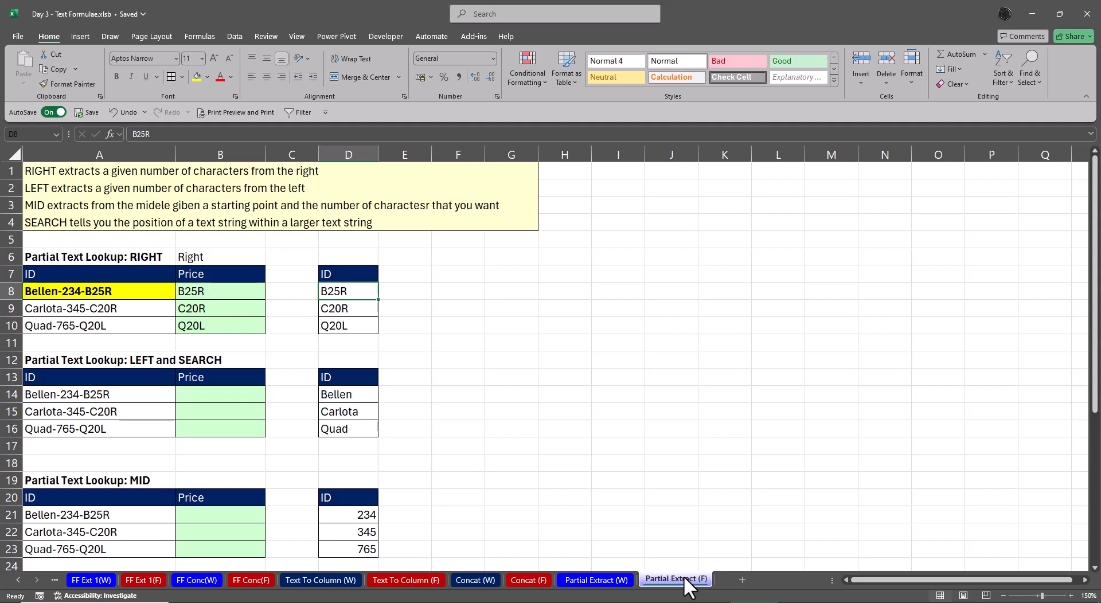
click(624, 580)
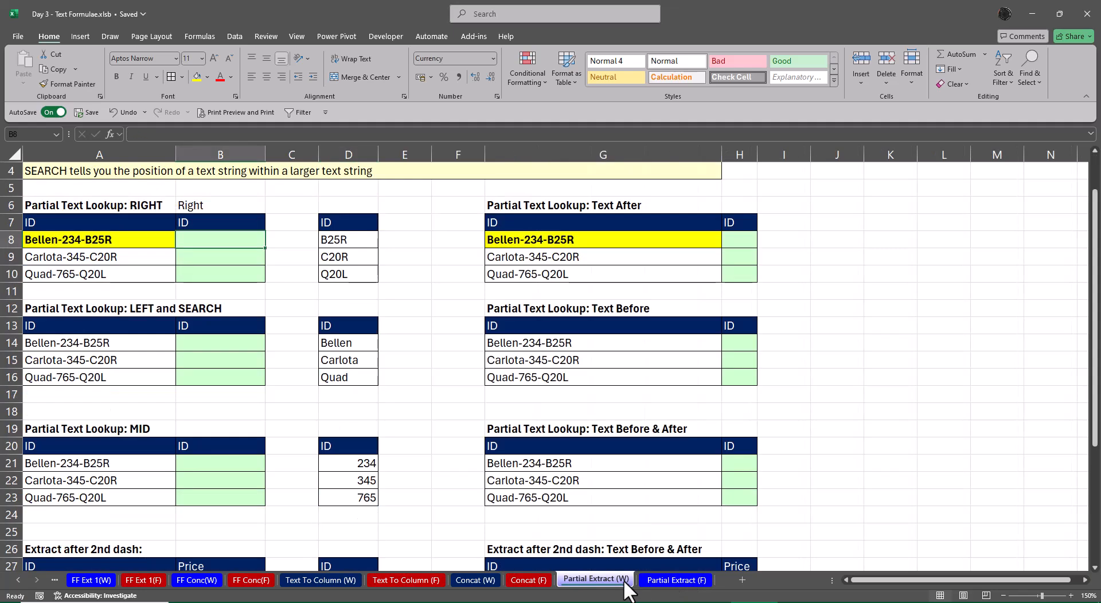
click(674, 580)
right_click(671, 579)
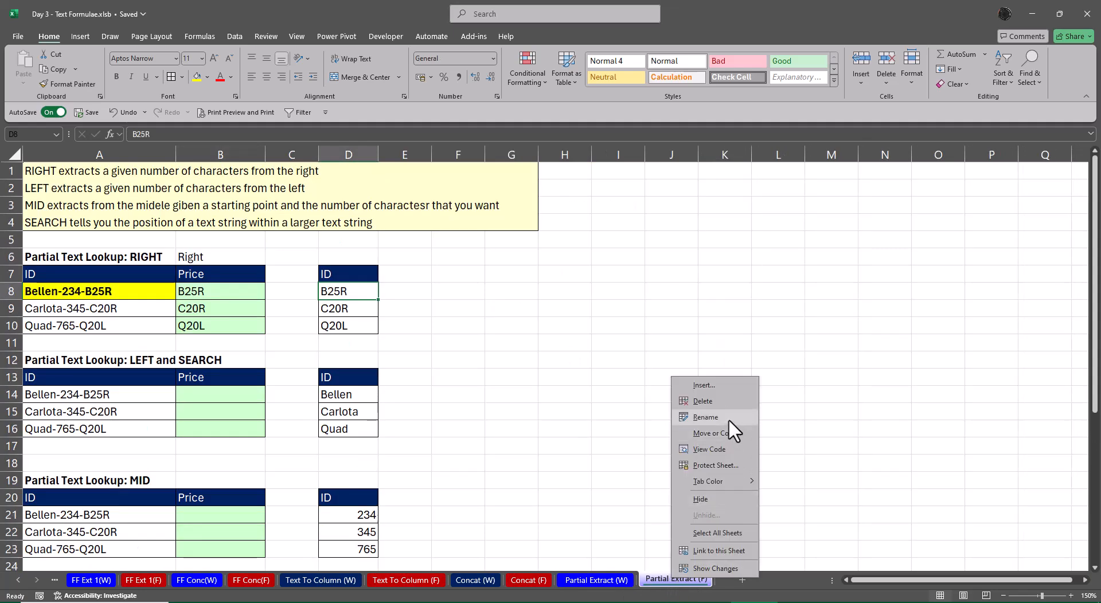
click(722, 403)
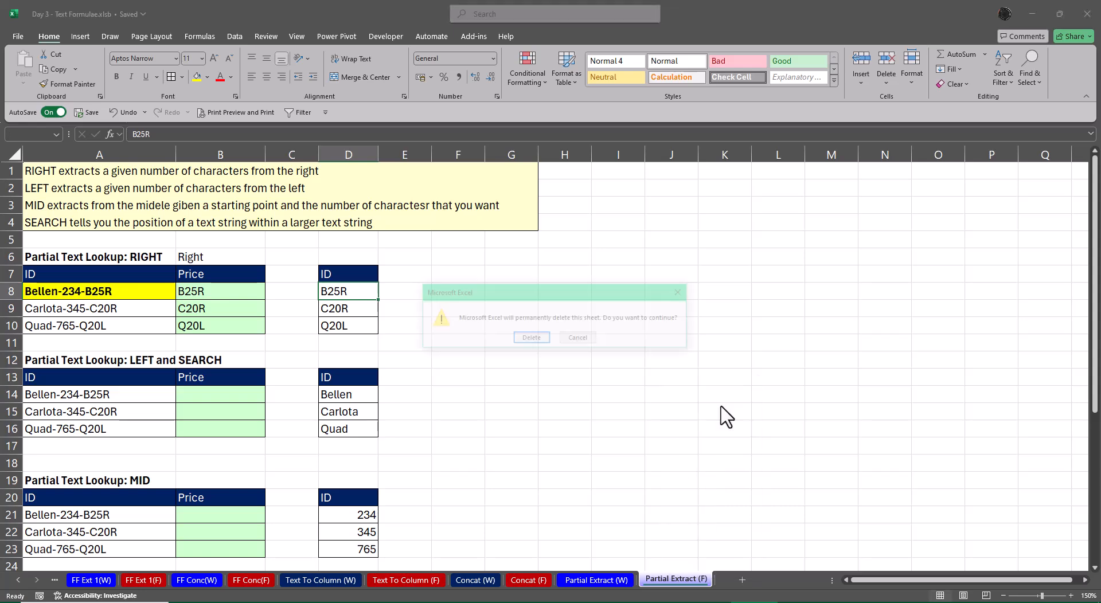
click(531, 338)
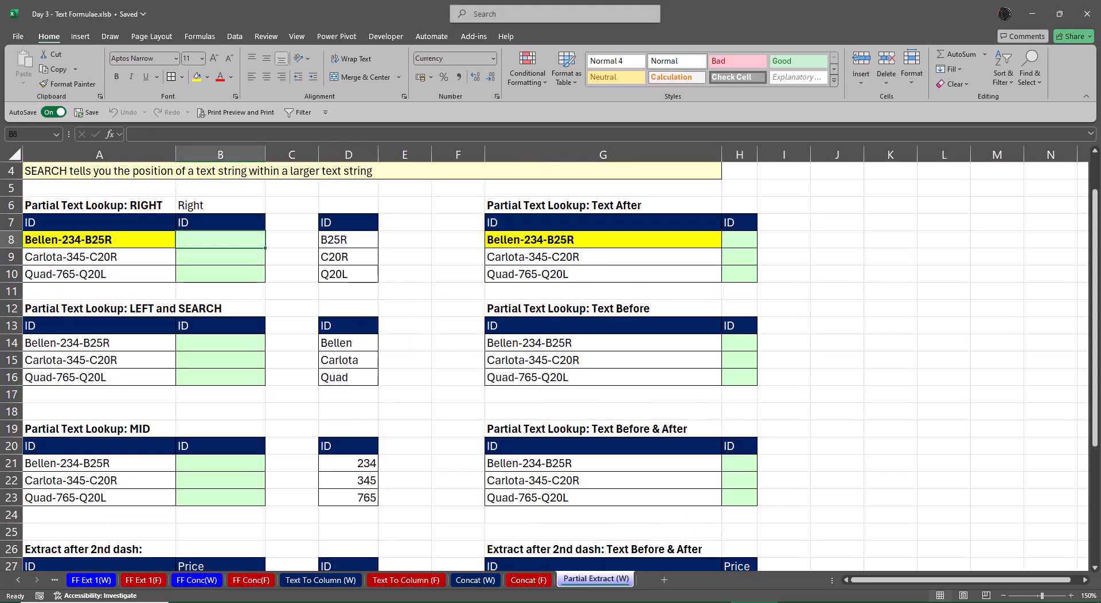
Create a copy of the Partial Extract (W) sheet at the end of the workbook and name it Partial Extract (F)
right_click(586, 576)
click(645, 431)
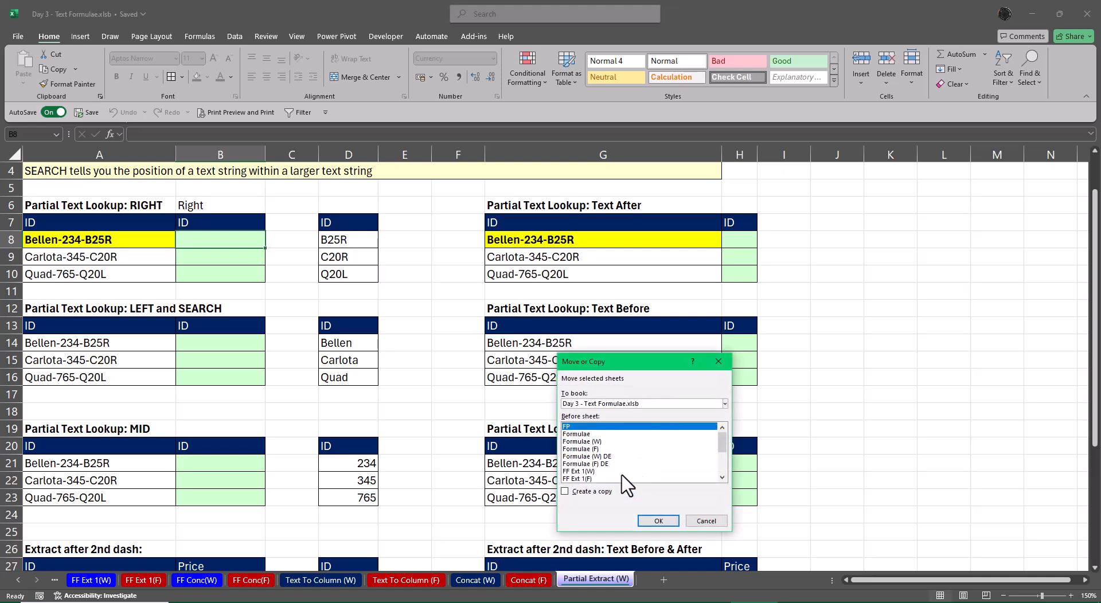
scroll(617, 476, down, 3)
click(608, 480)
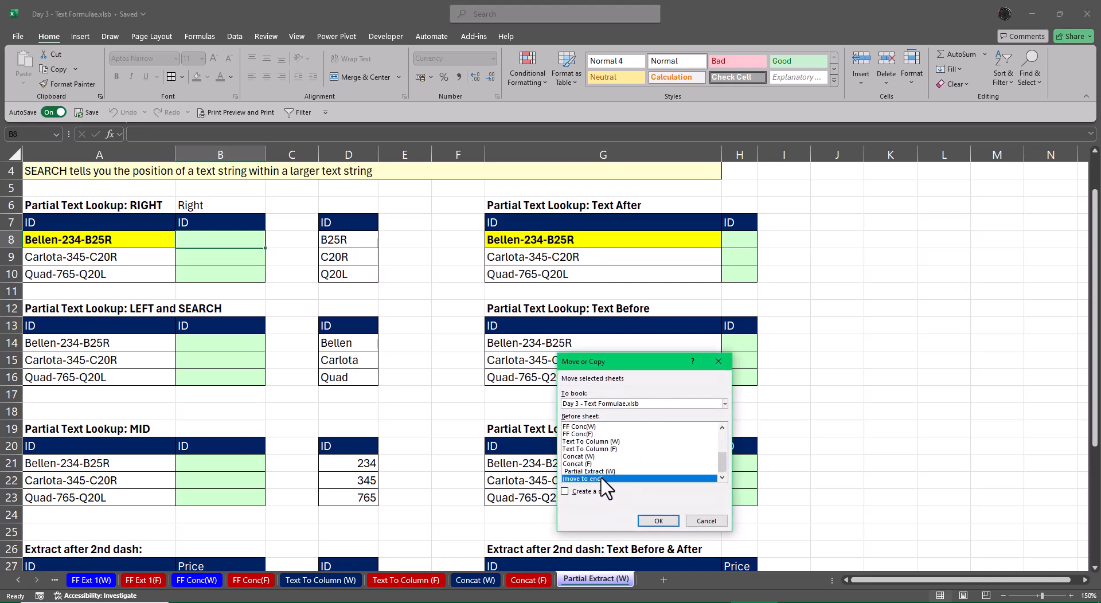
click(596, 492)
click(658, 521)
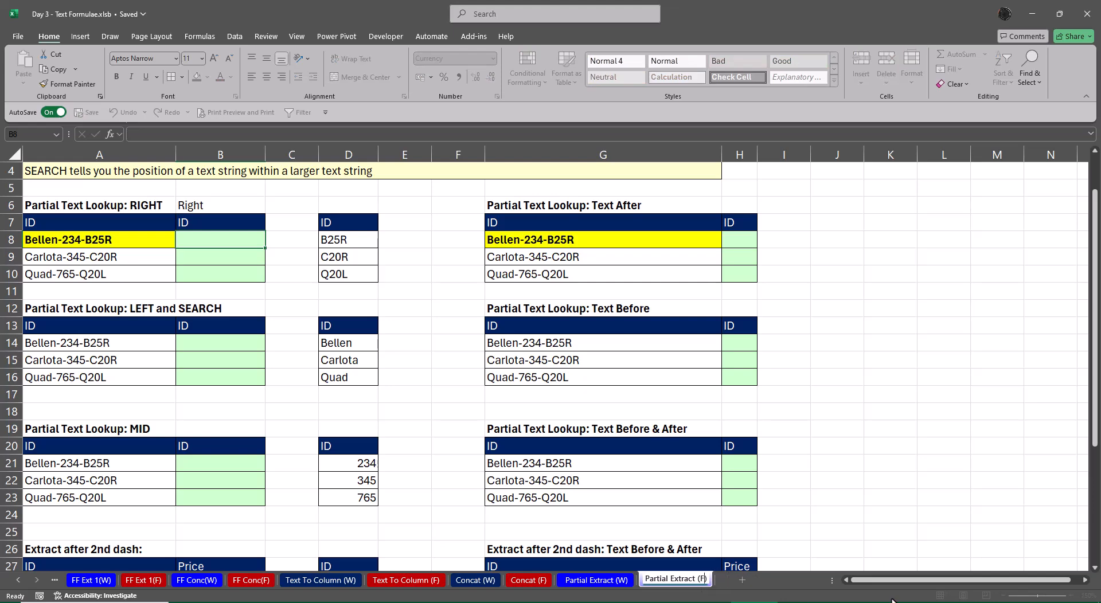
key(Return)
Insert two blank columns at column F of the Partial Extract (F) sheet
scroll(632, 418, up, 1)
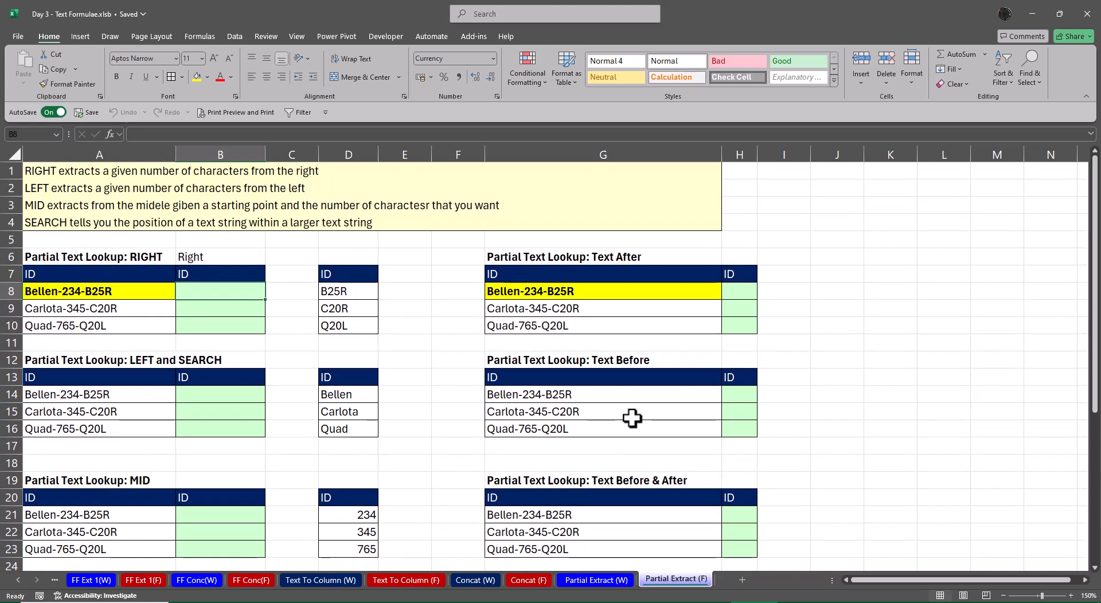
click(461, 155)
key(ctrl+plus)
key(ctrl+plus)
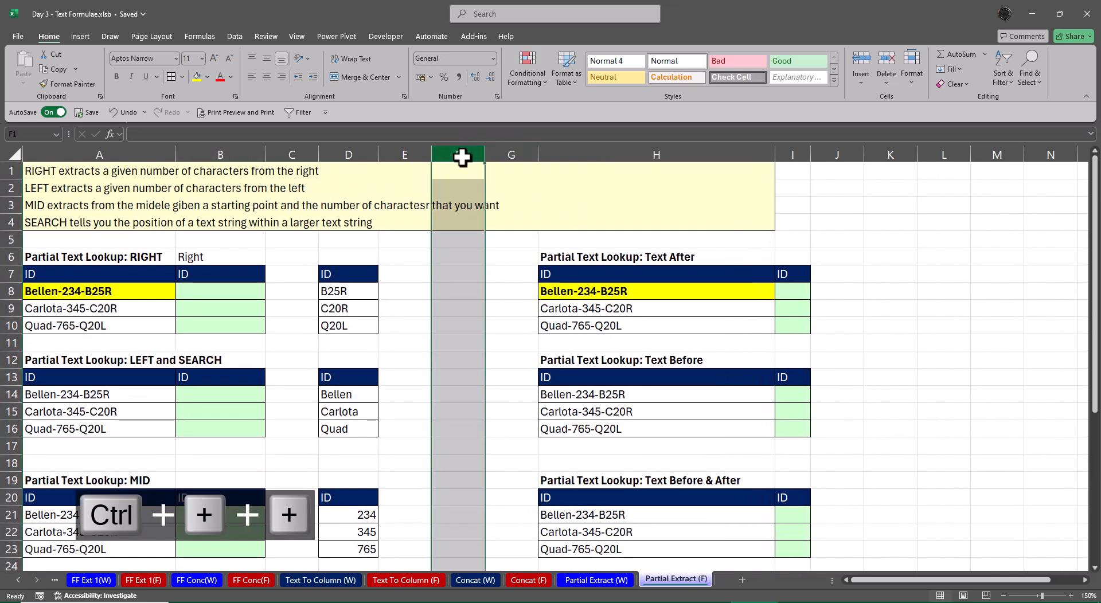
Enter =FORMULATEXT(B8) in F8 beside the RIGHT table
key(Down)
key(Down)
key(Down)
key(Down)
key(Down)
key(Down)
key(Down)
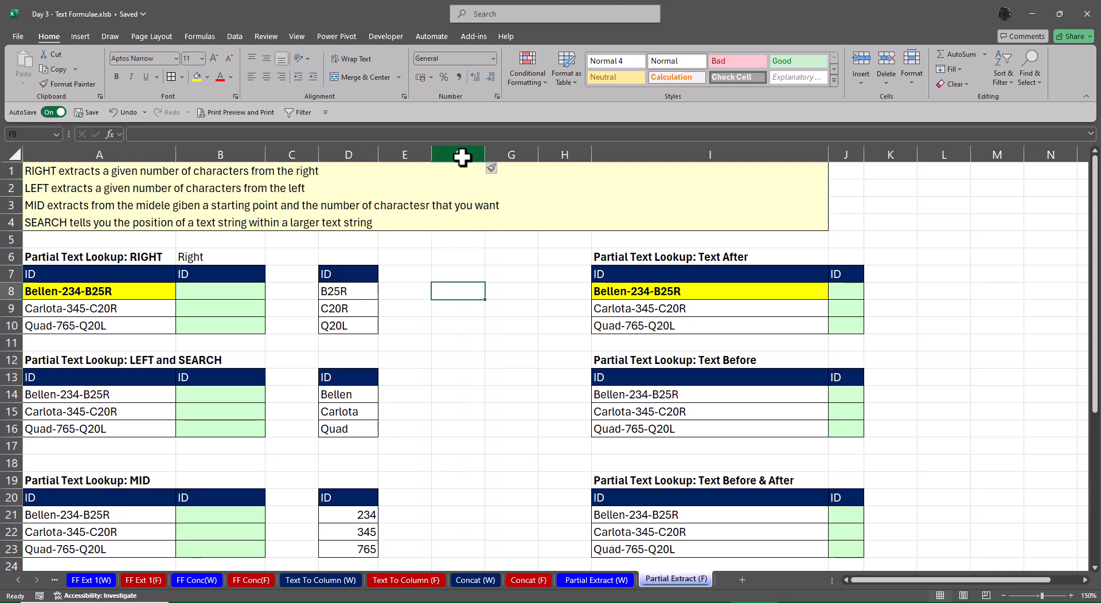
text(=orm)
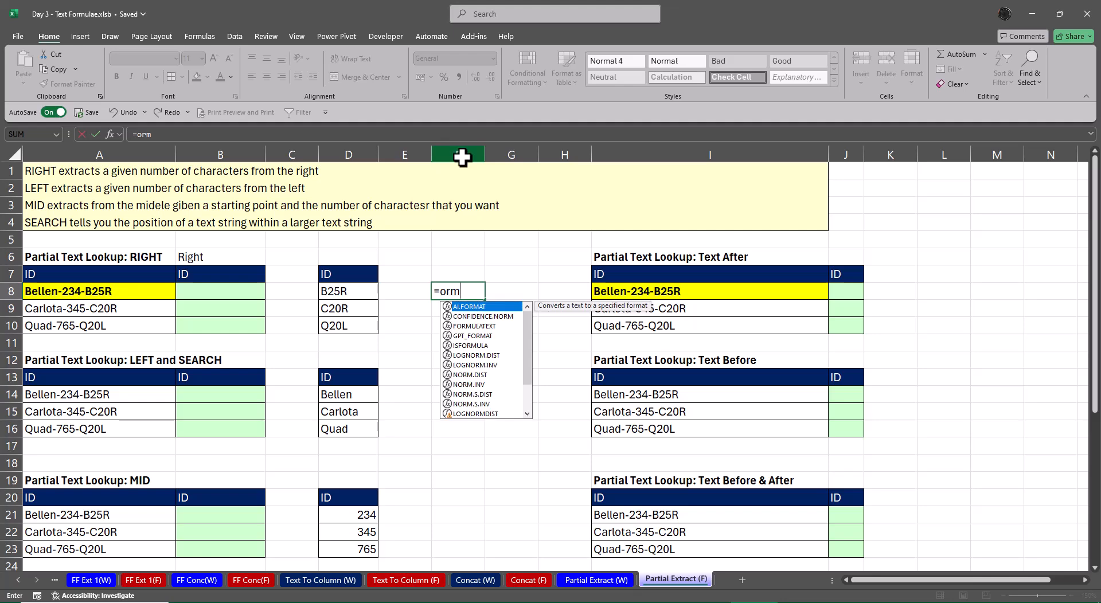
key(BackSpace)
key(BackSpace)
key(BackSpace)
text(for)
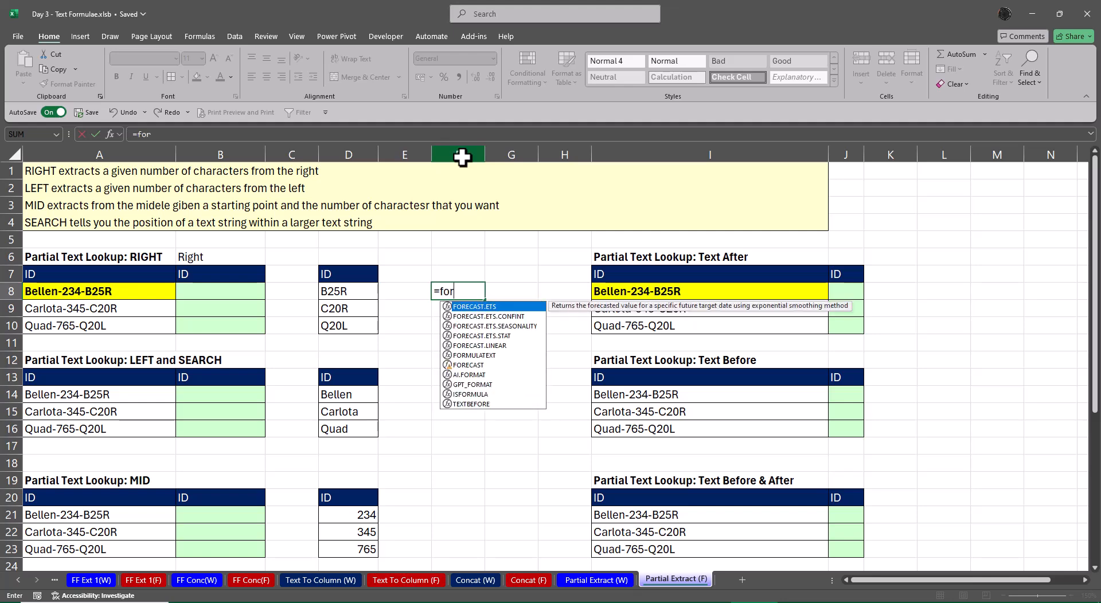
text(mu)
key(Tab)
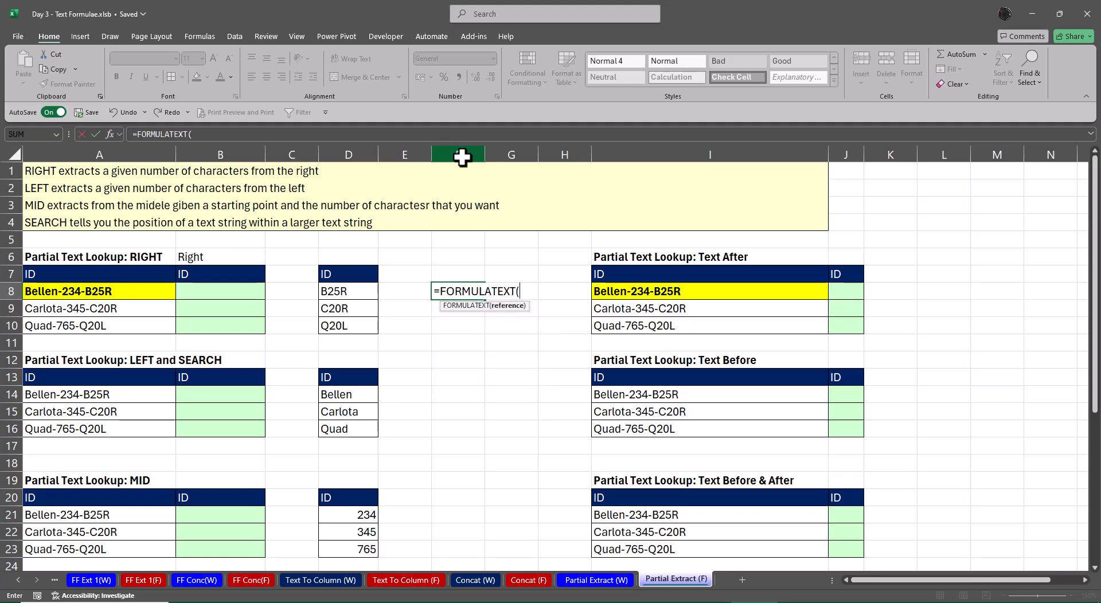
key(Left)
key(Left)
key(Left)
key(Left)
key(Return)
key(Up)
Copy the FORMULATEXT formula from F8 to F14, F21 and F28 beside the remaining extraction tables
key(ctrl+c)
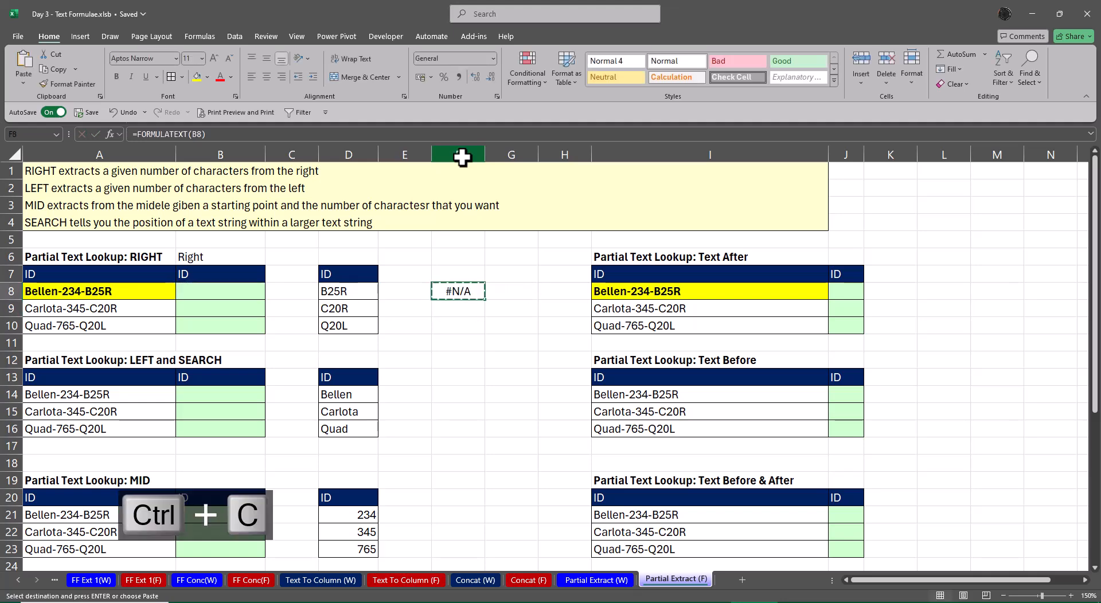
key(Down)
key(Down)
key(Down)
key(Down)
key(Down)
key(Down)
key(ctrl+v)
key(Down)
key(Down)
key(Down)
key(Down)
key(Down)
key(Down)
key(Down)
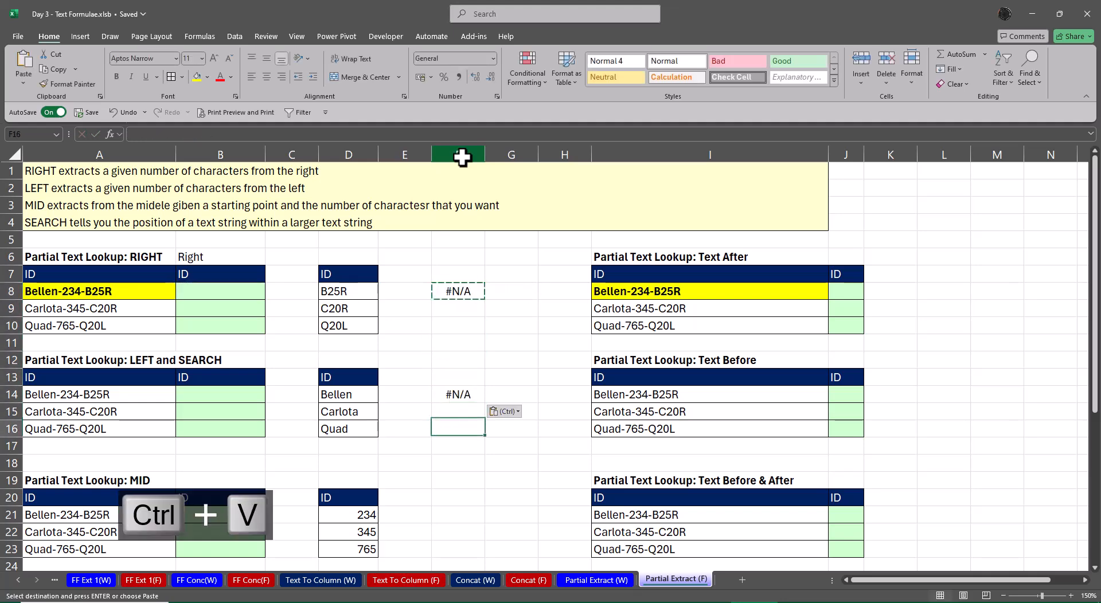
key(Down)
key(Down)
key(Down)
key(Down)
key(Down)
key(Down)
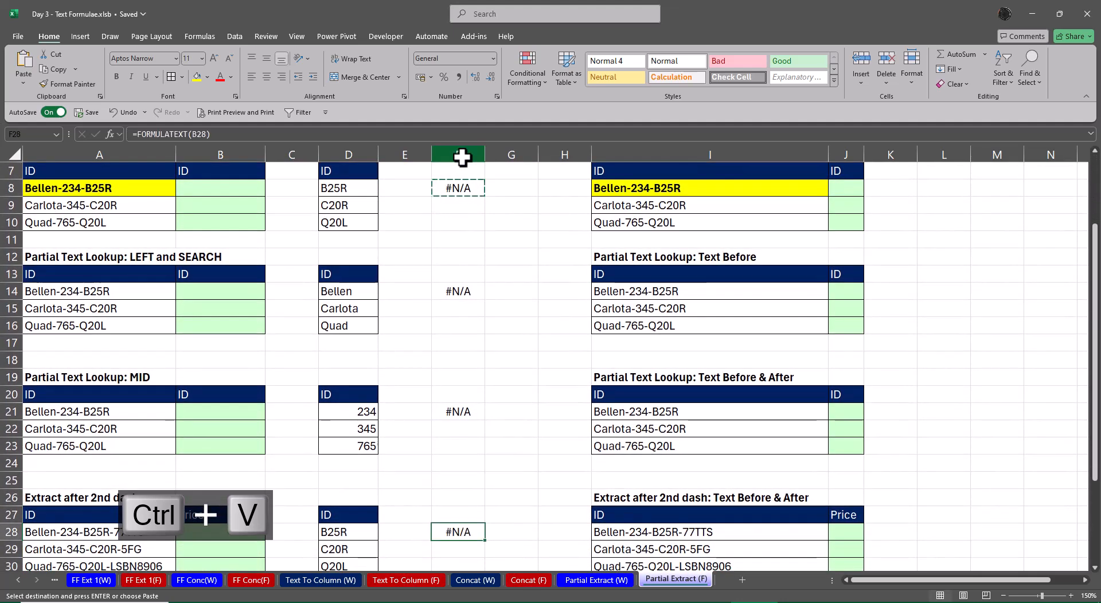
key(Return)
Enter =RIGHT(A8:A10,4) in B8 to extract the last four characters of each ID in the RIGHT table
key(Up)
key(Up)
key(Up)
key(Up)
key(Up)
key(Up)
key(Up)
key(Up)
key(Up)
key(Up)
key(Up)
key(Up)
key(Up)
key(Up)
key(Up)
key(Up)
key(Up)
key(Up)
key(Up)
key(Up)
key(Up)
key(Up)
key(Up)
key(Up)
key(Up)
key(Up)
key(Left)
key(Left)
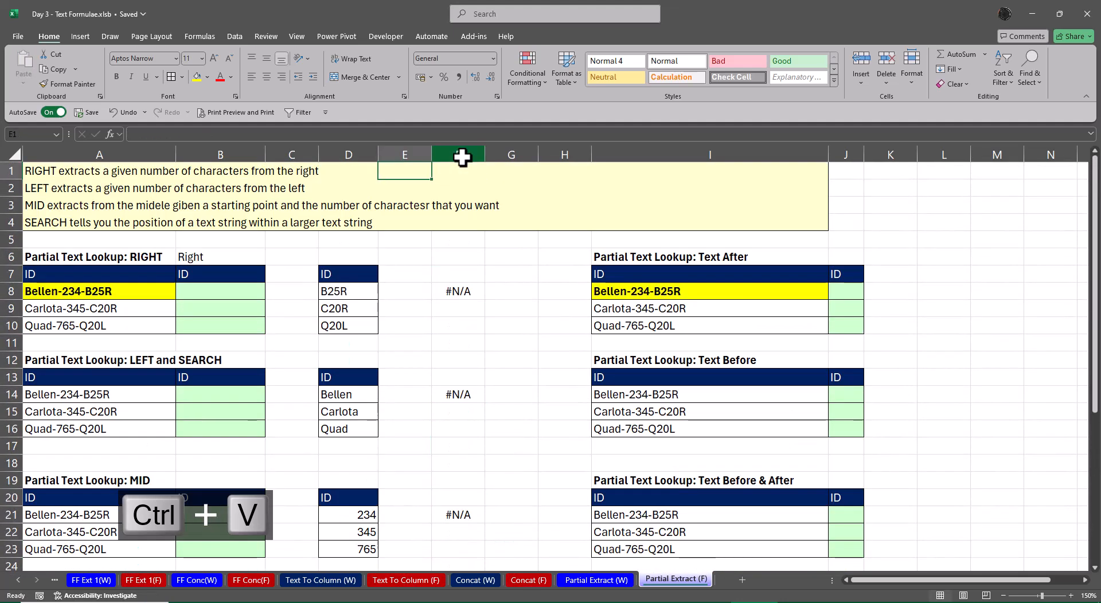
key(Down)
key(Down)
key(Down)
key(Down)
key(Down)
key(Left)
key(Left)
key(Down)
key(Down)
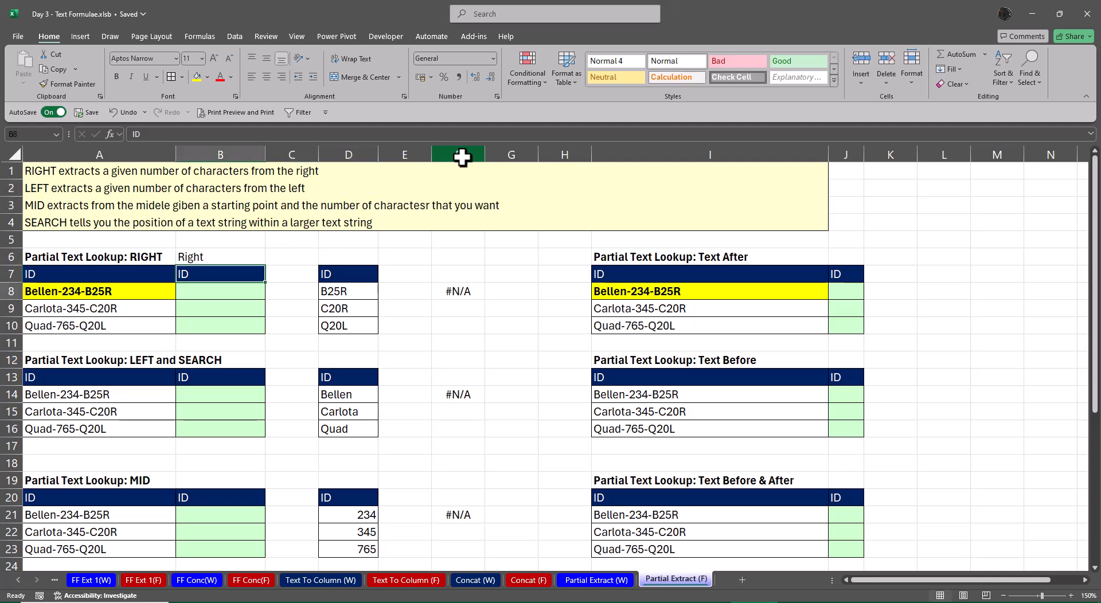
text(=righ)
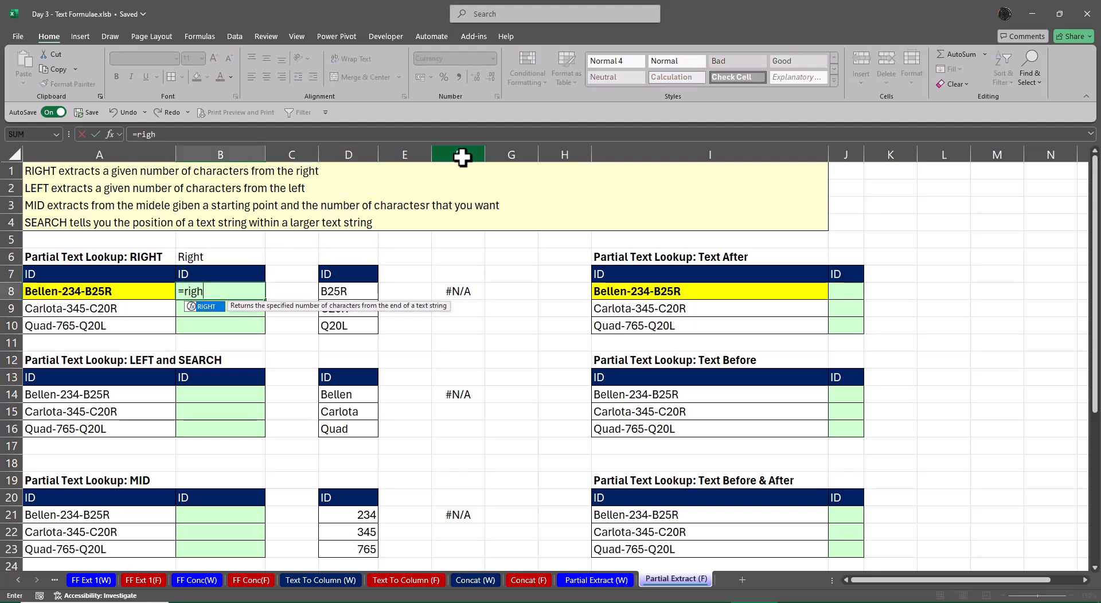
key(Tab)
key(Left)
key(ctrl+shift+Down)
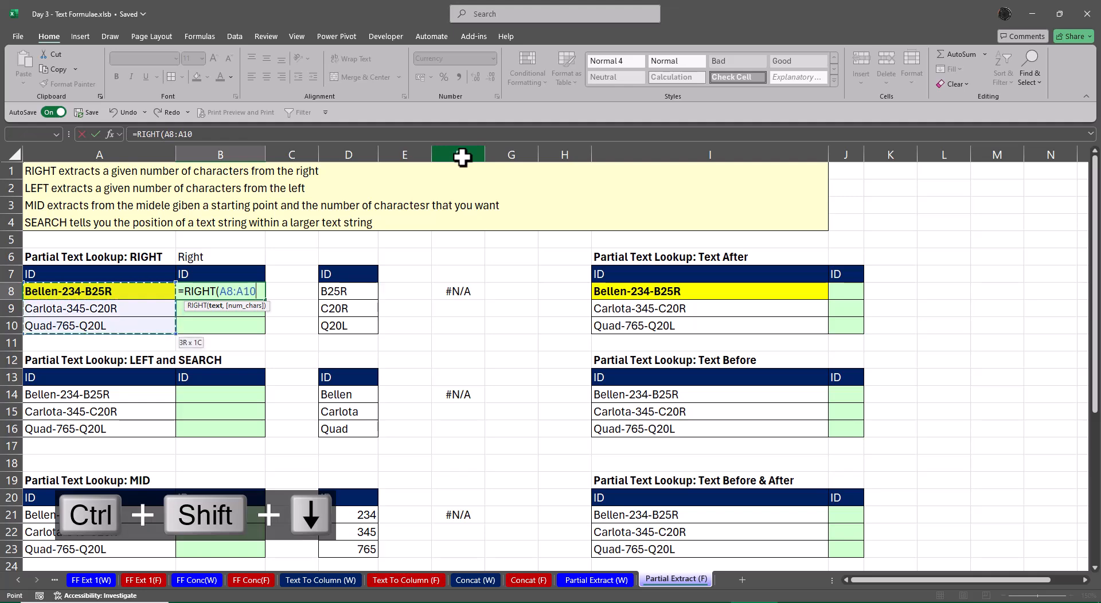
text(,)
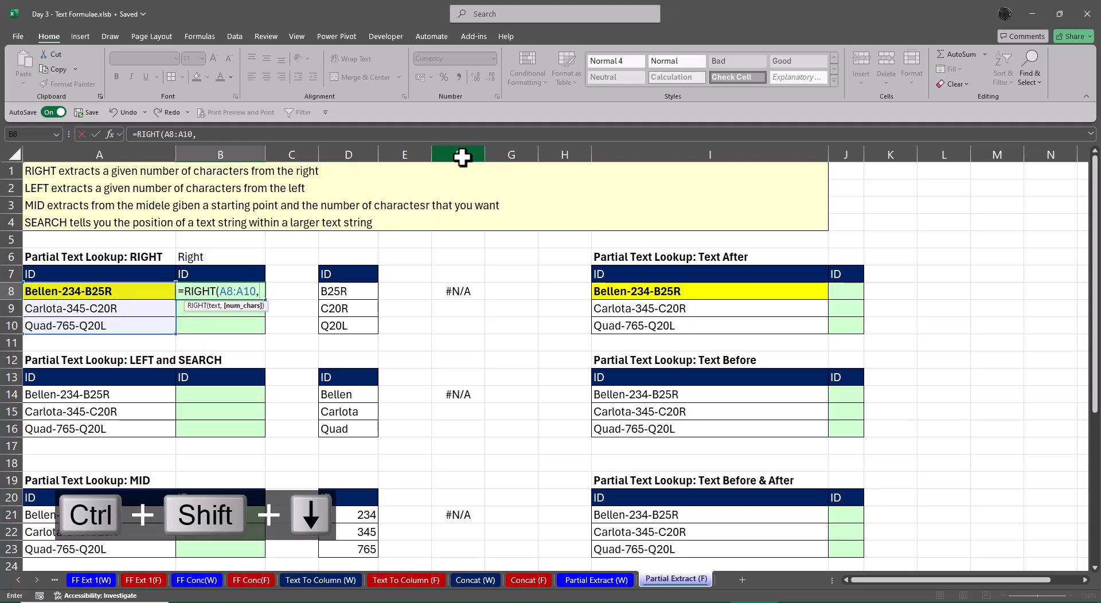
text(4))
key(Return)
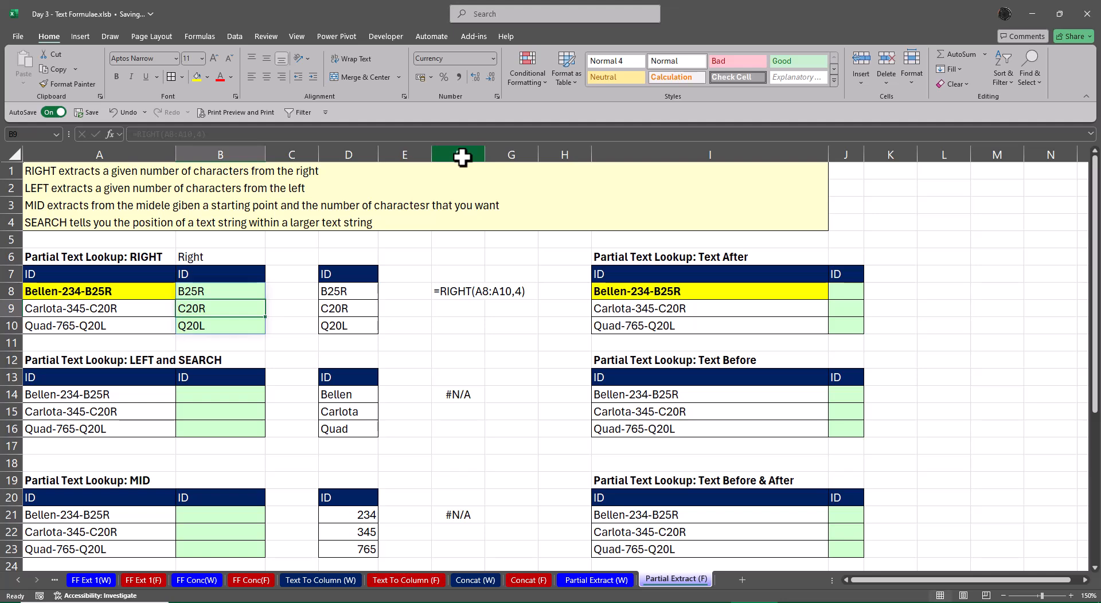
Try =TEXTAFTER(I8,"-",2) in J8 of the Text After table and clear the cell
key(Up)
key(Right)
key(Right)
key(Right)
key(Right)
key(Right)
key(Right)
key(Right)
key(Right)
key(Right)
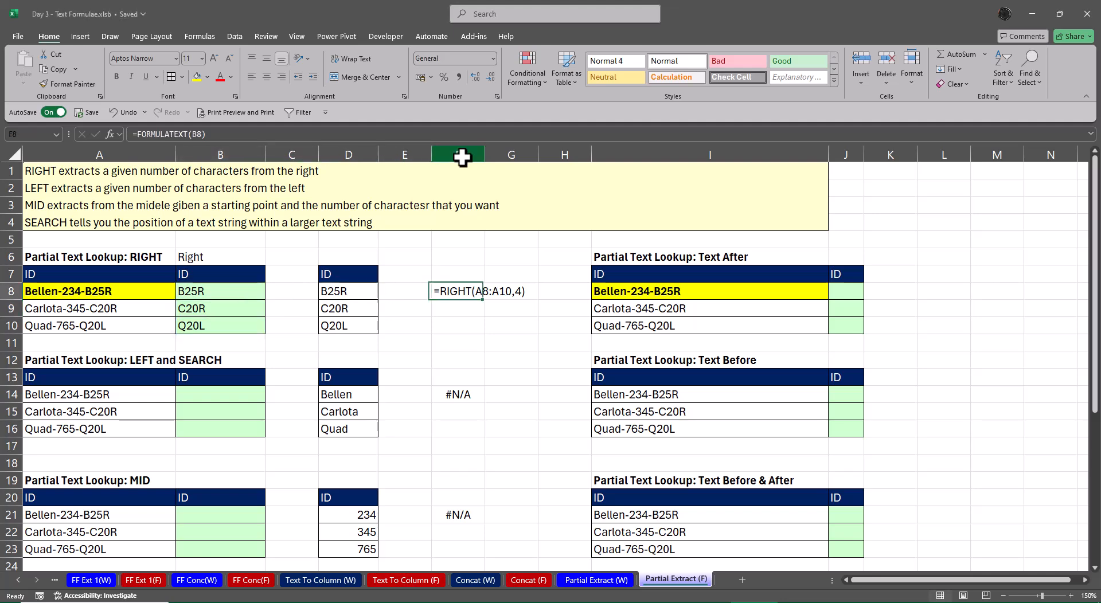
key(Left)
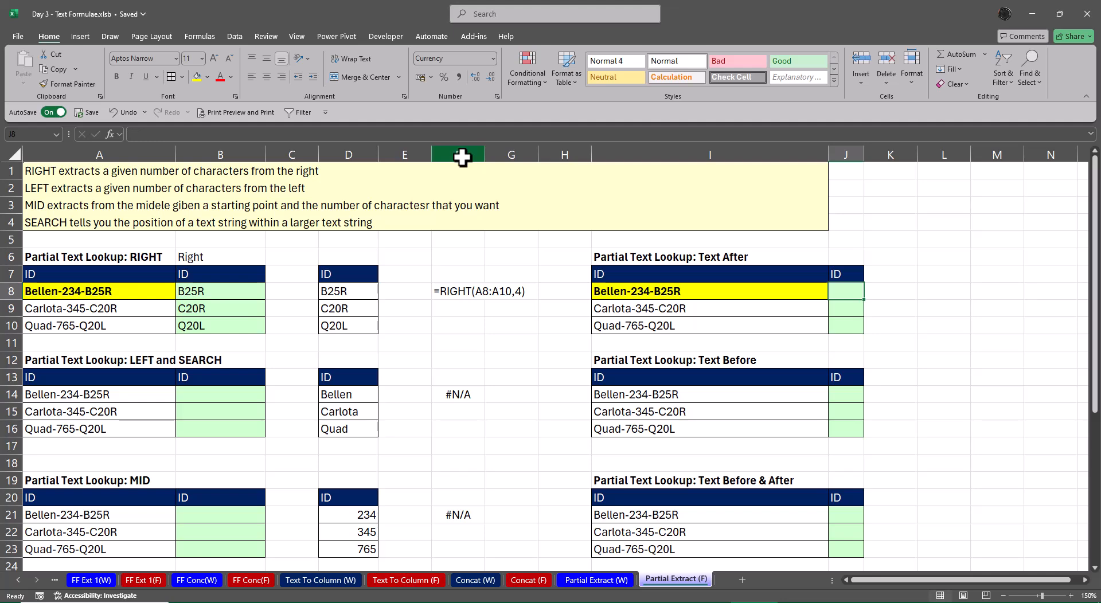
text(=text)
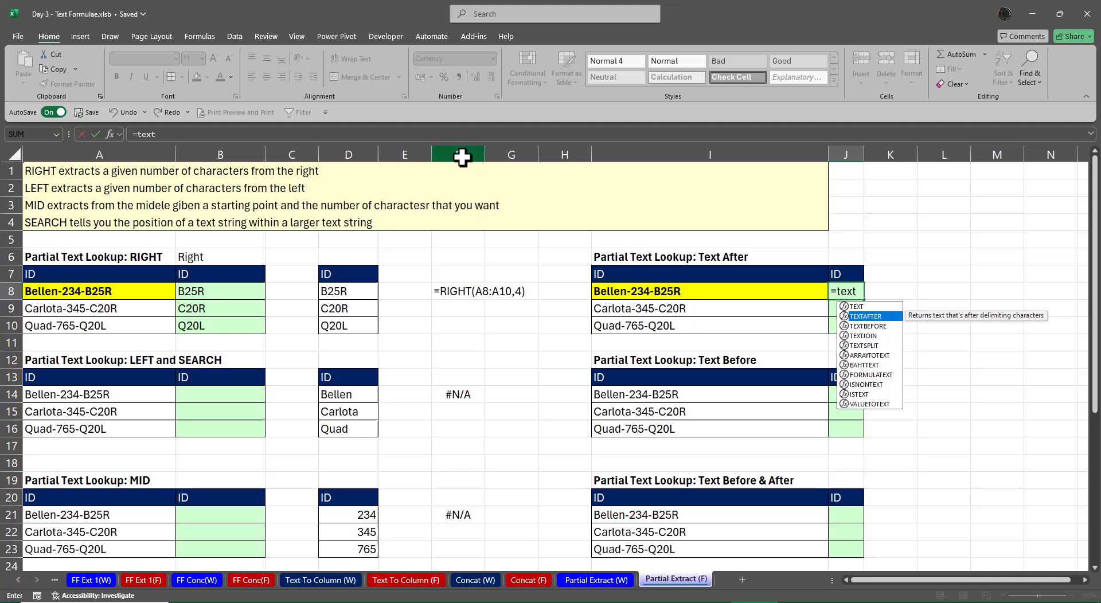
key(Tab)
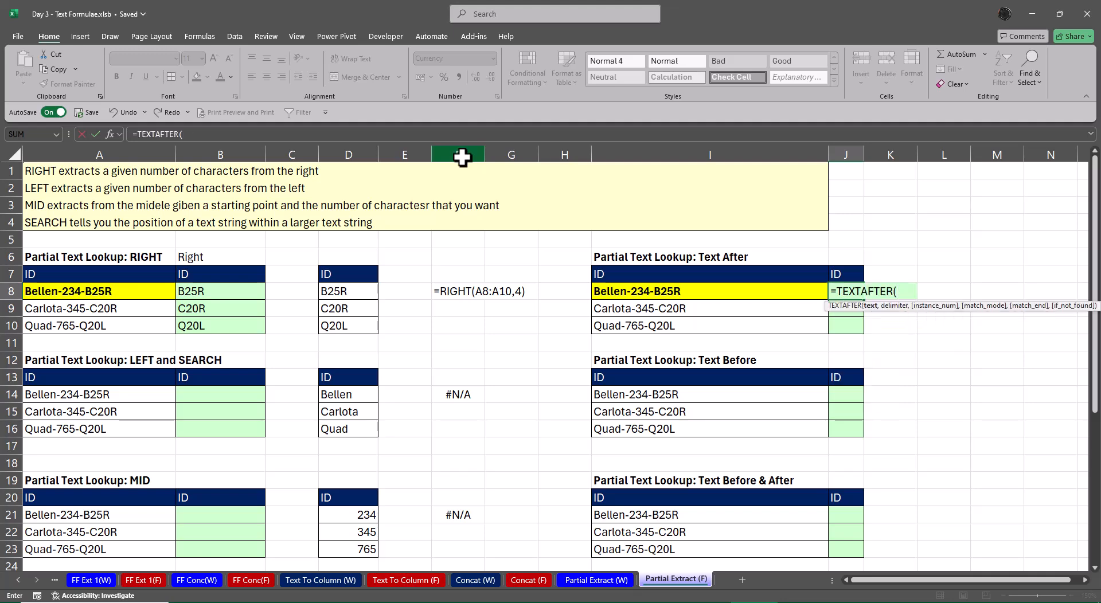
key(Left)
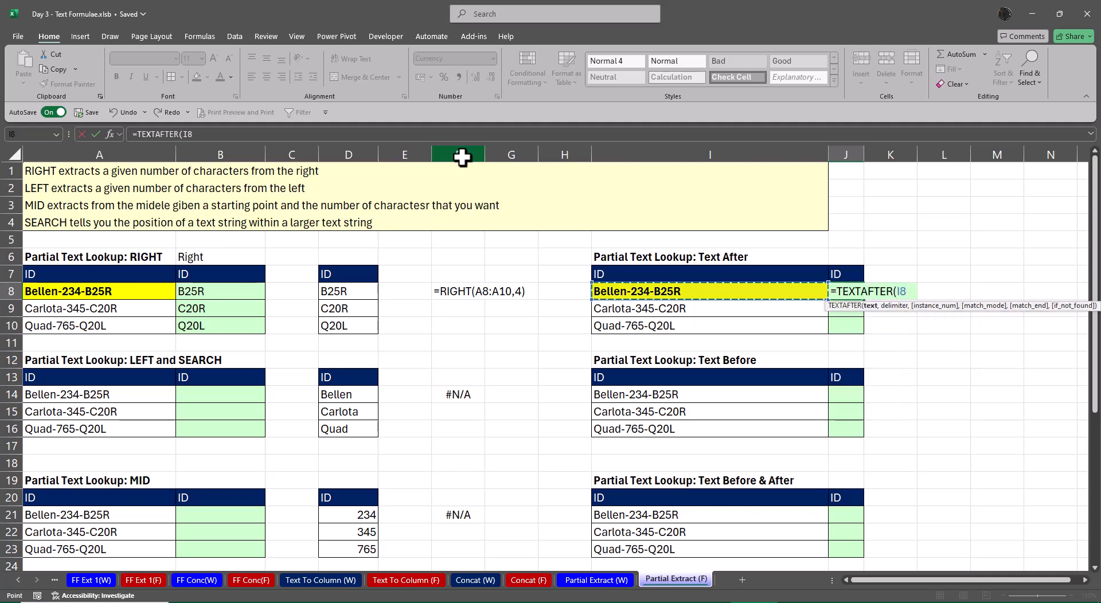
text(,)
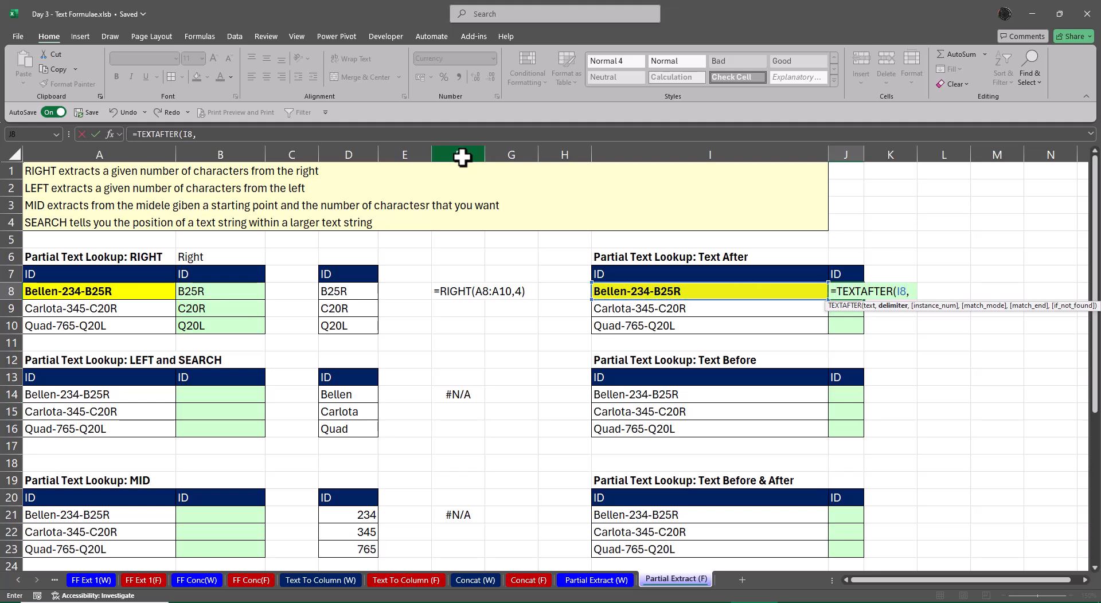
text("-")
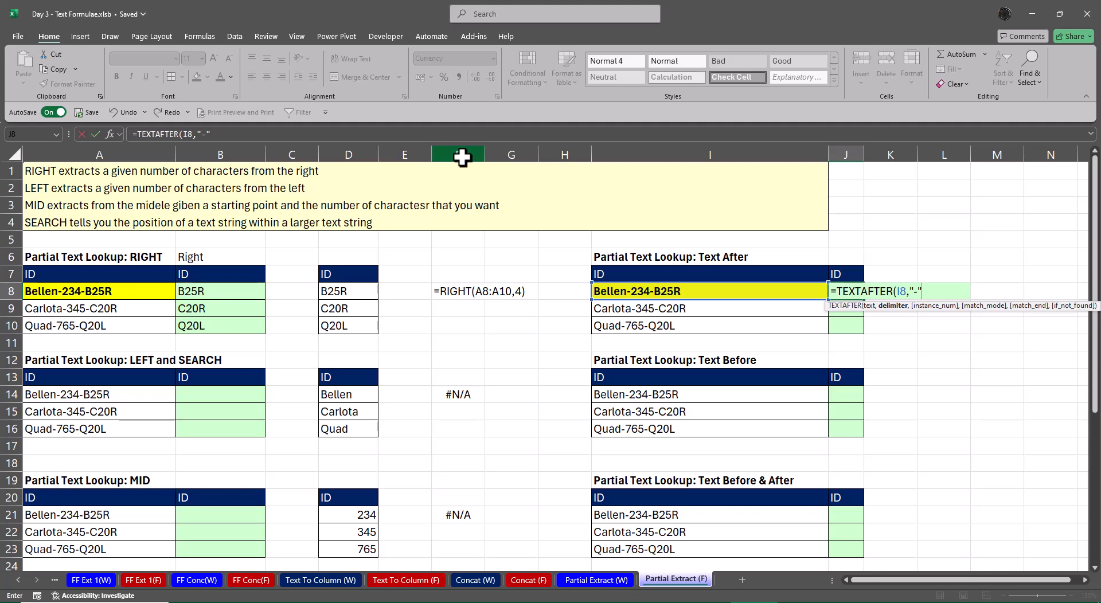
text(,)
text(2)
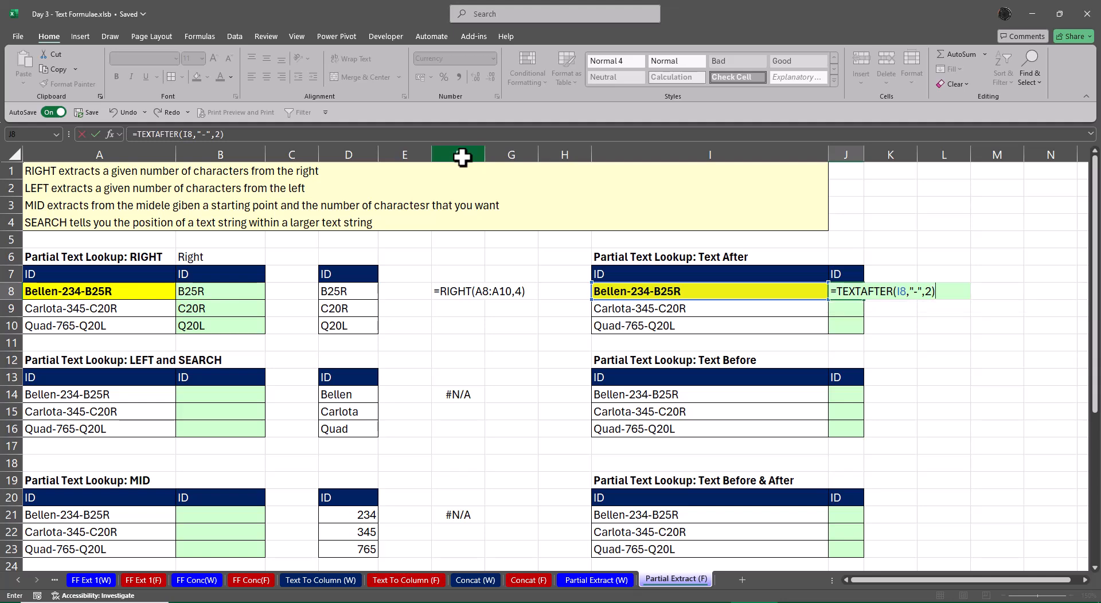
key(Return)
key(Up)
key(F2)
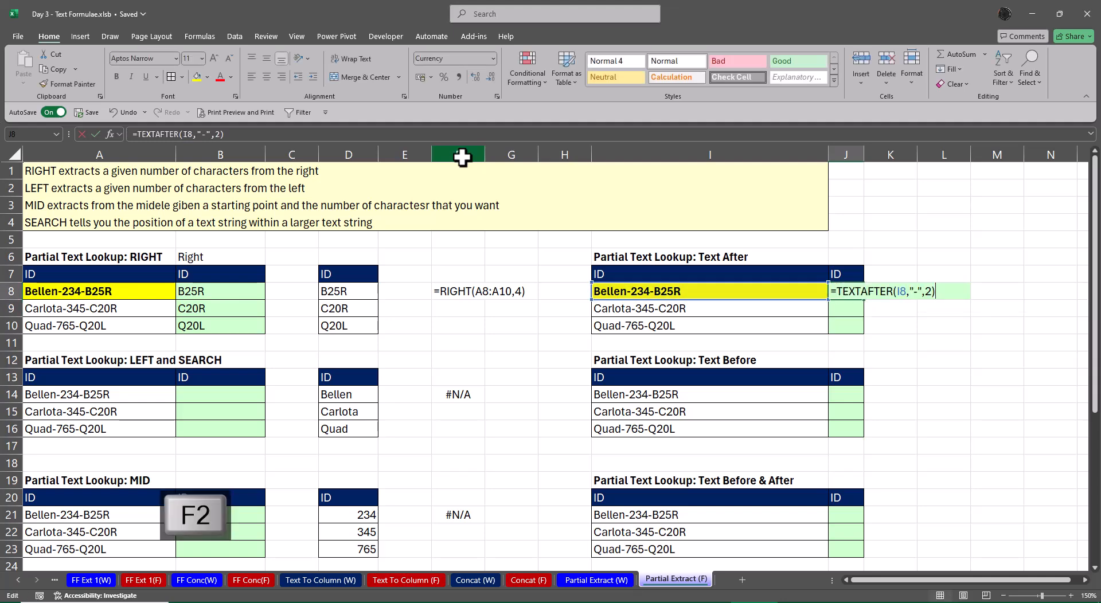
key(Escape)
key(Delete)
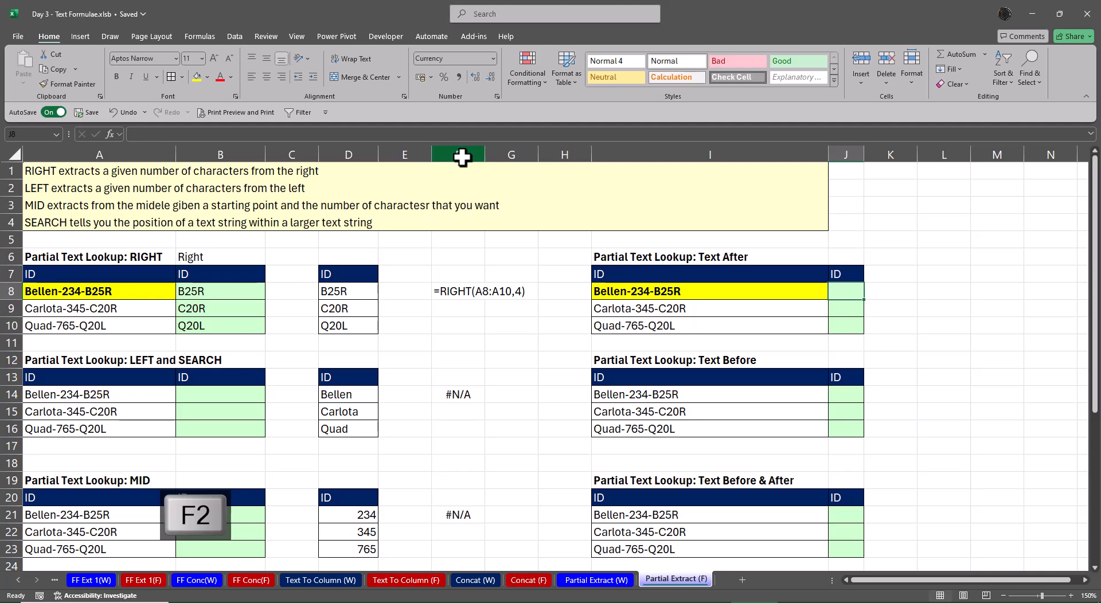
Build =TEXTAFTER(I8:I10,"-",2) in J8 using the function's arguments dialog to extract the IDs after the second dash
text(=text)
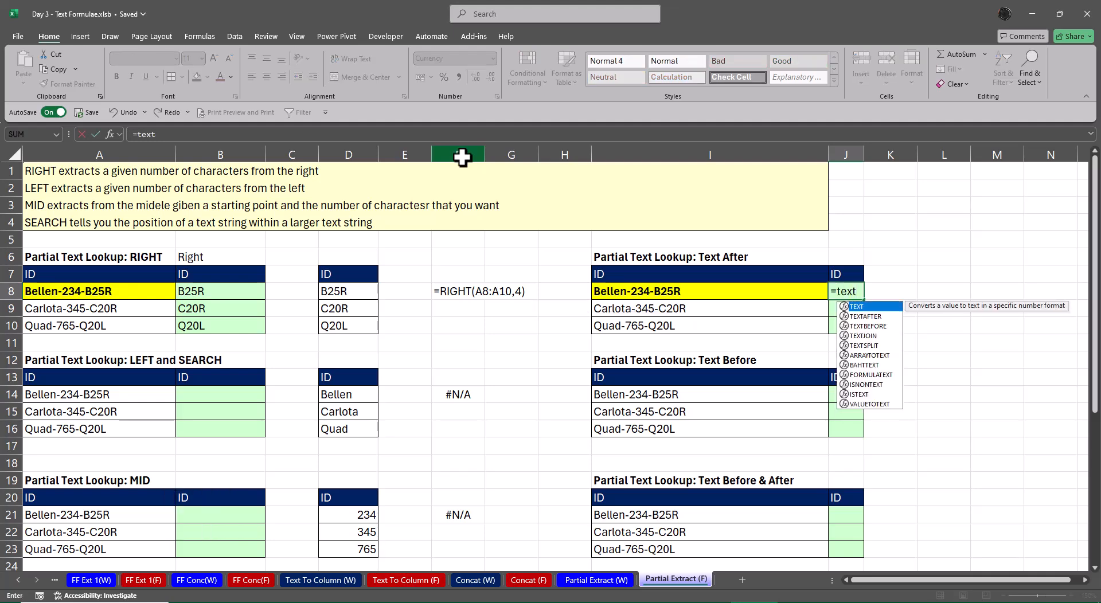
key(Down)
key(Tab)
key(ctrl+a)
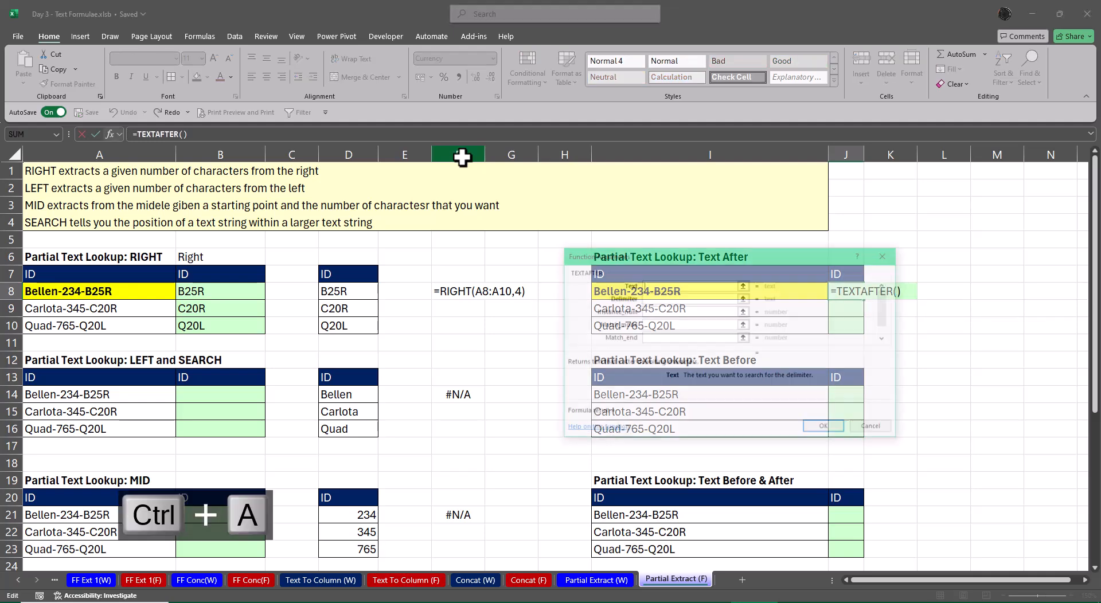
drag(727, 258, 356, 238)
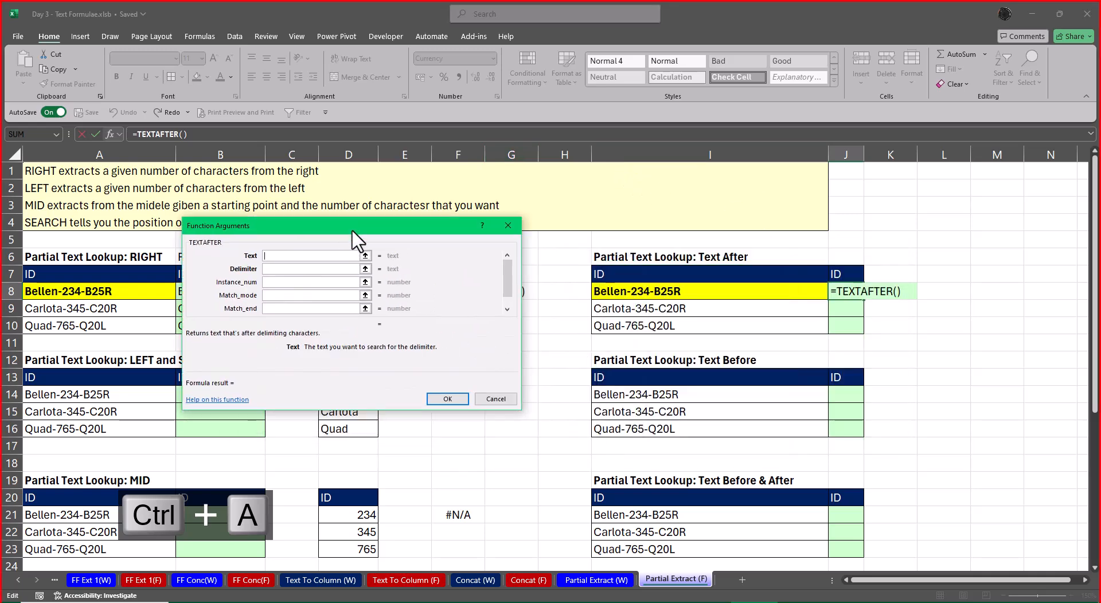
drag(619, 287, 686, 331)
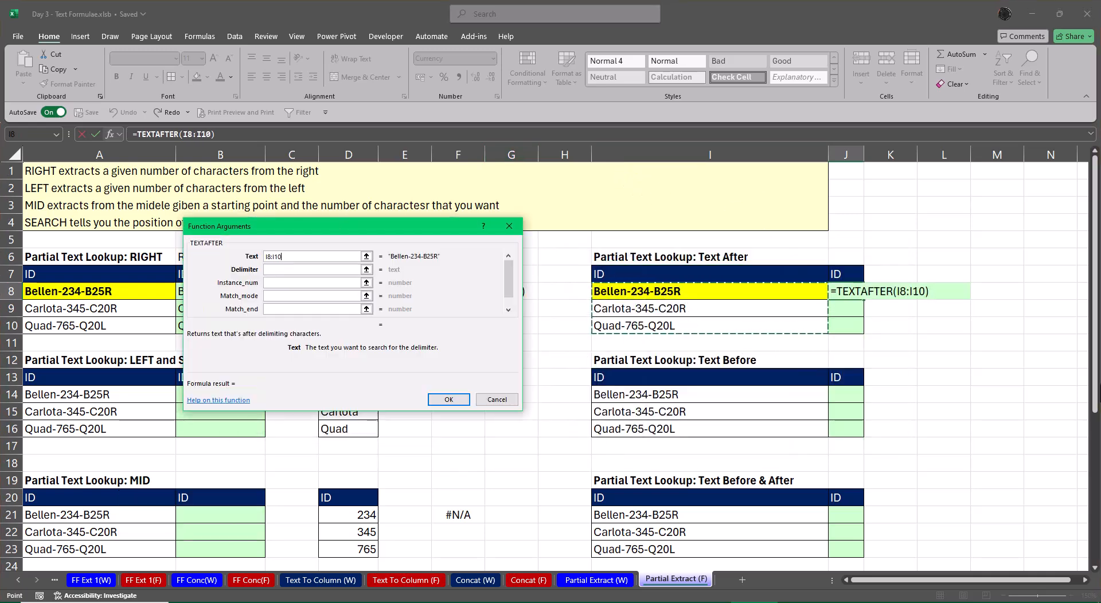
key(Tab)
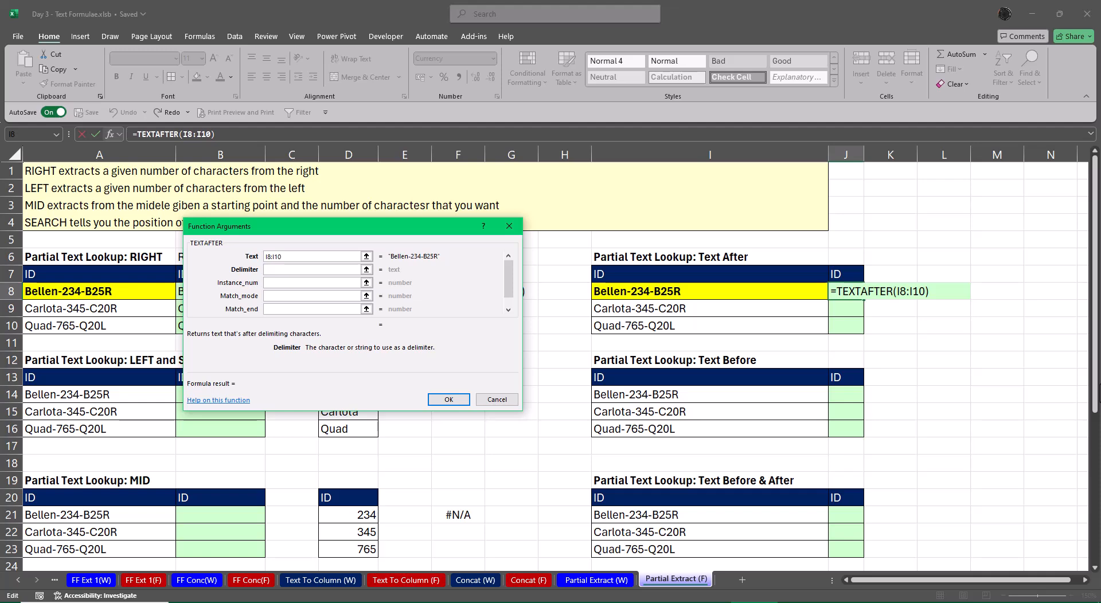
text(-)
key(Tab)
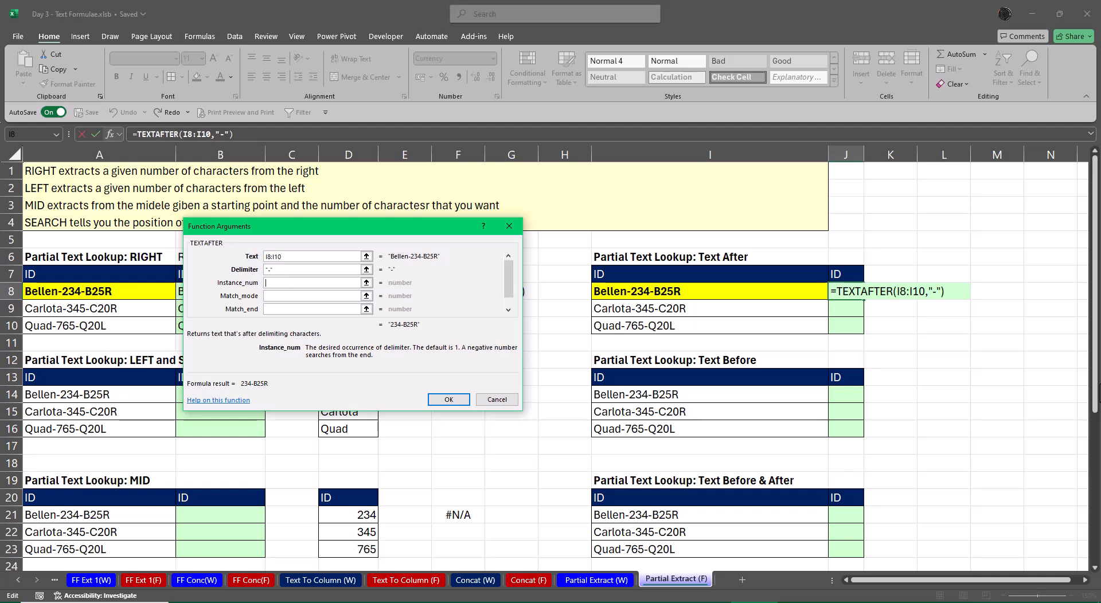
text(2)
key(Return)
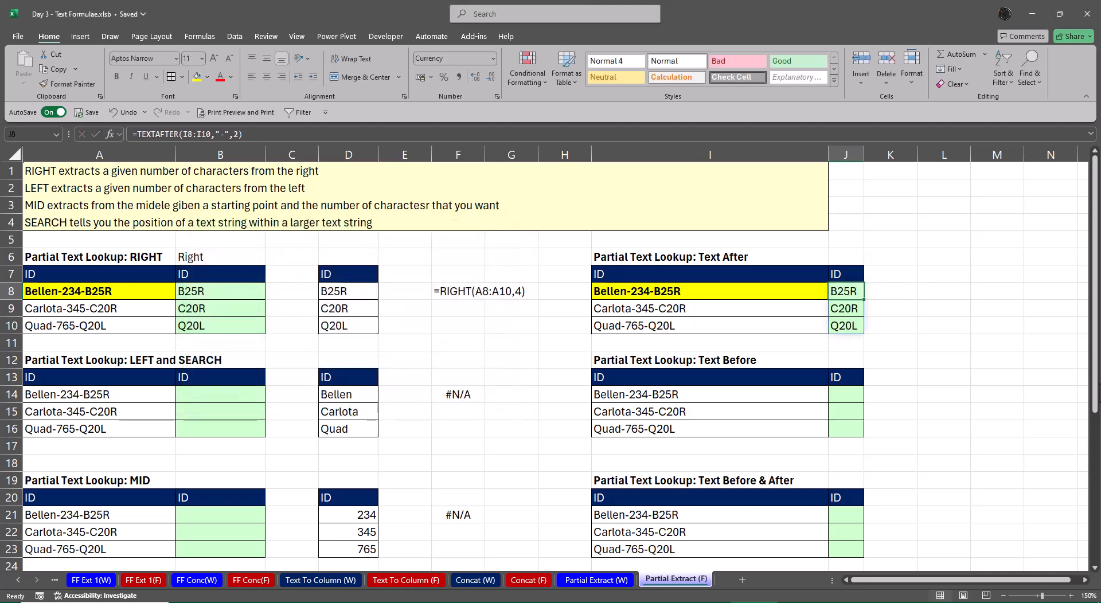
Copy the FORMULATEXT formula from F8 to L8, M8 and N8 so that the copy in N8 references J8
click(483, 291)
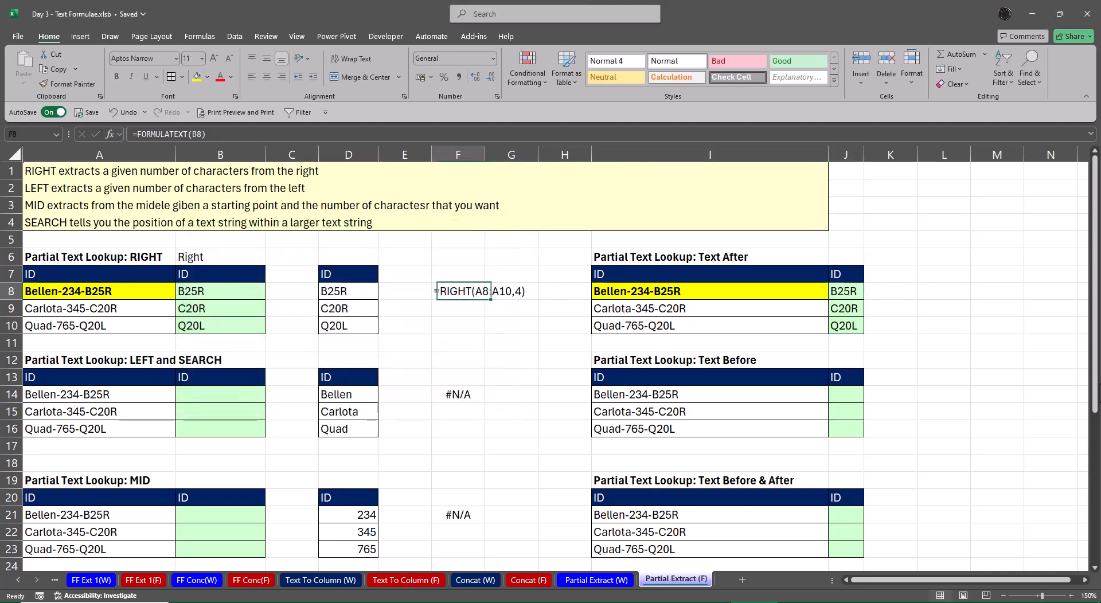
key(ctrl+c)
key(Right)
key(Right)
key(Right)
key(Right)
key(Right)
key(Right)
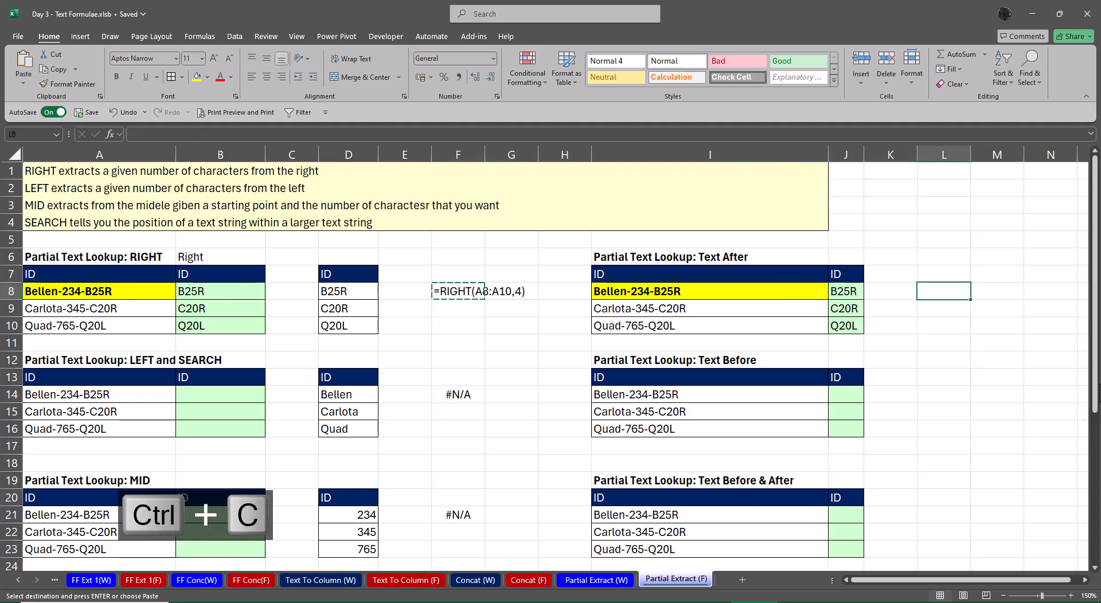
key(ctrl+v)
key(F2)
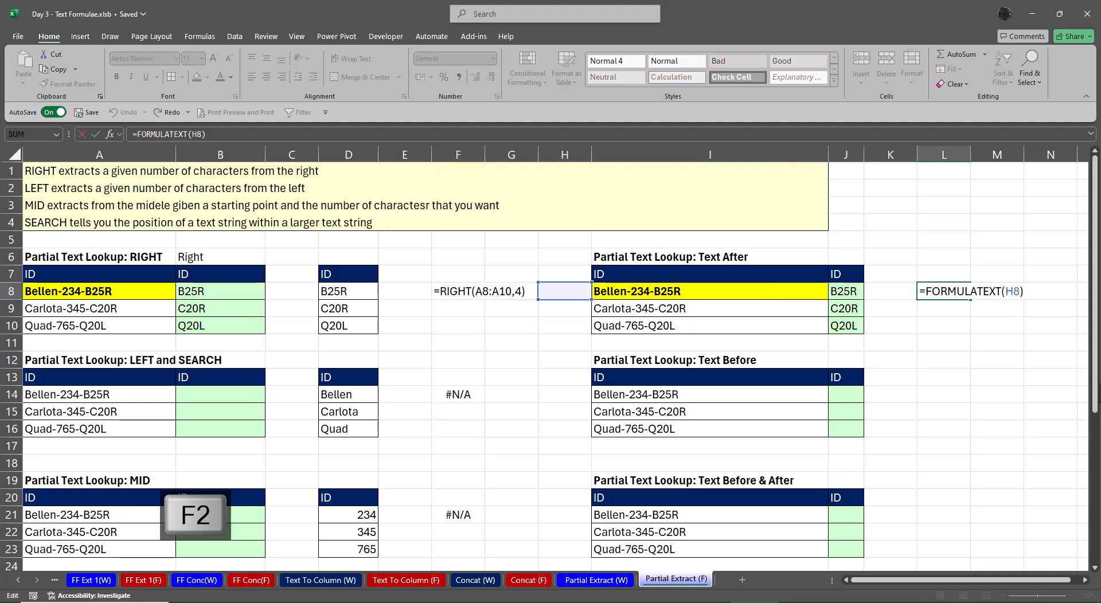
key(Escape)
key(ctrl+c)
key(Right)
key(ctrl+v)
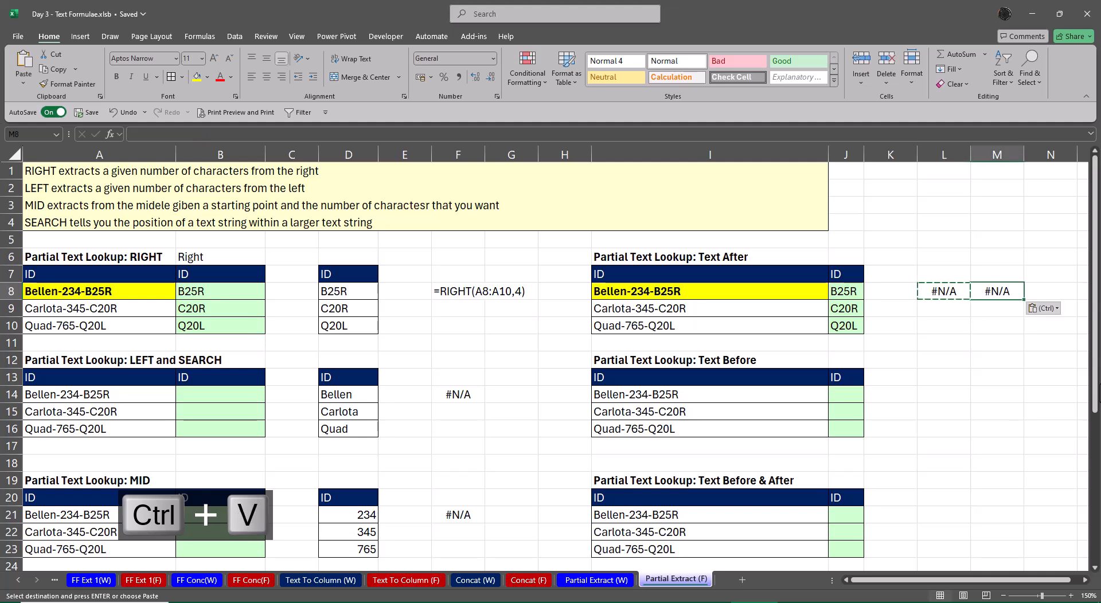
key(ctrl+c)
key(Right)
key(ctrl+v)
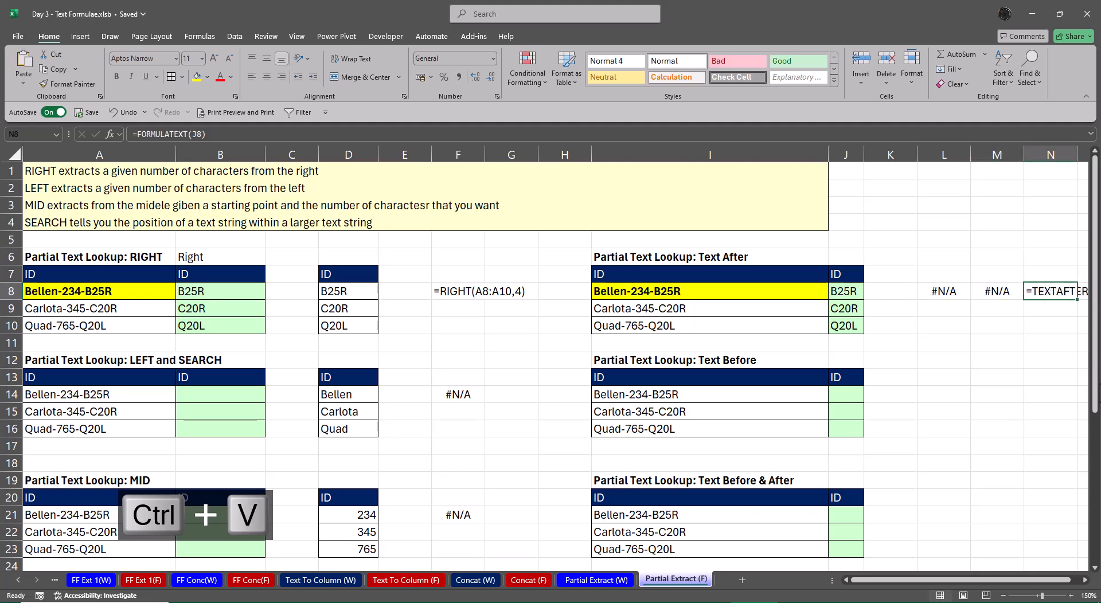
Clear L8 and M8 and delete columns L and M beside the Text After table
key(Left)
key(Left)
key(Delete)
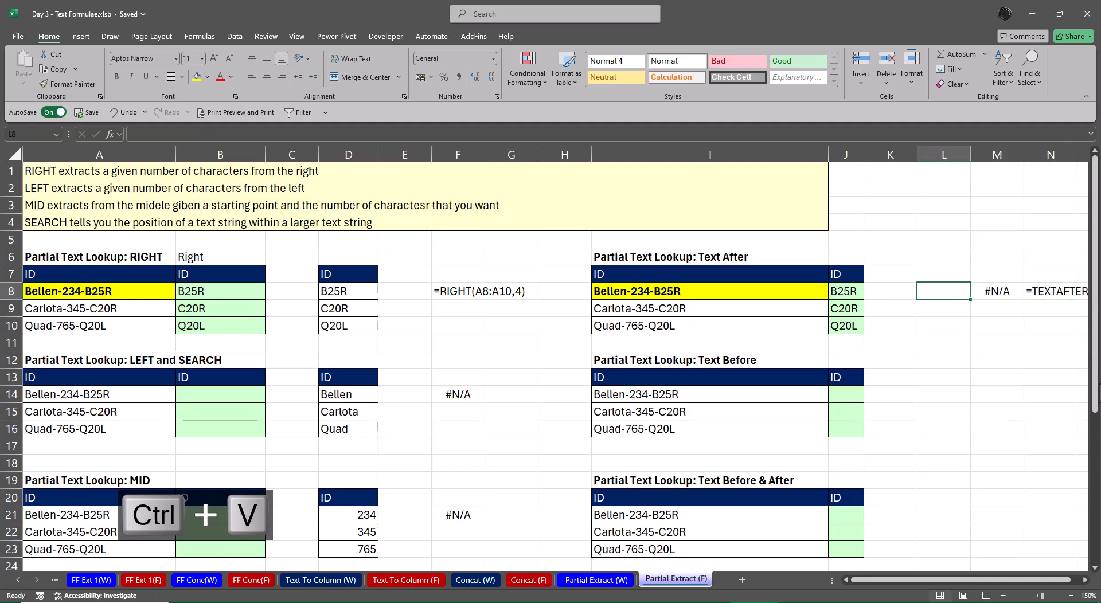
key(Right)
key(Delete)
key(Left)
key(ctrl+space)
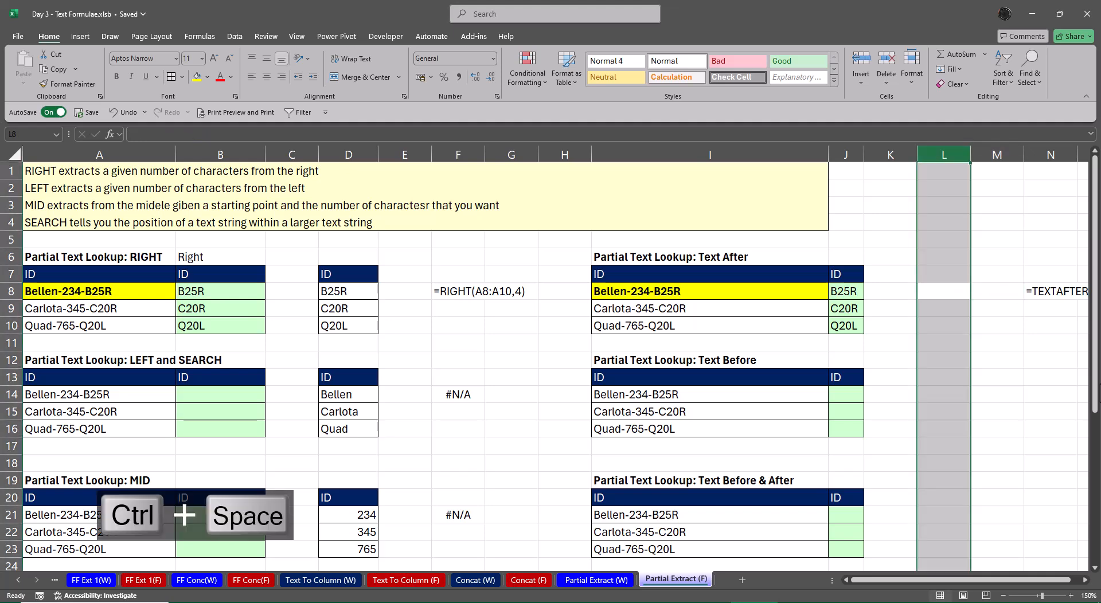
key(ctrl+minus)
key(ctrl+minus)
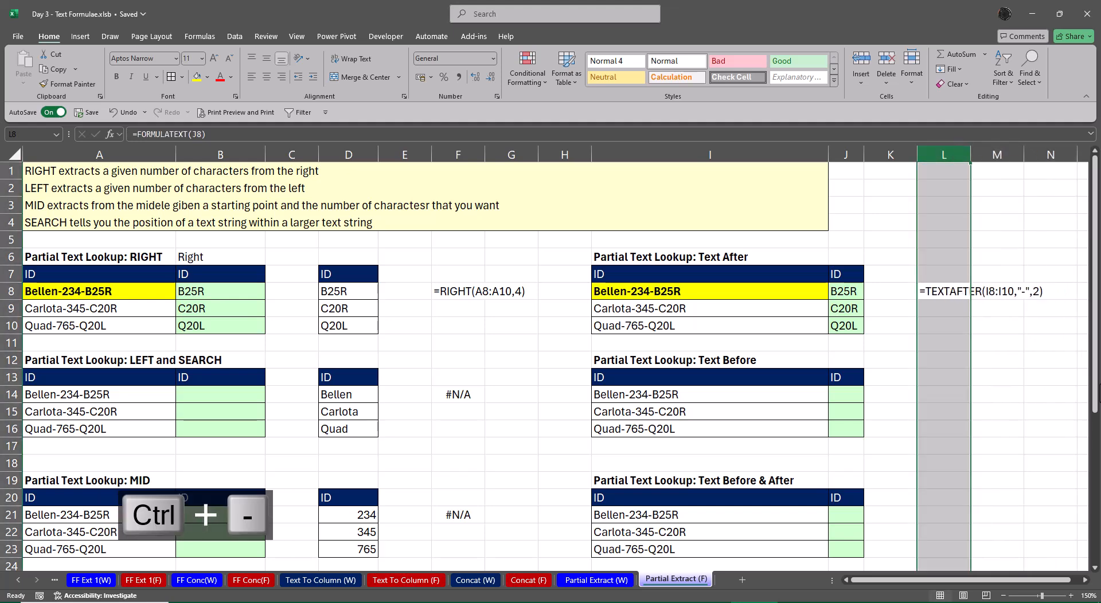
key(Down)
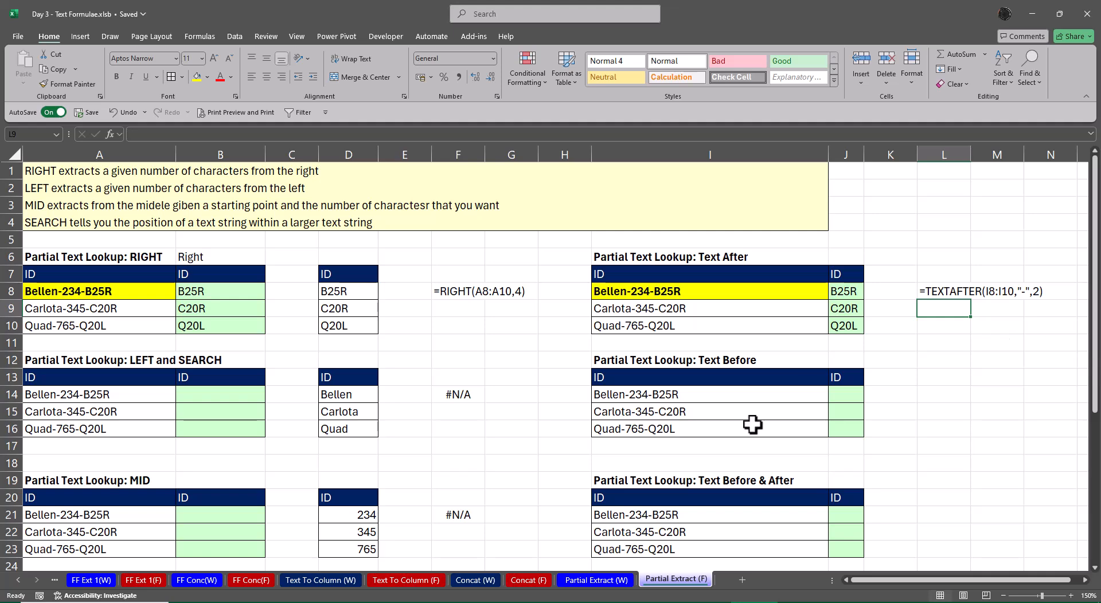
Label E13 Len and enter =LEN(D14:D16) in E14 to count the characters of the extracted names
click(412, 381)
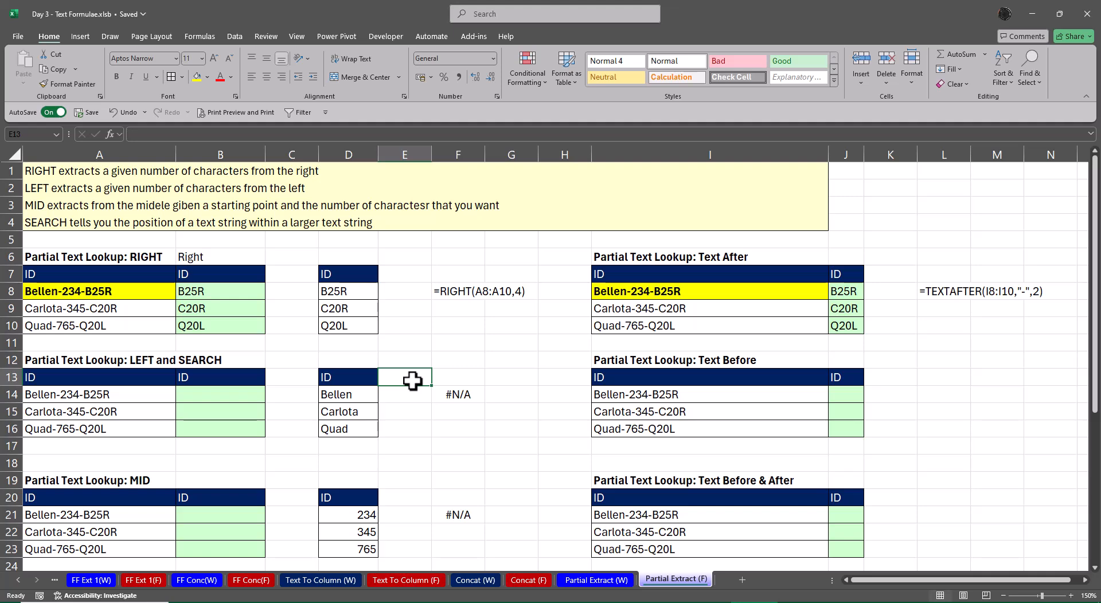
text(Len)
key(Return)
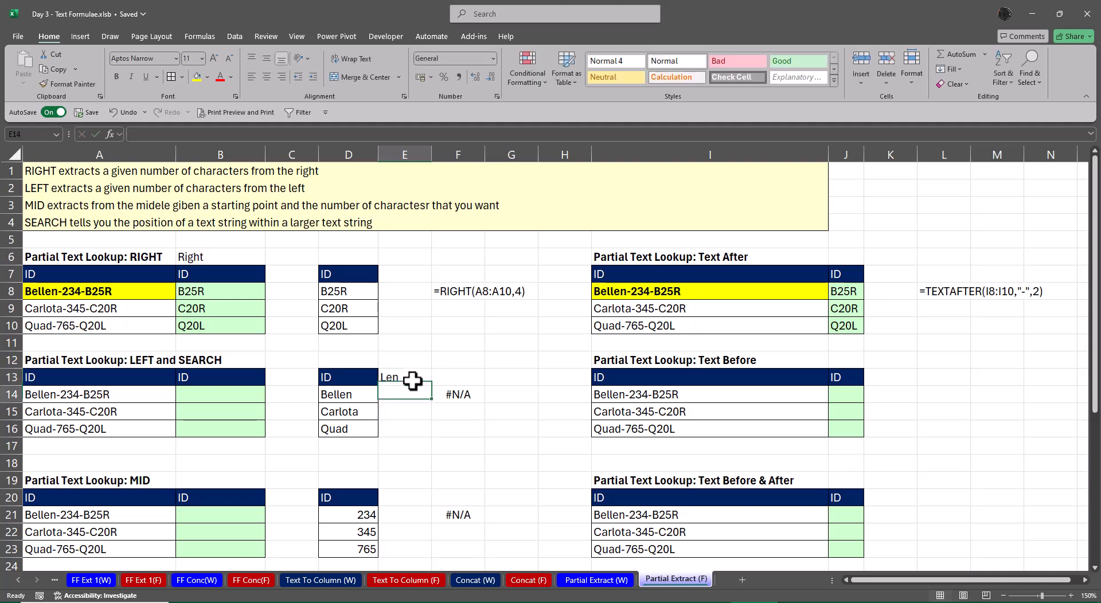
key(shift+Down)
key(shift+Down)
text(=)
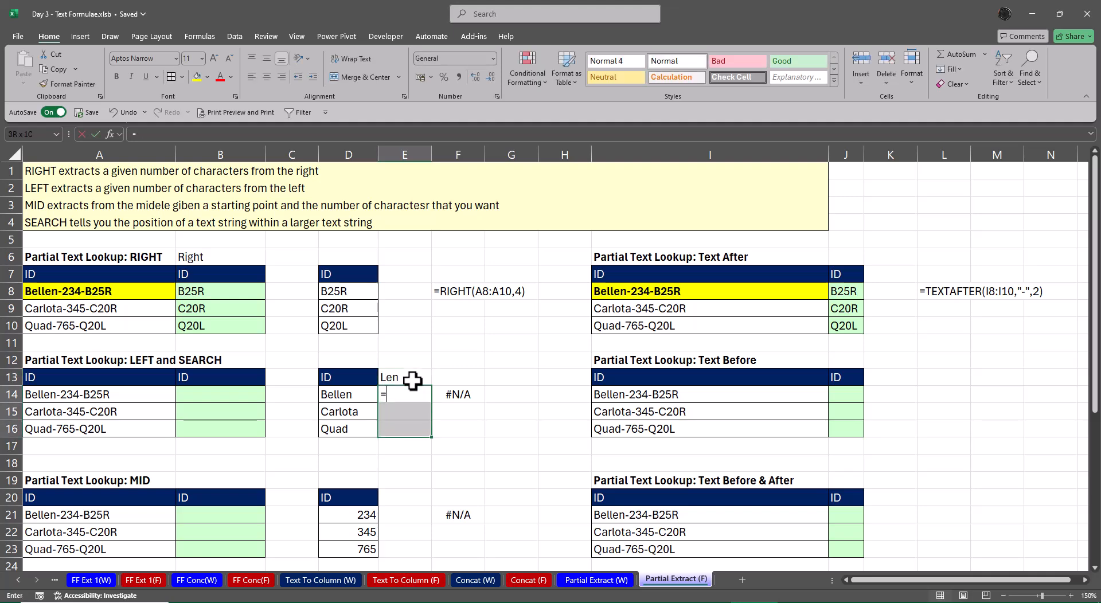
text(len)
key(Tab)
key(Left)
key(ctrl+shift+Down)
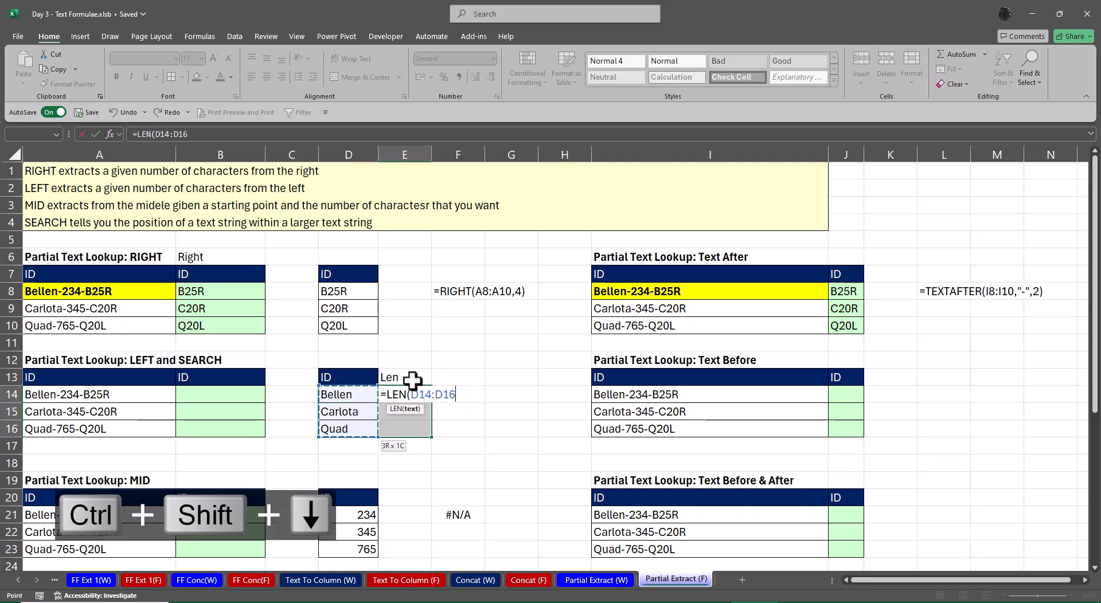
key(Return)
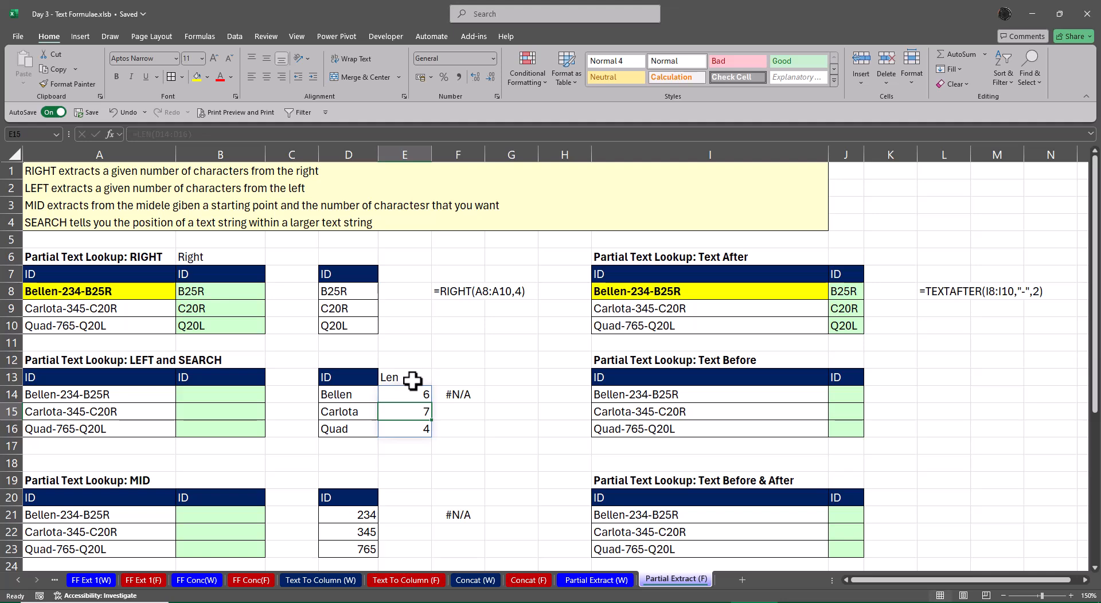
Build =SEARCH("-",A14) in B14 of the LEFT and SEARCH table using the function's arguments dialog
key(Up)
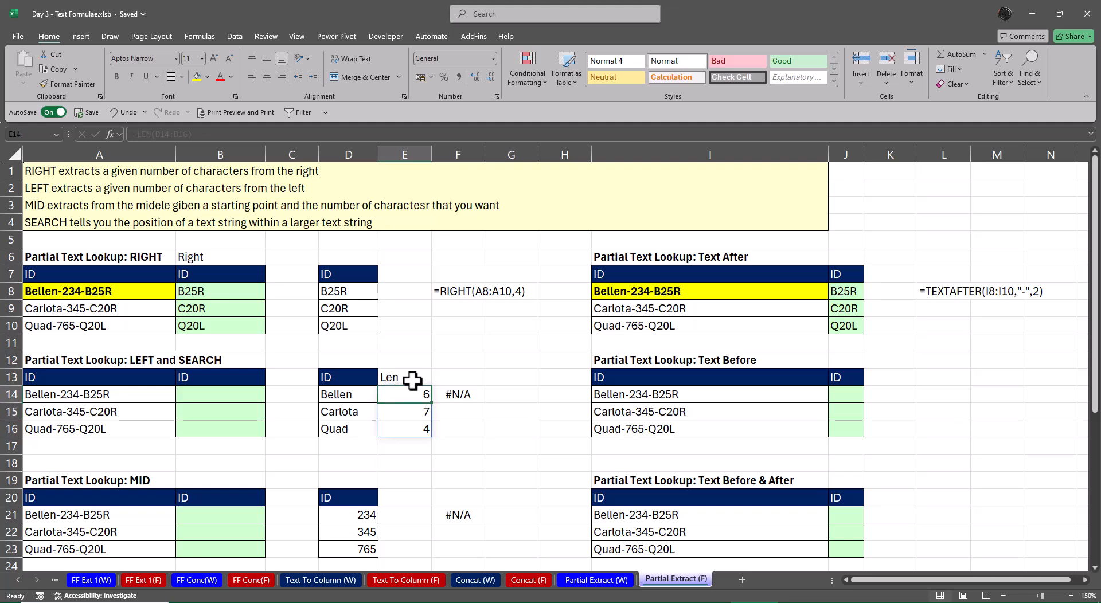
key(Left)
key(Left)
key(Left)
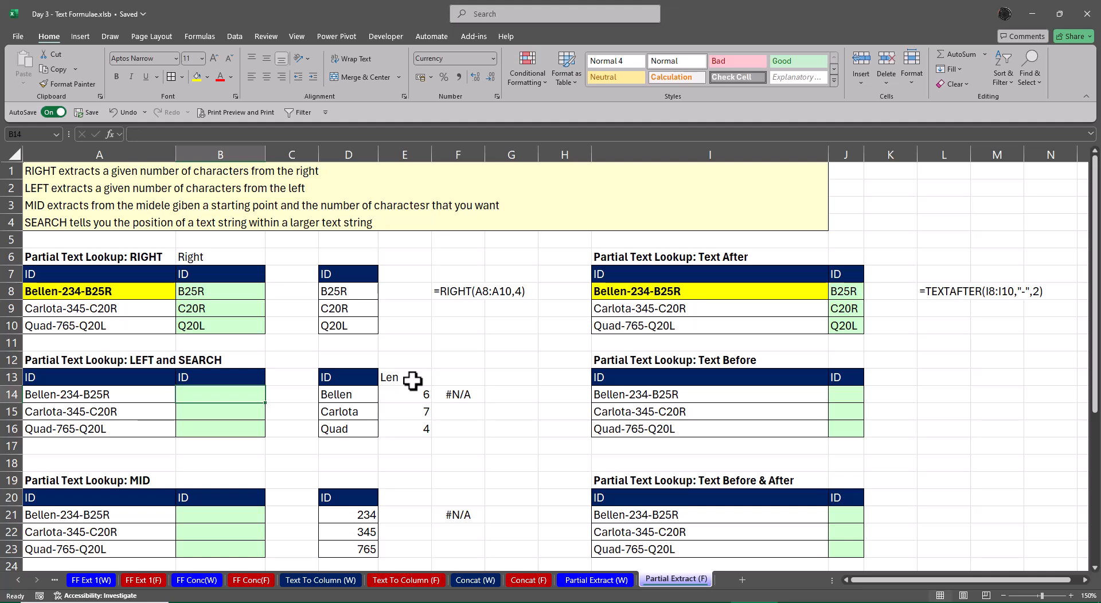
text(=)
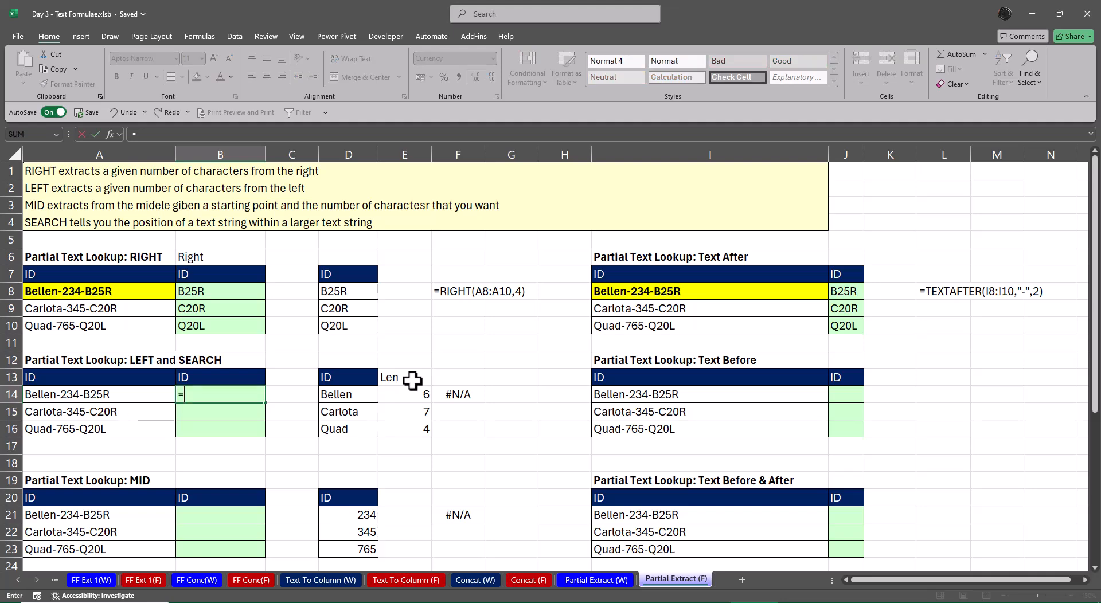
text(sea)
key(Tab)
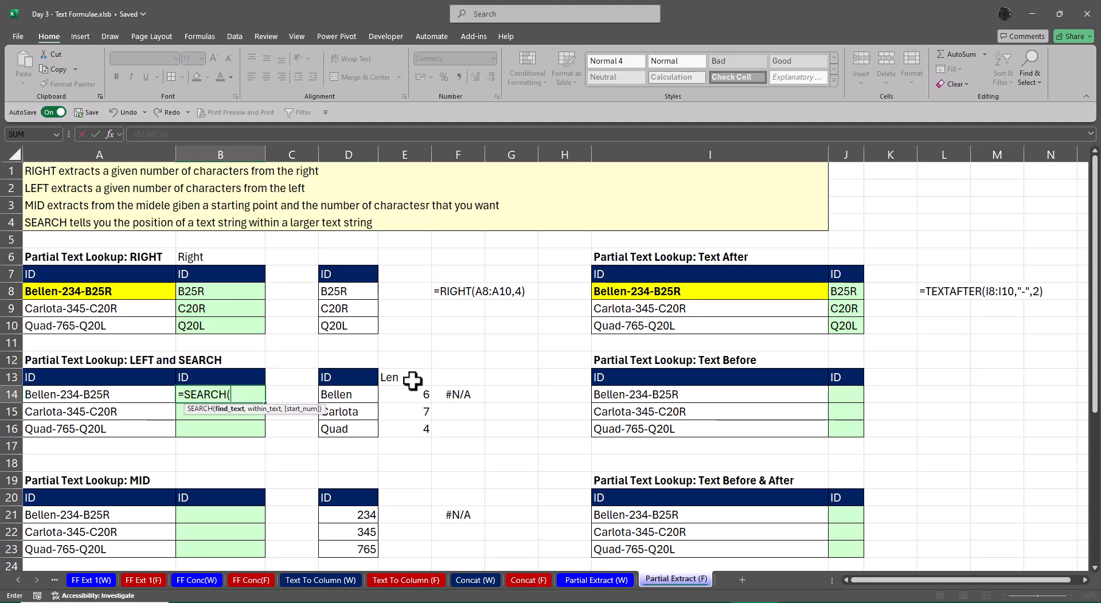
key(ctrl+a)
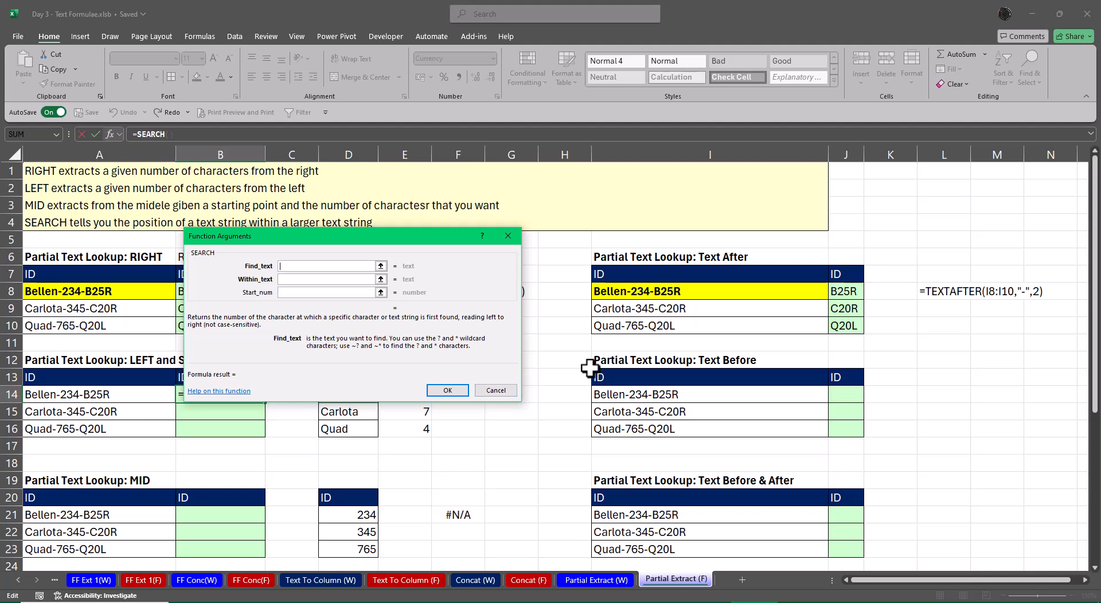
drag(351, 241, 635, 313)
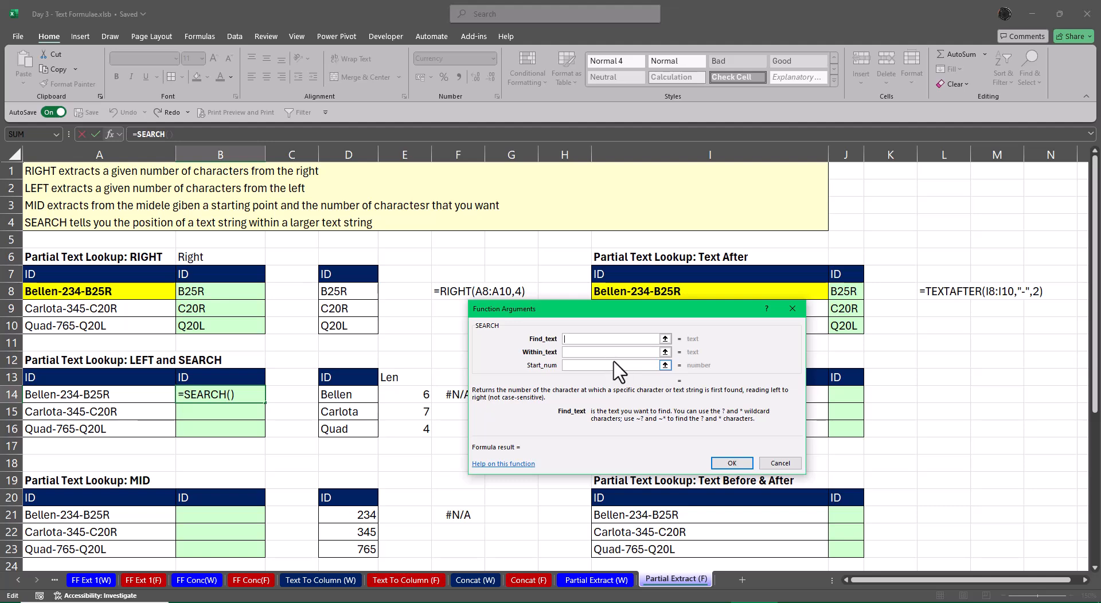
text(-)
key(Tab)
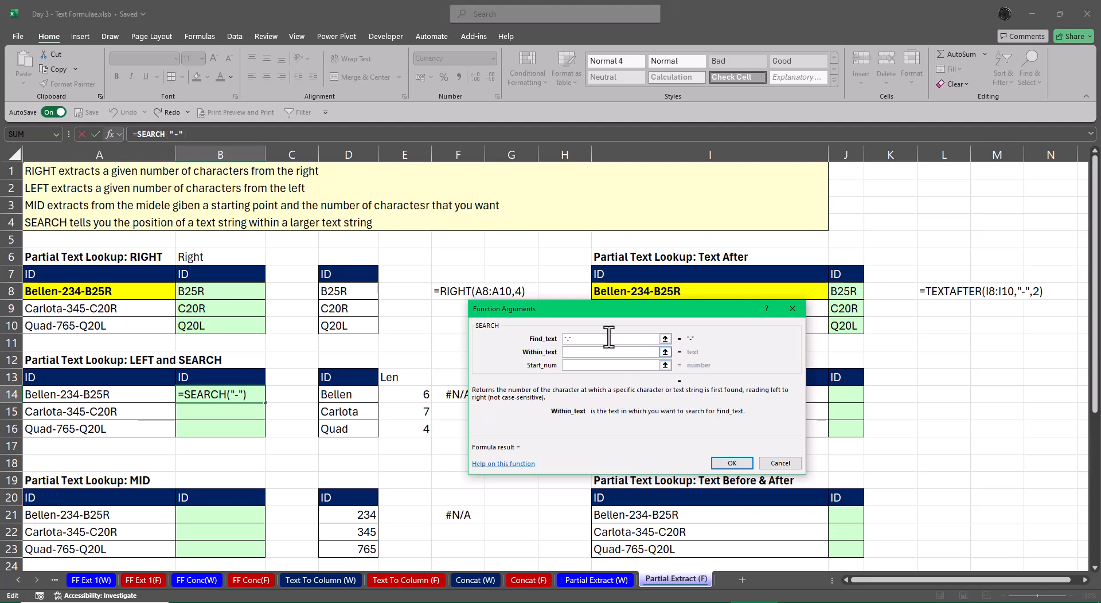
click(129, 396)
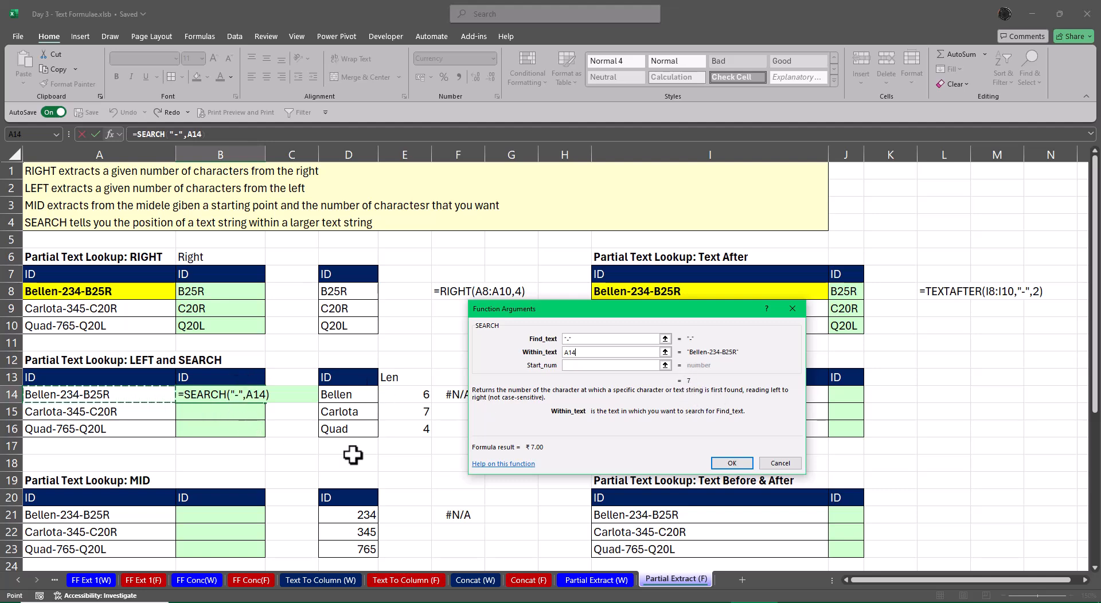
click(731, 463)
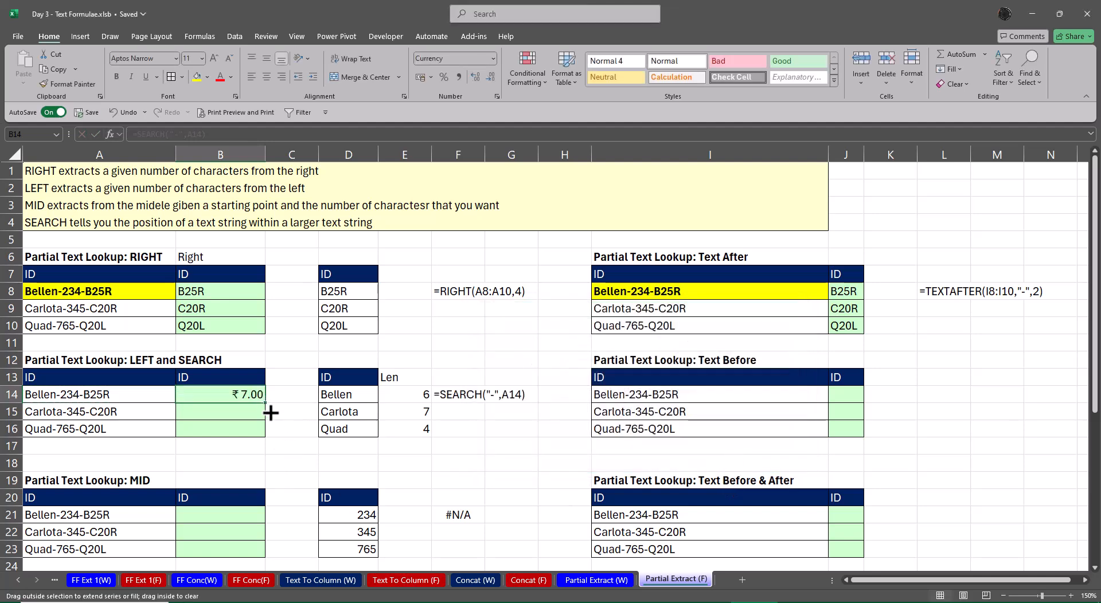
Fill the SEARCH formula from B14 down to B16 and set the range's number format to General
drag(270, 413, 269, 435)
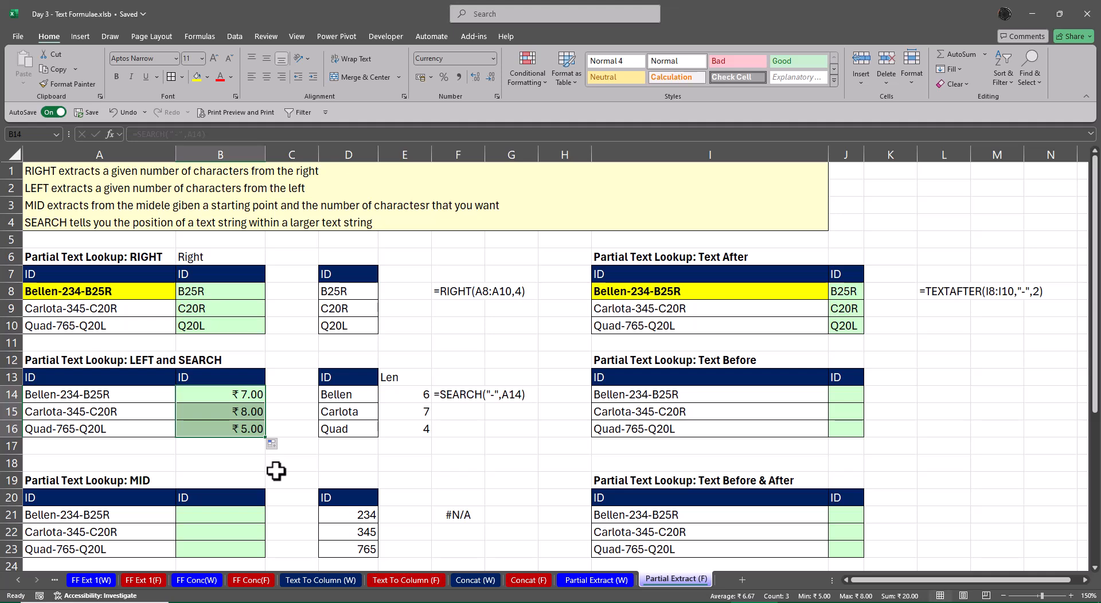
click(492, 58)
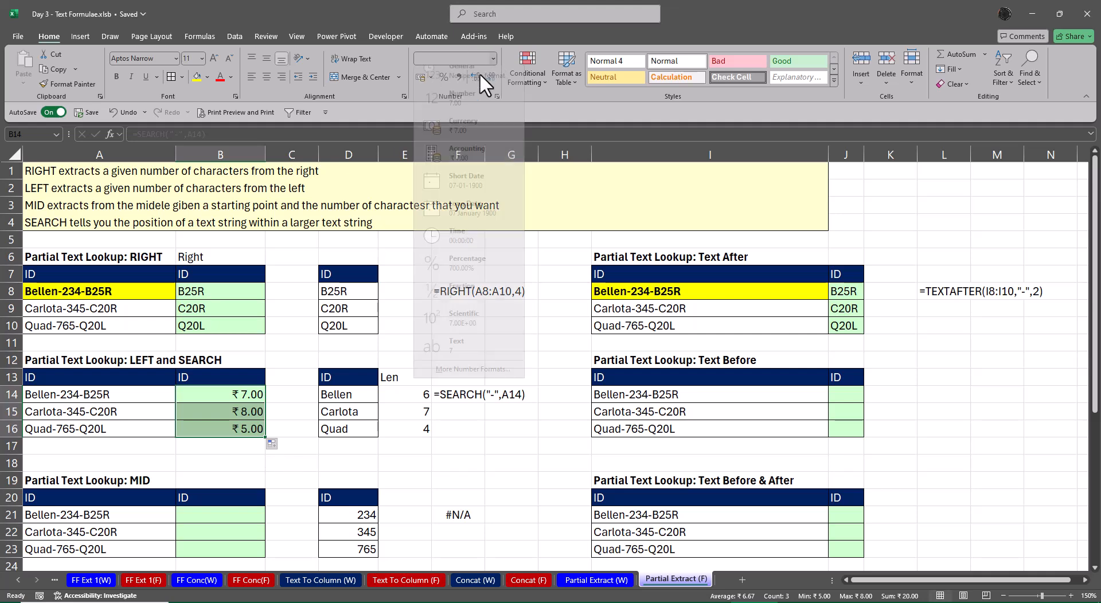
click(467, 81)
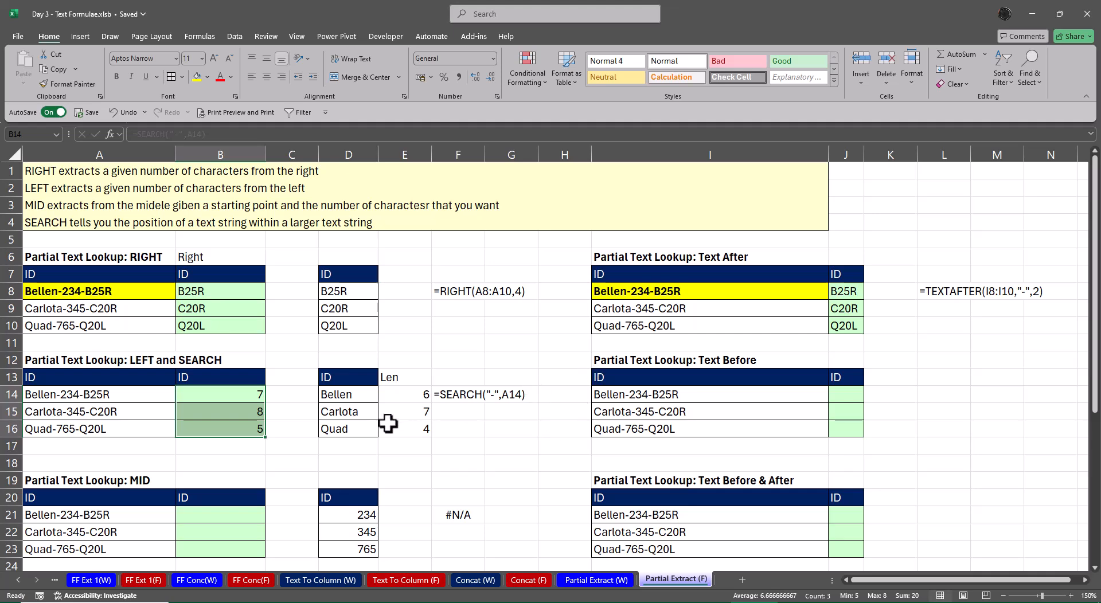
Select the Len values in E14:E16, and convert the FORMULATEXT formula in F14 to a static value by pasting values over it
drag(400, 396, 398, 428)
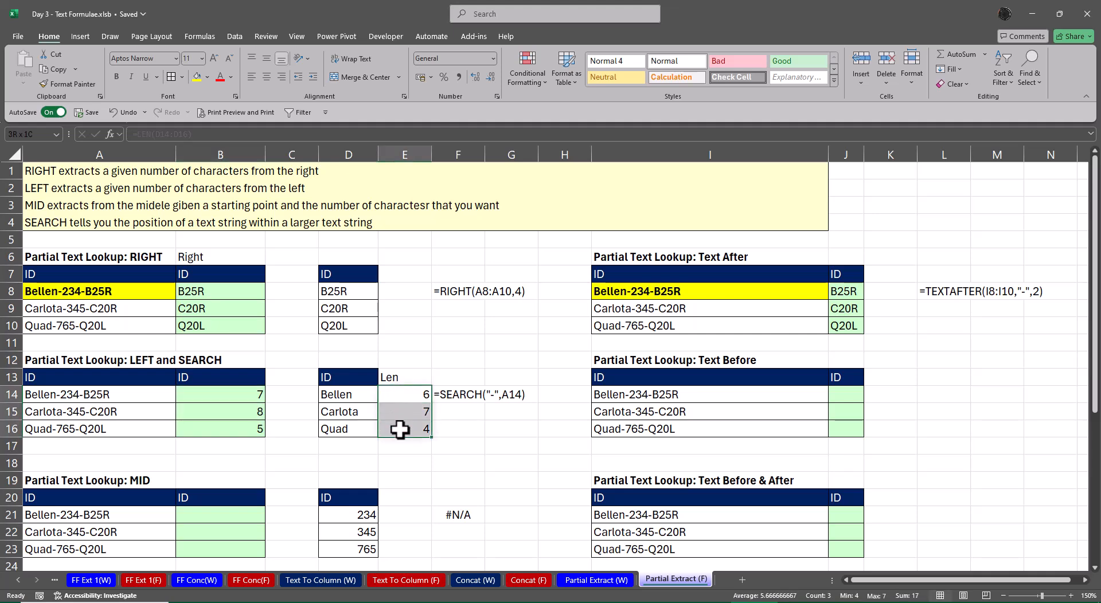
click(496, 465)
click(457, 392)
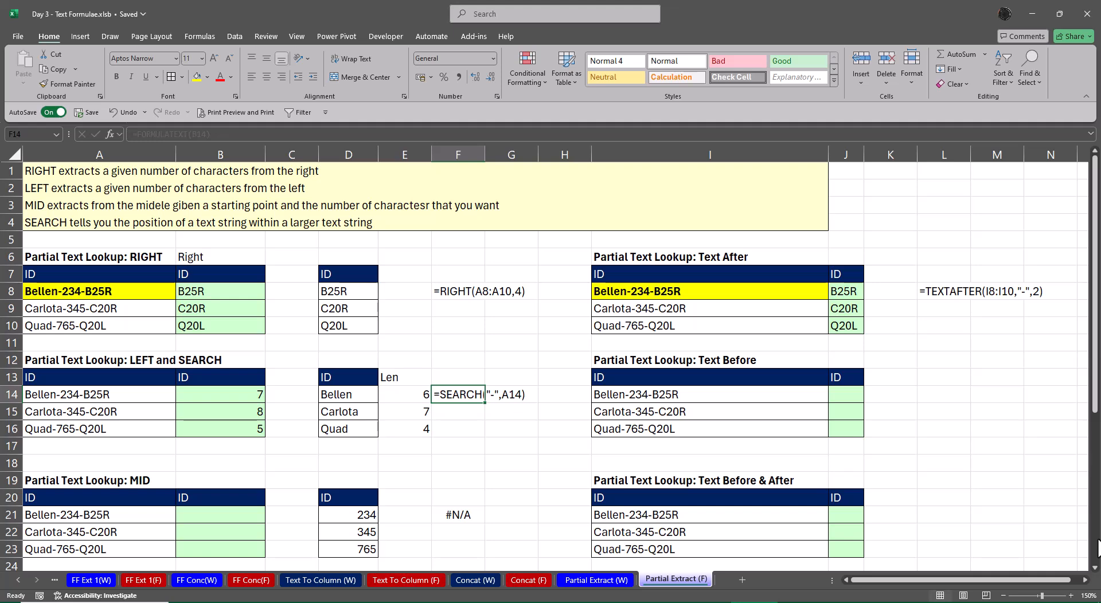
key(ctrl+c)
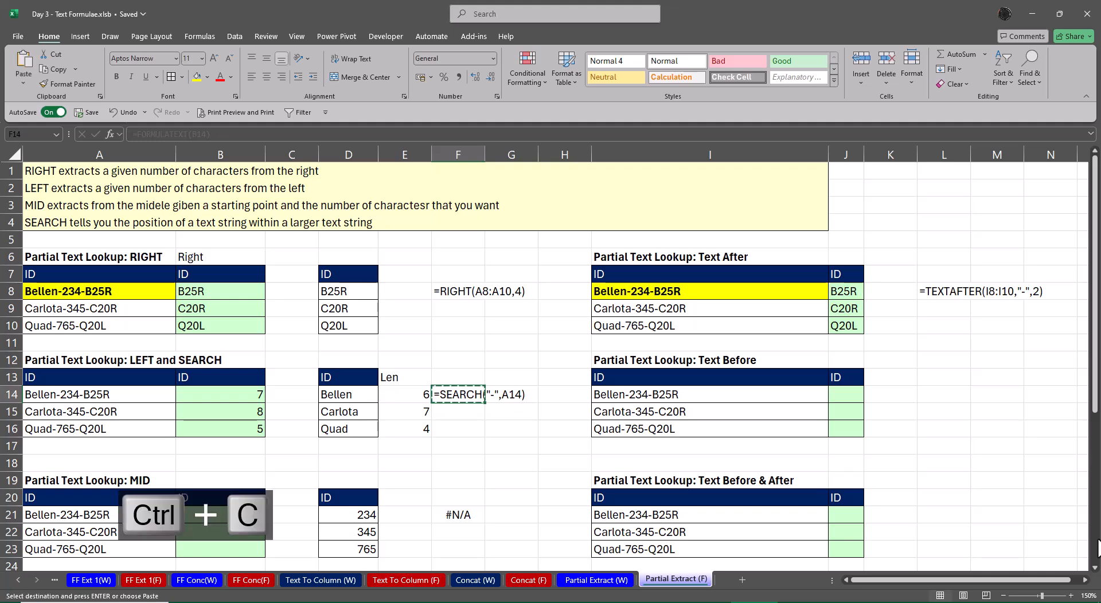
key(ctrl+shift+v)
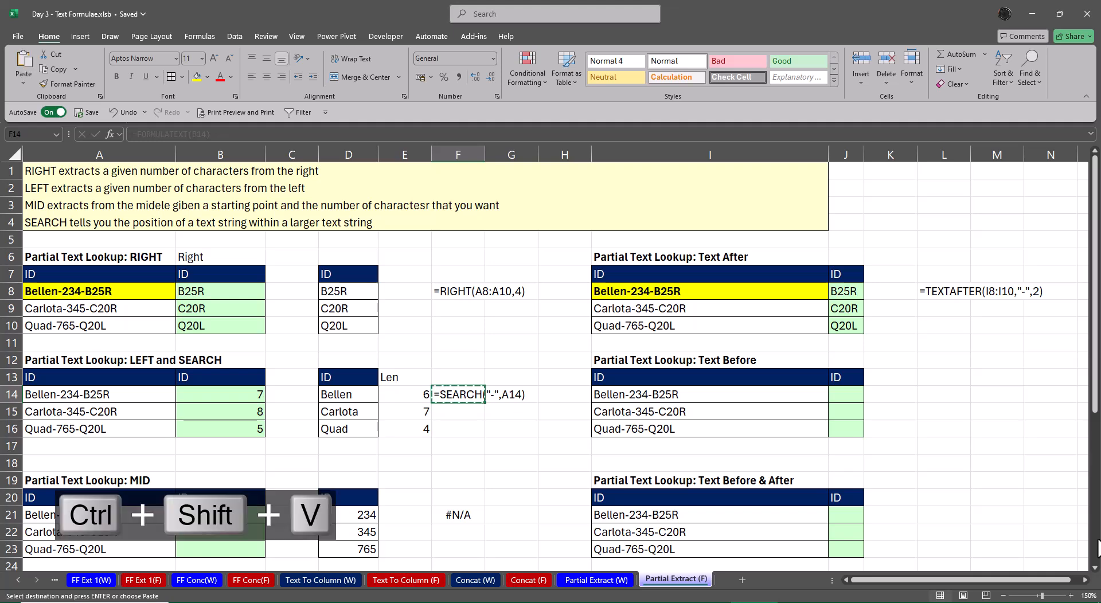
key(Escape)
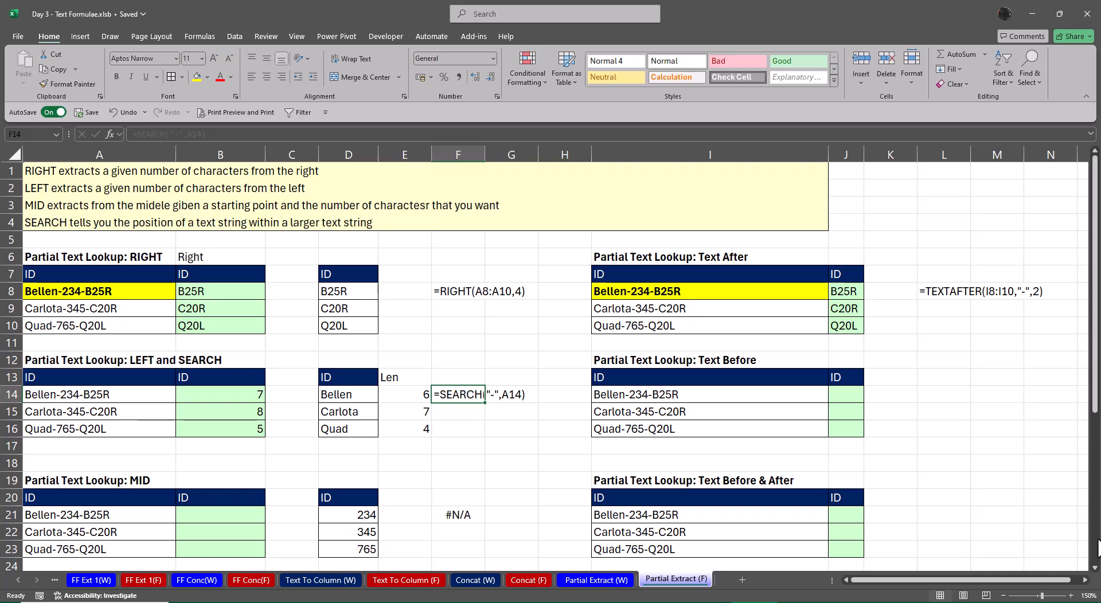
Enter =FORMULATEXT(B14) in F15 to display the formula held in B14
key(Down)
text(=)
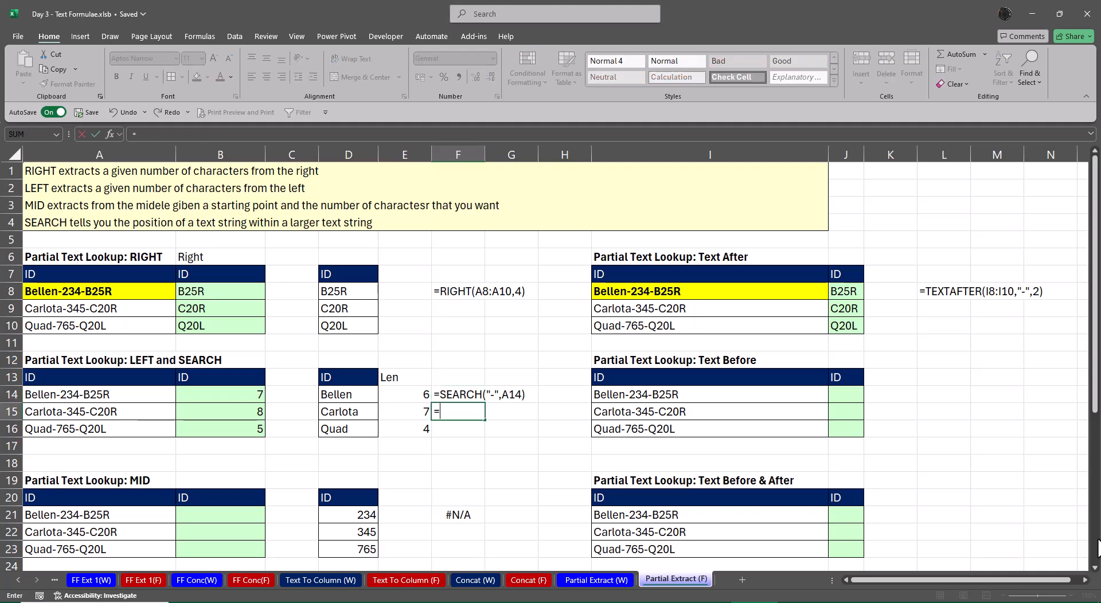
text(form)
key(Tab)
key(Up)
key(Left)
key(Left)
key(Left)
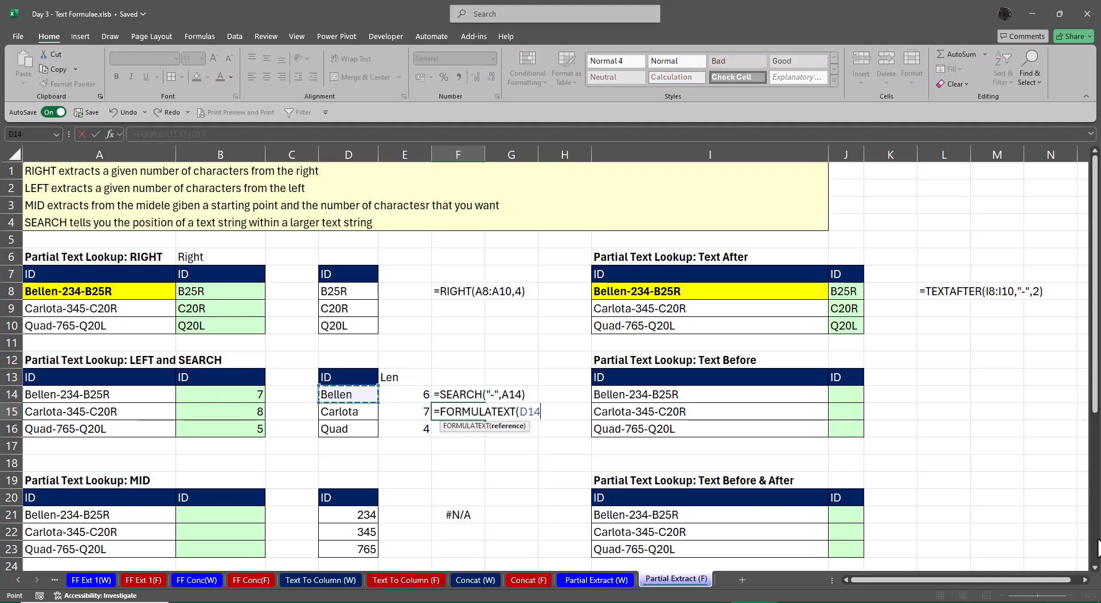
key(Left)
key(Return)
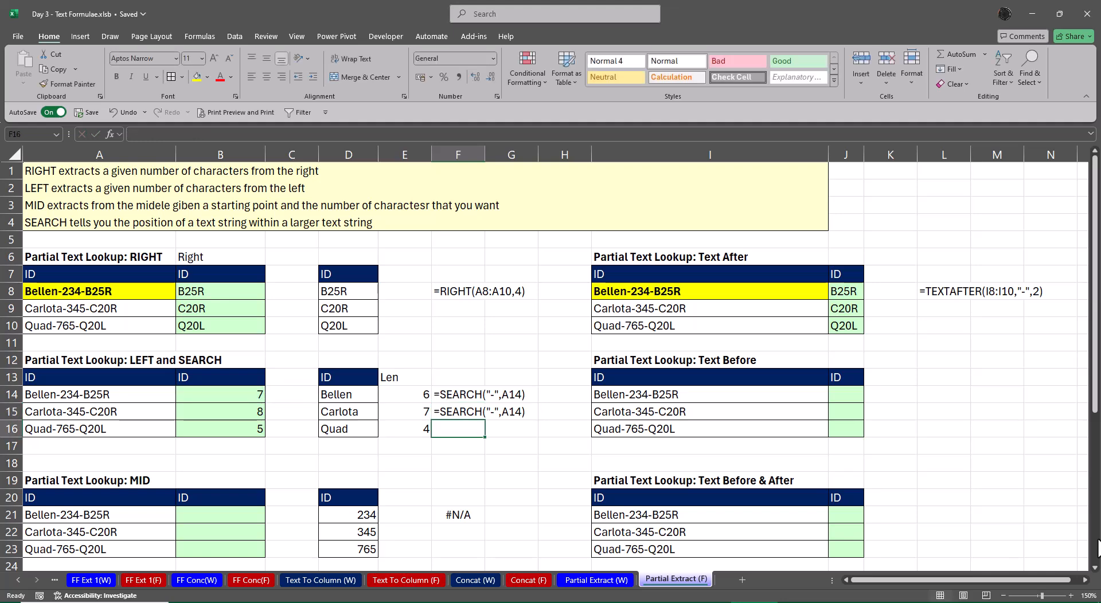
Edit the formula in B14 to open a LEFT function in front of SEARCH("-",A14)
key(Up)
key(Up)
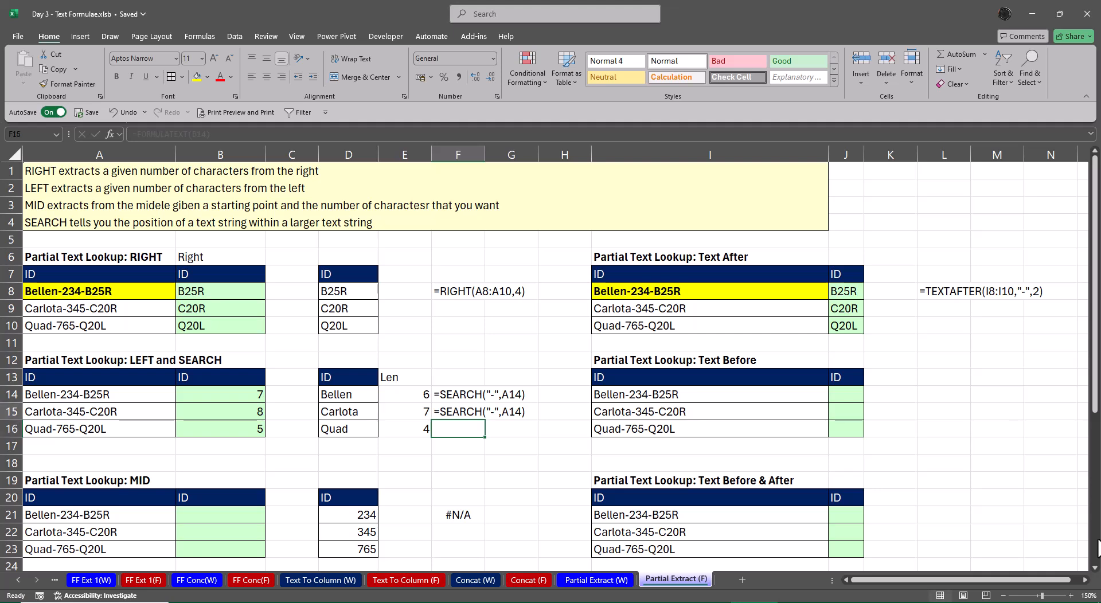
key(Left)
key(Left)
key(Left)
key(Left)
key(F2)
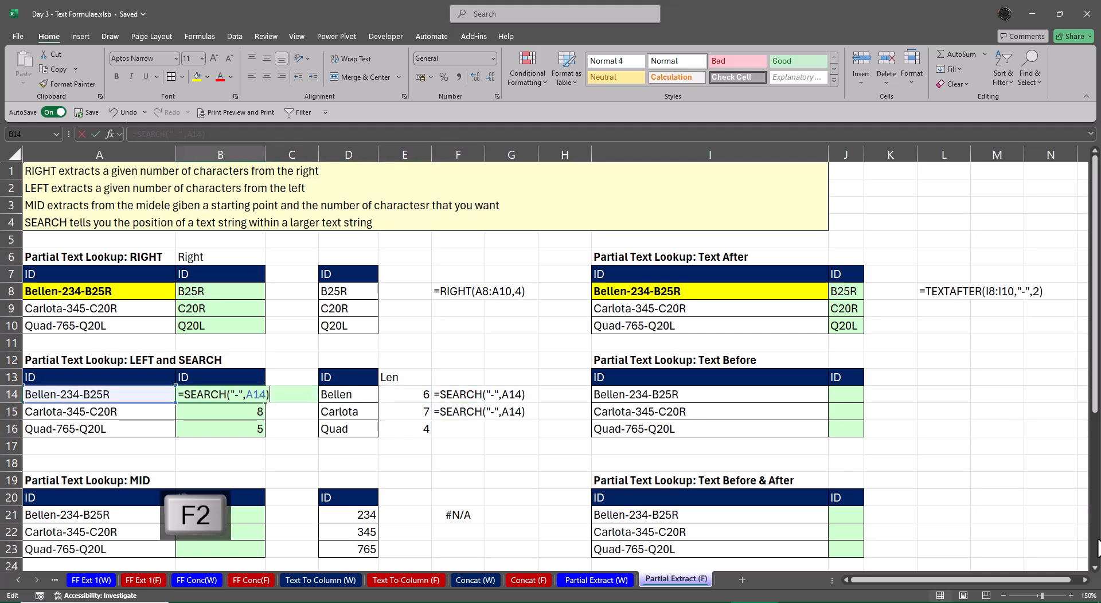
key(Home)
key(Right)
text(LEFT()
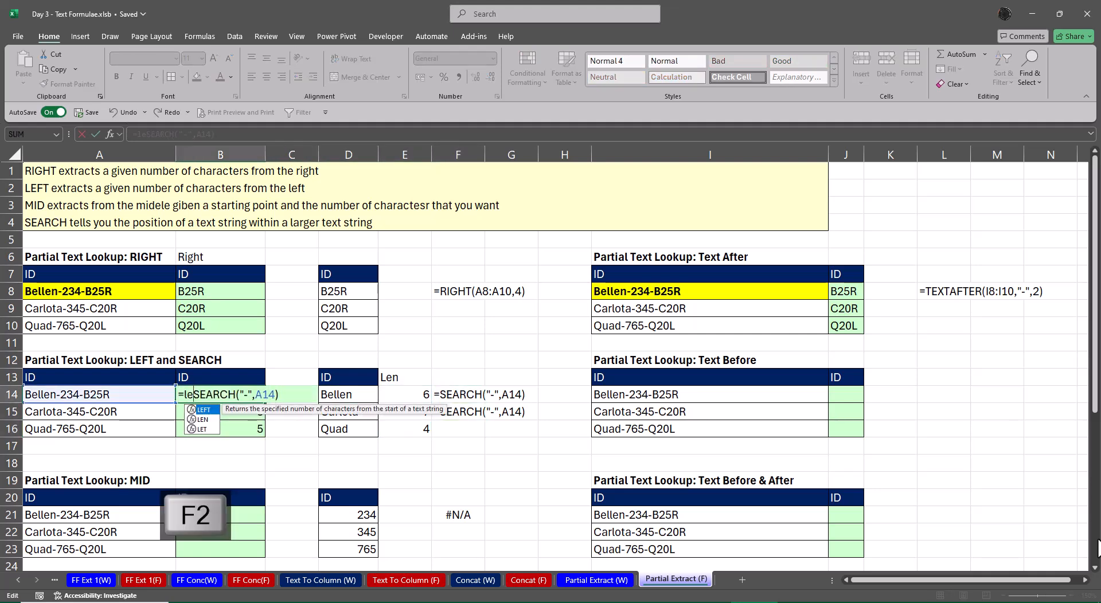
key(ctrl+a)
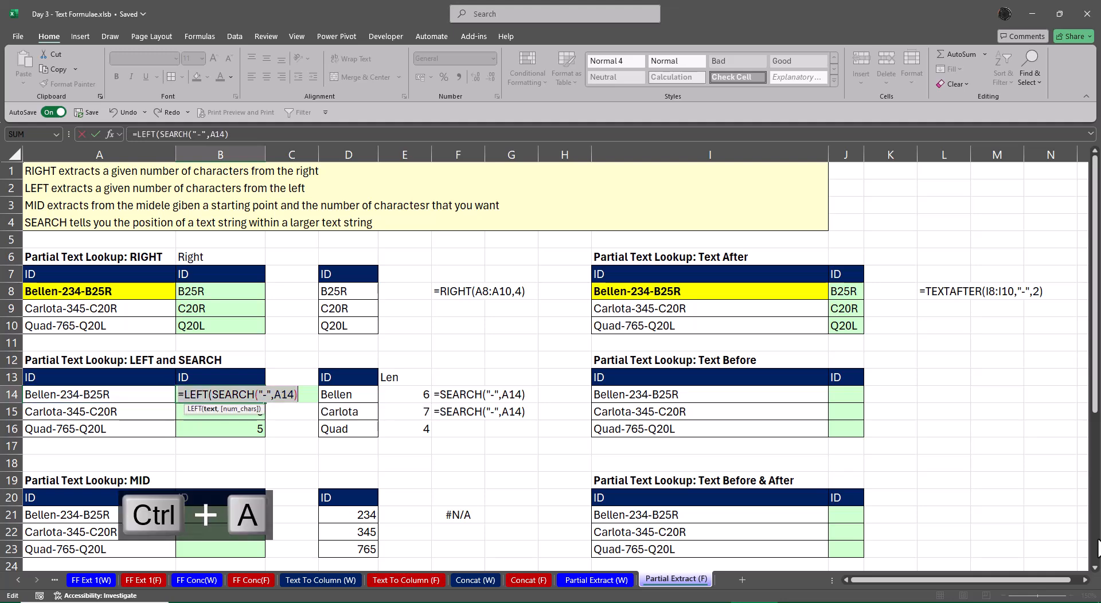
key(Left)
key(Left)
key(Left)
key(Left)
key(Left)
key(Left)
key(Left)
key(Left)
key(Left)
key(Left)
key(Left)
key(Left)
key(Left)
key(Left)
key(Left)
key(Left)
key(Left)
key(Left)
key(Left)
key(Left)
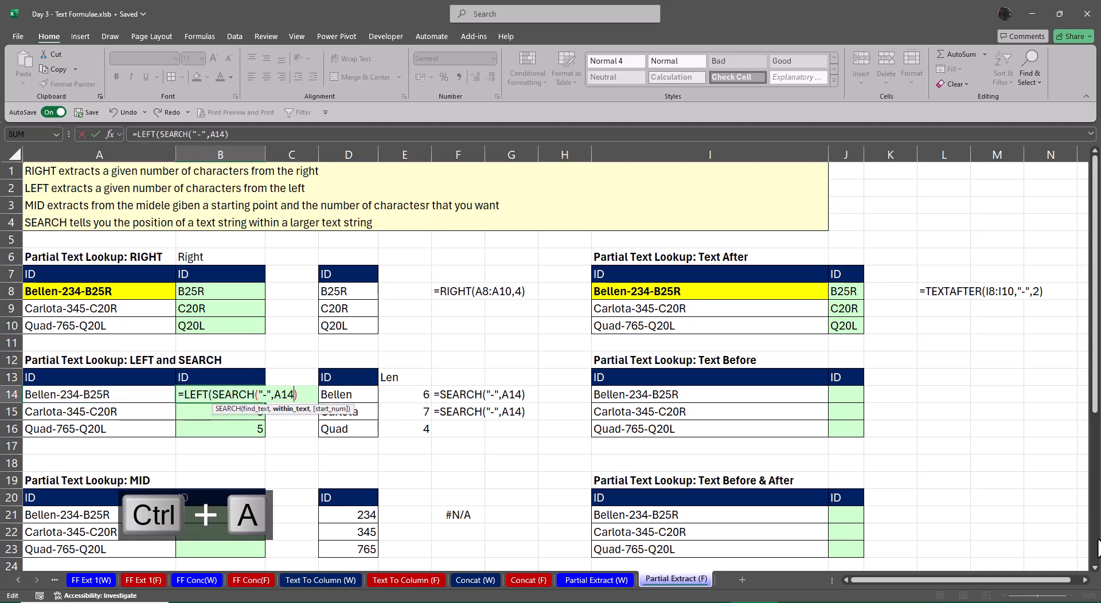
key(Right)
key(Right)
key(Right)
key(Right)
key(Right)
key(Right)
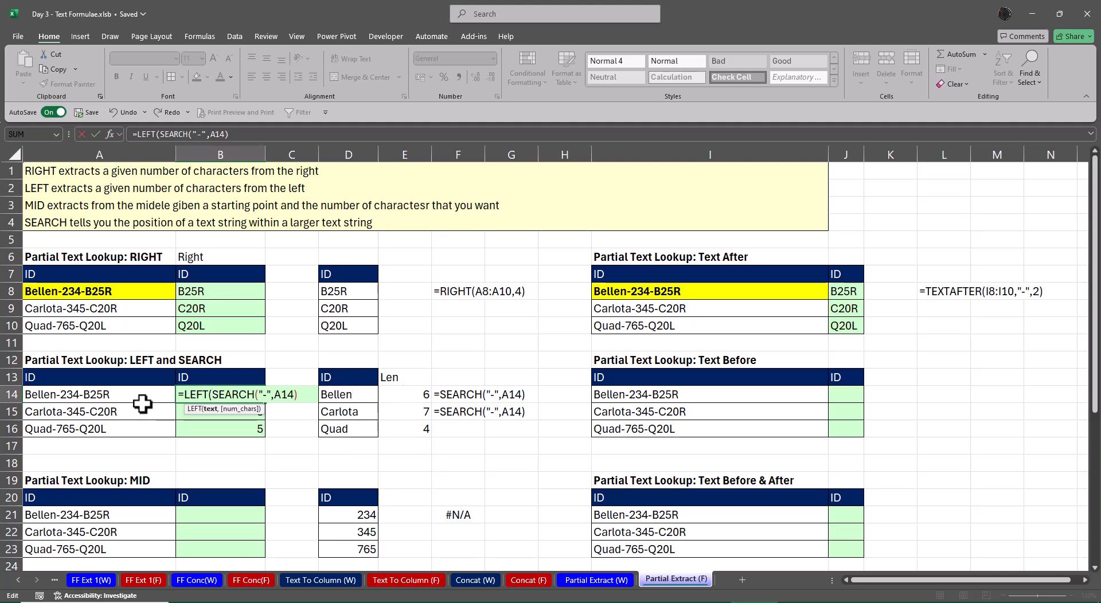
Complete the B14 formula as =LEFT(A14,SEARCH("-",A14)) and fill it down to B16
click(106, 394)
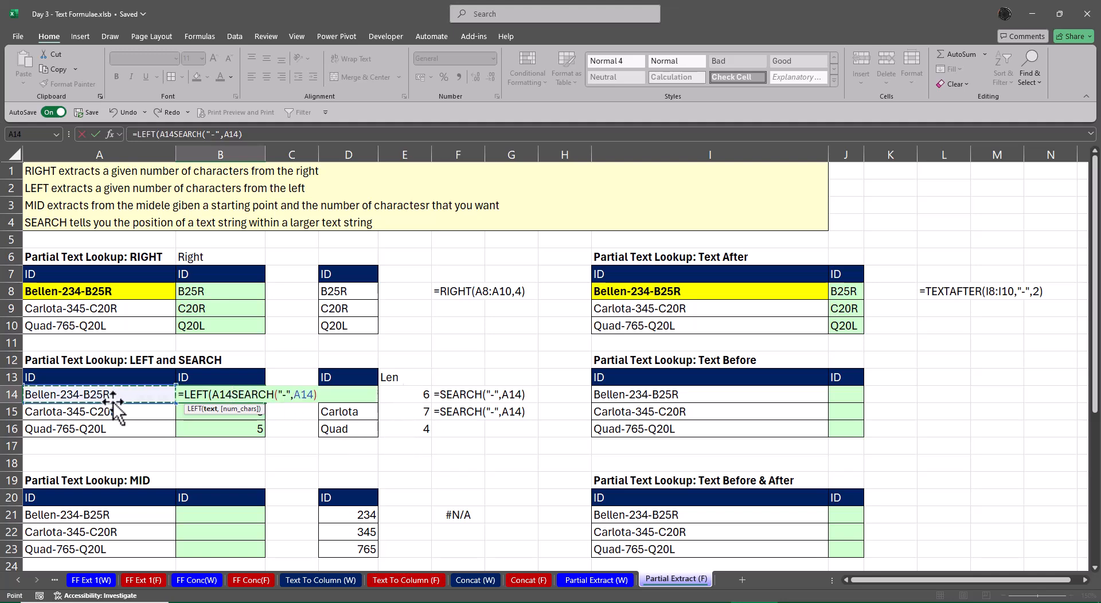
text(,)
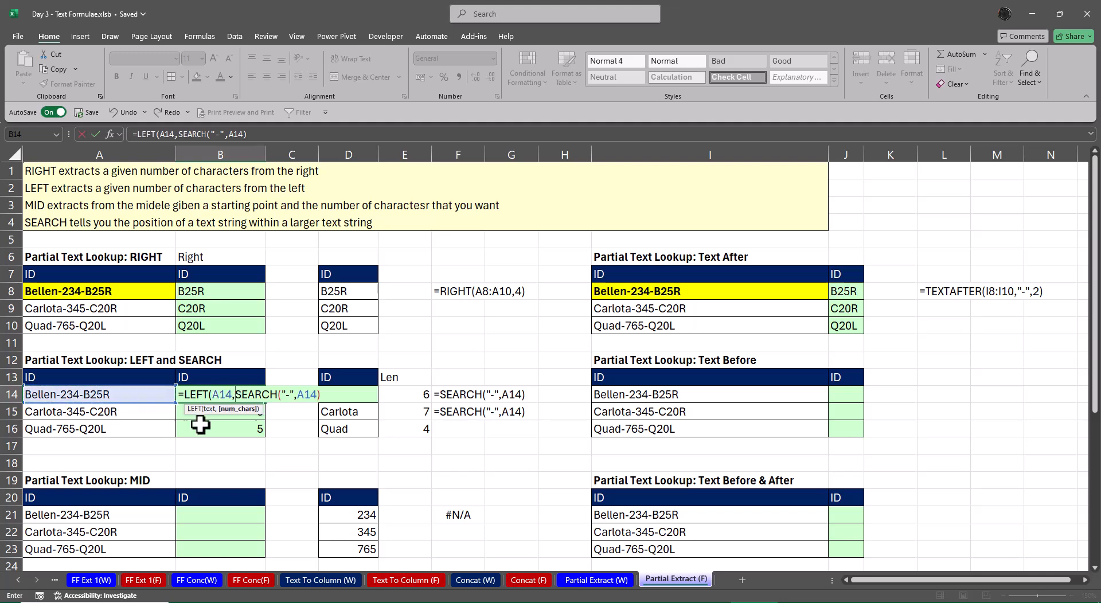
click(332, 396)
text())
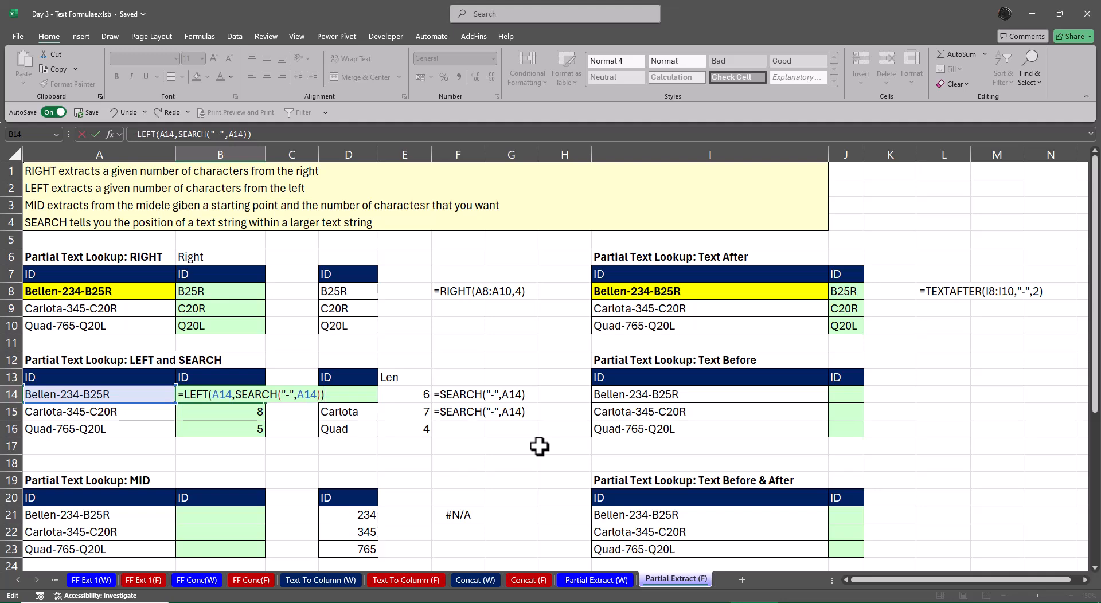
key(BackSpace)
key(Return)
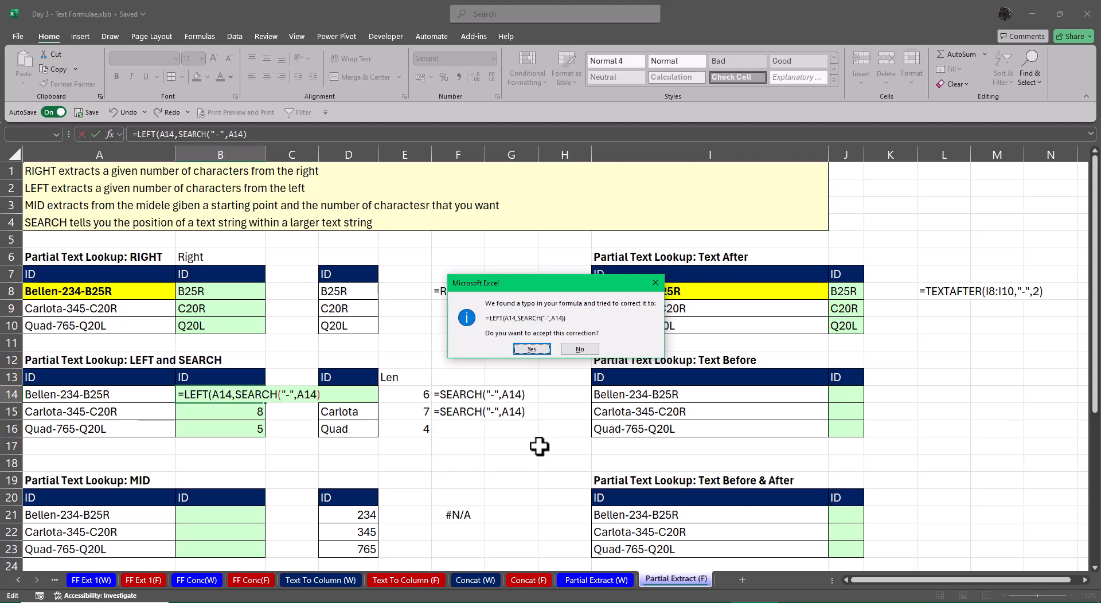
key(Return)
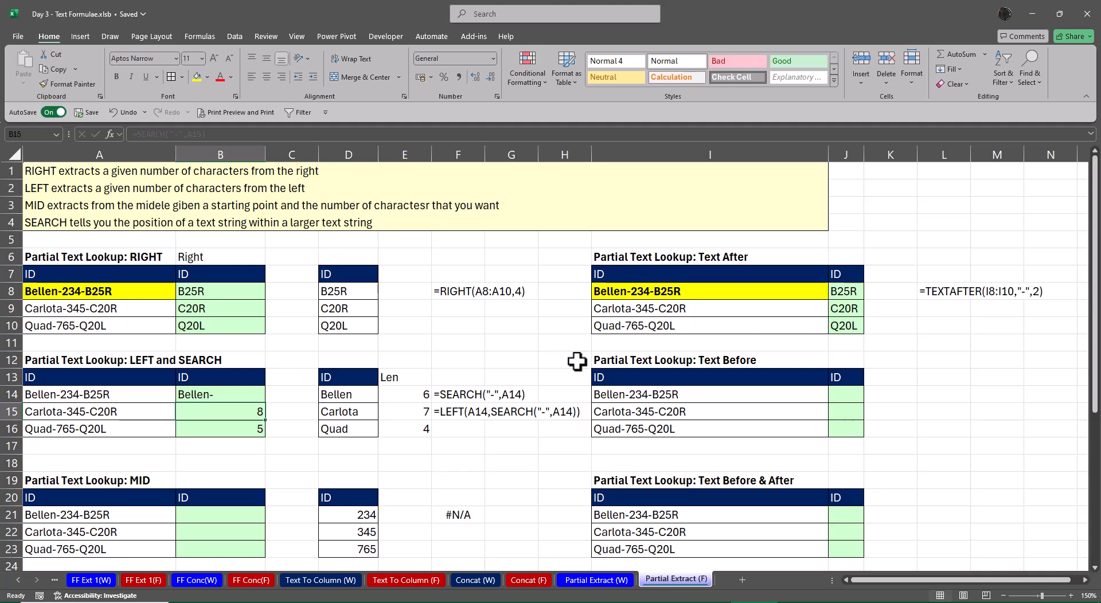
click(239, 392)
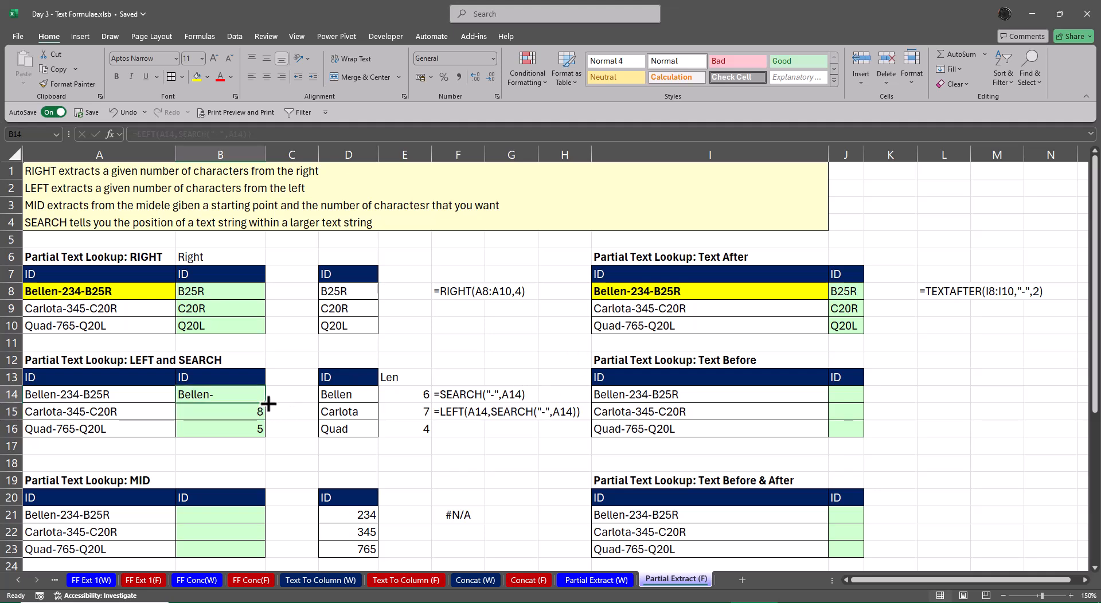
drag(266, 403, 265, 436)
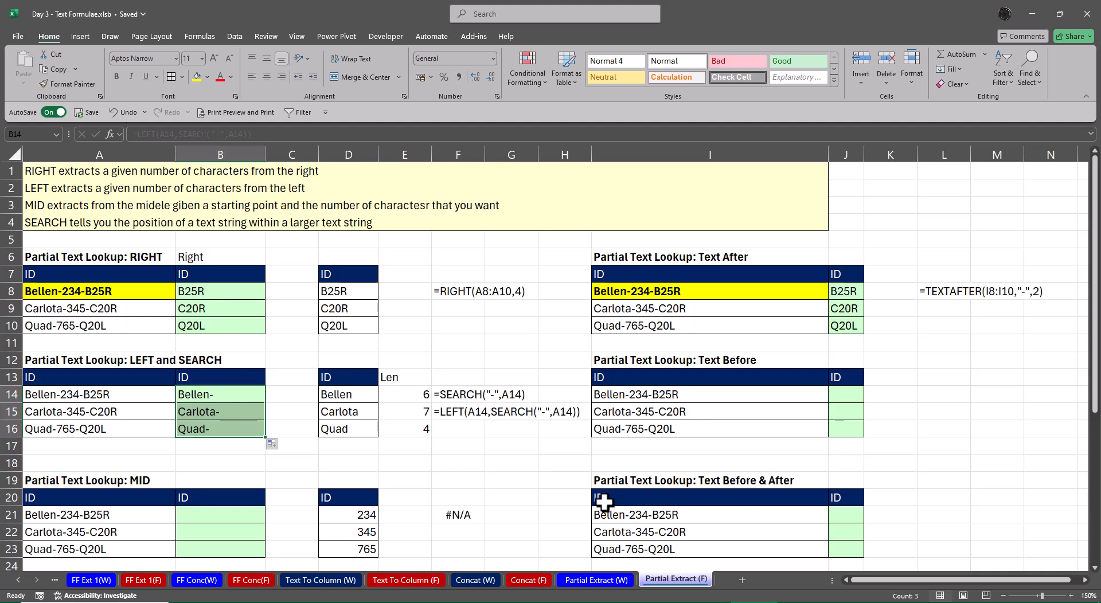
Convert the FORMULATEXT formula in F15 to a static value by pasting its value over it
key(Right)
key(Right)
key(Right)
key(Right)
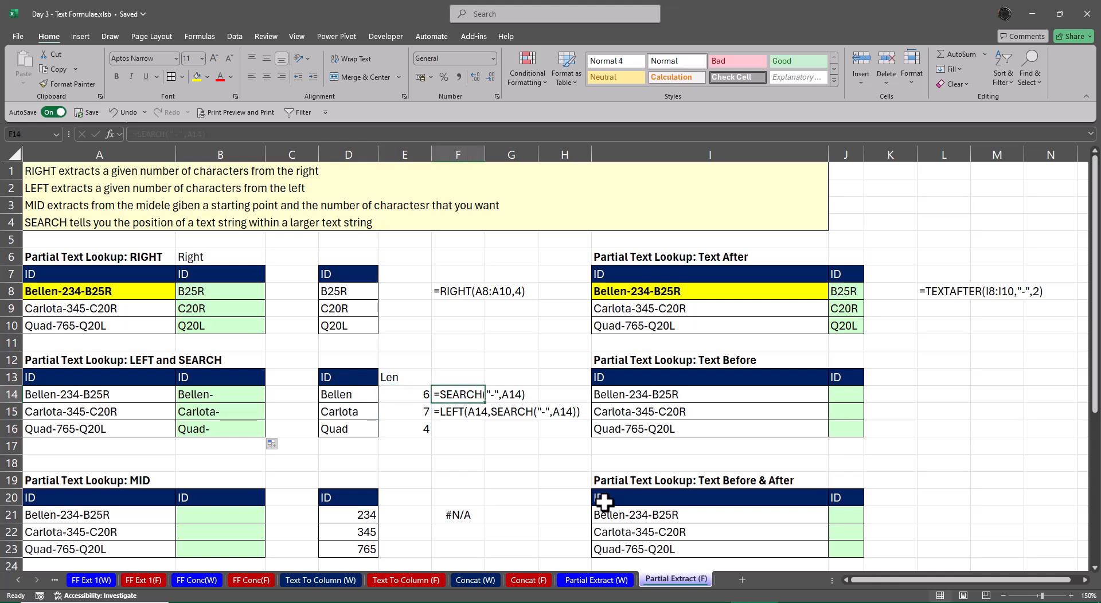
key(Down)
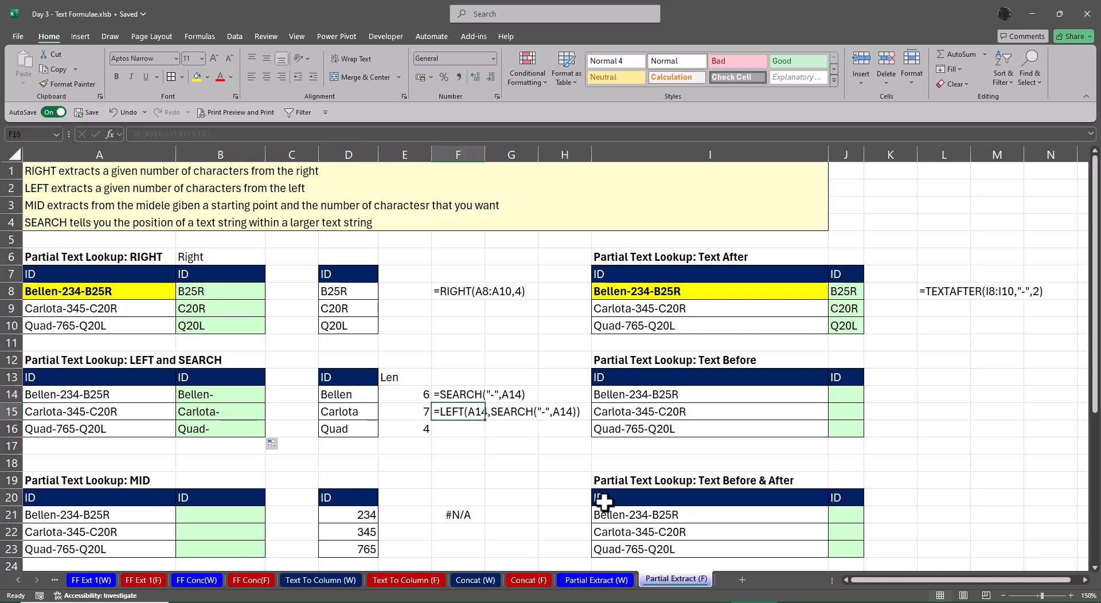
key(ctrl+c)
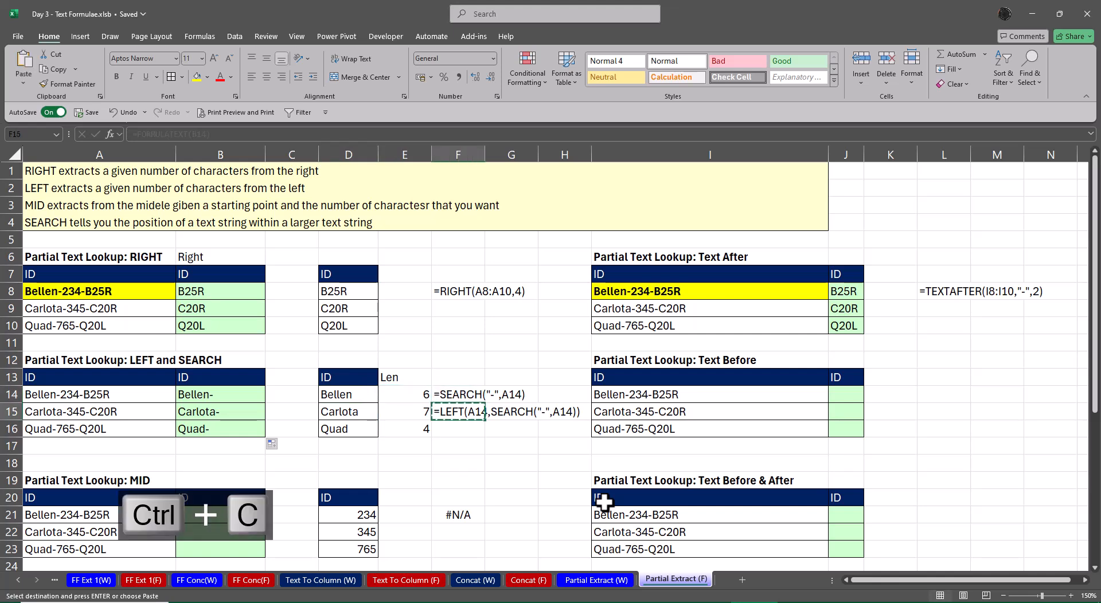
key(ctrl+shift+v)
key(Escape)
Enter =FORMULATEXT(B14) in F16 to display the formula held in B14
key(Down)
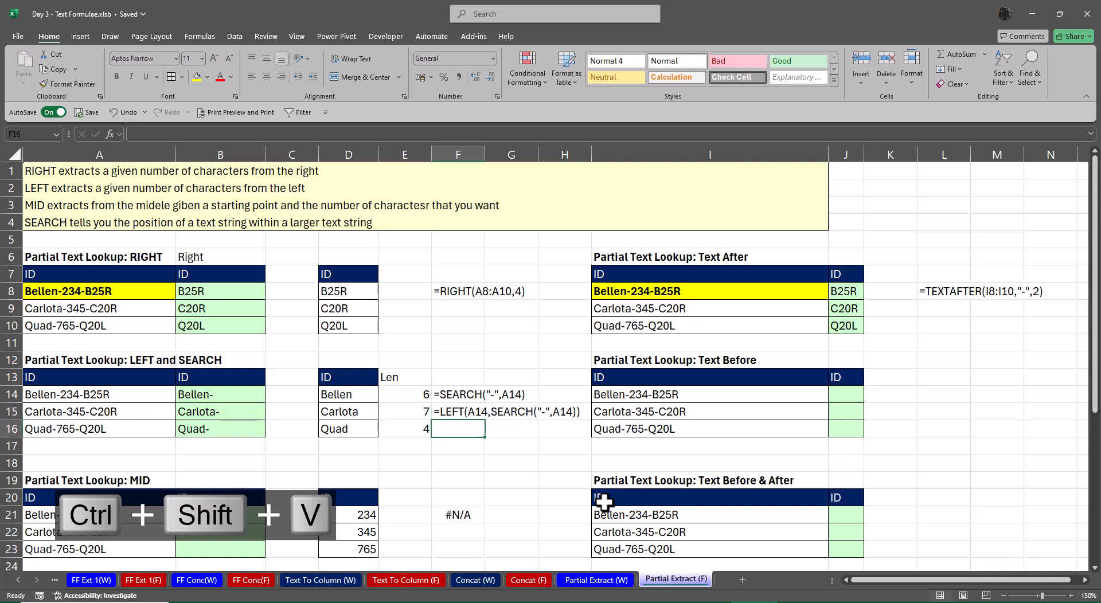
text(=form)
key(Tab)
key(Up)
key(Up)
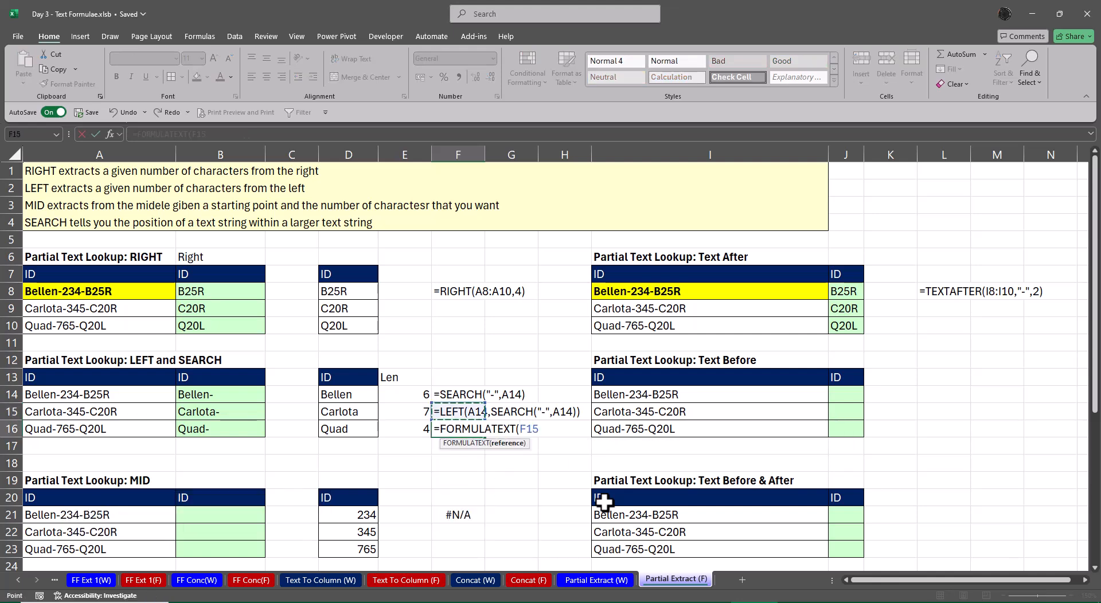
key(Left)
key(Left)
Change the B14 formula to =LEFT(A14,SEARCH("-",A14)-1) and fill it down to B16
key(Left)
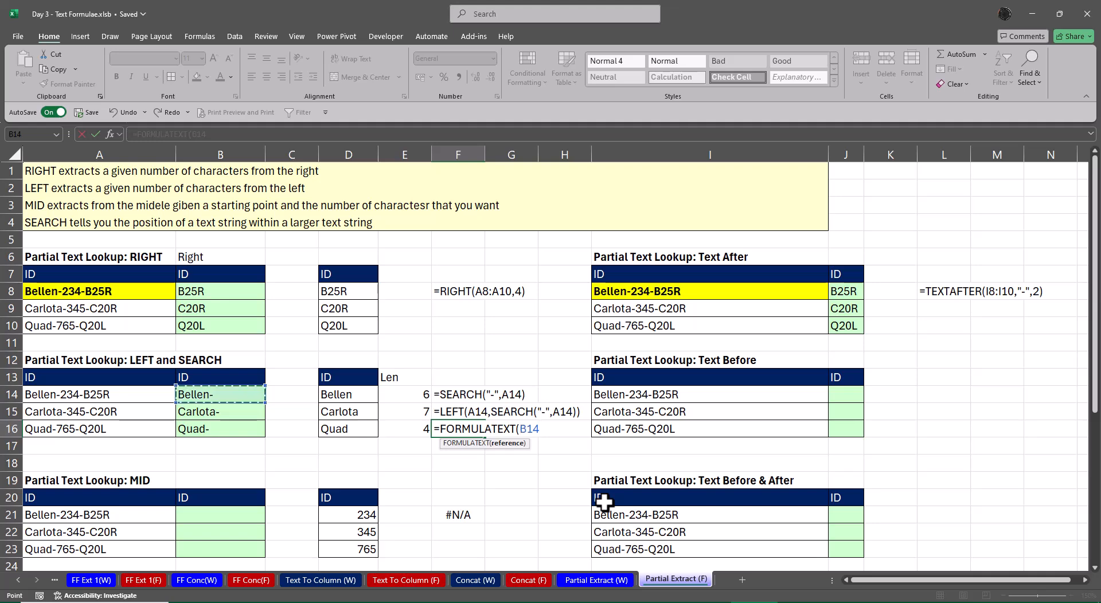
key(Return)
key(Up)
key(Up)
key(Up)
key(Left)
key(Left)
key(Left)
key(Left)
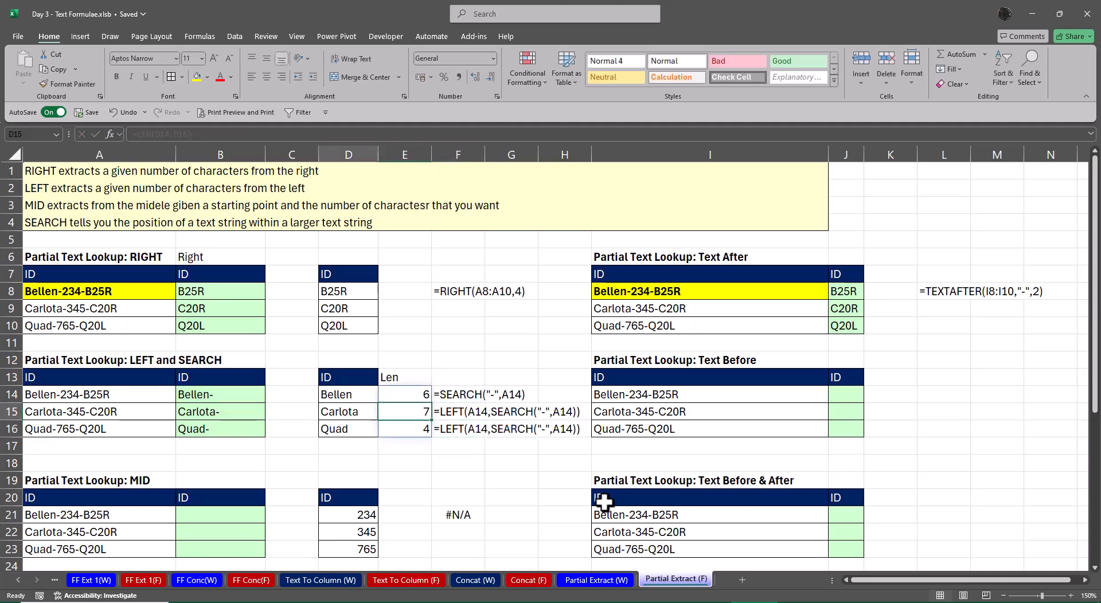
key(F2)
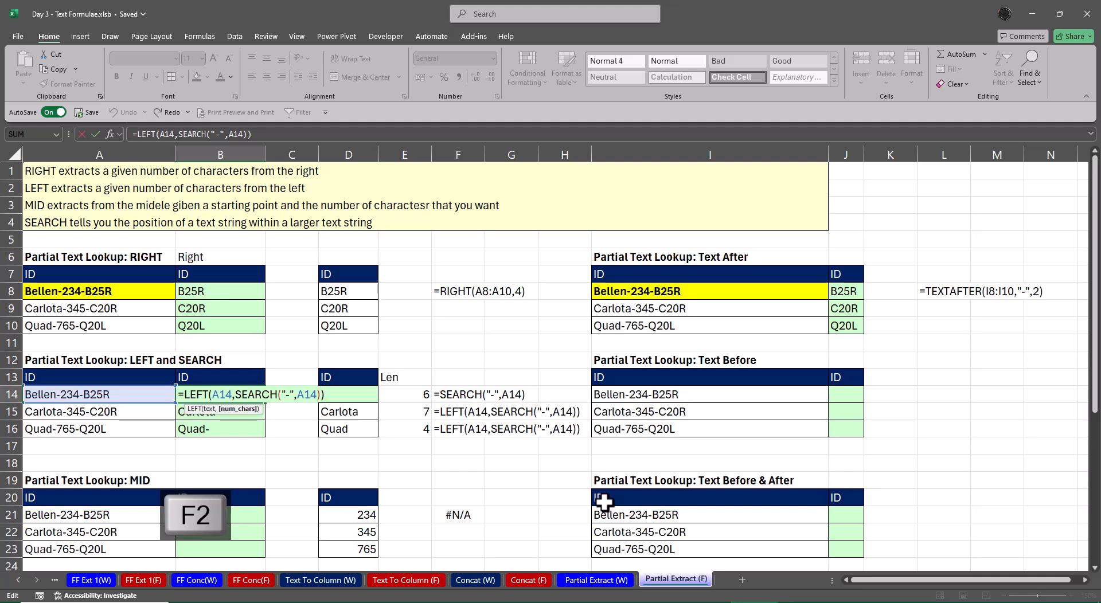
key(Left)
text(-1)
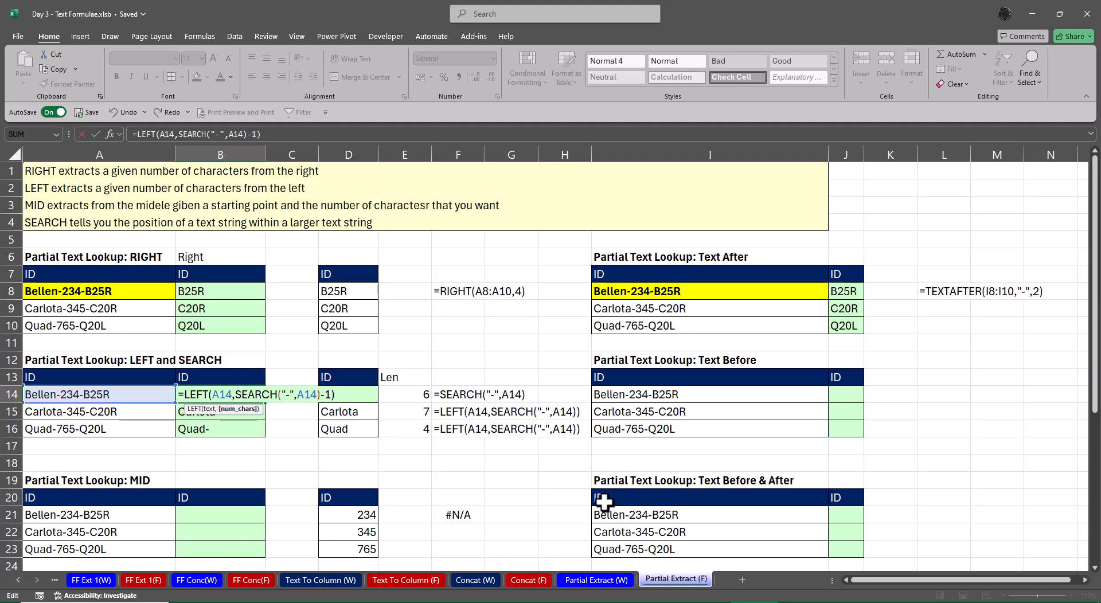
key(ctrl+Return)
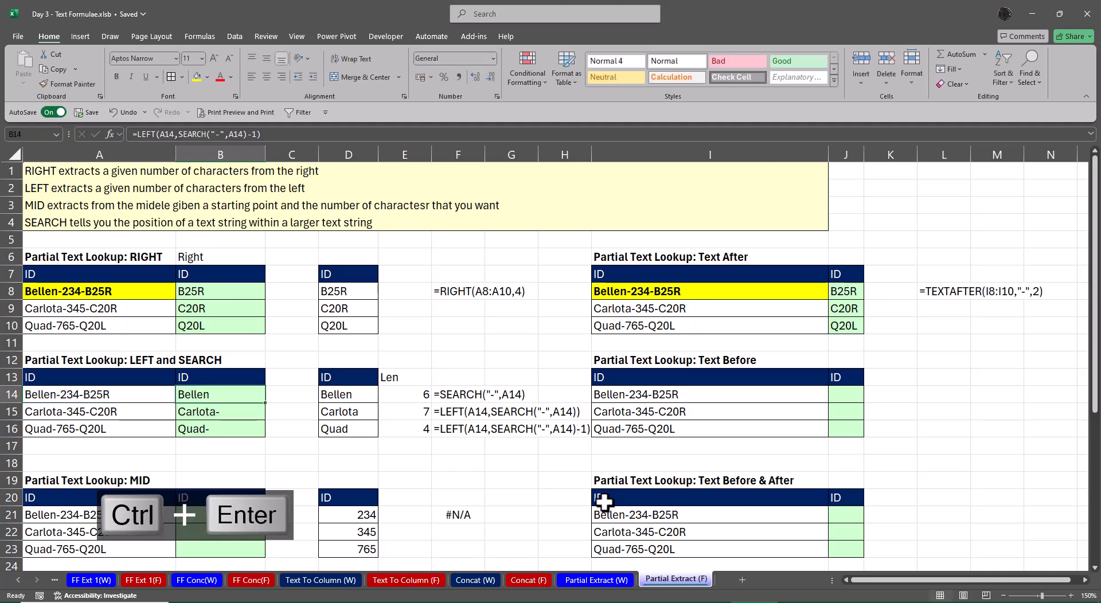
key(shift+Down)
key(shift+Down)
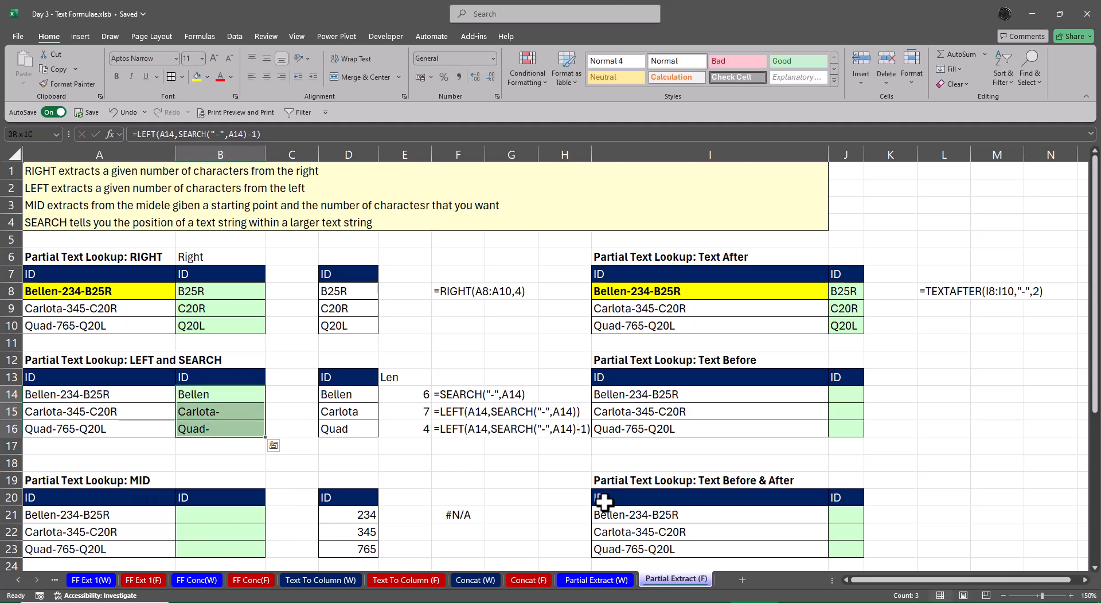
key(ctrl+d)
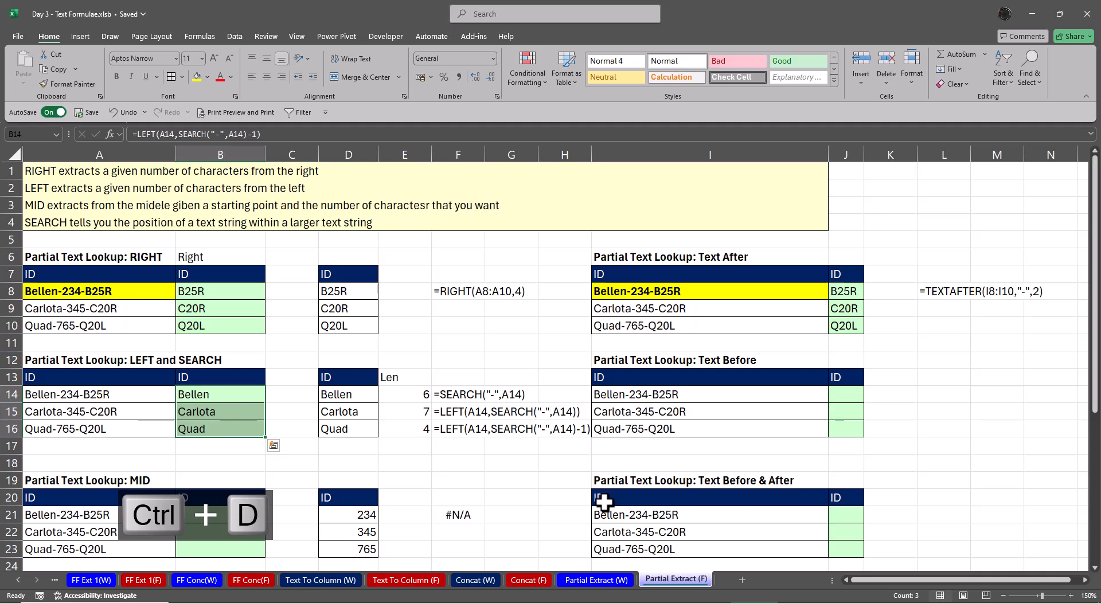
Enter =EXACT(B14,D14) in C14 to compare the extracted ID with the expected one
key(Right)
key(Right)
key(ctrl+shift+Down)
key(Left)
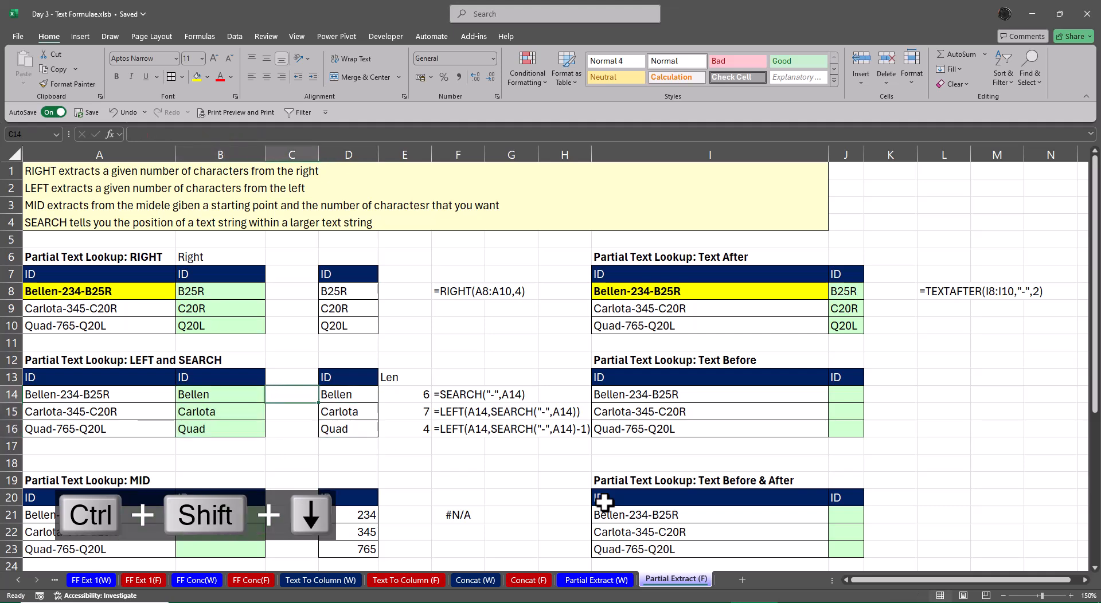
key(Left)
key(Right)
key(Right)
key(Right)
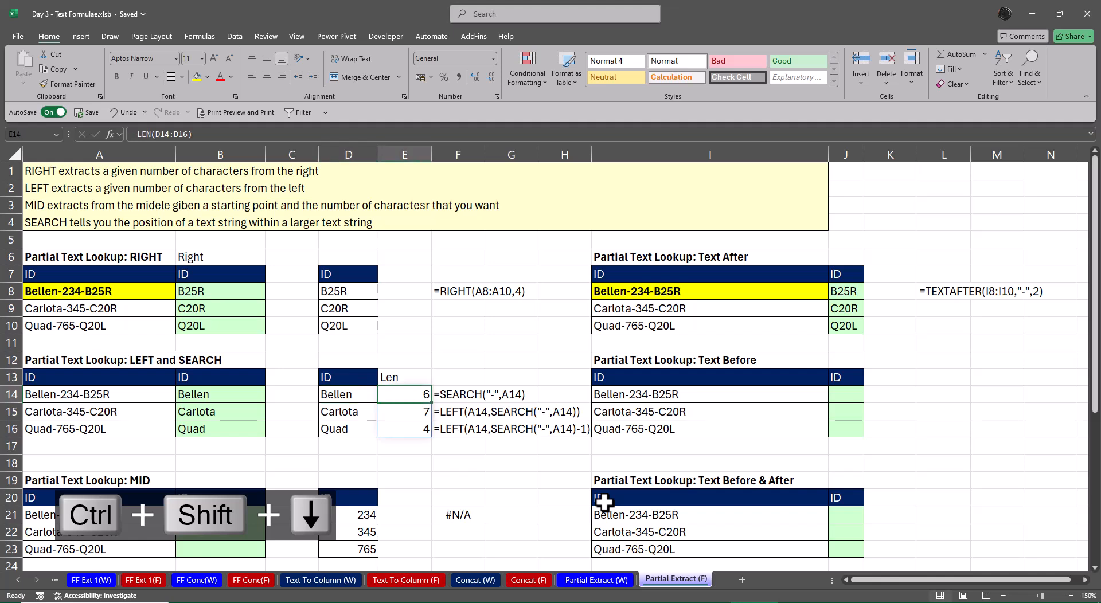
key(Left)
key(Left)
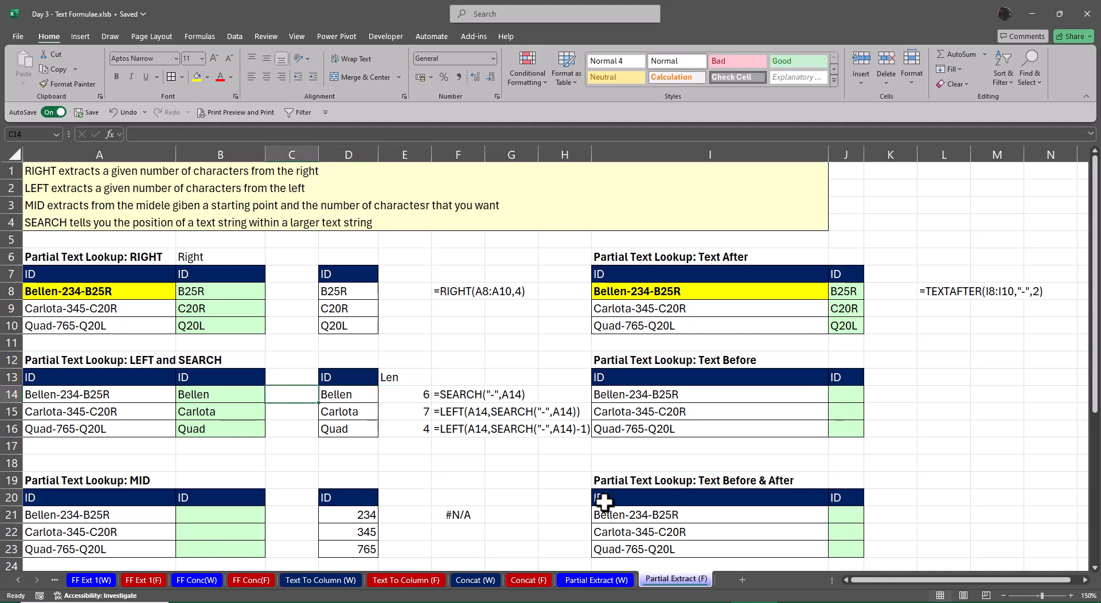
text(=ex)
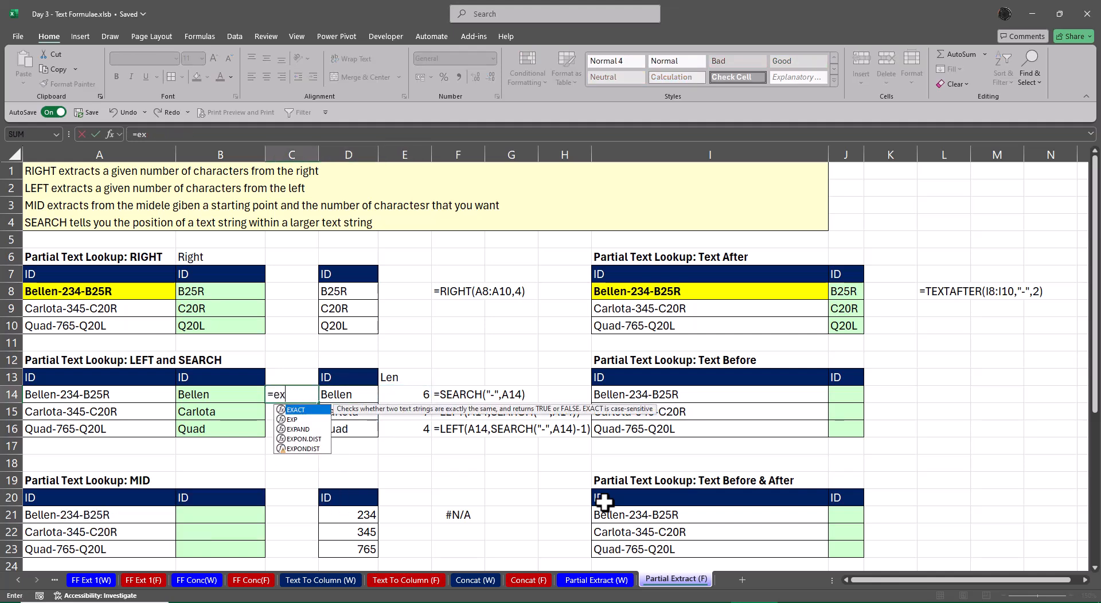
key(Tab)
key(Left)
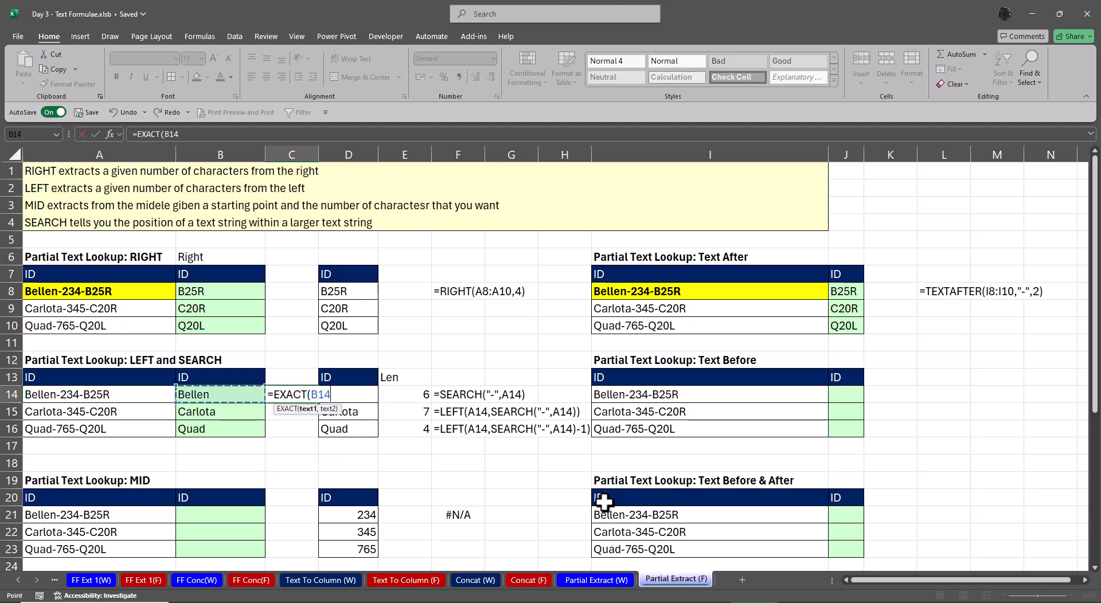
text(,)
key(Right)
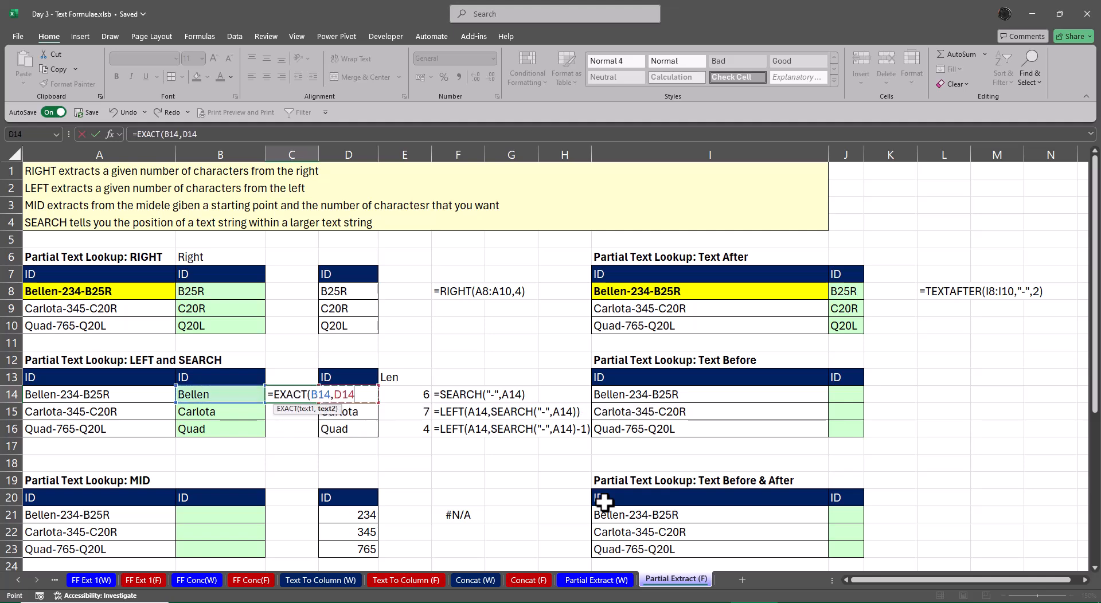
text())
key(Return)
Fill the EXACT comparison from C14 down to C16
key(Up)
key(shift+Down)
key(shift+Down)
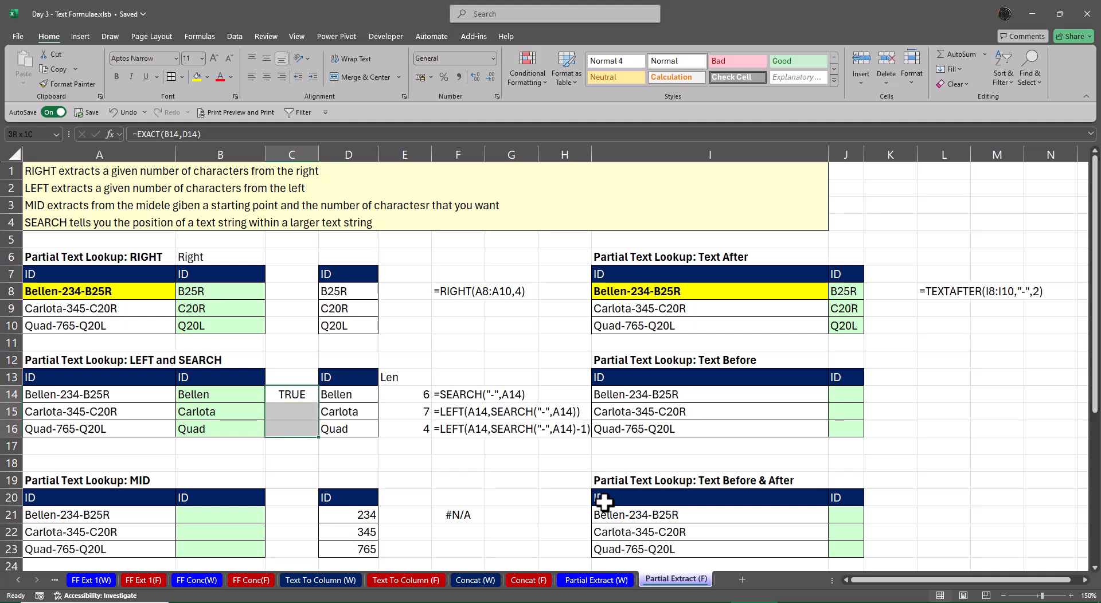
key(ctrl+d)
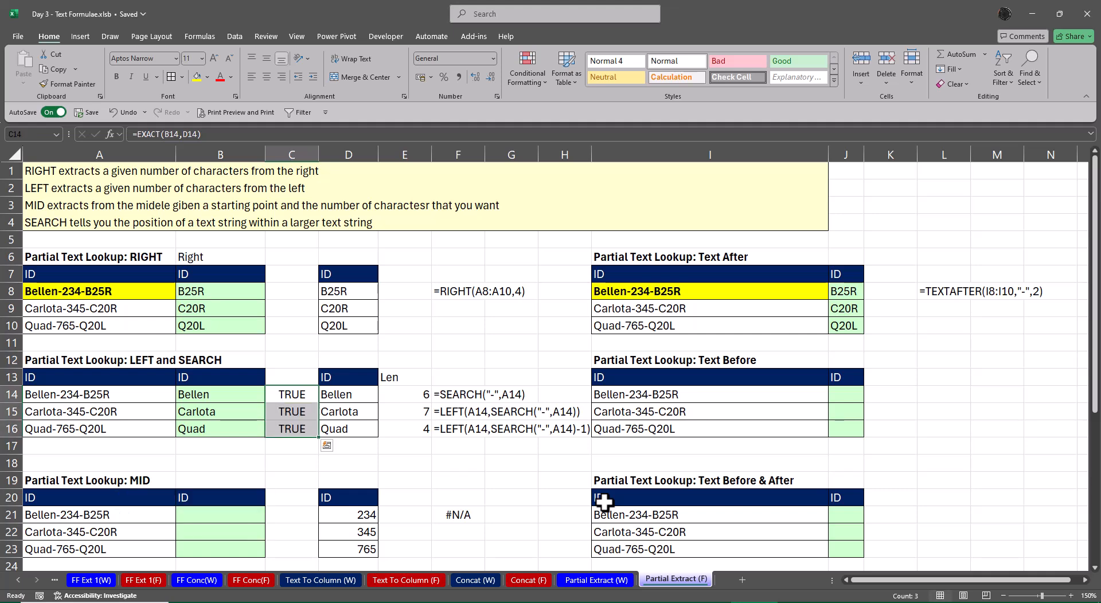
AutoFit column F's width to the displayed formulas in F14:F16
key(Right)
key(Right)
key(Right)
key(Right)
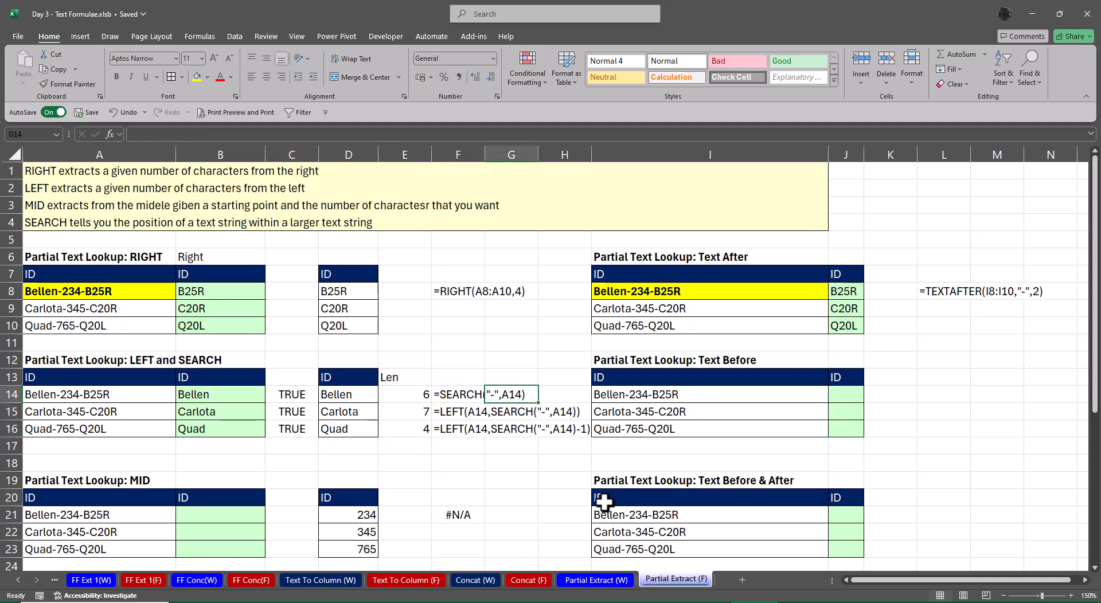
key(Left)
key(ctrl+shift+Down)
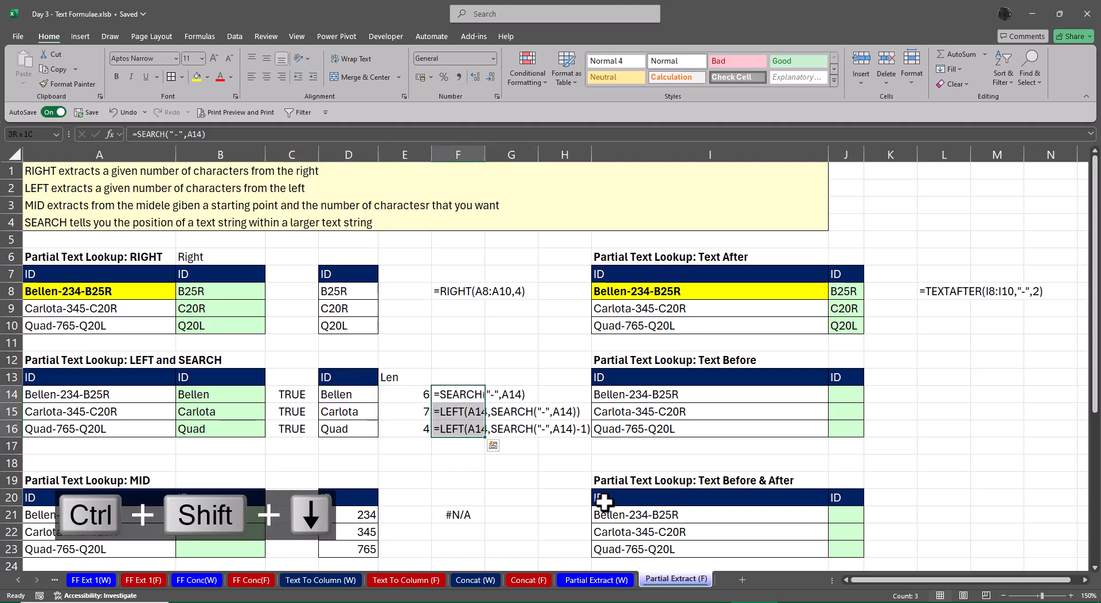
key(alt+a)
key(c)
key(a)
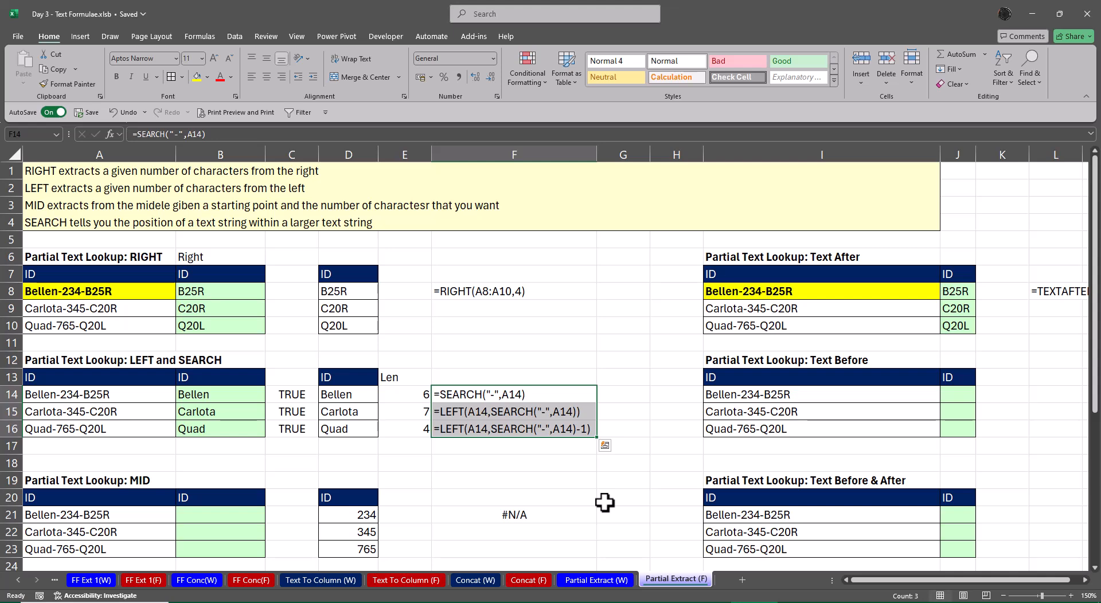
Delete the empty column G and narrow the blank column that takes its place before the Text After tables
click(625, 153)
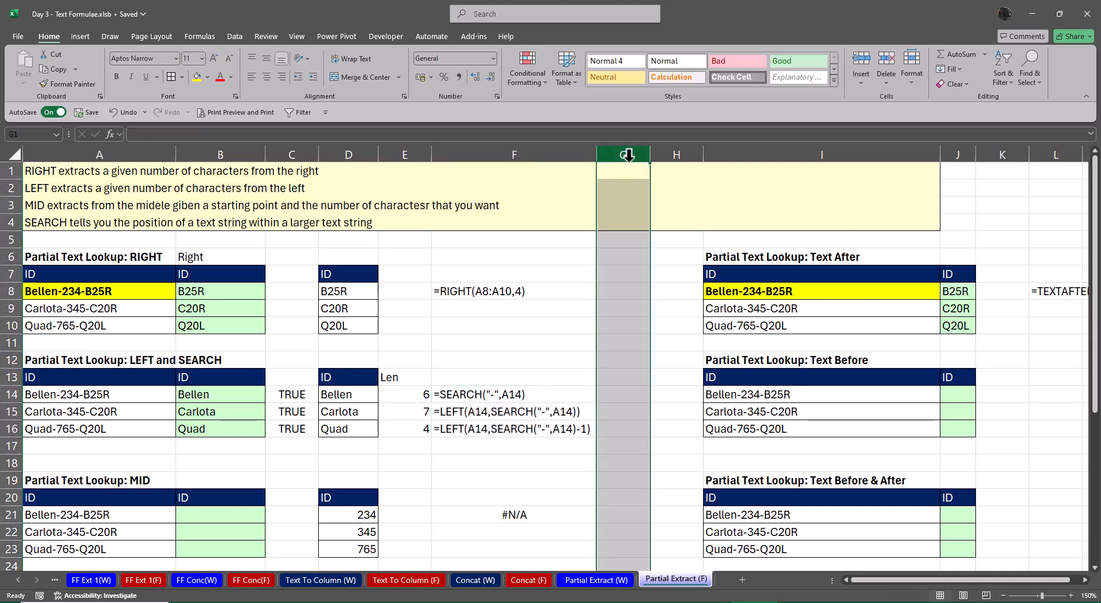
key(ctrl+minus)
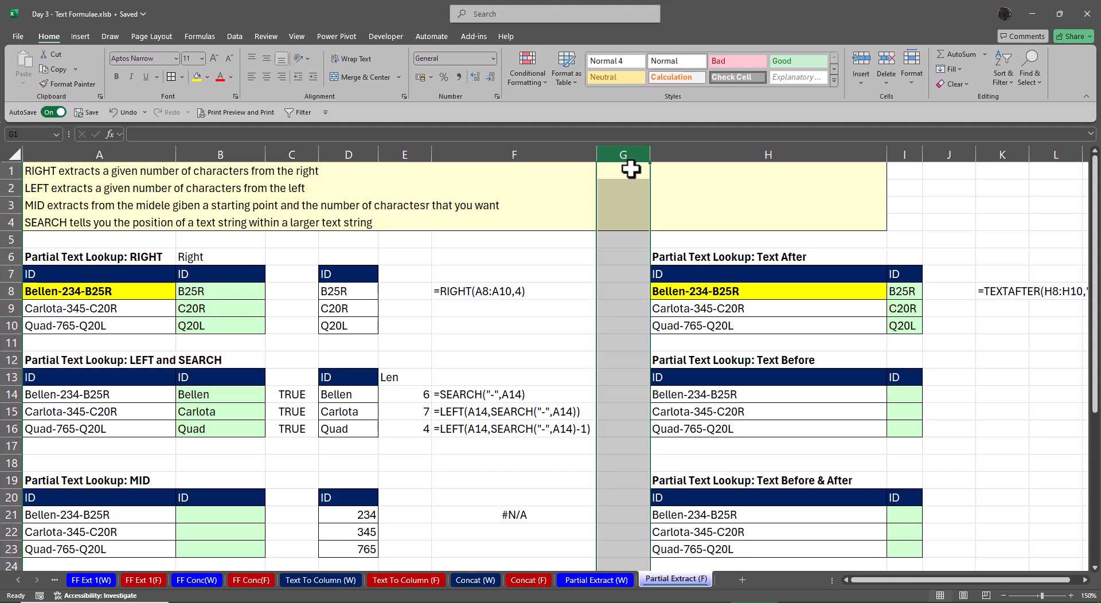
click(949, 413)
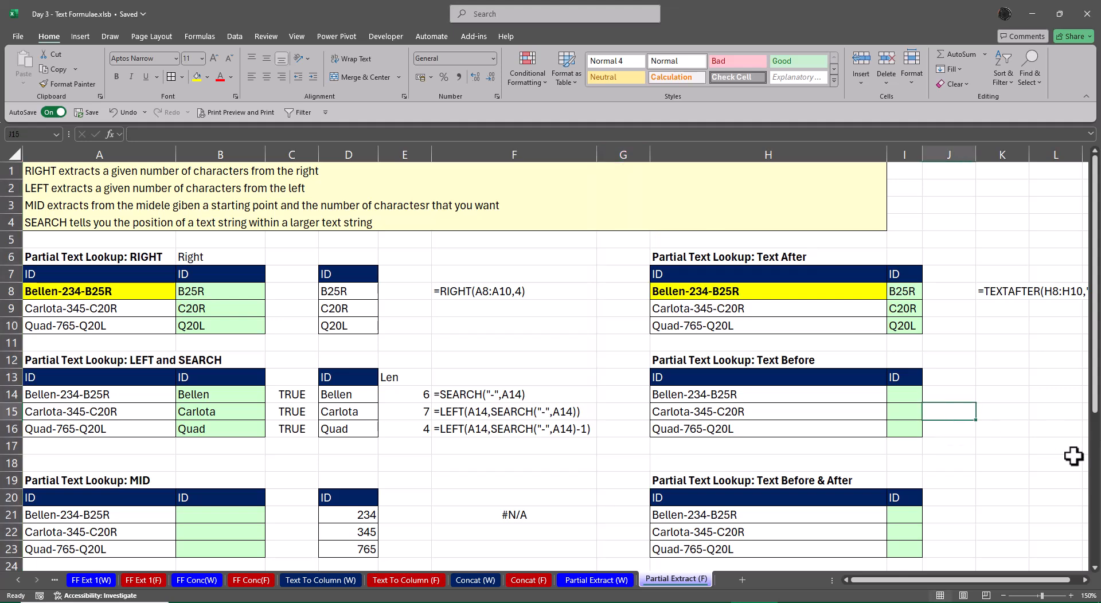
click(906, 394)
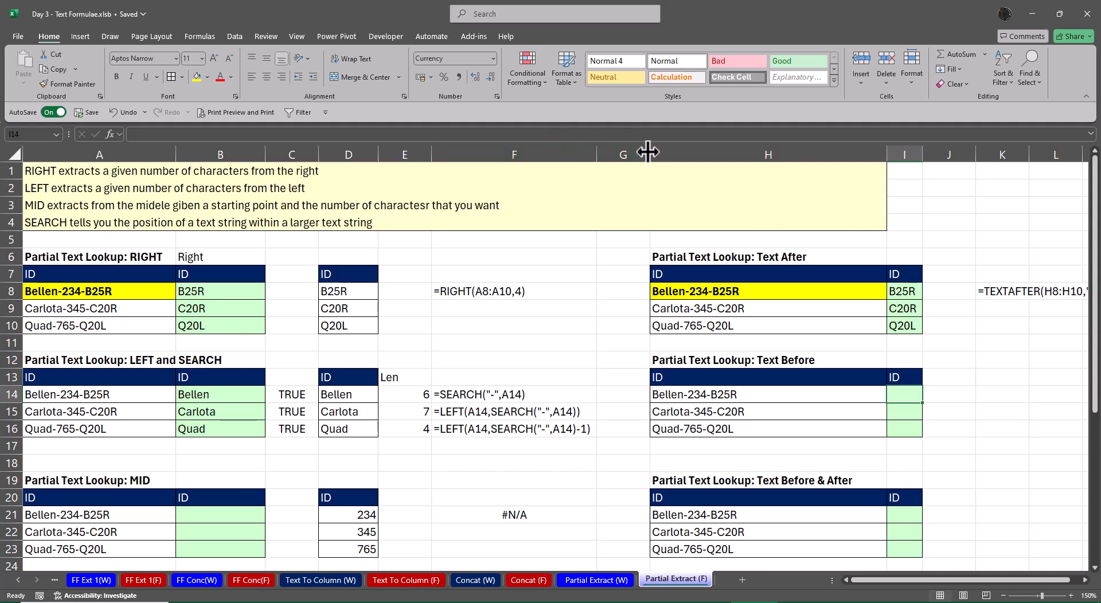
drag(649, 153, 609, 156)
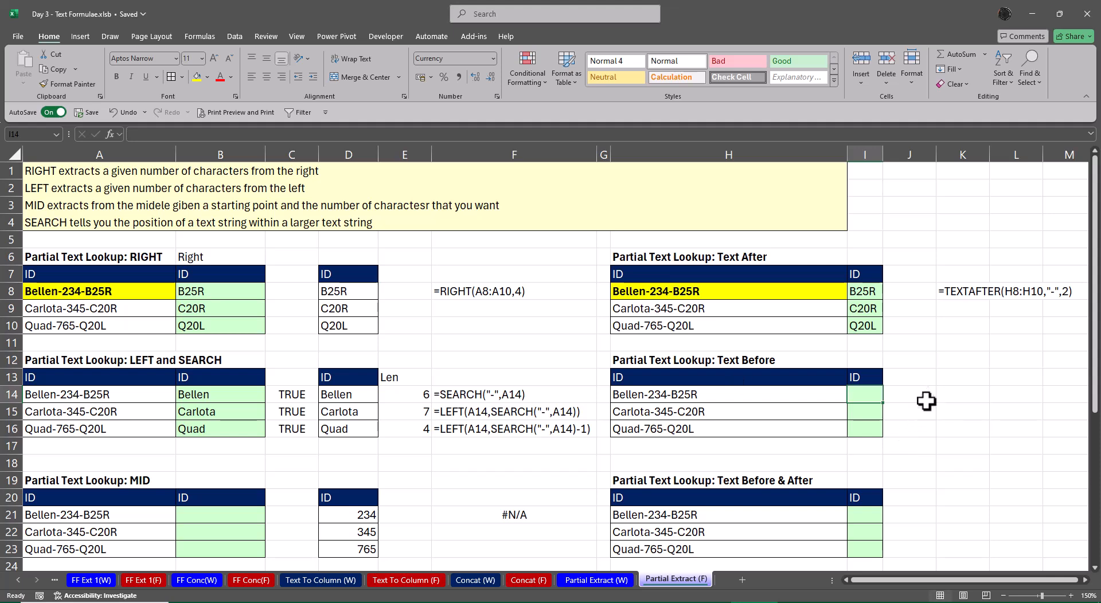
Copy the FORMULATEXT formula from K8 to K14 beside the Text Before table
click(957, 290)
key(ctrl+c)
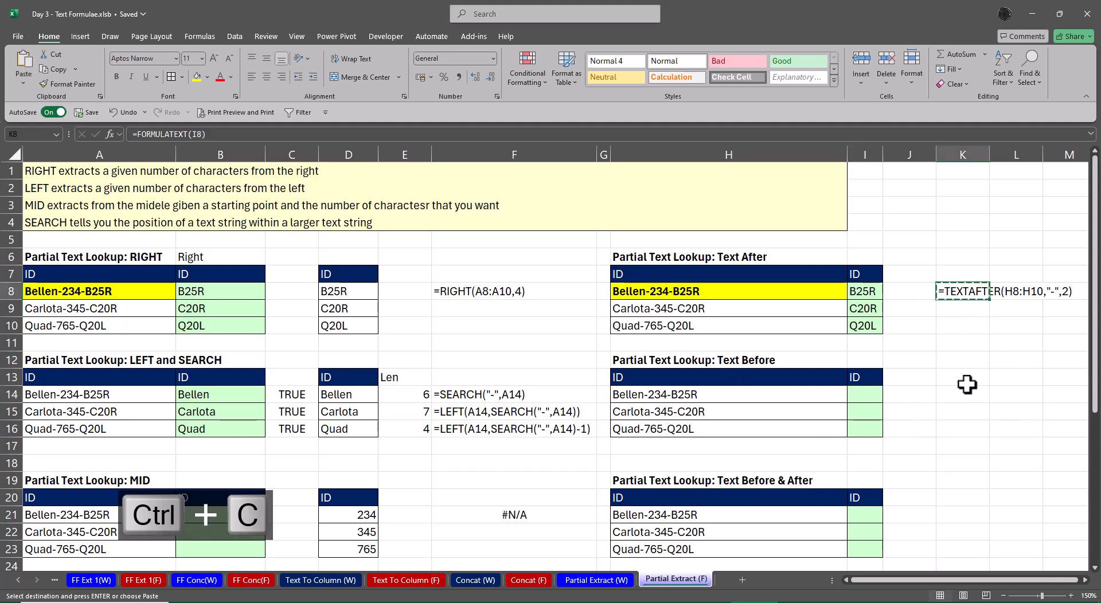
click(954, 393)
key(ctrl+v)
key(Escape)
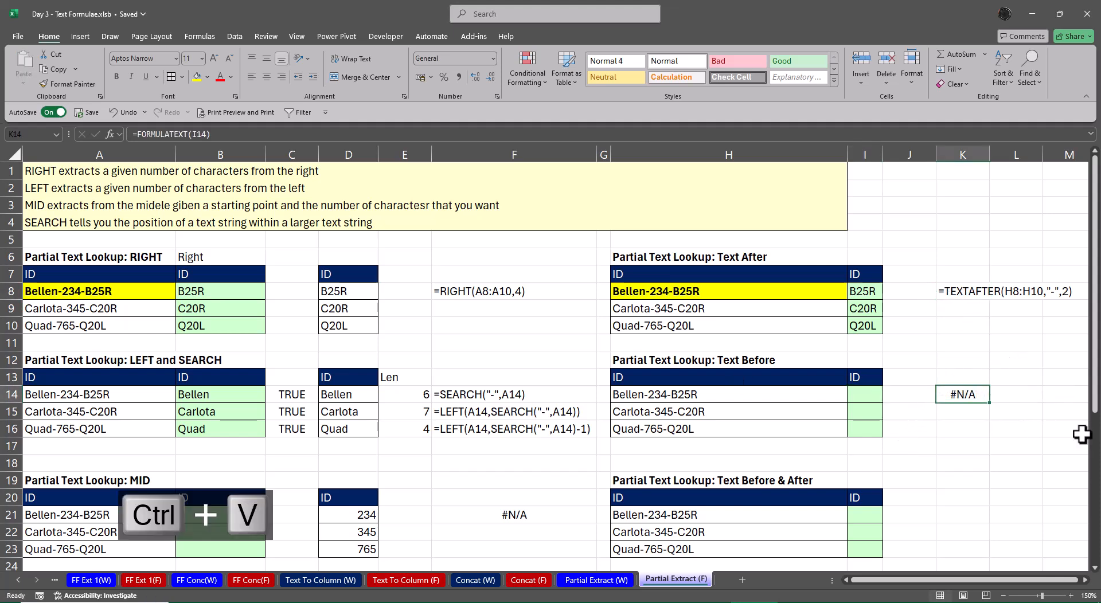
Try =TEXTBEFORE(H14,"-",1) in I14 for the single ID, and clear the cell again
key(Left)
key(Left)
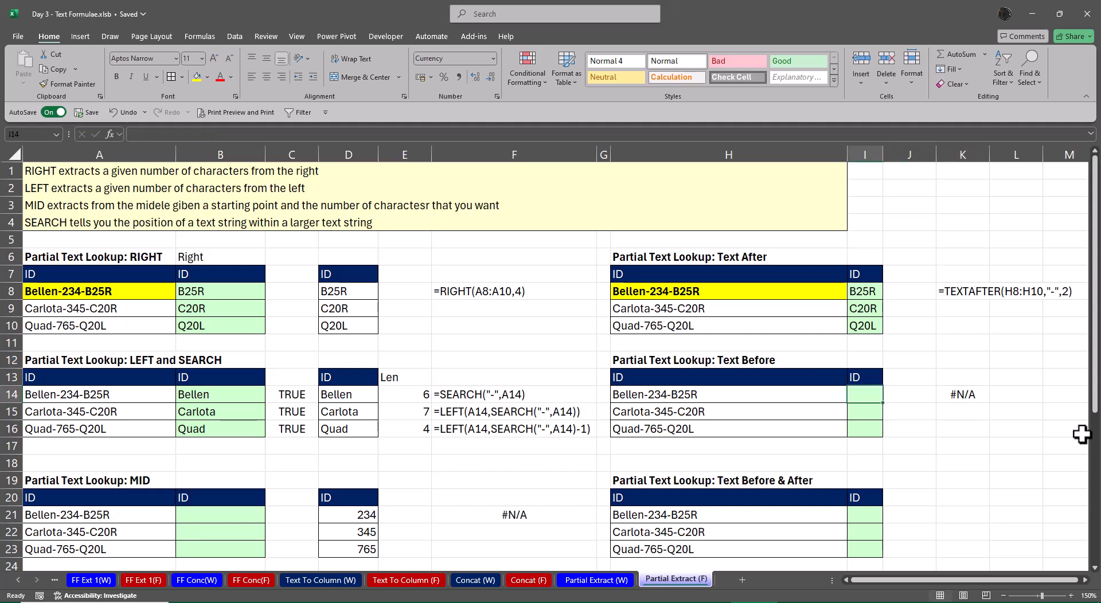
text(=text)
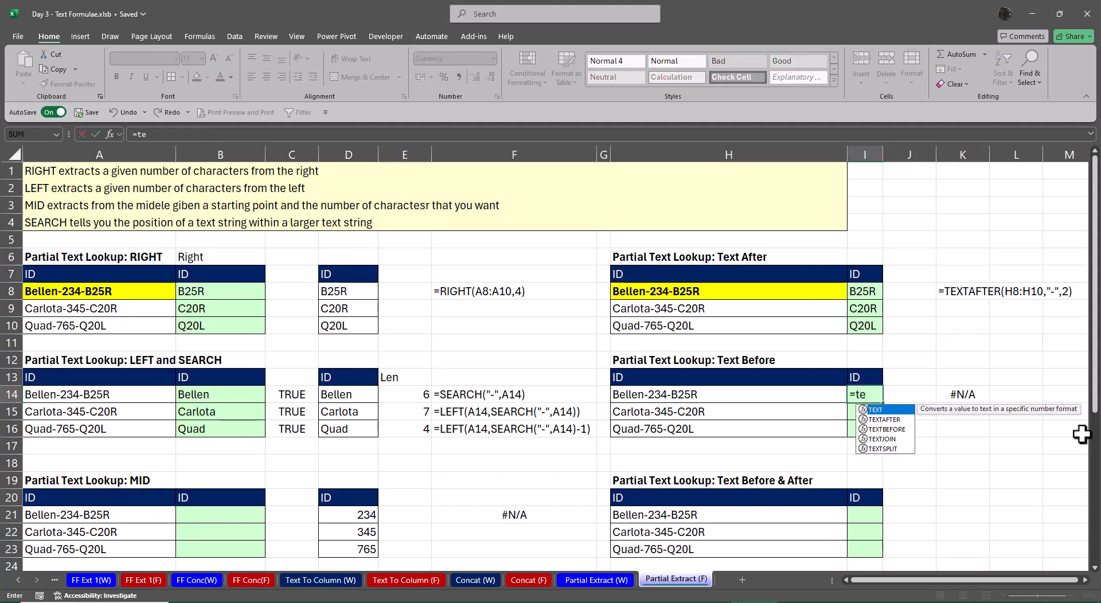
key(Down)
key(Down)
key(Tab)
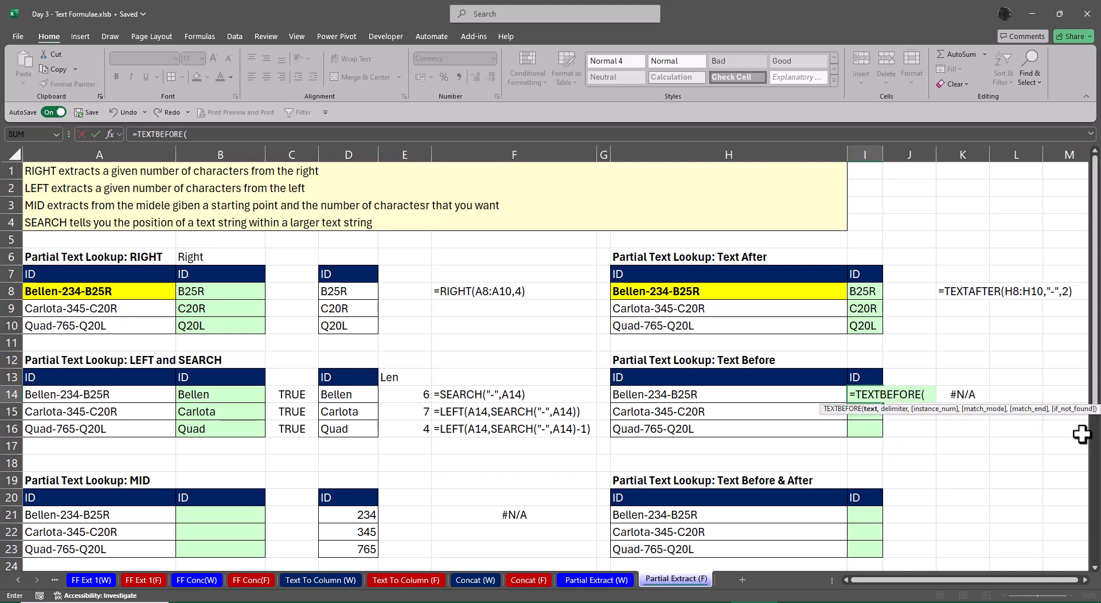
key(ctrl+a)
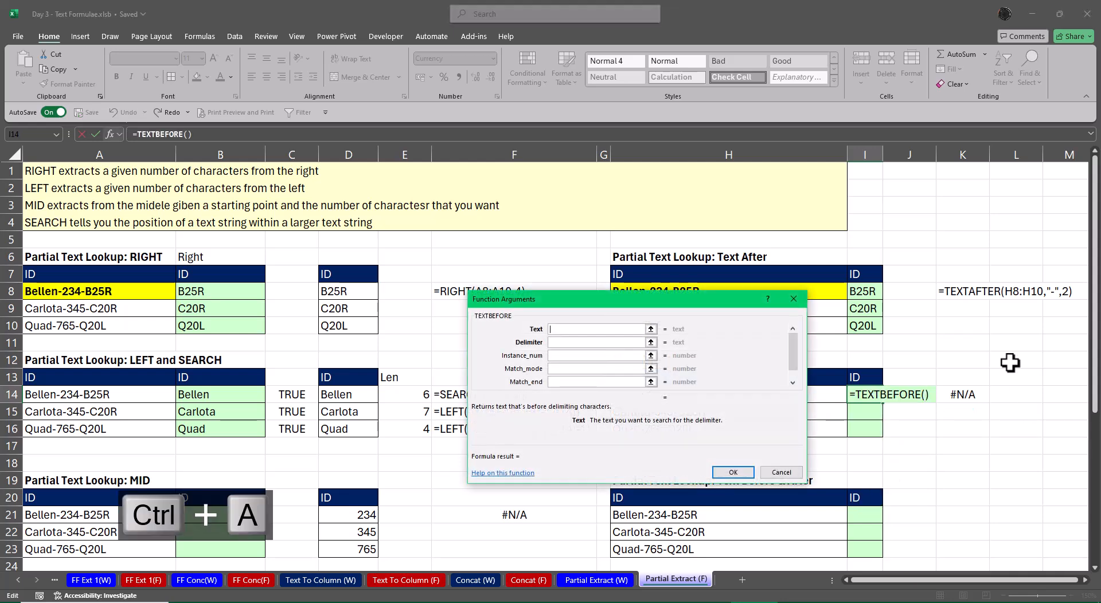
drag(635, 298, 411, 201)
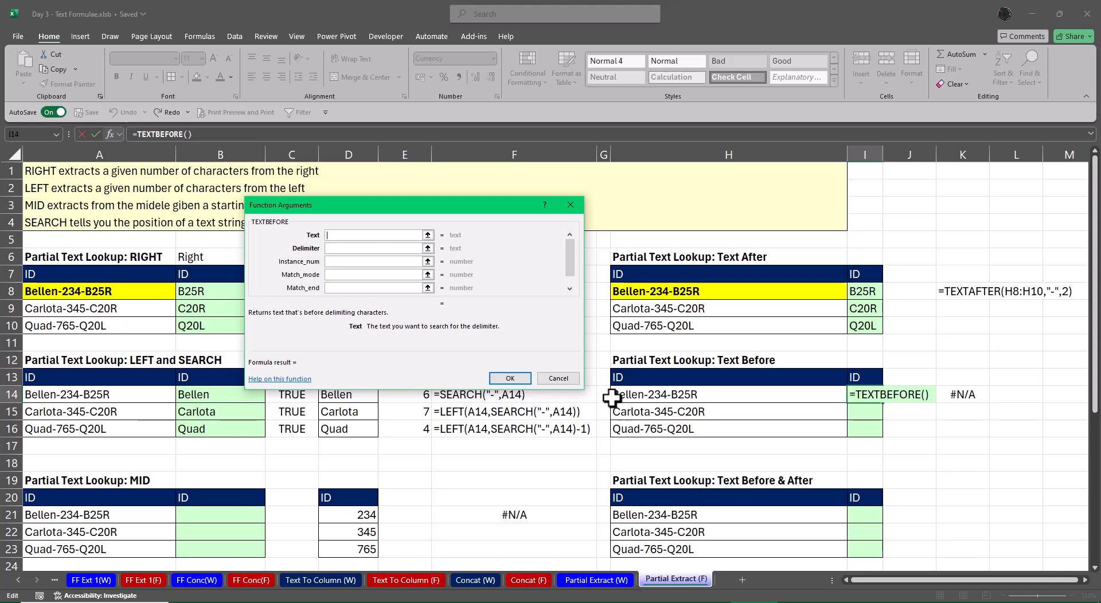
click(654, 395)
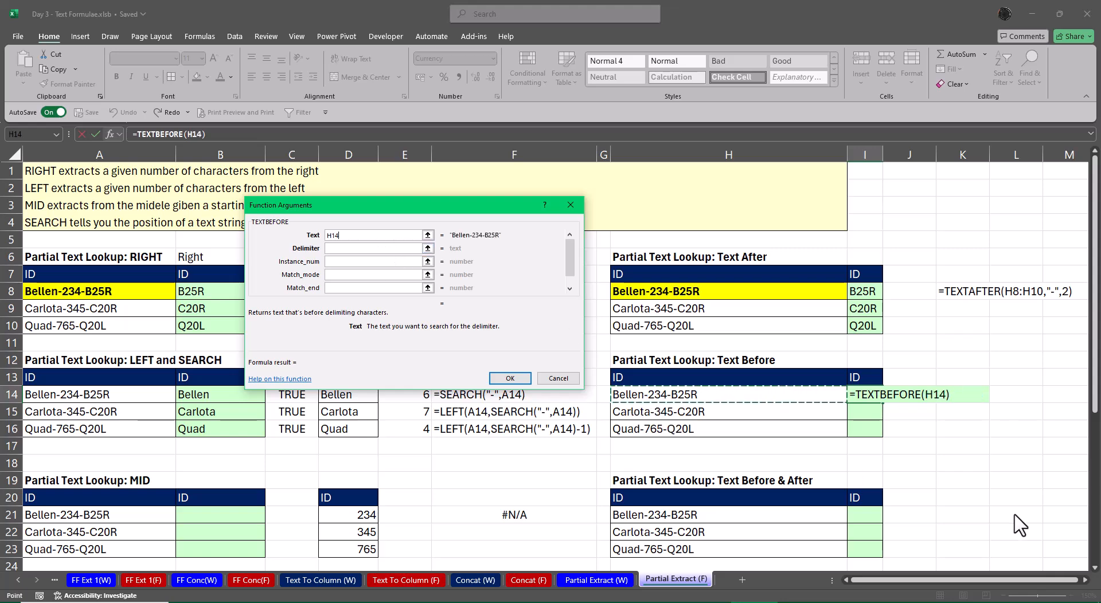
key(Tab)
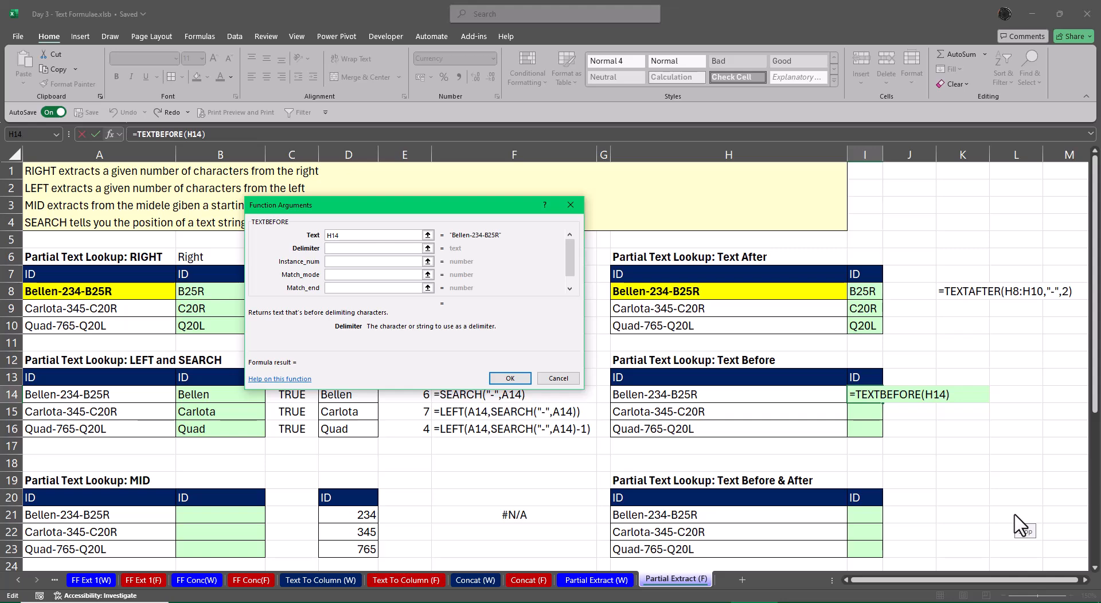
text(-)
key(Tab)
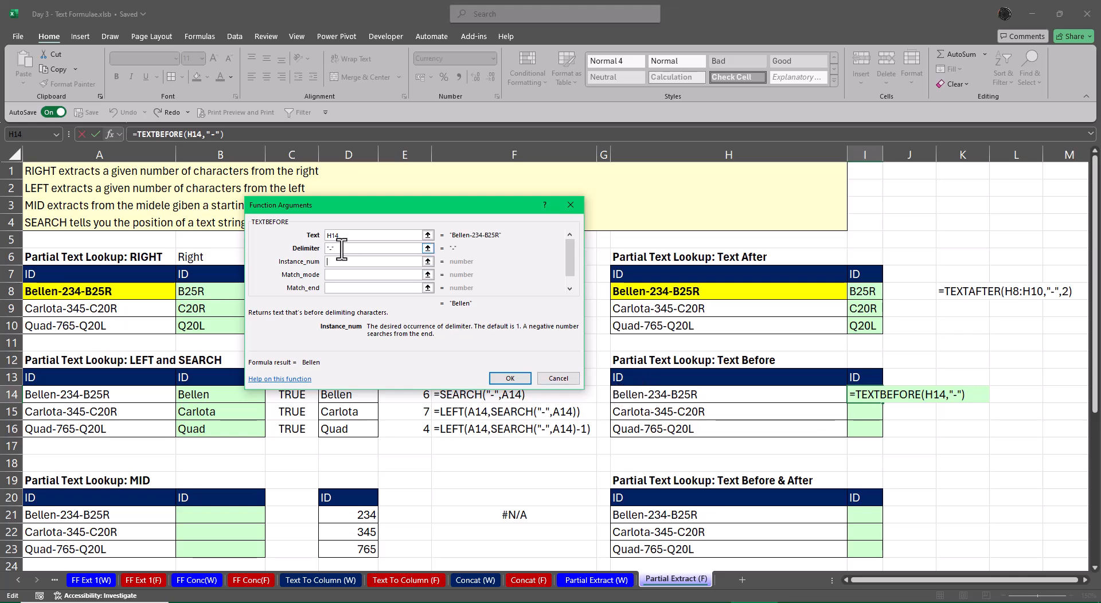
text(1)
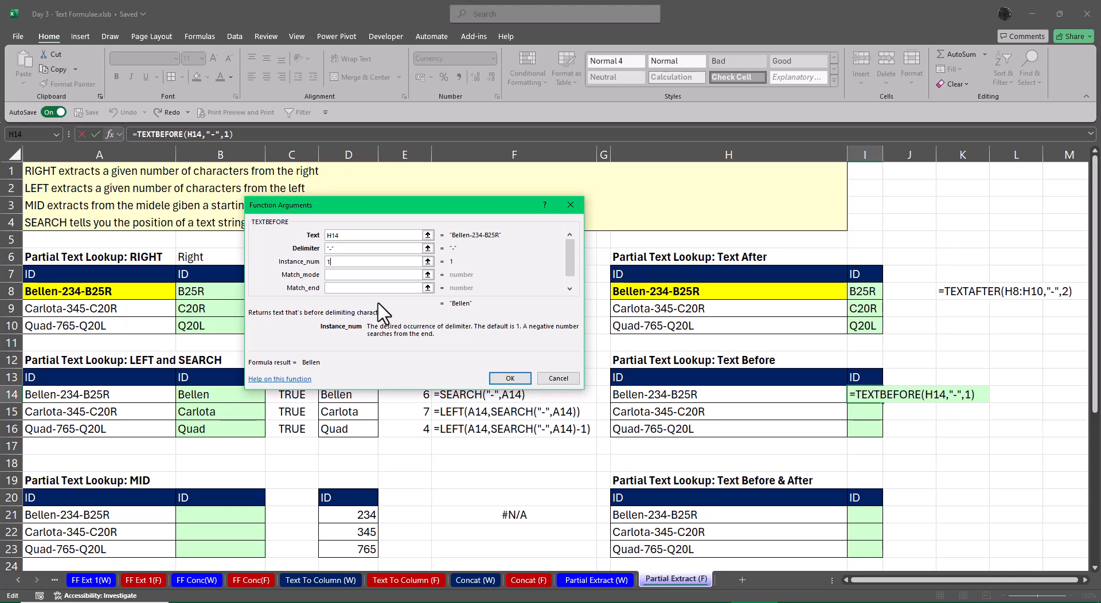
click(496, 380)
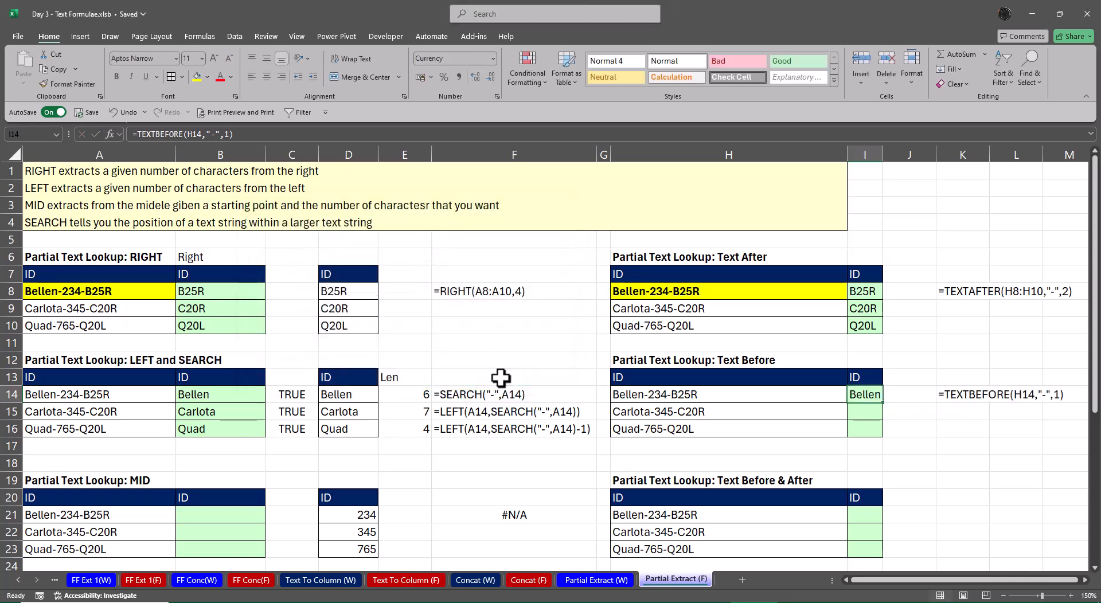
key(Delete)
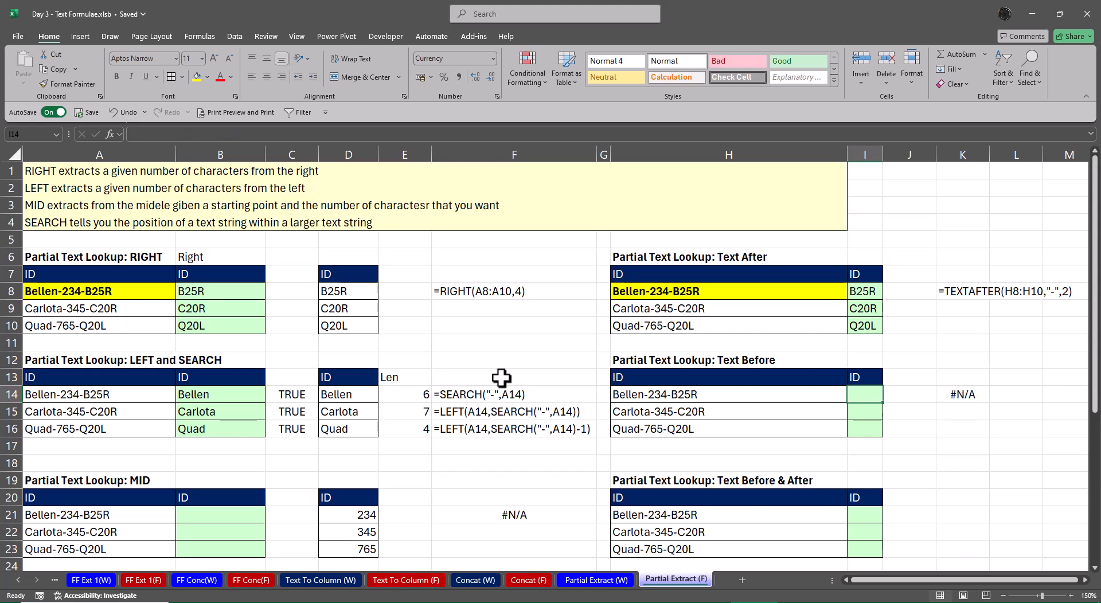
Enter =TEXTBEFORE(H14:H16,"-",1) in I14 to extract the text before the first dash for all three IDs
text(=text)
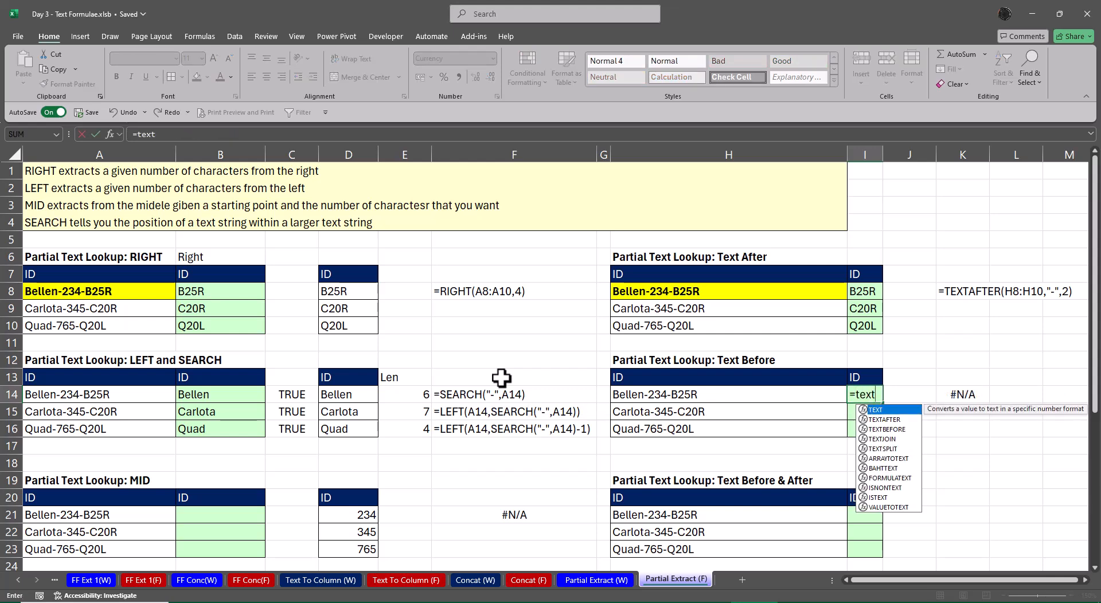
key(Down)
key(Down)
key(Tab)
key(ctrl+a)
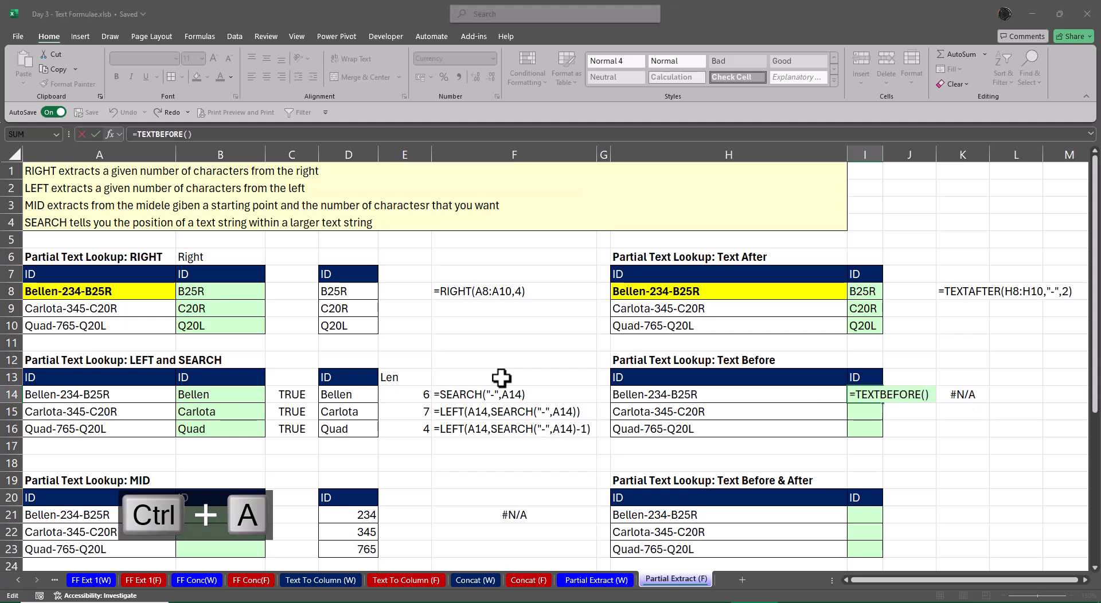
drag(659, 395, 658, 432)
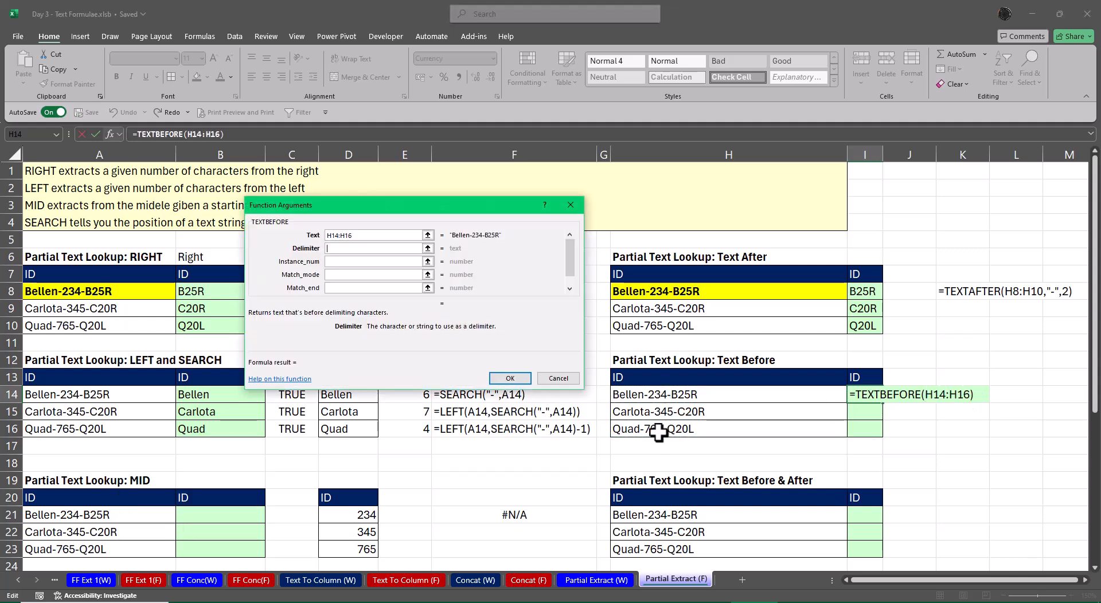
key(Tab)
text(-)
key(Tab)
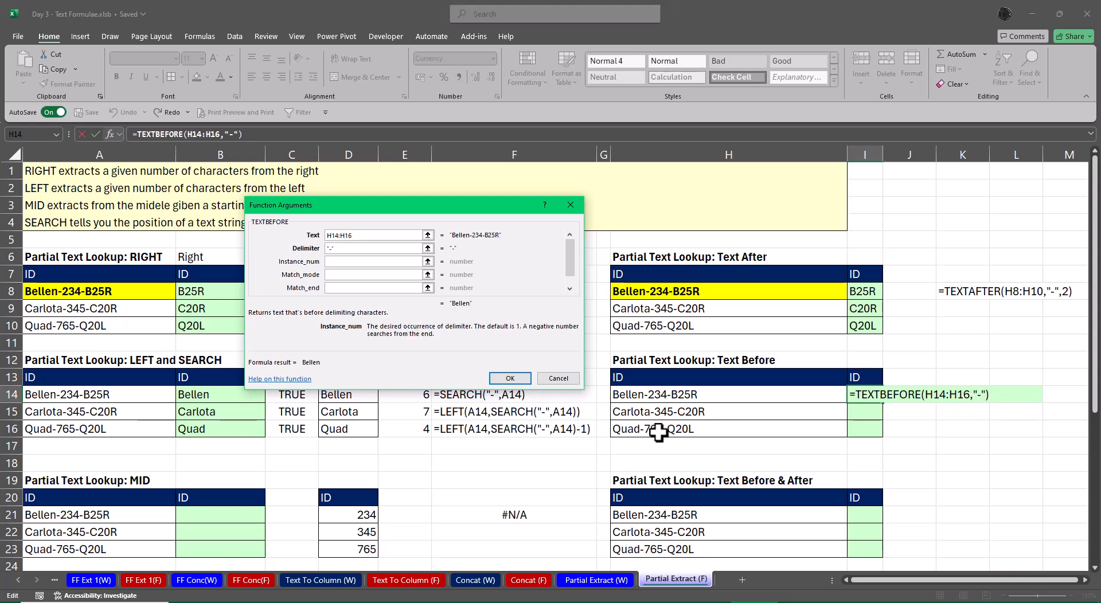
text(1)
key(Return)
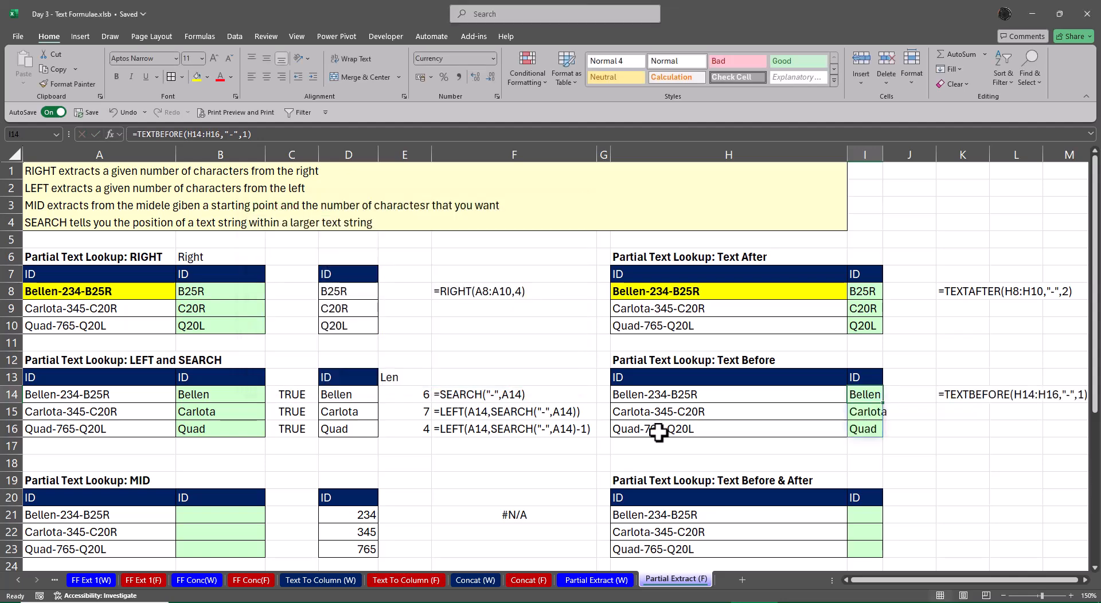
AutoFit column I's width to the extracted IDs in I14:I16
key(ctrl+shift+Down)
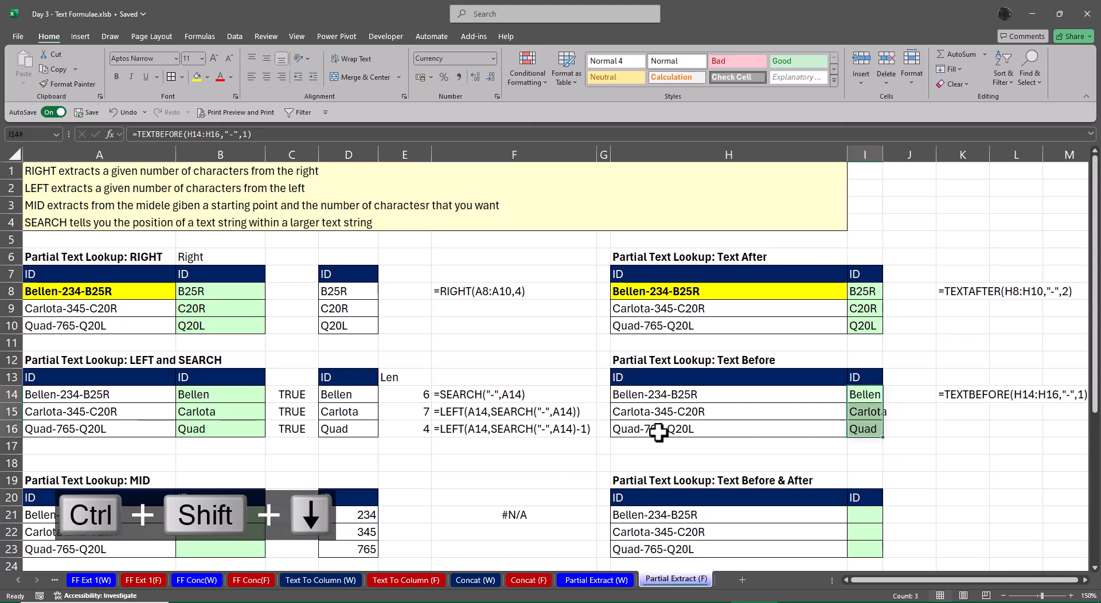
key(alt+p)
key(a)
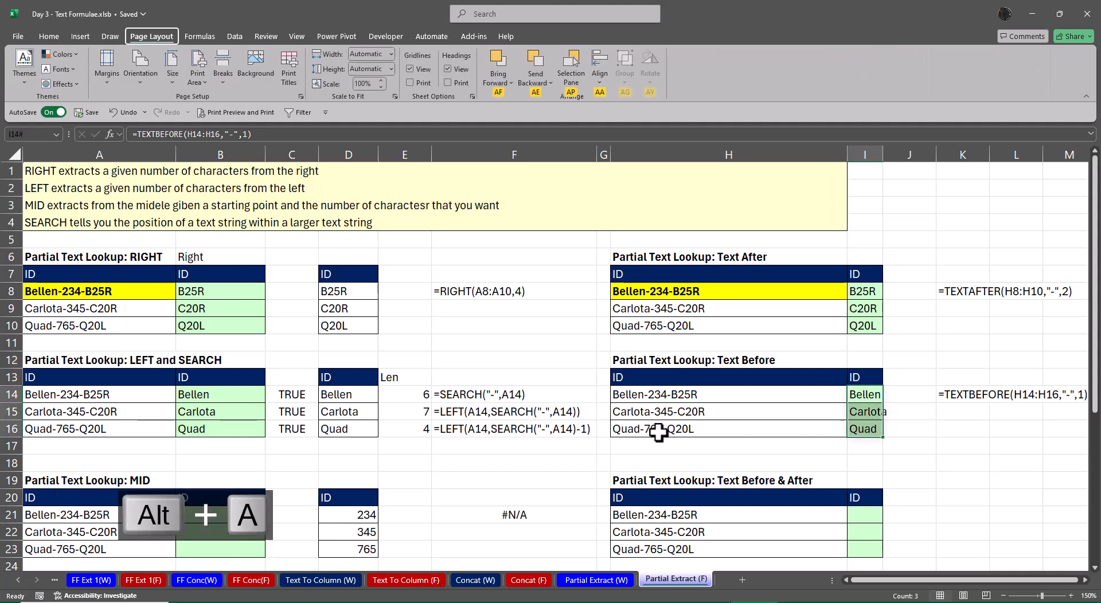
key(alt)
key(alt)
key(o)
key(c)
key(a)
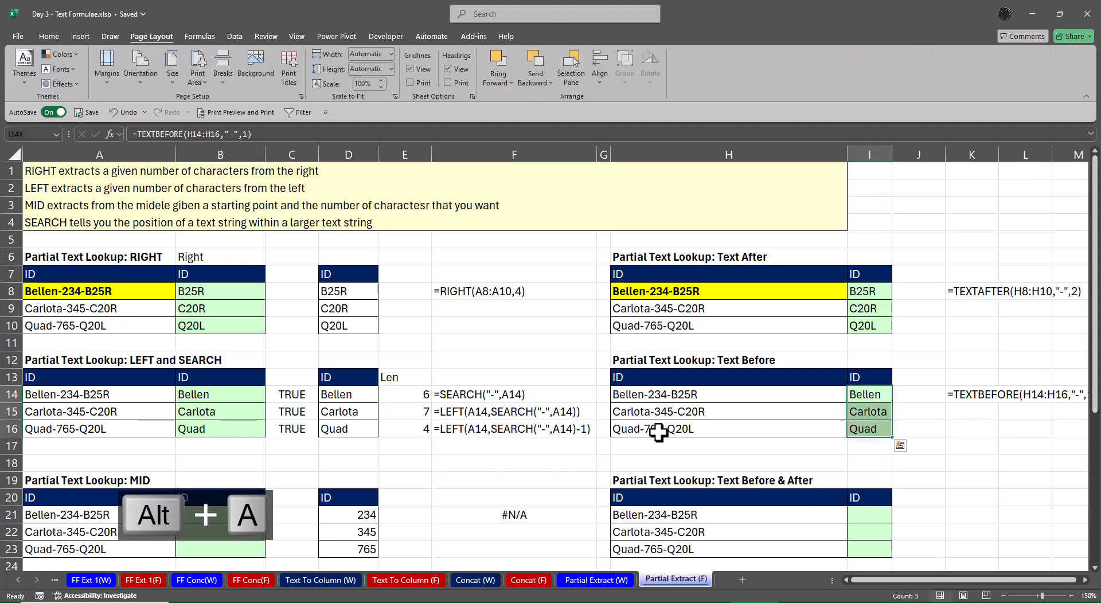
Zoom the sheet out to 140% and look over the displayed TEXTBEFORE formula and the remaining tables below
key(Right)
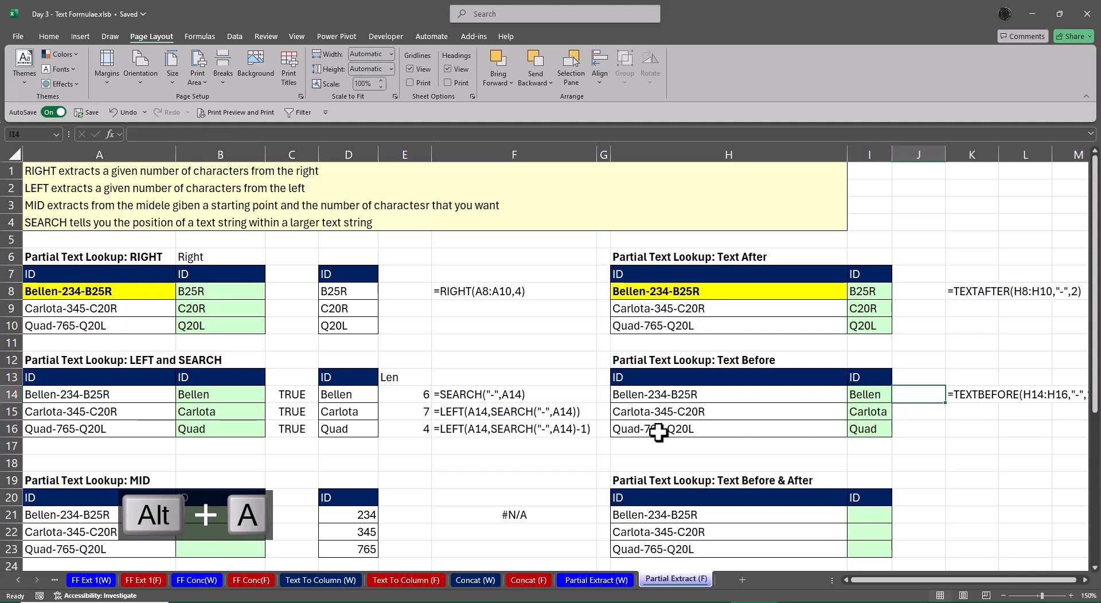
key(Right)
key(Right)
key(Right)
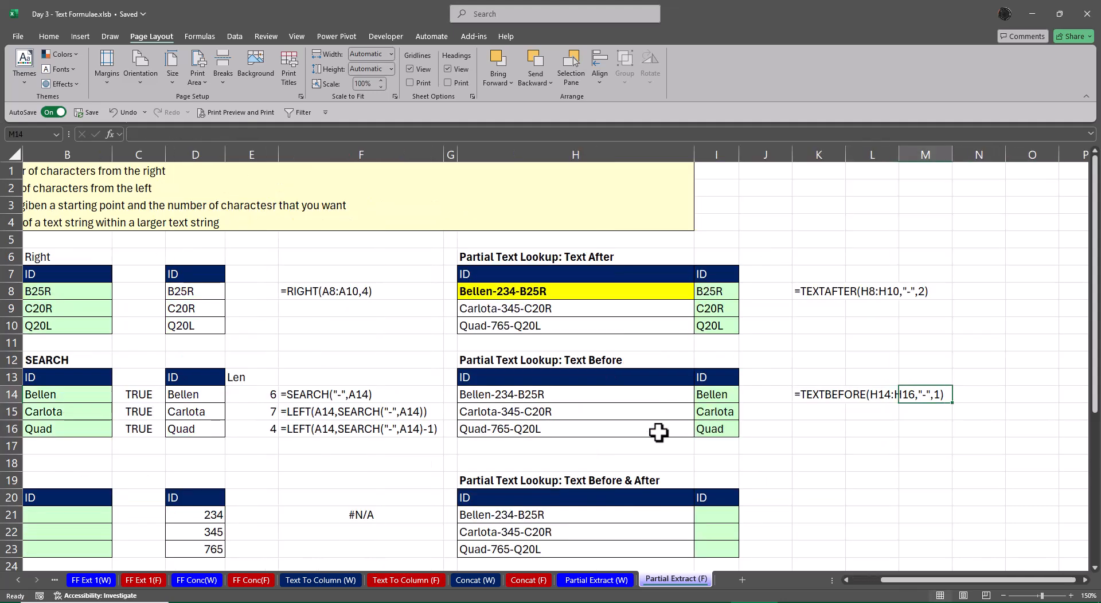
click(1002, 596)
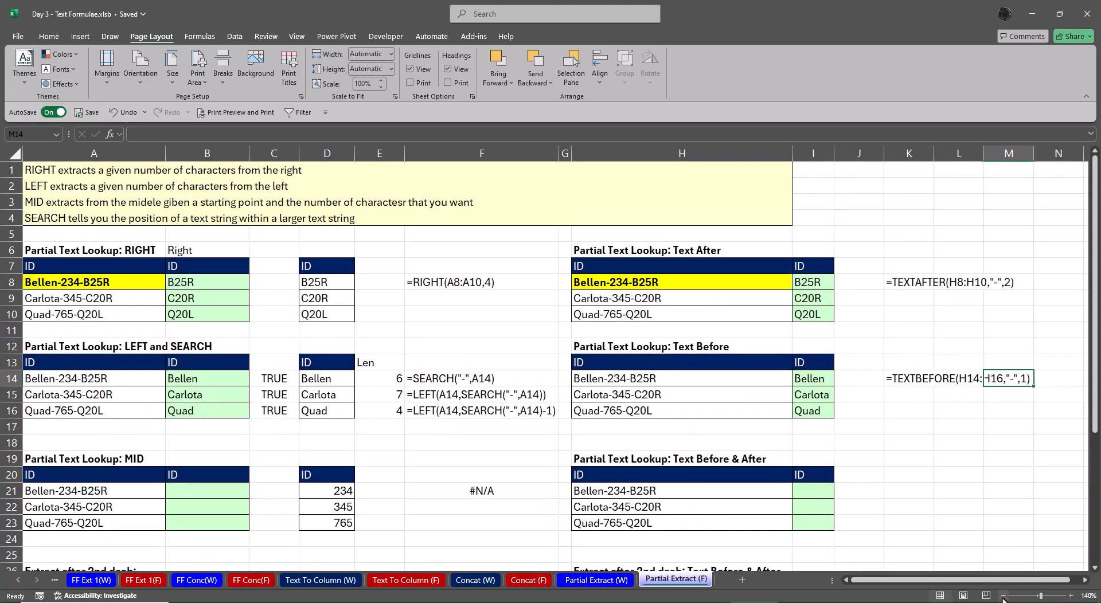
click(910, 457)
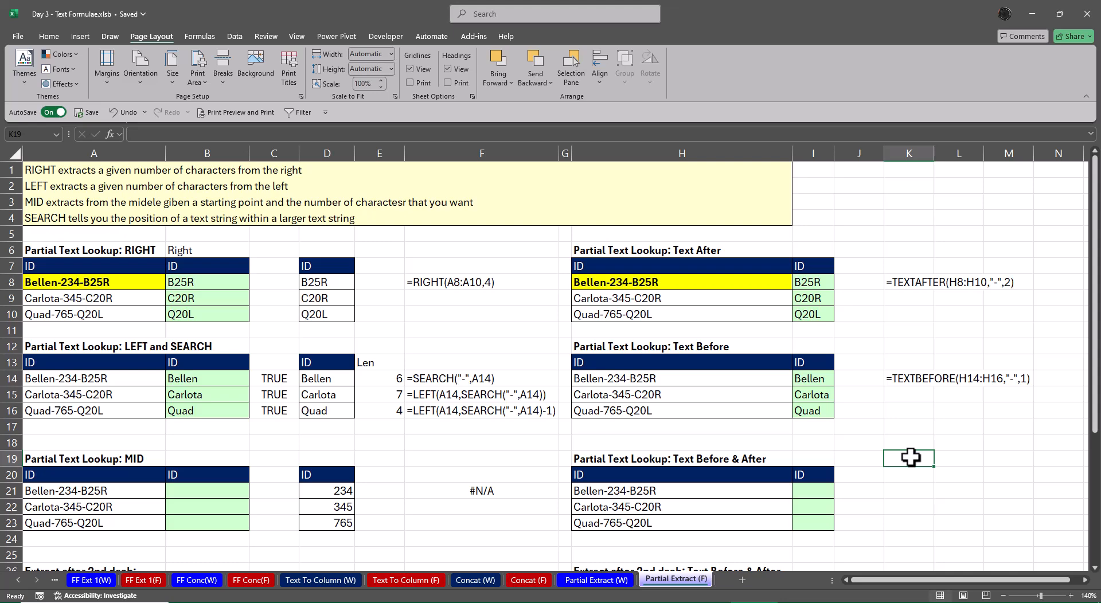
scroll(385, 465, down, 3)
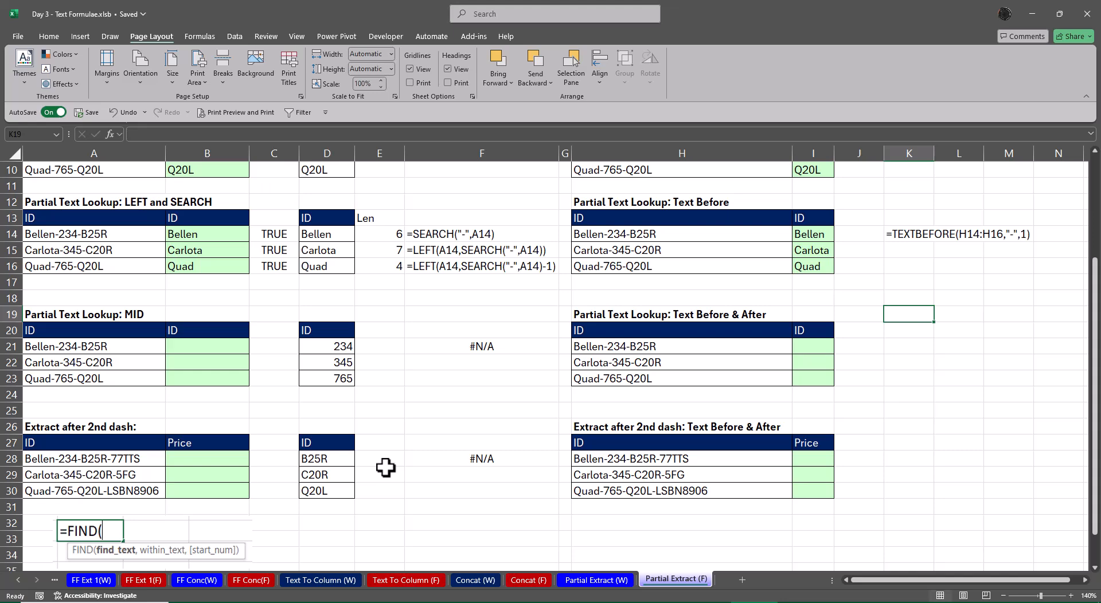
On the Formulae sheet, remove the bold formatting from the Find and Substitute rows (D18:E19) and the Mid row (D16:E16)
click(20, 580)
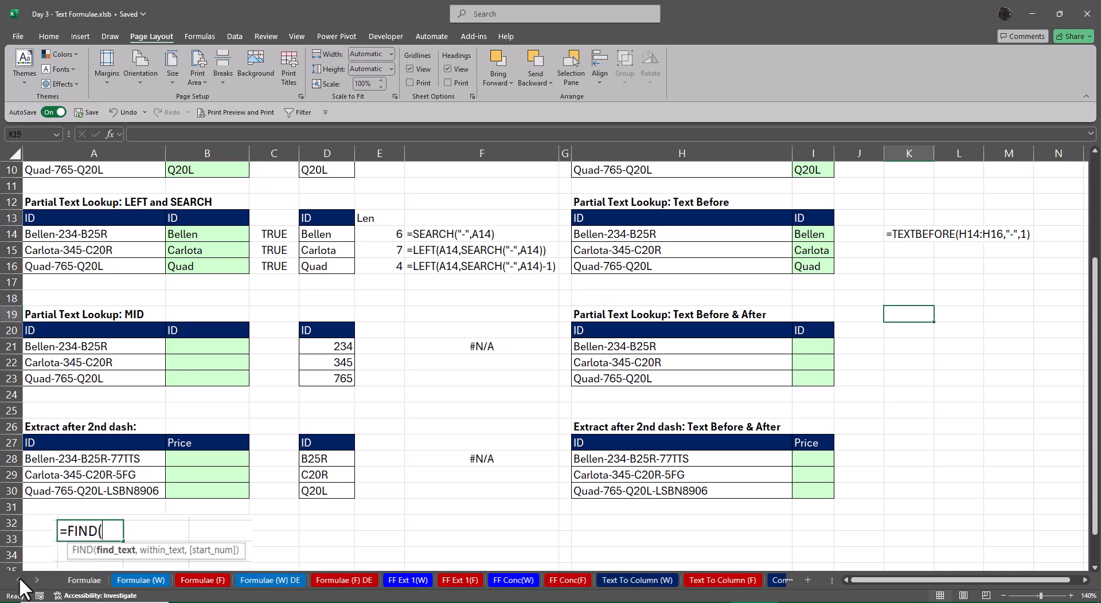
click(20, 580)
click(103, 580)
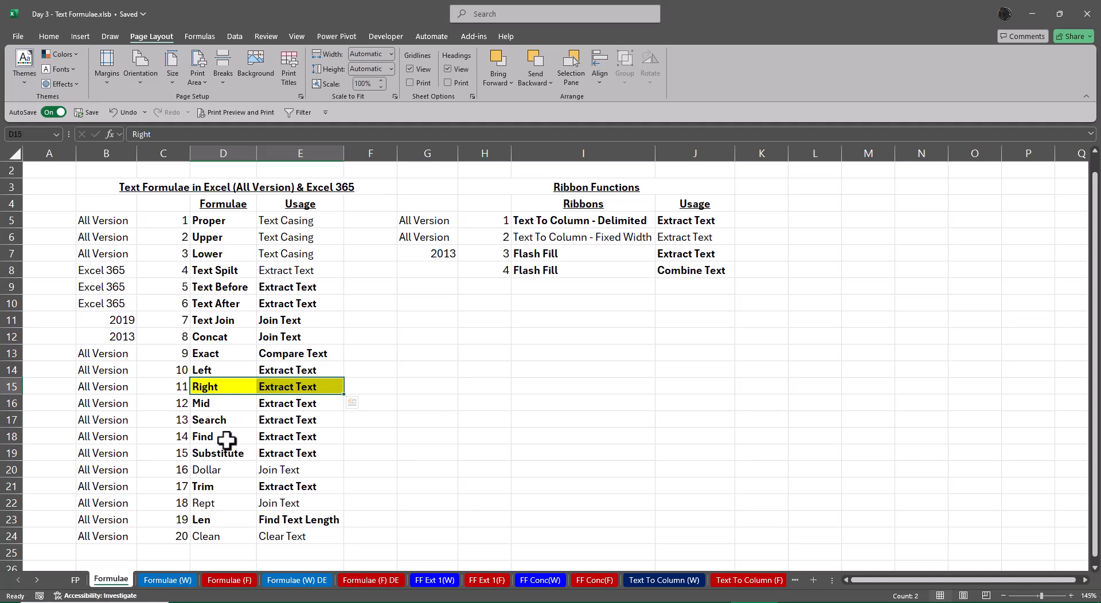
drag(222, 440, 325, 447)
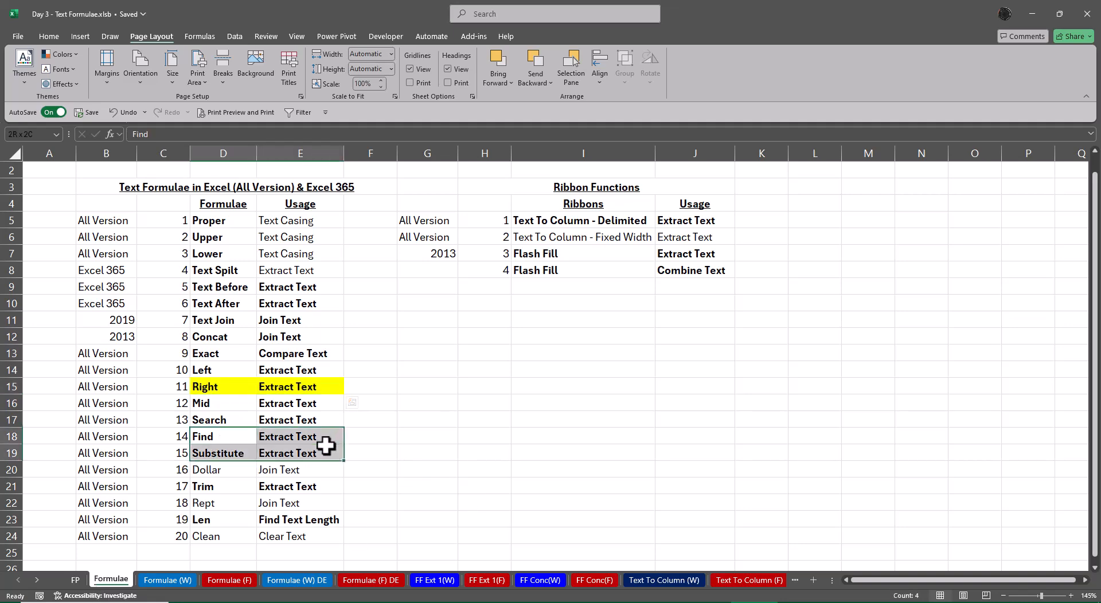
key(ctrl+b)
click(501, 440)
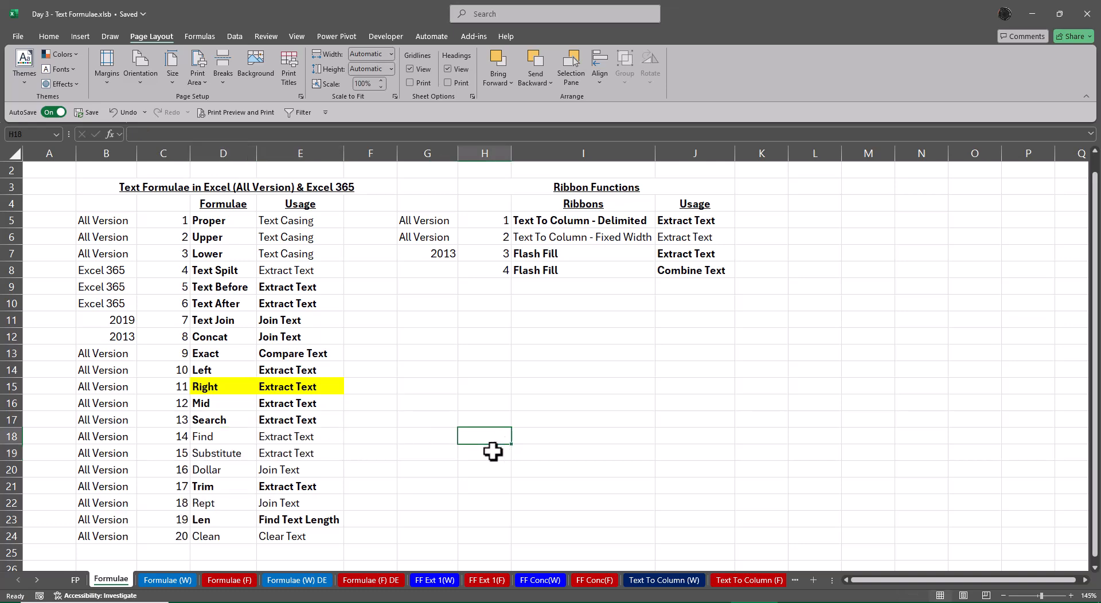
drag(225, 408, 339, 404)
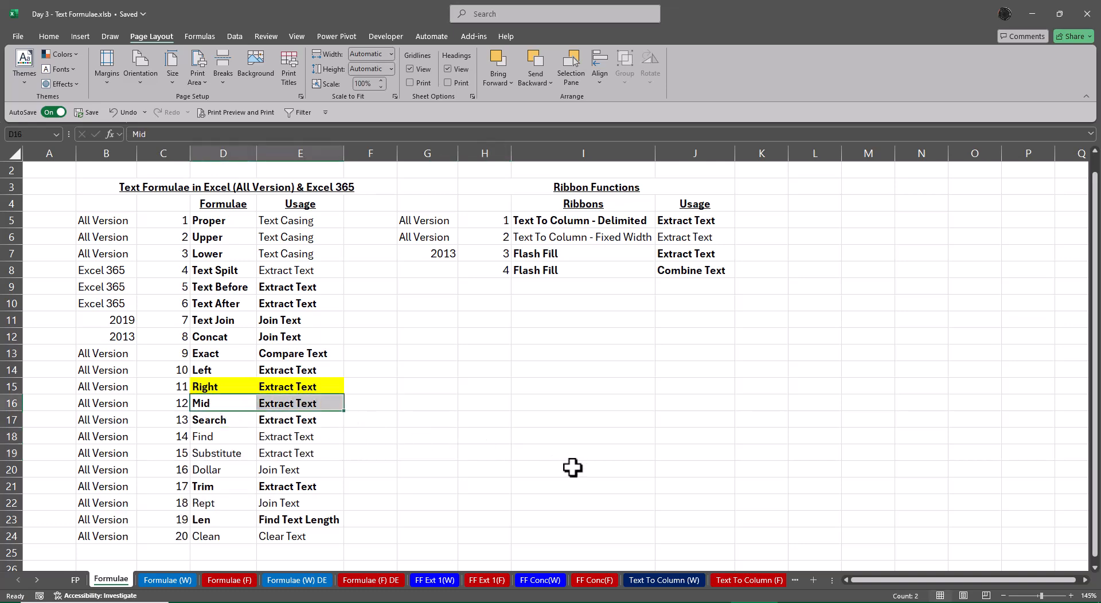
key(ctrl+b)
Remove the yellow fill from the Right row, D15:E15
drag(221, 386, 314, 385)
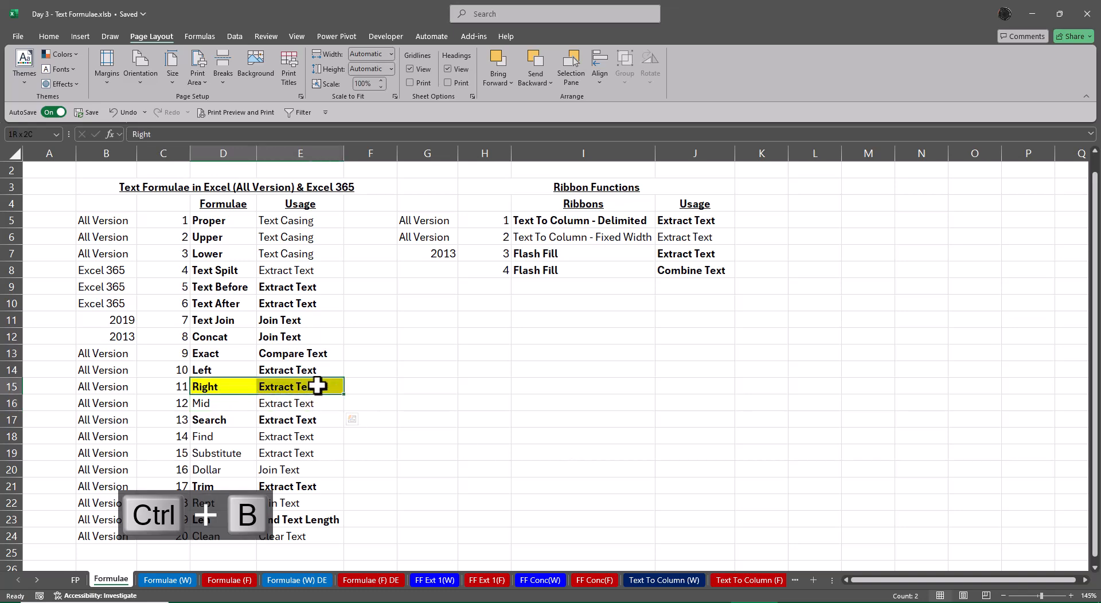
click(52, 34)
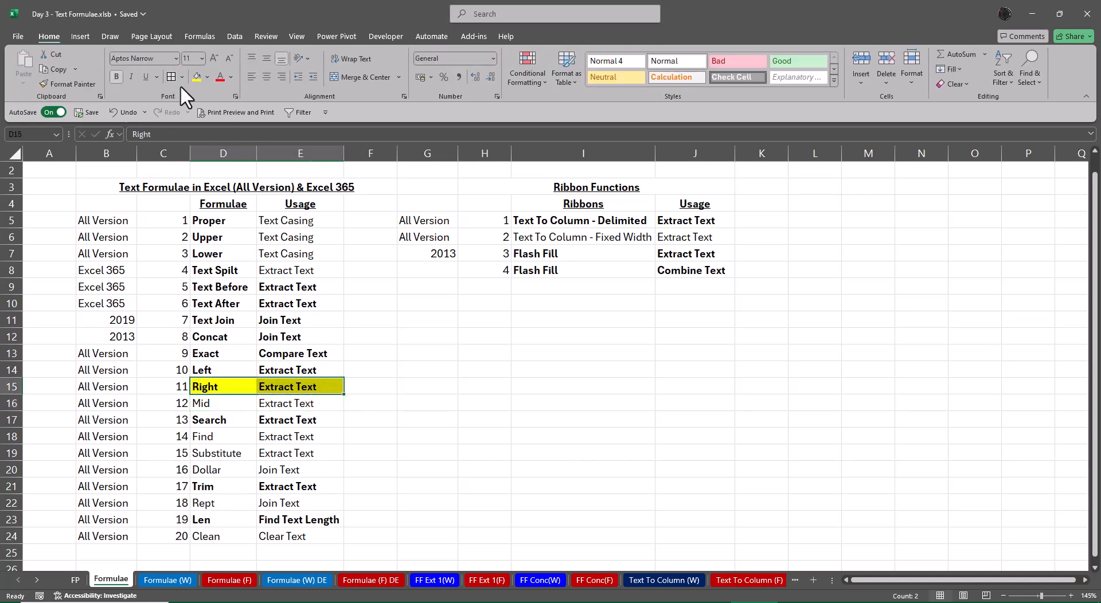
click(208, 76)
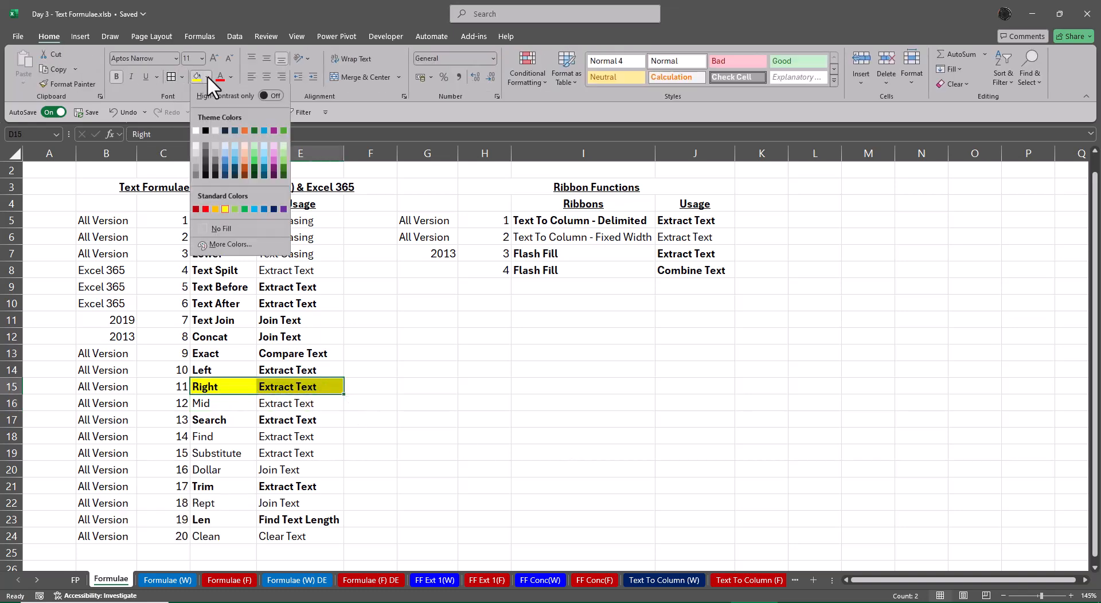
click(226, 230)
click(620, 513)
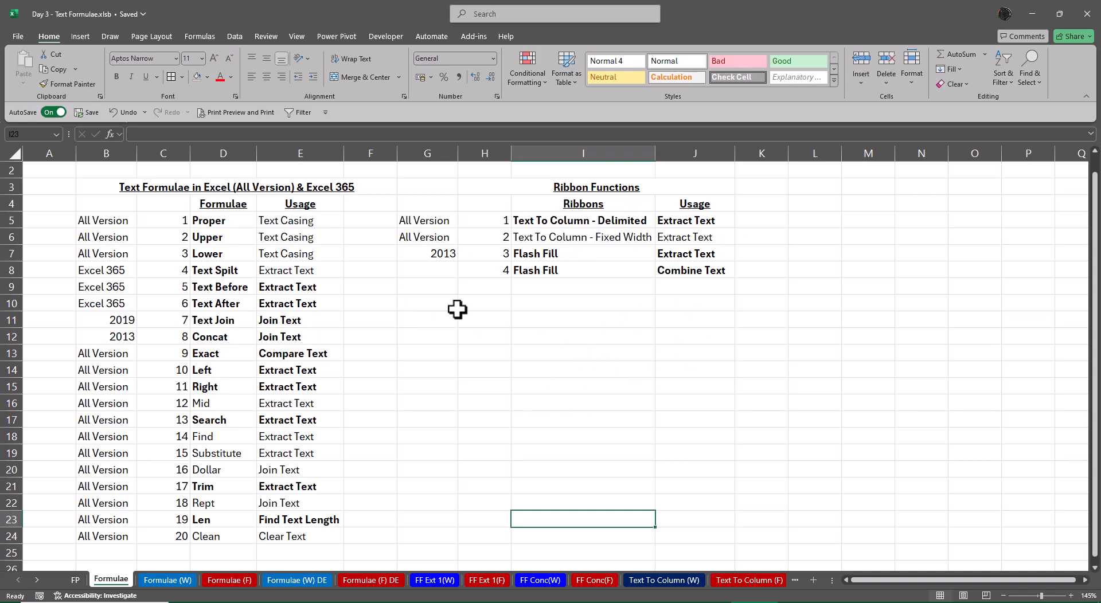
Make the Usage entries for Proper, Upper, Lower and Text Spilt in E5:E8 bold
drag(320, 224, 321, 274)
key(ctrl+b)
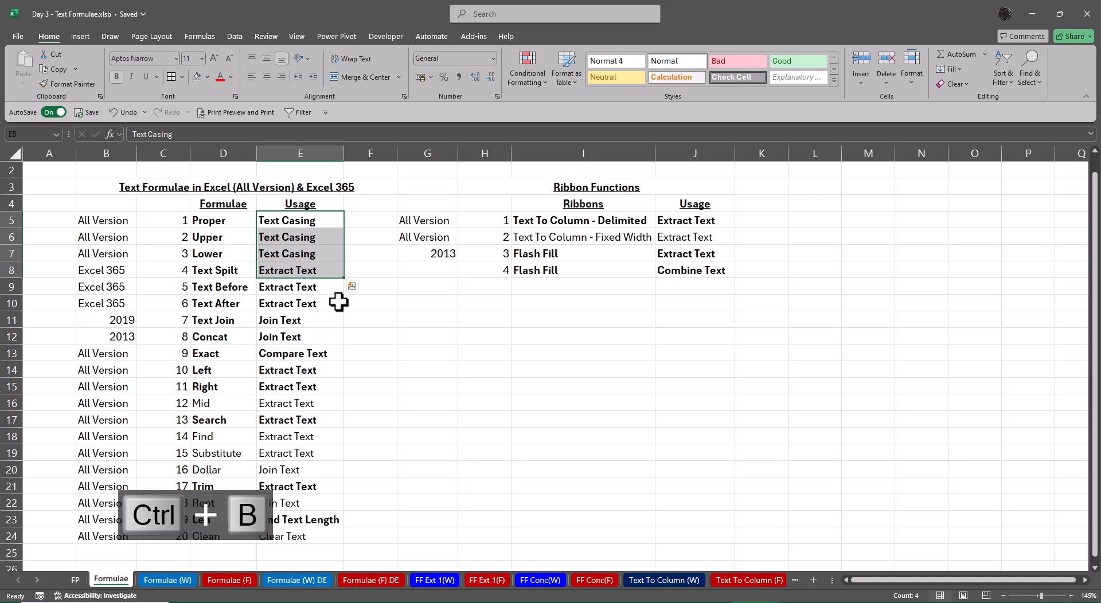
click(429, 361)
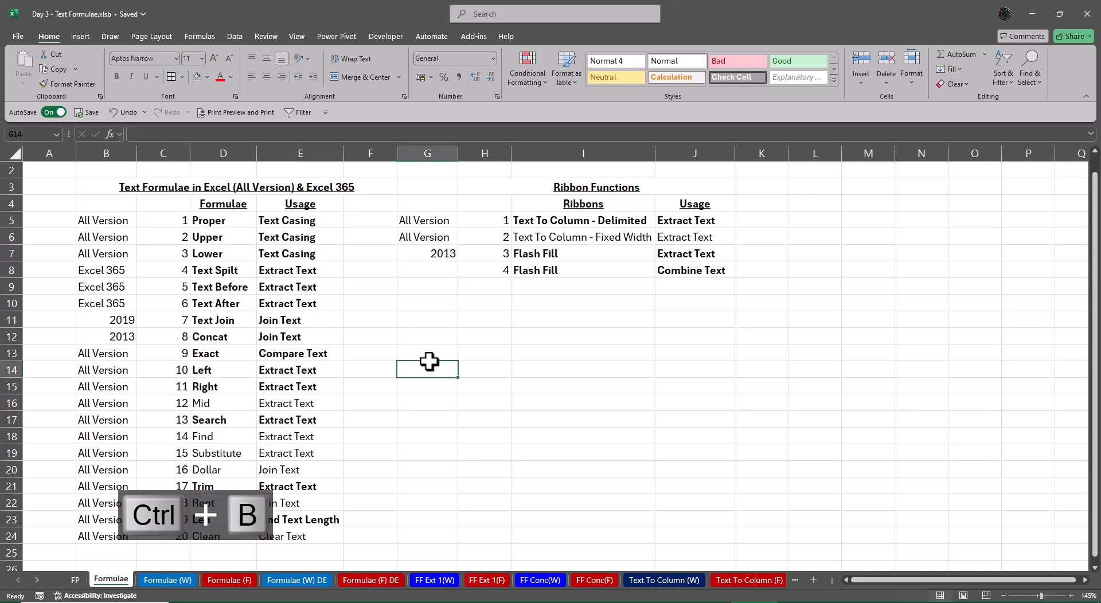
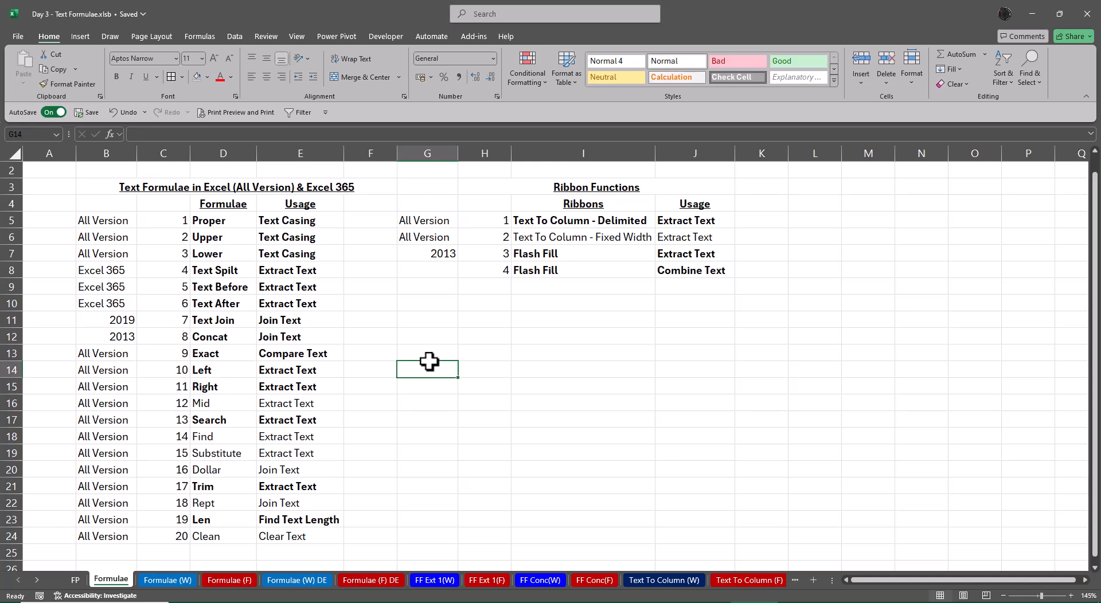
Enter Uniform in K7:K8 beside the two Flash Fill rows of the Ribbon Functions table
drag(742, 253, 745, 265)
text(Unifor)
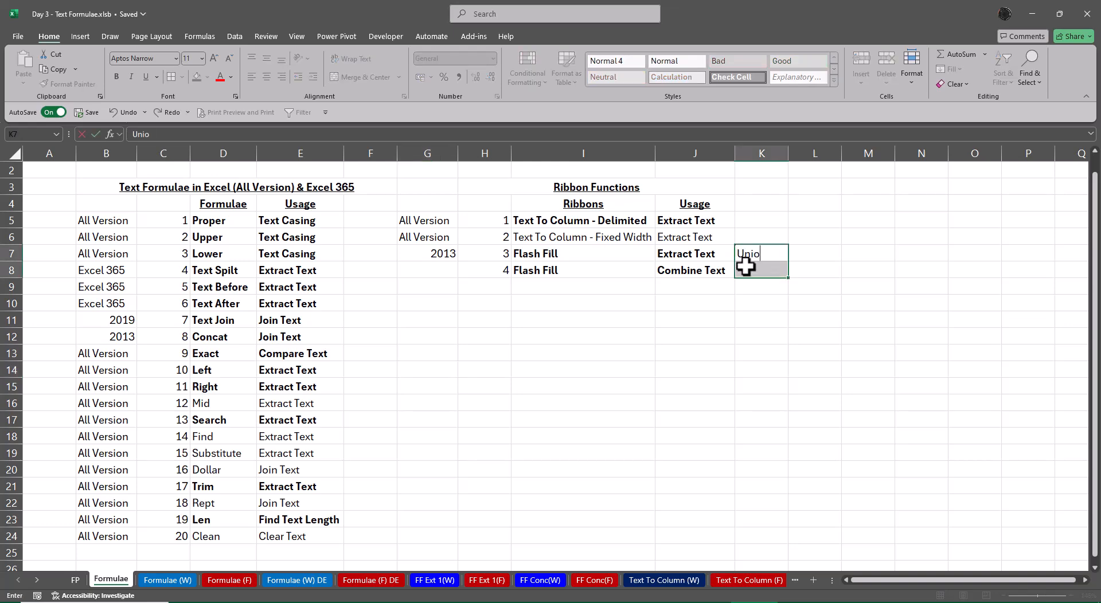
text(m)
key(ctrl+Return)
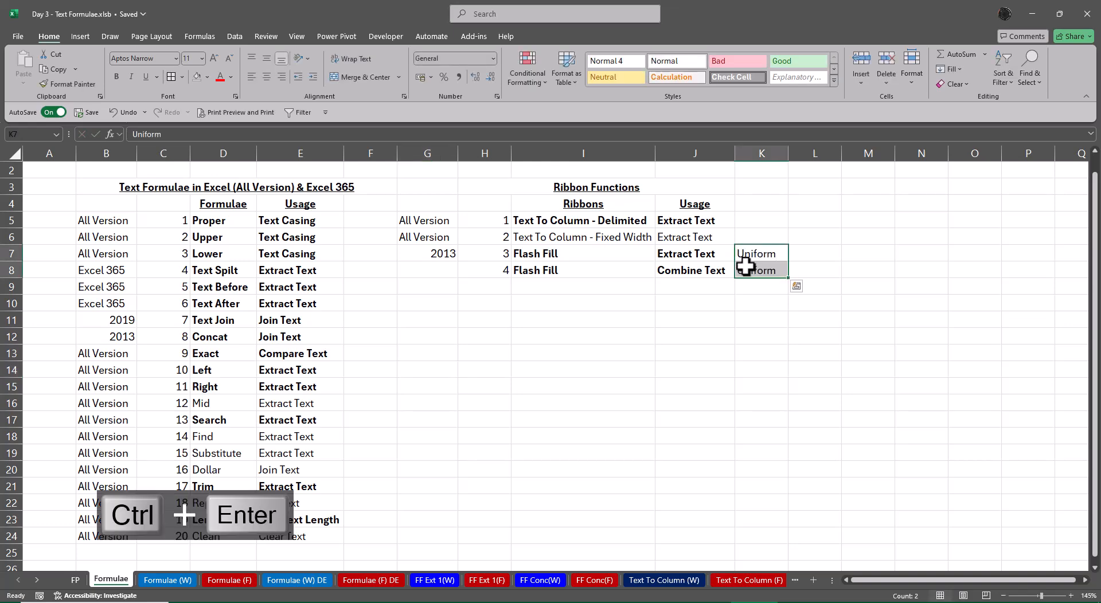
Copy the Uniform label from K7 to K5, beside the Text To Column - Delimited row
key(Up)
key(Down)
key(ctrl+c)
key(Up)
key(Up)
key(Up)
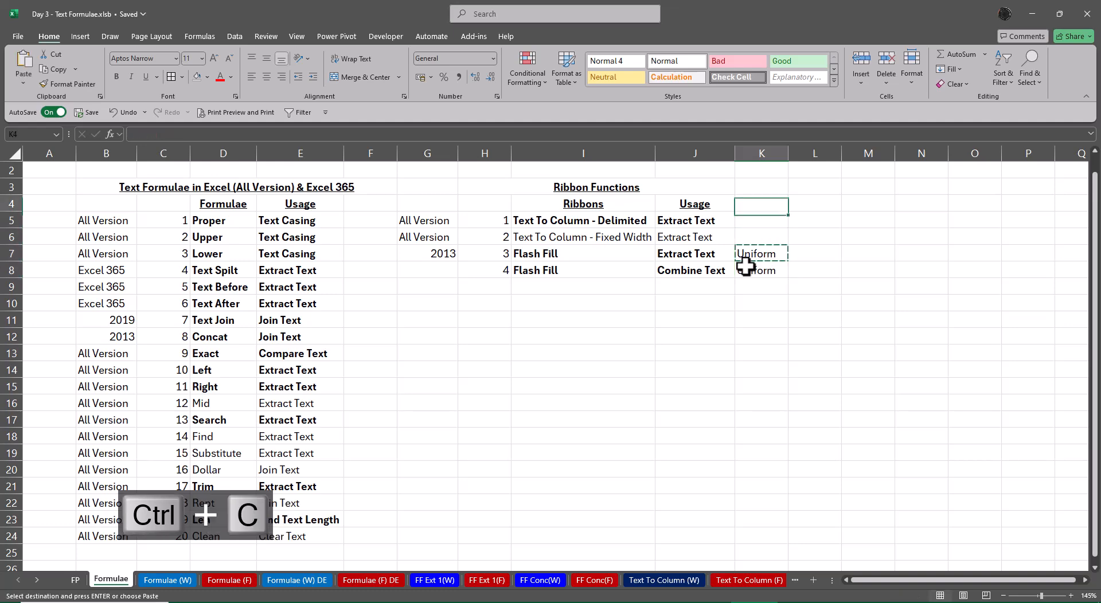
key(Down)
key(ctrl+v)
Edit the label in K5 so that it reads Un-Uniform
key(F2)
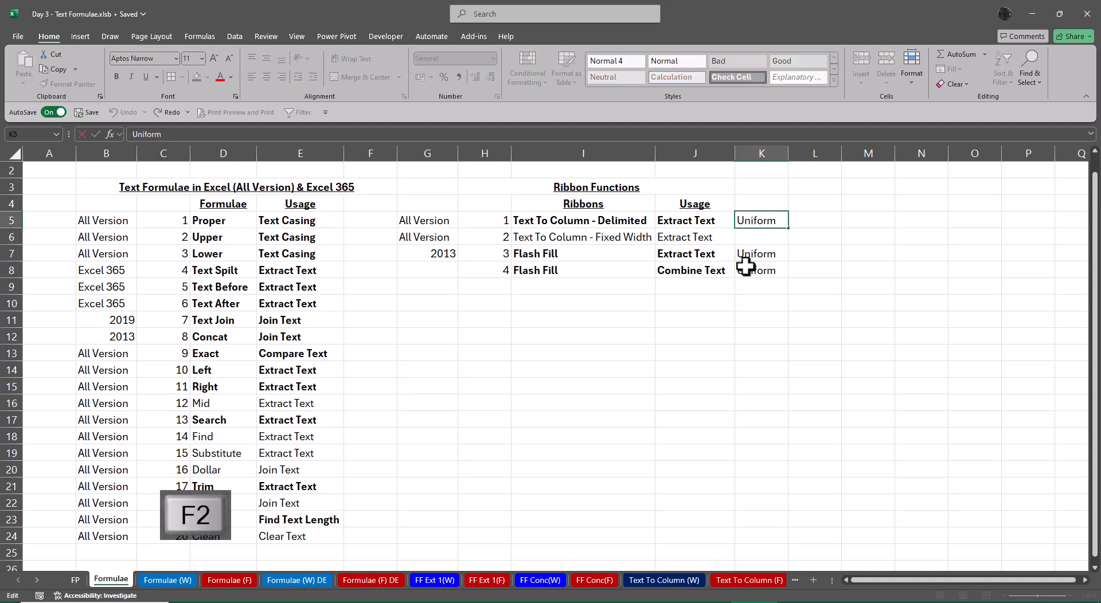
key(Home)
text(Un-)
key(Return)
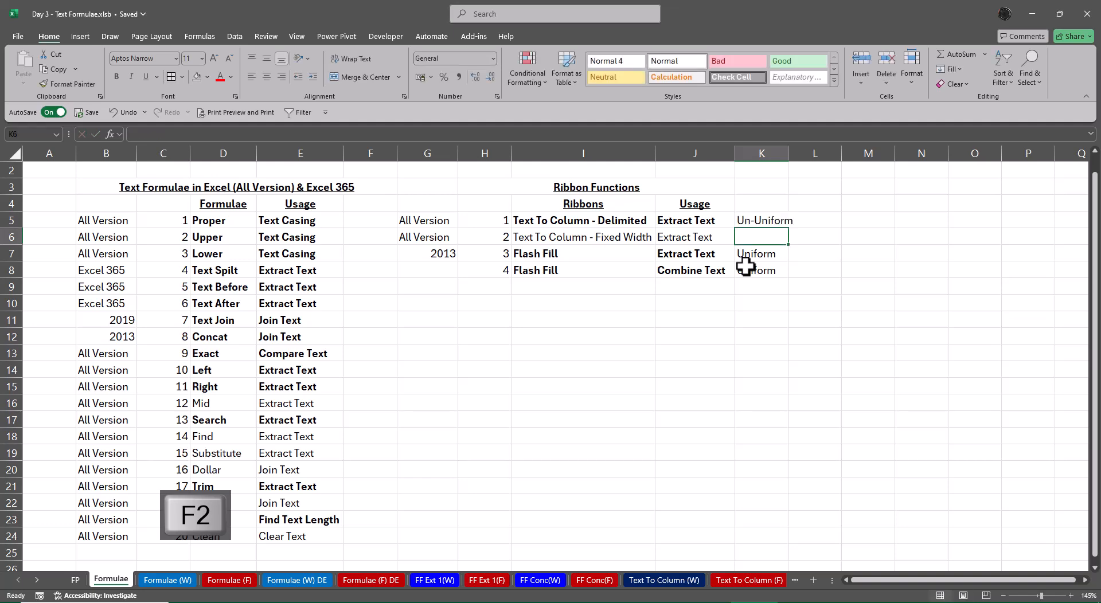
AutoFit the width of column K to the K5 label and go to the FP sheet
key(Up)
key(alt+o)
key(alt+c)
key(alt+a)
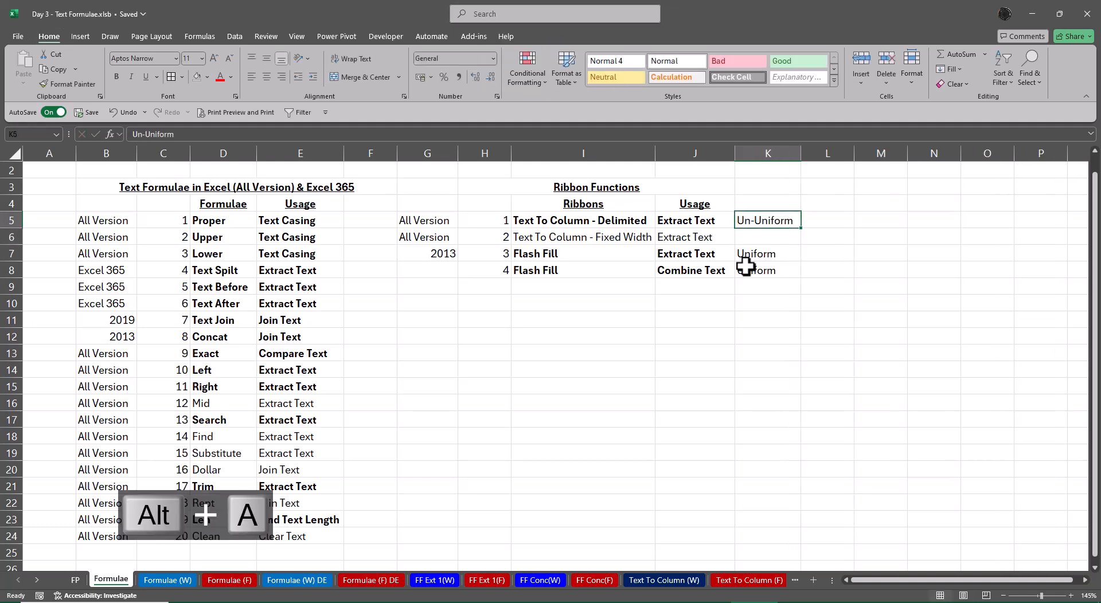
key(ctrl+Page_Up)
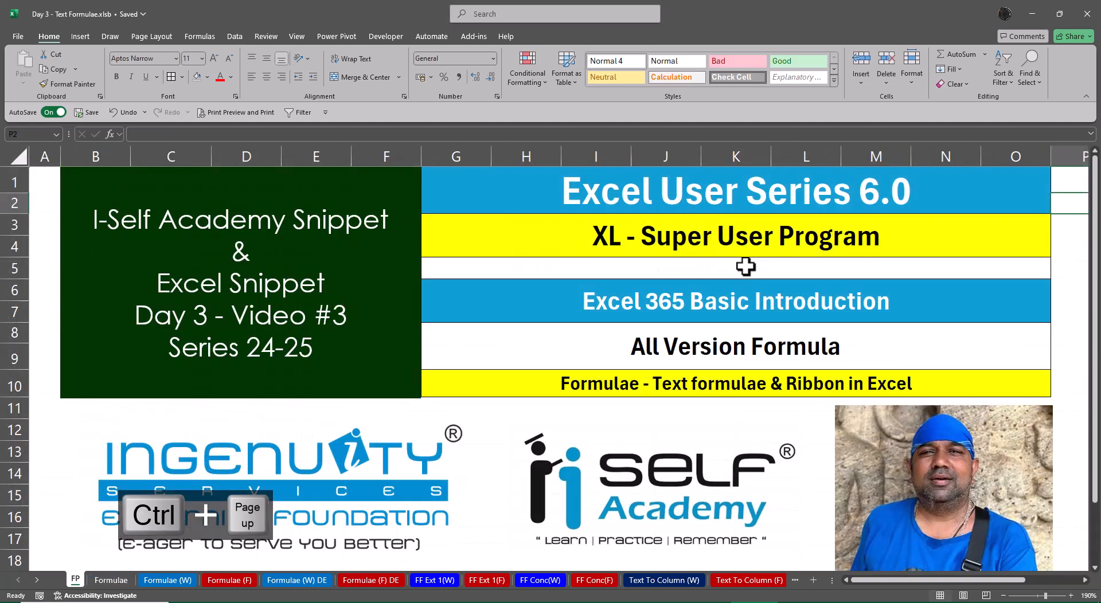